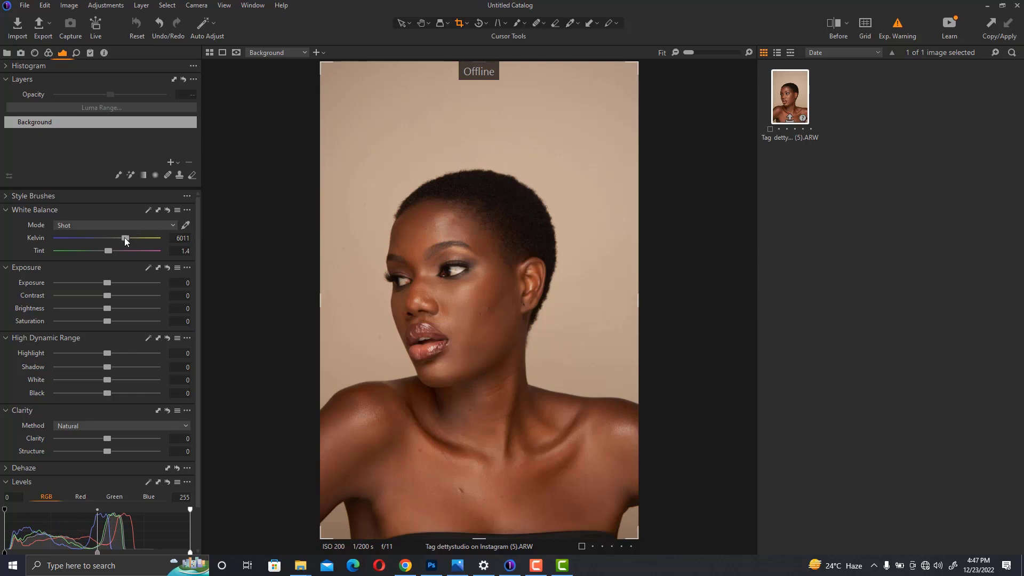
# Set white balance to 4855 K, Highlight -57, Shadow 5, White -58 and Brightness -3, and compare with the unedited photo
pyautogui.moveTo(126, 239); pyautogui.dragTo(111, 238)
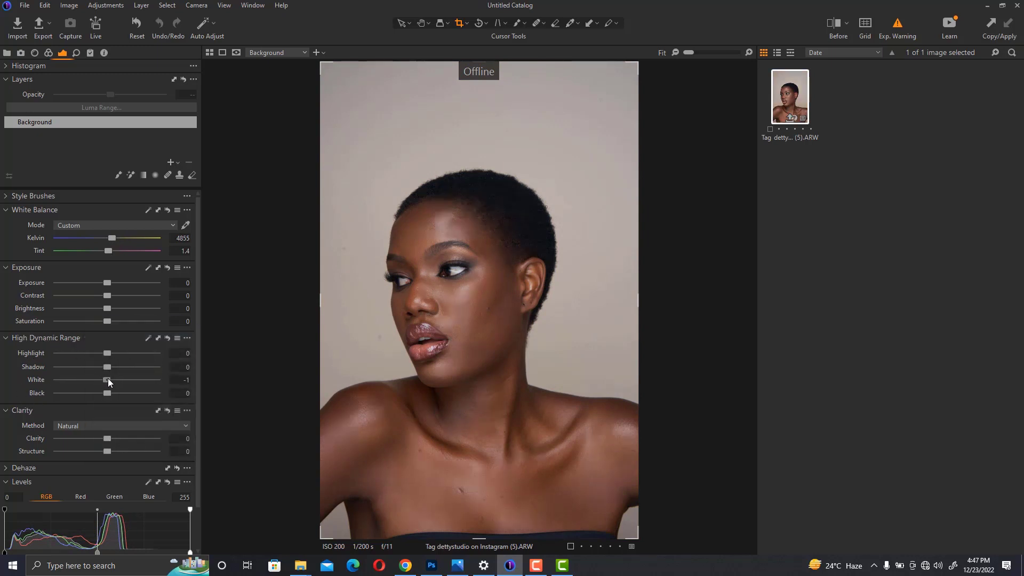
pyautogui.moveTo(108, 379)
pyautogui.mouseDown()
pyautogui.moveTo(92, 375)
pyautogui.moveTo(101, 354)
pyautogui.moveTo(86, 354)
pyautogui.moveTo(79, 379)
pyautogui.moveTo(82, 354)
pyautogui.moveTo(107, 367)
pyautogui.mouseUp()
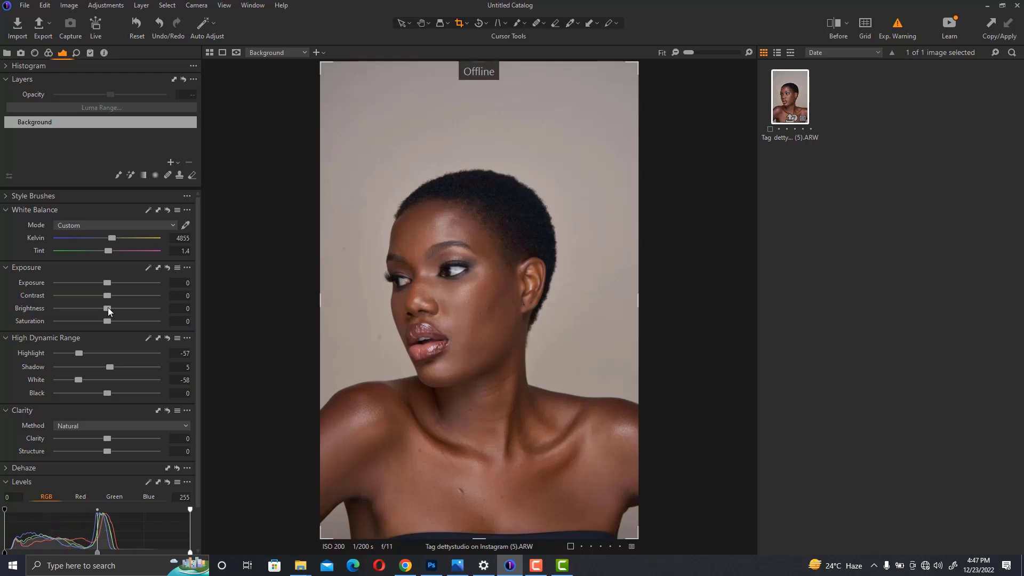
pyautogui.moveTo(108, 307); pyautogui.dragTo(104, 306)
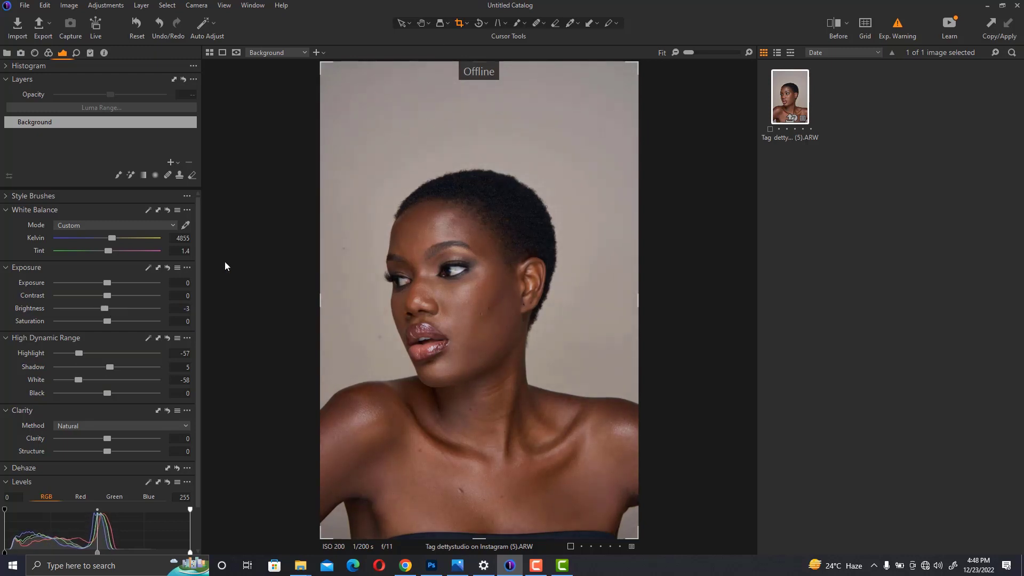
pyautogui.click(837, 28)
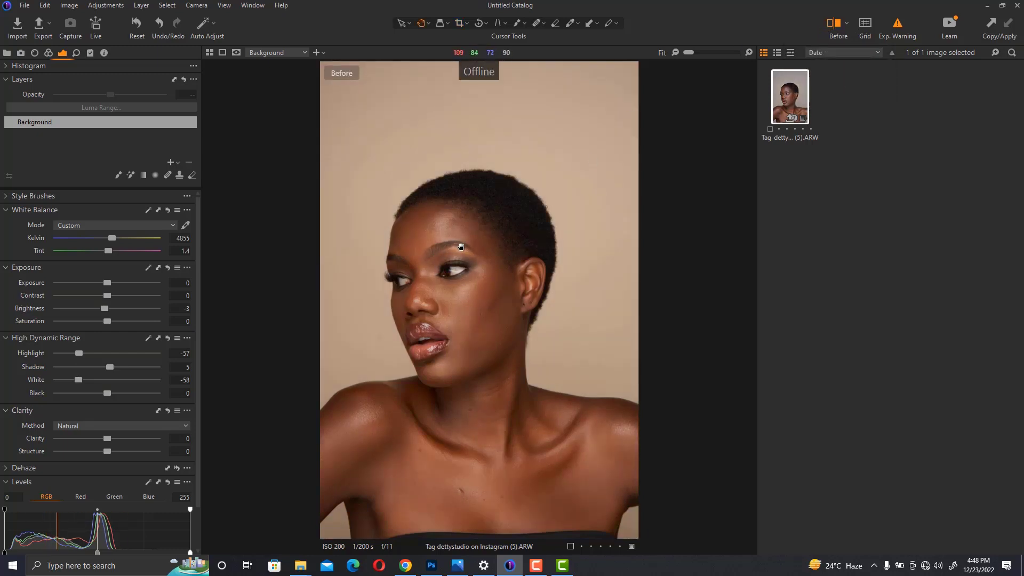
pyautogui.click(837, 27)
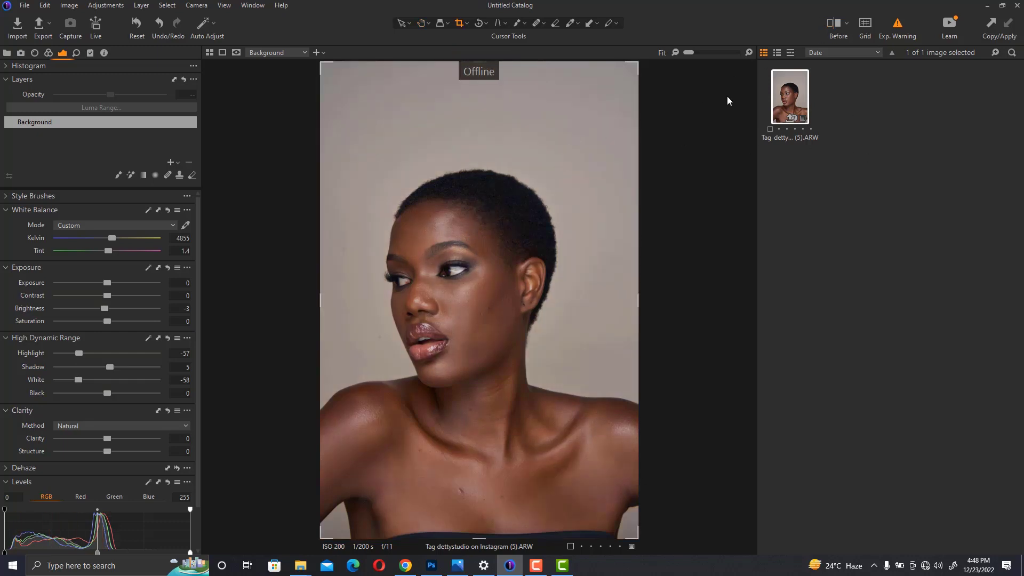
# Try to export the portrait with the "JPEG - Full size, highest quality" recipe
pyautogui.click(42, 27)
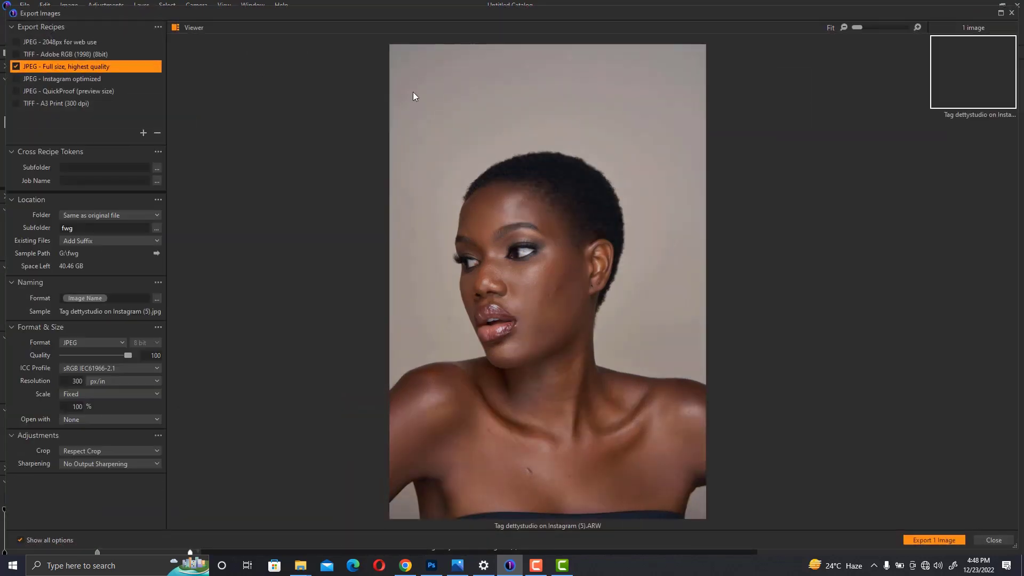
pyautogui.click(941, 540)
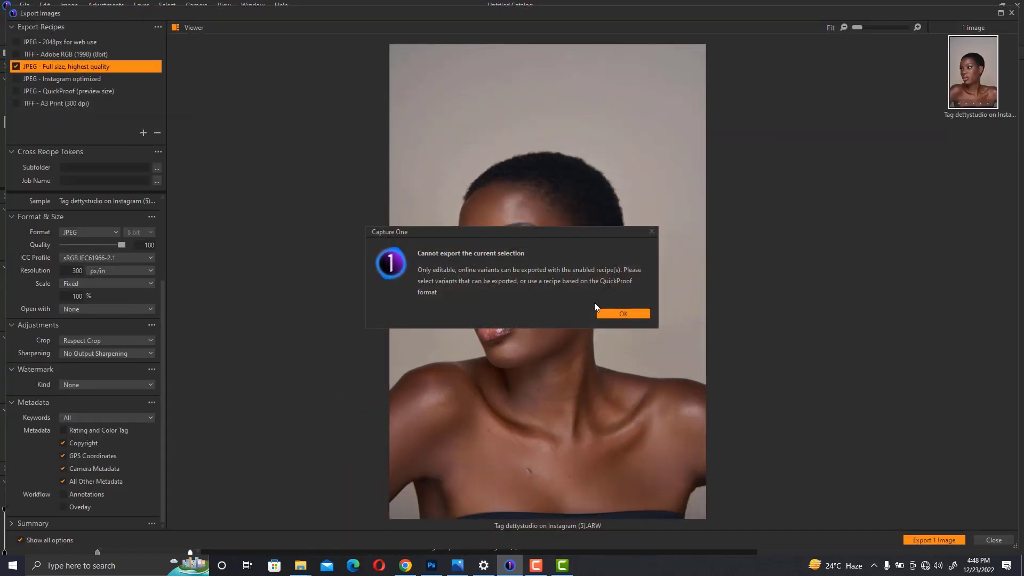
pyautogui.click(636, 314)
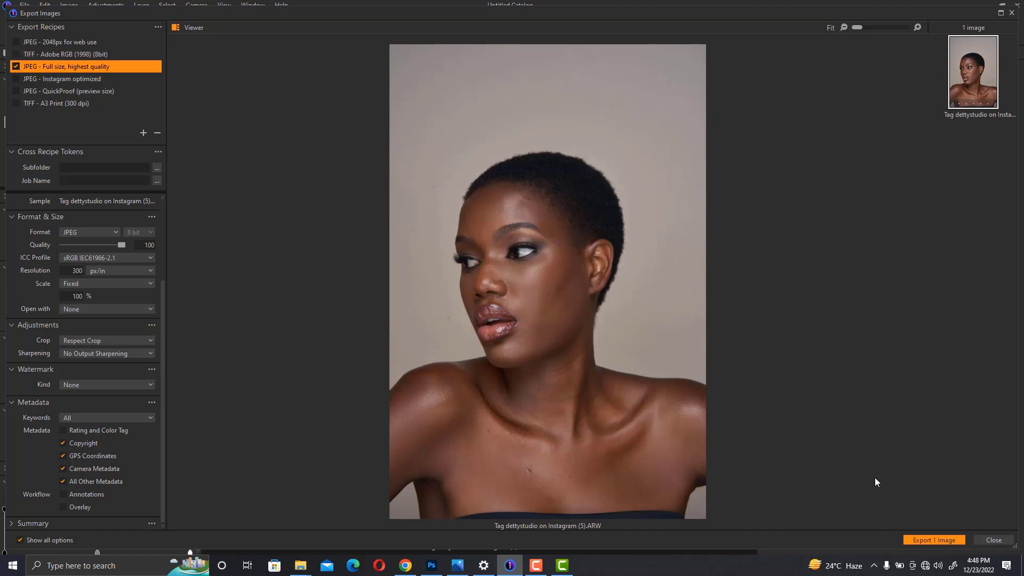
pyautogui.click(939, 540)
pyautogui.click(624, 315)
# Switch to File Explorer and open the fwg folder on the G: USB drive
pyautogui.moveTo(302, 564)
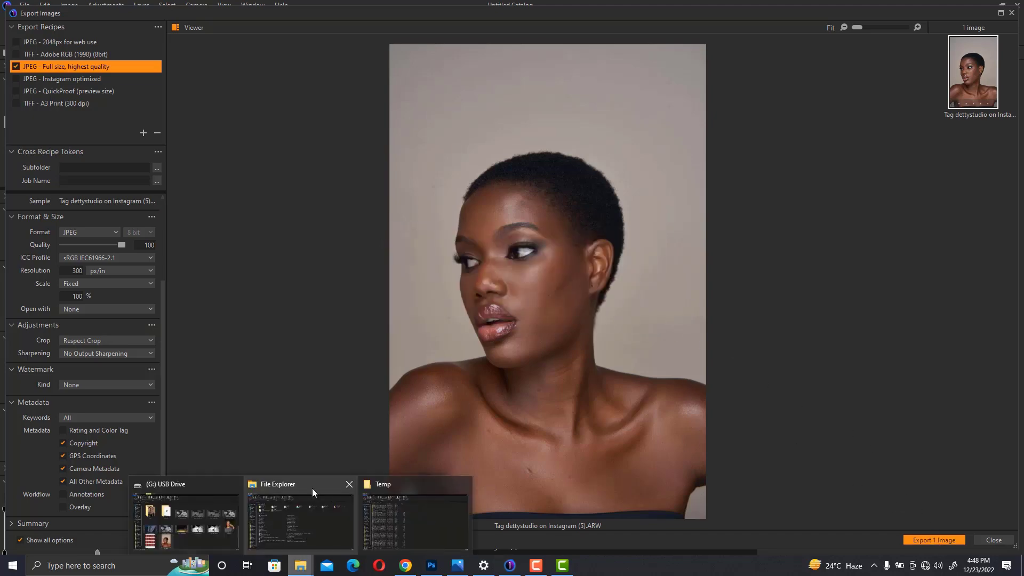
pyautogui.click(218, 512)
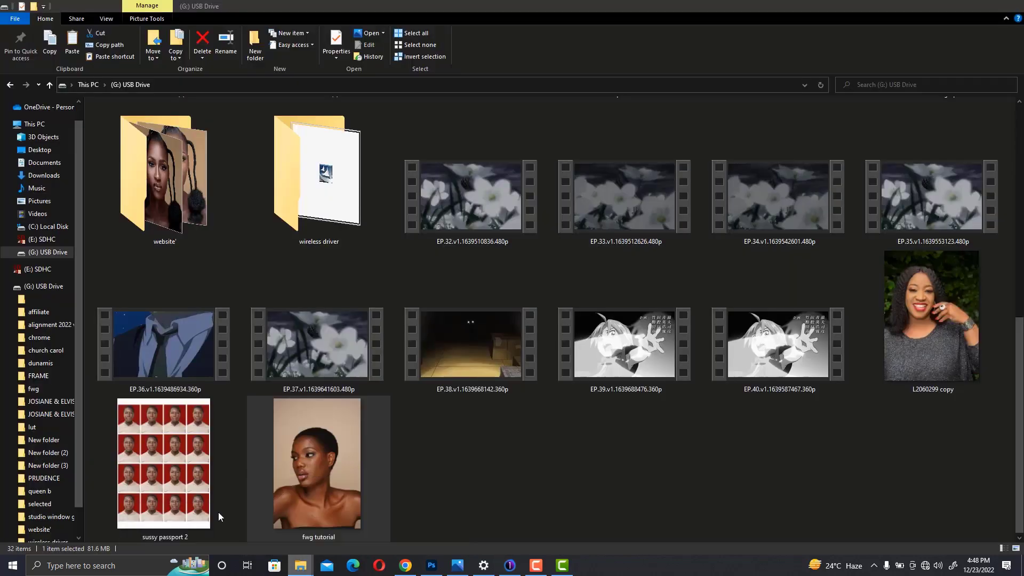
pyautogui.click(299, 206)
pyautogui.scroll(5, 299, 206)
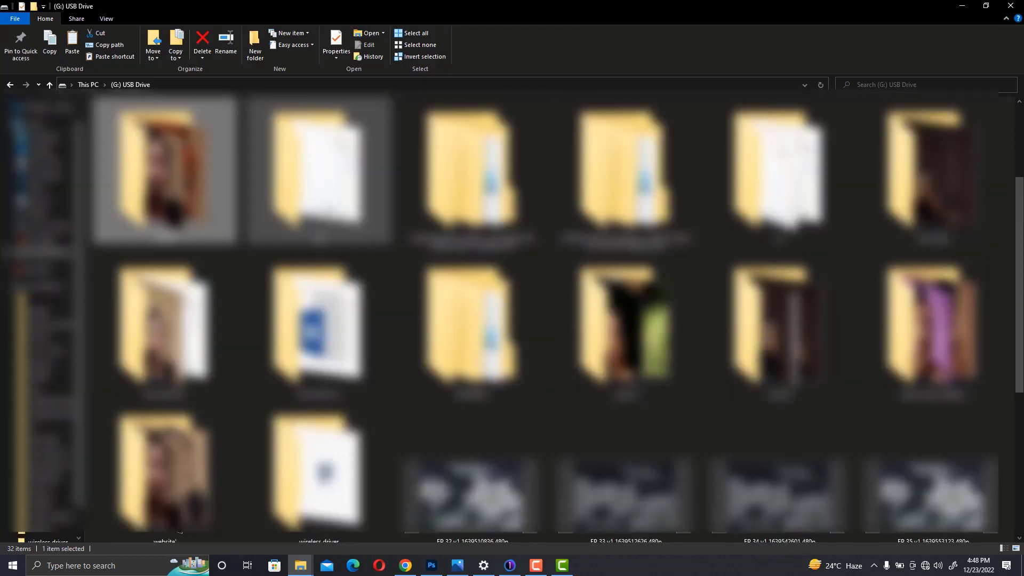
pyautogui.doubleClick(319, 170)
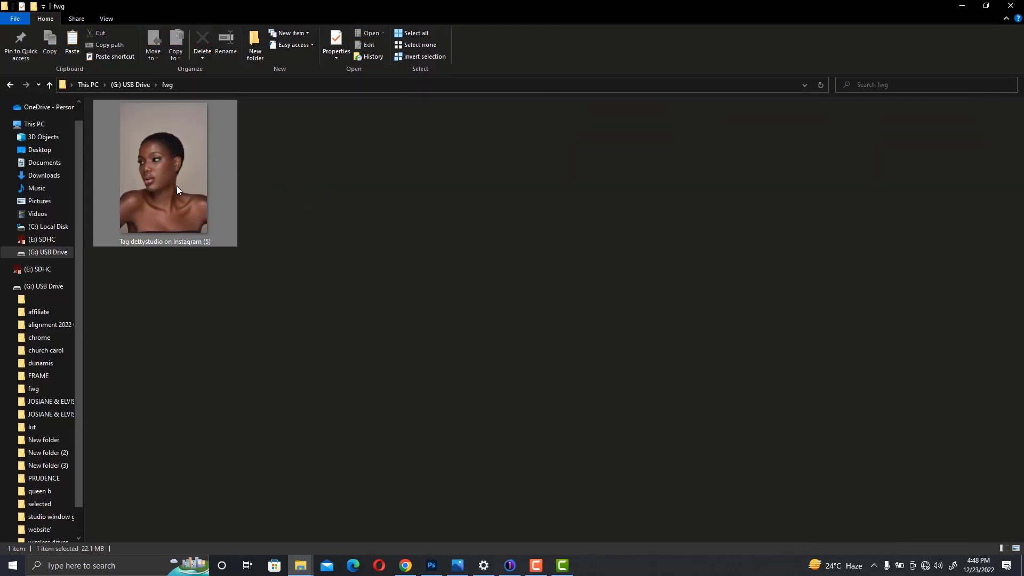
# Rename the exported portrait as "fwg tutorial" and open it in Photoshop
pyautogui.rightClick(177, 186)
pyautogui.click(213, 493)
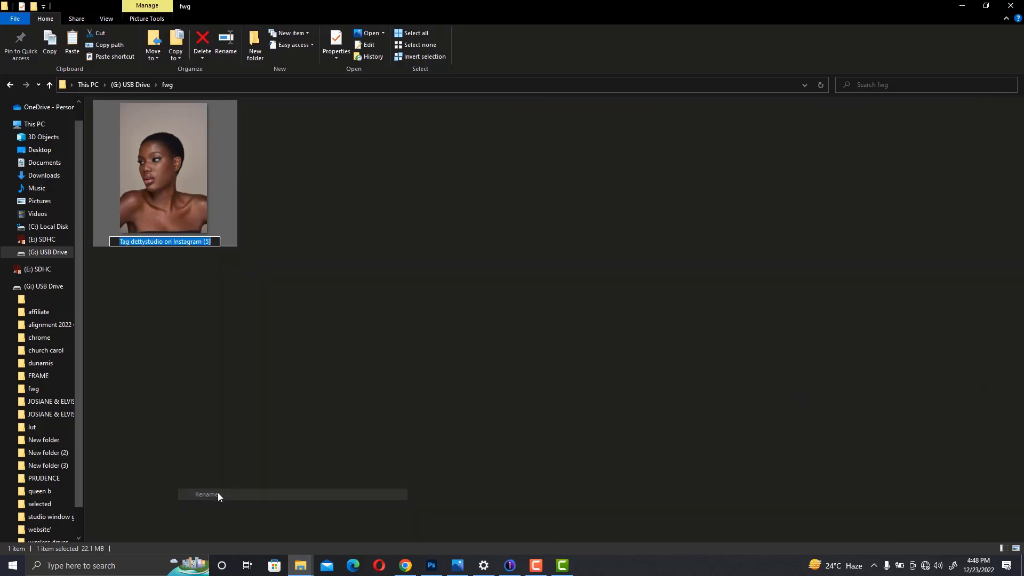
pyautogui.write('fwg t')
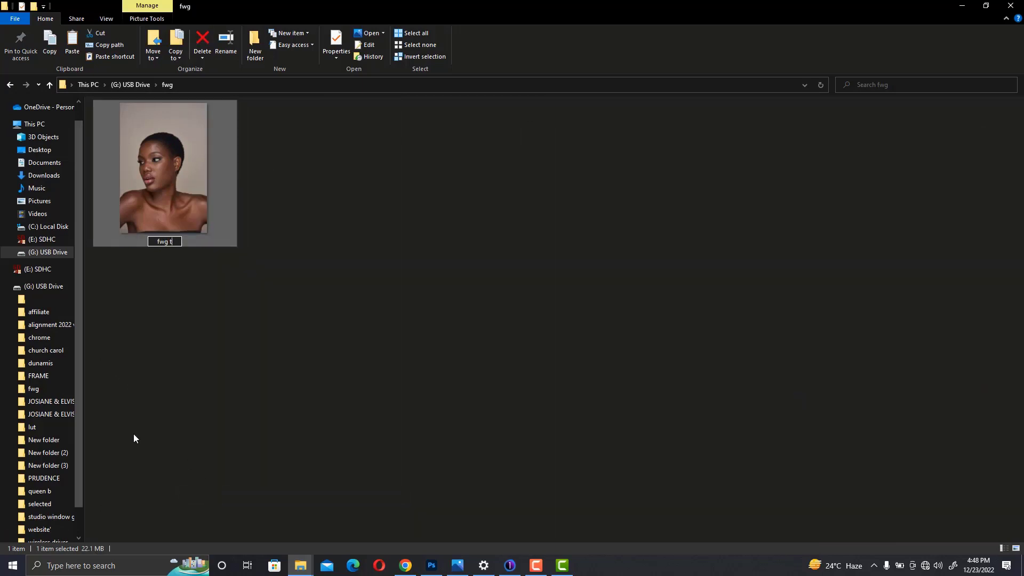
pyautogui.write('utorial')
pyautogui.press('Return')
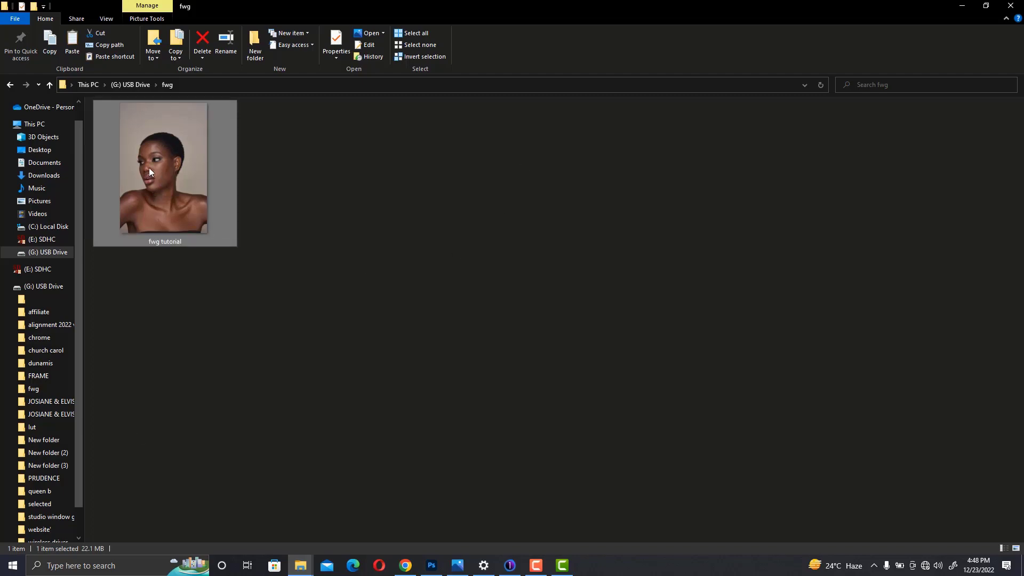
pyautogui.moveTo(149, 167); pyautogui.dragTo(538, 288)
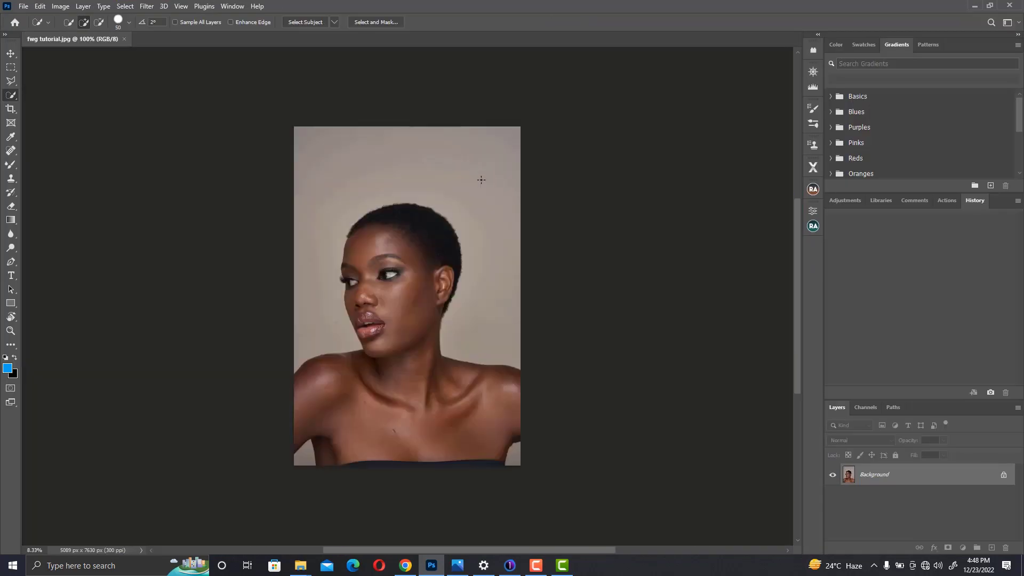
# Examine the portrait's skin and facial details up close as well as its overall framing
pyautogui.hotkey('ctrl', '+')
pyautogui.hotkey('ctrl', '+')
pyautogui.hotkey('ctrl', '+')
pyautogui.hotkey('ctrl', '+')
pyautogui.hotkey('ctrl', '+')
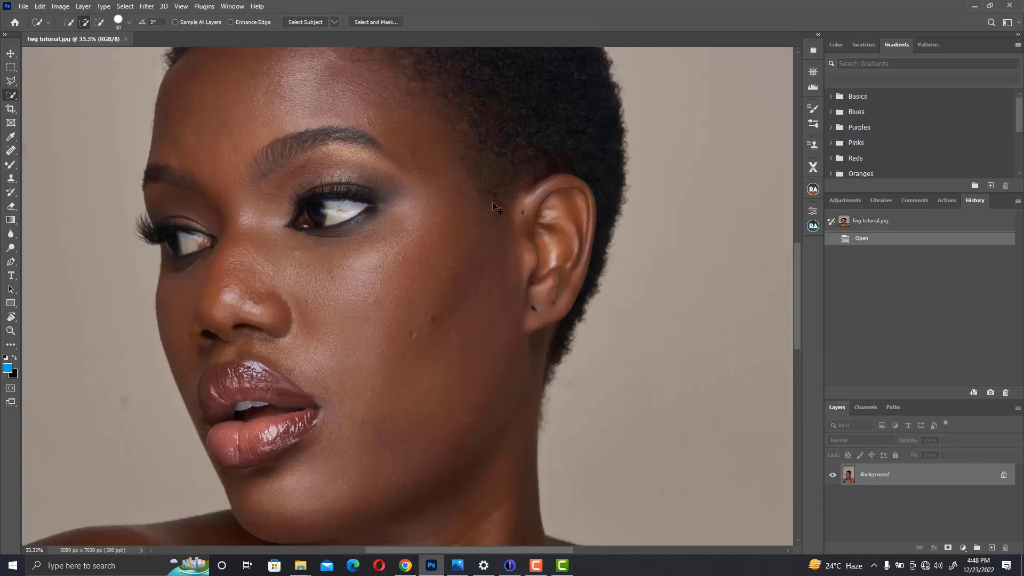
pyautogui.hotkey('ctrl', '-')
pyautogui.hotkey('ctrl', '-')
pyautogui.hotkey('ctrl', '-')
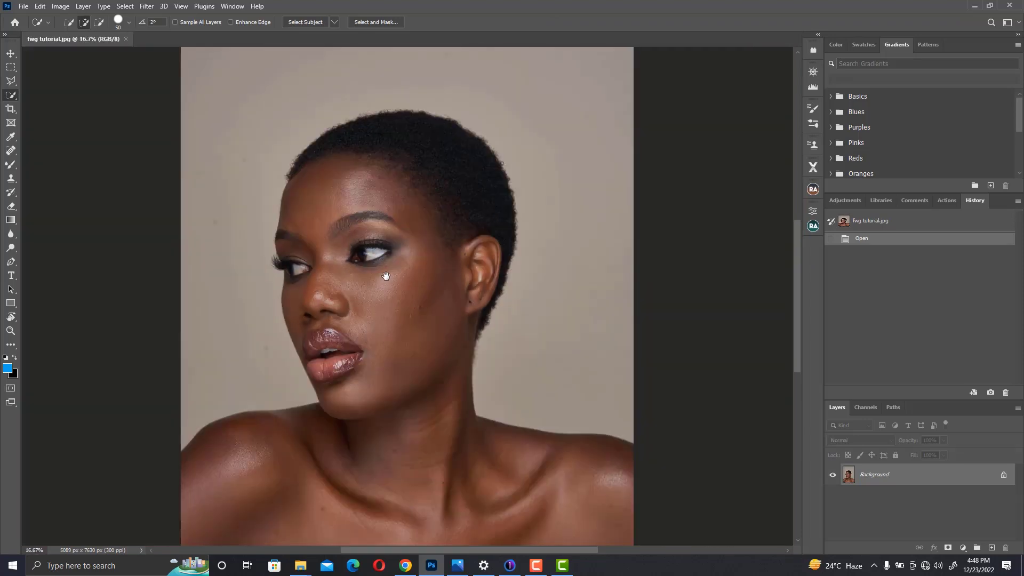
pyautogui.moveTo(386, 276); pyautogui.dragTo(396, 226)
pyautogui.hotkey('ctrl', '-')
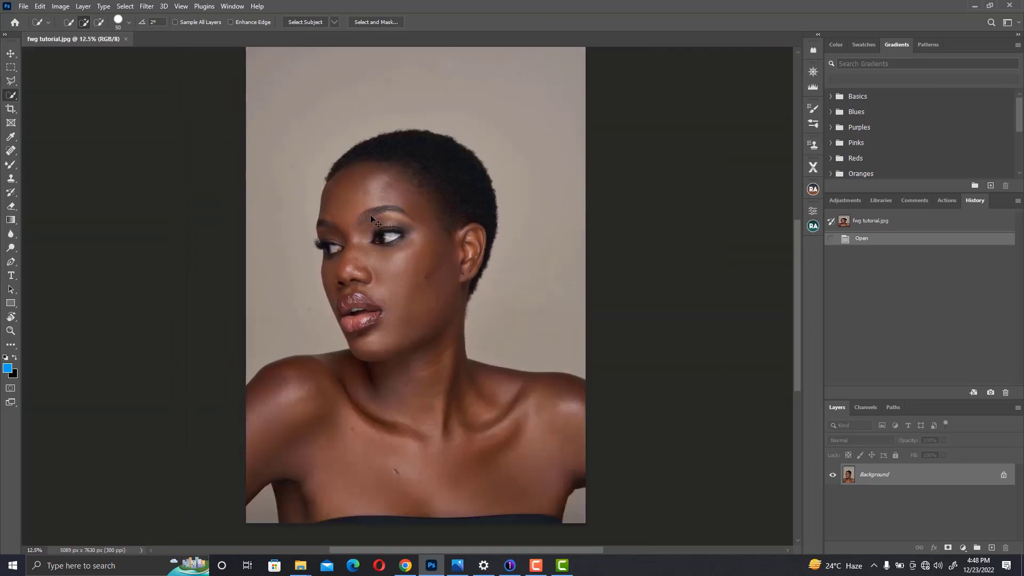
pyautogui.hotkey('ctrl', '+')
pyautogui.hotkey('ctrl', '+')
pyautogui.hotkey('ctrl', '-')
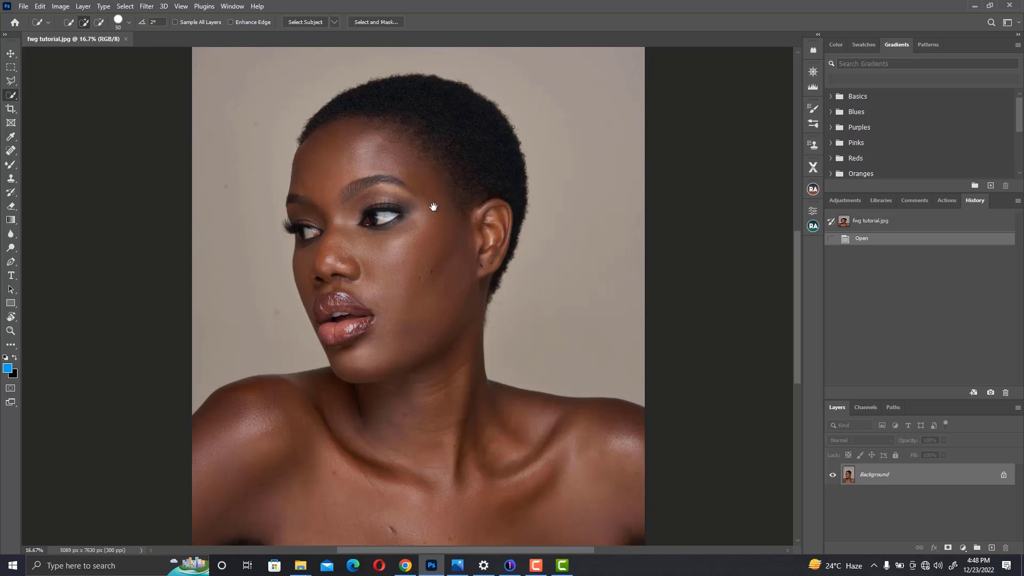
pyautogui.moveTo(798, 248)
pyautogui.mouseDown()
pyautogui.moveTo(792, 261)
pyautogui.moveTo(795, 241)
pyautogui.mouseUp()
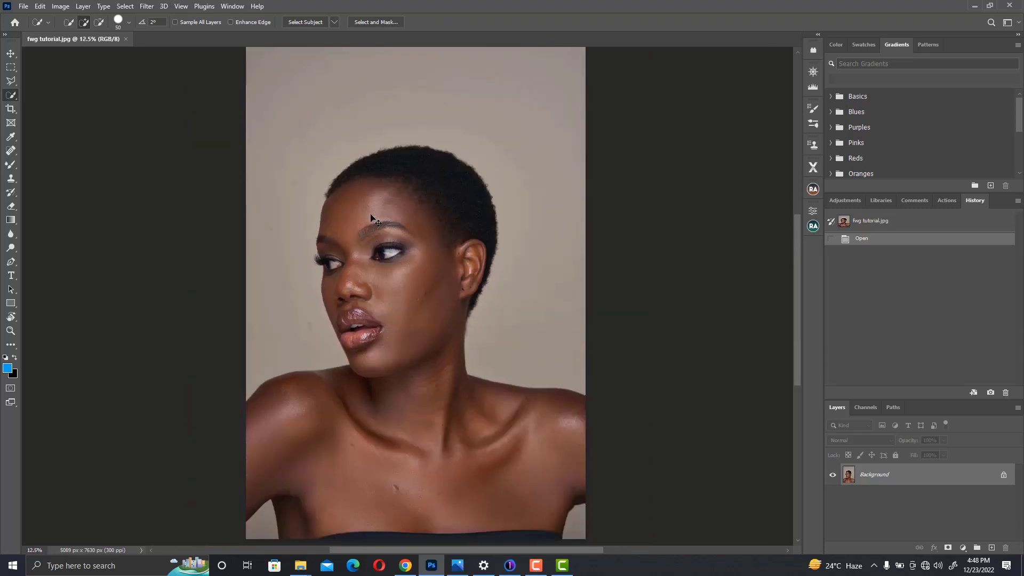
pyautogui.hotkey('ctrl', '-')
# Start a crop of the portrait with the 4 : 5 (8 : 10) aspect ratio
pyautogui.press('c')
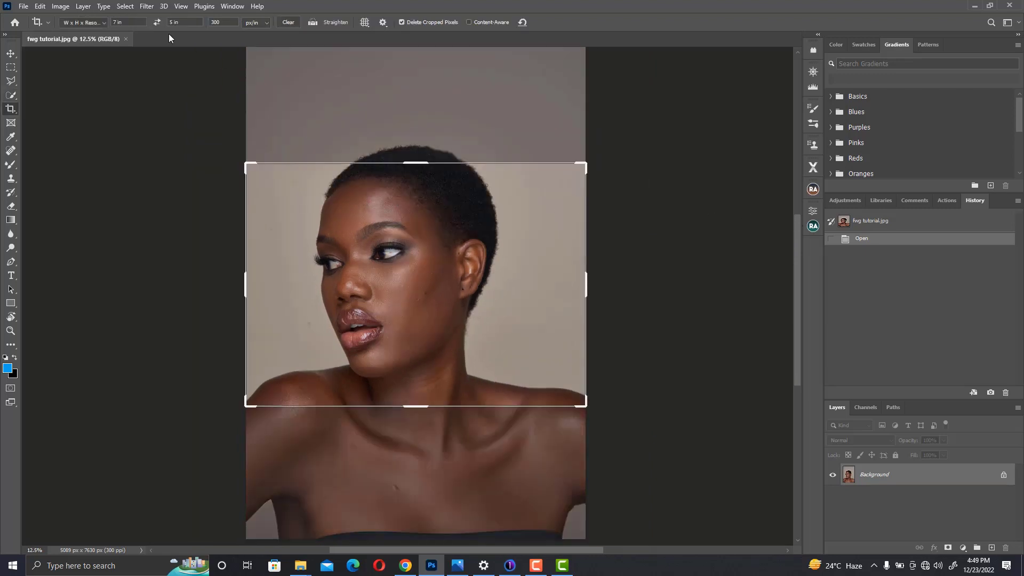
pyautogui.click(156, 22)
pyautogui.click(98, 23)
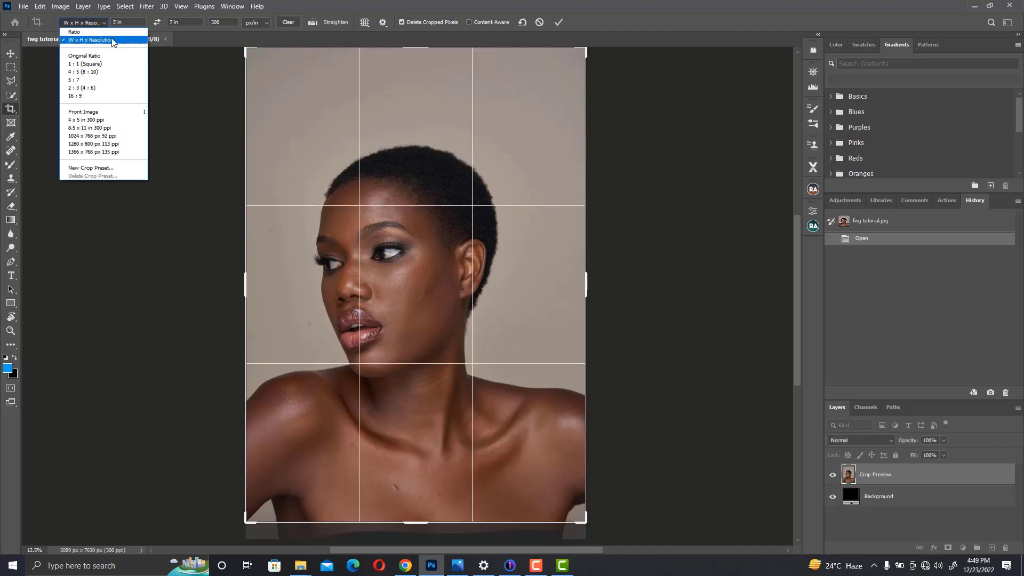
pyautogui.click(540, 23)
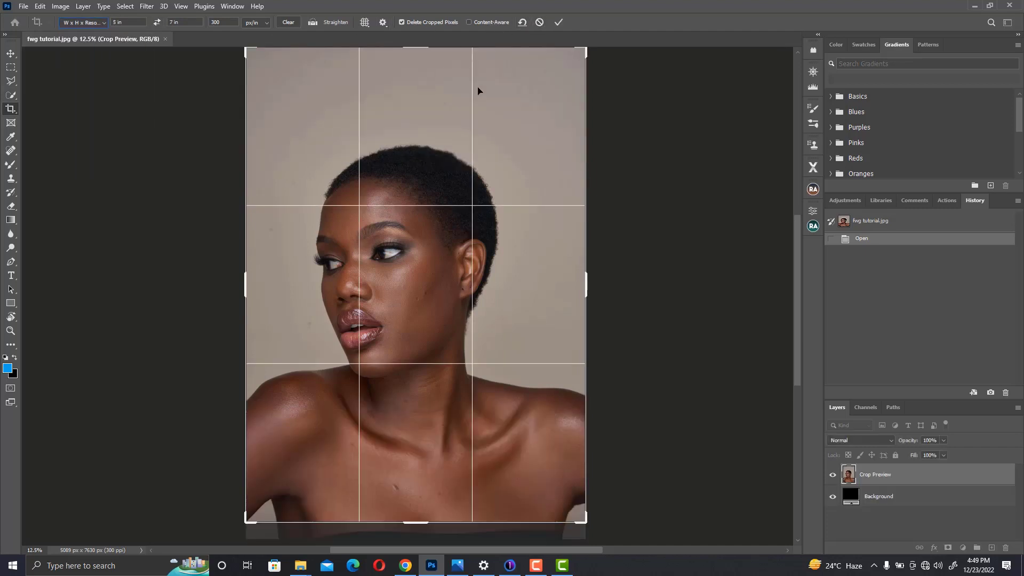
pyautogui.click(92, 24)
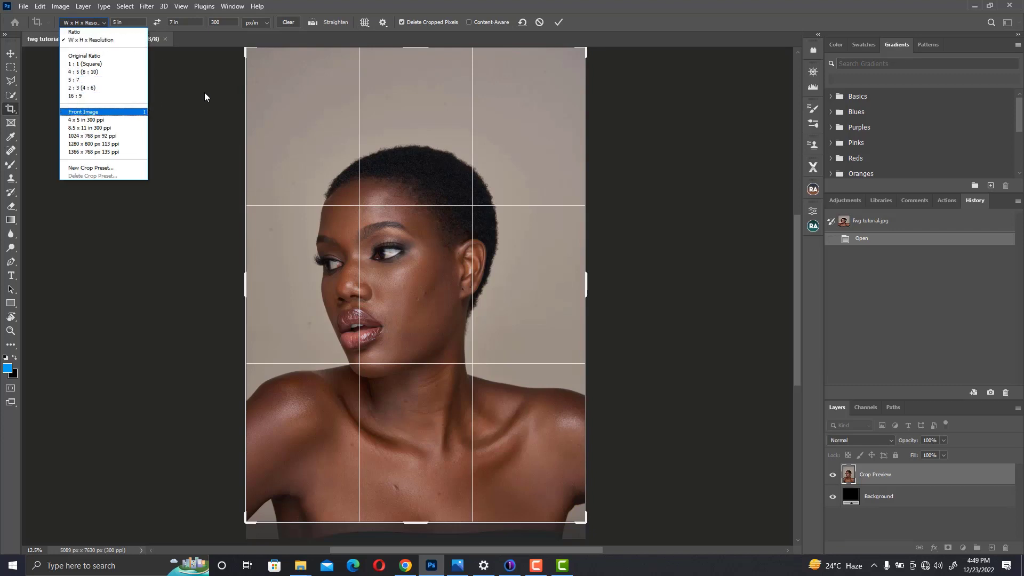
pyautogui.click(93, 73)
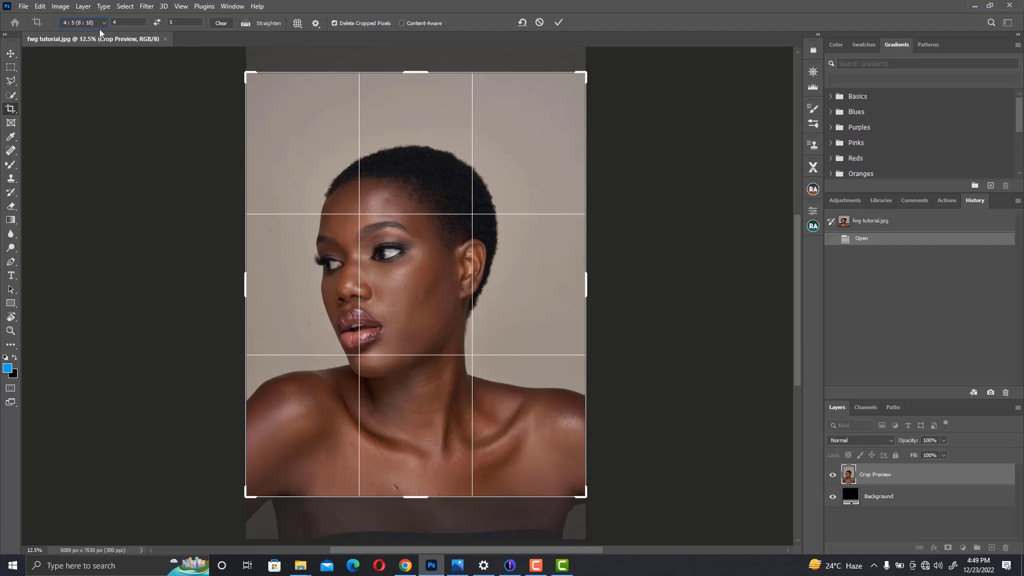
# Tighten the crop around the head and shoulders to about 4390 × 5480 px and apply it
pyautogui.moveTo(415, 72); pyautogui.dragTo(408, 100)
pyautogui.moveTo(405, 252); pyautogui.dragTo(411, 253)
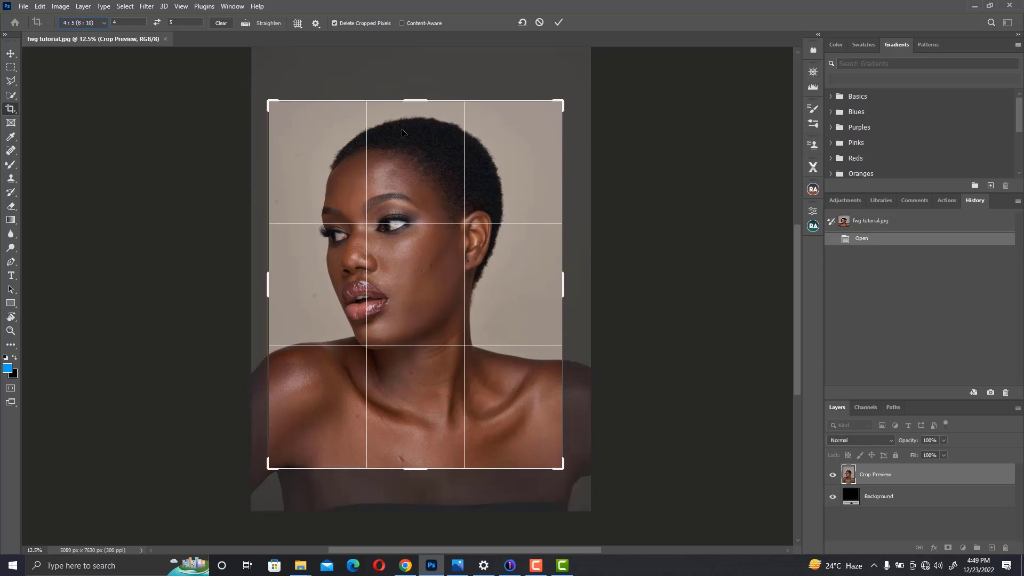
pyautogui.press('Up')
pyautogui.press('Down')
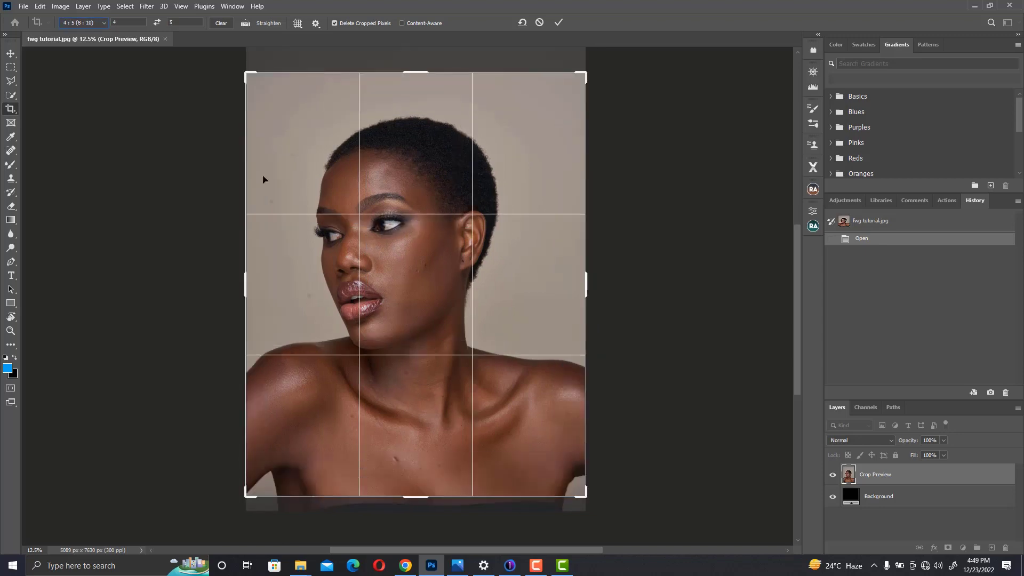
pyautogui.moveTo(415, 75); pyautogui.dragTo(415, 83)
pyautogui.moveTo(414, 483); pyautogui.dragTo(430, 470)
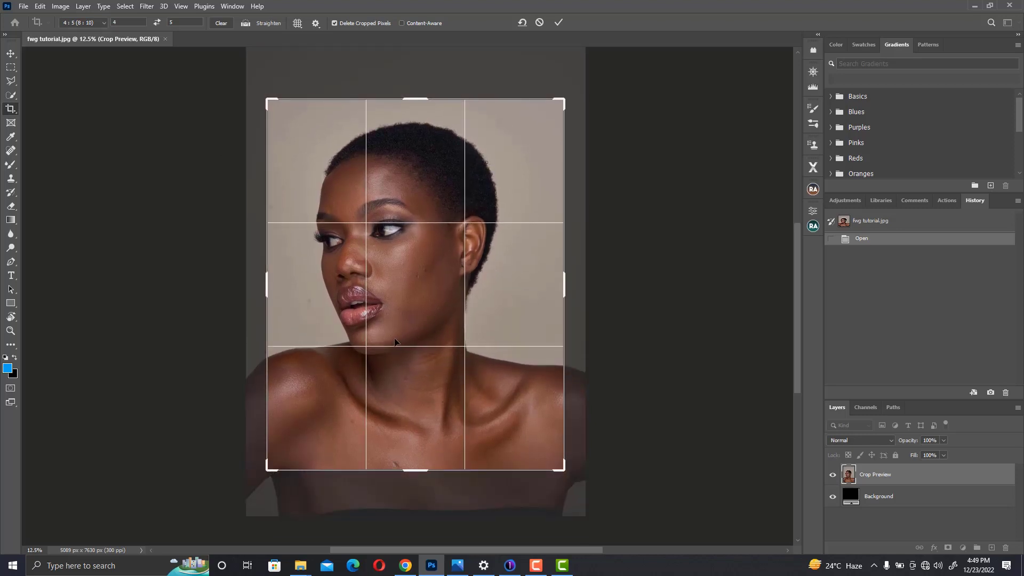
pyautogui.moveTo(416, 94); pyautogui.dragTo(415, 107)
pyautogui.press('Return')
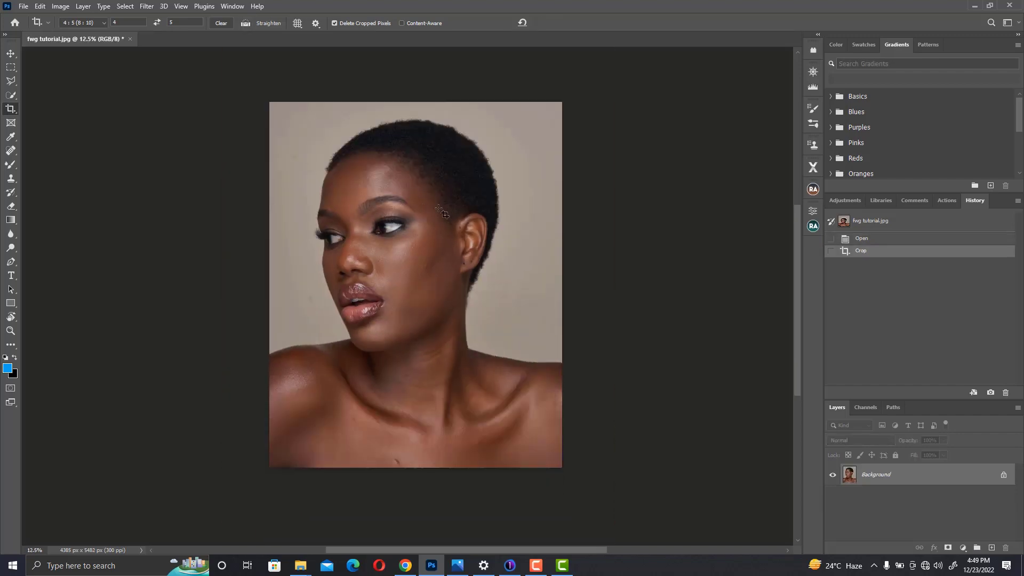
# Crop the portrait slightly tighter at the same ratio, to about 4214 × 5267 px, trimming the space above the head
pyautogui.click(531, 146)
pyautogui.moveTo(561, 105); pyautogui.dragTo(556, 112)
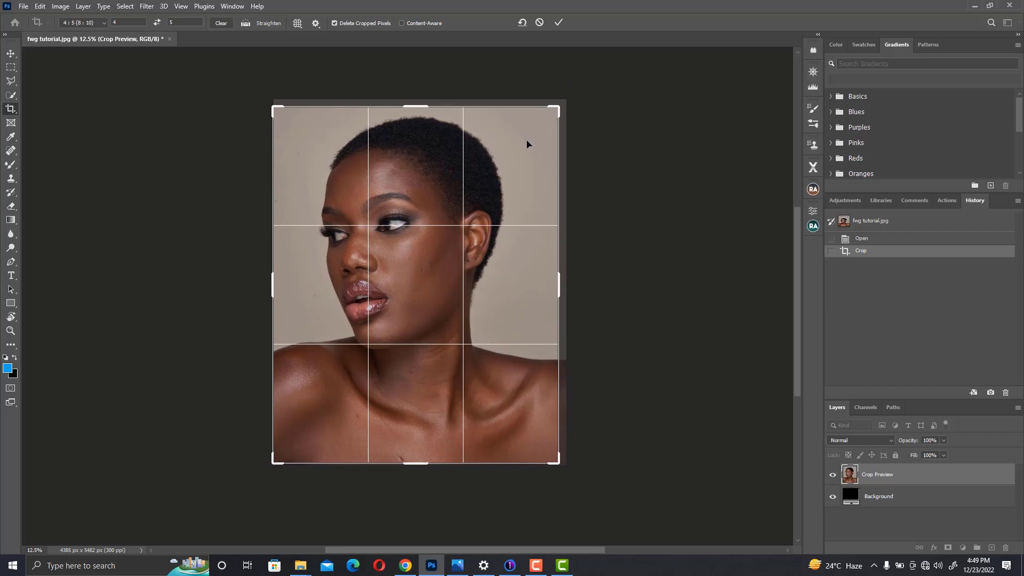
pyautogui.moveTo(559, 108); pyautogui.dragTo(556, 111)
pyautogui.press('Down')
pyautogui.press('Down')
pyautogui.press('Down')
pyautogui.press('Down')
pyautogui.press('Down')
pyautogui.press('Down')
pyautogui.press('Down')
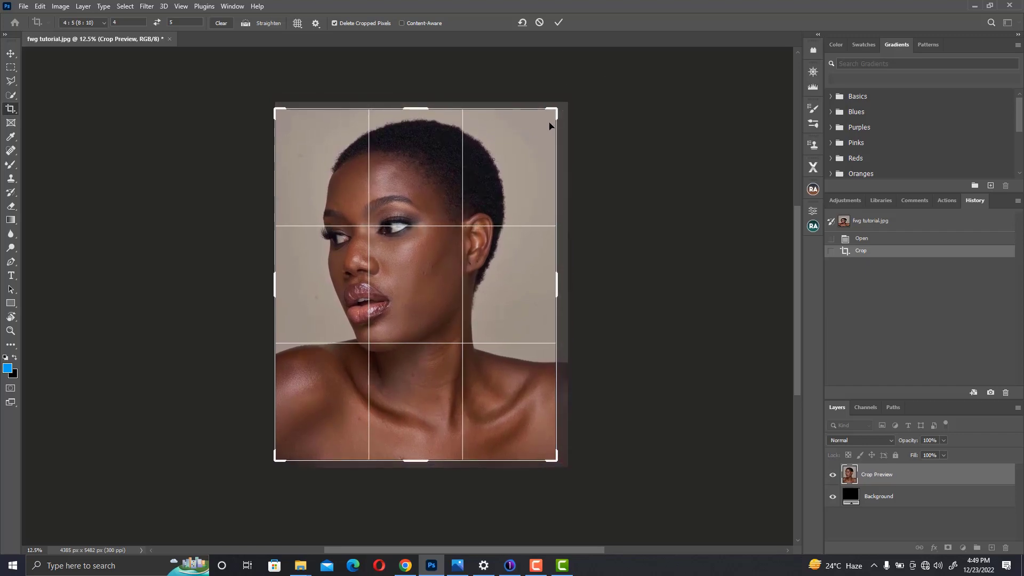
pyautogui.press('Return')
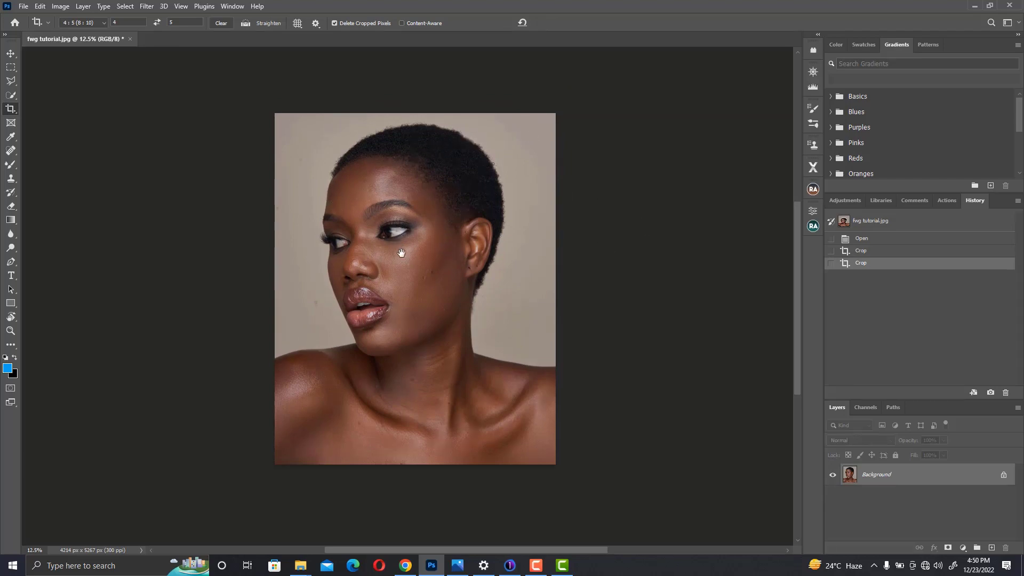
# Compare the originally opened image with the latest crop using the document history
pyautogui.moveTo(397, 219); pyautogui.dragTo(408, 216)
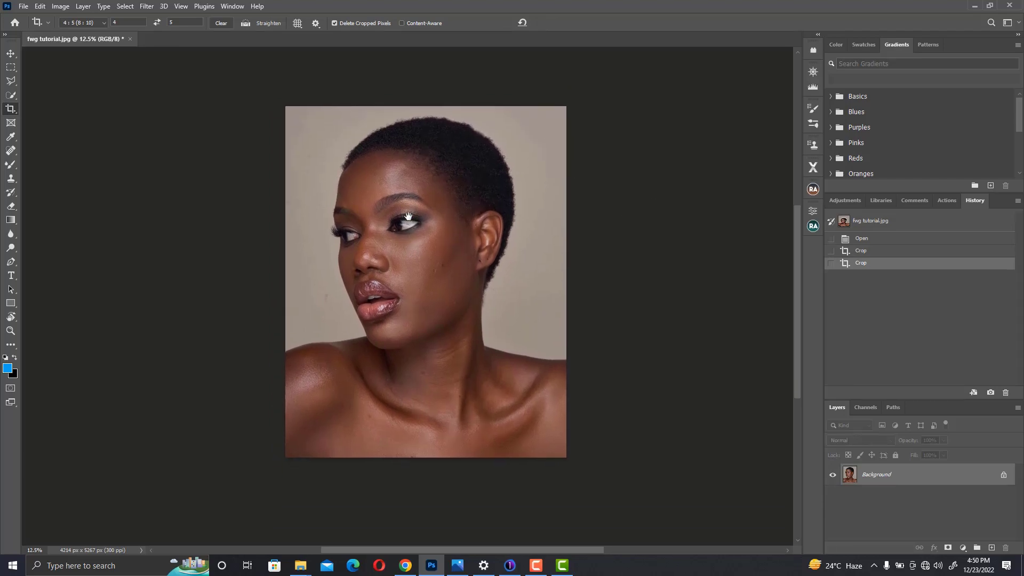
pyautogui.click(879, 238)
pyautogui.moveTo(488, 352); pyautogui.dragTo(418, 274)
pyautogui.click(886, 263)
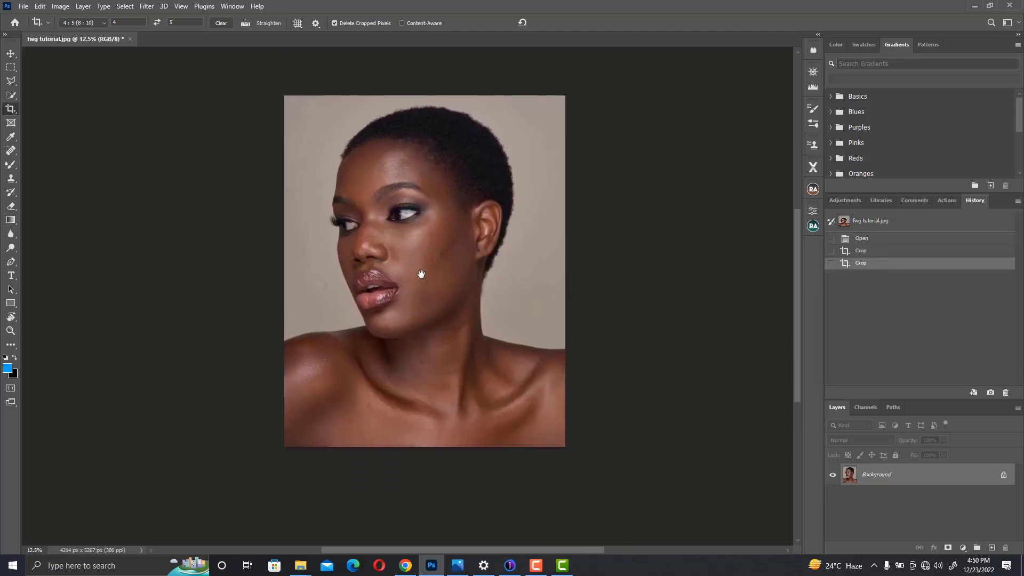
# Examine the cropped portrait close up and as a whole, checking the facial skin for blemishes
pyautogui.hotkey('ctrl', '+')
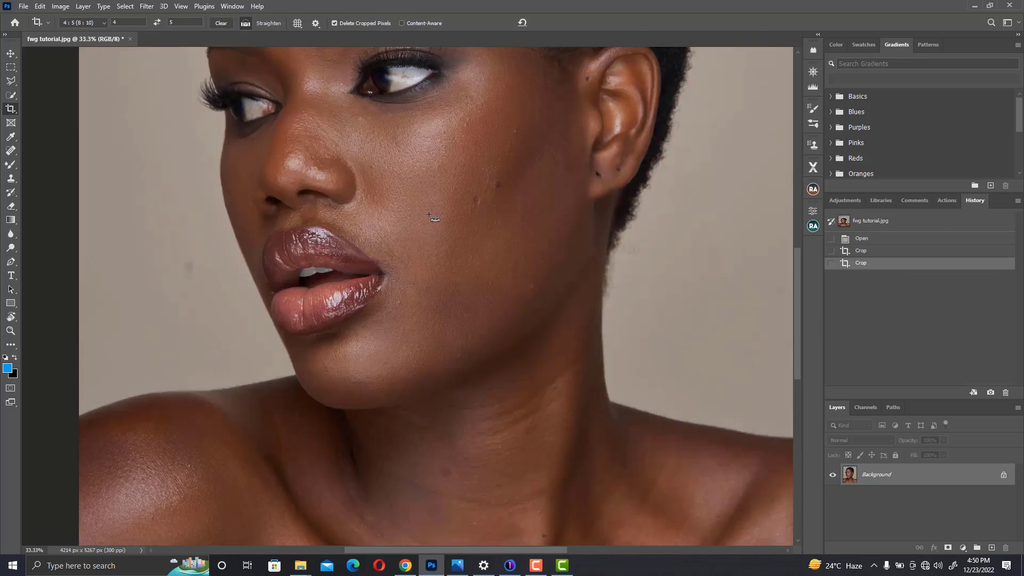
pyautogui.hotkey('ctrl', '+')
pyautogui.hotkey('ctrl', '-')
pyautogui.hotkey('ctrl', '-')
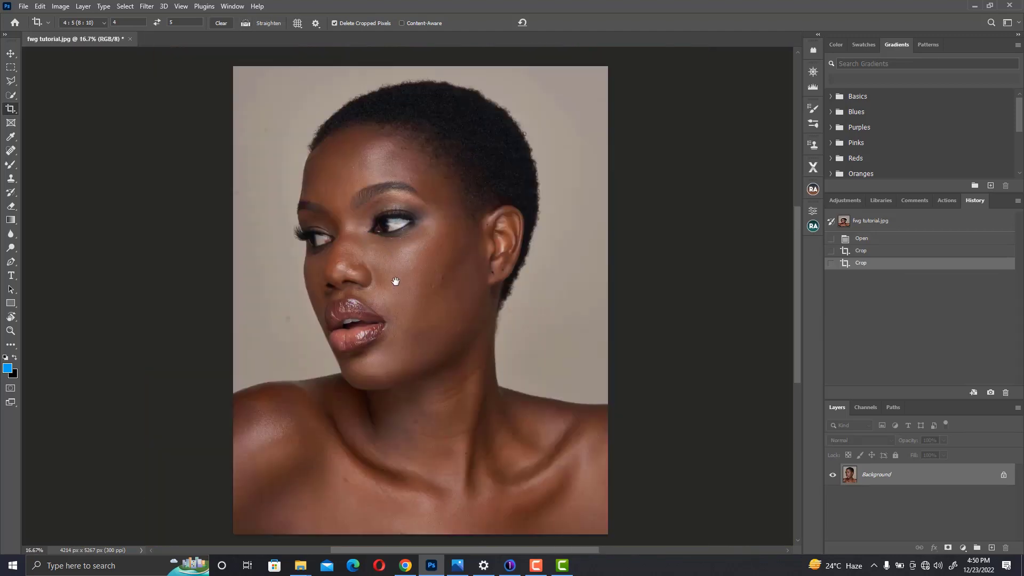
pyautogui.moveTo(393, 280); pyautogui.dragTo(382, 260)
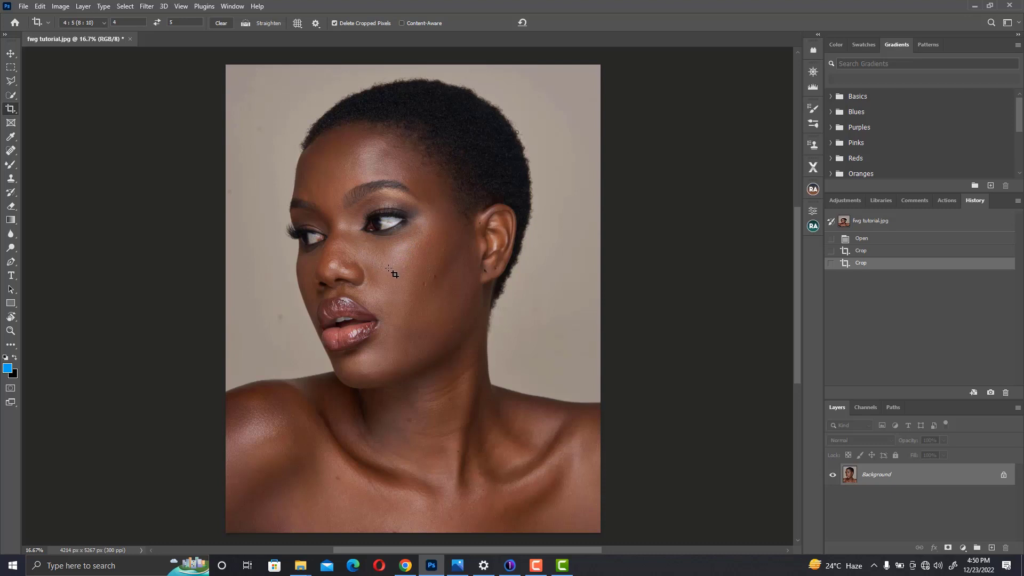
pyautogui.scroll(-2, 402, 267)
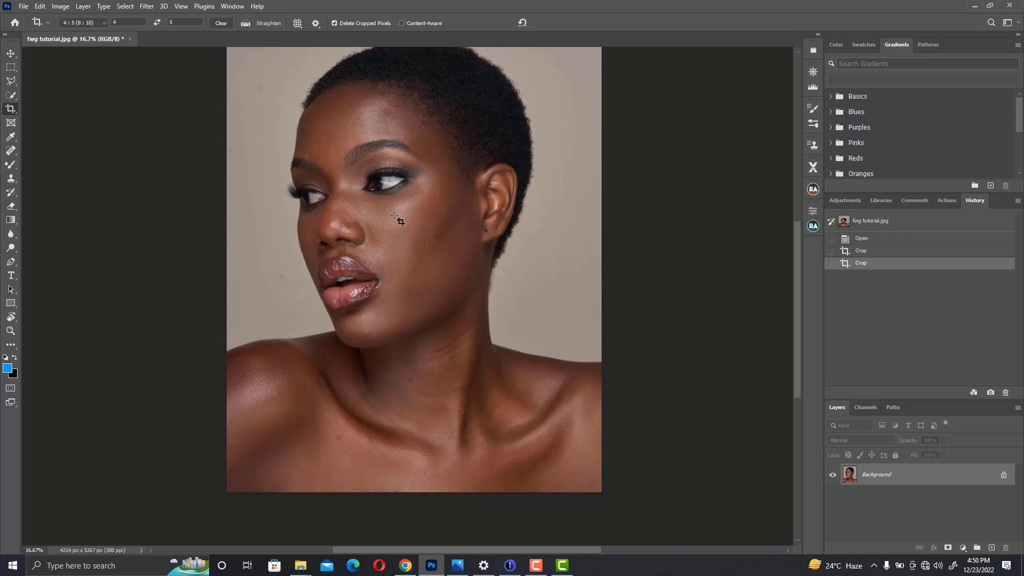
pyautogui.hscroll(1, 406, 231)
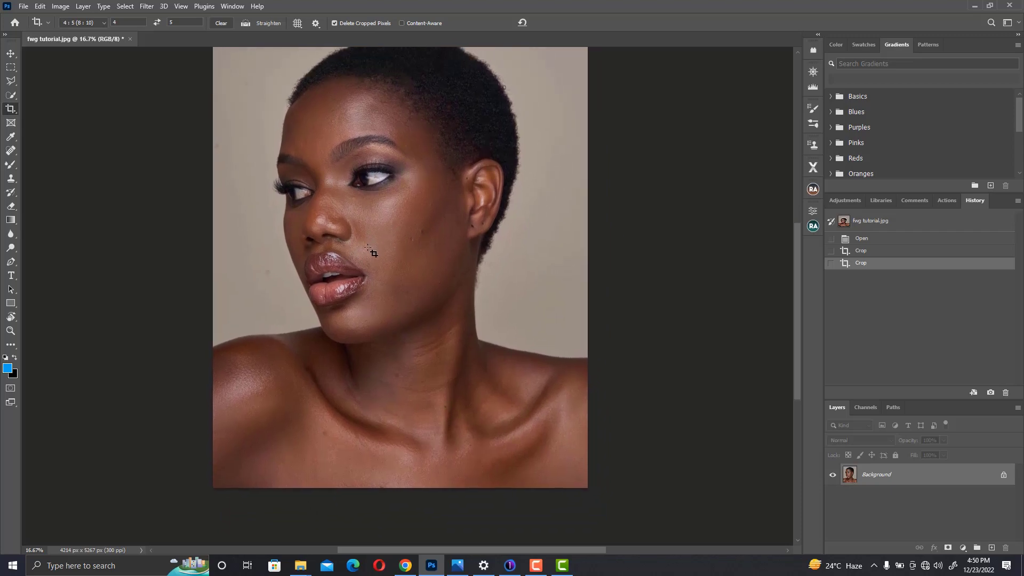
# Choose the Healing Brush and add a new empty layer named "blemish removal" above the background
pyautogui.click(12, 153)
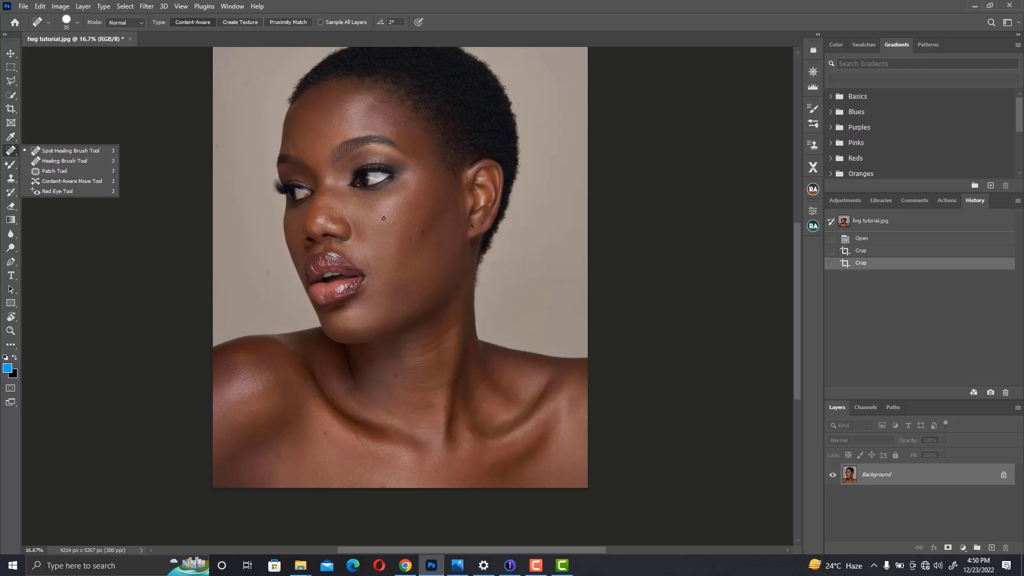
pyautogui.scroll(3, 372, 233)
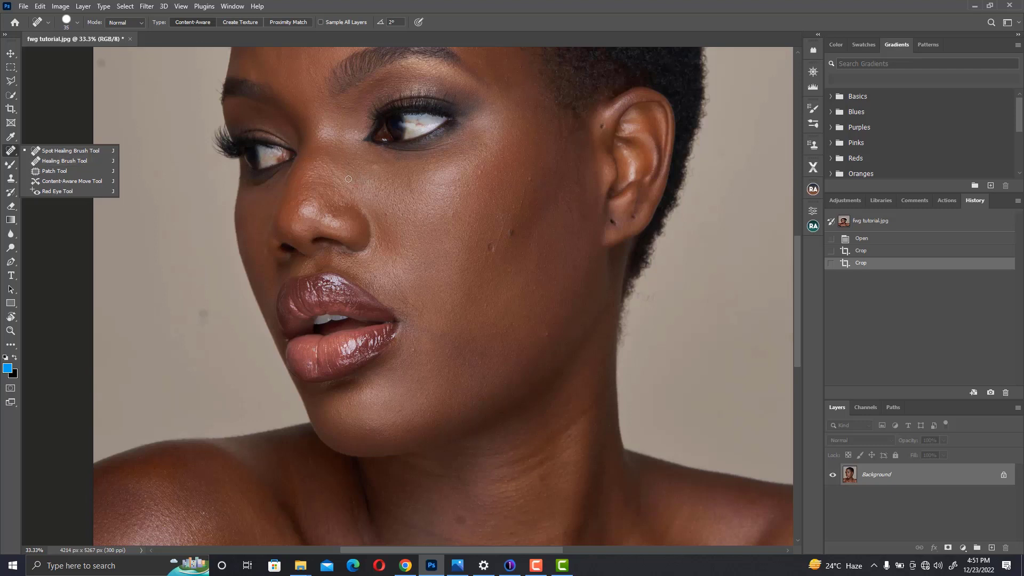
pyautogui.click(64, 161)
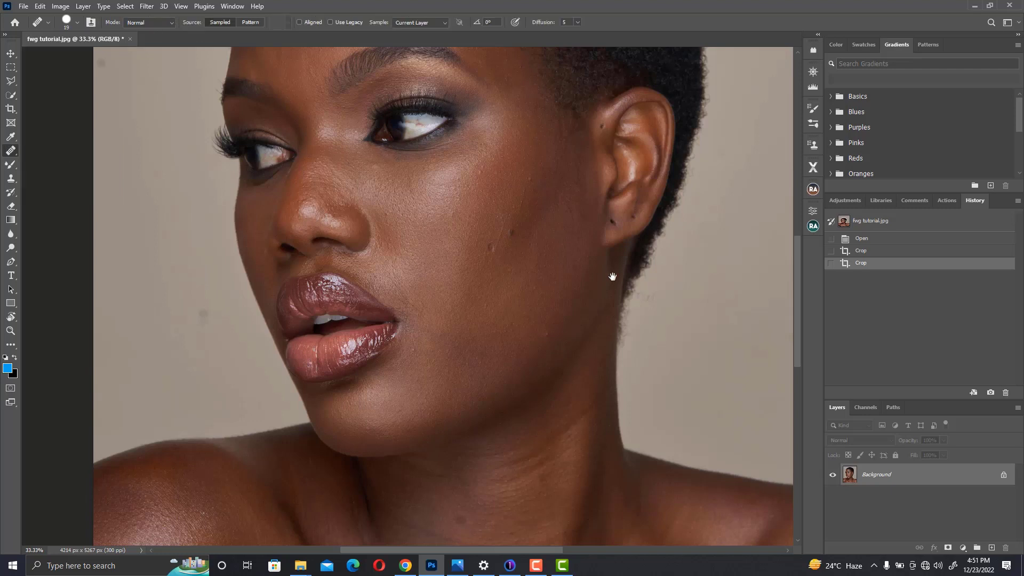
pyautogui.moveTo(612, 276); pyautogui.dragTo(572, 273)
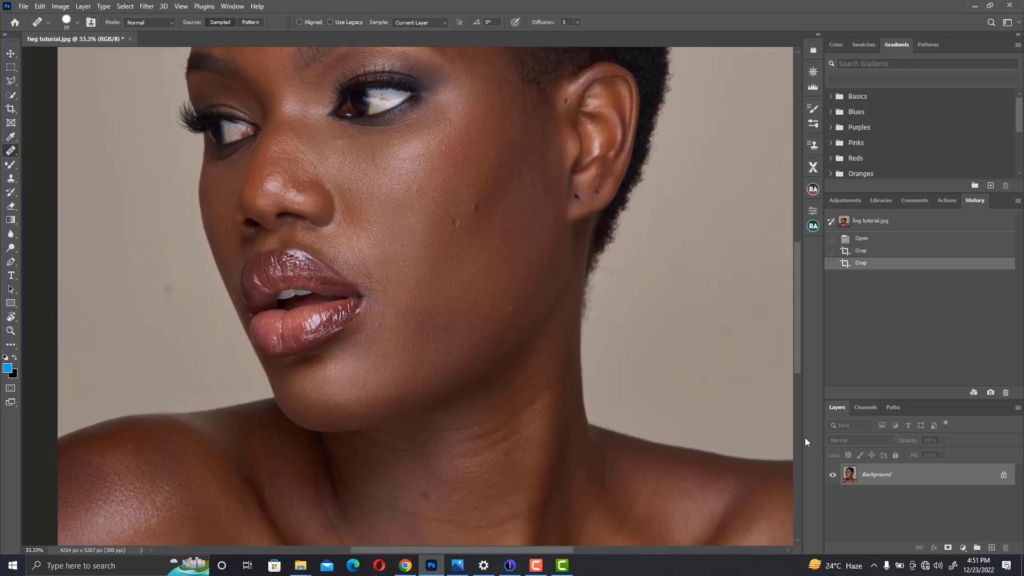
pyautogui.hotkey('ctrl', 'shift', 'n')
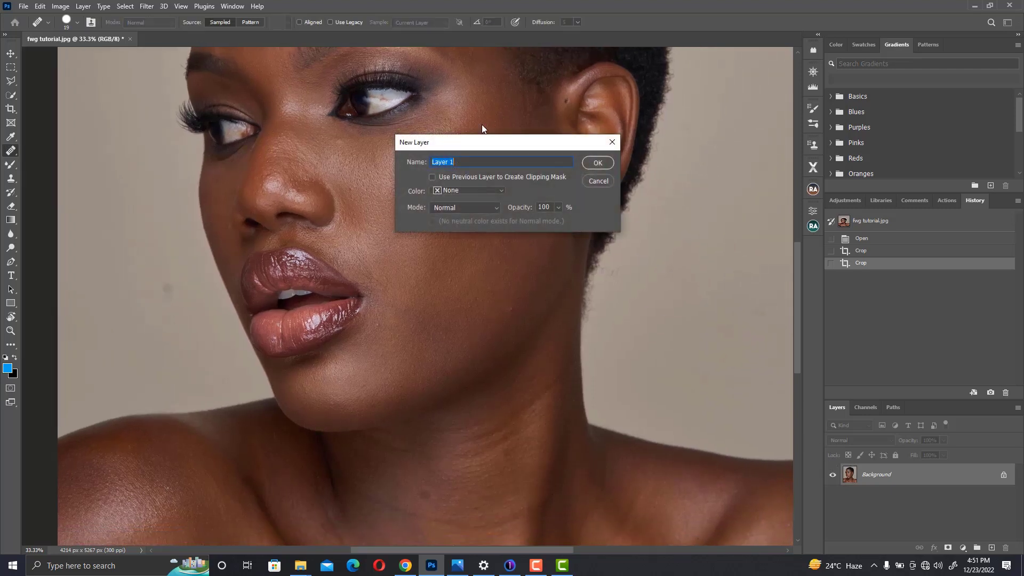
pyautogui.write('blemish removal')
pyautogui.press('Return')
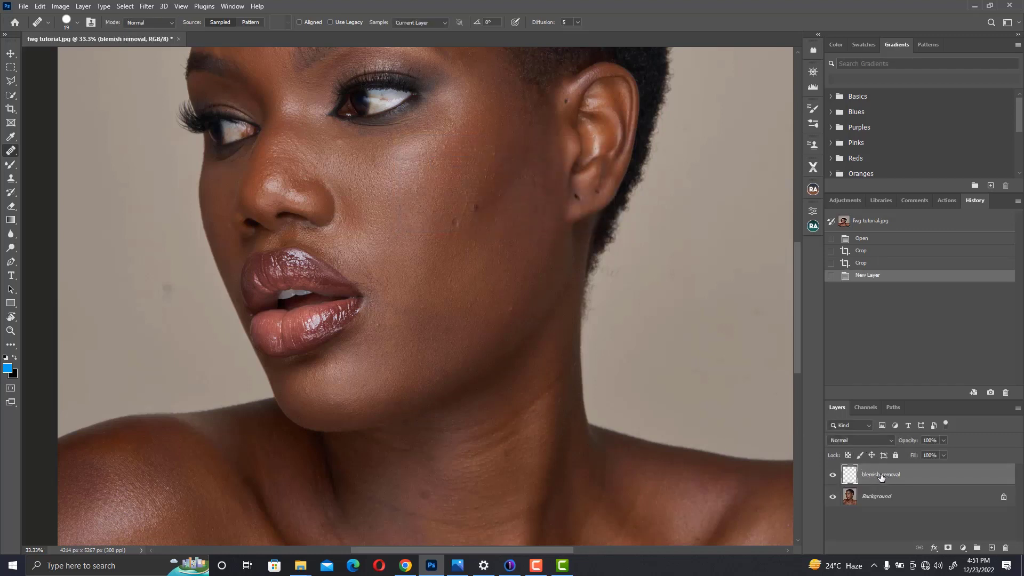
# Make the Healing Brush sample Current & Below and lower its hardness to the minimum
pyautogui.click(407, 23)
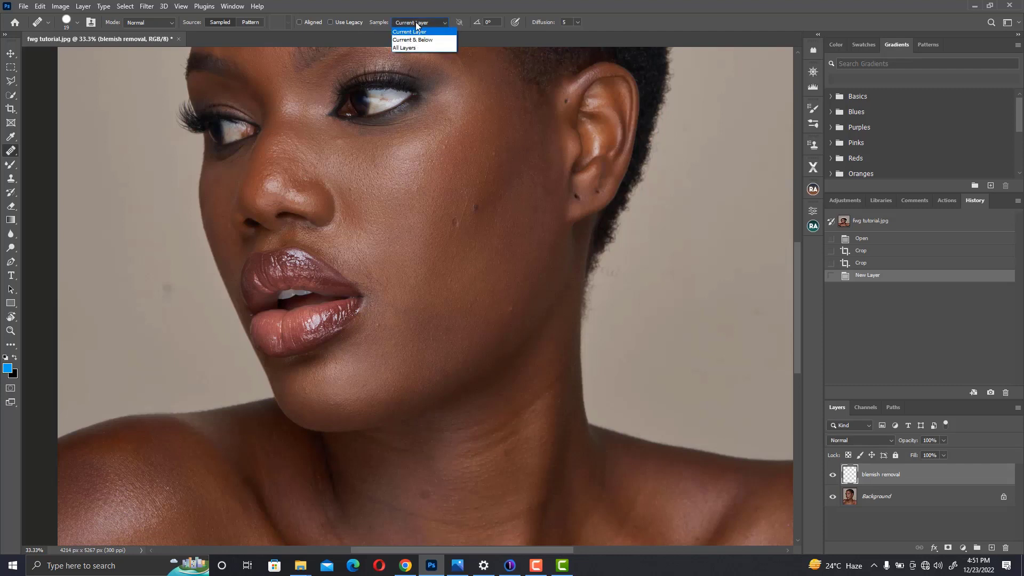
pyautogui.click(420, 40)
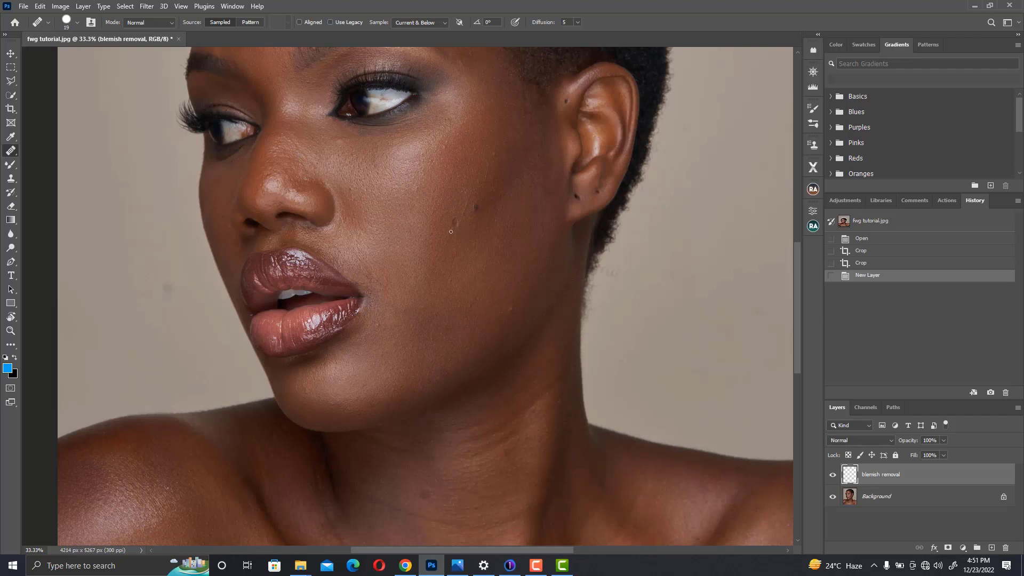
pyautogui.rightClick(15, 151)
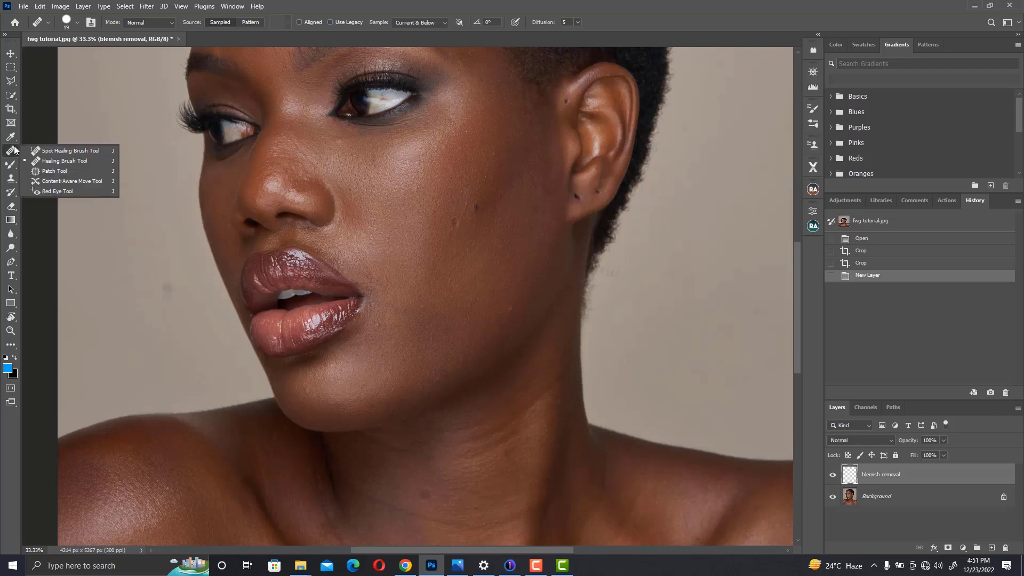
pyautogui.click(57, 161)
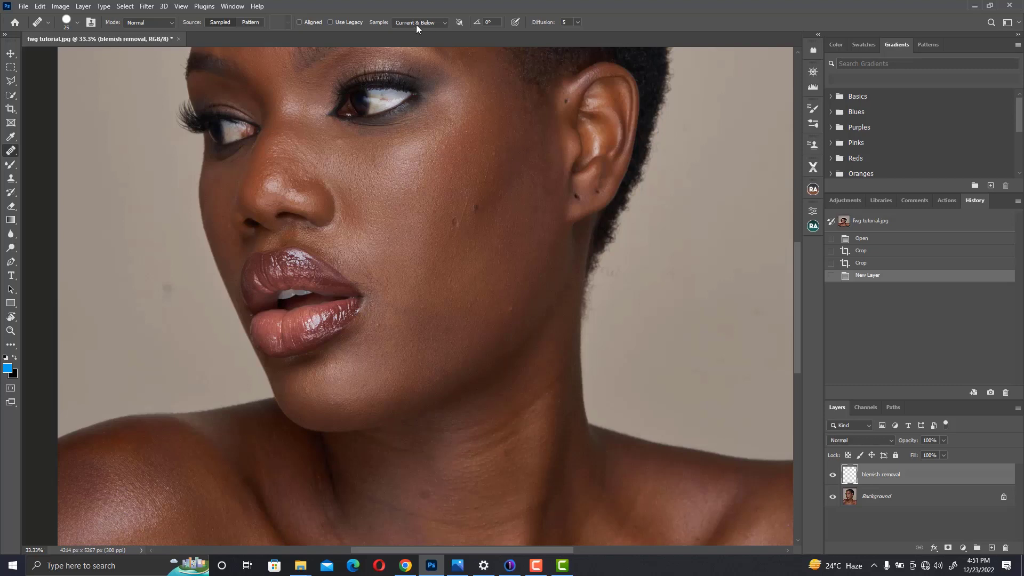
pyautogui.click(73, 20)
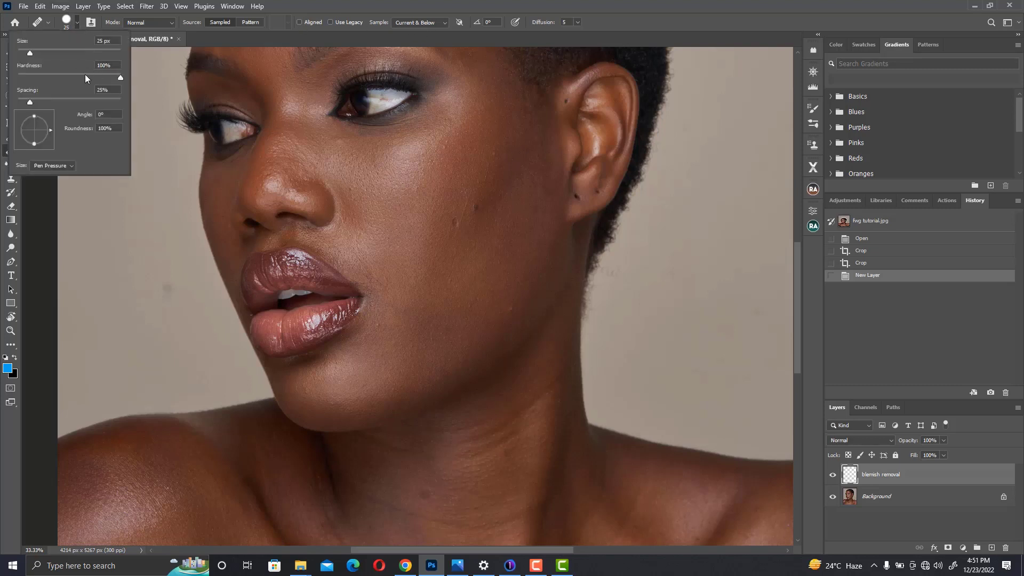
pyautogui.moveTo(119, 75); pyautogui.dragTo(4, 79)
pyautogui.click(120, 235)
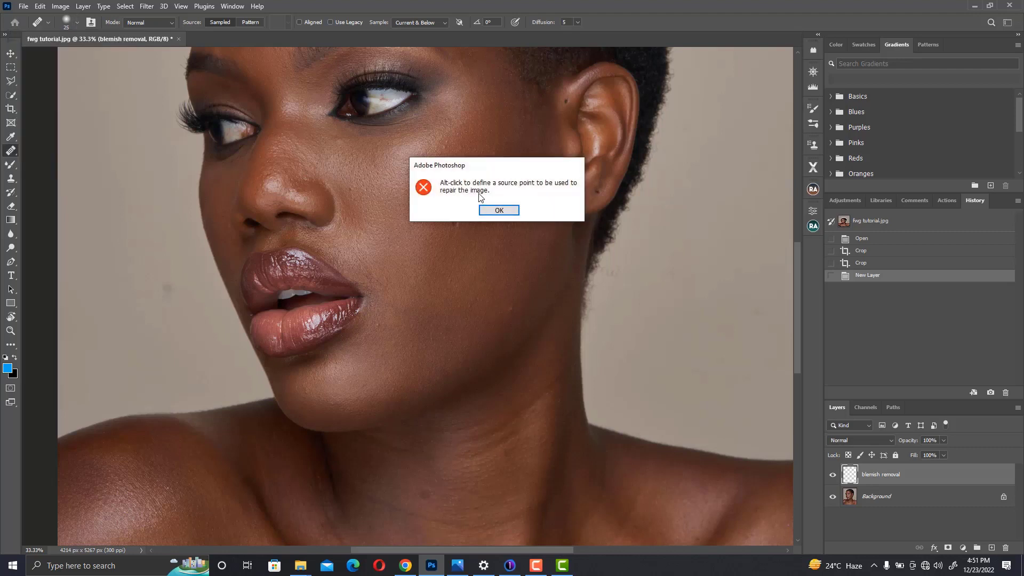
pyautogui.click(499, 211)
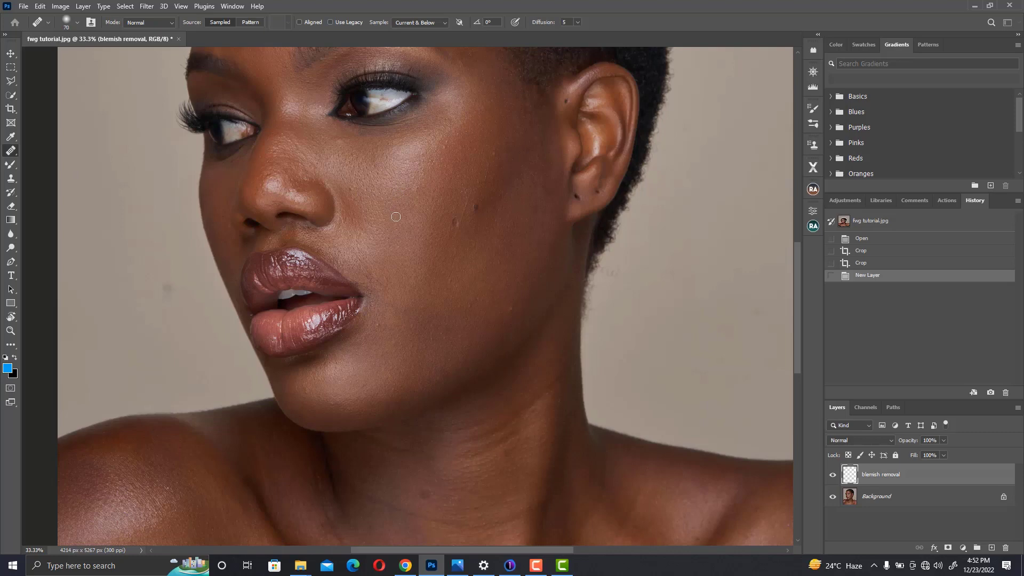
# Heal the dark spot and the raised blemish in the middle of the cheek with a 50 px Healing Brush
pyautogui.hotkey('ctrl', '+')
pyautogui.scroll(1, 469, 206)
pyautogui.hscroll(1, 469, 205)
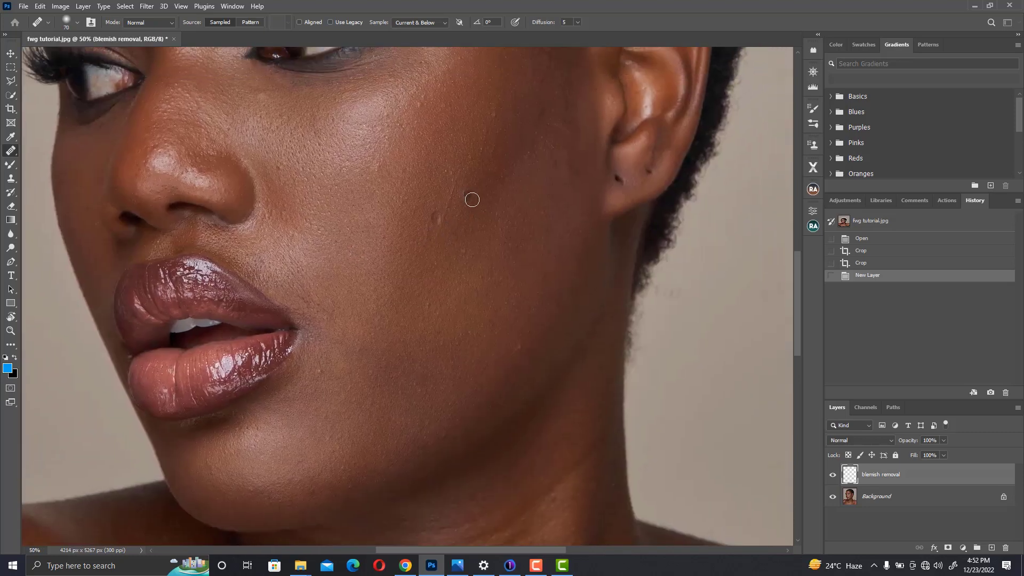
pyautogui.hotkey('ctrl', '+')
pyautogui.press('[')
pyautogui.press('[')
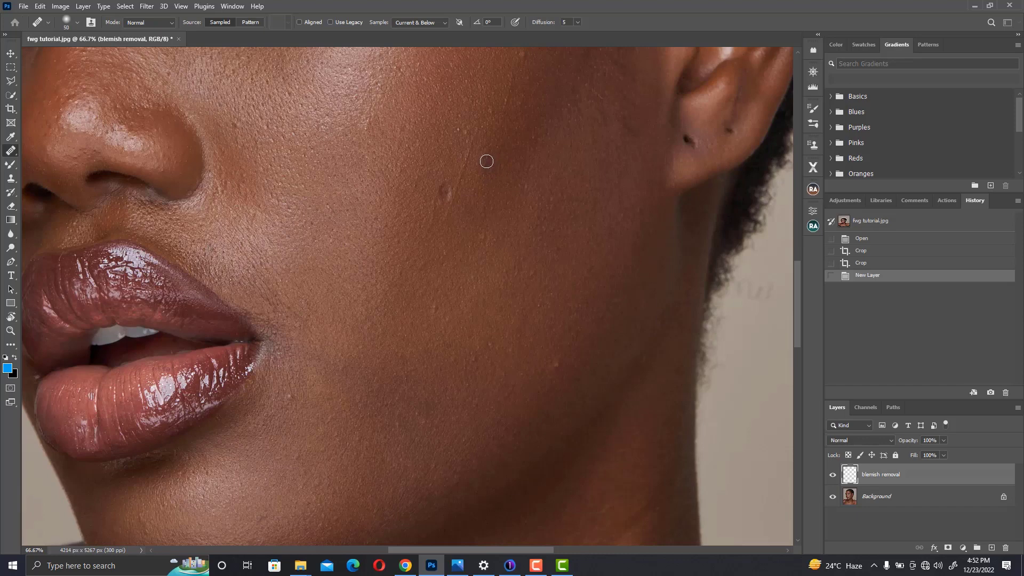
pyautogui.click(487, 160)
pyautogui.hotkey('ctrl', 'z')
pyautogui.click(486, 164)
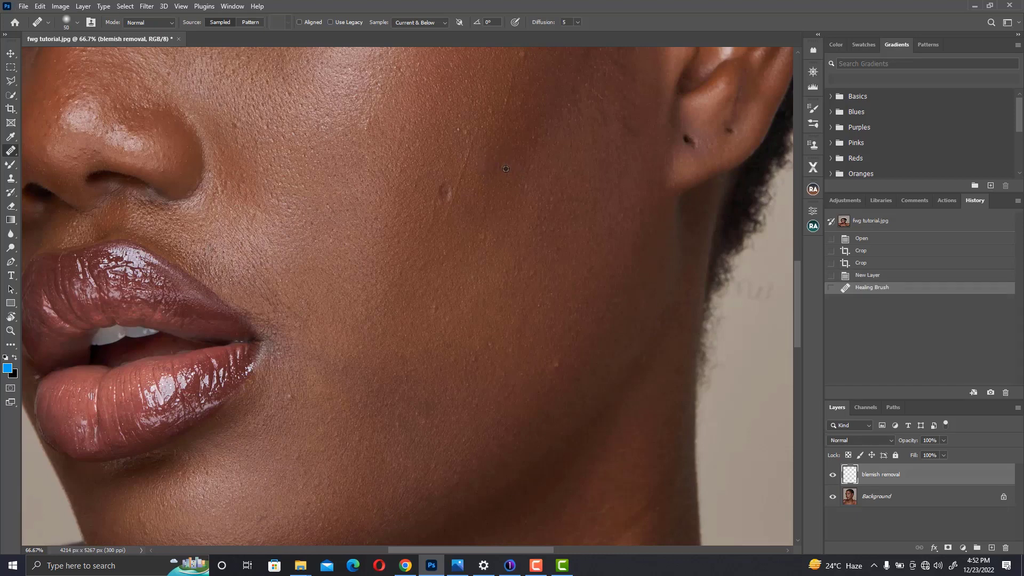
pyautogui.click(442, 191)
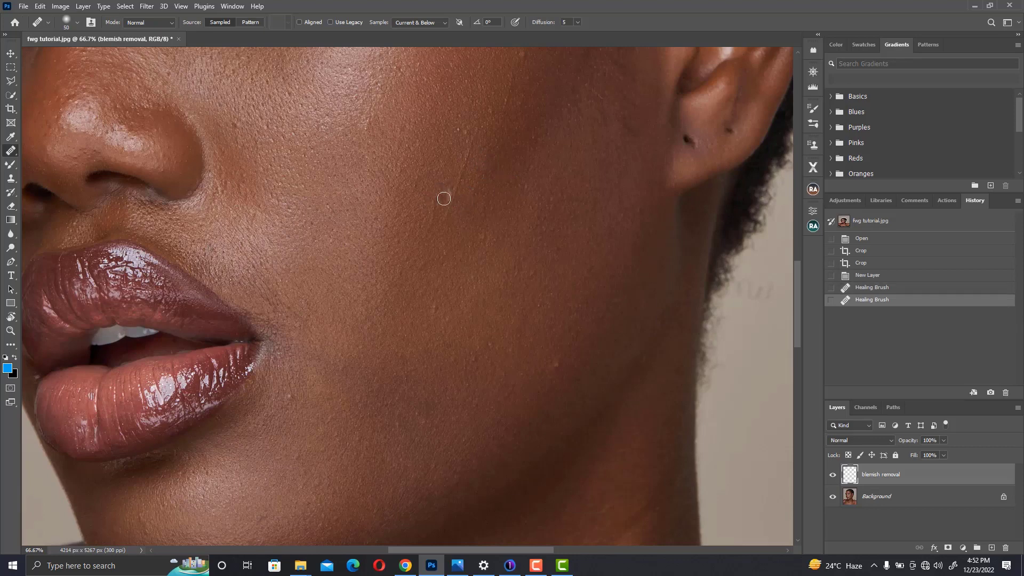
pyautogui.click(446, 192)
# Heal the remaining small spots on the cheek toward the ear, reducing the Healing Brush to 35 px
pyautogui.moveTo(525, 117); pyautogui.dragTo(457, 206)
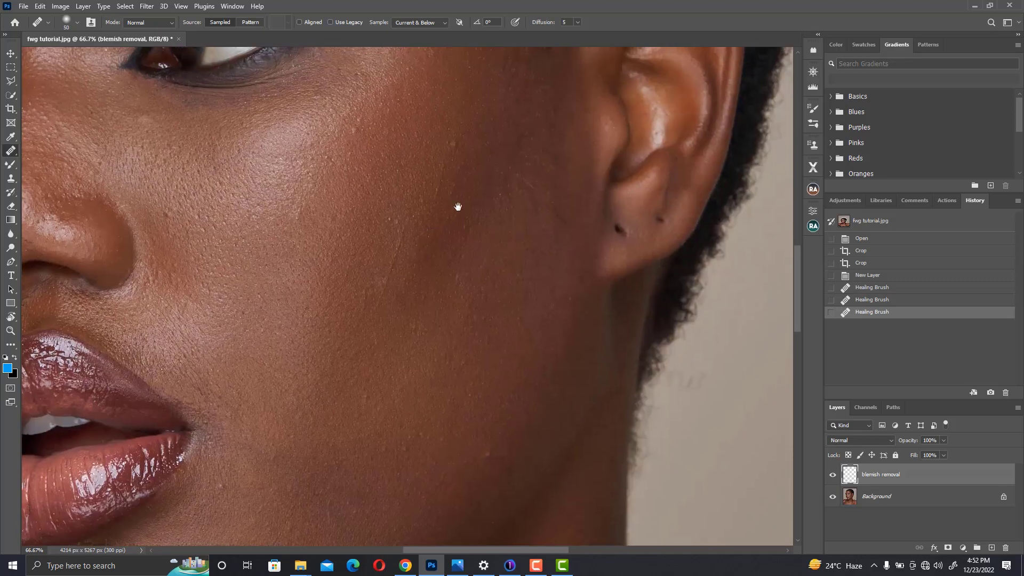
pyautogui.click(380, 280)
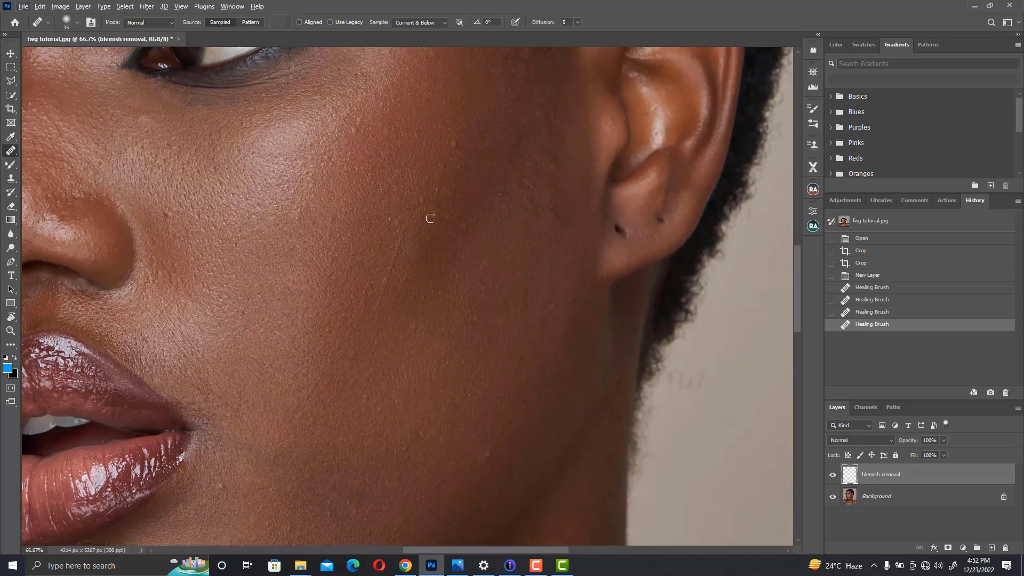
pyautogui.press('[')
pyautogui.press('[')
pyautogui.press('[')
pyautogui.click(442, 199)
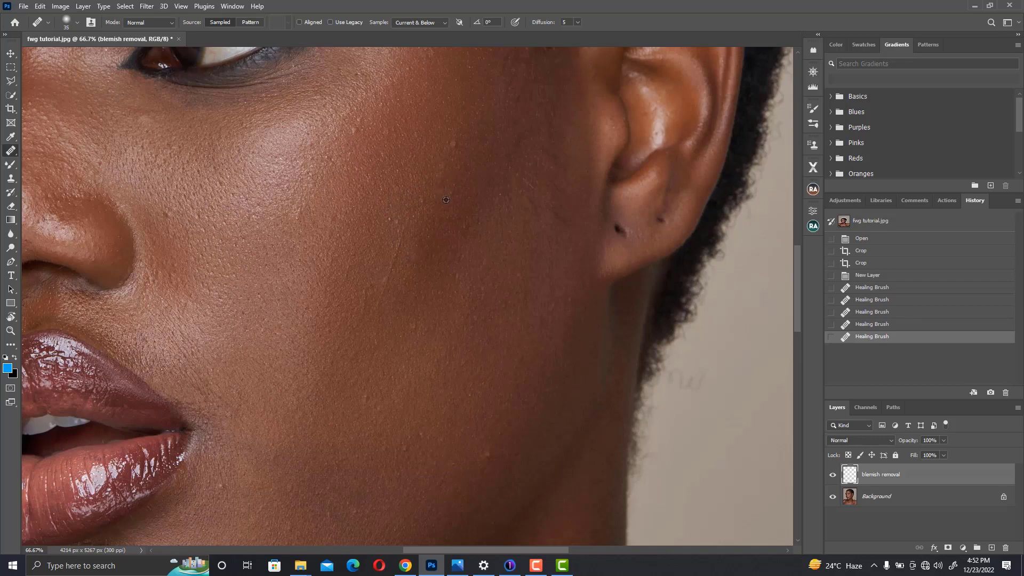
pyautogui.click(453, 146)
# Heal the fine pale line and the marks around it on the mid cheek using nearby clean skin
pyautogui.hscroll(-5, 442, 176)
pyautogui.scroll(-2, 519, 277)
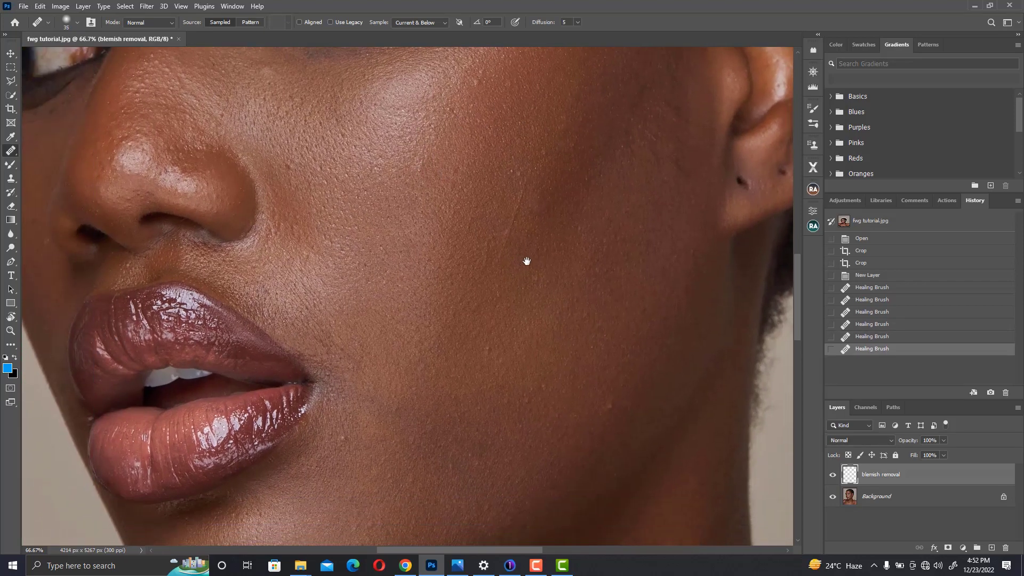
pyautogui.click(499, 255)
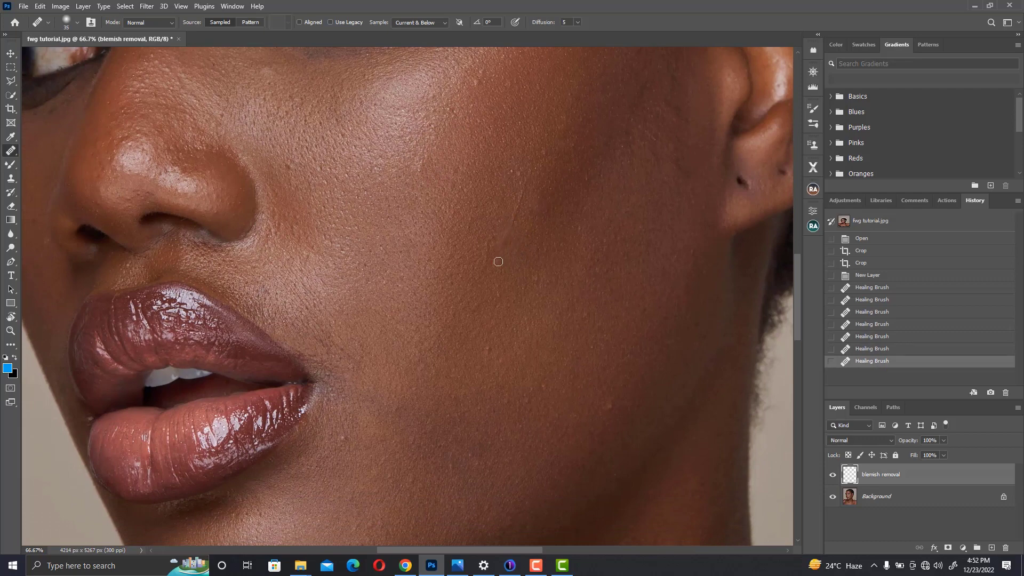
pyautogui.click(484, 261)
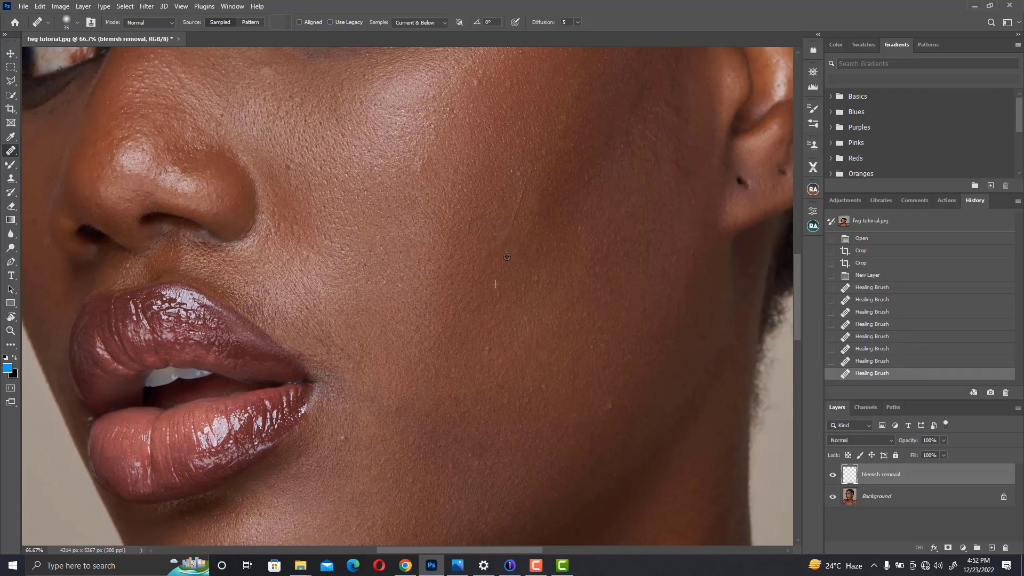
pyautogui.click(515, 209)
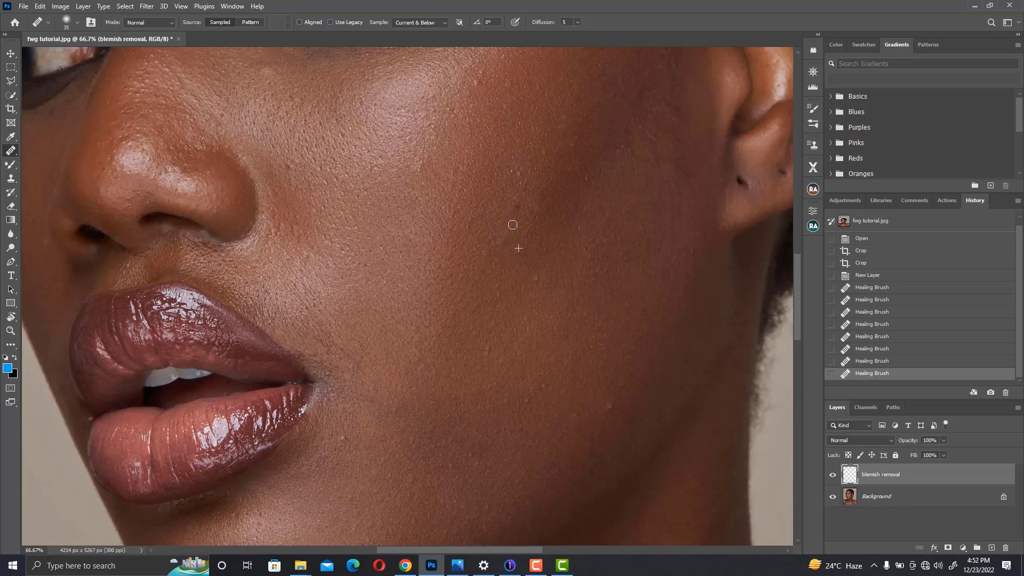
pyautogui.click(514, 206)
# Sample clean skin and heal the small bumps on the upper cheek below the eye
pyautogui.moveTo(529, 206); pyautogui.dragTo(462, 303)
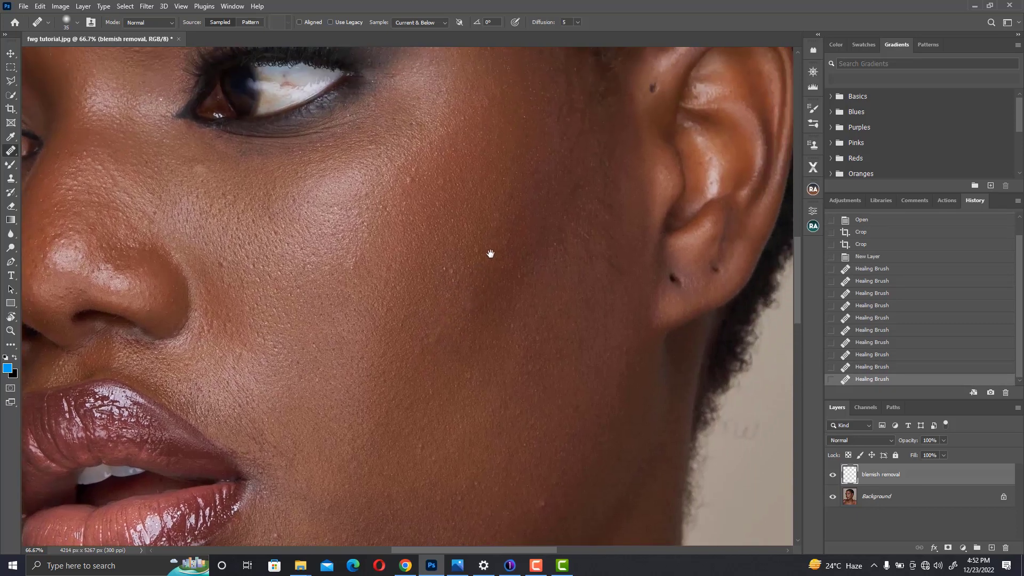
pyautogui.click(415, 182)
pyautogui.keyDown('alt'); pyautogui.click(421, 177); pyautogui.keyUp('alt')
pyautogui.click(417, 166)
pyautogui.moveTo(419, 186)
pyautogui.mouseDown()
pyautogui.moveTo(453, 182)
pyautogui.moveTo(476, 146)
pyautogui.mouseUp()
pyautogui.keyDown('alt'); pyautogui.click(456, 180); pyautogui.keyUp('alt')
pyautogui.click(442, 179)
pyautogui.click(448, 166)
pyautogui.keyDown('alt'); pyautogui.click(455, 219); pyautogui.keyUp('alt')
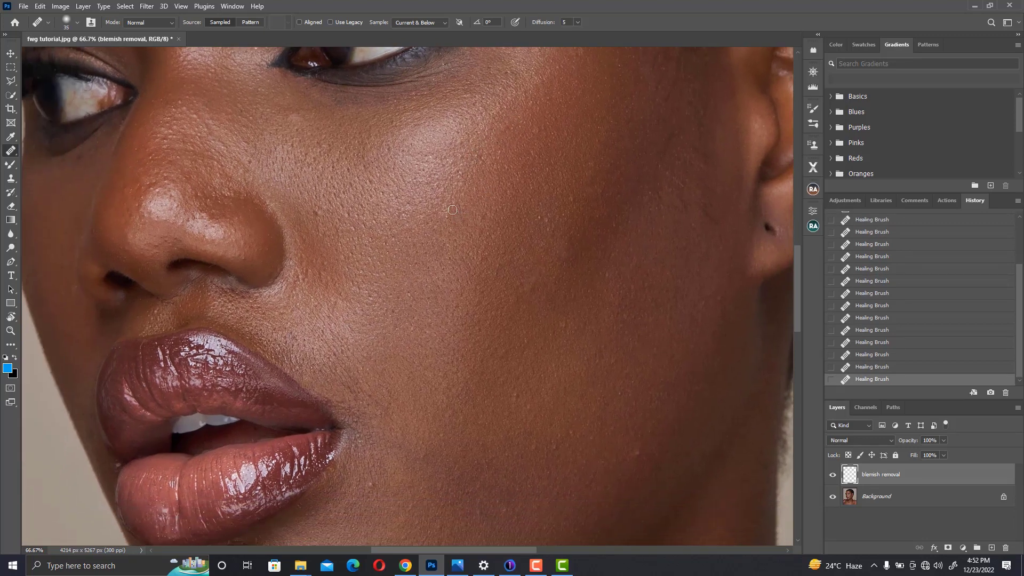
# Heal the small bumps on the lower cheek near the jawline with a 25 px Healing Brush
pyautogui.scroll(-4, 445, 208)
pyautogui.hscroll(1, 446, 208)
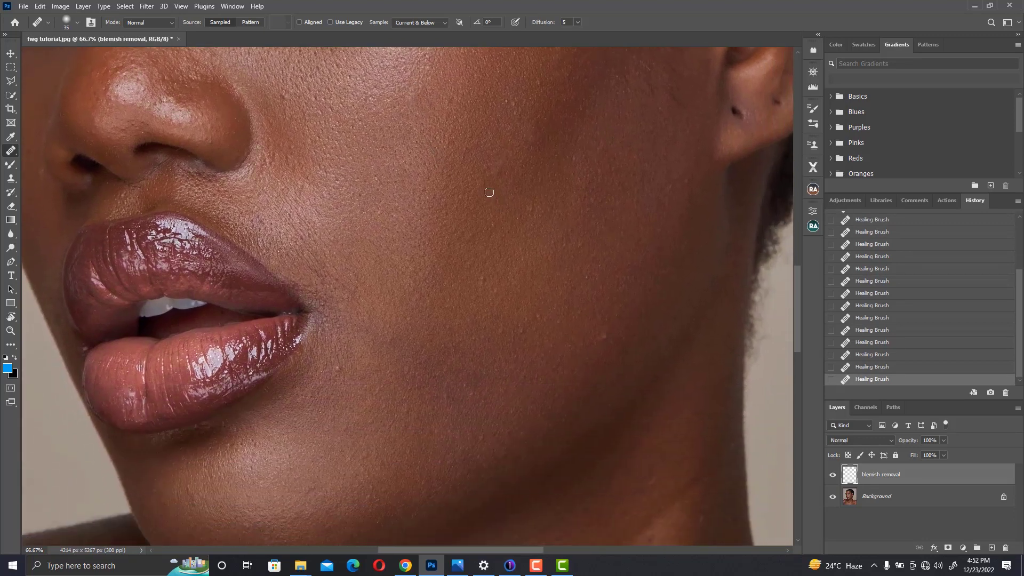
pyautogui.scroll(-2, 480, 181)
pyautogui.hscroll(1, 480, 181)
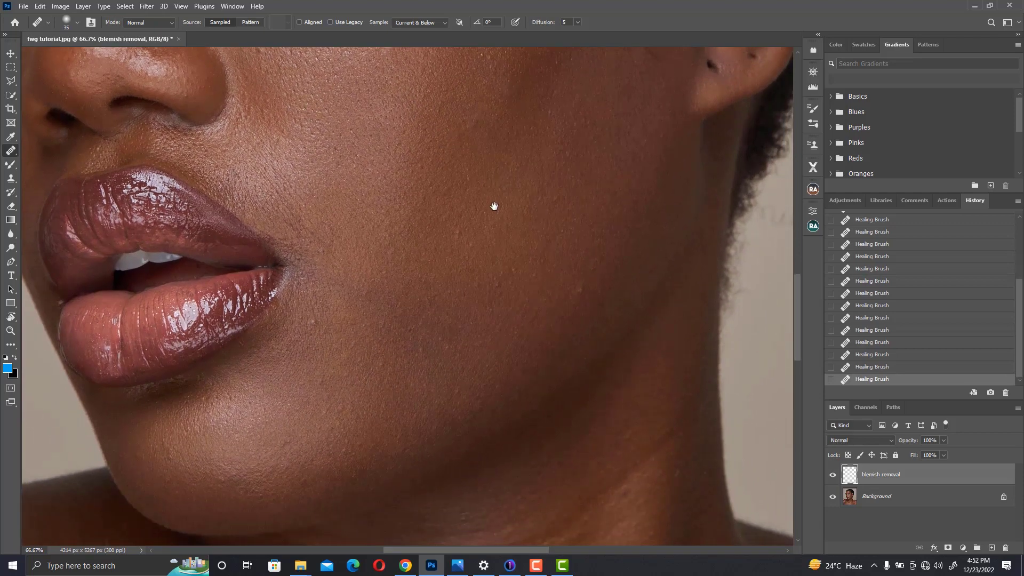
pyautogui.scroll(-2, 491, 205)
pyautogui.hscroll(1, 490, 205)
pyautogui.scroll(-1, 429, 199)
pyautogui.hscroll(1, 429, 198)
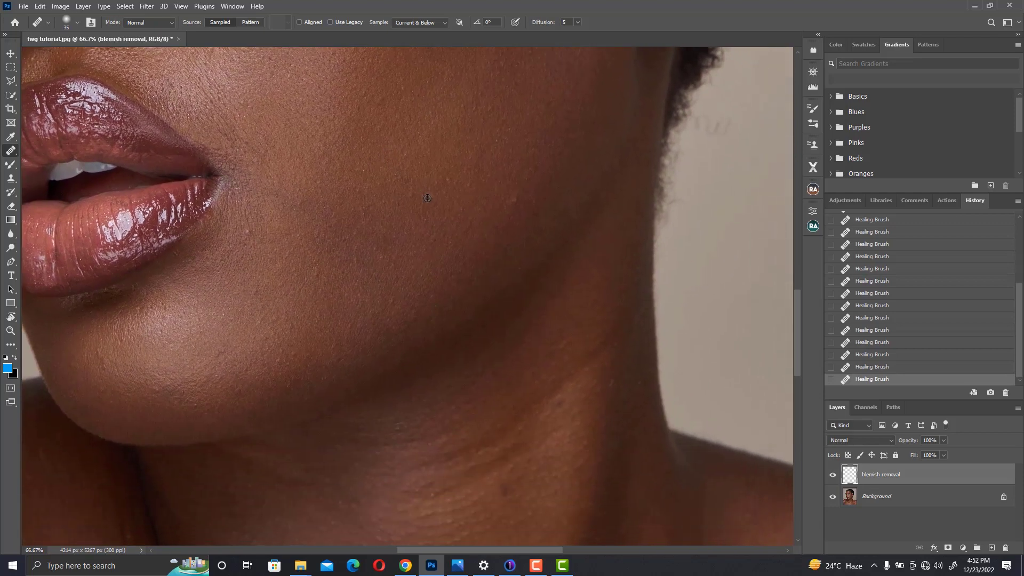
pyautogui.press('[')
pyautogui.moveTo(446, 203); pyautogui.dragTo(496, 208)
pyautogui.keyDown('alt'); pyautogui.click(510, 197); pyautogui.keyUp('alt')
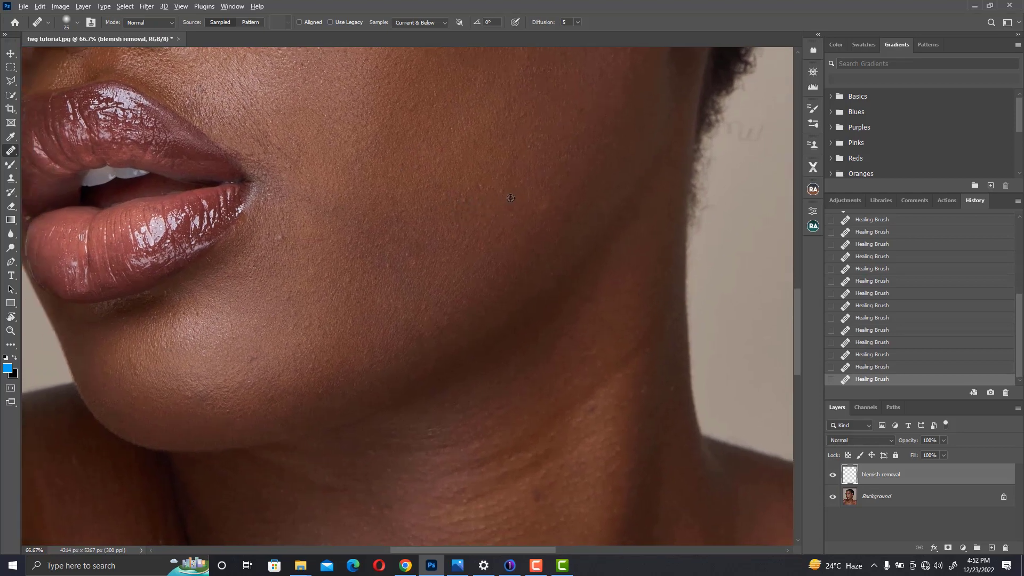
pyautogui.click(503, 192)
# Heal the small marks on the chin below the lower lip using nearby clean skin
pyautogui.moveTo(303, 227)
pyautogui.mouseDown()
pyautogui.moveTo(458, 222)
pyautogui.moveTo(494, 204)
pyautogui.mouseUp()
pyautogui.moveTo(366, 302); pyautogui.dragTo(333, 205)
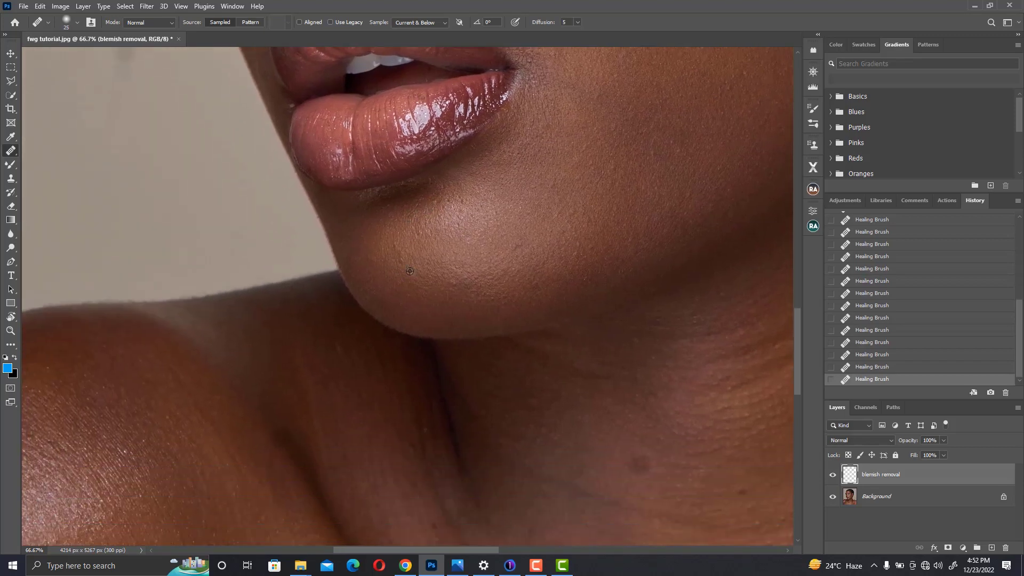
pyautogui.moveTo(413, 273); pyautogui.dragTo(356, 137)
pyautogui.scroll(-2, 382, 193)
# Heal the small spot below the inner corner of the near eye with a 45 px Healing Brush
pyautogui.moveTo(384, 202); pyautogui.dragTo(402, 336)
pyautogui.moveTo(387, 176); pyautogui.dragTo(406, 335)
pyautogui.moveTo(393, 297); pyautogui.dragTo(409, 341)
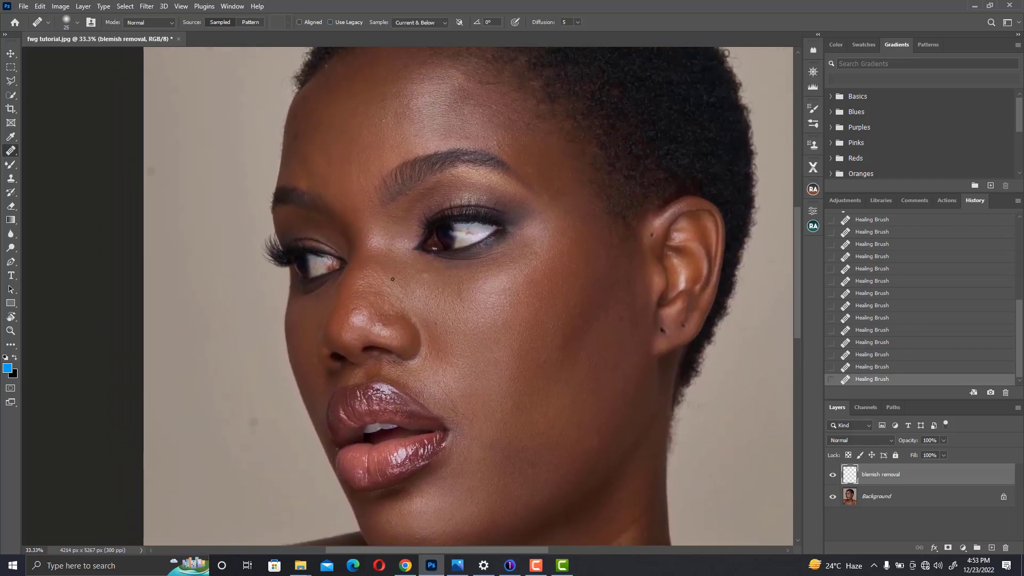
pyautogui.scroll(1, 402, 284)
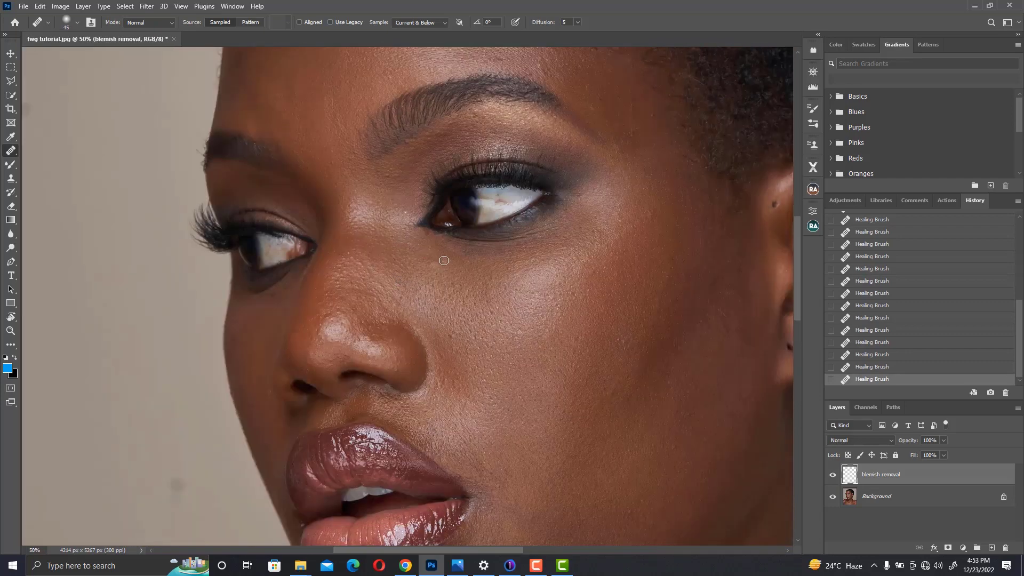
pyautogui.keyDown('alt'); pyautogui.click(437, 255); pyautogui.keyUp('alt')
pyautogui.moveTo(435, 265); pyautogui.dragTo(434, 263)
# Sample clean forehead skin and heal the small spots along the forehead edge and near the hairline
pyautogui.moveTo(390, 201); pyautogui.dragTo(435, 299)
pyautogui.moveTo(333, 223); pyautogui.dragTo(394, 268)
pyautogui.keyDown('alt'); pyautogui.click(356, 205); pyautogui.keyUp('alt')
pyautogui.click(344, 198)
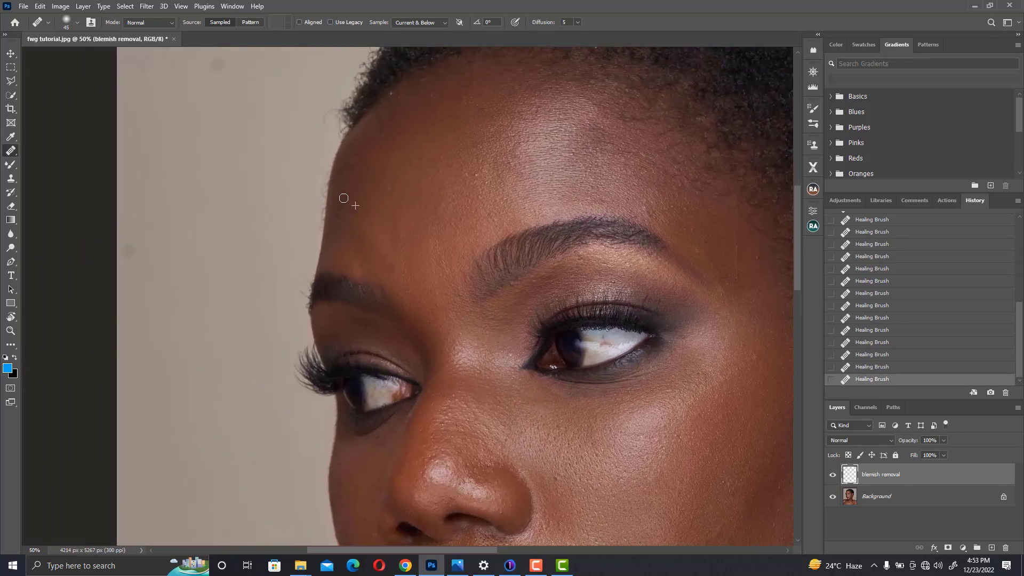
pyautogui.scroll(2, 375, 194)
pyautogui.hscroll(1, 375, 194)
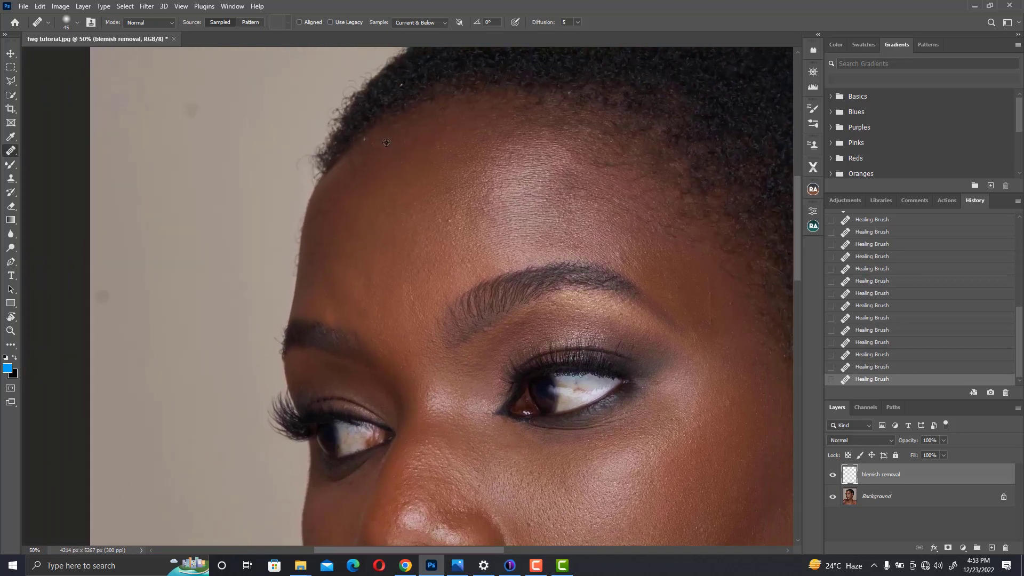
pyautogui.scroll(-2, 376, 153)
pyautogui.hscroll(1, 410, 185)
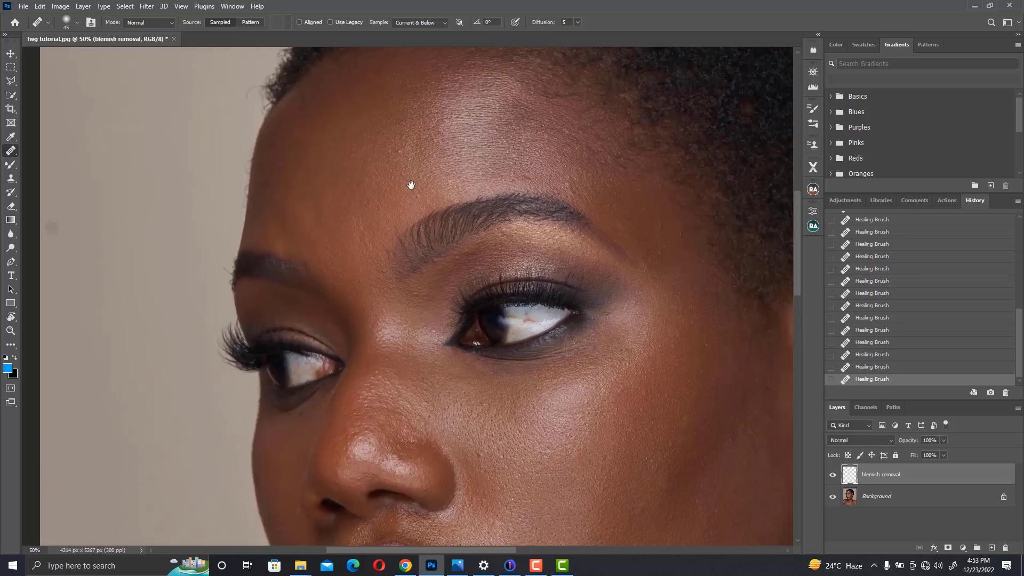
# Heal the remaining small spots on the forehead and temple between the eyebrow and the ear
pyautogui.scroll(-2, 400, 202)
pyautogui.hscroll(2, 400, 203)
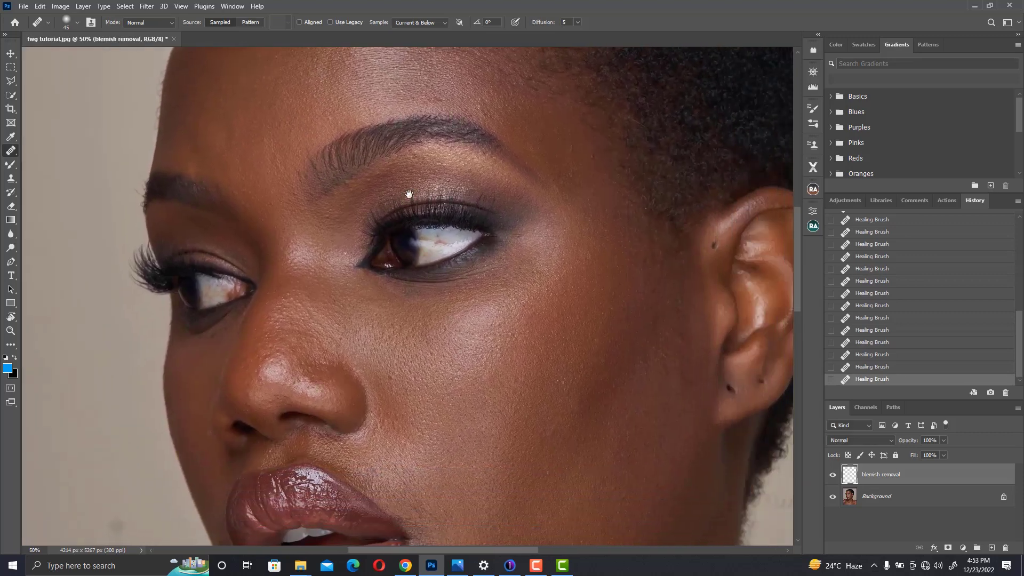
pyautogui.scroll(1, 421, 176)
pyautogui.hscroll(2, 421, 176)
pyautogui.scroll(-1, 435, 160)
pyautogui.hscroll(1, 435, 160)
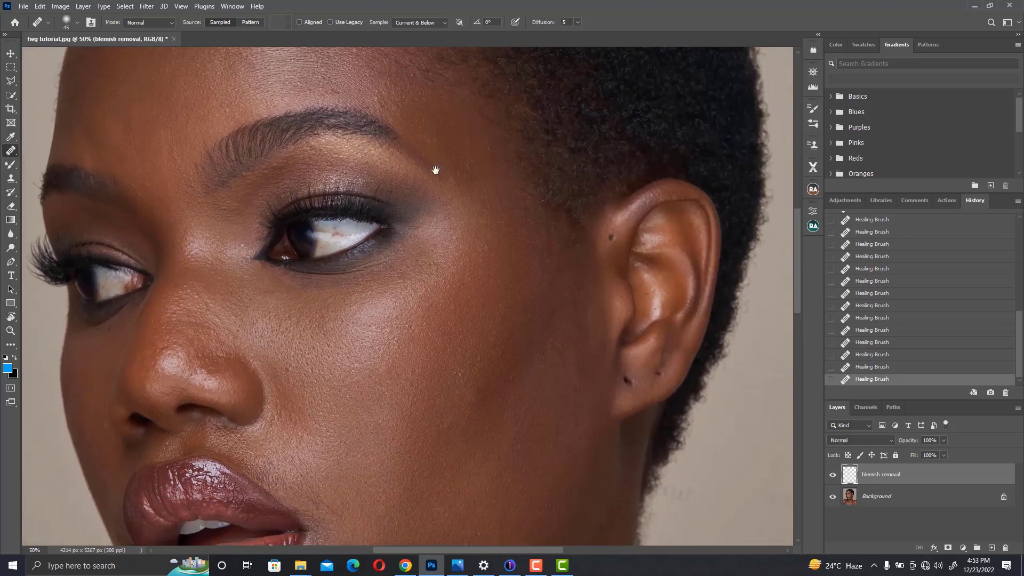
pyautogui.hscroll(1, 435, 170)
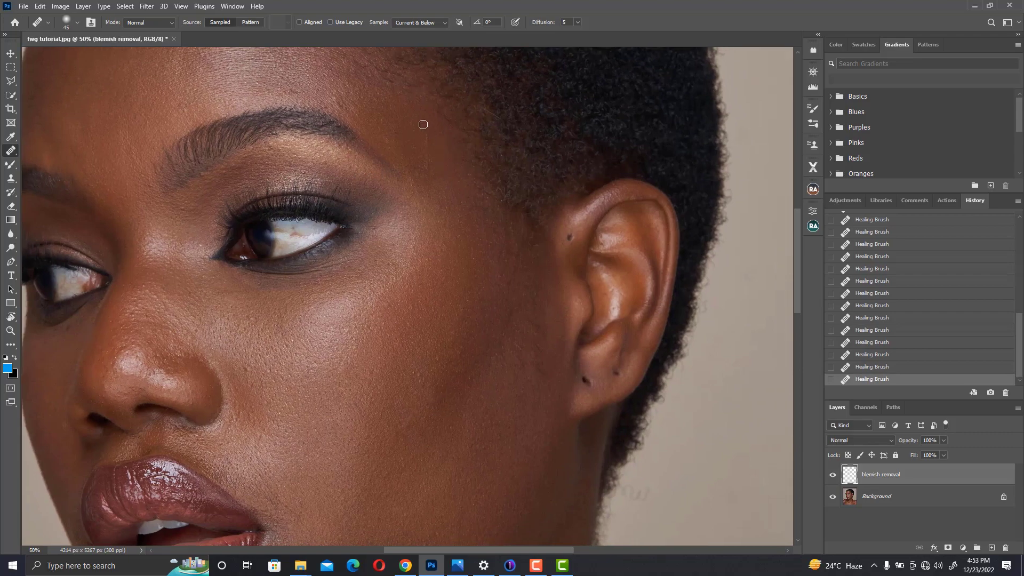
pyautogui.scroll(-4, 422, 186)
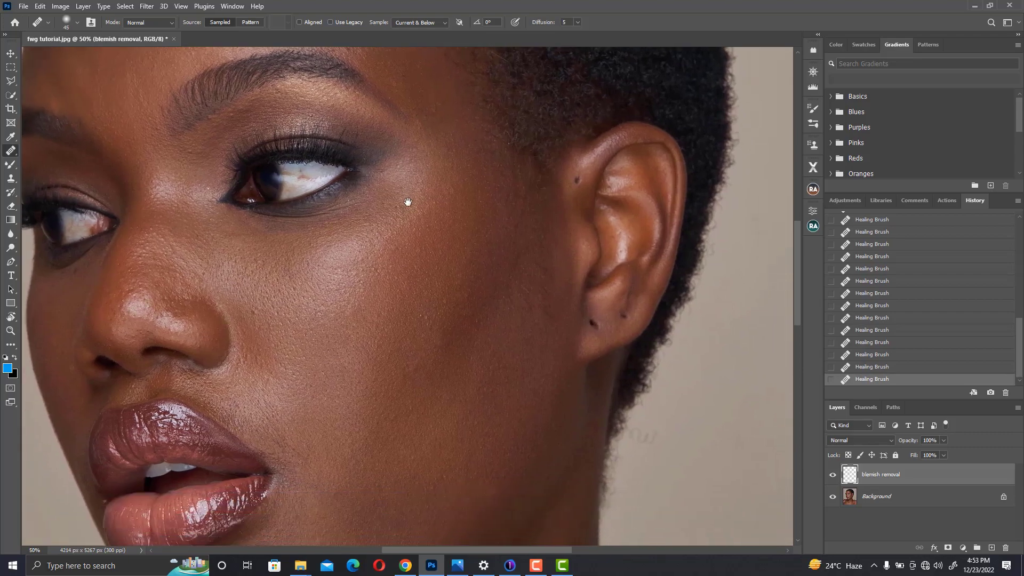
# Heal the dark spots on the neck using clean skin sampled nearby
pyautogui.hscroll(-2, 386, 159)
pyautogui.scroll(-3, 386, 159)
pyautogui.moveTo(551, 183)
pyautogui.mouseDown()
pyautogui.moveTo(430, 144)
pyautogui.moveTo(441, 176)
pyautogui.moveTo(461, 178)
pyautogui.mouseUp()
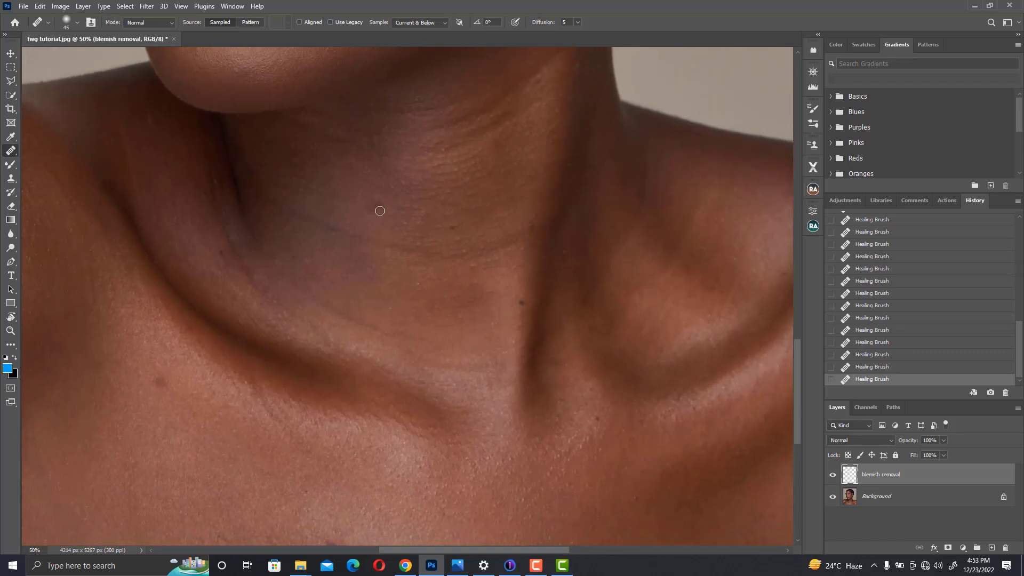
pyautogui.moveTo(354, 228); pyautogui.dragTo(562, 110)
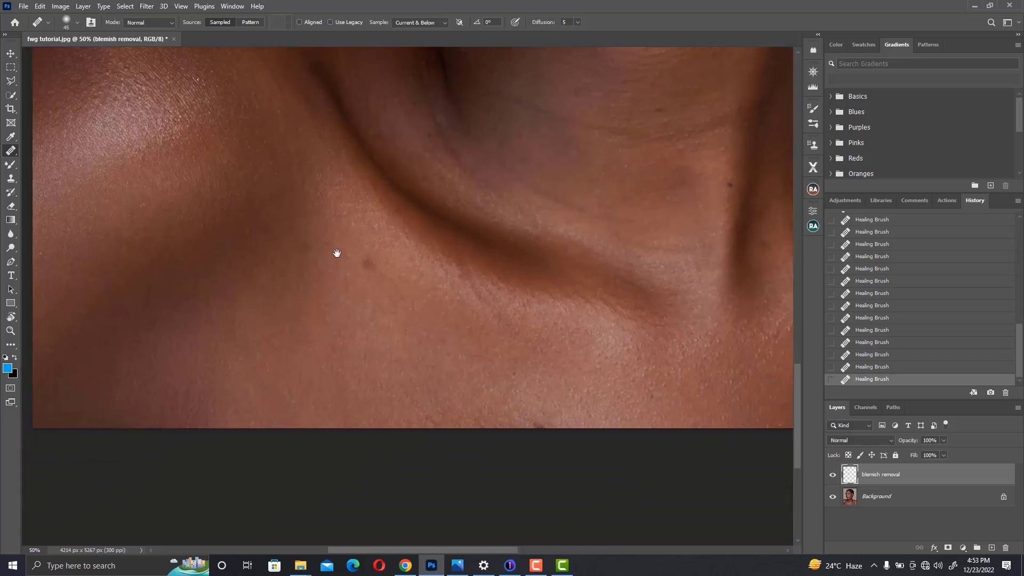
pyautogui.moveTo(592, 255); pyautogui.dragTo(296, 265)
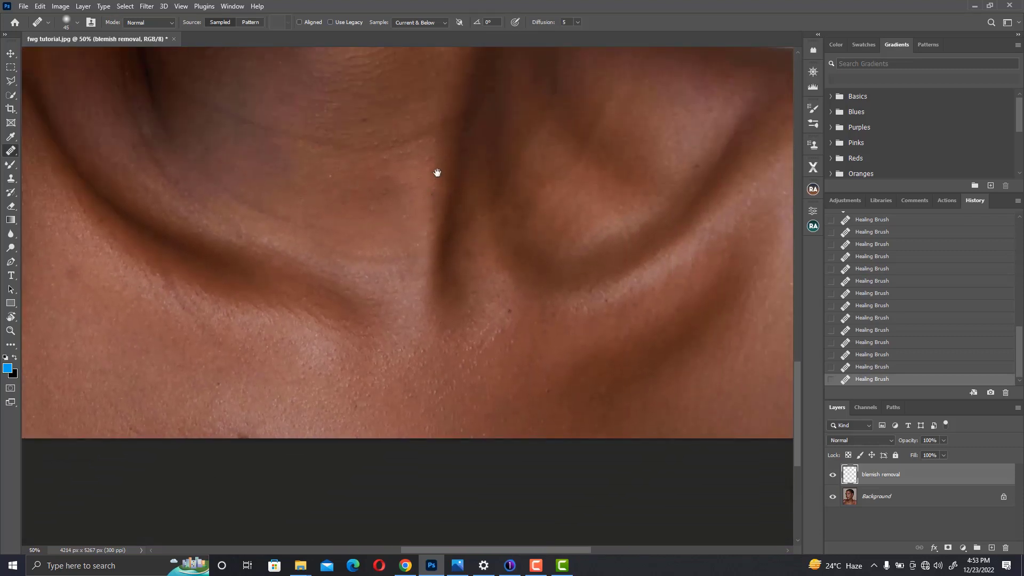
pyautogui.scroll(3, 428, 206)
pyautogui.scroll(2, 411, 176)
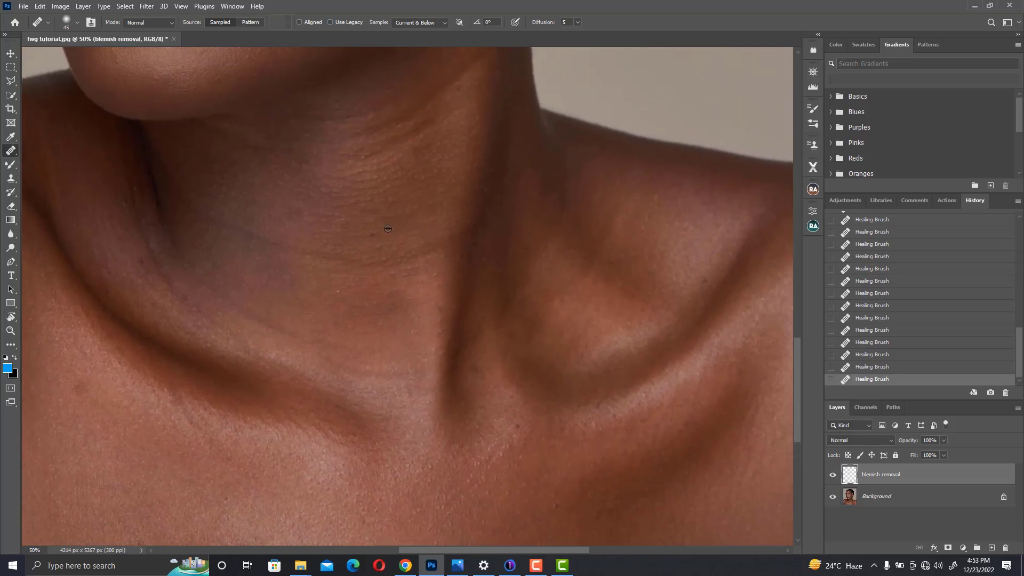
pyautogui.scroll(4, 374, 234)
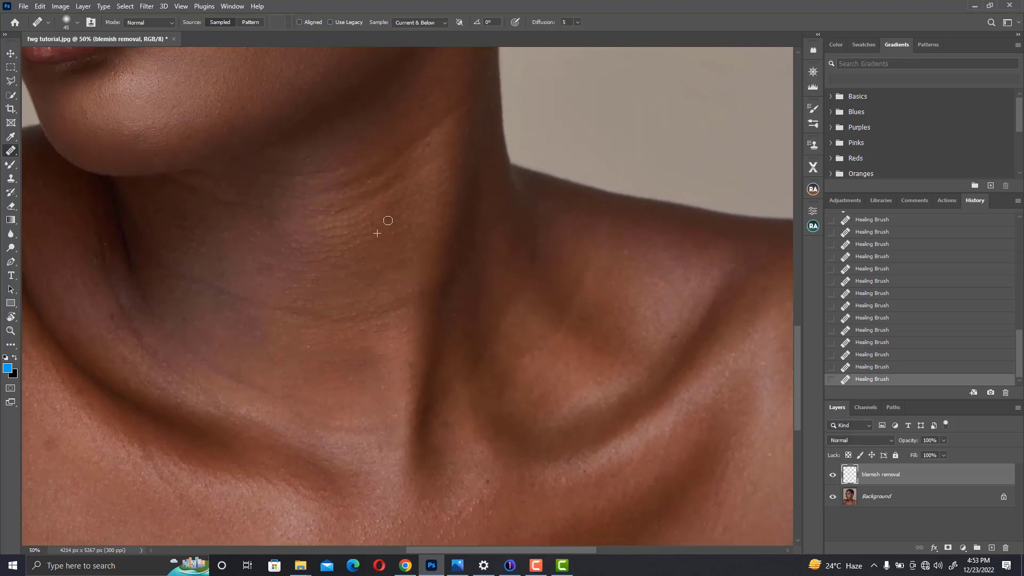
# Heal the spots and specks along the collarbone and shoulder on the ear side of the portrait
pyautogui.scroll(-8, 434, 219)
pyautogui.hscroll(6, 434, 219)
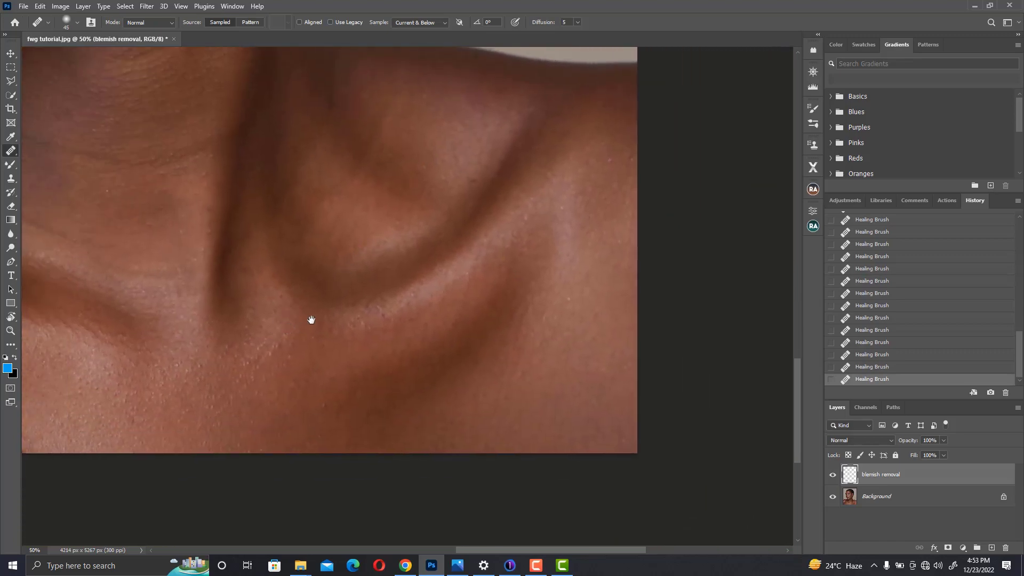
pyautogui.scroll(4, 311, 318)
pyautogui.hscroll(5, 311, 318)
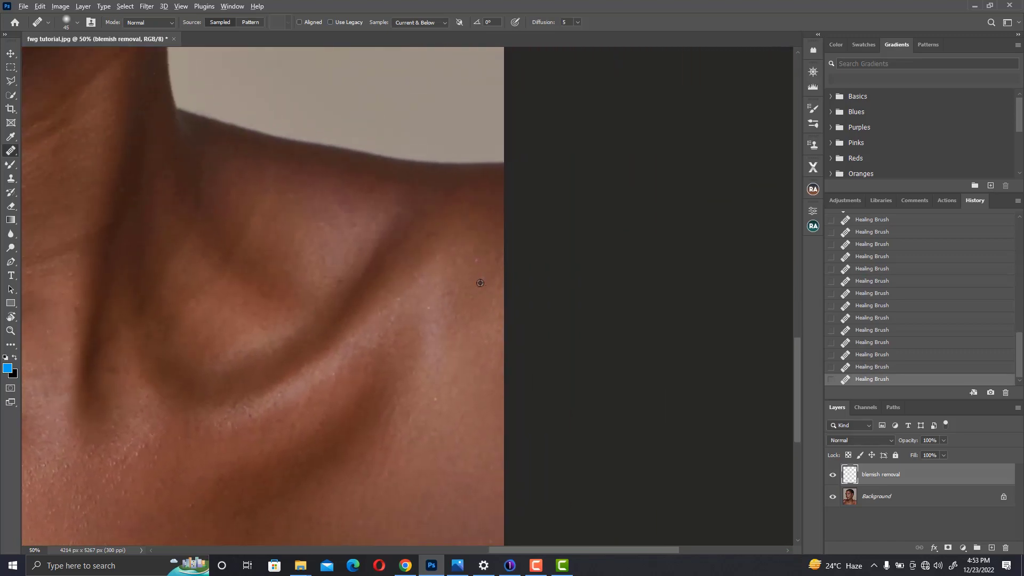
pyautogui.hscroll(-2, 447, 275)
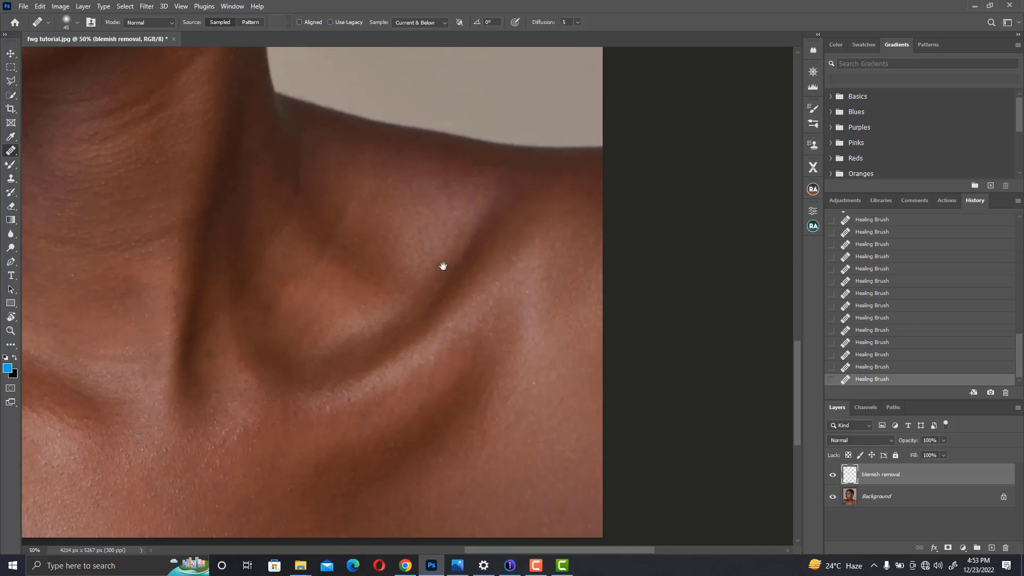
# Heal the small marks at the base of the neck above the collarbone below the chin
pyautogui.hscroll(-4, 459, 272)
pyautogui.scroll(-1, 459, 272)
pyautogui.hscroll(-3, 415, 305)
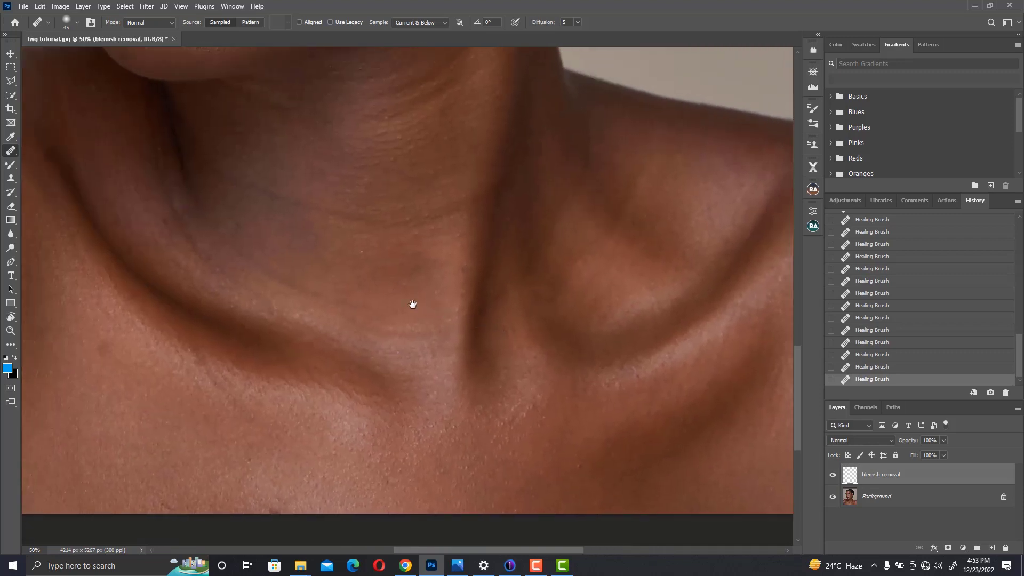
pyautogui.scroll(1, 416, 305)
pyautogui.hscroll(-2, 293, 236)
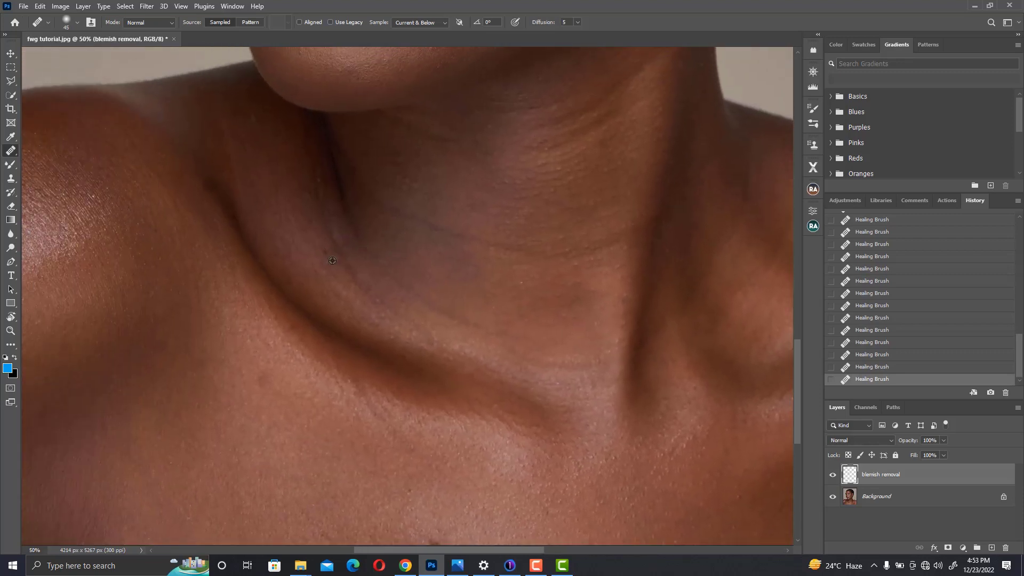
pyautogui.moveTo(305, 257); pyautogui.dragTo(371, 257)
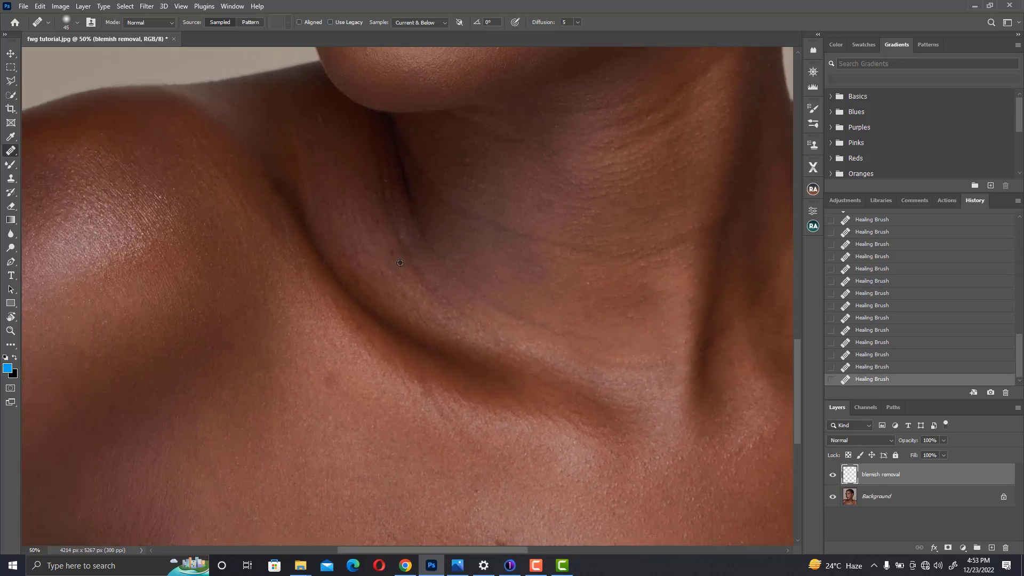
pyautogui.hscroll(-1, 421, 269)
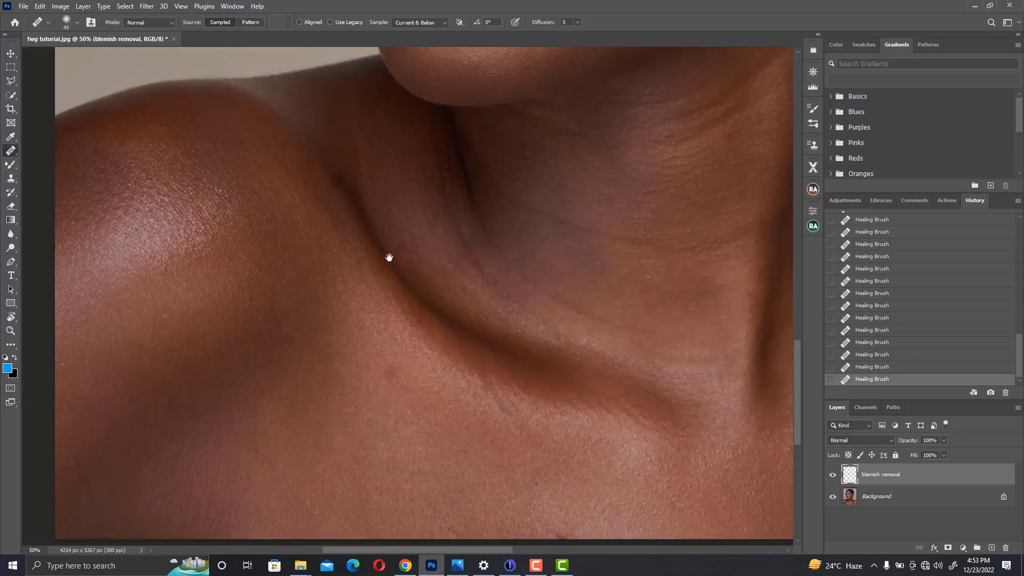
# Sample clean skin and heal the bright specks on the shiny shoulder the model is facing
pyautogui.hscroll(-2, 392, 255)
pyautogui.scroll(1, 392, 256)
pyautogui.moveTo(396, 257); pyautogui.dragTo(402, 258)
pyautogui.keyDown('alt'); pyautogui.click(345, 243); pyautogui.keyUp('alt')
pyautogui.click(341, 232)
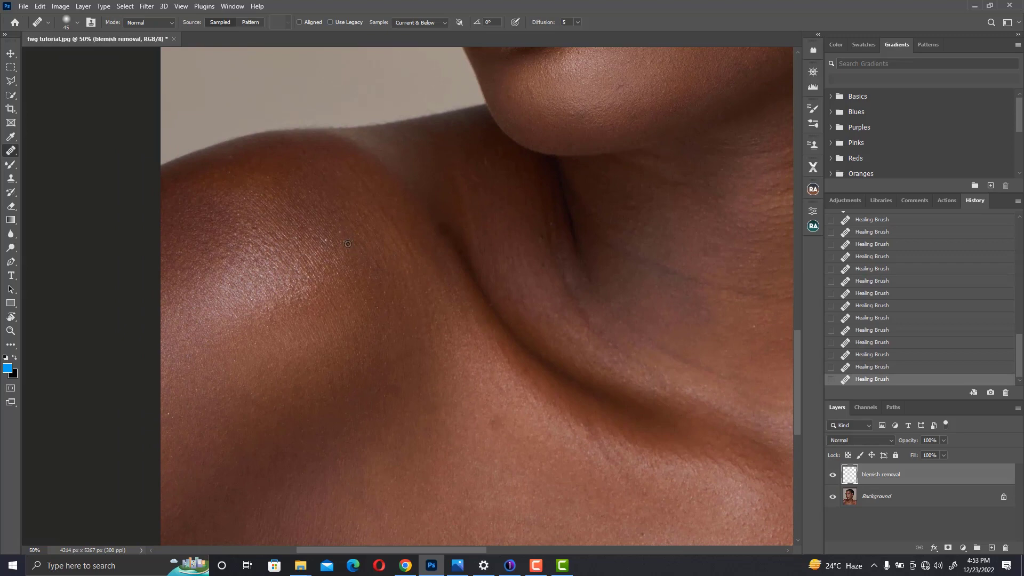
pyautogui.scroll(1, 341, 234)
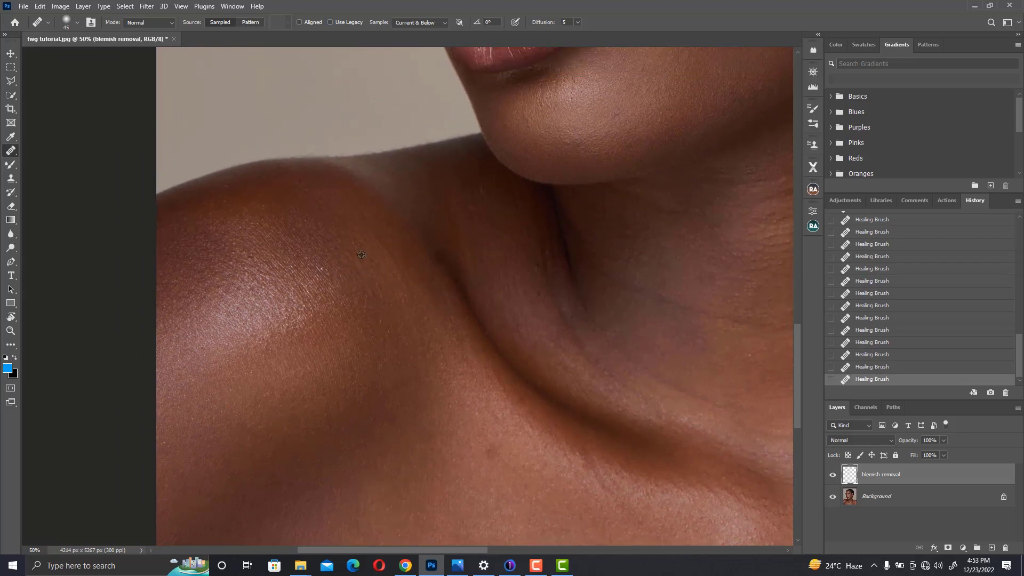
pyautogui.moveTo(336, 272); pyautogui.dragTo(381, 270)
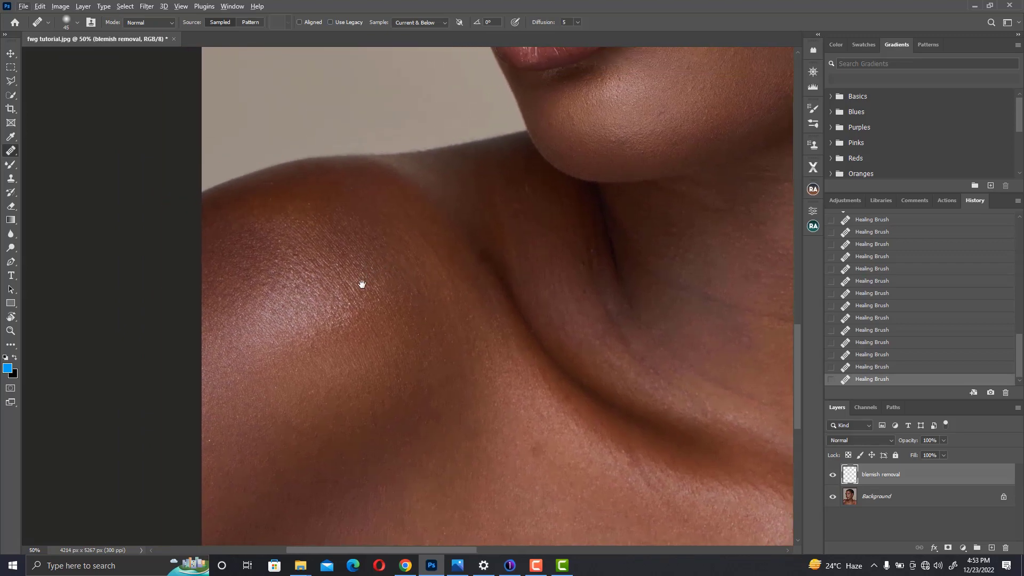
pyautogui.scroll(-4, 352, 283)
pyautogui.scroll(2, 229, 320)
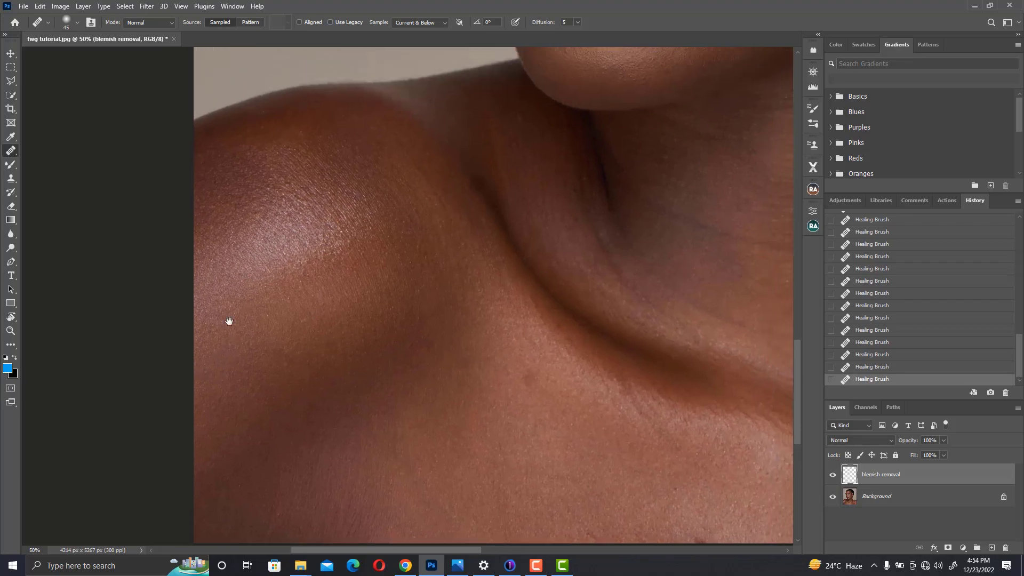
# Undo the last heal at the hairline and heal a mark on the backdrop beside the hair
pyautogui.moveTo(229, 321); pyautogui.dragTo(184, 376)
pyautogui.moveTo(318, 220); pyautogui.dragTo(284, 462)
pyautogui.moveTo(343, 300); pyautogui.dragTo(319, 355)
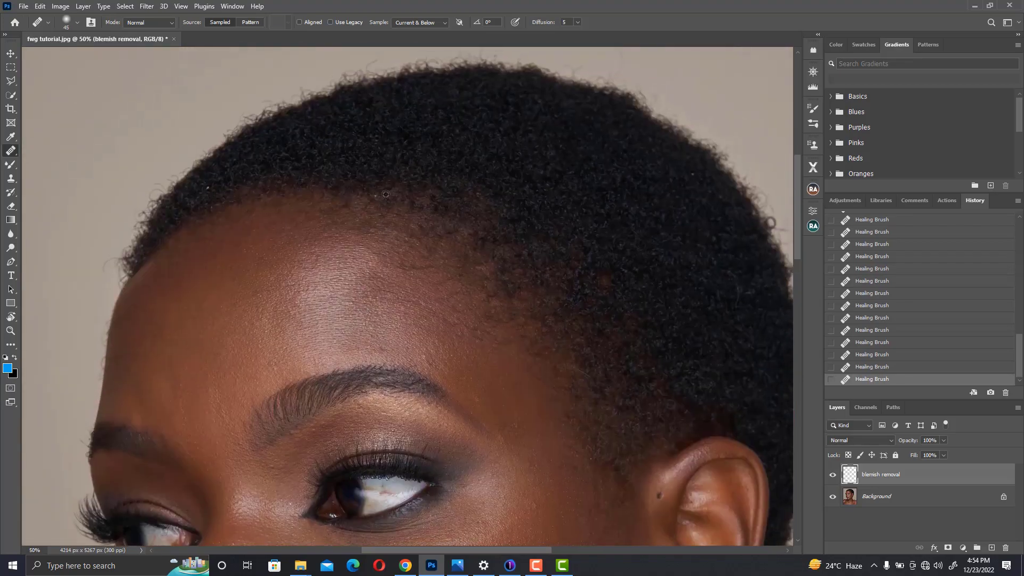
pyautogui.hotkey('ctrl', 'z')
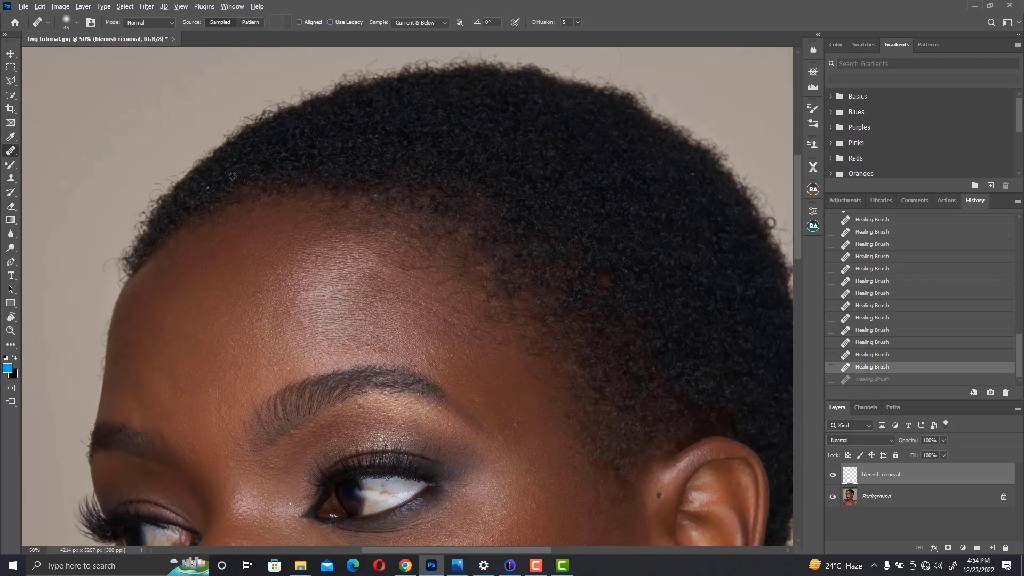
pyautogui.click(159, 148)
pyautogui.moveTo(247, 238); pyautogui.dragTo(216, 85)
# Compare the whole portrait before and after healing by hiding and showing the blemish removal layer
pyautogui.hotkey('ctrl', '-')
pyautogui.hotkey('ctrl', '-')
pyautogui.hotkey('ctrl', '-')
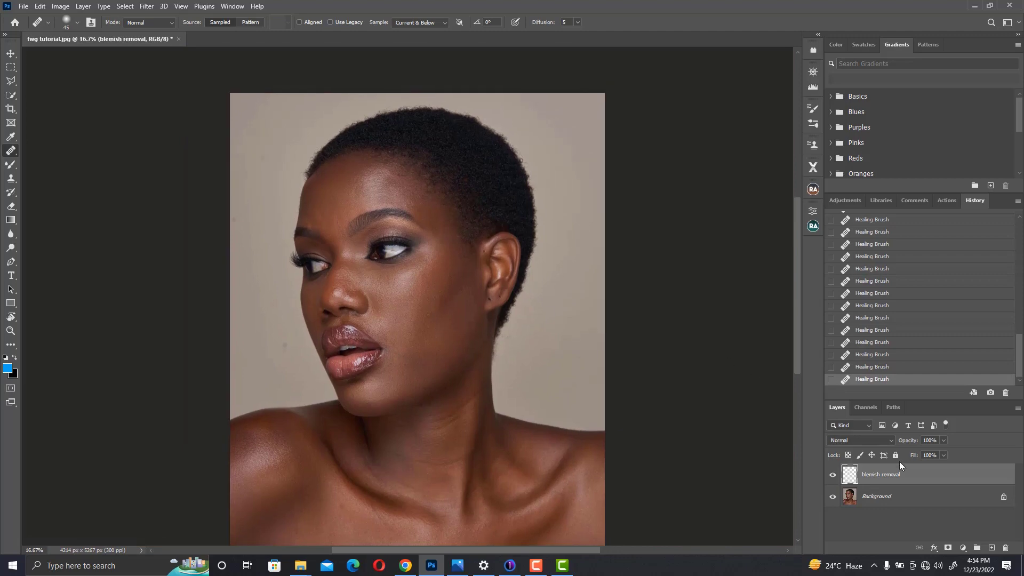
pyautogui.click(831, 476)
pyautogui.click(833, 476)
# Try to clone out the backdrop mark beside the forehead using the Clone Stamp with a 175 px brush
pyautogui.moveTo(354, 312); pyautogui.dragTo(410, 247)
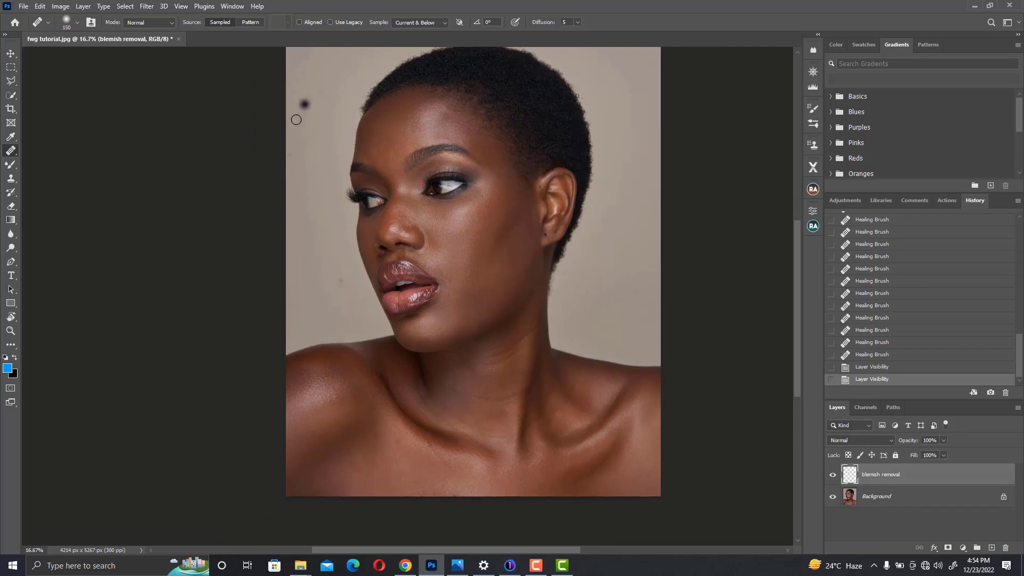
pyautogui.press(']')
pyautogui.scroll(2, 317, 130)
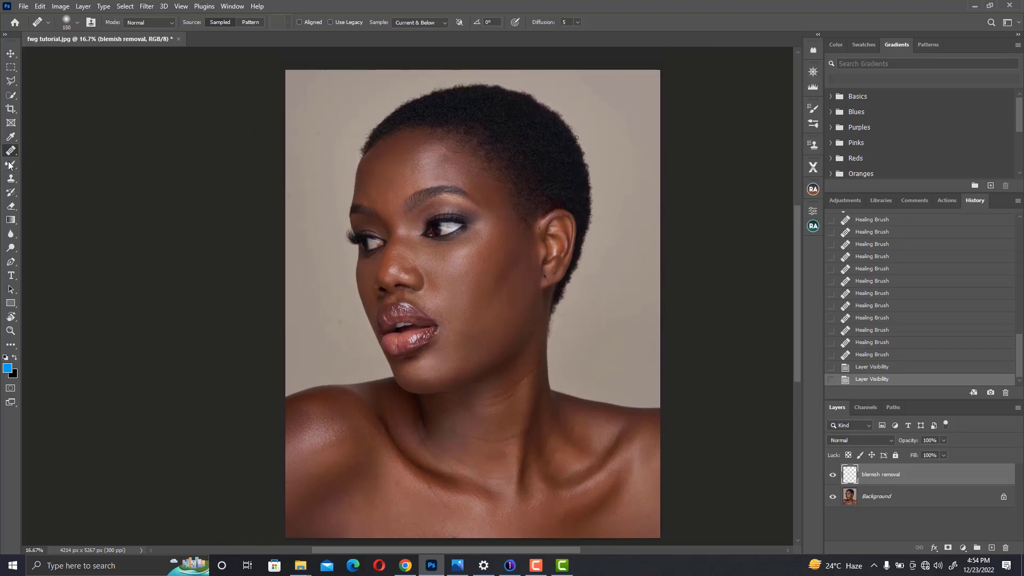
pyautogui.click(11, 178)
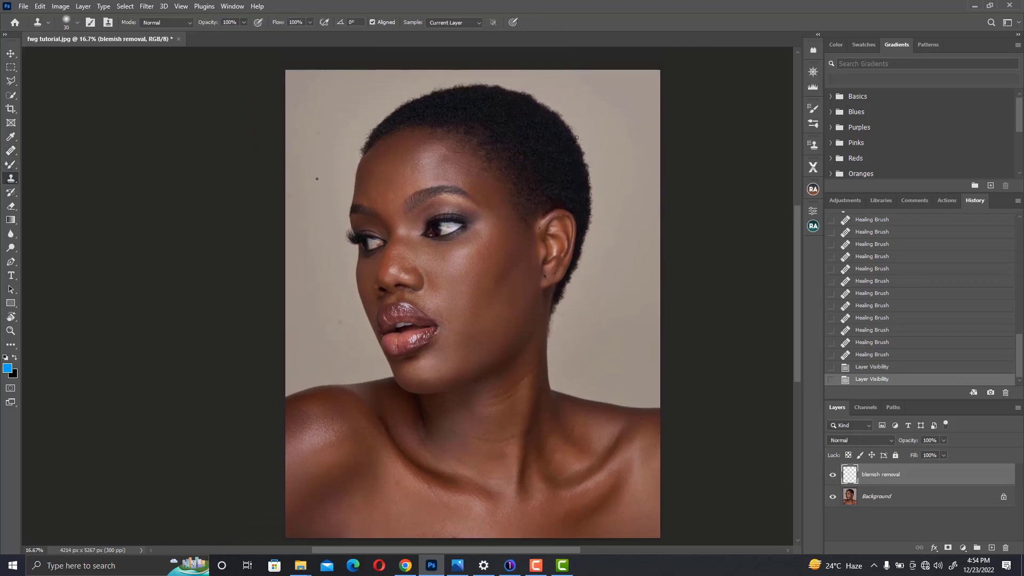
pyautogui.press(']')
pyautogui.press(']')
pyautogui.press(']')
pyautogui.press(']')
pyautogui.press(']')
pyautogui.press(']')
pyautogui.press(']')
pyautogui.press(']')
pyautogui.press(']')
pyautogui.press(']')
pyautogui.click(320, 148)
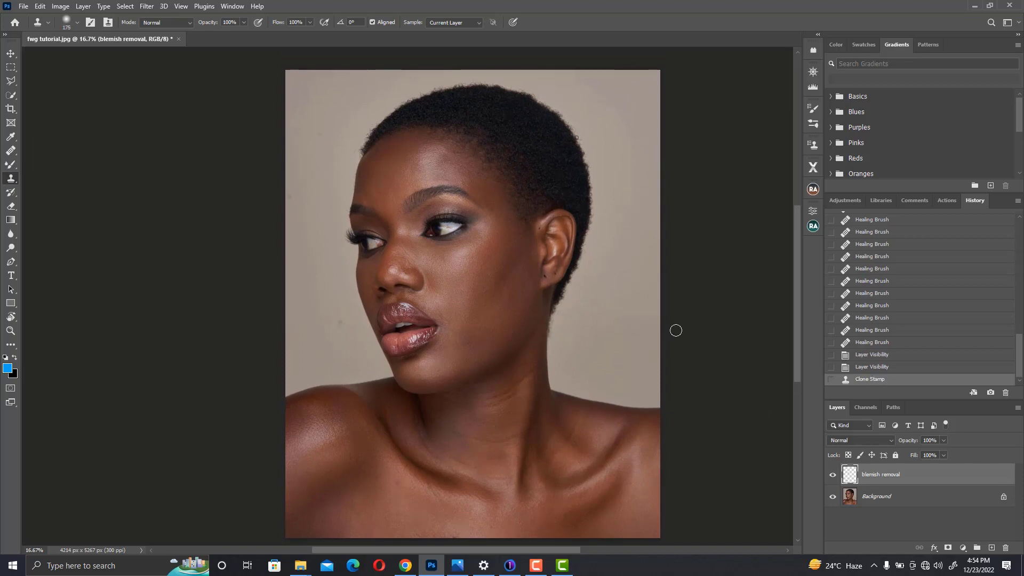
# Set the Clone Stamp to sample Current & Below and clone out the marks on the backdrop in front of the face
pyautogui.click(448, 23)
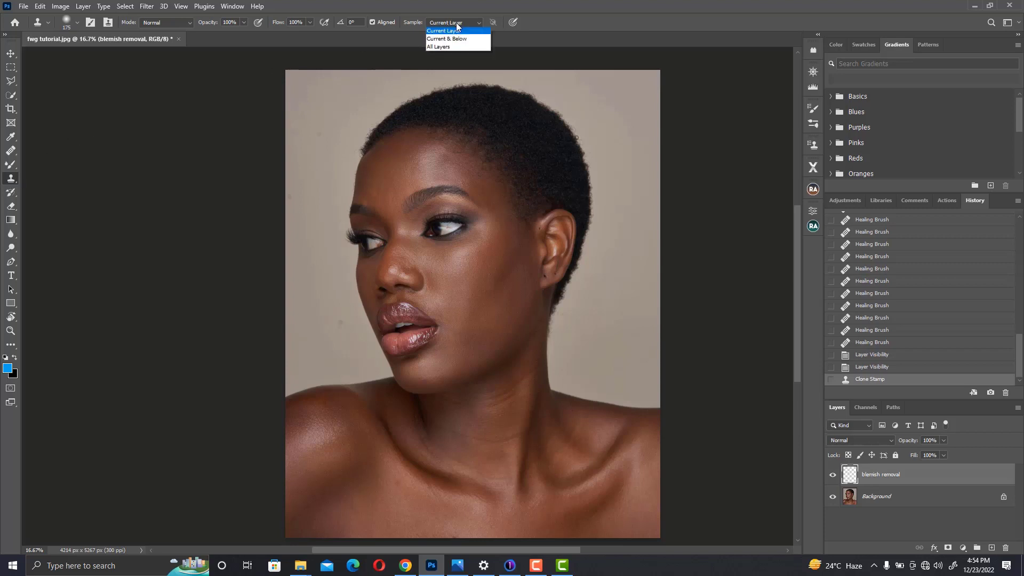
pyautogui.click(450, 39)
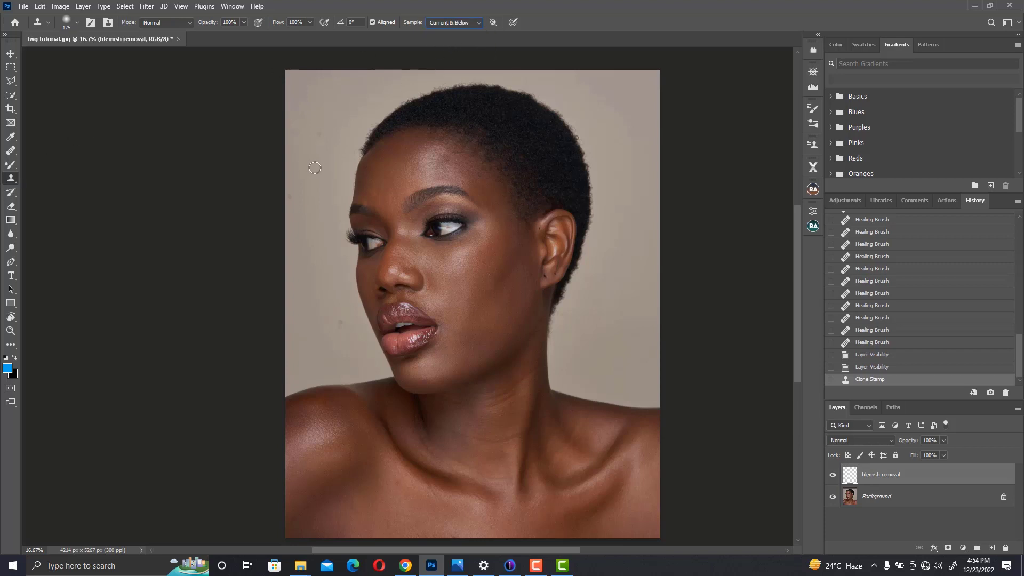
pyautogui.click(319, 135)
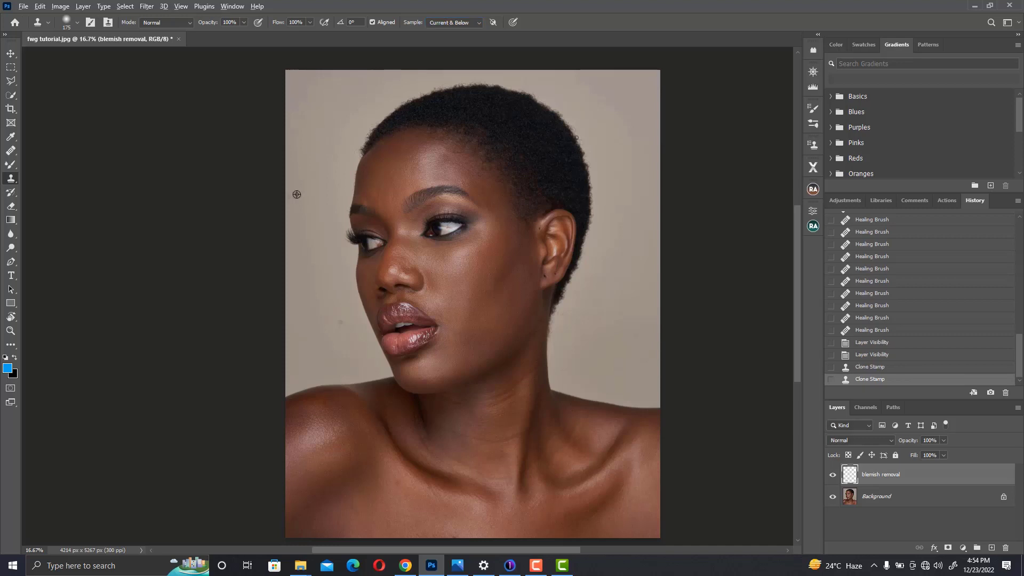
pyautogui.keyDown('alt'); pyautogui.click(295, 191); pyautogui.keyUp('alt')
pyautogui.click(294, 204)
pyautogui.scroll(-3, 299, 212)
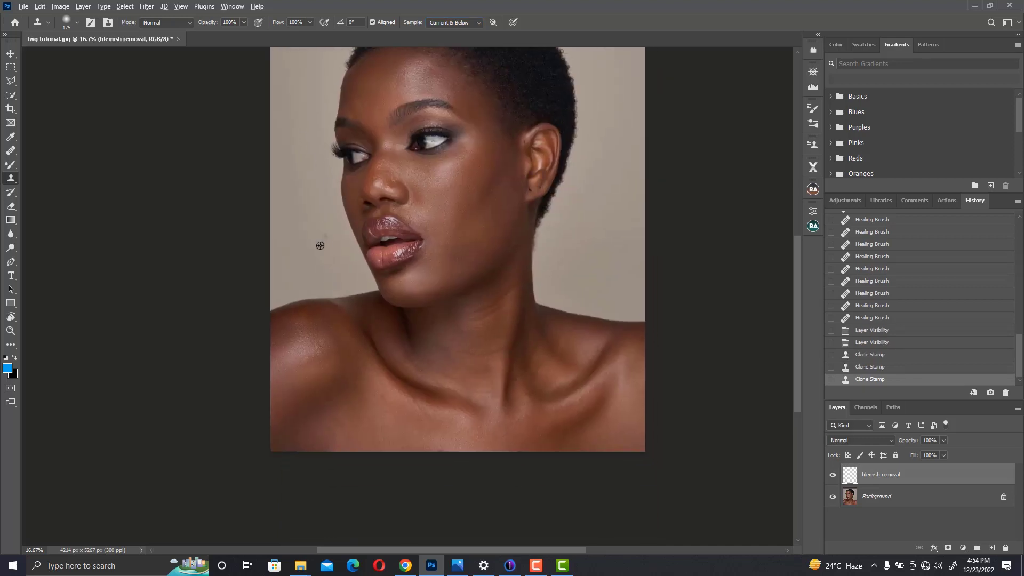
pyautogui.click(327, 235)
# Reduce the Clone Stamp brush to 45 px for working on the upper chest
pyautogui.scroll(-5, 341, 219)
pyautogui.hscroll(2, 341, 218)
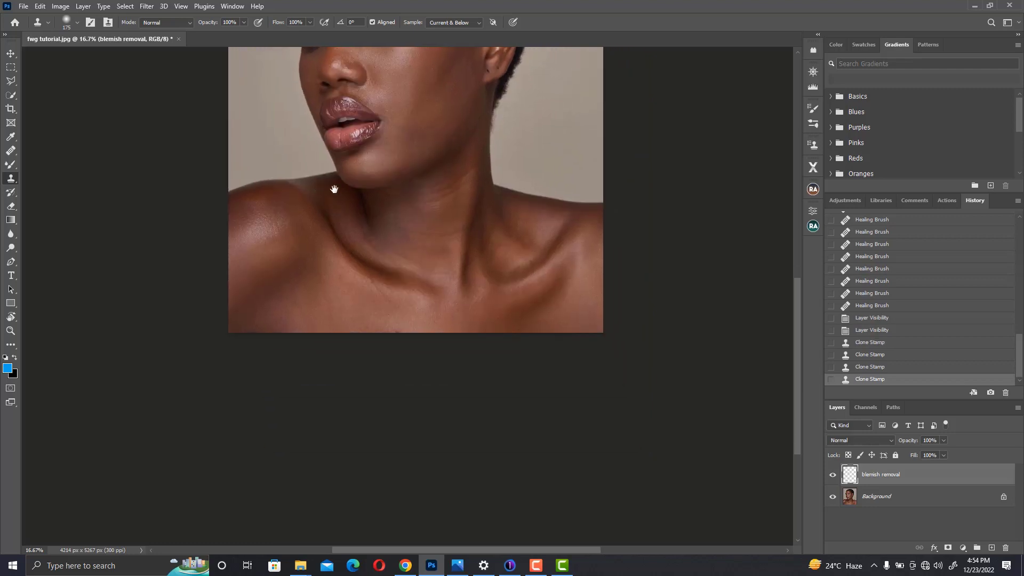
pyautogui.hotkey('ctrl', '+')
pyautogui.hotkey('ctrl', '+')
pyautogui.moveTo(171, 219); pyautogui.dragTo(229, 214)
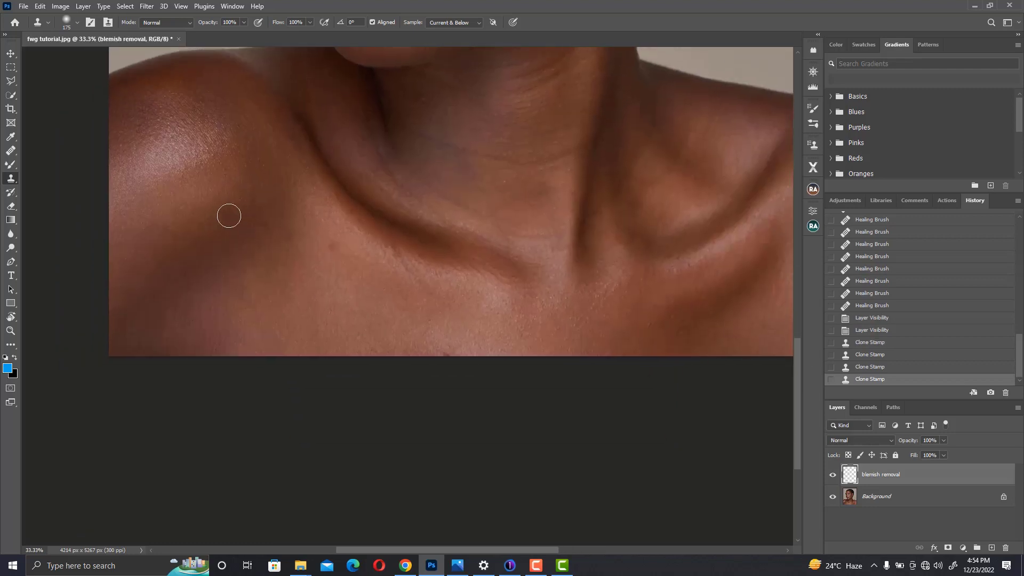
pyautogui.hotkey('ctrl', '+')
pyautogui.press('[')
pyautogui.press('[')
pyautogui.press('[')
pyautogui.press('[')
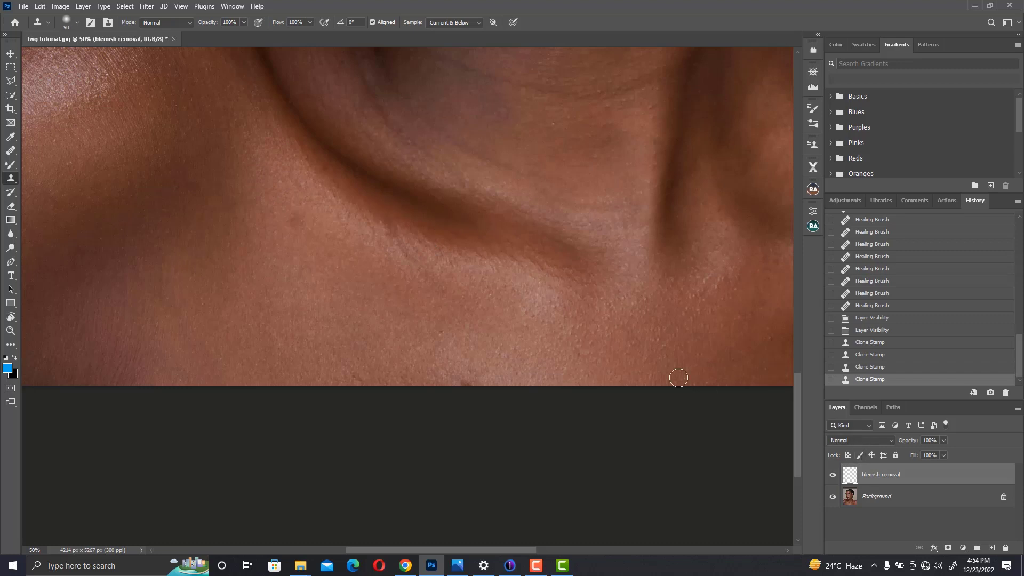
pyautogui.moveTo(202, 204); pyautogui.dragTo(277, 219)
pyautogui.press('[')
pyautogui.press('[')
pyautogui.press('[')
pyautogui.press('[')
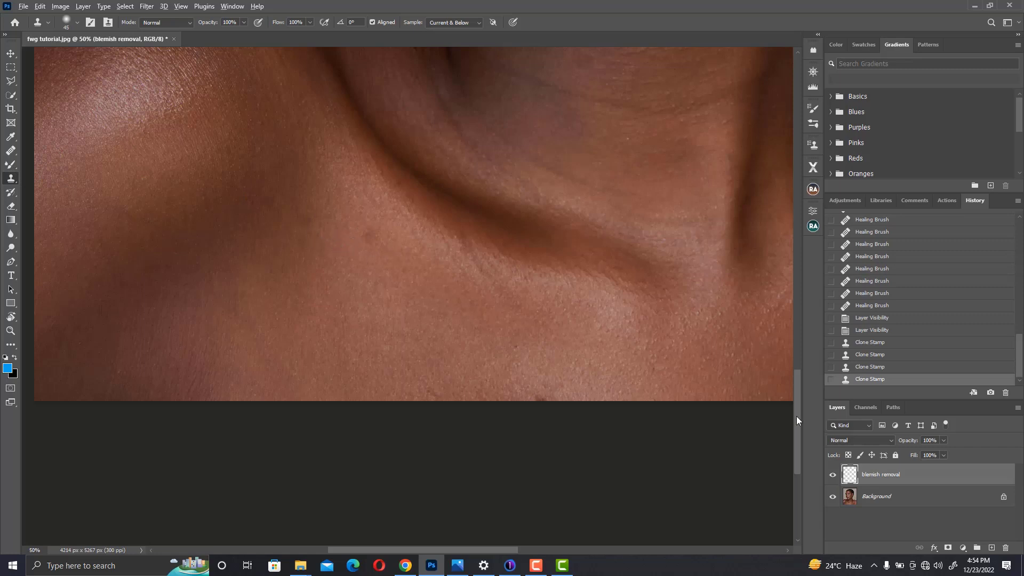
# Heal the dark spot on the upper chest below the collarbone with a 50 px Healing Brush, sampling the skin beside it
pyautogui.click(10, 150)
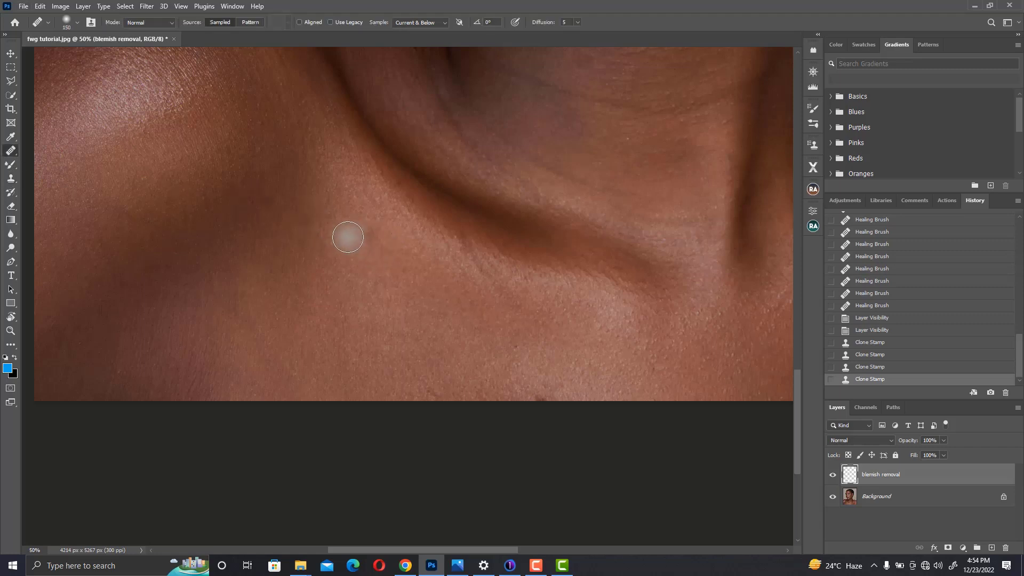
pyautogui.press('[')
pyautogui.press('[')
pyautogui.press('[')
pyautogui.press('[')
pyautogui.press('[')
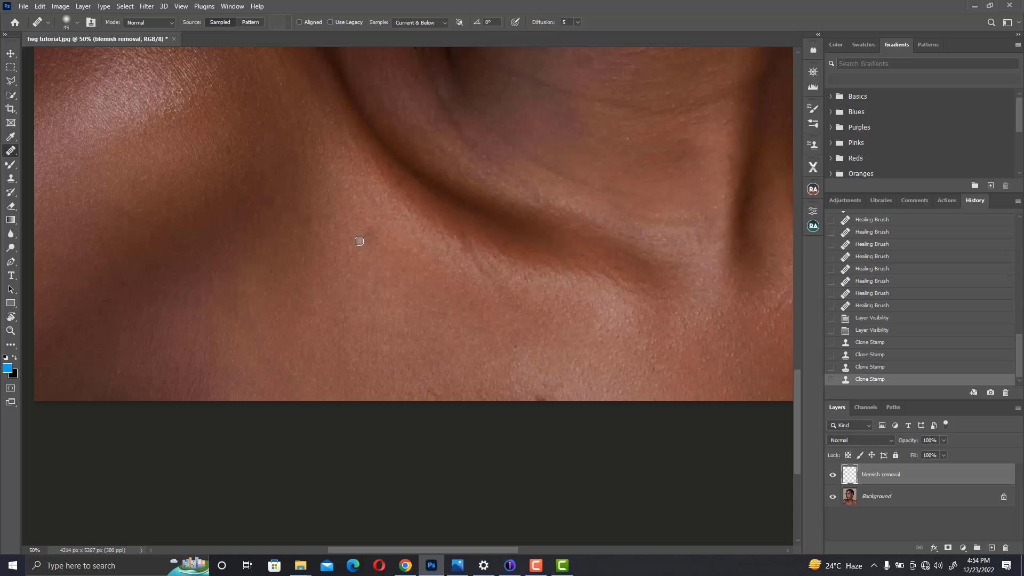
pyautogui.press(']')
pyautogui.keyDown('alt'); pyautogui.click(354, 242); pyautogui.keyUp('alt')
pyautogui.click(369, 235)
# Heal the small marks on the lower neck and along the jaw with the Healing Brush
pyautogui.scroll(5, 393, 222)
pyautogui.hscroll(2, 425, 261)
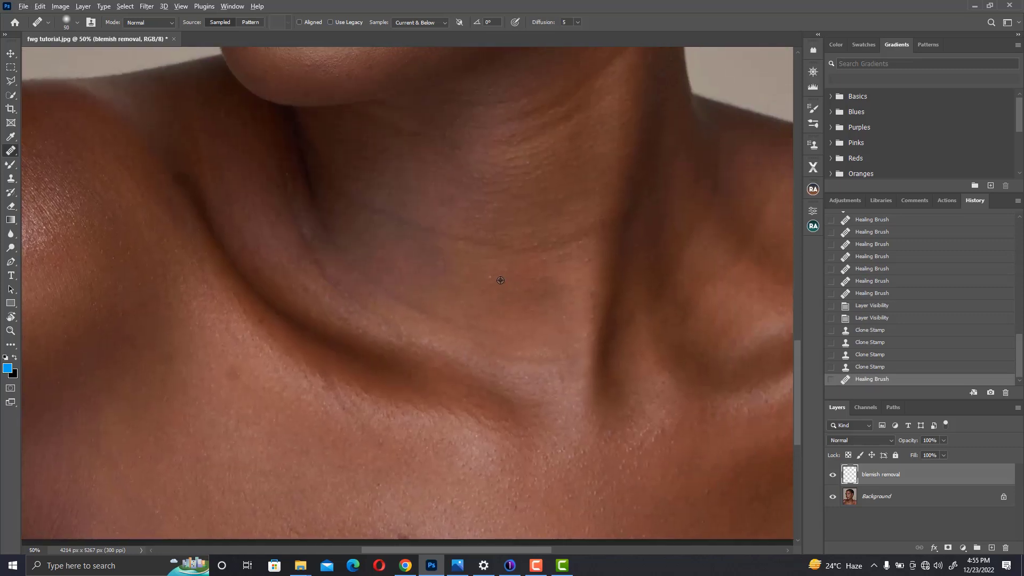
pyautogui.click(474, 280)
pyautogui.scroll(5, 415, 244)
pyautogui.hscroll(3, 416, 244)
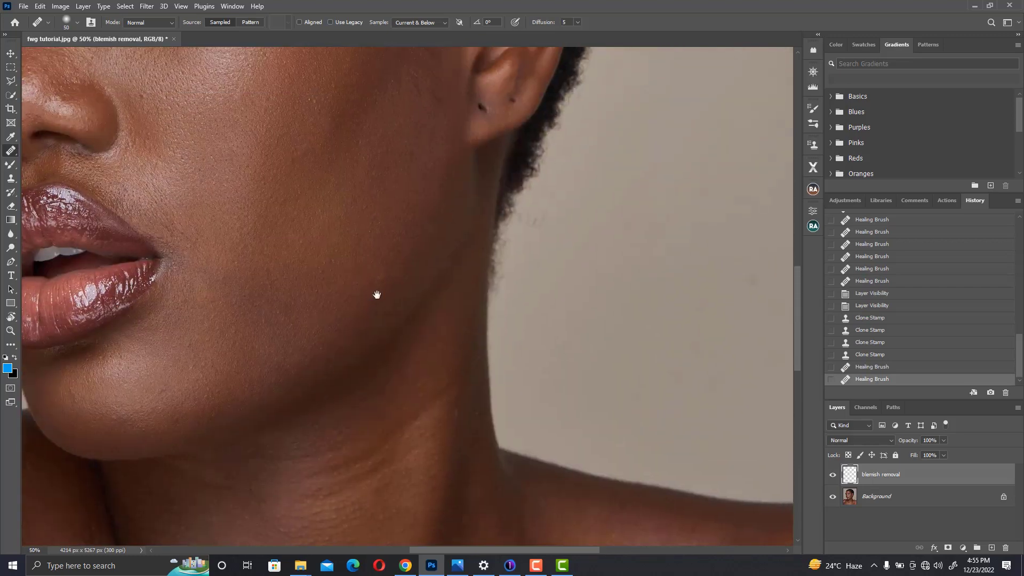
pyautogui.click(385, 279)
# Heal the small mark on the forehead just above the outer part of the nearer eyebrow
pyautogui.scroll(4, 375, 270)
pyautogui.hscroll(1, 375, 270)
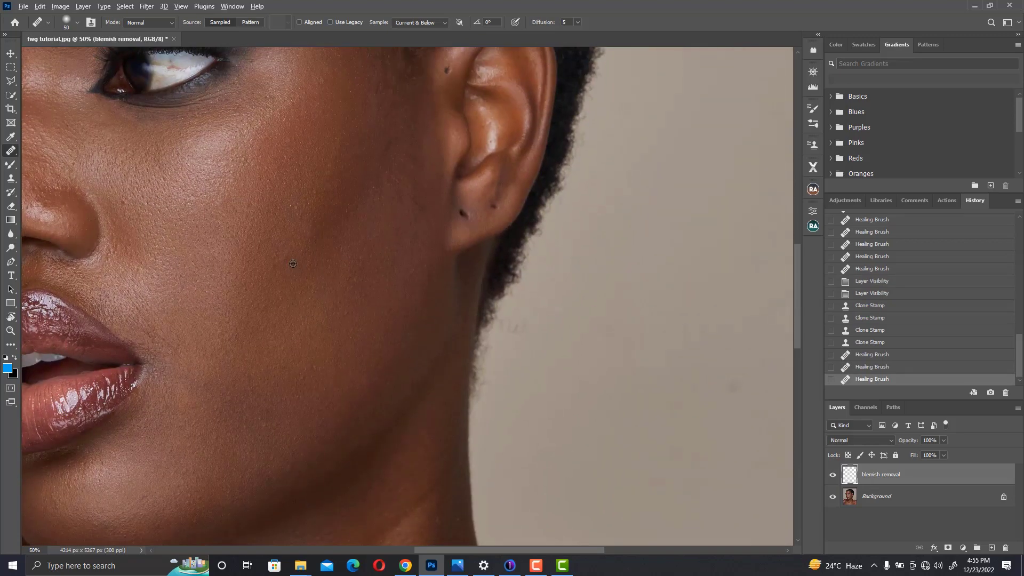
pyautogui.scroll(2, 309, 245)
pyautogui.hscroll(-2, 309, 256)
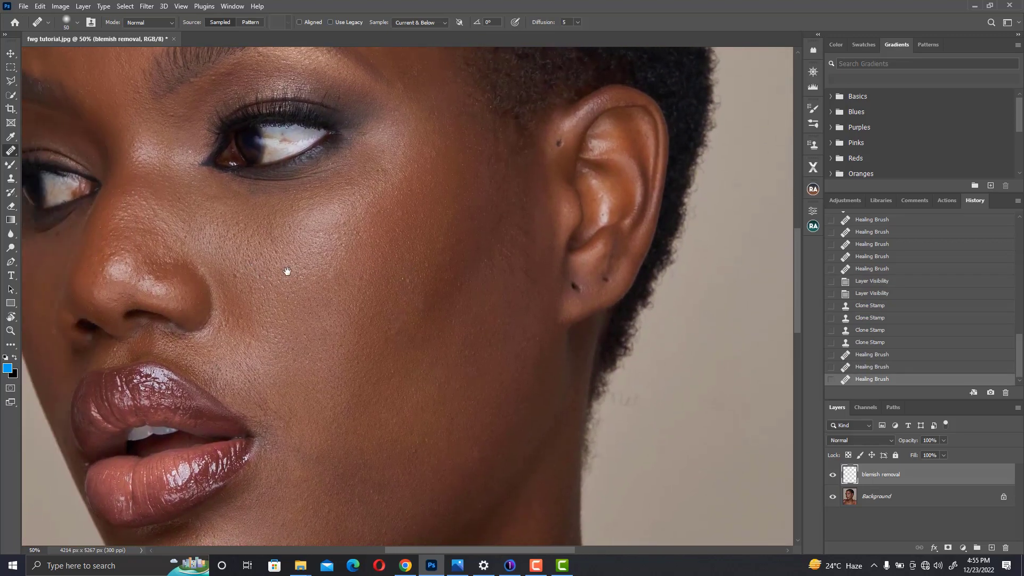
pyautogui.hscroll(-4, 320, 245)
pyautogui.scroll(-2, 363, 213)
pyautogui.scroll(6, 400, 208)
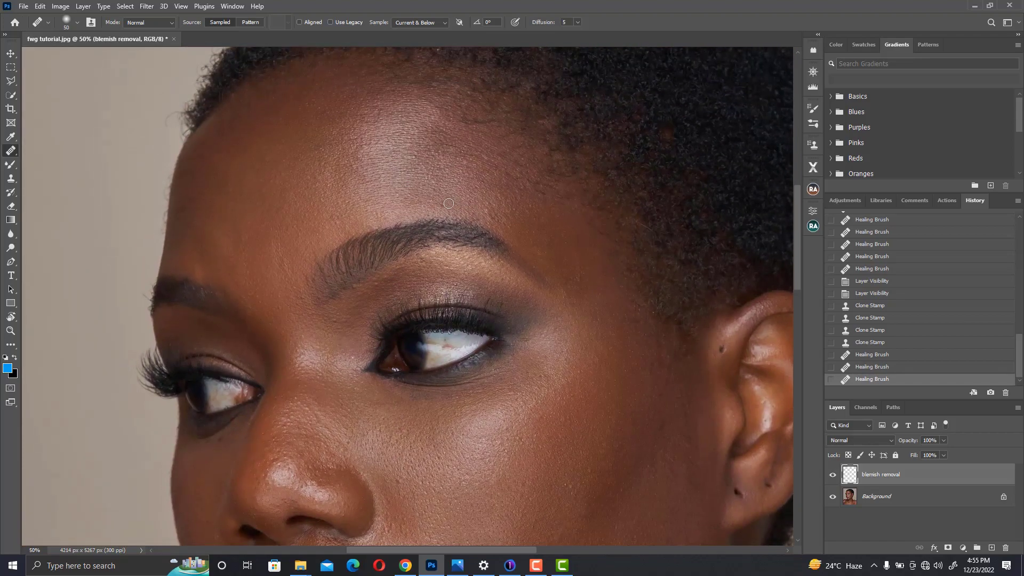
pyautogui.click(469, 207)
# Try to heal a mark on the temple beyond the nearer eyebrow with a smaller brush, and undo the stroke
pyautogui.hotkey('ctrl', '-')
pyautogui.hotkey('ctrl', '-')
pyautogui.moveTo(433, 333); pyautogui.dragTo(426, 268)
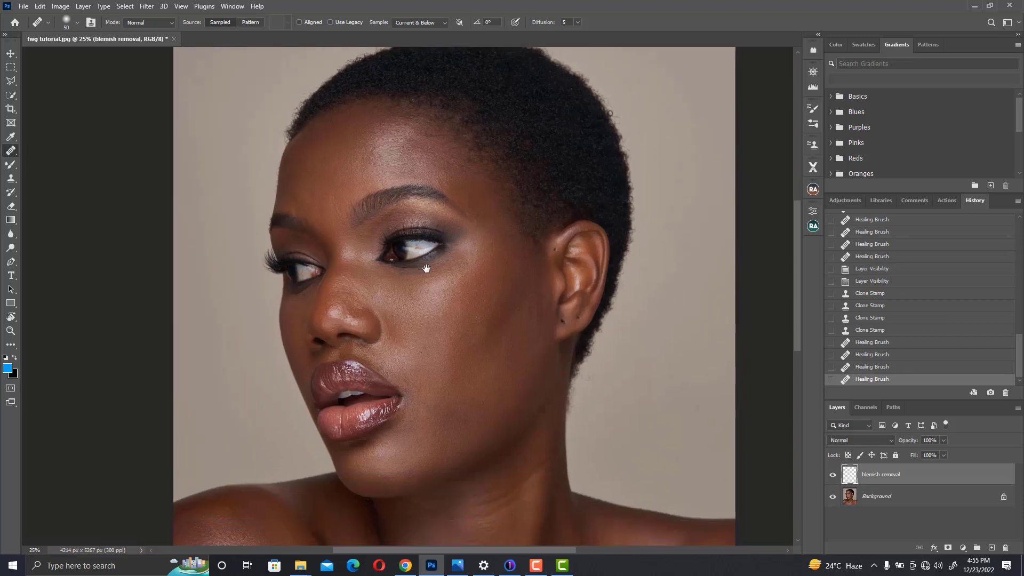
pyautogui.hotkey('ctrl', '+')
pyautogui.hotkey('ctrl', '+')
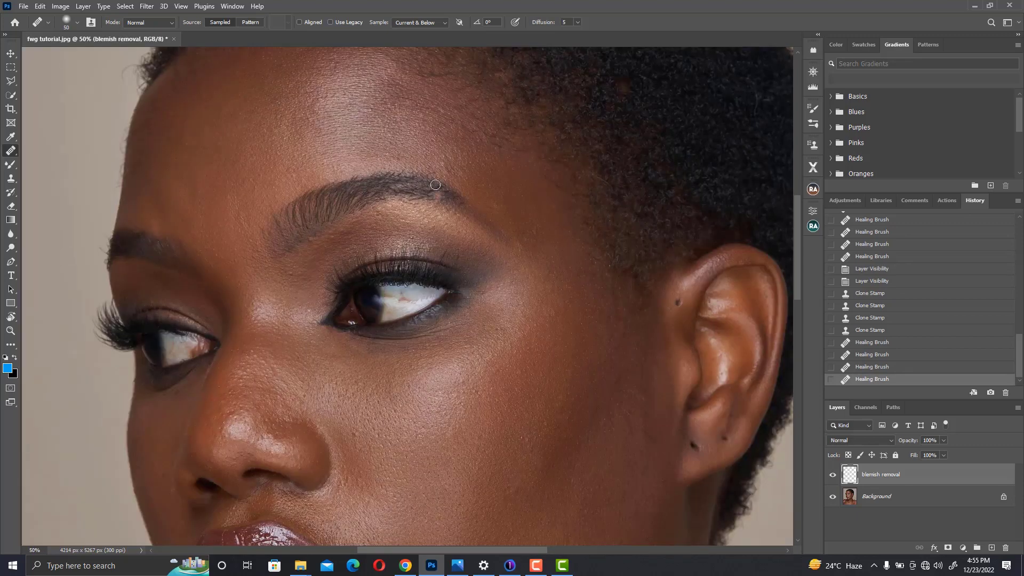
pyautogui.moveTo(434, 183); pyautogui.dragTo(404, 232)
pyautogui.hotkey('ctrl', '+')
pyautogui.press('[')
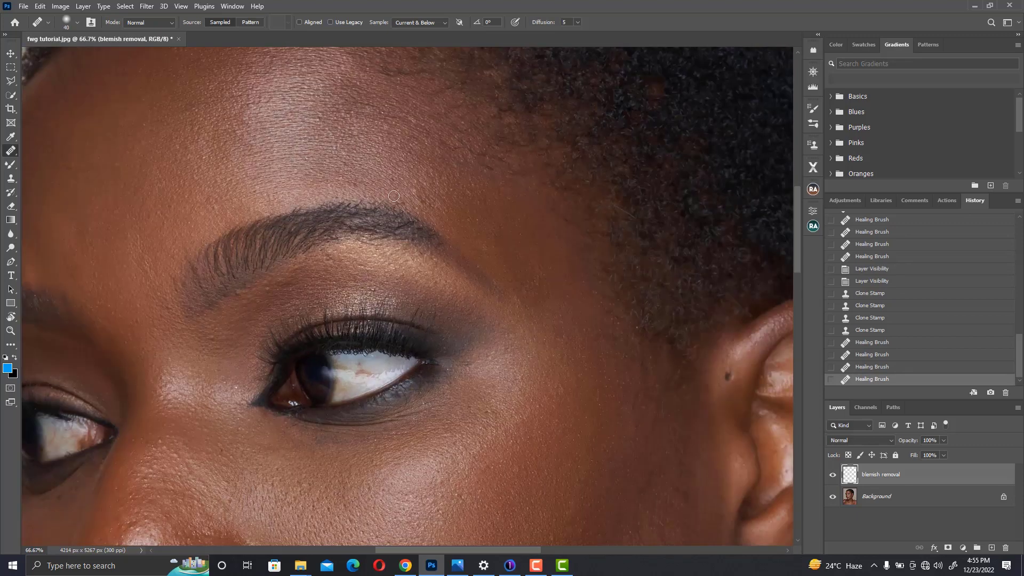
pyautogui.press('[')
pyautogui.click(465, 215)
pyautogui.hotkey('ctrl', 'z')
# Put the blemish removal layer into a new group and name the group "blemish"
pyautogui.hotkey('ctrl', '-')
pyautogui.hotkey('ctrl', '-')
pyautogui.hotkey('ctrl', '-')
pyautogui.moveTo(432, 325); pyautogui.dragTo(430, 226)
pyautogui.moveTo(906, 478); pyautogui.dragTo(977, 548)
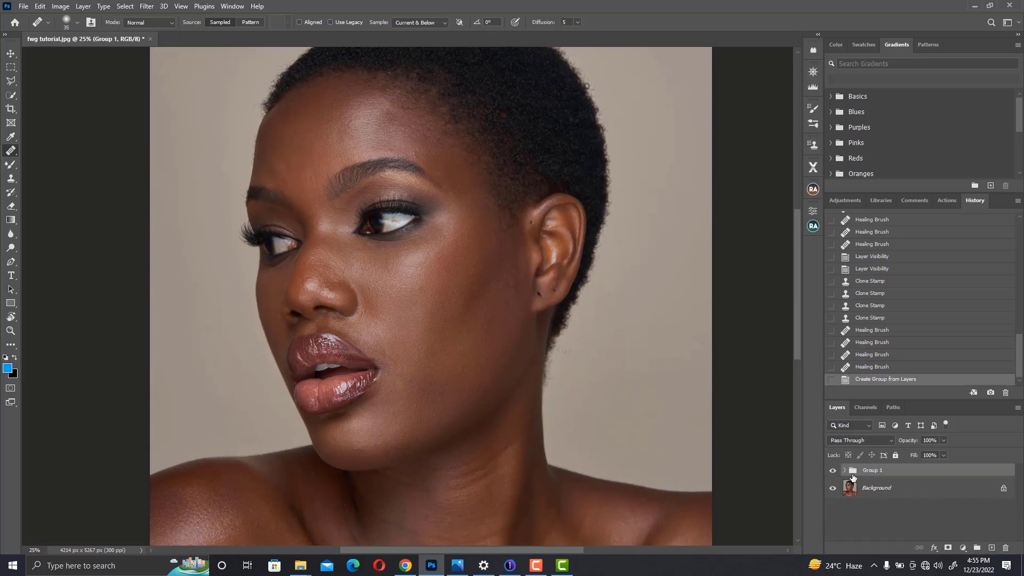
pyautogui.doubleClick(869, 470)
pyautogui.write('blemish')
pyautogui.press('Return')
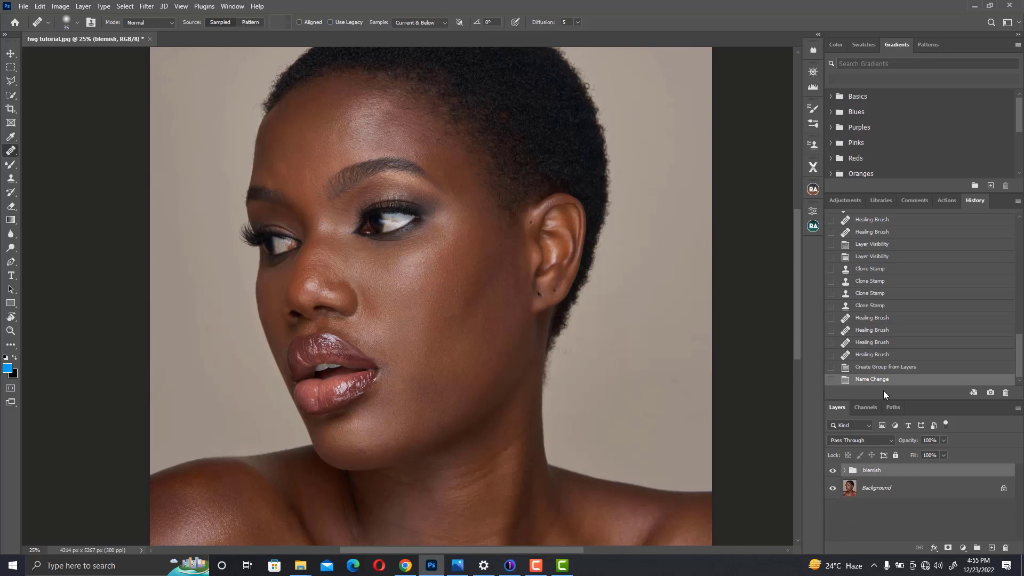
# Add a Curves adjustment layer above the blemish group and raise the midtones of its RGB curve slightly
pyautogui.hotkey('ctrl', '-')
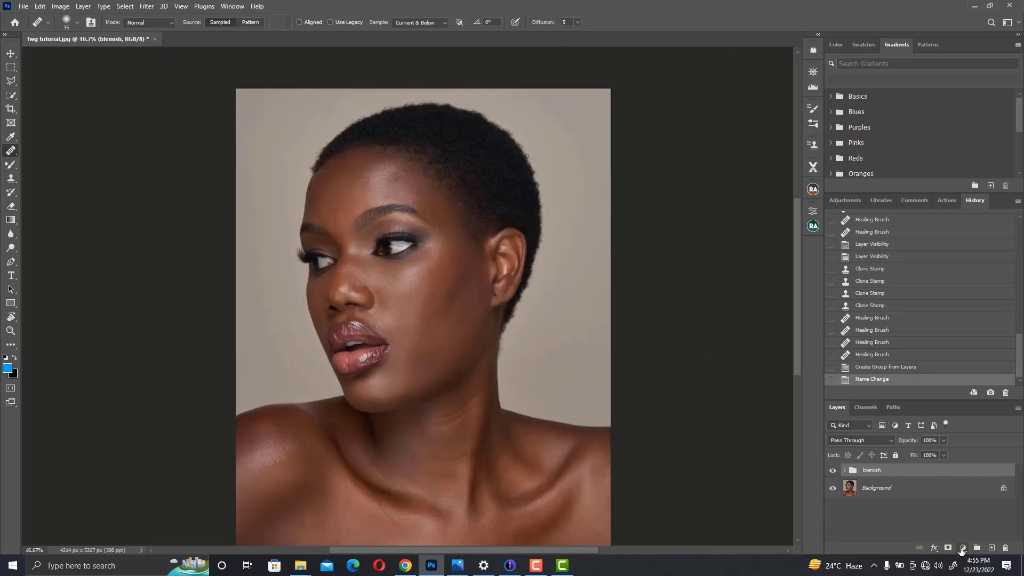
pyautogui.click(962, 548)
pyautogui.click(956, 412)
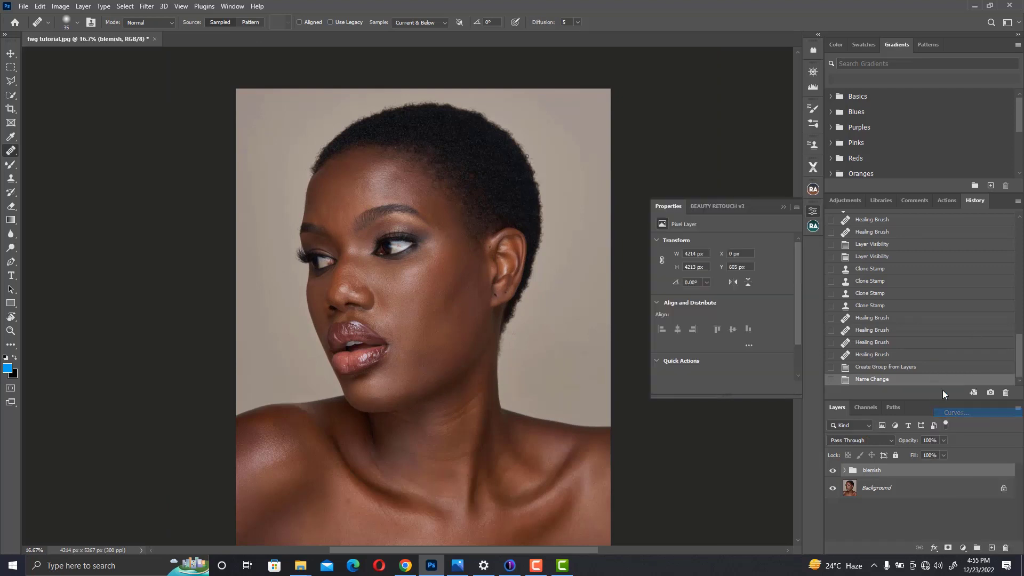
pyautogui.moveTo(735, 316); pyautogui.dragTo(727, 312)
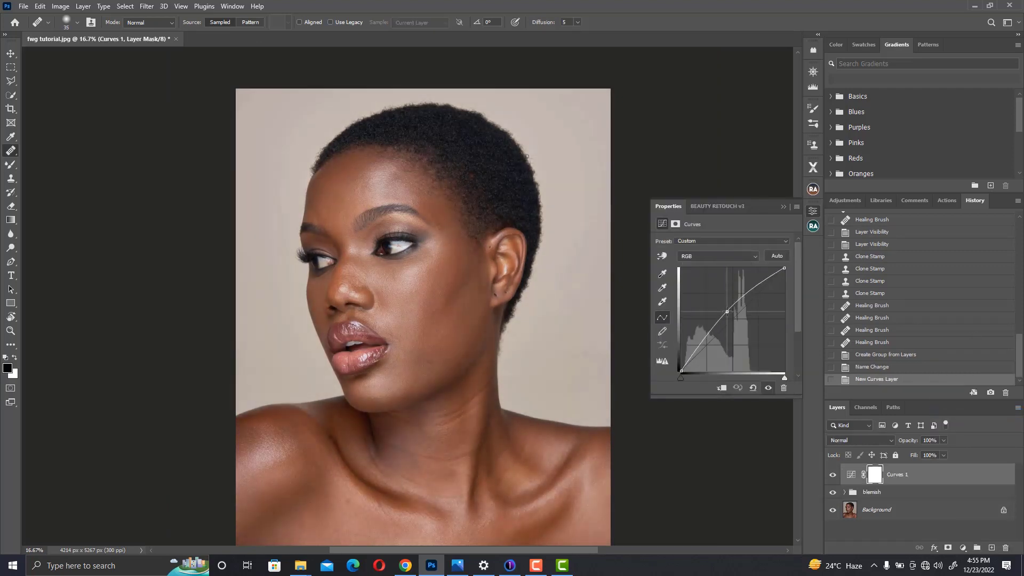
# Rename the brightening Curves layer "dodge" and invert its layer mask to black
pyautogui.doubleClick(897, 474)
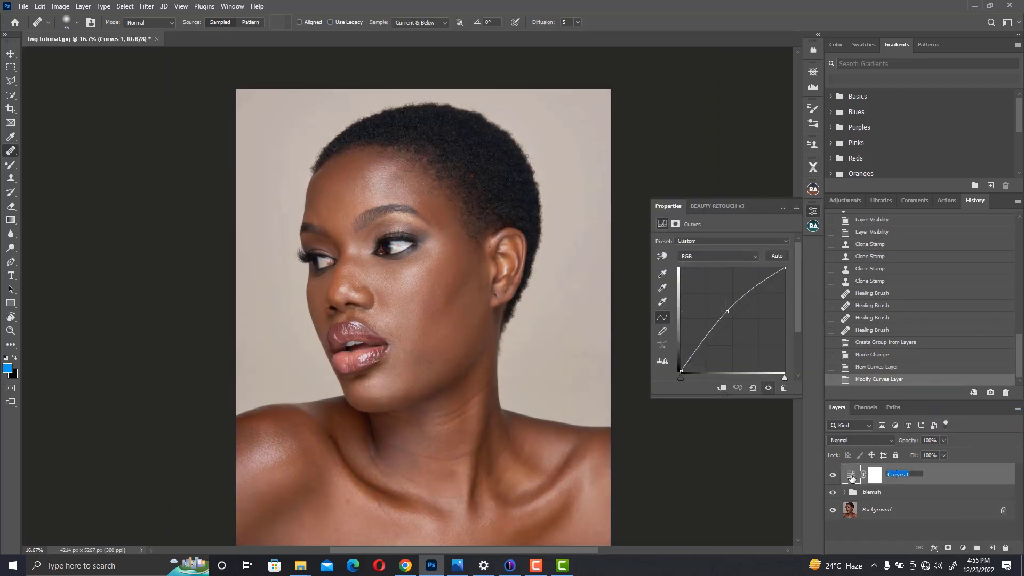
pyautogui.write('dodge')
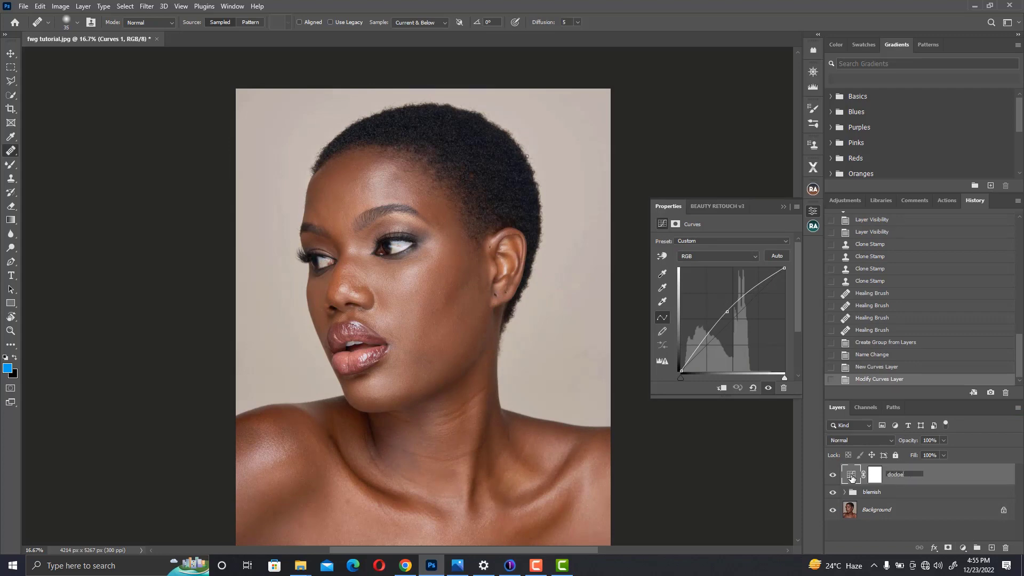
pyautogui.press('Return')
pyautogui.click(874, 474)
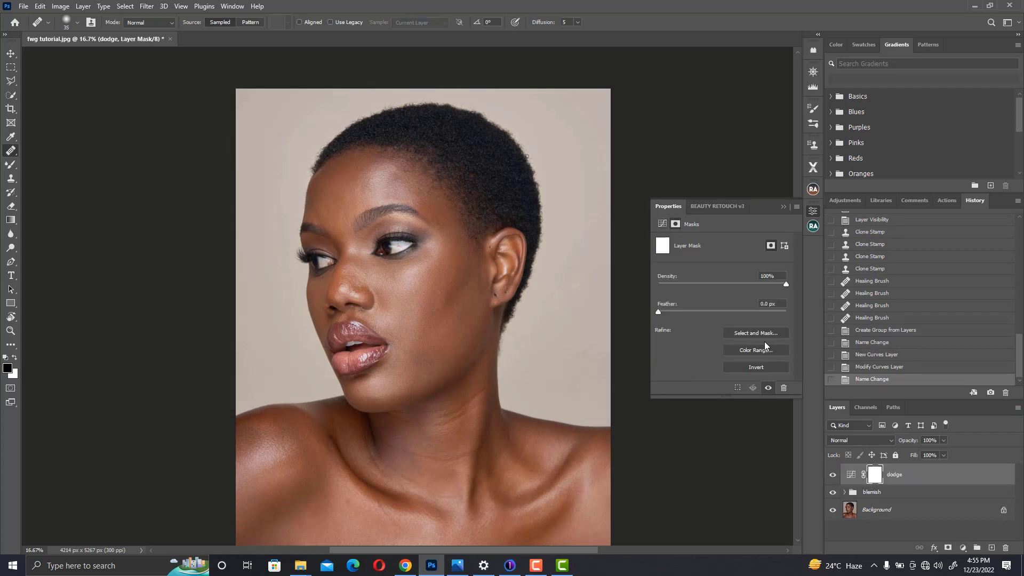
pyautogui.click(768, 367)
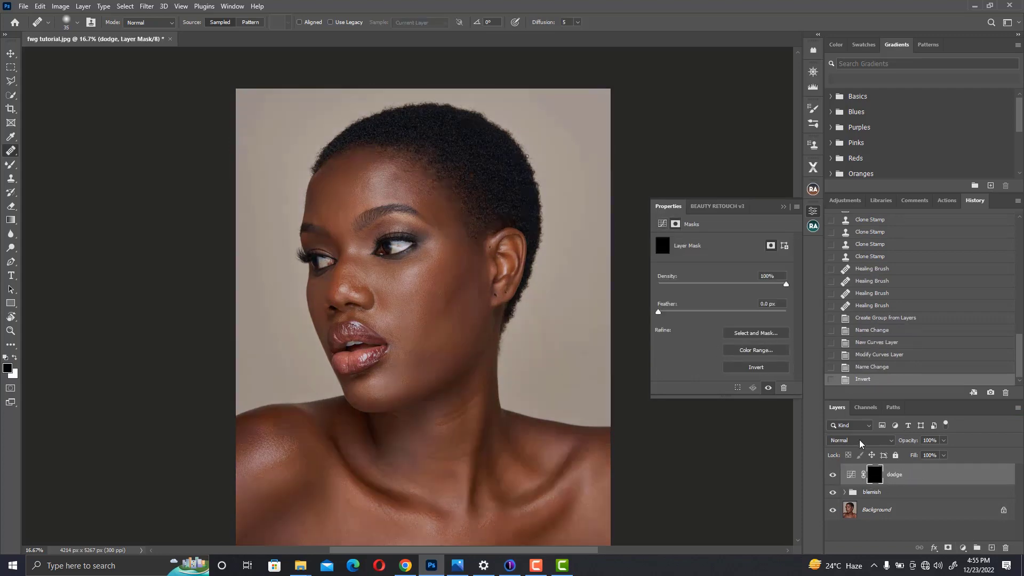
# Add another Curves adjustment layer above the dodge layer and lower the midtones of its curve slightly
pyautogui.click(961, 548)
pyautogui.click(964, 420)
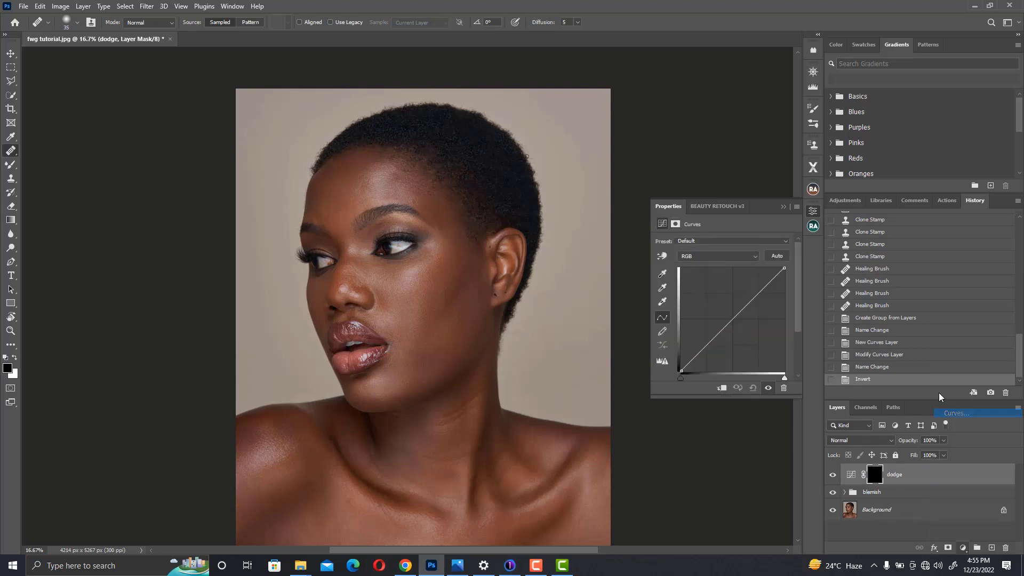
pyautogui.moveTo(736, 317); pyautogui.dragTo(740, 320)
pyautogui.click(783, 207)
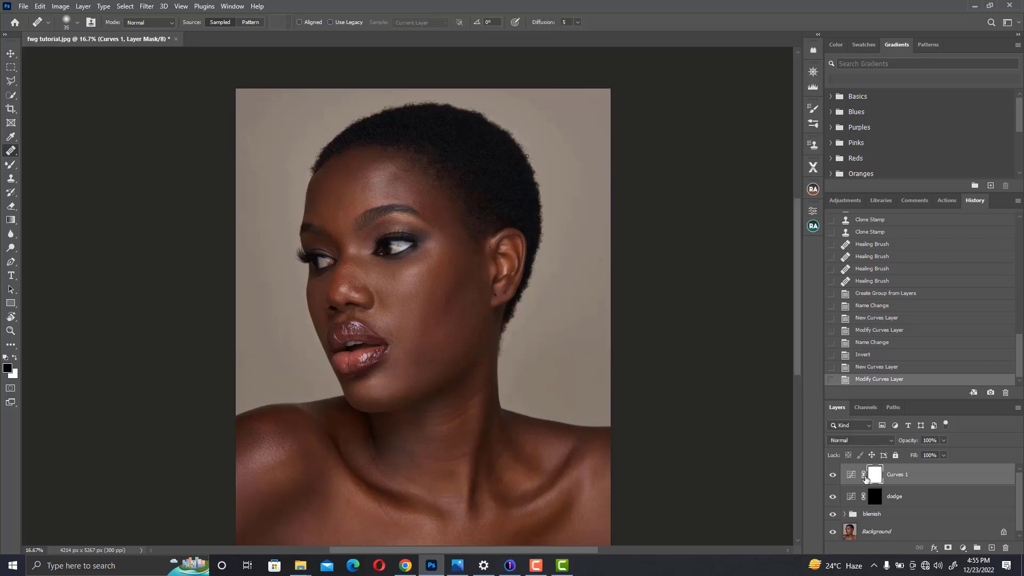
# Rename the darkening Curves layer "burn" and invert its layer mask to black
pyautogui.doubleClick(897, 475)
pyautogui.write('b')
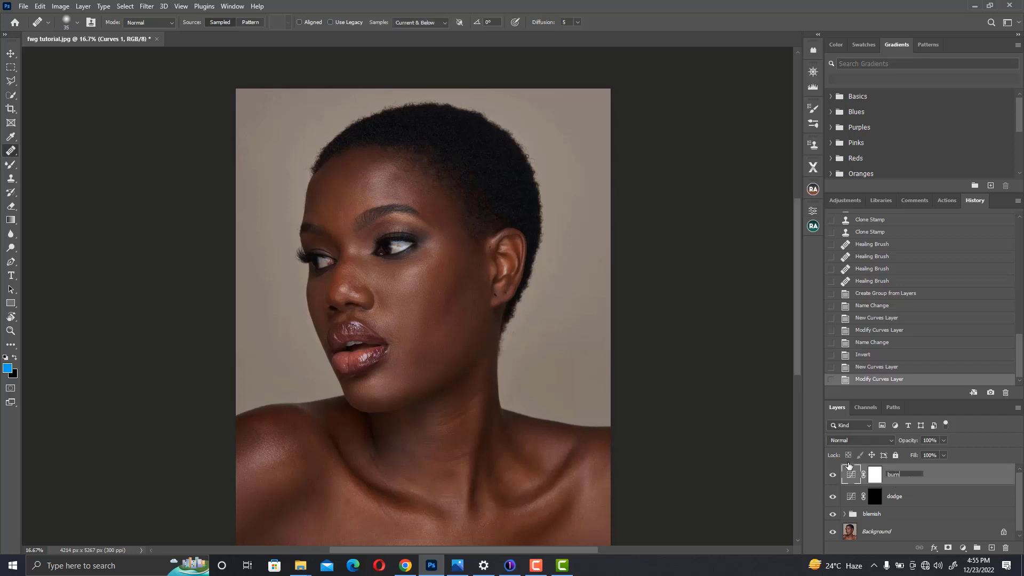
pyautogui.write('urn')
pyautogui.press('Return')
pyautogui.click(882, 474)
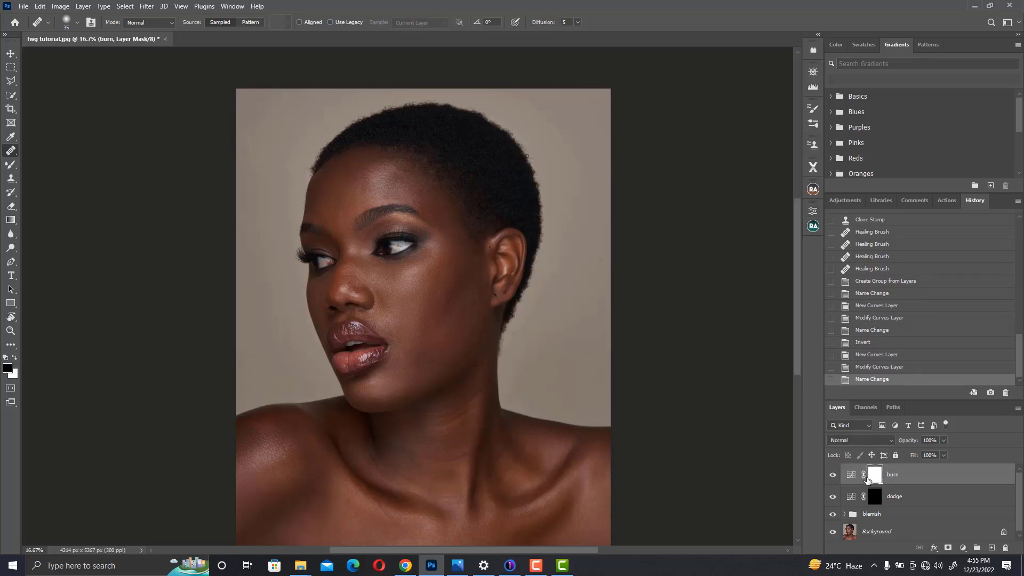
pyautogui.hotkey('ctrl', 'i')
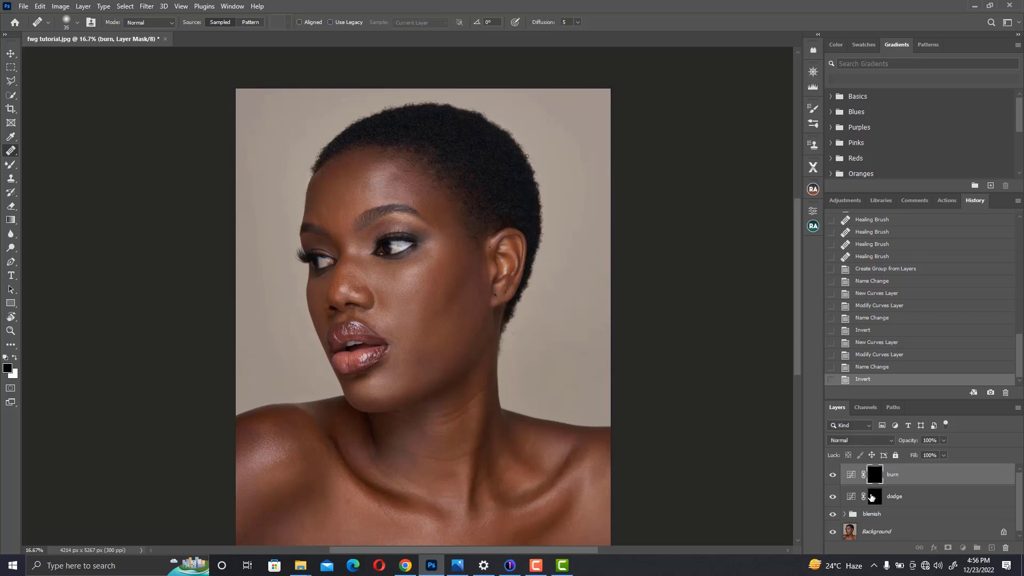
# Group the dodge and burn Curves layers together and name the group "dodge and burn"
pyautogui.click(871, 494)
pyautogui.scroll(2, 390, 232)
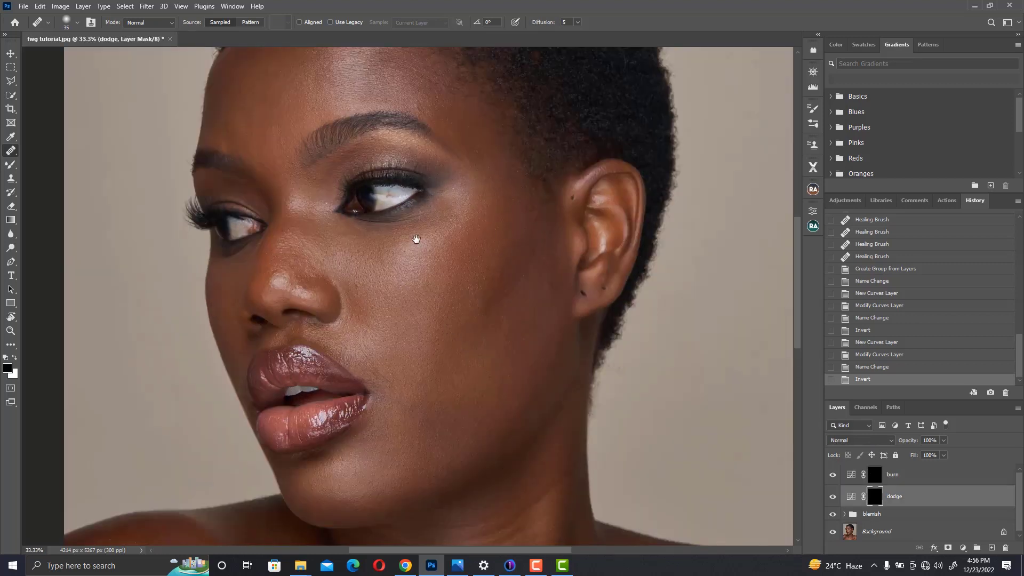
pyautogui.moveTo(417, 239); pyautogui.dragTo(414, 215)
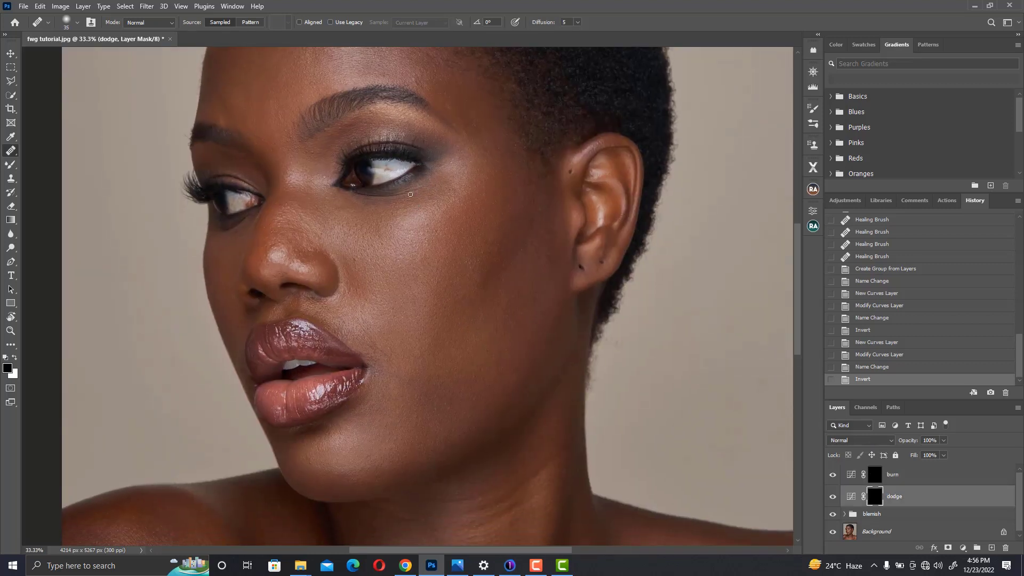
pyautogui.scroll(-3, 406, 205)
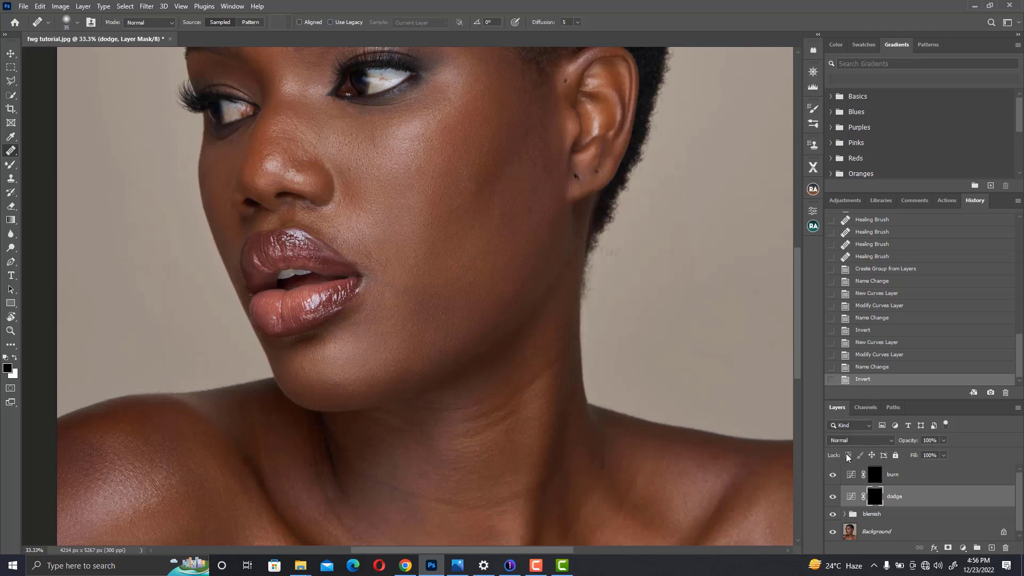
pyautogui.keyDown('shift'); pyautogui.click(910, 478); pyautogui.keyUp('shift')
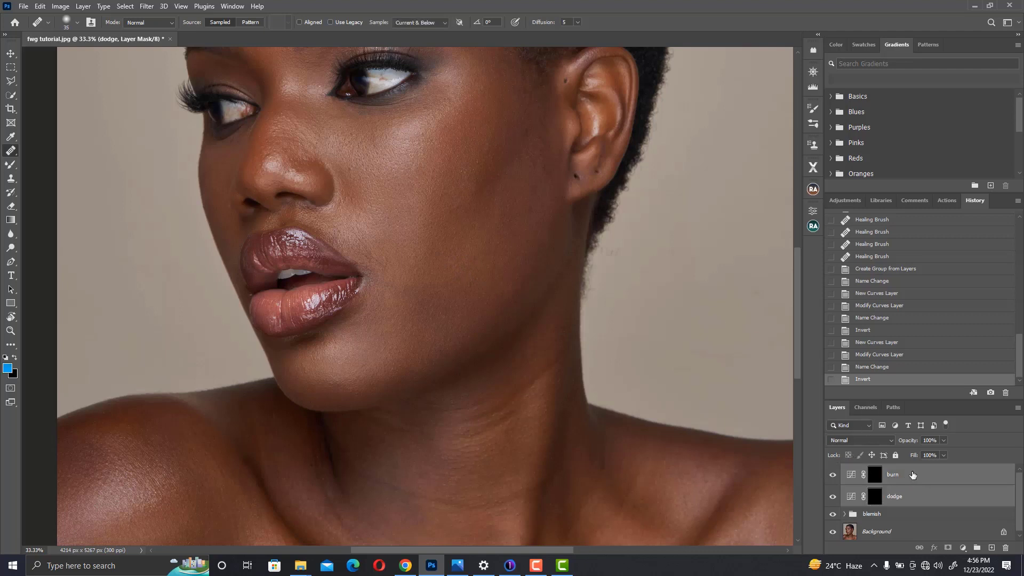
pyautogui.hotkey('ctrl', 'g')
pyautogui.doubleClick(874, 470)
pyautogui.write('dodge and burn')
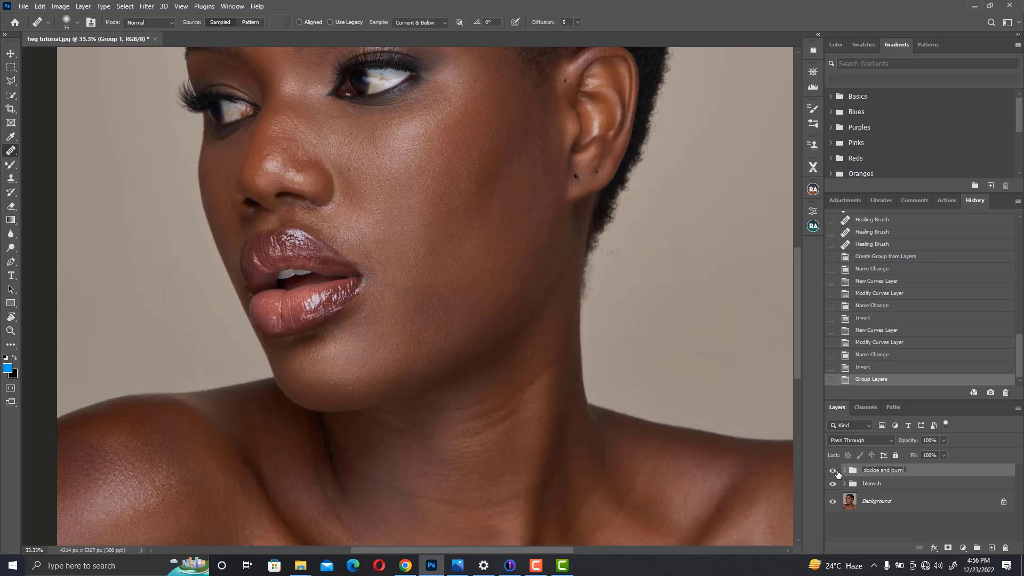
pyautogui.press('Return')
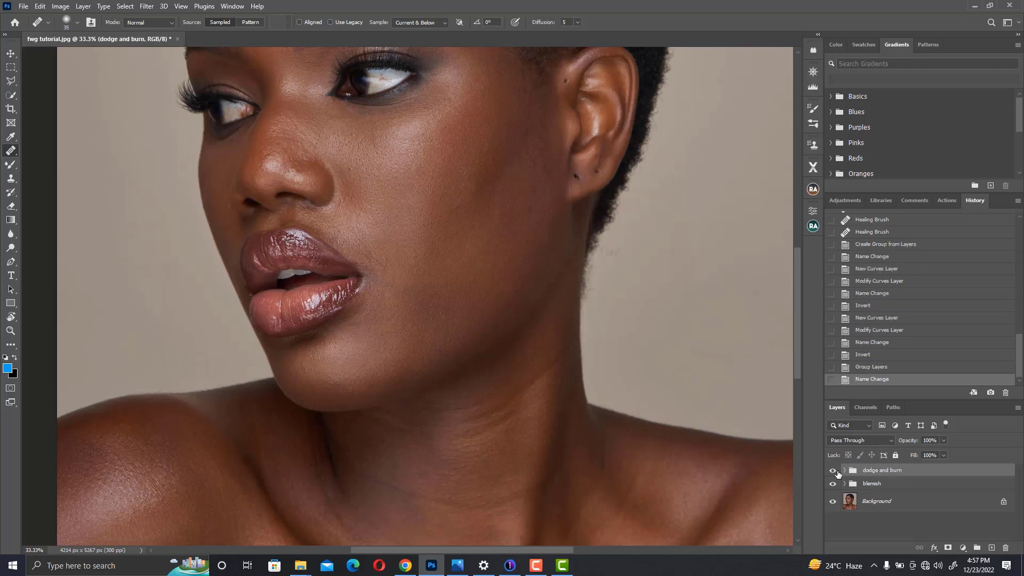
# Add a Solid Color fill layer in neutral gray 919191 above the dodge and burn group and set its blend mode to Color
pyautogui.keyDown('alt'); pyautogui.scroll(-2, 343, 137); pyautogui.keyUp('alt')
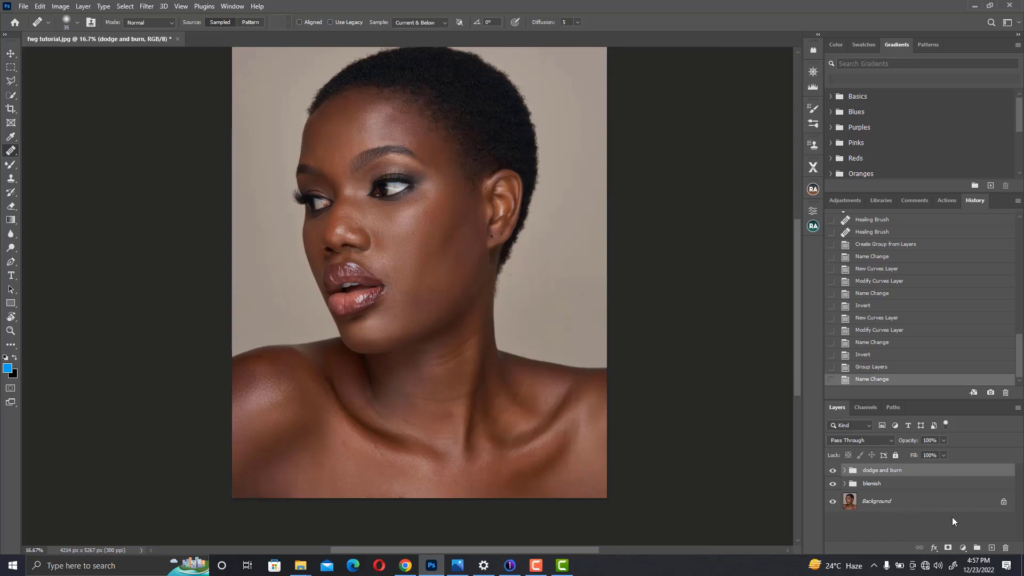
pyautogui.click(963, 549)
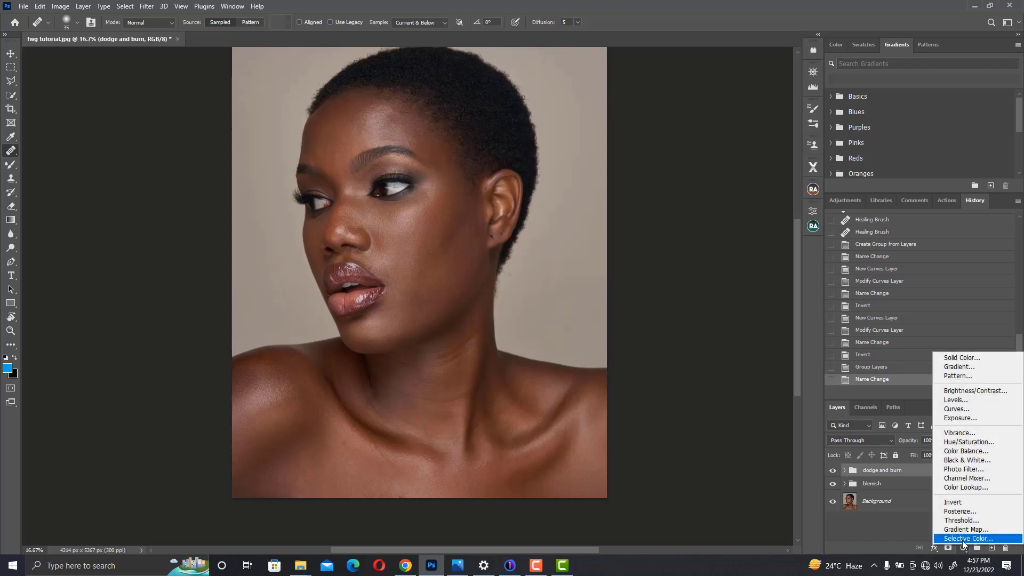
pyautogui.click(967, 358)
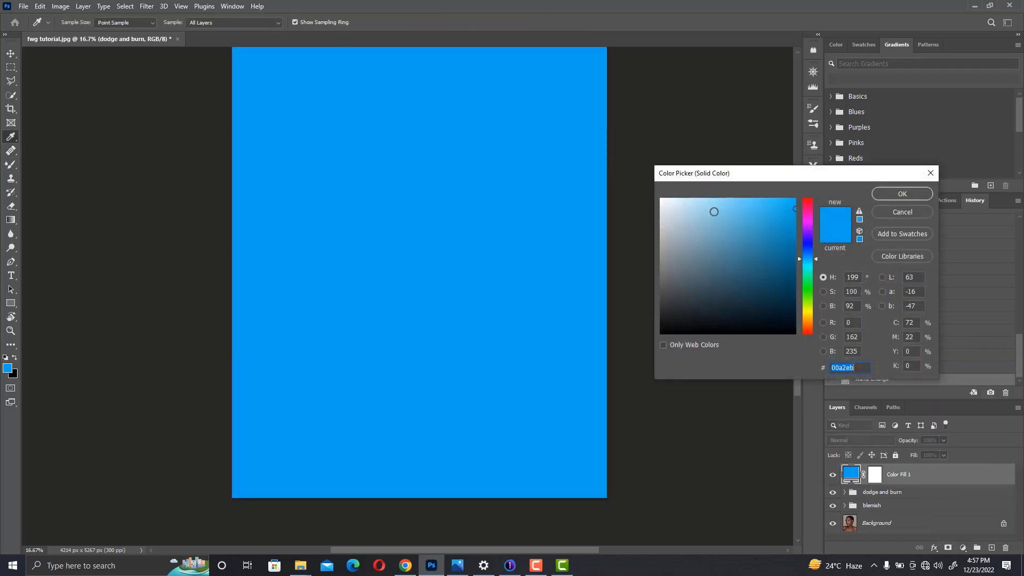
pyautogui.click(657, 258)
pyautogui.moveTo(654, 259); pyautogui.dragTo(653, 257)
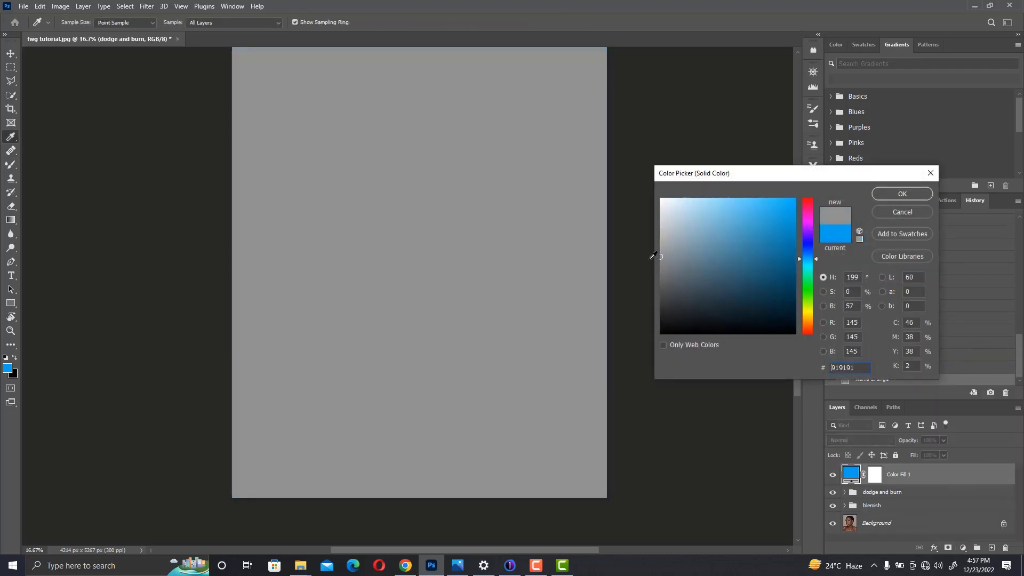
pyautogui.click(895, 195)
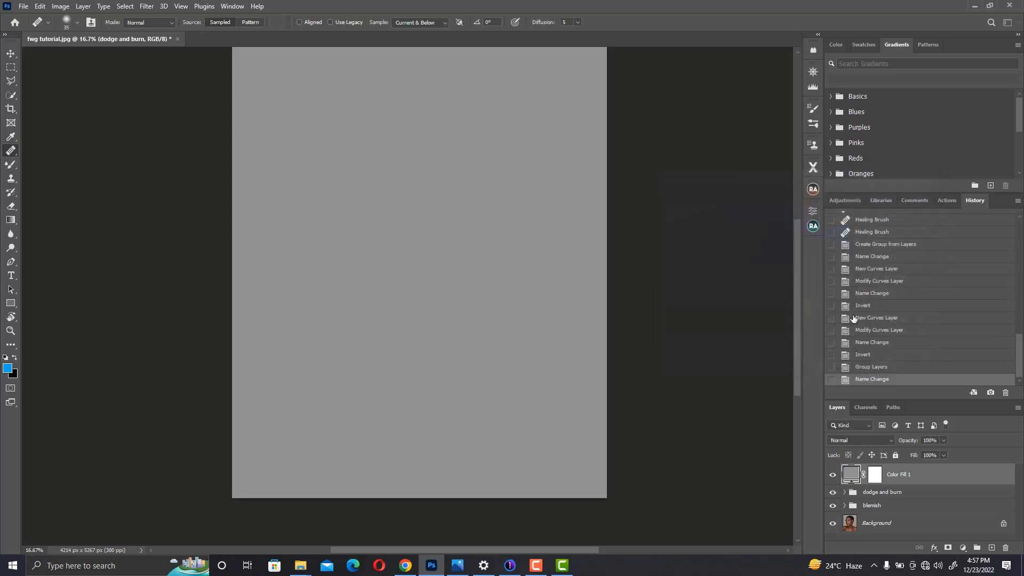
pyautogui.click(852, 441)
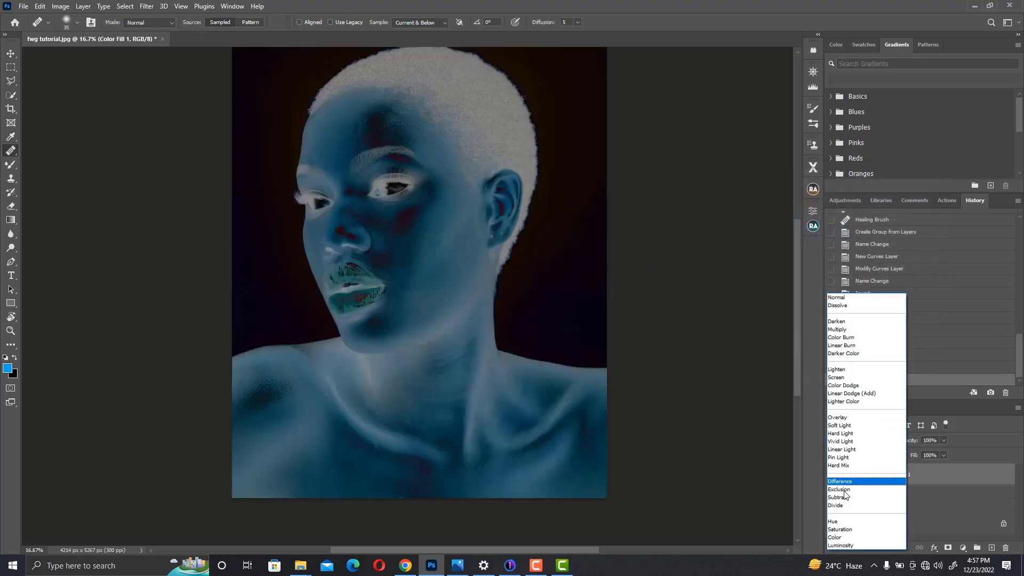
pyautogui.click(839, 537)
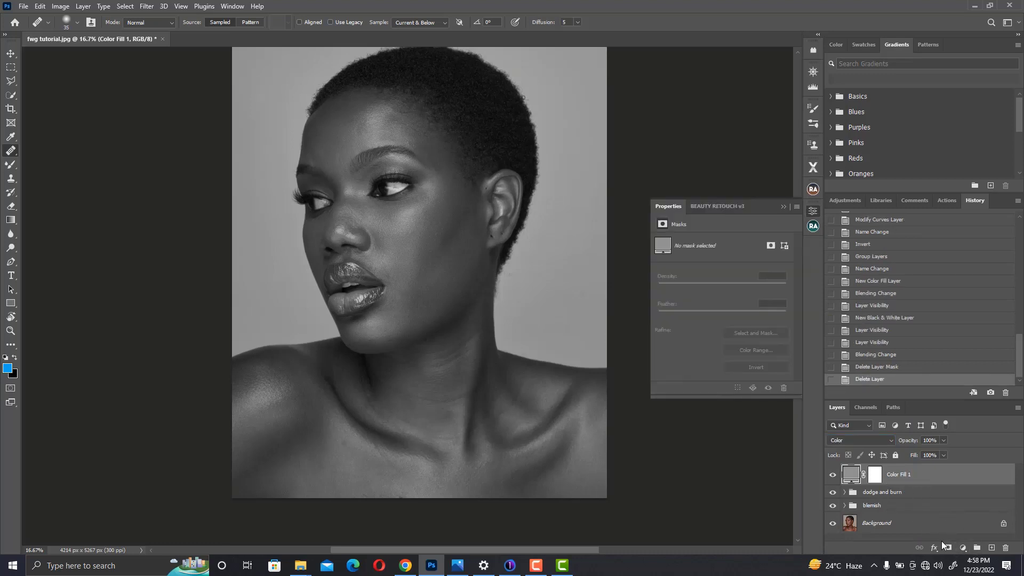
# Add a Curves adjustment layer above the gray fill and shape its RGB curve into a strong contrast S-curve
pyautogui.click(963, 549)
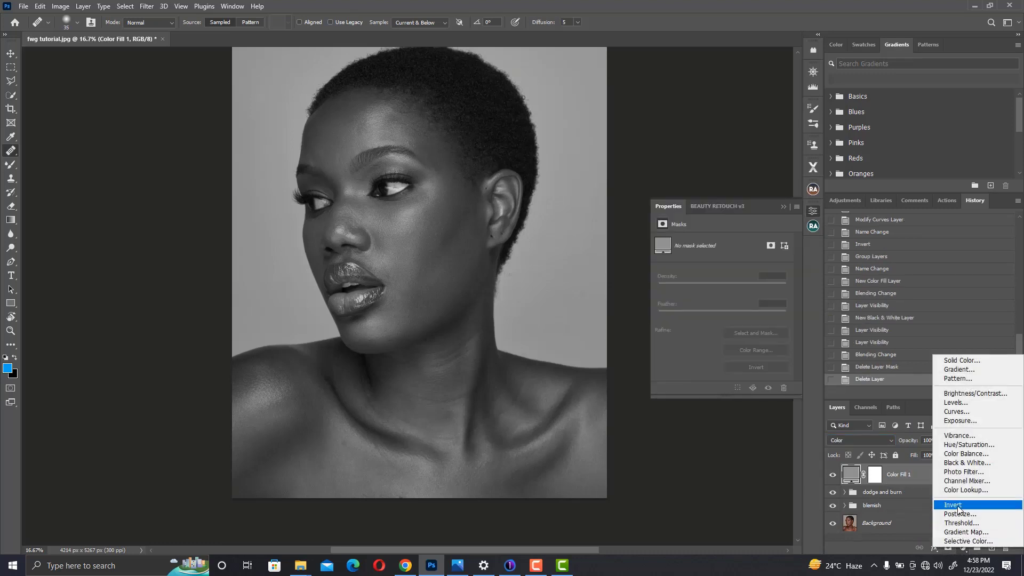
pyautogui.click(969, 415)
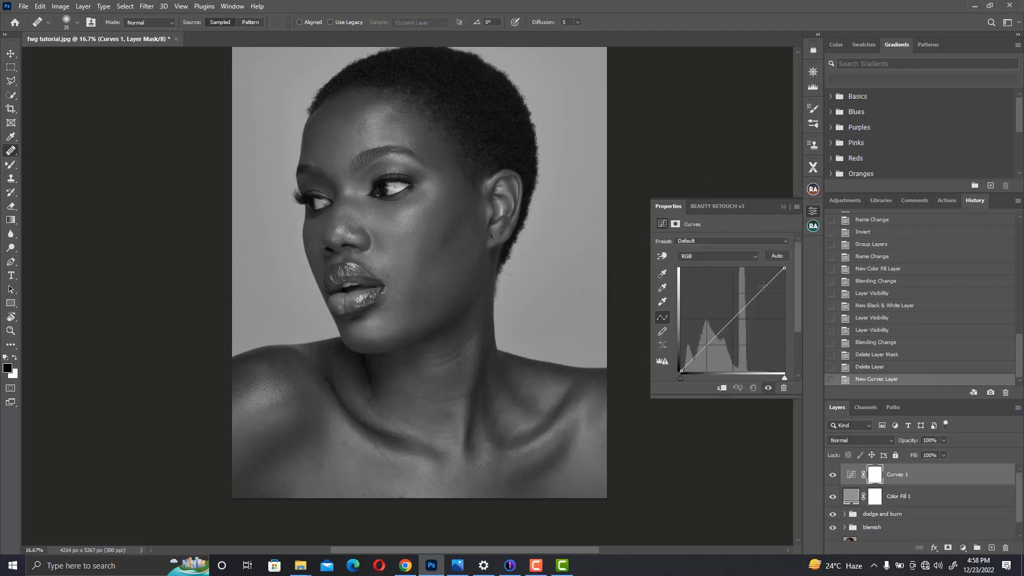
pyautogui.moveTo(767, 280); pyautogui.dragTo(764, 275)
pyautogui.moveTo(706, 334); pyautogui.dragTo(720, 346)
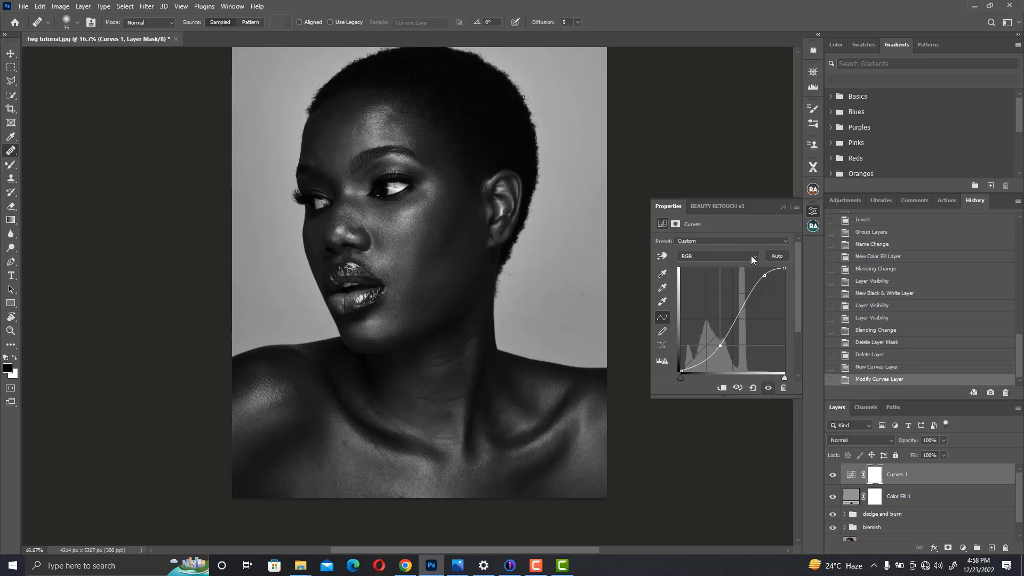
pyautogui.click(783, 207)
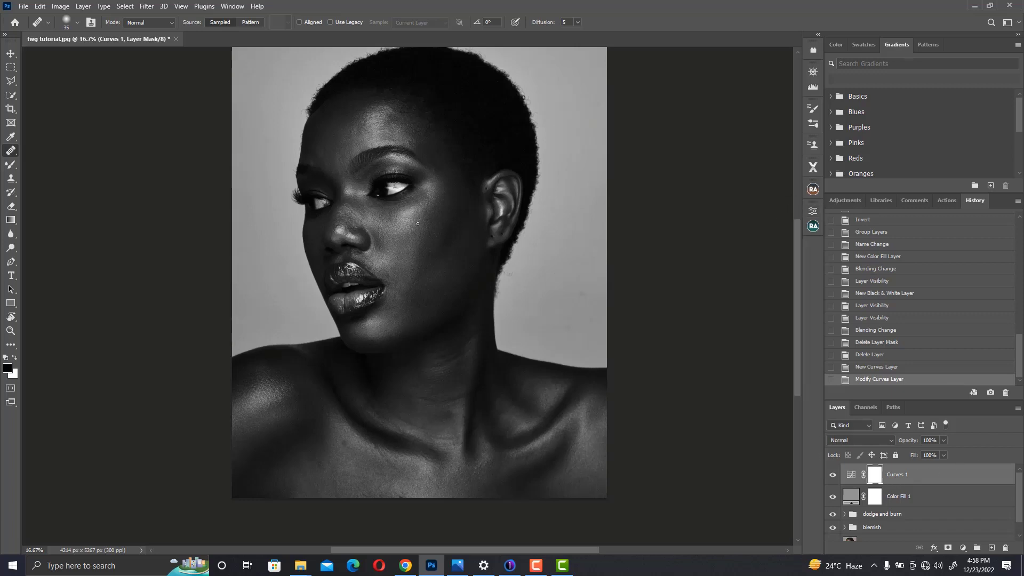
# Examine the face, forehead and neck up close in the high-contrast black-and-white view for uneven light and dark patches
pyautogui.scroll(4, 418, 223)
pyautogui.scroll(-1, 437, 218)
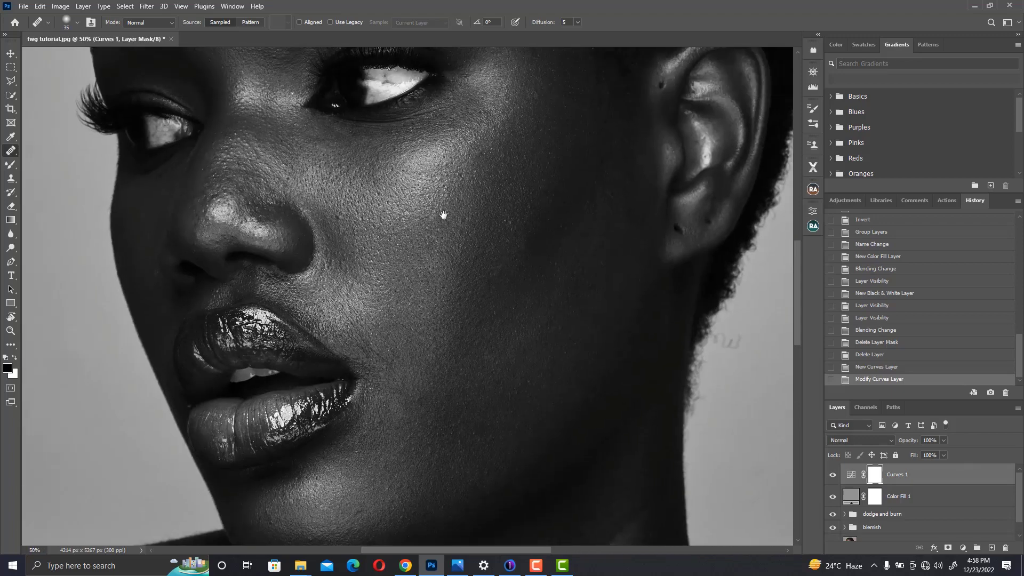
pyautogui.moveTo(443, 215); pyautogui.dragTo(494, 250)
pyautogui.moveTo(477, 213); pyautogui.dragTo(474, 248)
pyautogui.moveTo(435, 219); pyautogui.dragTo(448, 228)
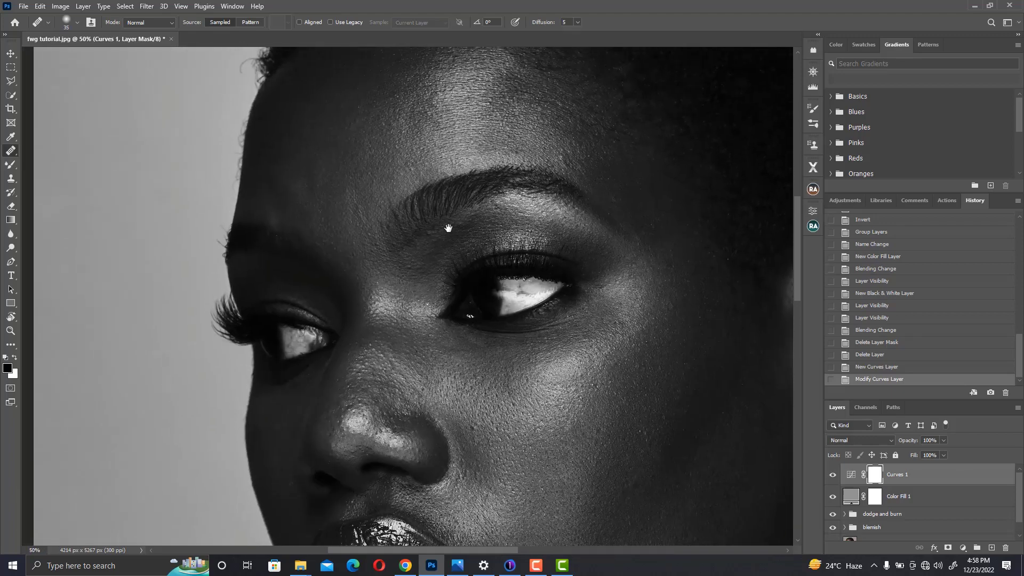
pyautogui.scroll(-1, 450, 224)
pyautogui.scroll(-1, 448, 213)
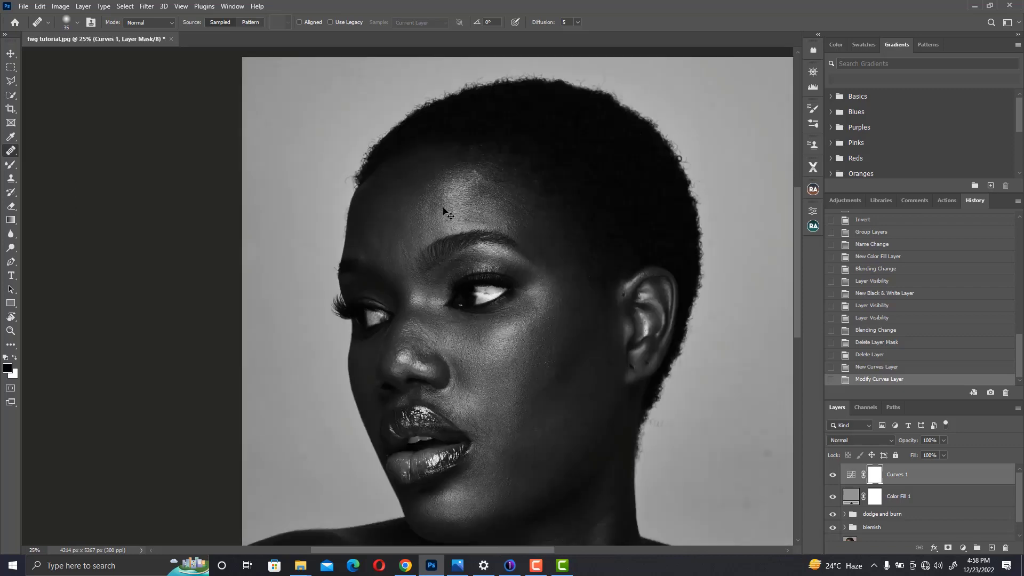
pyautogui.scroll(1, 448, 213)
pyautogui.scroll(-2, 450, 213)
pyautogui.scroll(1, 453, 213)
pyautogui.moveTo(490, 305); pyautogui.dragTo(483, 196)
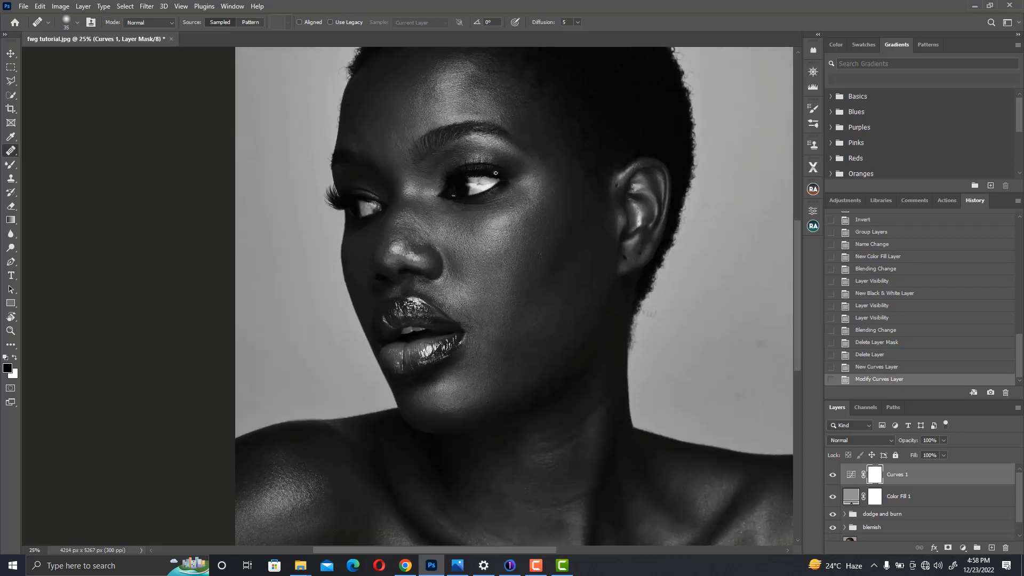
pyautogui.moveTo(494, 241); pyautogui.dragTo(447, 181)
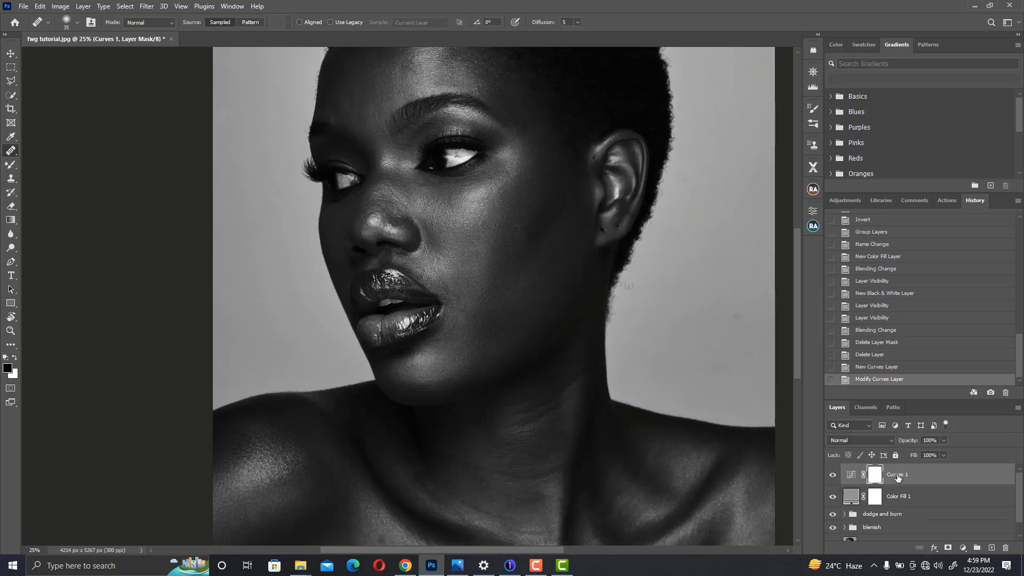
# Select the dodge and burn group and hide the gray fill and contrast Curves layers above it
pyautogui.click(912, 496)
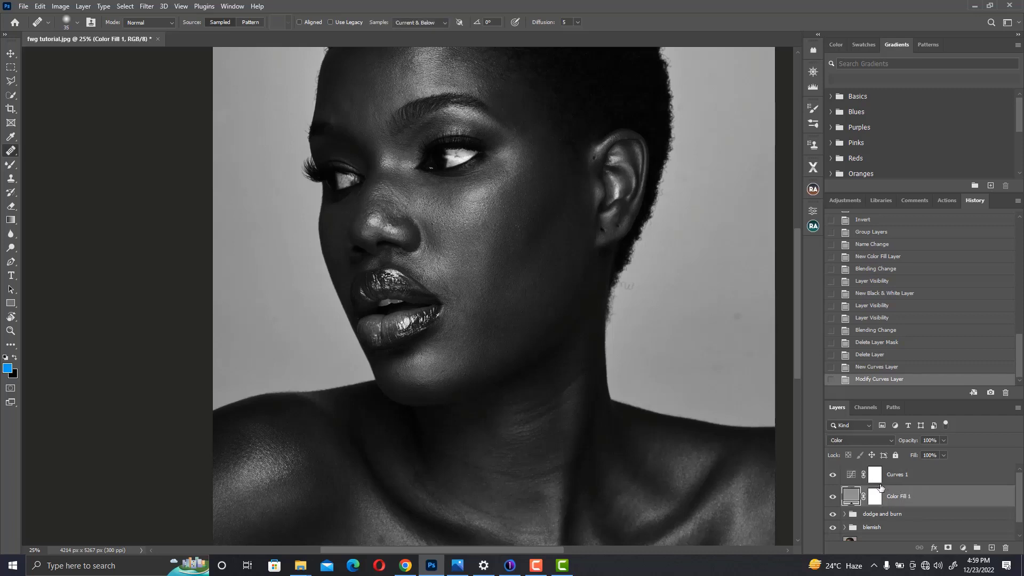
pyautogui.scroll(-1, 927, 504)
pyautogui.click(921, 504)
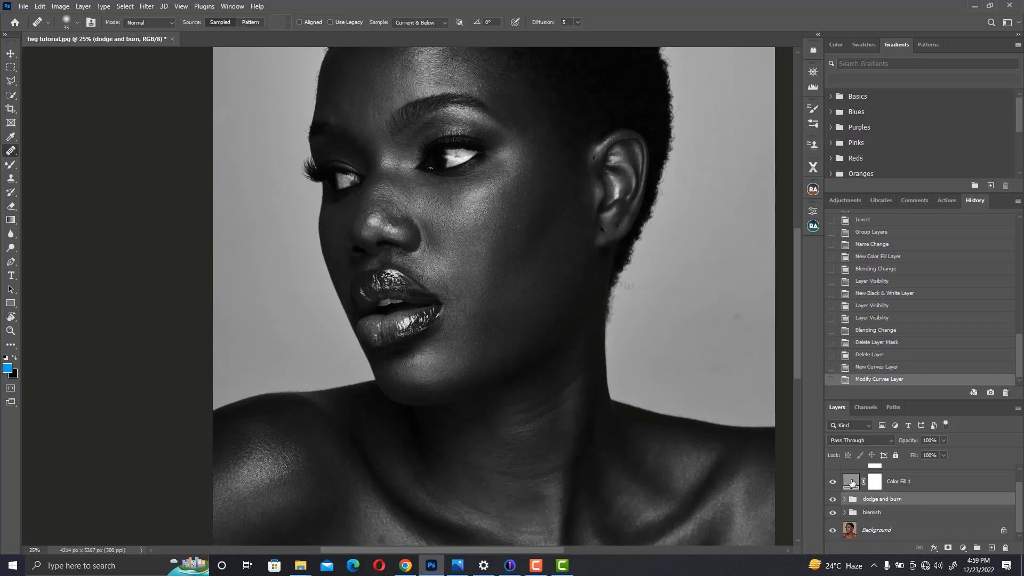
pyautogui.click(832, 481)
pyautogui.scroll(1, 1004, 476)
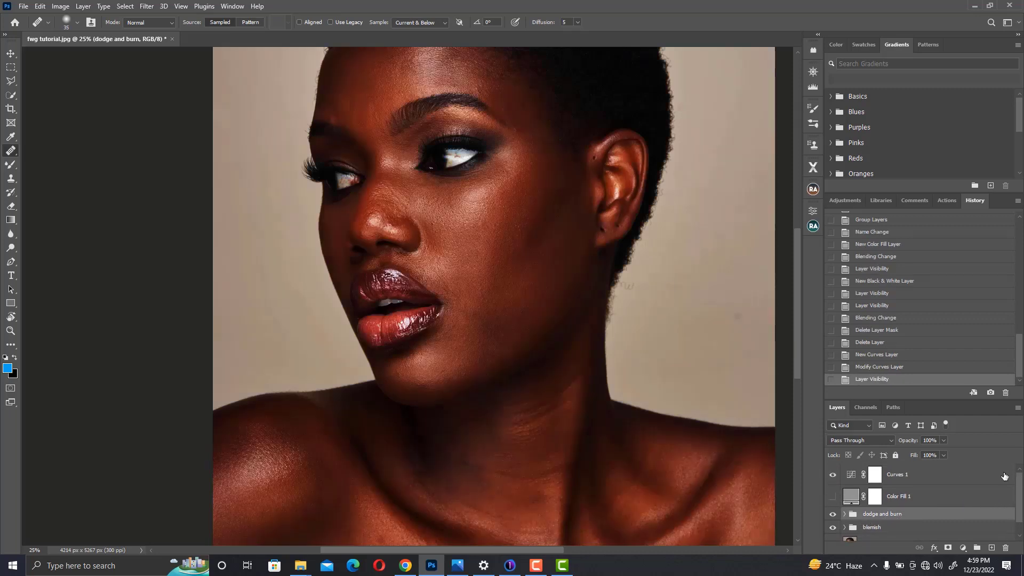
pyautogui.click(833, 474)
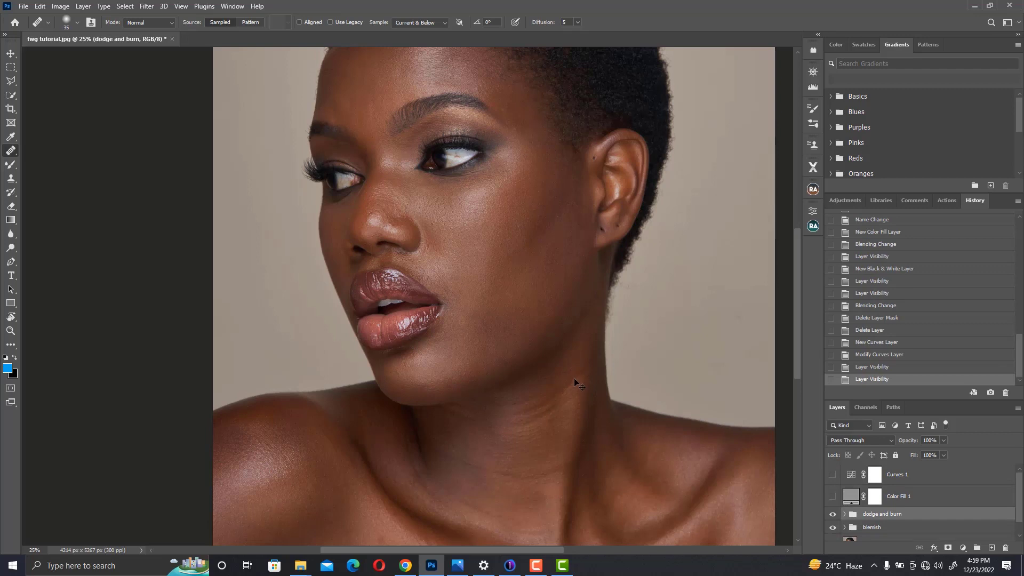
# Stamp all visible layers into a new layer above the dodge and burn group and convert it to a smart object
pyautogui.hotkey('ctrl', 'shift', 'alt', 'e')
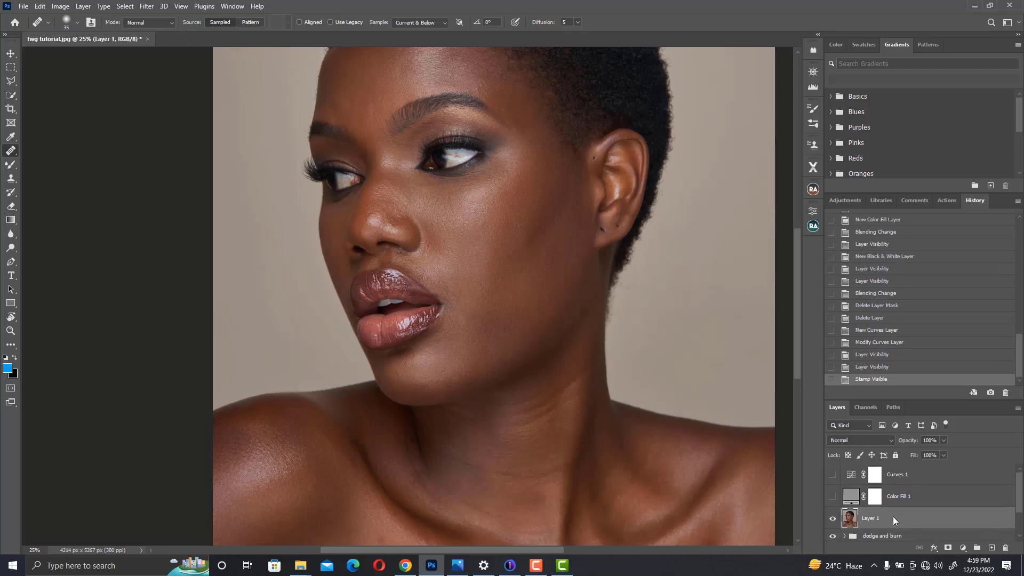
pyautogui.rightClick(894, 515)
pyautogui.click(920, 212)
# Apply a Gaussian Blur with a 13-pixel radius to the stamped smart object
pyautogui.click(145, 7)
pyautogui.moveTo(233, 145)
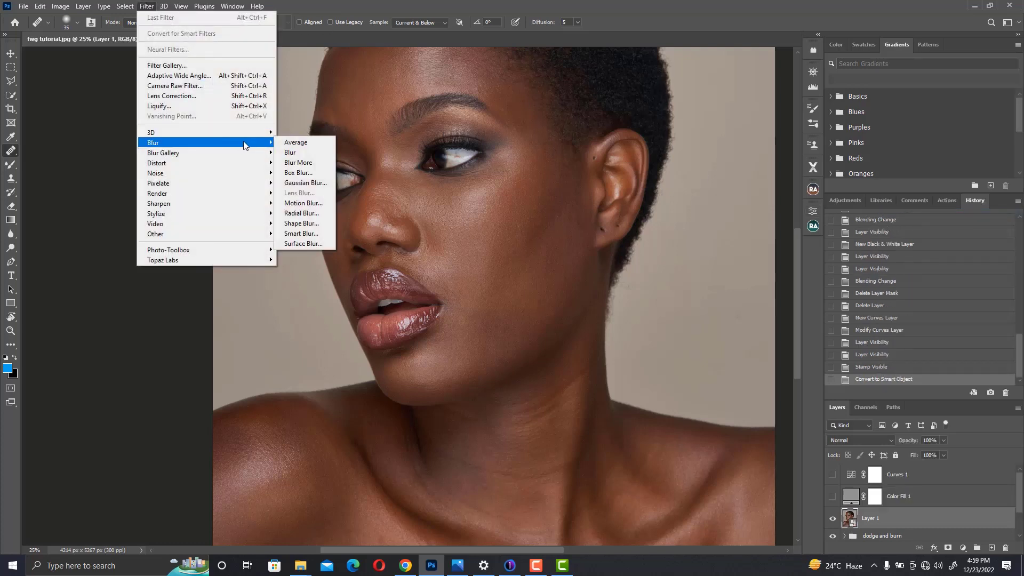
pyautogui.click(315, 184)
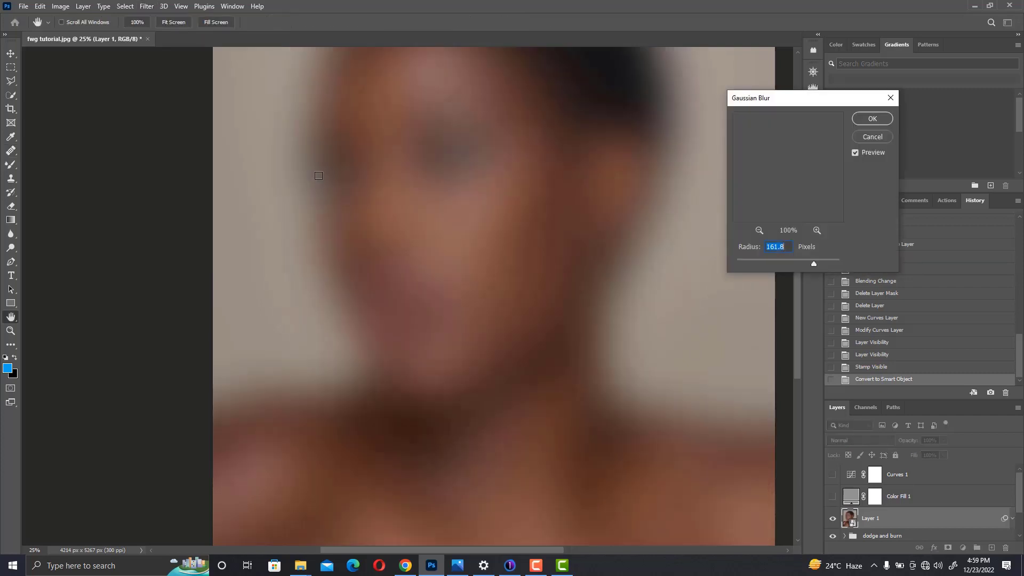
pyautogui.moveTo(731, 260); pyautogui.dragTo(734, 261)
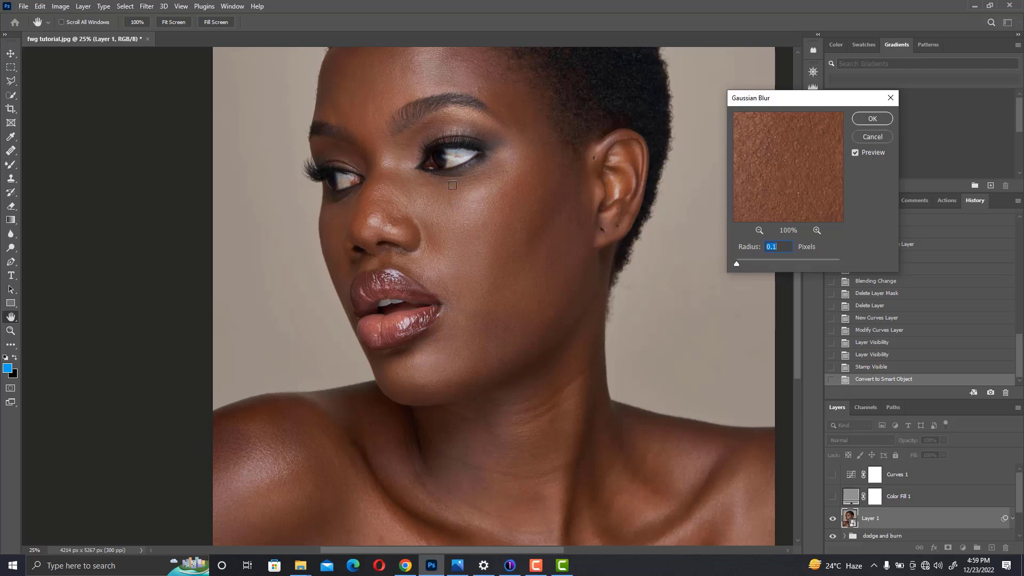
pyautogui.moveTo(740, 265); pyautogui.dragTo(747, 265)
pyautogui.moveTo(765, 261); pyautogui.dragTo(774, 266)
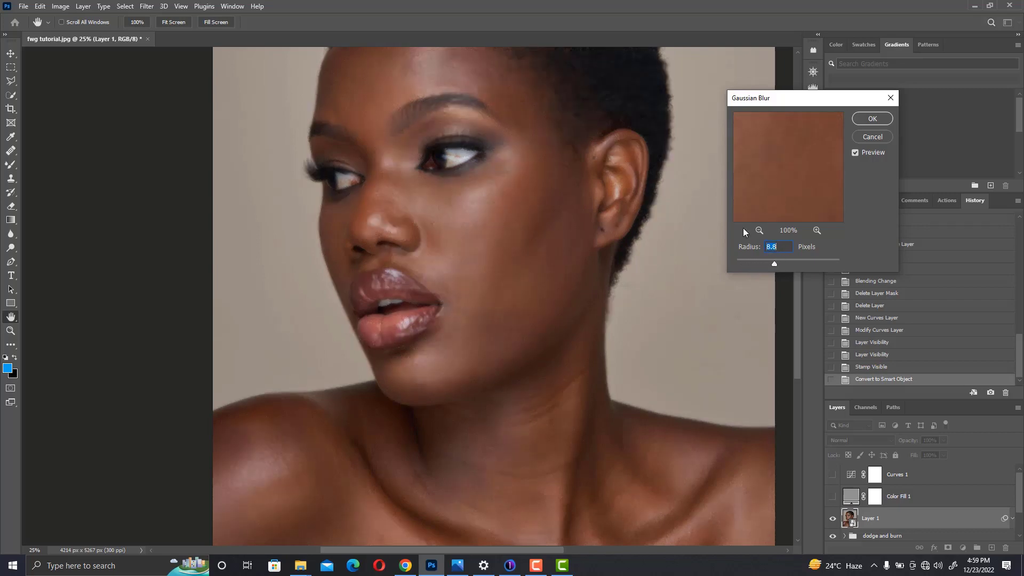
pyautogui.write('10')
pyautogui.press('BackSpace')
pyautogui.write('2')
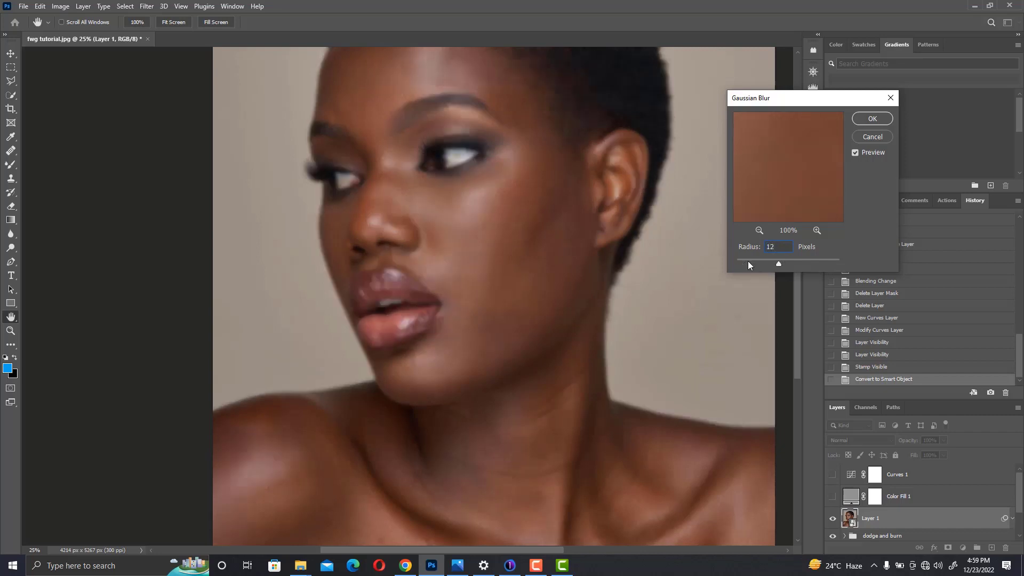
pyautogui.press('BackSpace')
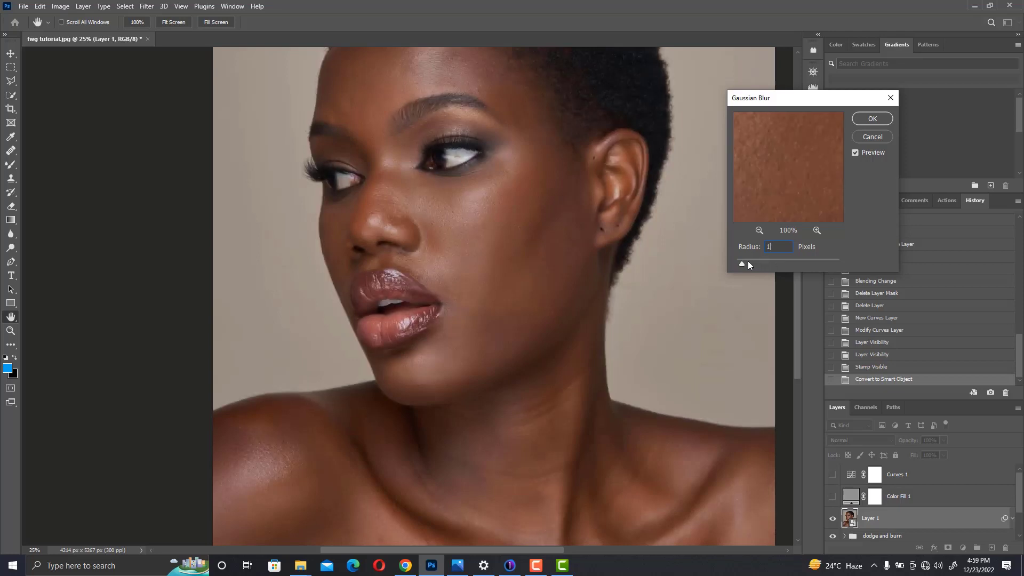
pyautogui.write('3')
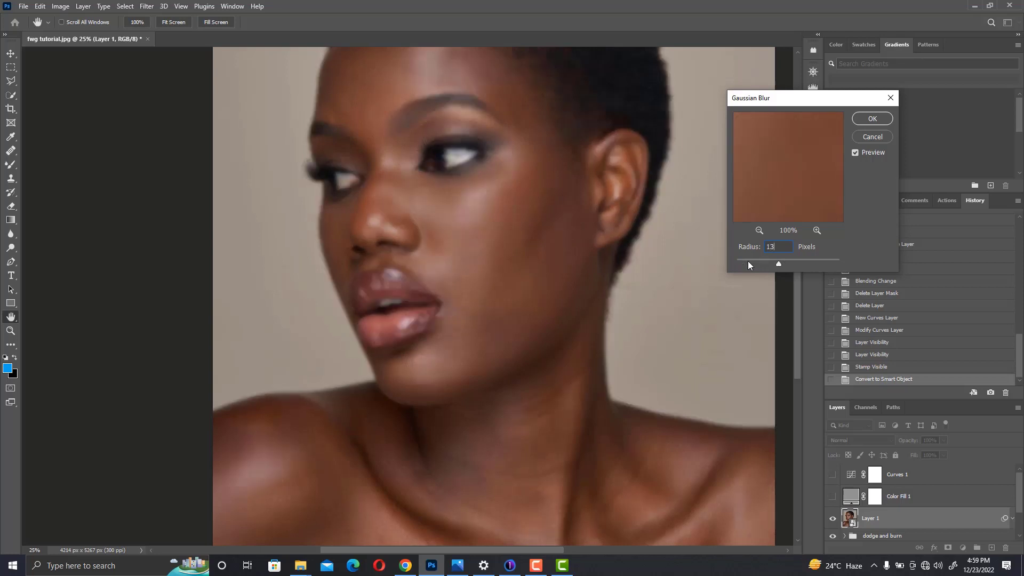
pyautogui.click(872, 119)
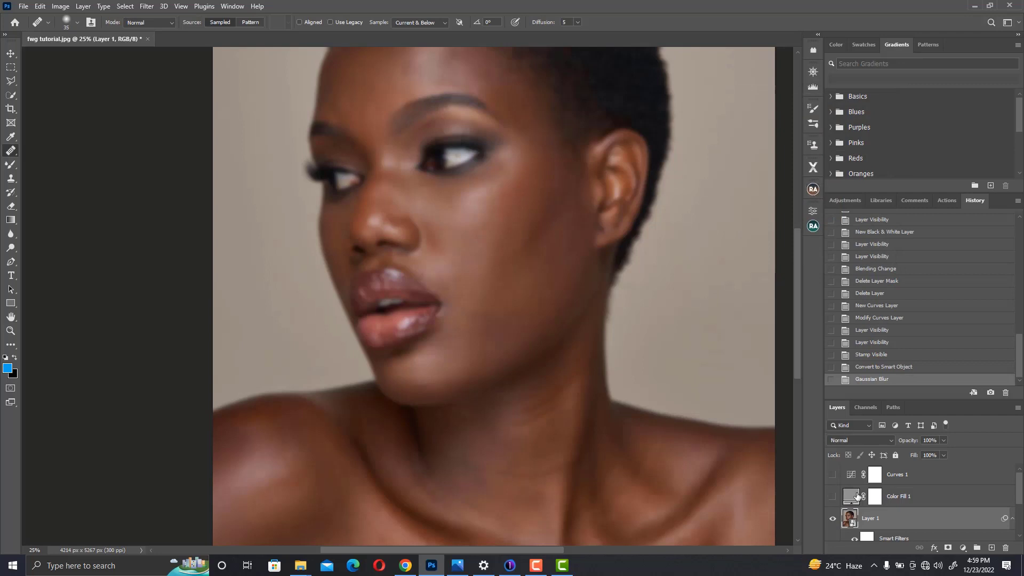
# Show the gray fill and contrast Curves layers and group them with the blurred smart object
pyautogui.click(833, 496)
pyautogui.click(832, 474)
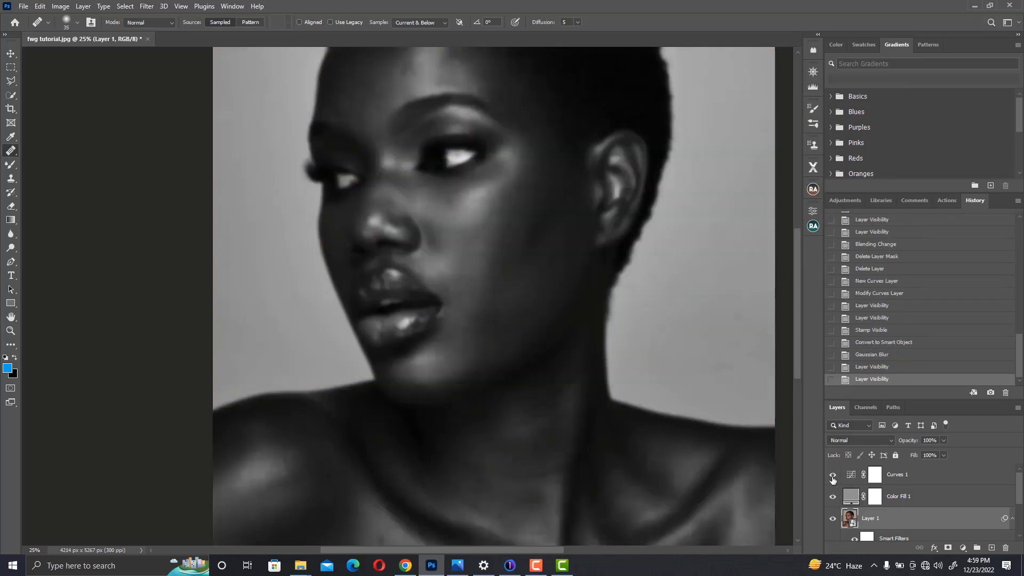
pyautogui.moveTo(1019, 492)
pyautogui.mouseDown()
pyautogui.moveTo(1022, 519)
pyautogui.moveTo(1019, 486)
pyautogui.mouseUp()
pyautogui.keyDown('ctrl'); pyautogui.click(927, 476); pyautogui.keyUp('ctrl')
pyautogui.keyDown('ctrl'); pyautogui.click(918, 499); pyautogui.keyUp('ctrl')
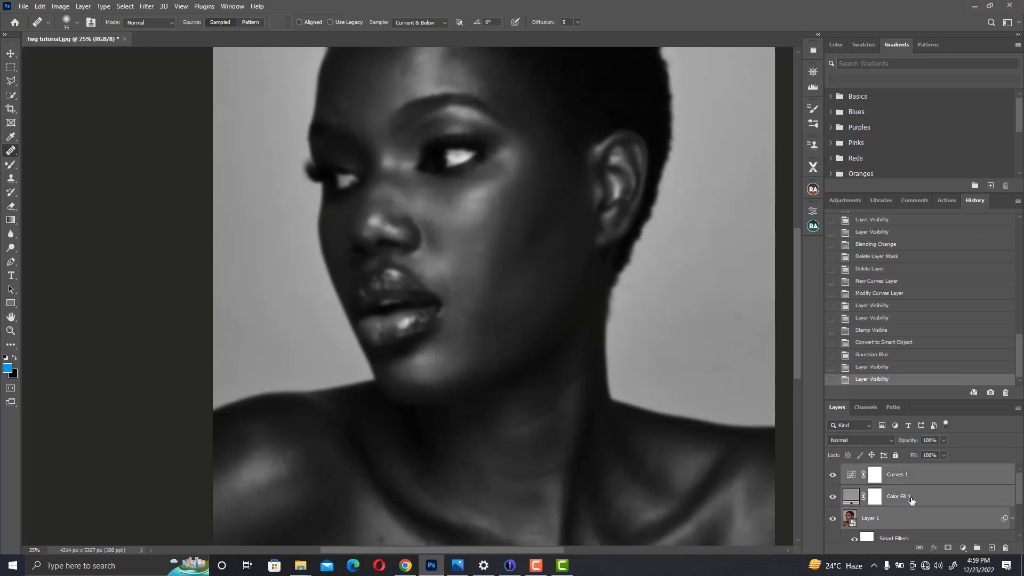
pyautogui.hotkey('ctrl', 'g')
# Examine the forehead, cheek and mouth area in the blurred black-and-white view for uneven light and dark transitions
pyautogui.scroll(3, 459, 213)
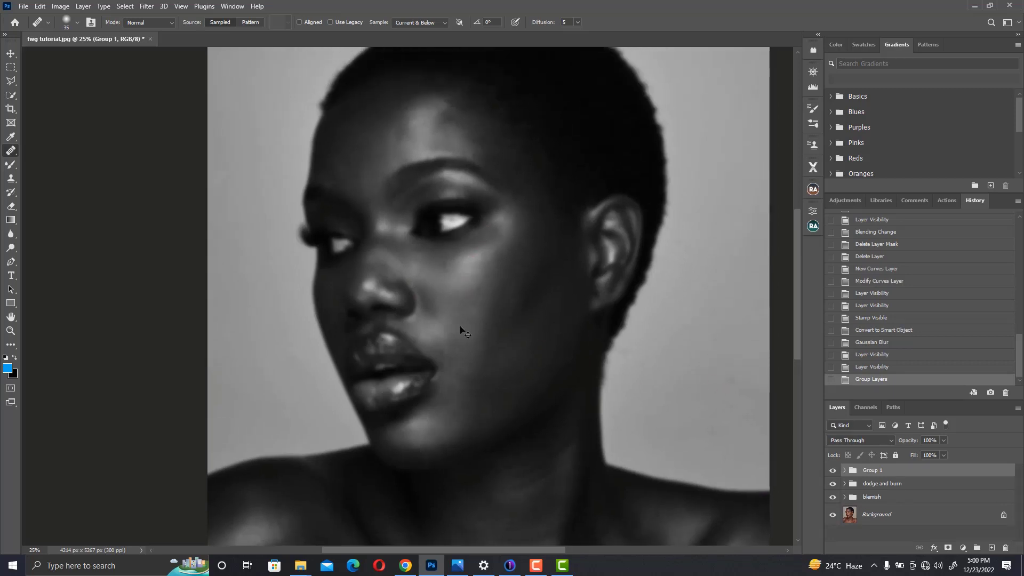
pyautogui.scroll(1, 463, 328)
pyautogui.scroll(2, 482, 252)
pyautogui.scroll(-2, 482, 235)
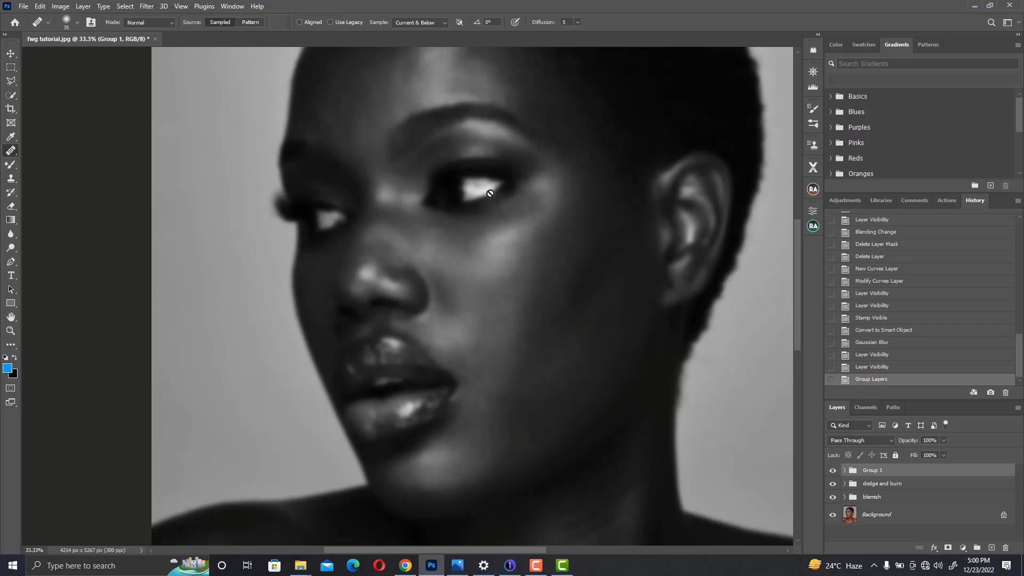
pyautogui.moveTo(482, 192); pyautogui.dragTo(482, 243)
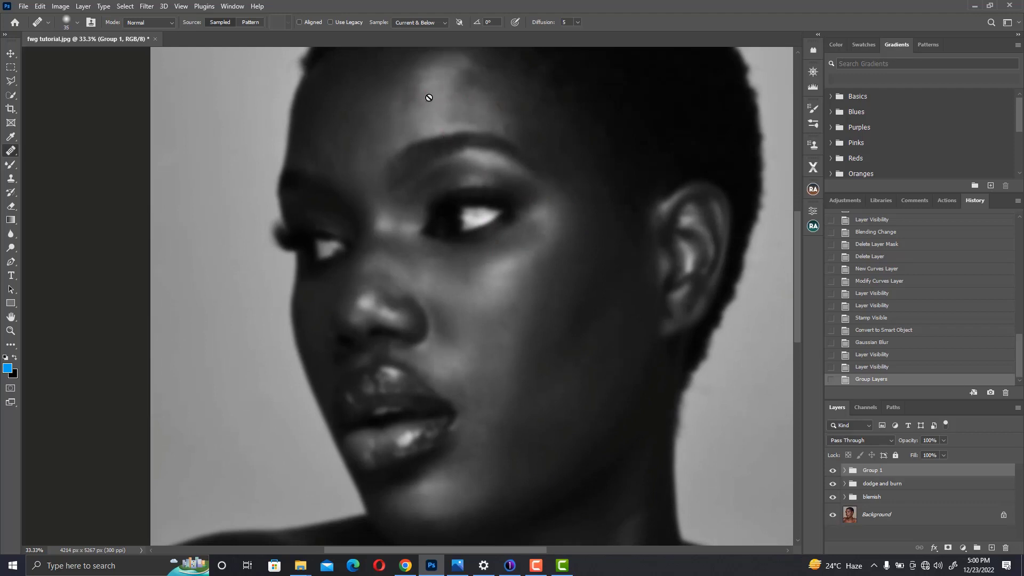
pyautogui.moveTo(411, 96); pyautogui.dragTo(468, 160)
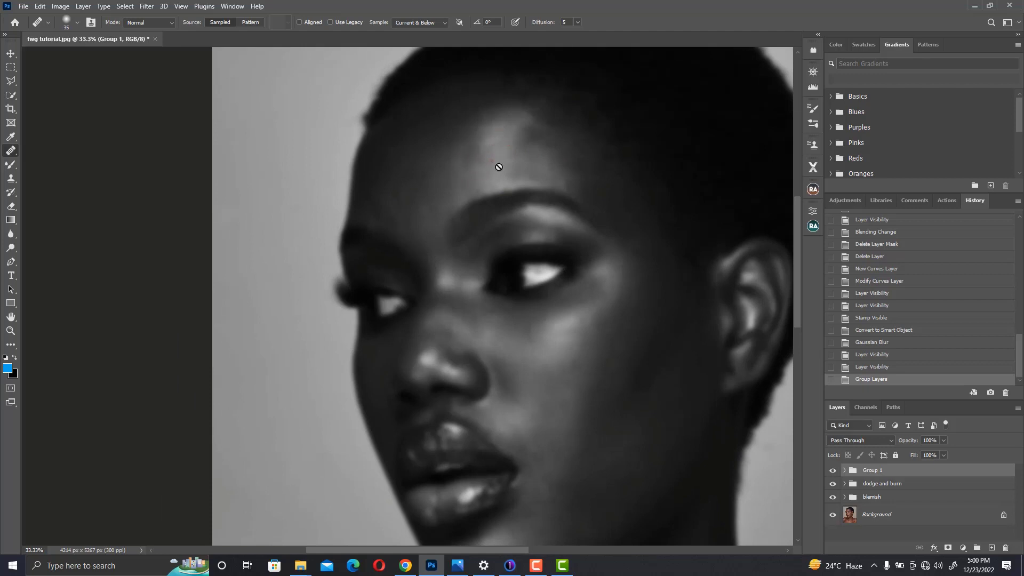
pyautogui.moveTo(476, 167); pyautogui.dragTo(465, 83)
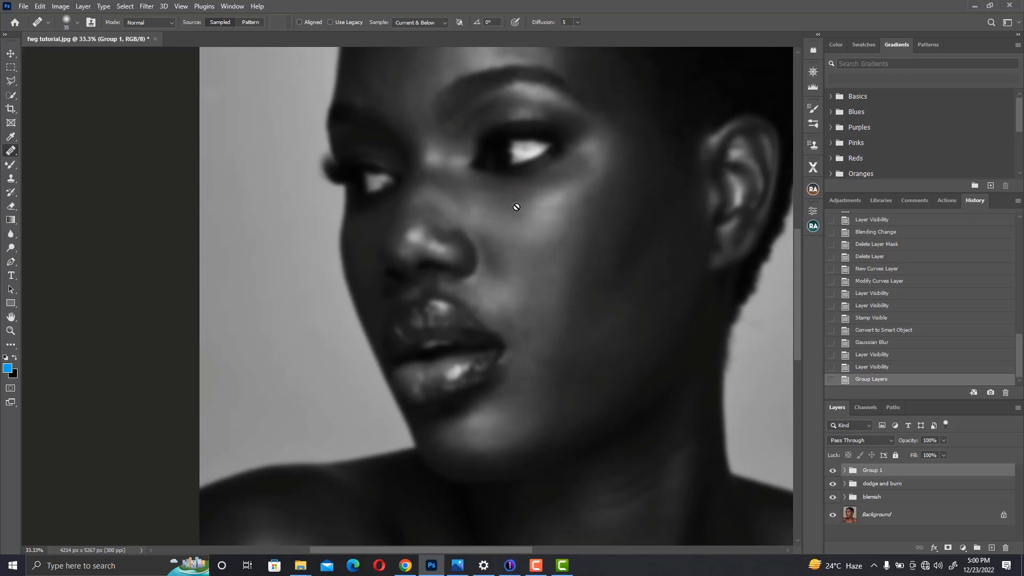
pyautogui.moveTo(552, 222); pyautogui.dragTo(547, 170)
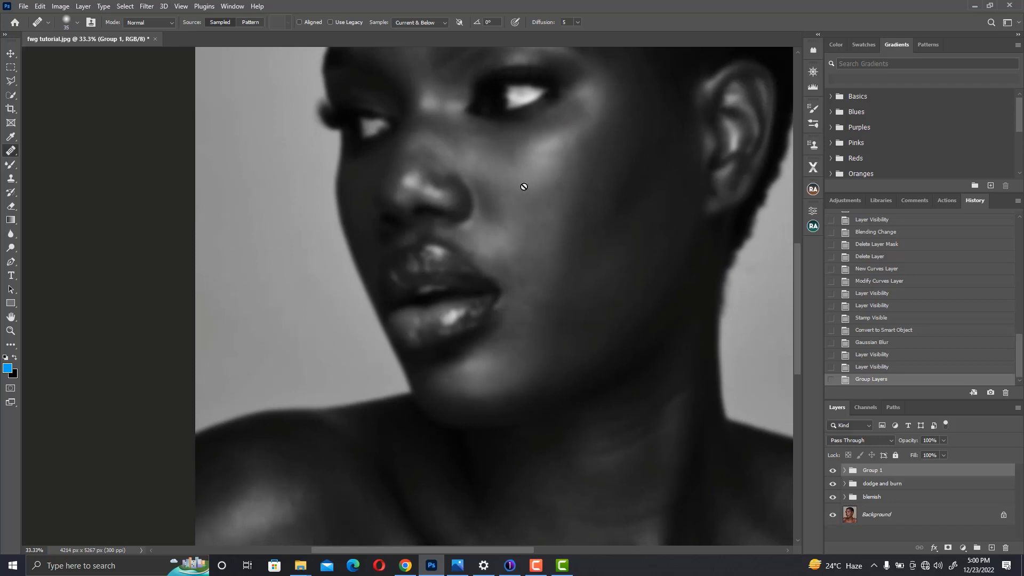
# Expand the dodge and burn group and select the dodge Curves layer's mask
pyautogui.click(844, 470)
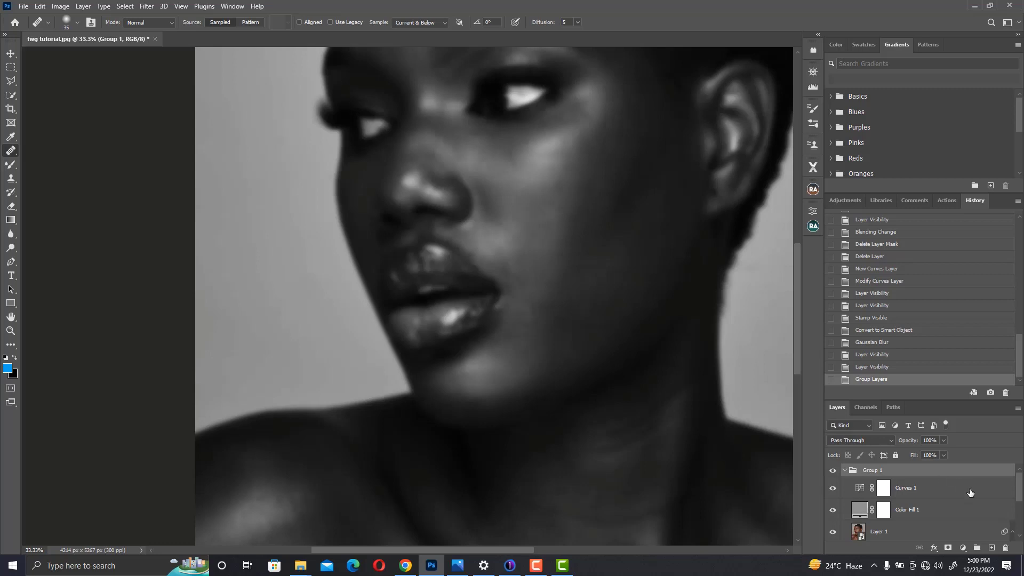
pyautogui.click(844, 471)
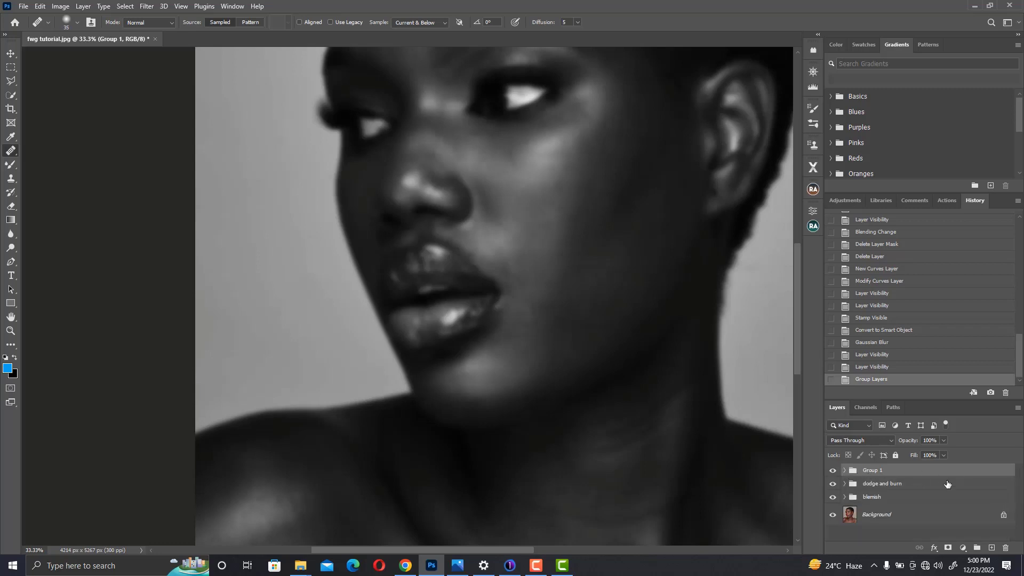
pyautogui.click(844, 483)
pyautogui.scroll(-1, 1012, 490)
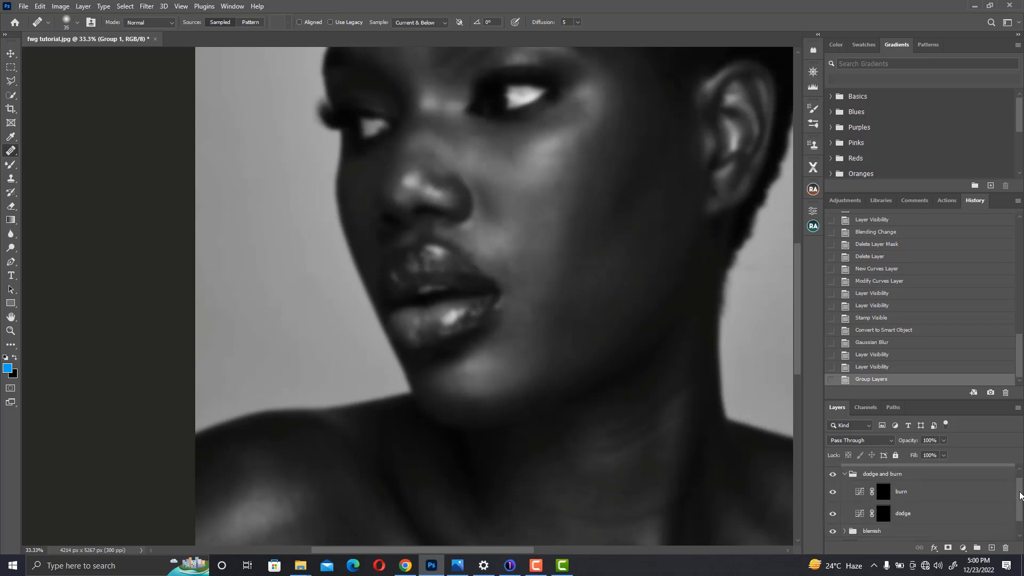
pyautogui.click(882, 504)
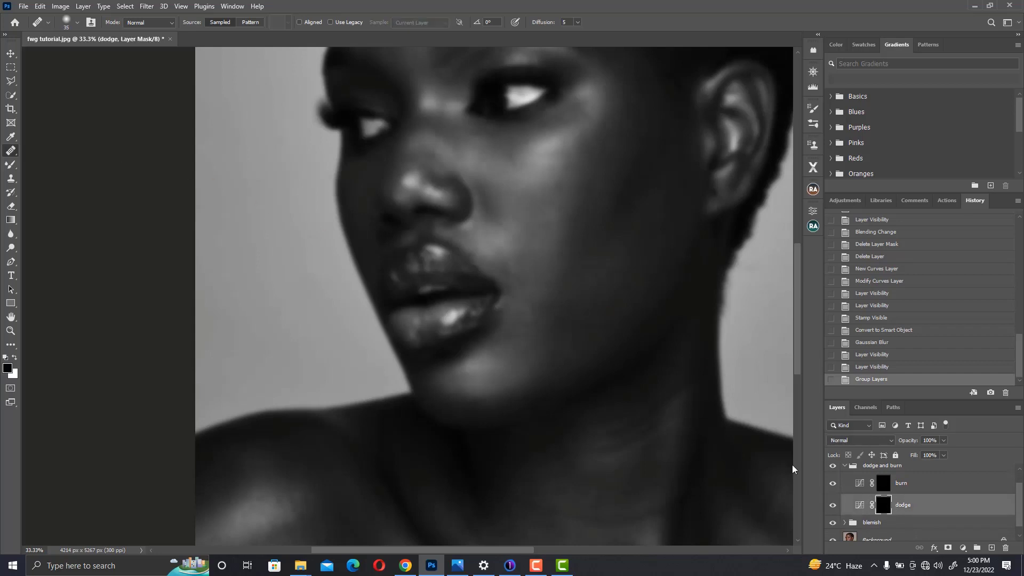
# Switch to the regular Brush tool and set its size to 300 px and its flow to 1%
pyautogui.click(11, 166)
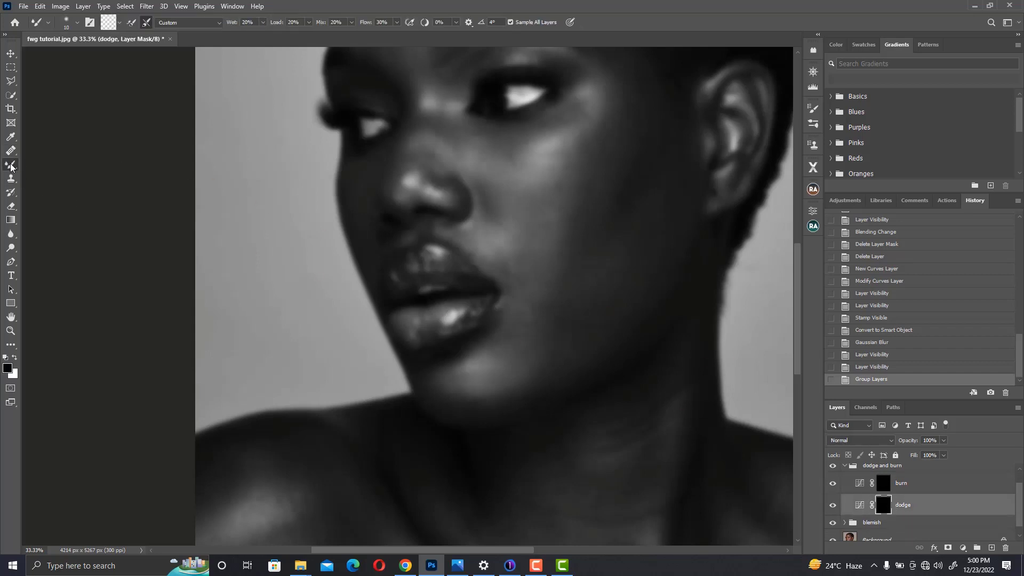
pyautogui.rightClick(11, 166)
pyautogui.click(53, 166)
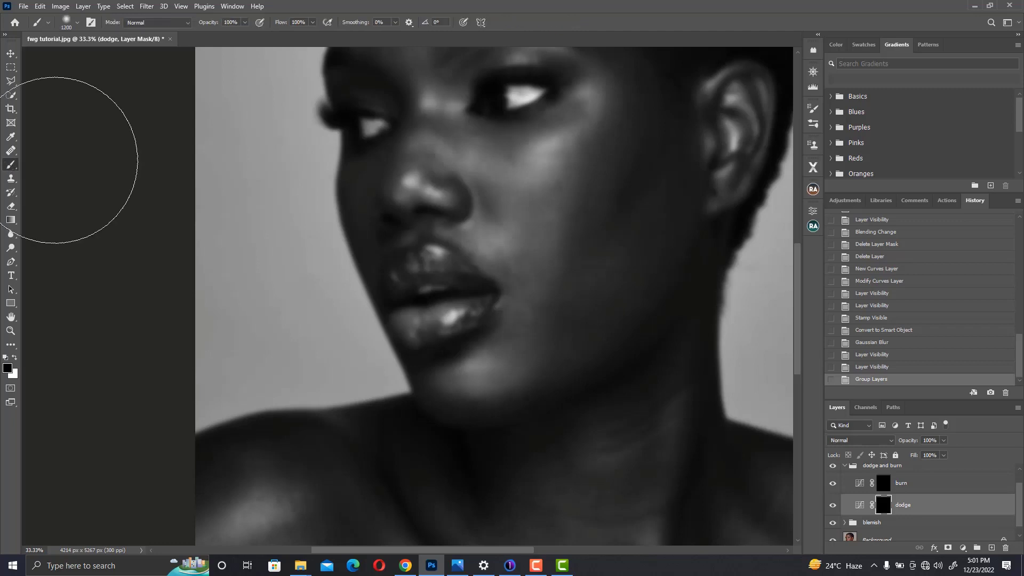
pyautogui.press('[')
pyautogui.press('[')
pyautogui.press('[')
pyautogui.press('[')
pyautogui.press('[')
pyautogui.press('[')
pyautogui.press('[')
pyautogui.press('[')
pyautogui.write('1')
# Browse the General Brushes presets and choose the Soft Round brush
pyautogui.click(78, 22)
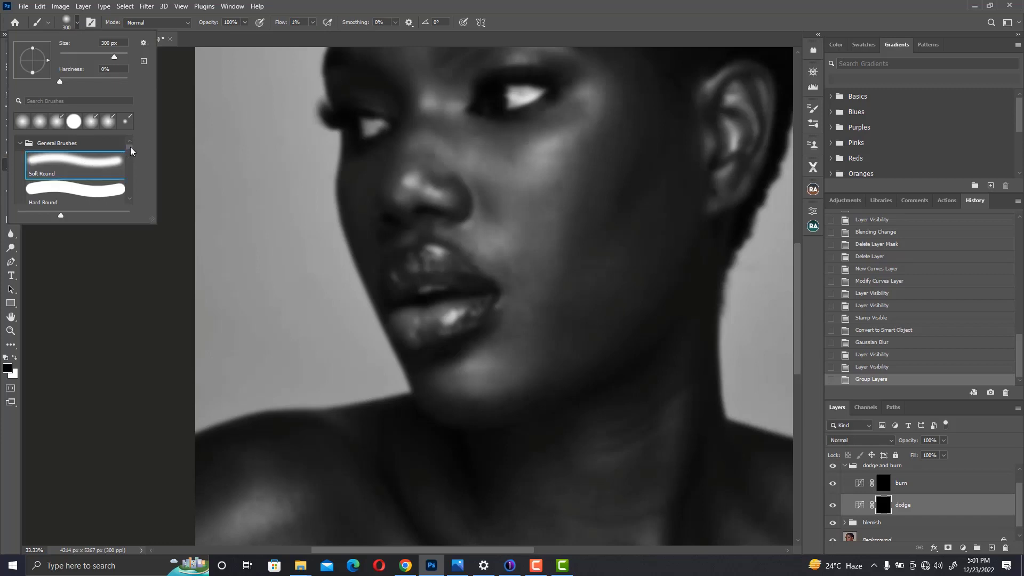
pyautogui.moveTo(130, 146); pyautogui.dragTo(129, 142)
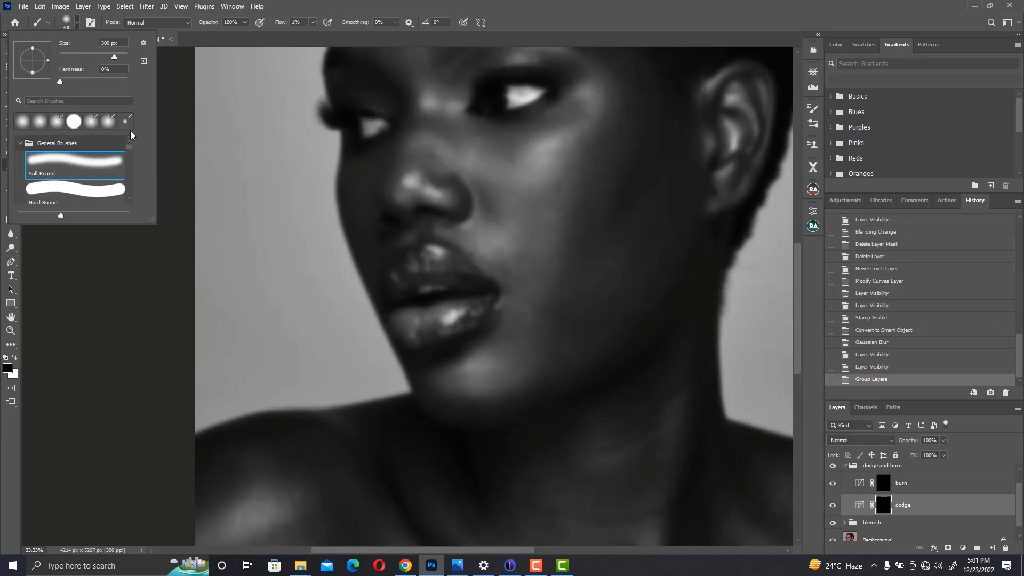
pyautogui.click(128, 200)
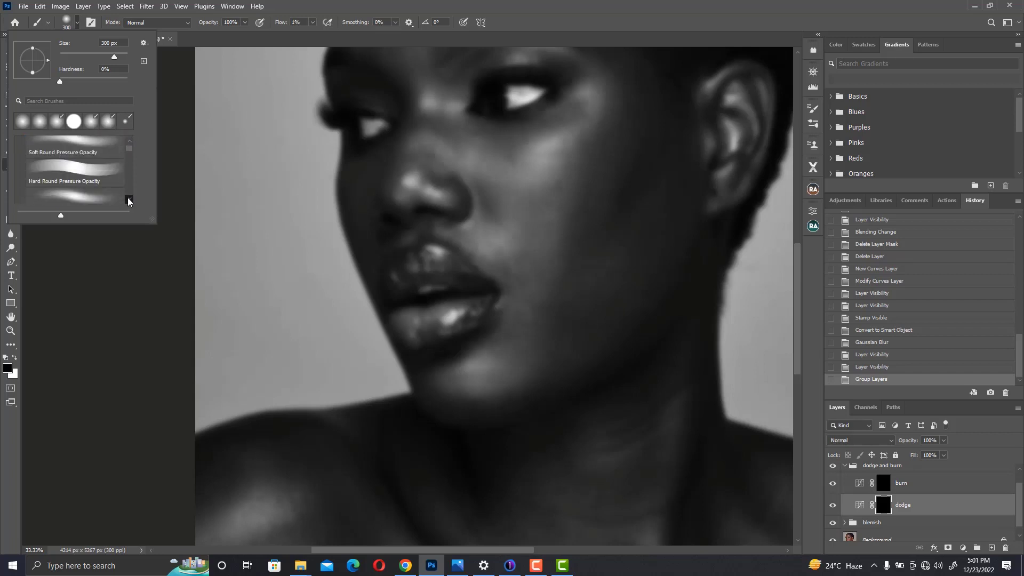
pyautogui.click(128, 200)
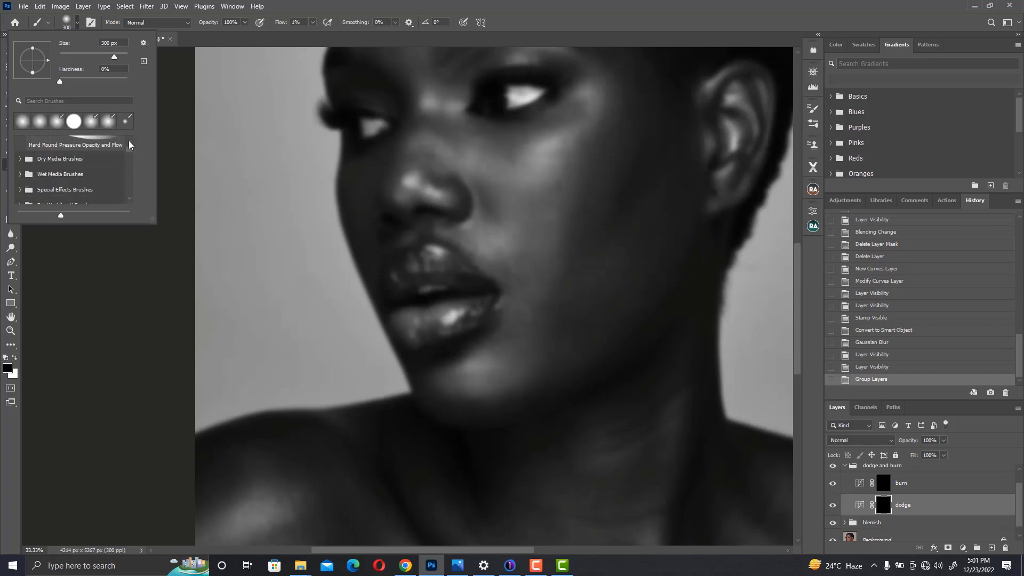
pyautogui.click(132, 139)
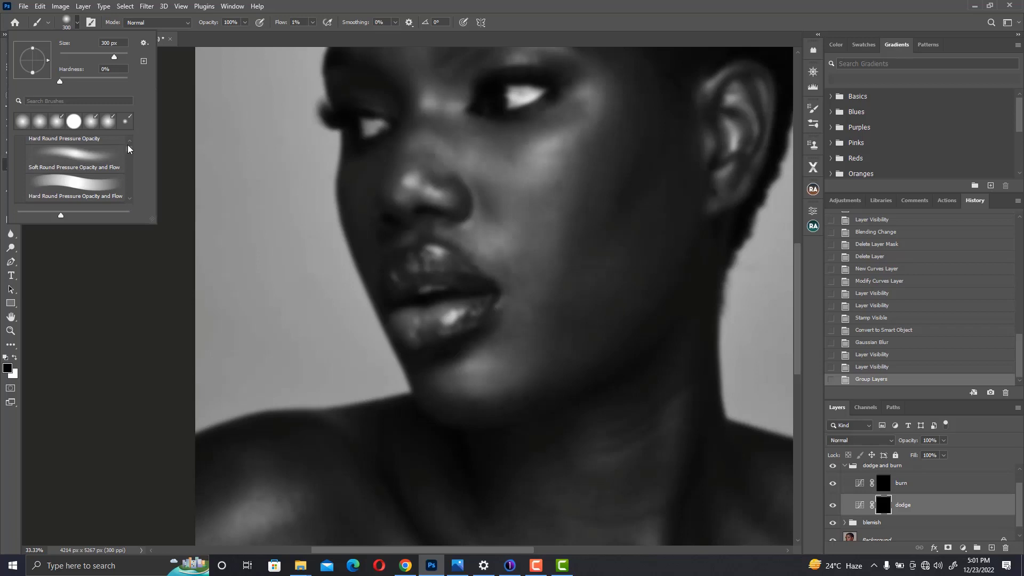
pyautogui.click(109, 156)
pyautogui.moveTo(128, 148); pyautogui.dragTo(130, 142)
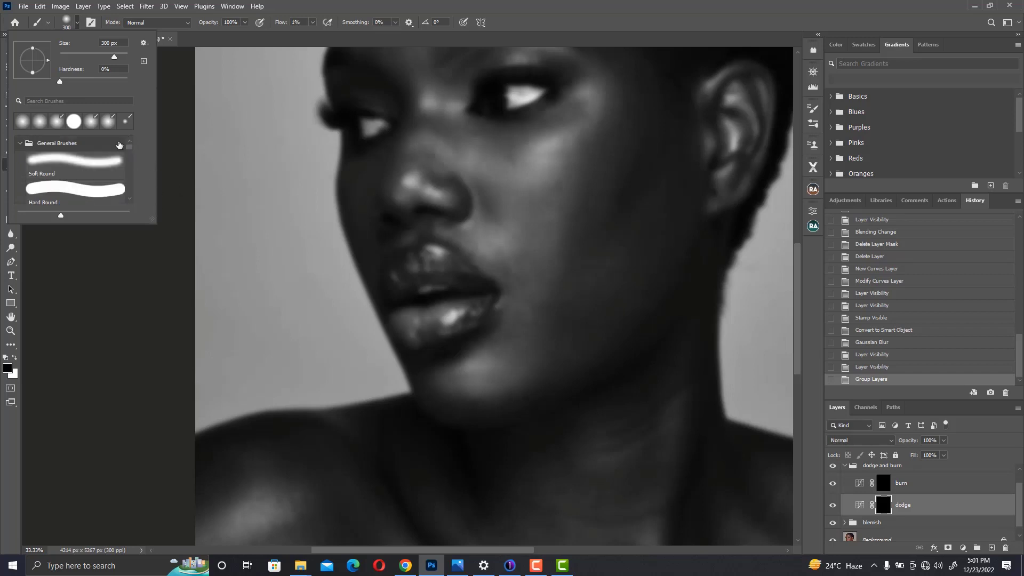
pyautogui.click(94, 163)
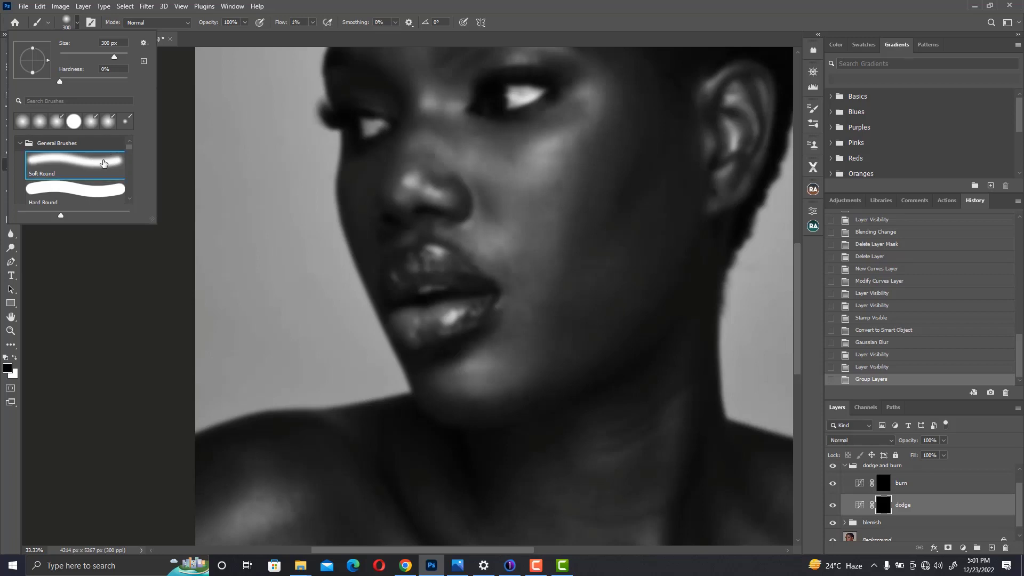
# Enable Transfer in the settings of the Soft Round brush
pyautogui.click(812, 111)
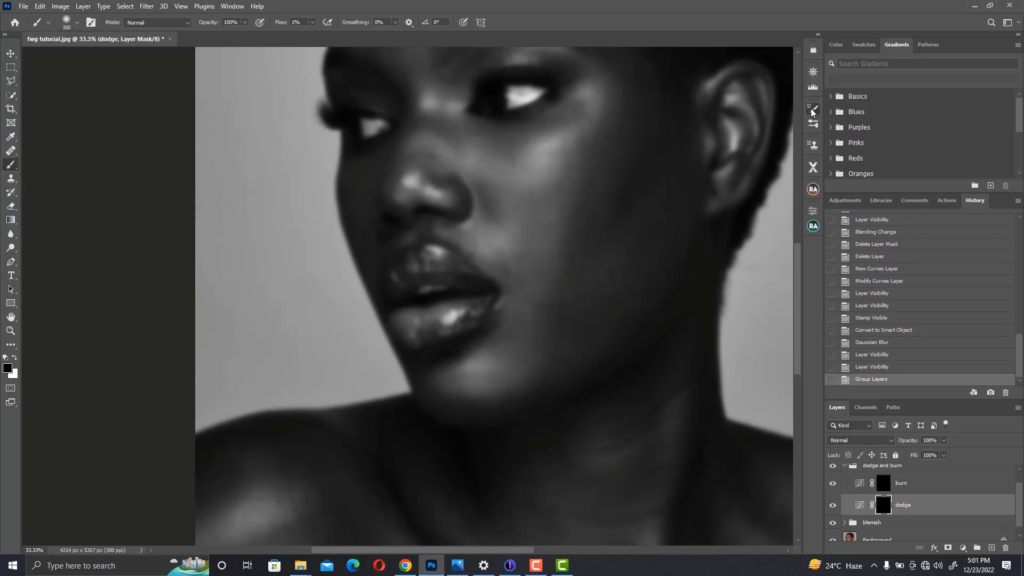
pyautogui.click(811, 124)
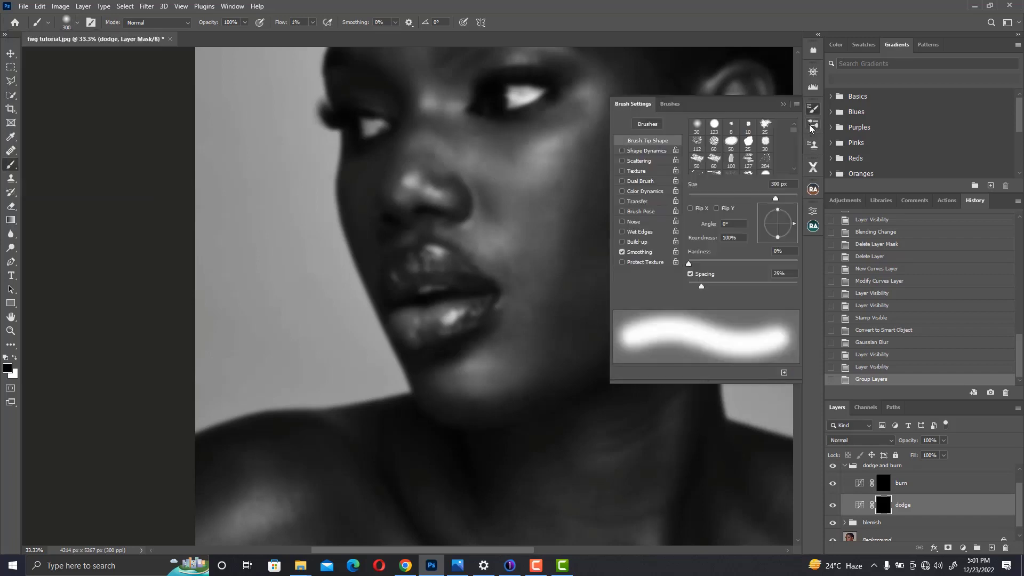
pyautogui.click(622, 201)
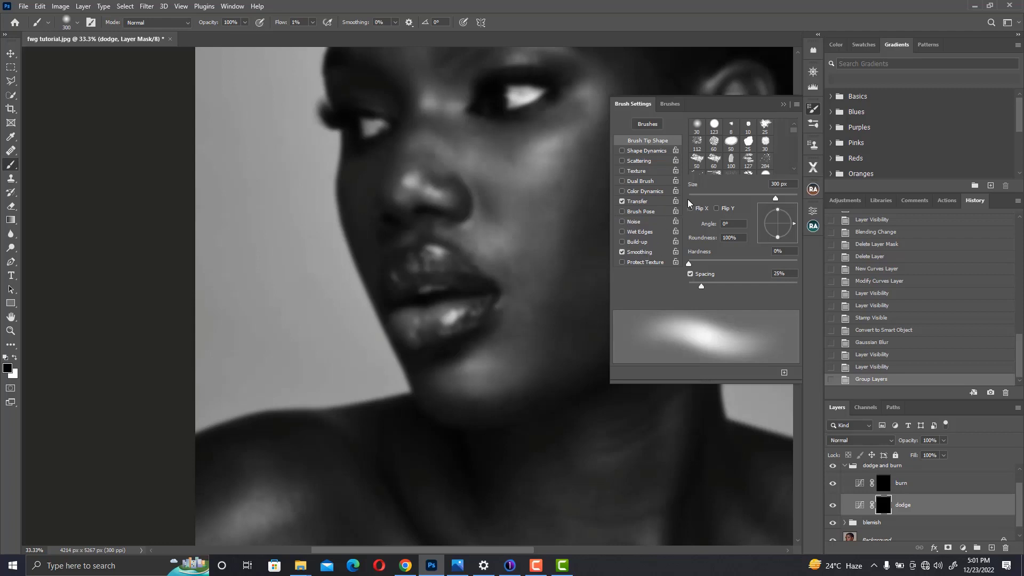
pyautogui.click(783, 103)
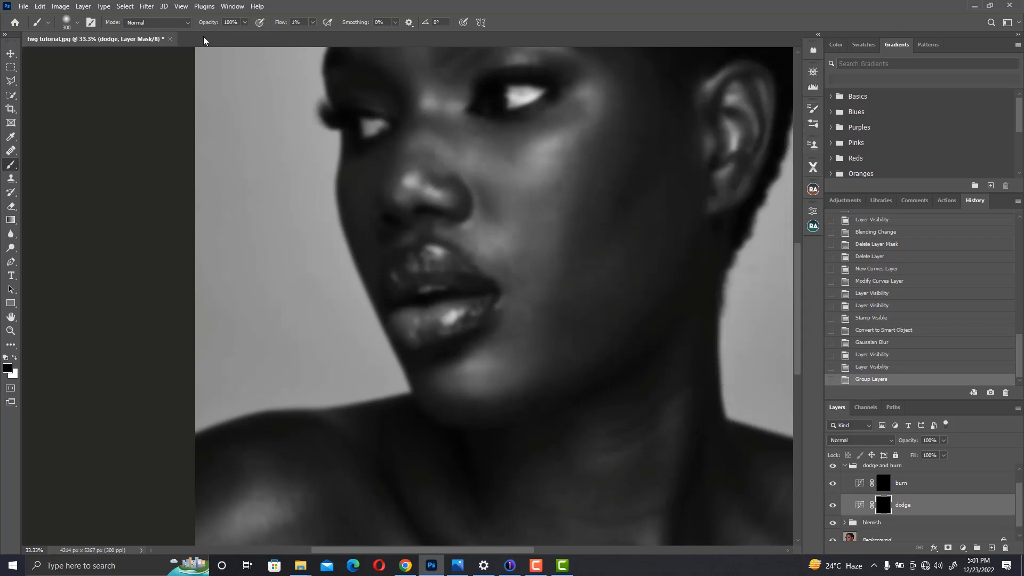
# Choose the Soft Round Pressure Opacity and Flow preset for the brush
pyautogui.click(70, 27)
pyautogui.click(129, 200)
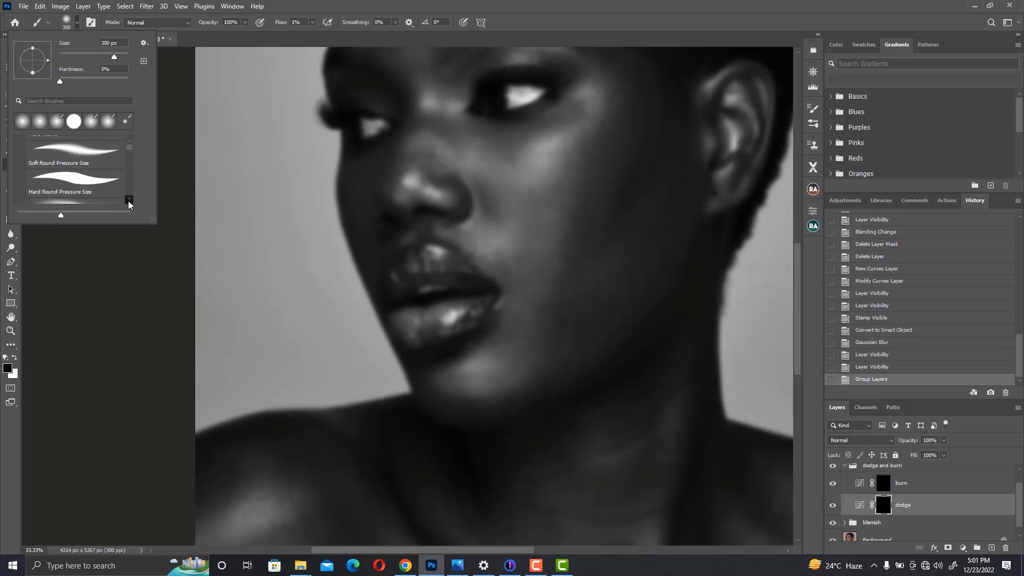
pyautogui.click(128, 202)
pyautogui.click(94, 181)
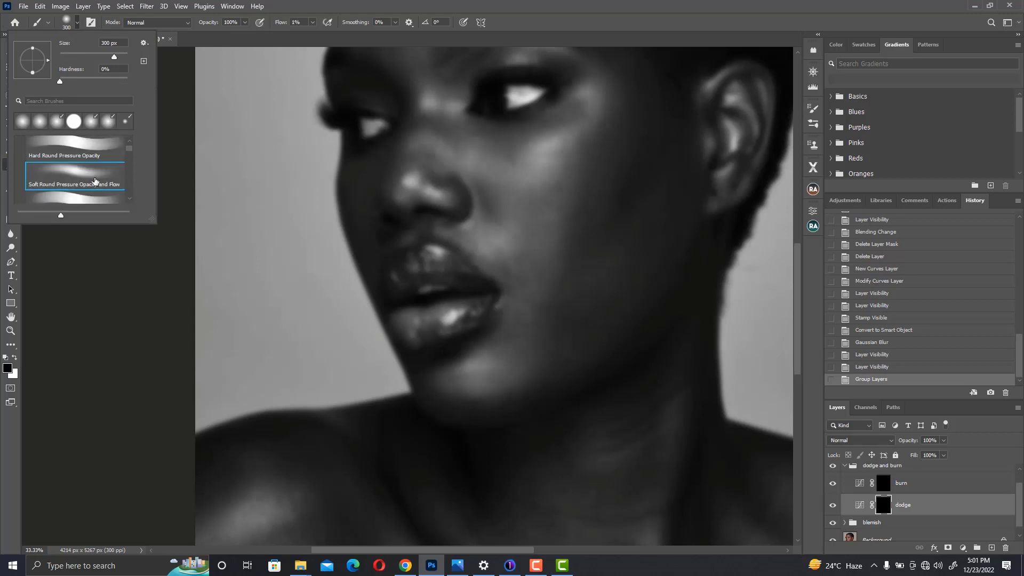
# Reduce the brush to 80 px and paint soft strokes on the dodge mask over uneven patches of the face
pyautogui.click(101, 273)
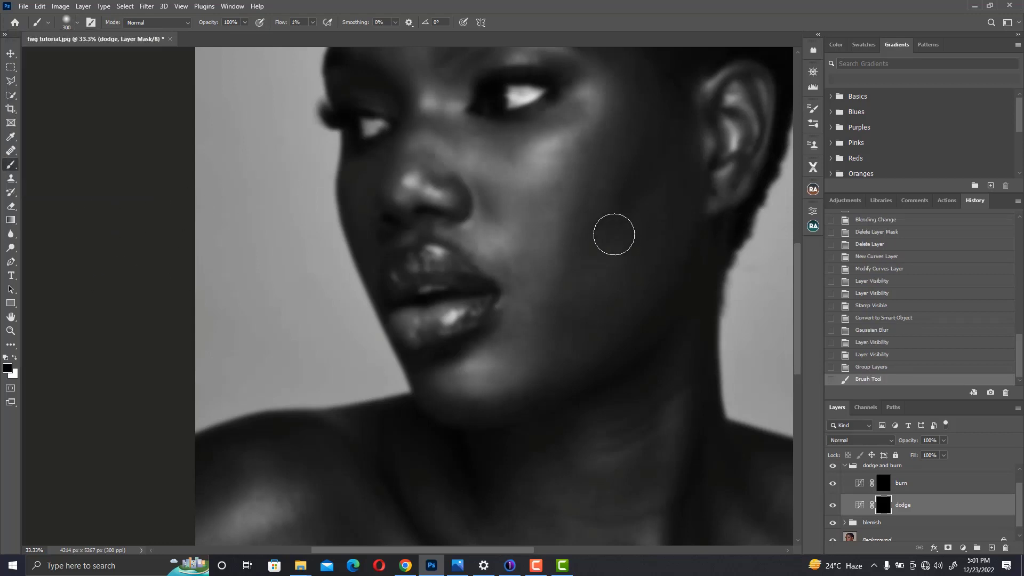
pyautogui.press('[')
pyautogui.press('[')
pyautogui.press('[')
pyautogui.press('[')
pyautogui.press('[')
pyautogui.press('[')
pyautogui.press('[')
pyautogui.press('[')
pyautogui.moveTo(794, 254); pyautogui.dragTo(798, 229)
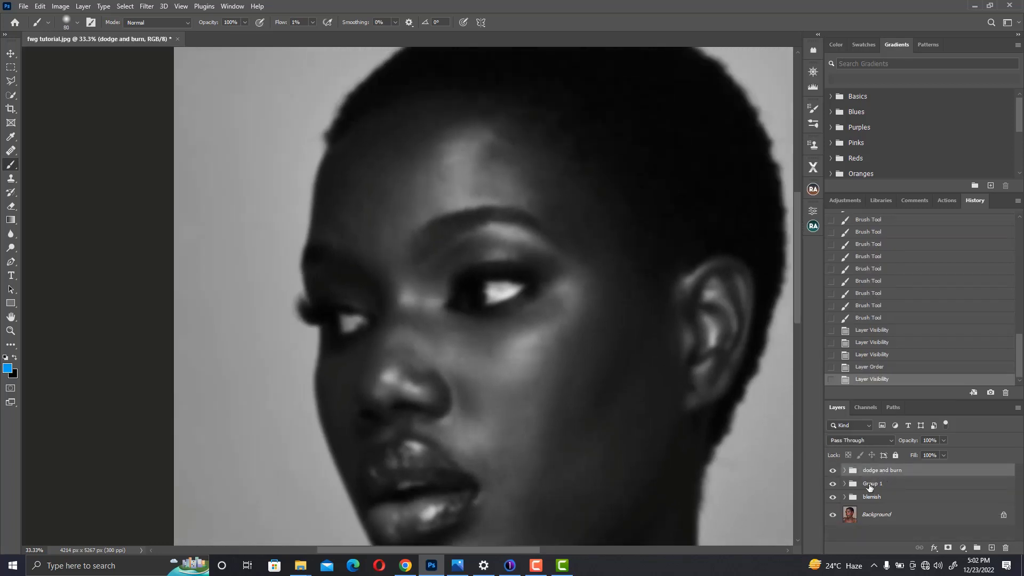
# Rename Group 1 as check
pyautogui.click(874, 484)
pyautogui.doubleClick(872, 483)
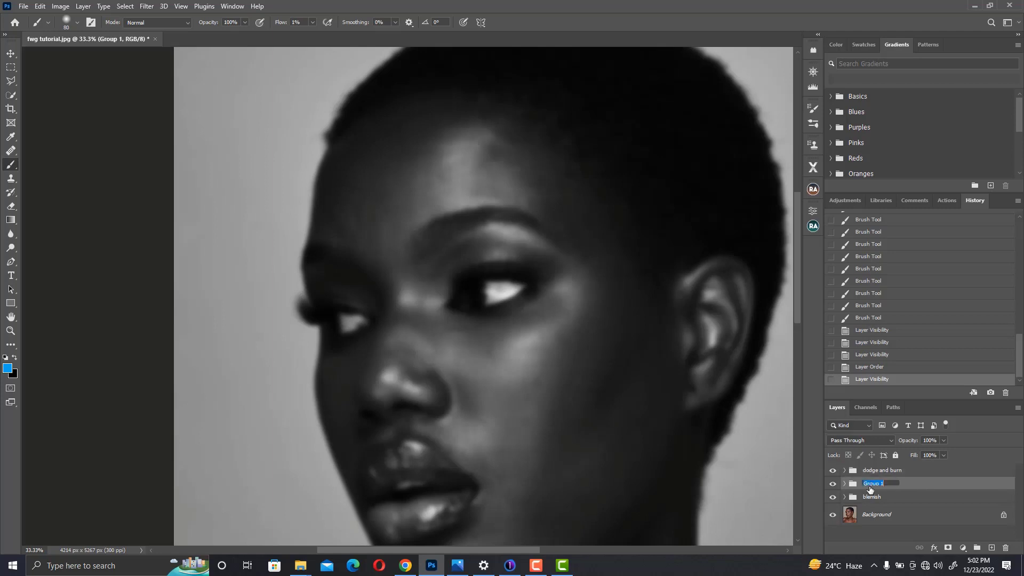
pyautogui.write('check')
pyautogui.press('Return')
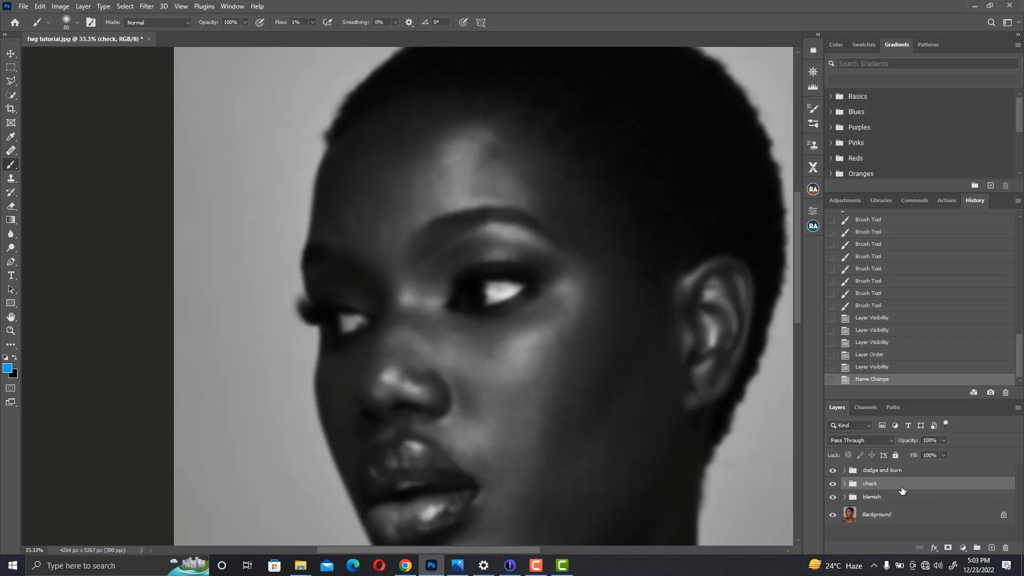
# Move the check group above the dodge and burn group and return it beneath that group
pyautogui.moveTo(900, 489)
pyautogui.mouseDown()
pyautogui.moveTo(916, 460)
pyautogui.moveTo(906, 468)
pyautogui.mouseUp()
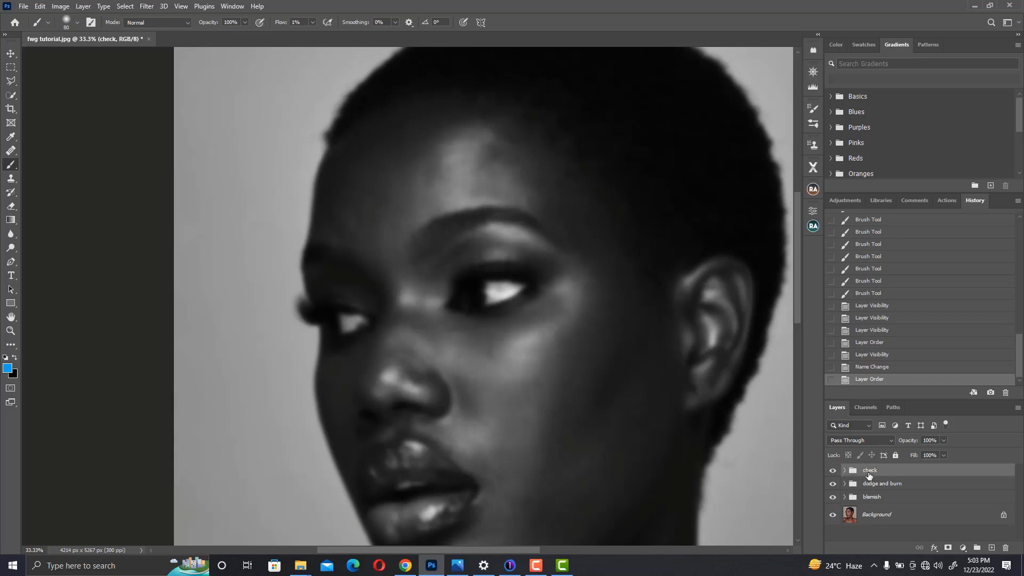
pyautogui.moveTo(883, 474); pyautogui.dragTo(887, 489)
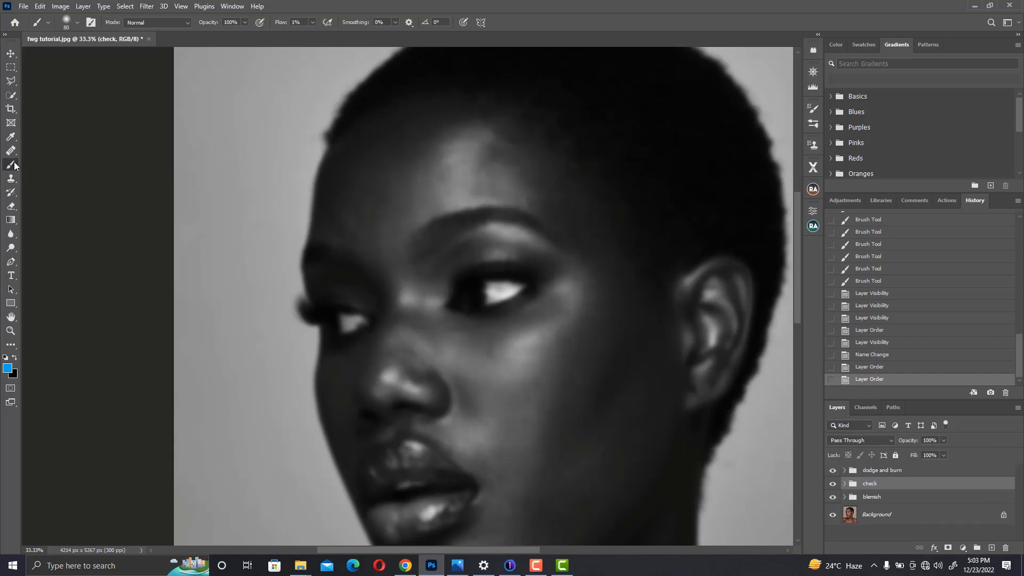
# Brush white on the dodge layer's mask to lighten the dark patches on the forehead, varying the brush size around 70 to 80 px
pyautogui.click(845, 471)
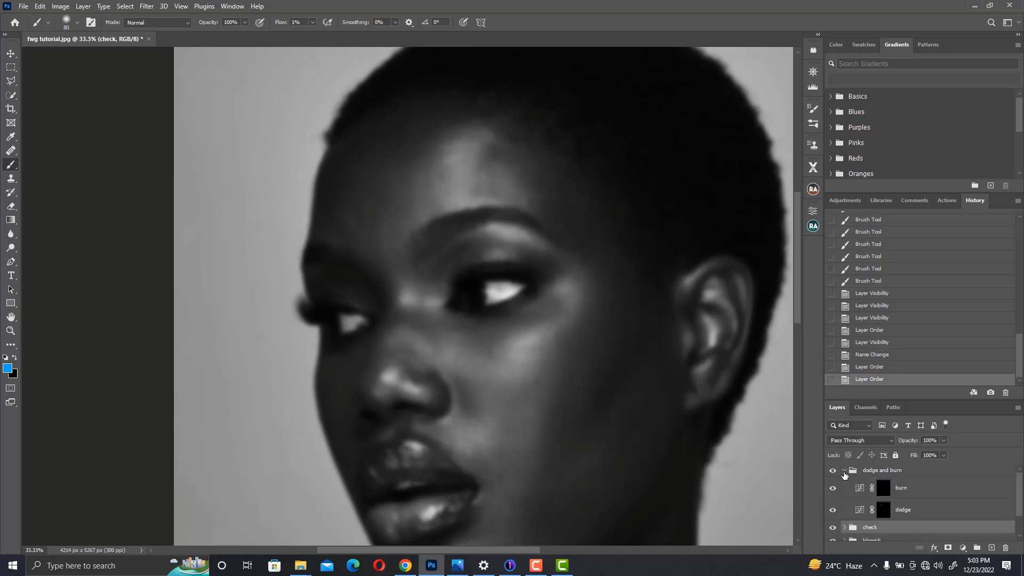
pyautogui.click(880, 512)
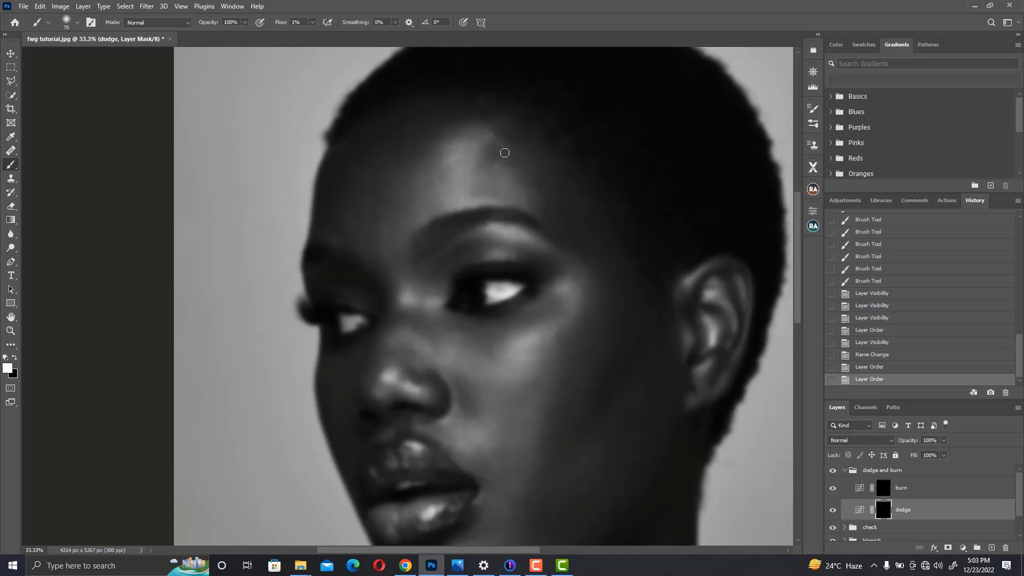
pyautogui.moveTo(494, 158)
pyautogui.mouseDown()
pyautogui.moveTo(512, 151)
pyautogui.moveTo(496, 149)
pyautogui.moveTo(497, 160)
pyautogui.mouseUp()
pyautogui.press(']')
pyautogui.press(']')
pyautogui.moveTo(497, 159)
pyautogui.mouseDown()
pyautogui.moveTo(491, 151)
pyautogui.moveTo(482, 166)
pyautogui.moveTo(493, 146)
pyautogui.mouseUp()
pyautogui.press('[')
pyautogui.press('[')
pyautogui.press(']')
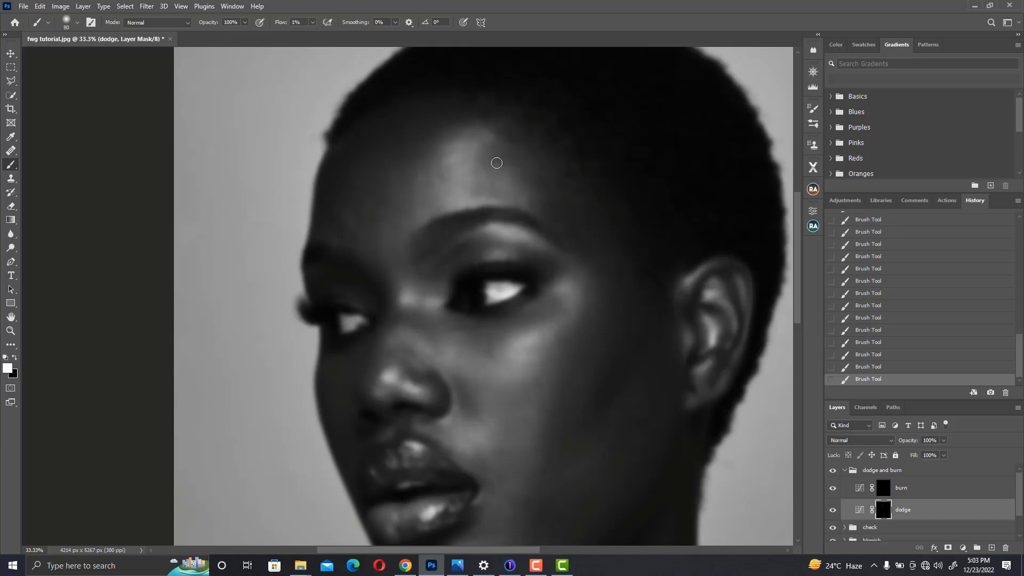
pyautogui.press('[')
pyautogui.press('[')
pyautogui.press(']')
pyautogui.press(']')
pyautogui.press('[')
pyautogui.press(']')
pyautogui.press('[')
pyautogui.press(']')
pyautogui.press('[')
pyautogui.press(']')
pyautogui.press(']')
pyautogui.press('[')
# Lighten the uneven dark patches on the near cheek with the dodge mask, resizing the brush to fit each patch
pyautogui.moveTo(467, 302); pyautogui.dragTo(476, 188)
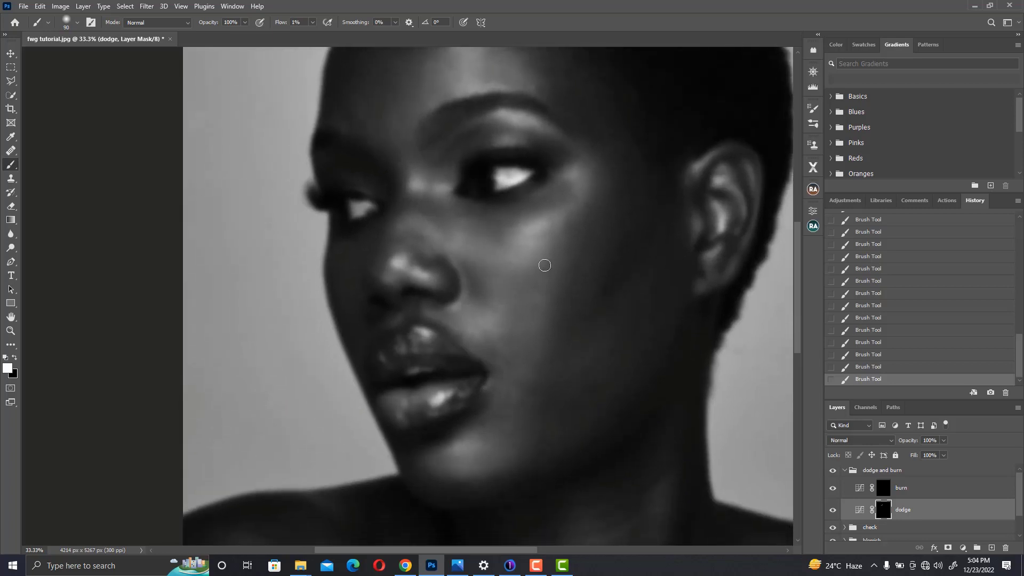
pyautogui.press('[')
pyautogui.press('[')
pyautogui.press(']')
pyautogui.press(']')
pyautogui.press(']')
pyautogui.press(']')
pyautogui.press('[')
pyautogui.press('[')
pyautogui.press(']')
pyautogui.press(']')
pyautogui.press('[')
pyautogui.press('[')
pyautogui.press(']')
pyautogui.press(']')
pyautogui.press('[')
pyautogui.press(']')
pyautogui.press(']')
# Dodge the dark areas around the corner of the mouth and the chin, enlarging the brush for the broader patches
pyautogui.scroll(-3, 501, 336)
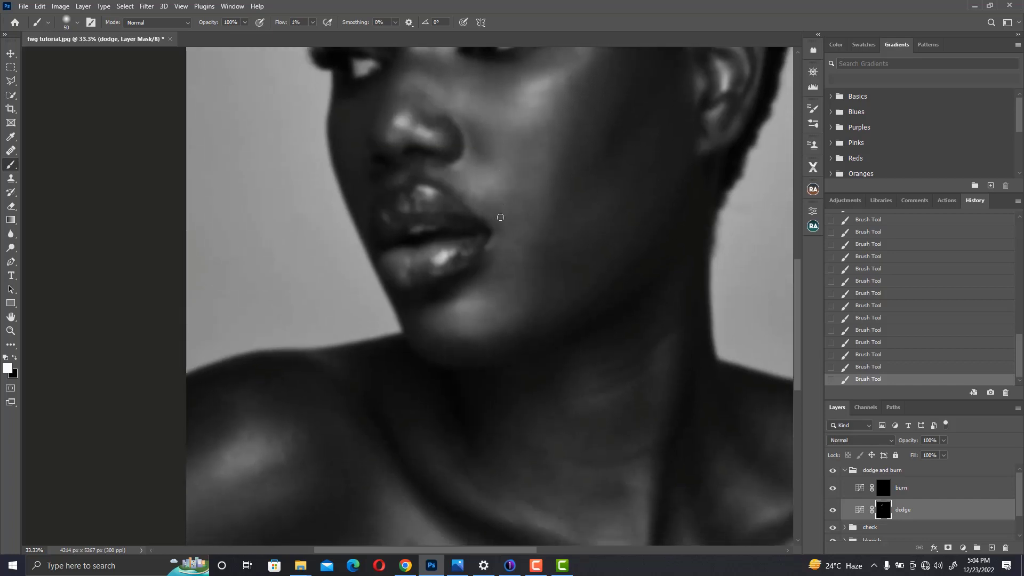
pyautogui.press(']')
pyautogui.press(']')
pyautogui.press(']')
pyautogui.press(']')
pyautogui.press(']')
# Darken bright patches beside the mouth on the burn mask, and lighten the shadow below the lips on the dodge mask
pyautogui.click(880, 483)
pyautogui.press('[')
pyautogui.press('[')
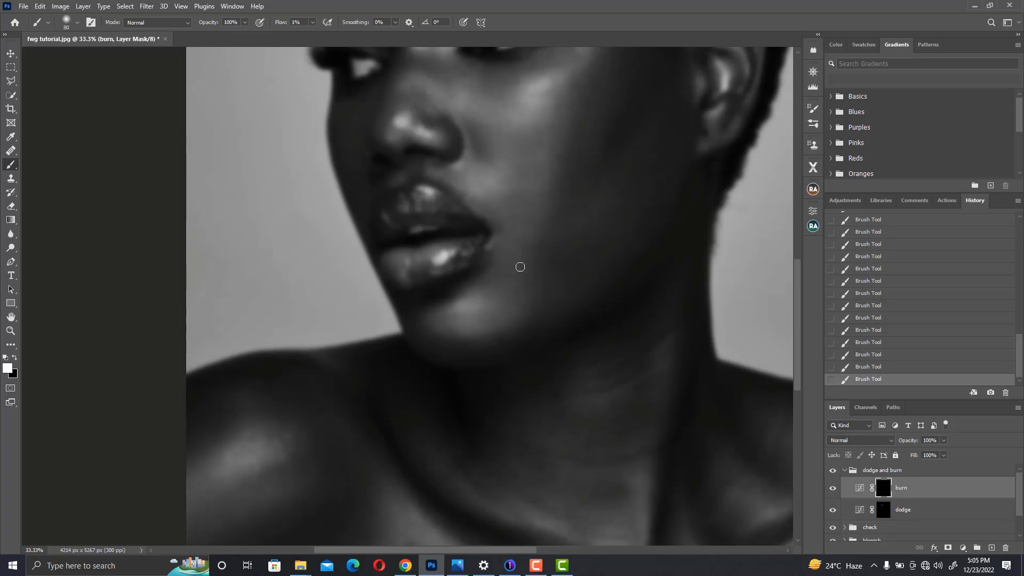
pyautogui.press('[')
pyautogui.press(']')
pyautogui.click(885, 508)
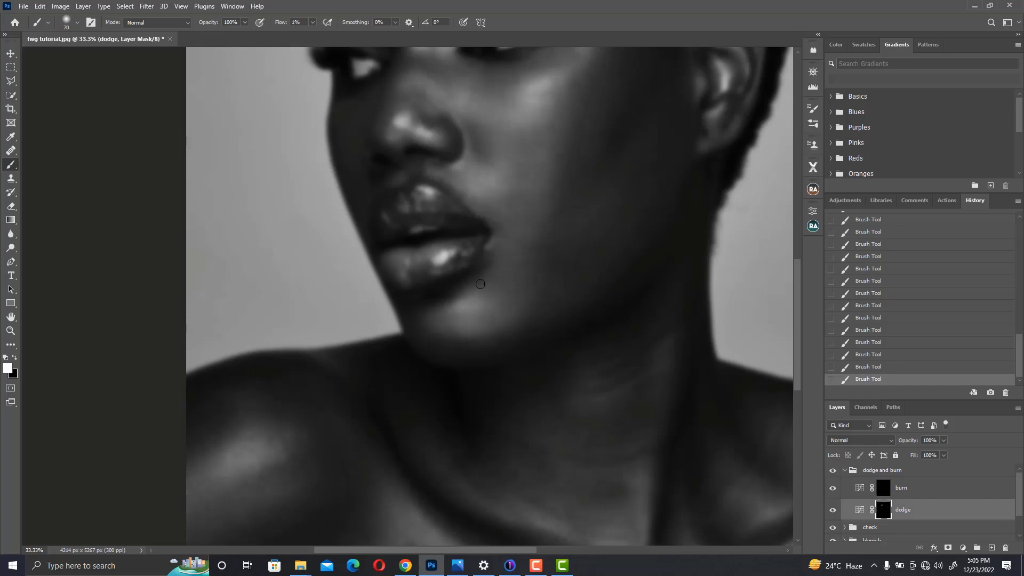
pyautogui.moveTo(531, 201); pyautogui.dragTo(509, 252)
# Burn the small bright spots between the mouth corner and the cheek with a smaller brush on the burn mask
pyautogui.click(882, 487)
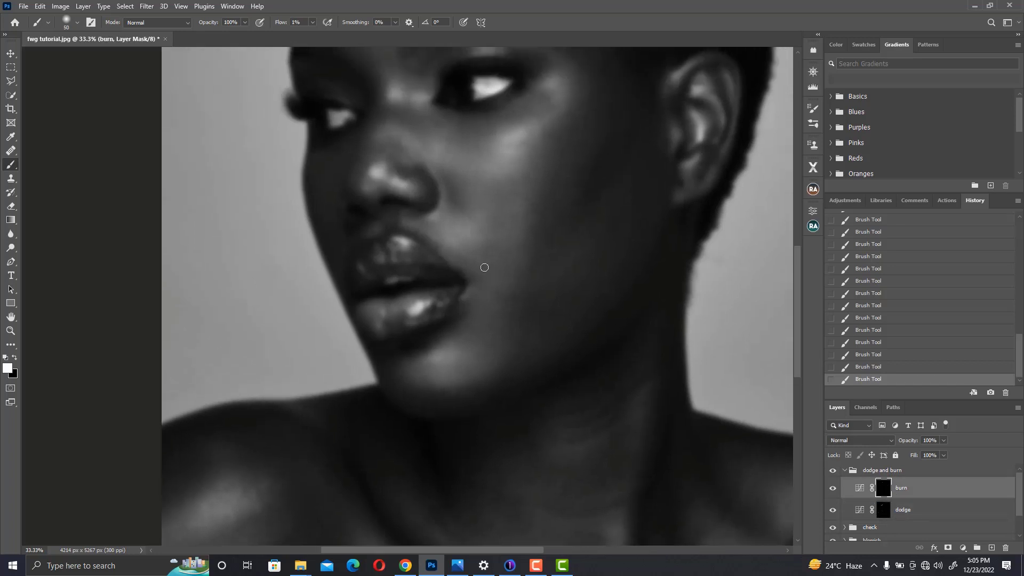
pyautogui.press('[')
pyautogui.press('[')
pyautogui.press('[')
pyautogui.press(']')
pyautogui.press('[')
# Dodge the dark patches near the outer corner of the eye and the upper cheek on the dodge mask
pyautogui.click(883, 509)
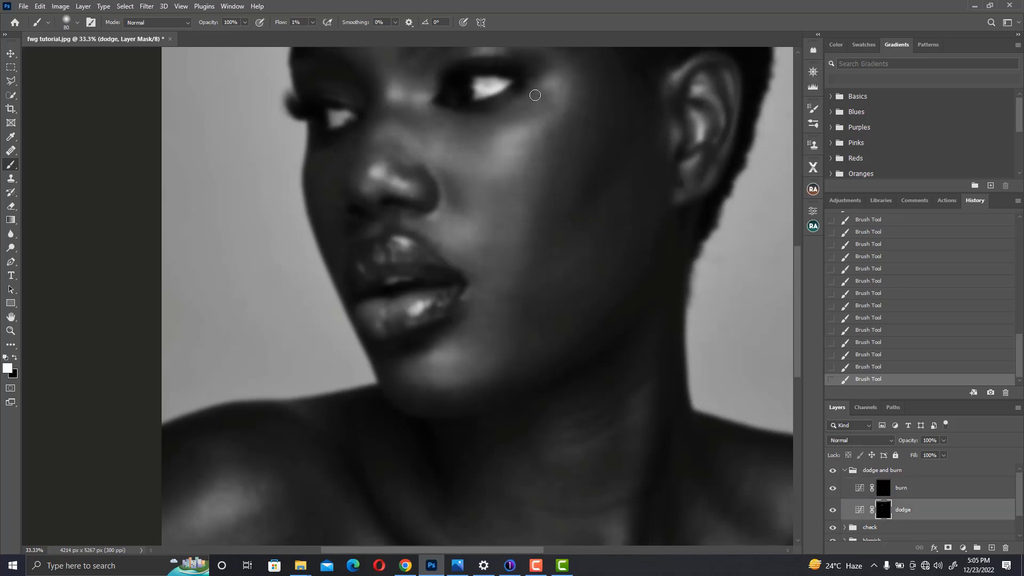
pyautogui.press(']')
pyautogui.press('[')
pyautogui.press('[')
pyautogui.press('[')
# Add a Curves layer above Curves 1 in the check group, raise its midtones, and compare the view with Curves 1 off and on
pyautogui.scroll(-1, 1020, 492)
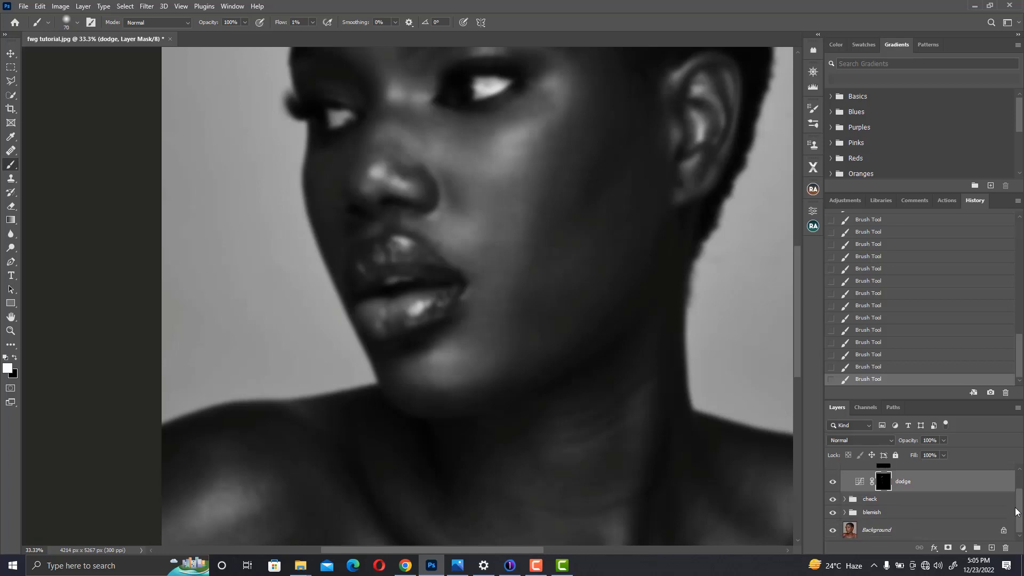
pyautogui.click(844, 498)
pyautogui.scroll(-2, 1012, 496)
pyautogui.doubleClick(860, 479)
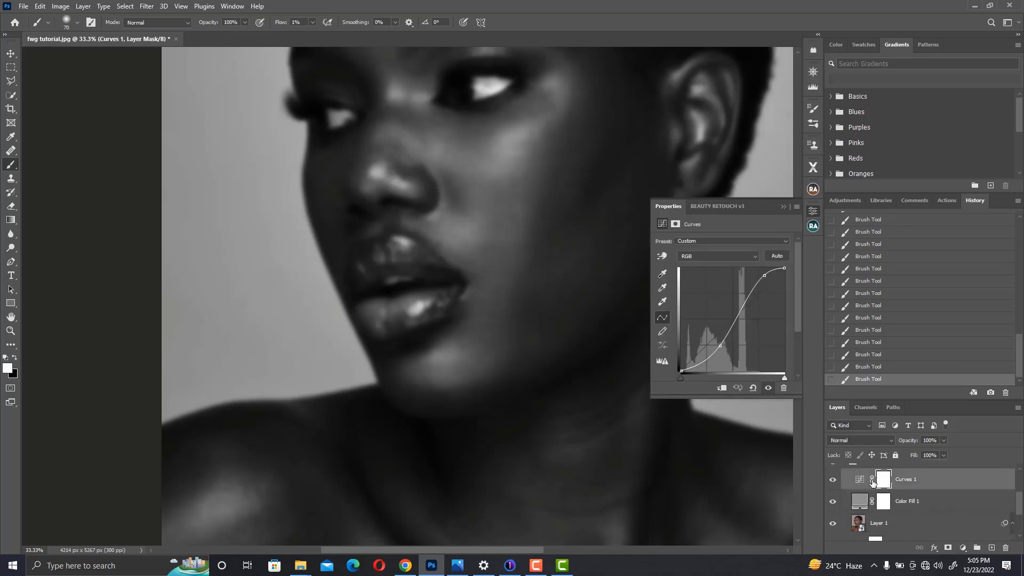
pyautogui.click(963, 550)
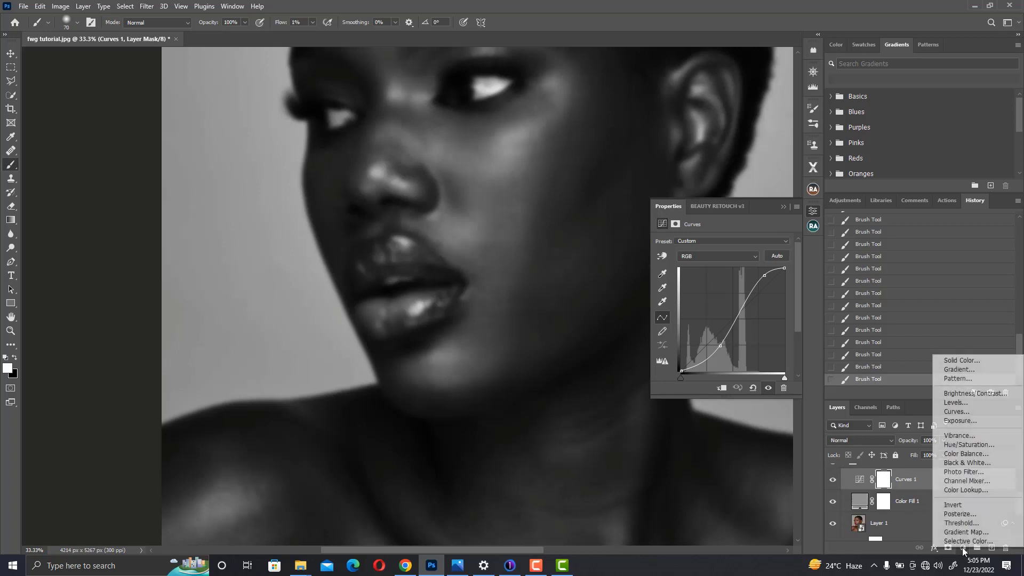
pyautogui.click(964, 413)
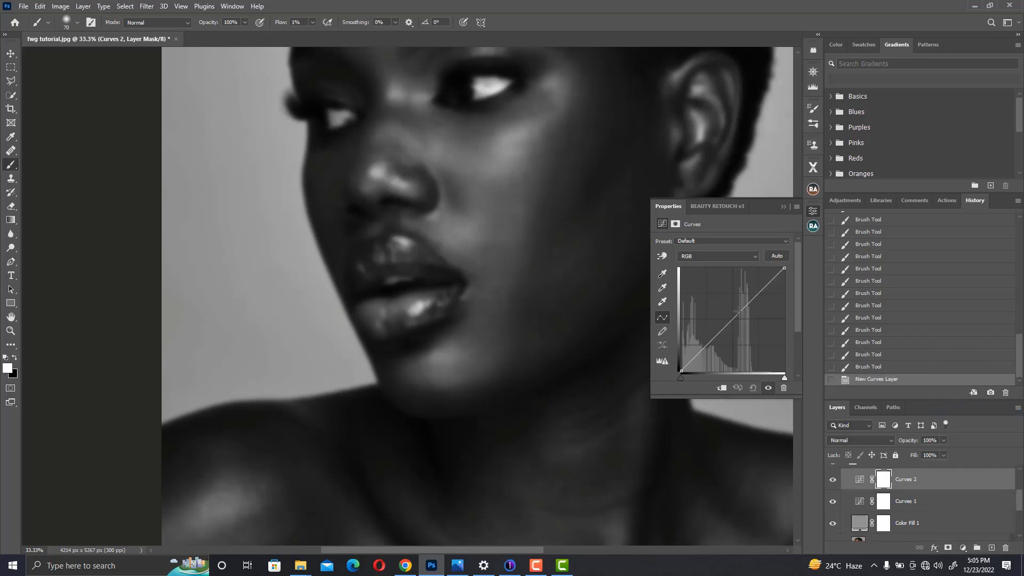
pyautogui.moveTo(737, 312); pyautogui.dragTo(725, 291)
pyautogui.click(782, 206)
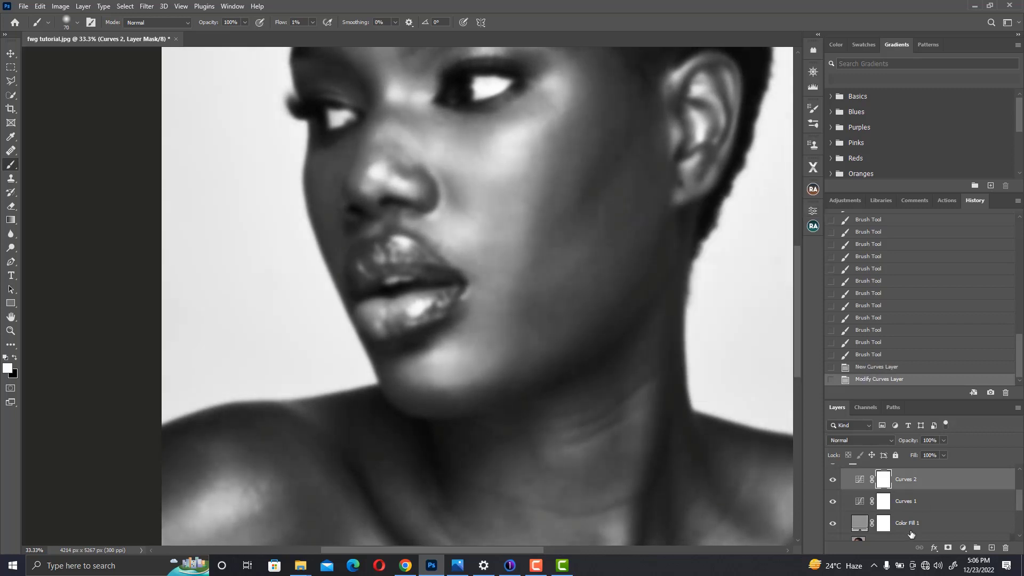
pyautogui.click(833, 501)
pyautogui.click(832, 501)
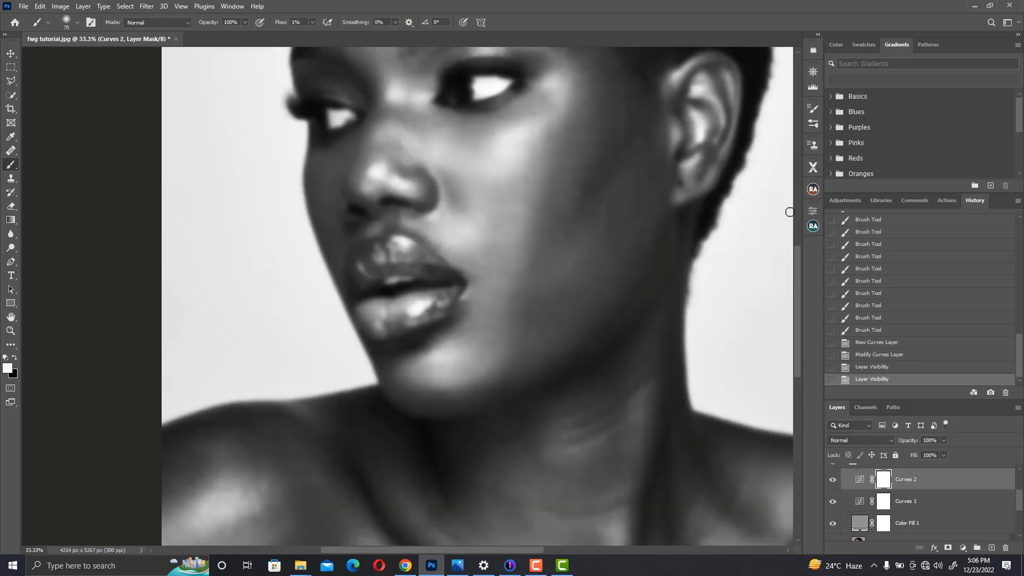
# Return to the dodge mask and lighten the dark patches on the lower cheek with short brush strokes
pyautogui.moveTo(1018, 499); pyautogui.dragTo(1019, 477)
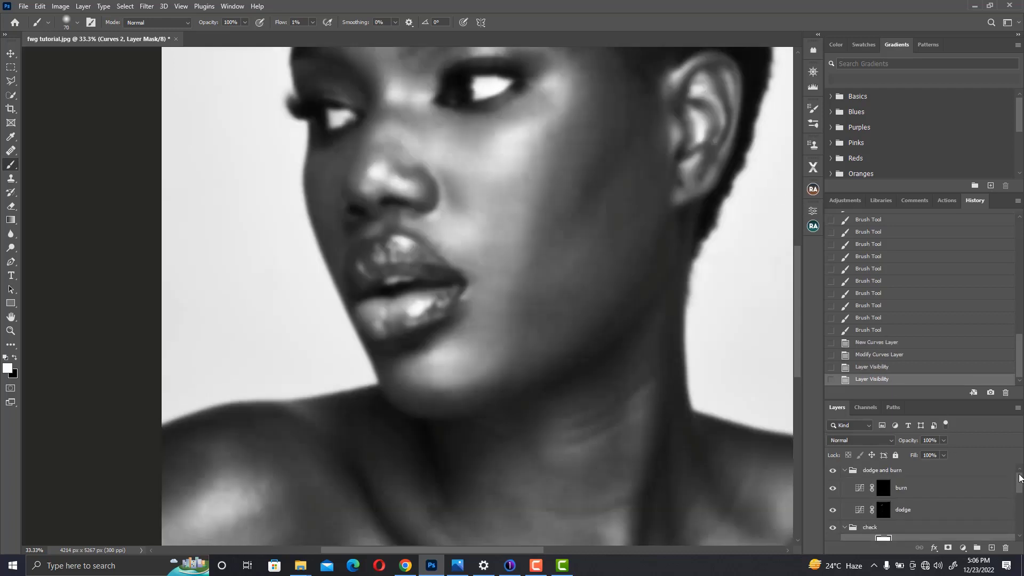
pyautogui.click(868, 501)
pyautogui.press('[')
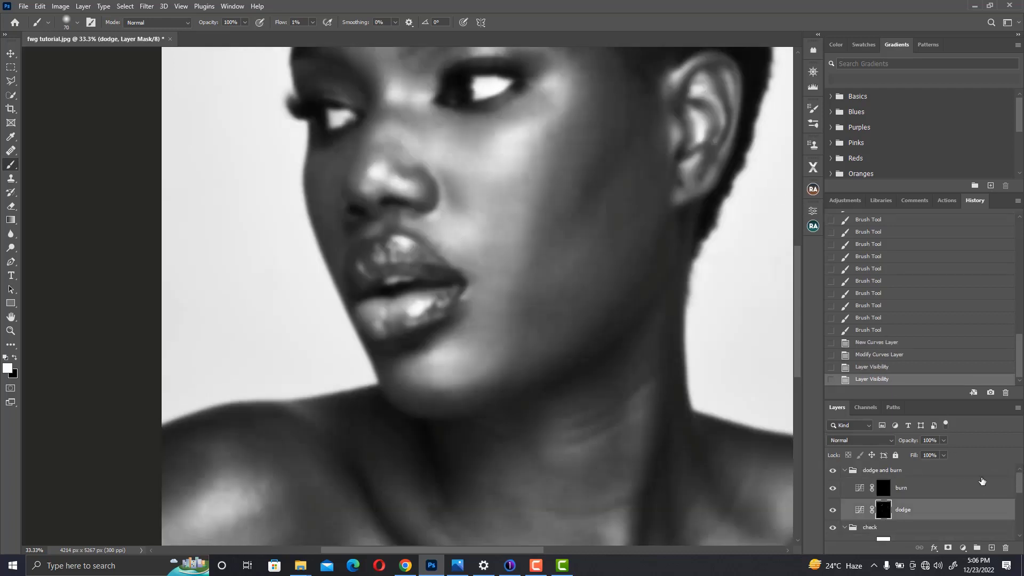
pyautogui.press('[')
pyautogui.moveTo(535, 311)
pyautogui.mouseDown()
pyautogui.moveTo(528, 317)
pyautogui.moveTo(540, 317)
pyautogui.mouseUp()
pyautogui.moveTo(541, 317)
pyautogui.mouseDown()
pyautogui.moveTo(537, 336)
pyautogui.moveTo(553, 320)
pyautogui.moveTo(527, 310)
pyautogui.moveTo(537, 297)
pyautogui.moveTo(553, 317)
pyautogui.moveTo(546, 324)
pyautogui.moveTo(528, 308)
pyautogui.moveTo(535, 297)
pyautogui.moveTo(547, 315)
pyautogui.mouseUp()
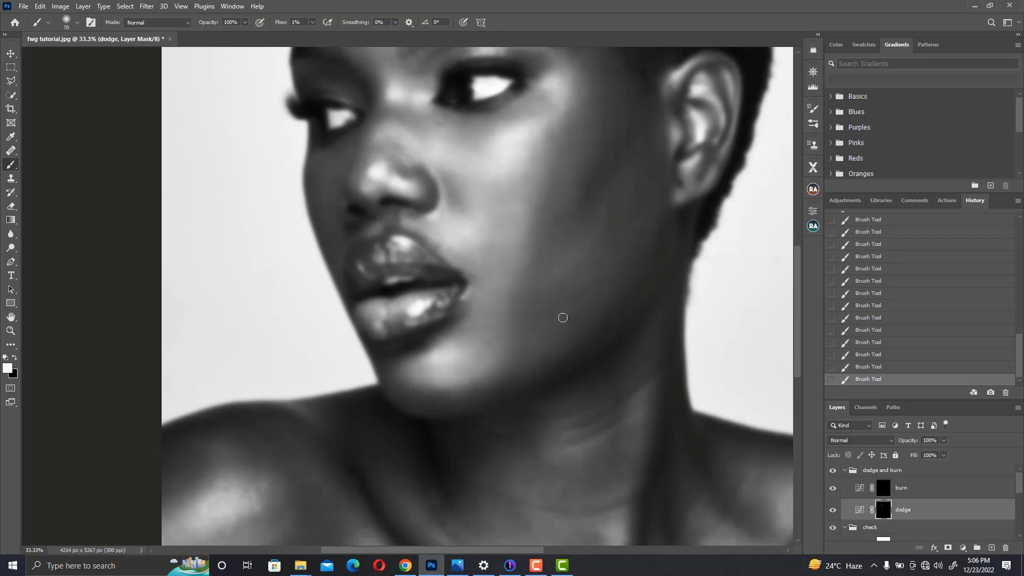
pyautogui.press(']')
# Alternate between the burn and dodge masks to even out the tone of the lower cheek and jaw
pyautogui.click(883, 491)
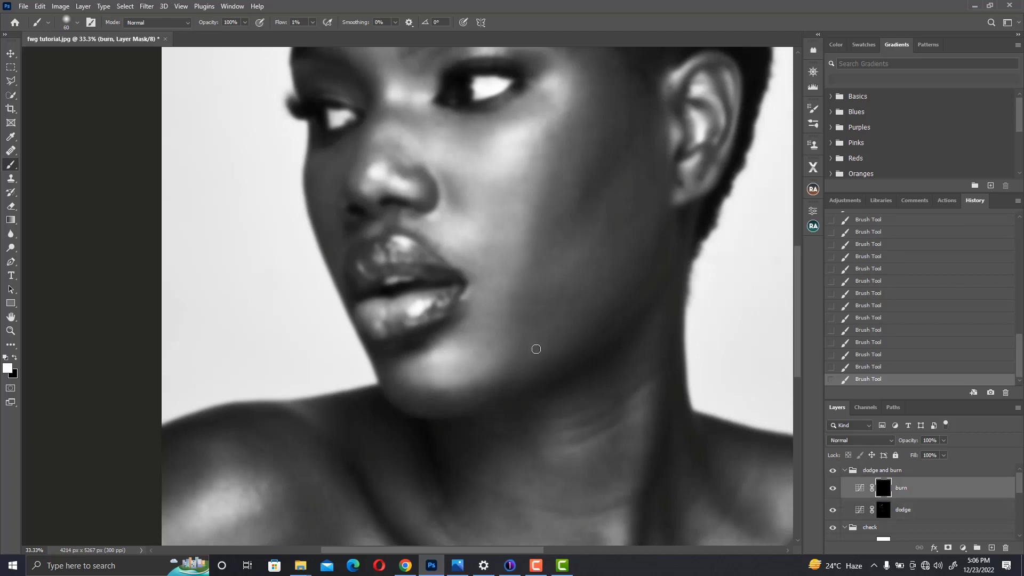
pyautogui.click(883, 509)
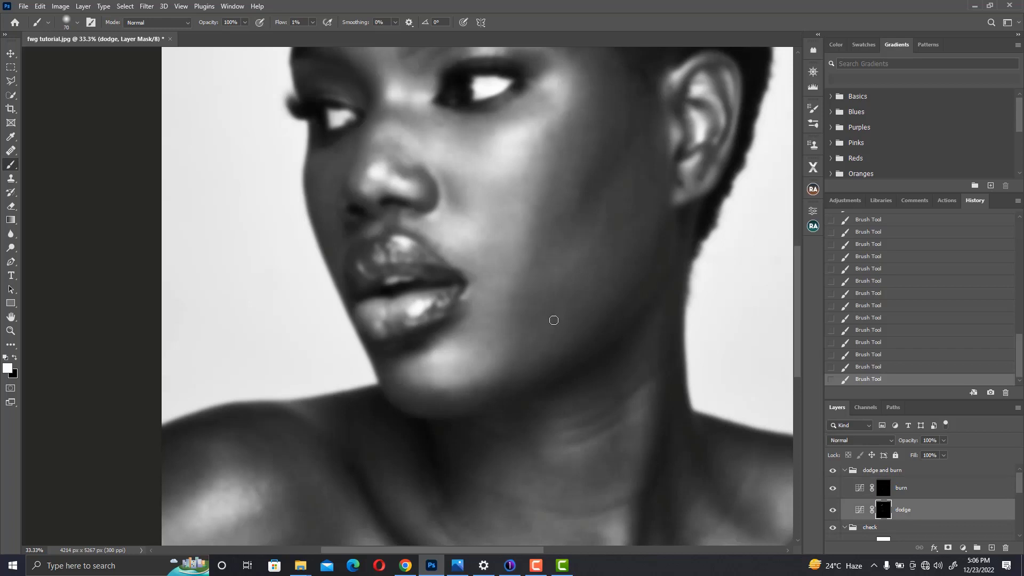
pyautogui.click(882, 486)
pyautogui.press(']')
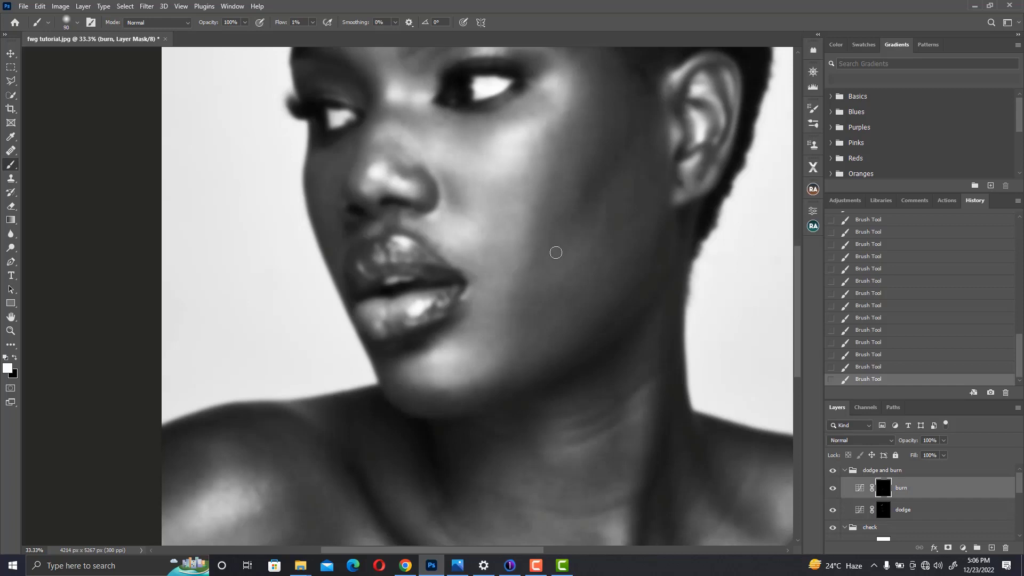
pyautogui.press(']')
pyautogui.press('[')
# Dodge the side of the cheek toward the ear, and burn the bright areas of the mid-cheek with a larger brush
pyautogui.click(883, 507)
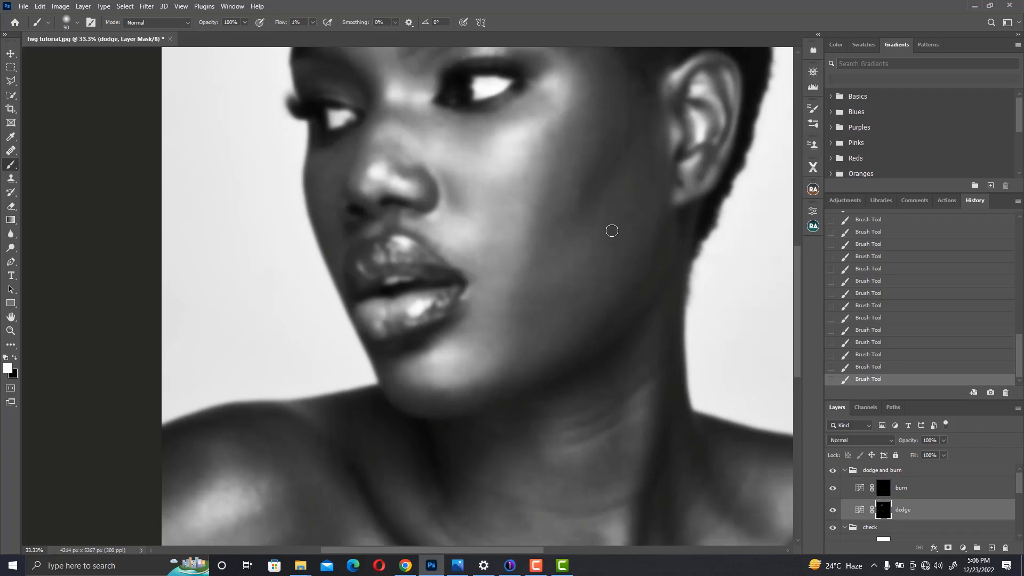
pyautogui.click(883, 489)
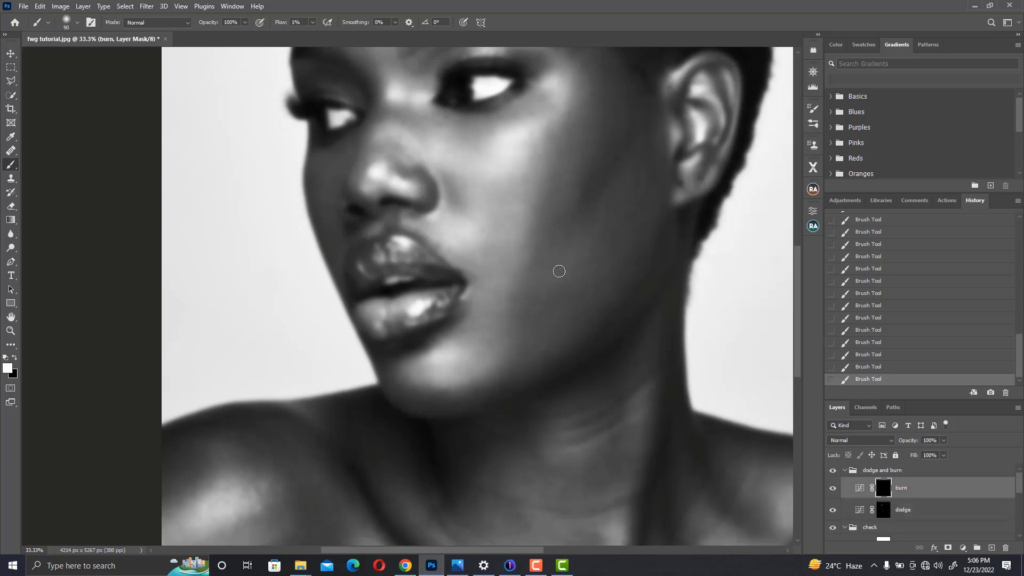
pyautogui.press(']')
pyautogui.press(']')
pyautogui.press('[')
pyautogui.press(']')
pyautogui.press(']')
# Dodge the dark areas of the lower cheek, starting with a 125 px brush and reducing it for finer patches
pyautogui.click(883, 509)
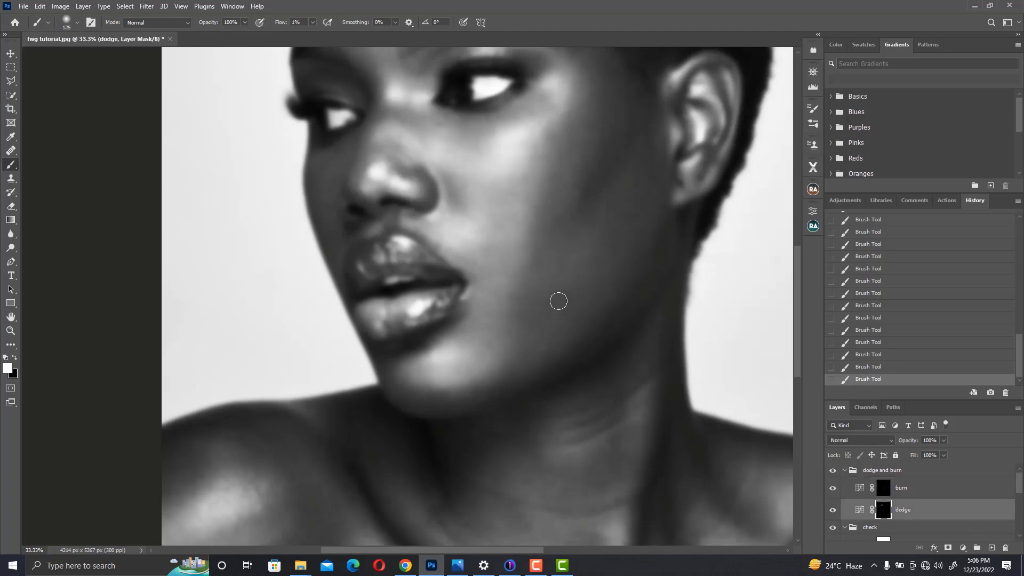
pyautogui.press('[')
pyautogui.press('[')
pyautogui.press('[')
# Burn the bright transition beside the mouth, and dodge the shadowed side of the face below the ear
pyautogui.click(884, 487)
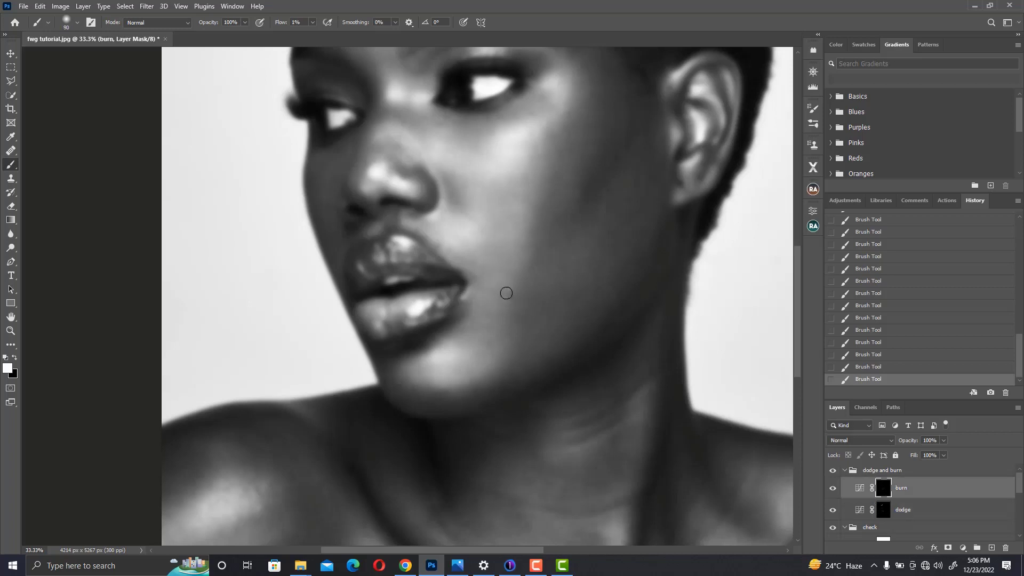
pyautogui.press(']')
pyautogui.moveTo(542, 133); pyautogui.dragTo(547, 266)
pyautogui.click(882, 509)
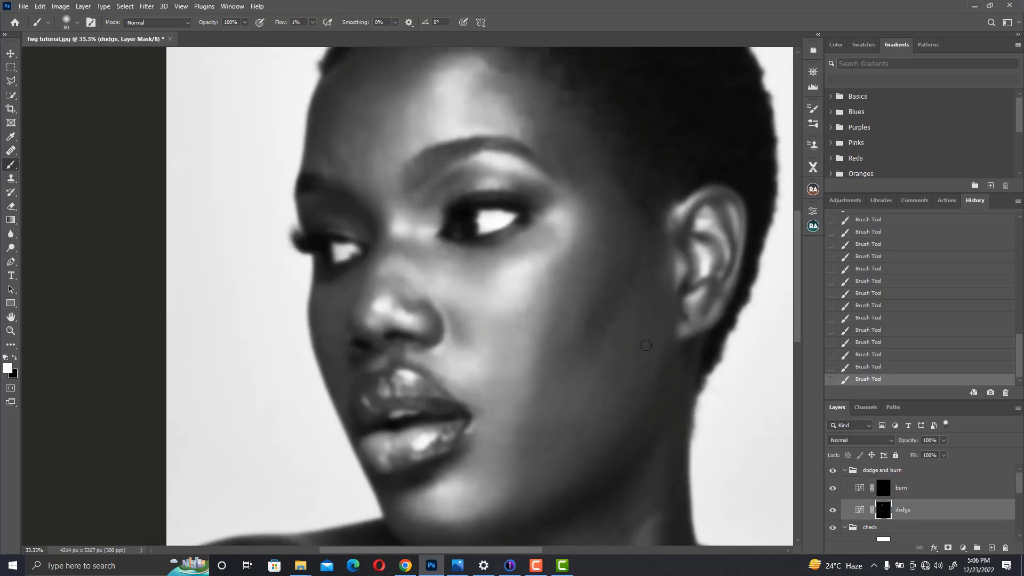
# Hide the Curves 2 layer in the check group and reduce the brush to 60 px for the dodge mask
pyautogui.scroll(-3, 1008, 474)
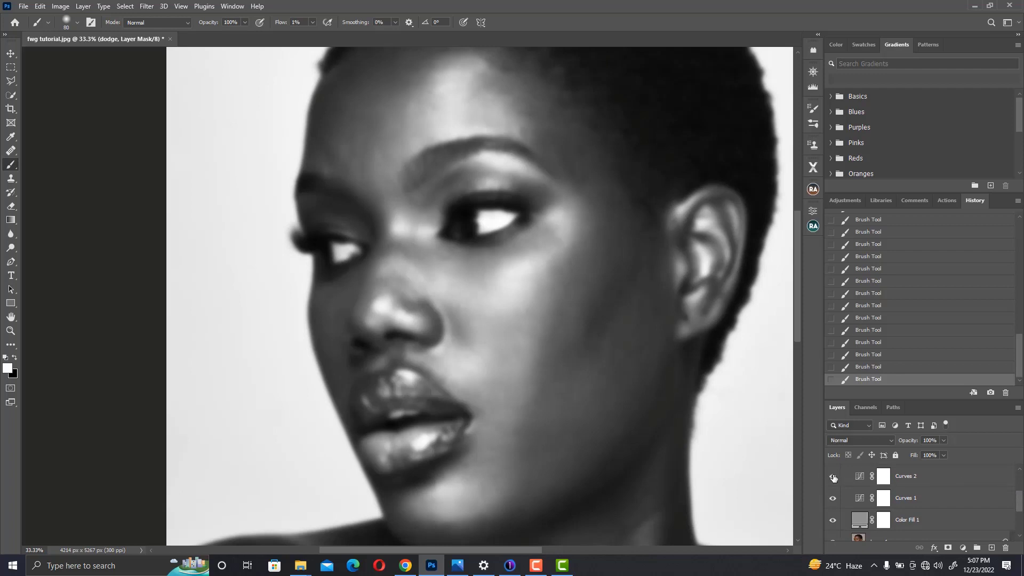
pyautogui.click(833, 476)
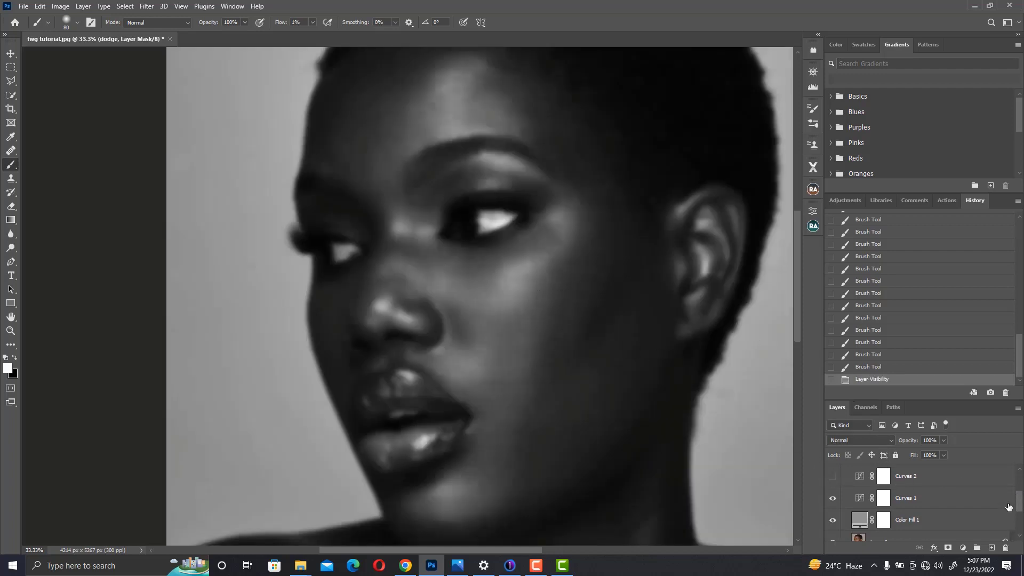
pyautogui.scroll(3, 1008, 506)
pyautogui.press('[')
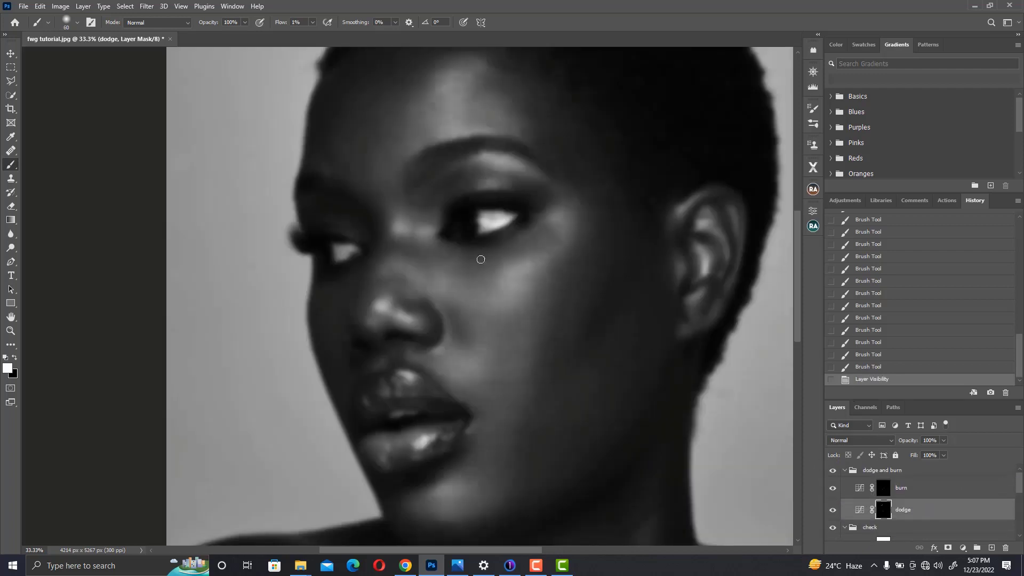
# Show the Curves 2 layer in the check group again to brighten the black-and-white check view
pyautogui.press(']')
pyautogui.press(']')
pyautogui.moveTo(554, 140); pyautogui.dragTo(678, 165)
pyautogui.moveTo(517, 301); pyautogui.dragTo(513, 107)
pyautogui.moveTo(560, 339); pyautogui.dragTo(542, 212)
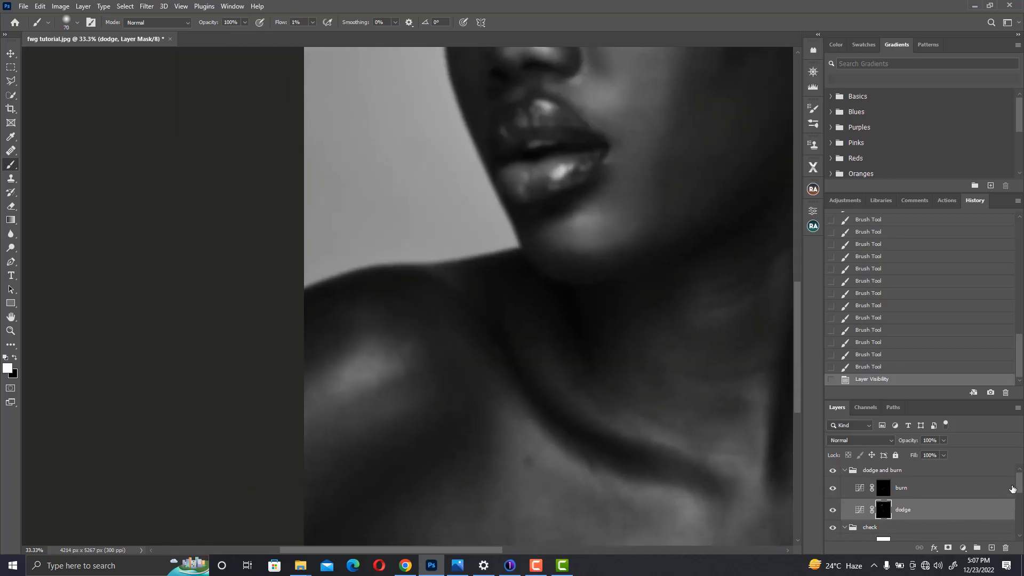
pyautogui.scroll(-3, 932, 501)
pyautogui.click(832, 483)
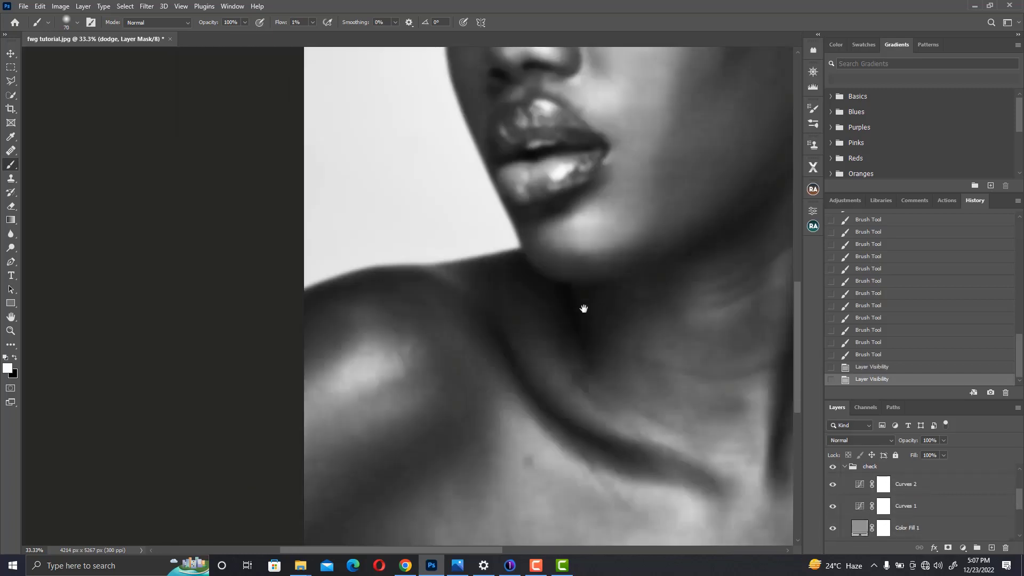
pyautogui.moveTo(567, 131); pyautogui.dragTo(555, 469)
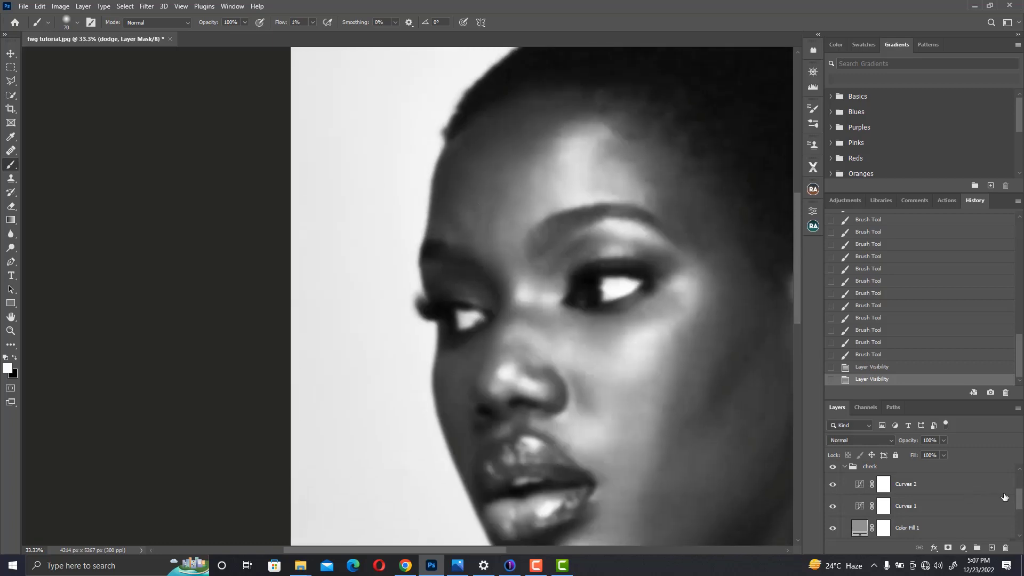
# Burn the bright patch on the forehead above the far eyebrow, enlarging the brush between strokes on the burn mask
pyautogui.scroll(2, 1004, 496)
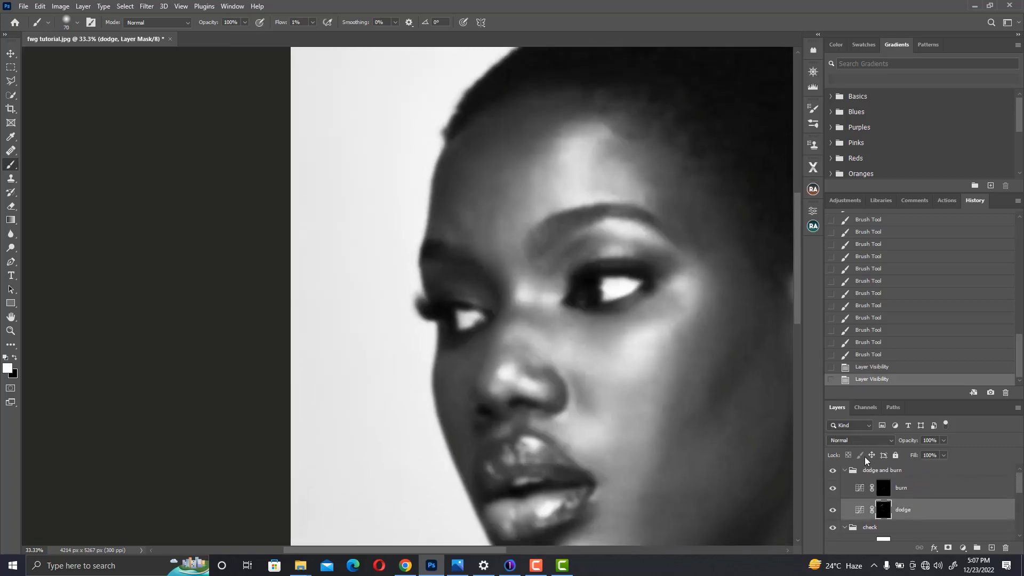
pyautogui.click(883, 488)
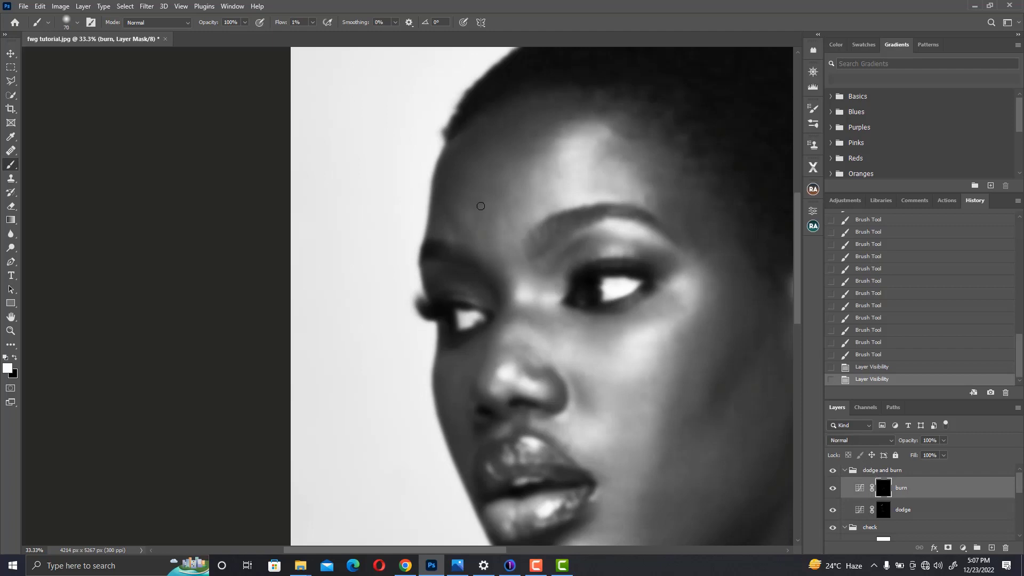
pyautogui.moveTo(468, 209)
pyautogui.mouseDown()
pyautogui.moveTo(480, 235)
pyautogui.moveTo(465, 211)
pyautogui.moveTo(479, 223)
pyautogui.moveTo(521, 212)
pyautogui.moveTo(454, 226)
pyautogui.mouseUp()
pyautogui.press(']')
pyautogui.press(']')
pyautogui.press(']')
pyautogui.moveTo(455, 224); pyautogui.dragTo(480, 205)
pyautogui.press('[')
pyautogui.press('[')
# Dodge the dark areas at the centre of the forehead and around the nose bridge with a 70 to 80 px brush
pyautogui.click(888, 508)
pyautogui.press('[')
pyautogui.press(']')
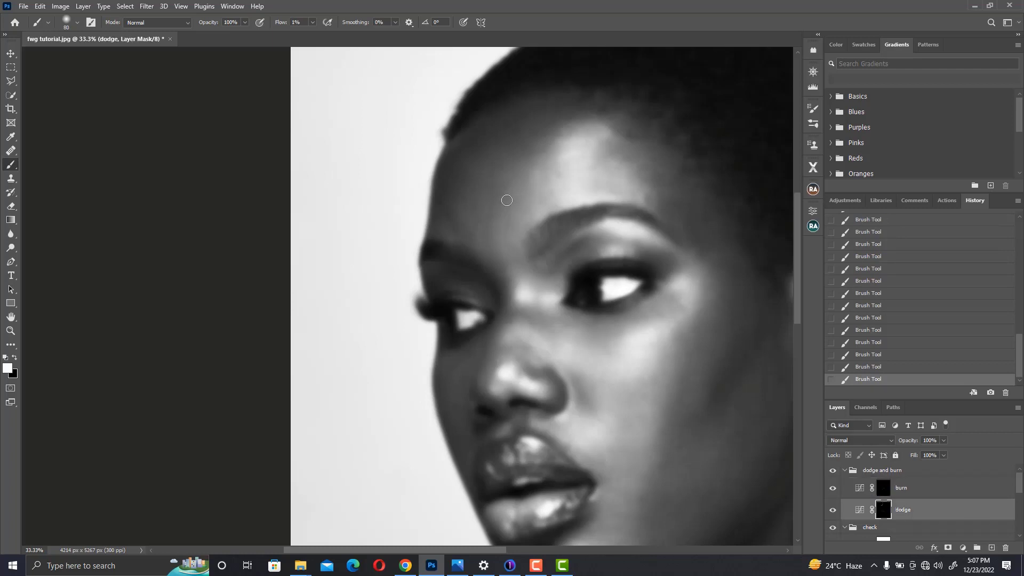
pyautogui.moveTo(502, 313); pyautogui.dragTo(514, 238)
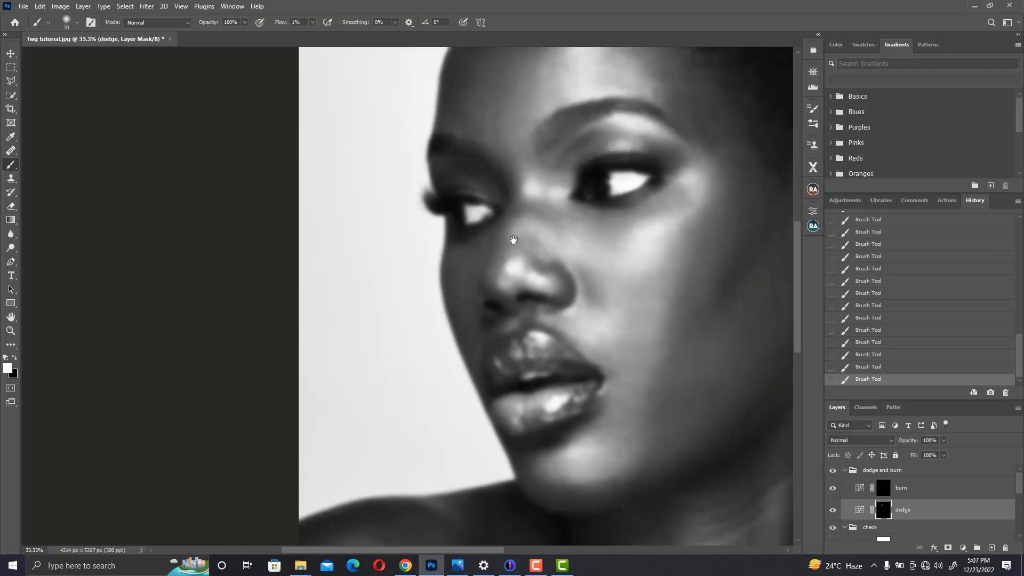
pyautogui.press('[')
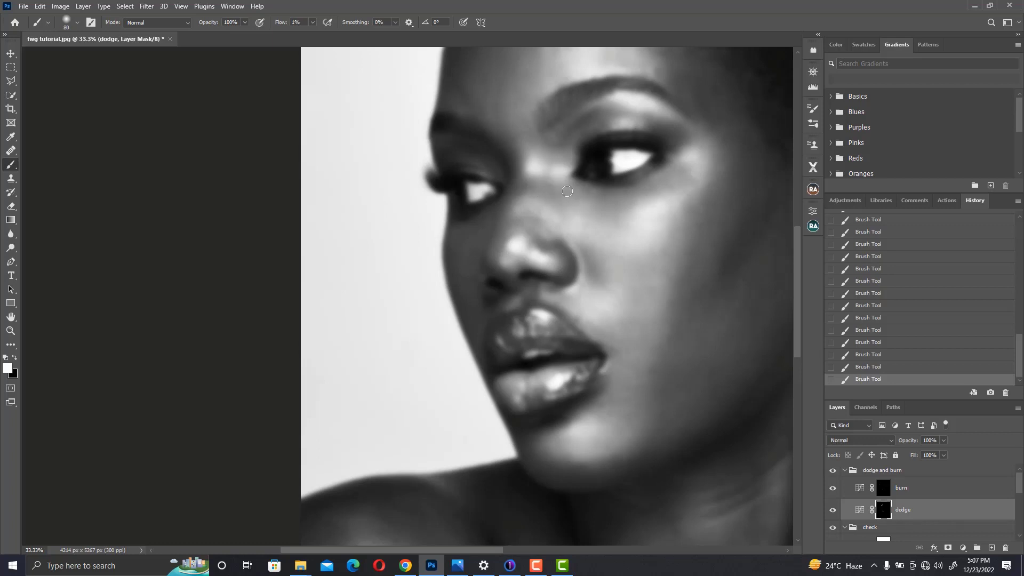
# Dodge the dark patches on the upper chest below the collarbone, using a 70 px brush on the dodge mask
pyautogui.click(882, 492)
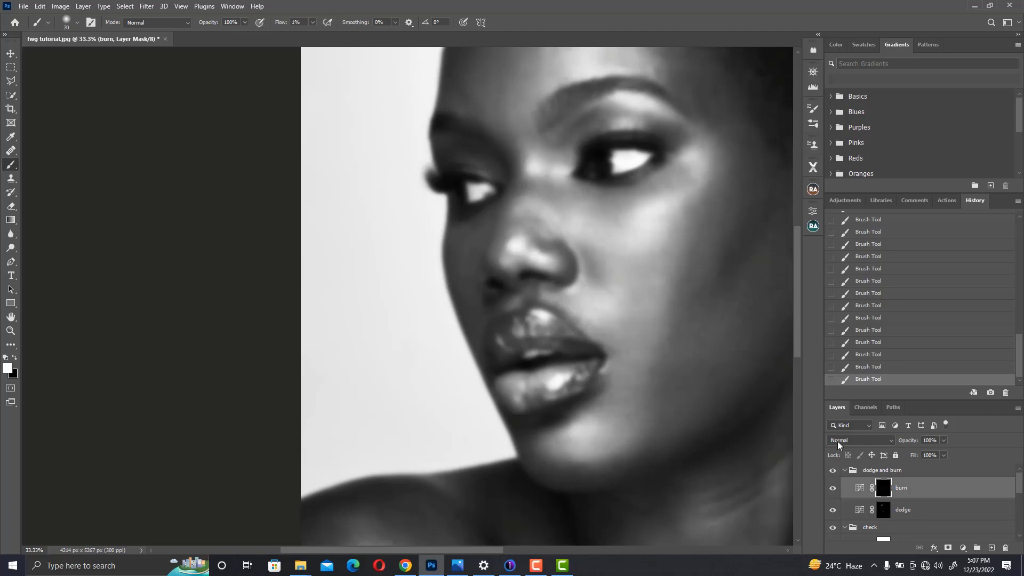
pyautogui.moveTo(636, 403); pyautogui.dragTo(586, 251)
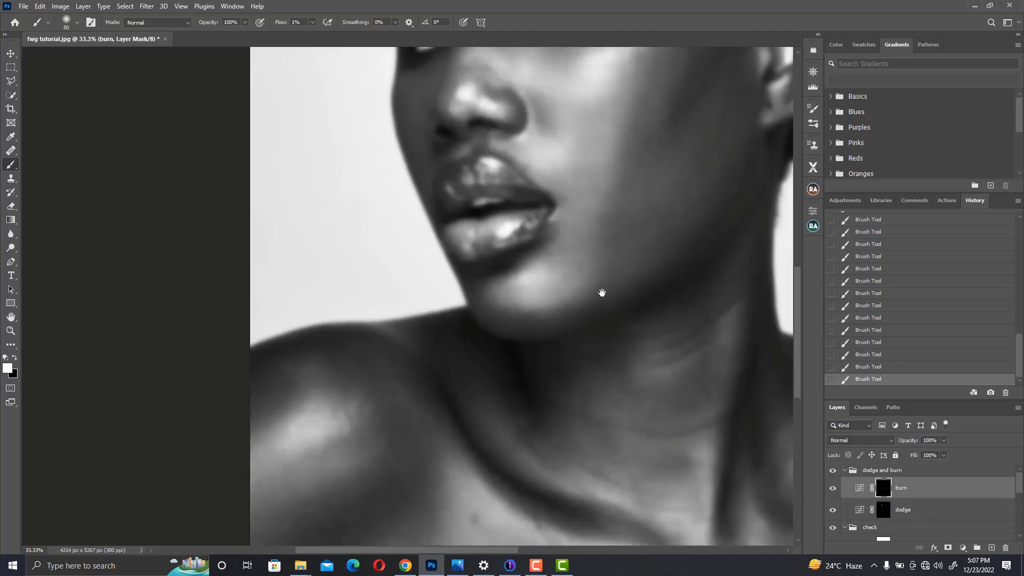
pyautogui.moveTo(565, 383)
pyautogui.mouseDown()
pyautogui.moveTo(582, 284)
pyautogui.moveTo(571, 159)
pyautogui.mouseUp()
pyautogui.click(881, 511)
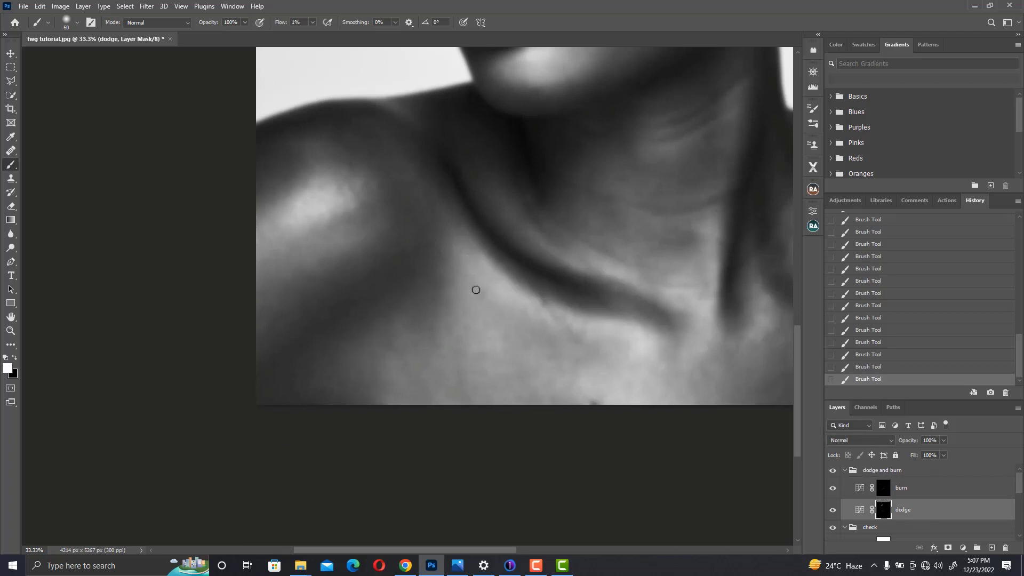
pyautogui.press(']')
pyautogui.moveTo(569, 339); pyautogui.dragTo(482, 247)
pyautogui.moveTo(578, 278); pyautogui.dragTo(425, 270)
pyautogui.moveTo(278, 256); pyautogui.dragTo(414, 268)
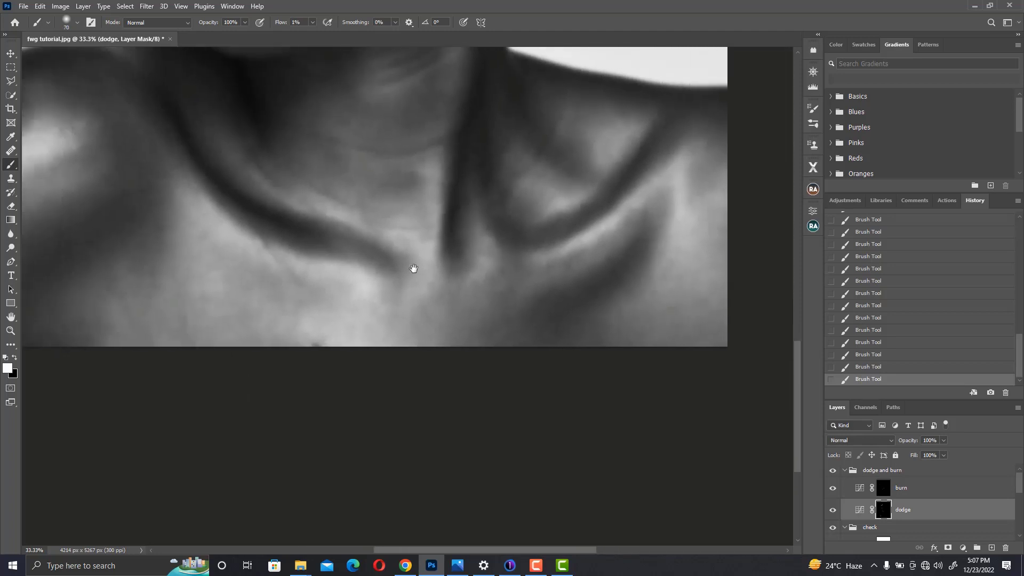
pyautogui.moveTo(244, 245); pyautogui.dragTo(391, 267)
pyautogui.moveTo(283, 267)
pyautogui.mouseDown()
pyautogui.moveTo(377, 226)
pyautogui.moveTo(319, 189)
pyautogui.mouseUp()
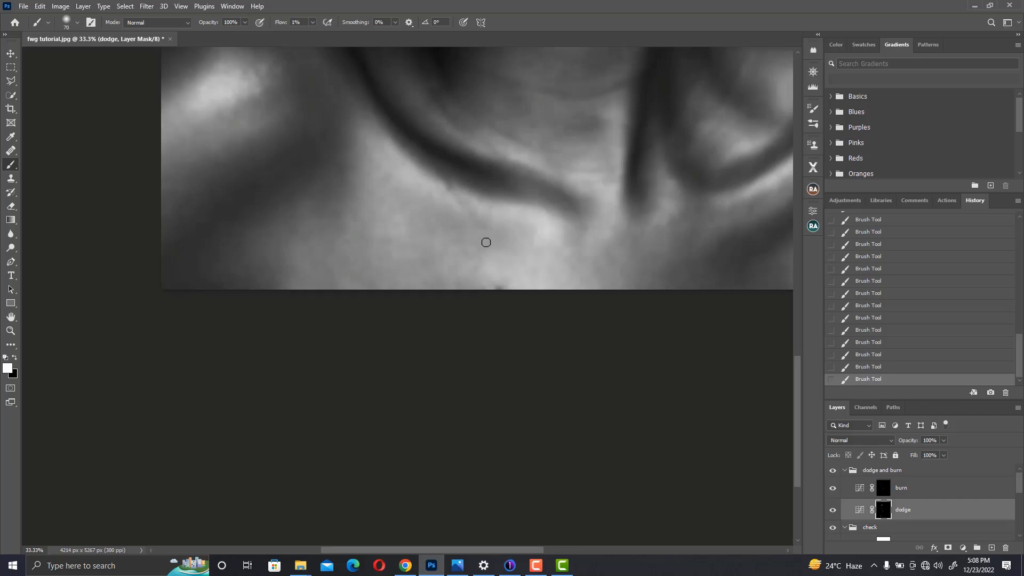
pyautogui.moveTo(674, 320); pyautogui.dragTo(600, 281)
pyautogui.scroll(-5, 1011, 476)
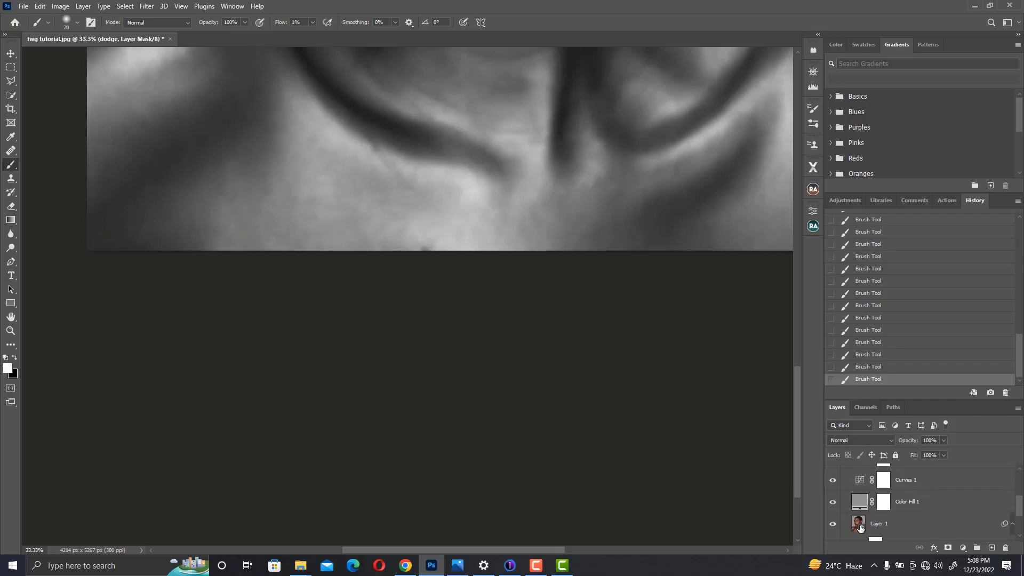
pyautogui.click(860, 527)
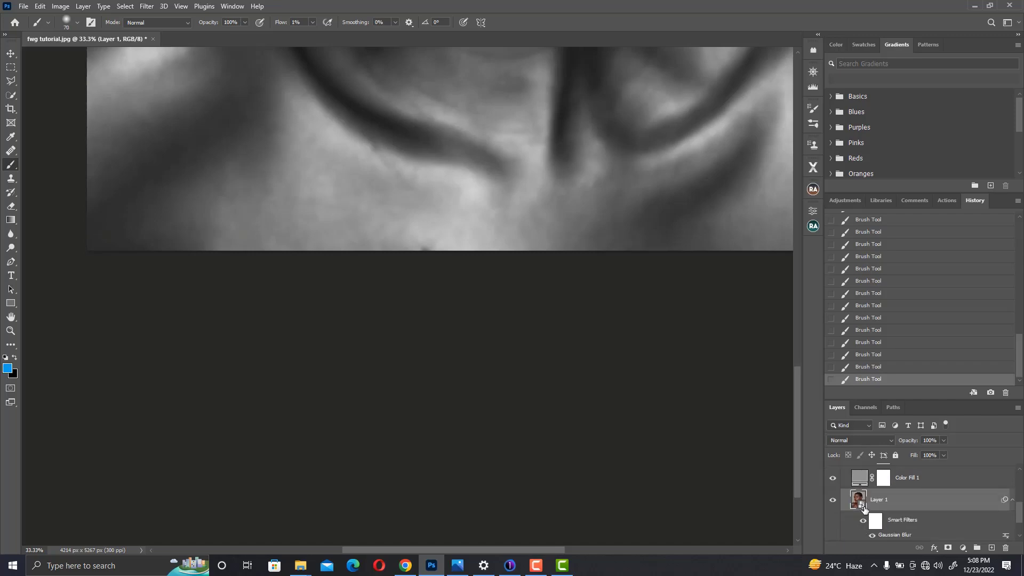
pyautogui.doubleClick(860, 502)
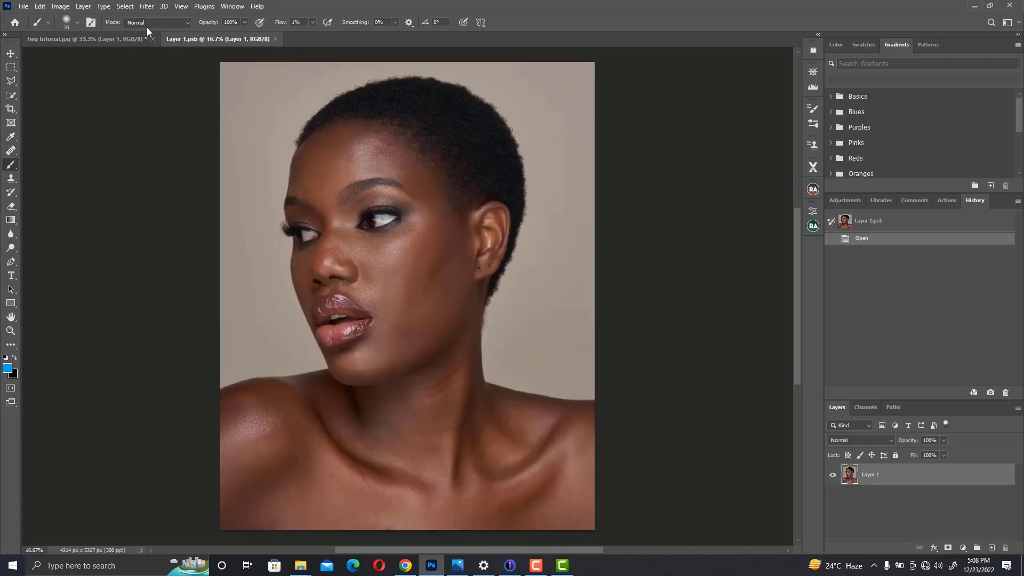
pyautogui.click(123, 39)
# Set the Gaussian Blur smart filter on Layer 1 to a radius of 10 pixels
pyautogui.scroll(-2, 1020, 512)
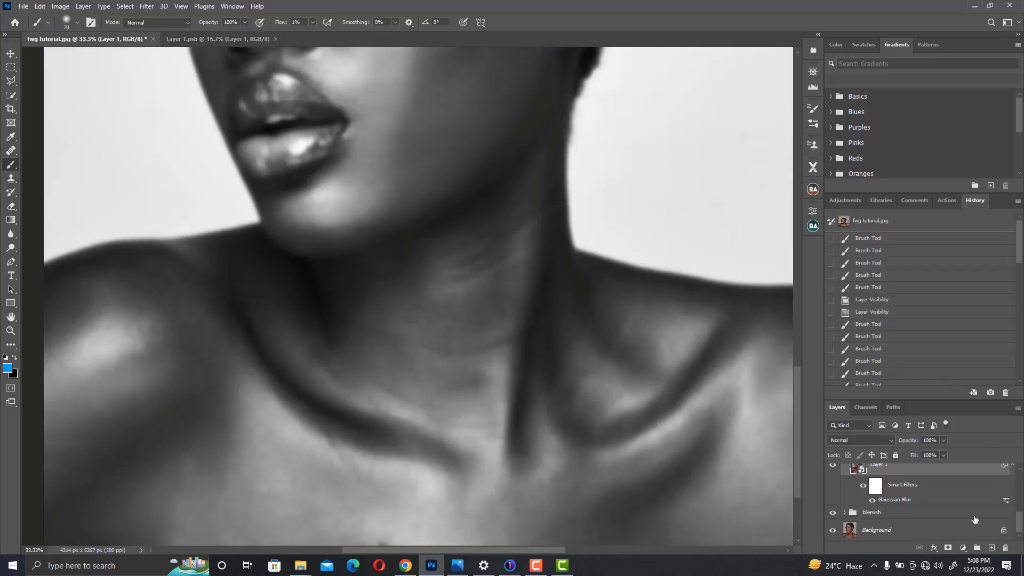
pyautogui.doubleClick(894, 499)
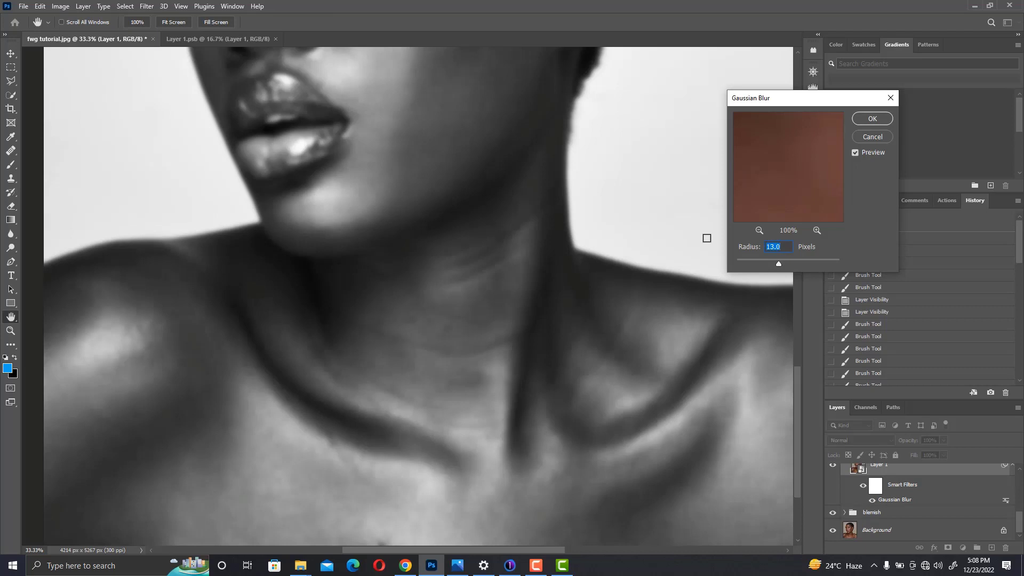
pyautogui.write('10')
pyautogui.moveTo(409, 130); pyautogui.dragTo(460, 326)
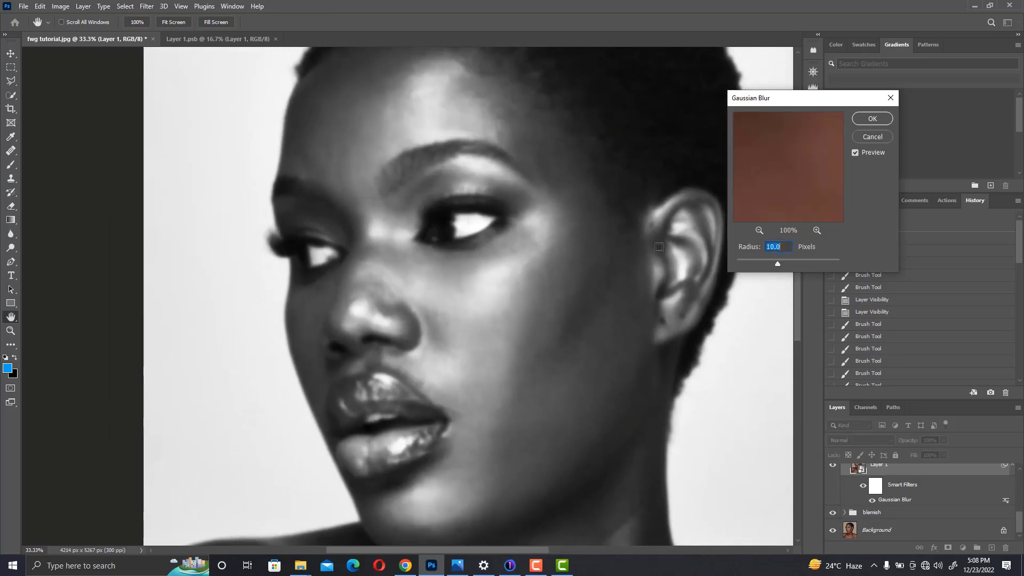
pyautogui.click(879, 119)
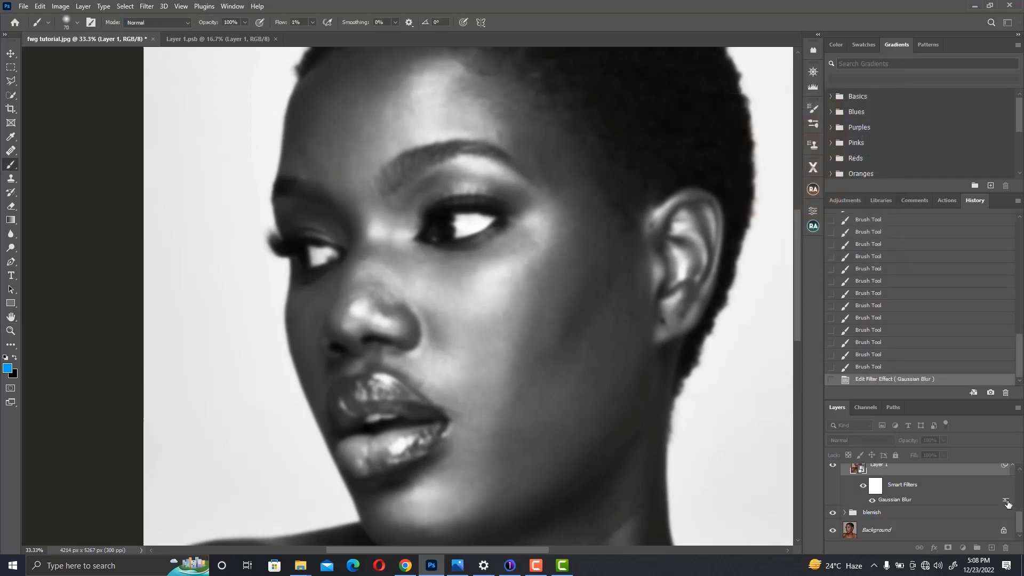
# Lower the midpoint of the Curves 2 curve in the check group and keep the layer shown
pyautogui.moveTo(1020, 520); pyautogui.dragTo(1022, 493)
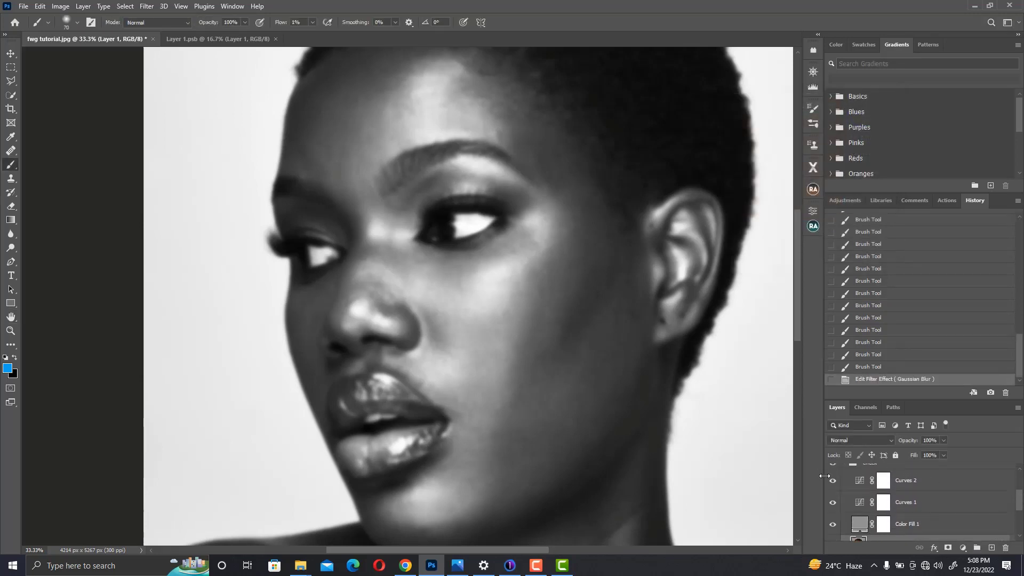
pyautogui.click(833, 480)
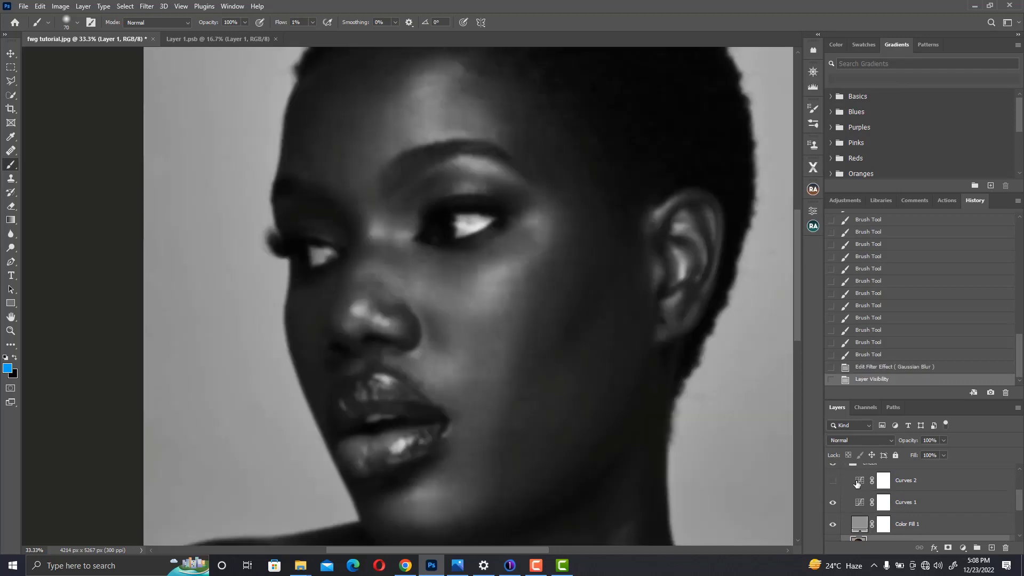
pyautogui.doubleClick(856, 483)
pyautogui.moveTo(723, 279); pyautogui.dragTo(729, 303)
pyautogui.click(832, 481)
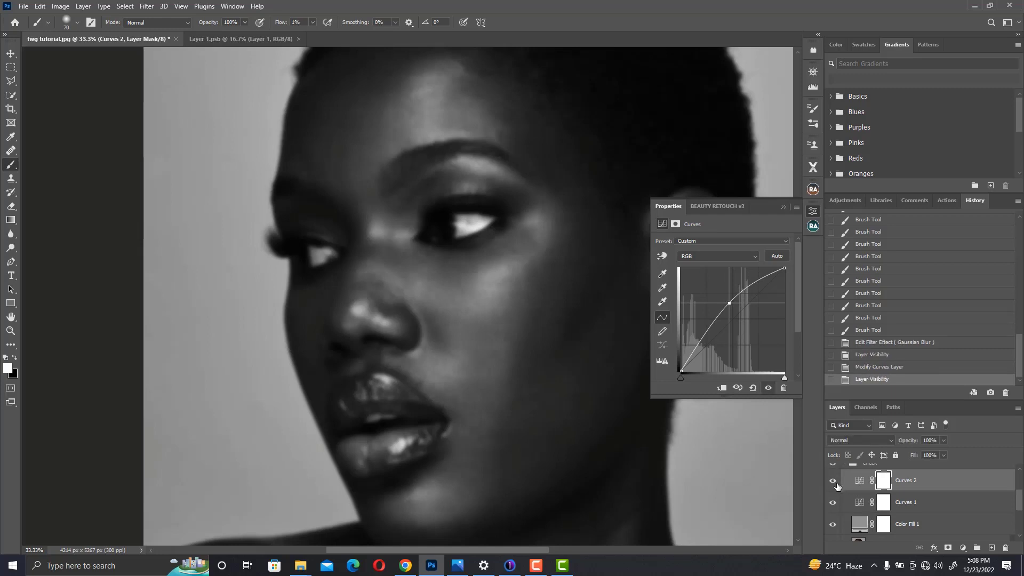
# Select the dodge layer in the dodge and burn group and collapse the properties covering the portrait
pyautogui.scroll(-2, 487, 336)
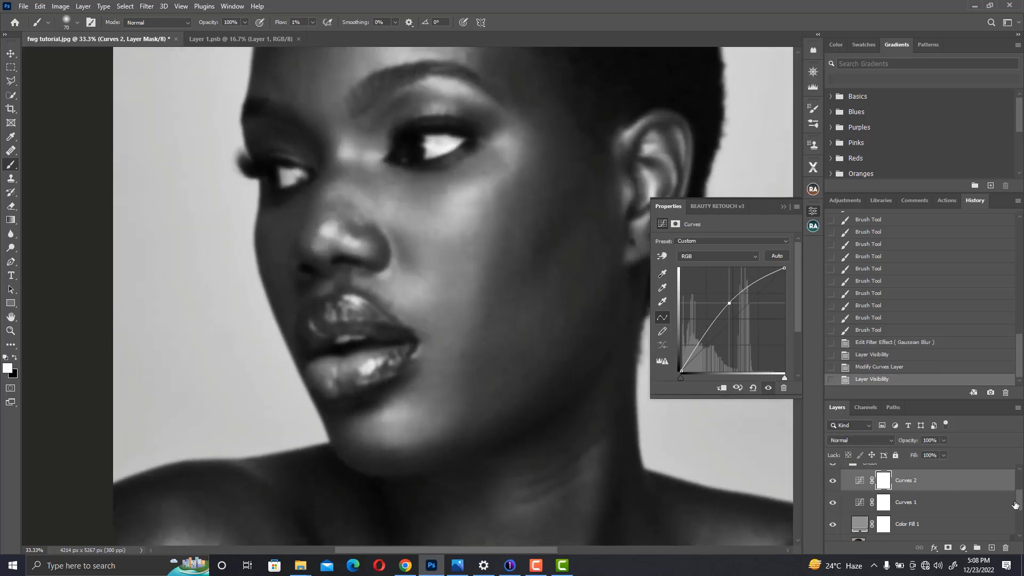
pyautogui.scroll(3, 1010, 501)
pyautogui.click(949, 509)
pyautogui.moveTo(514, 377); pyautogui.dragTo(465, 303)
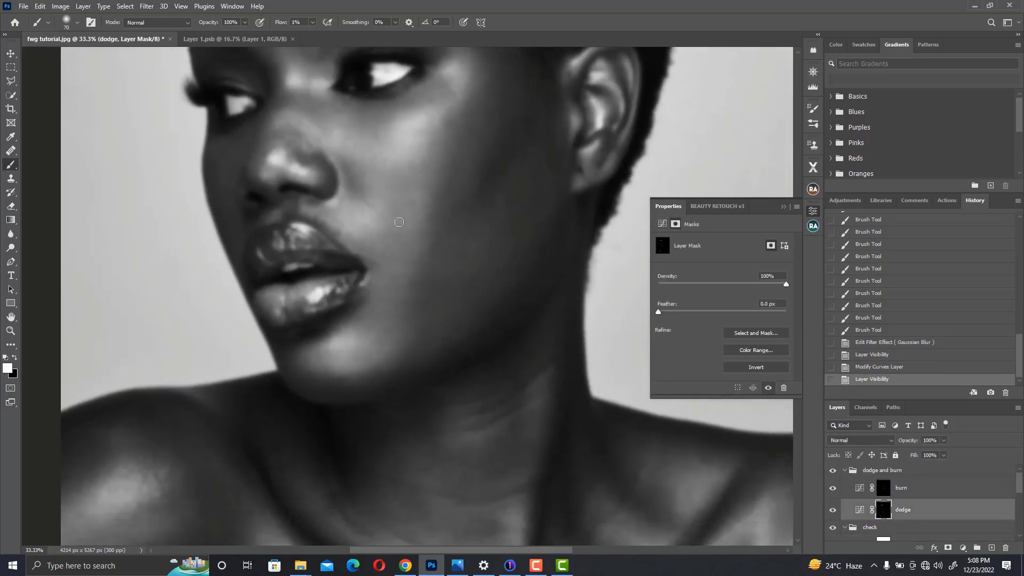
pyautogui.click(782, 206)
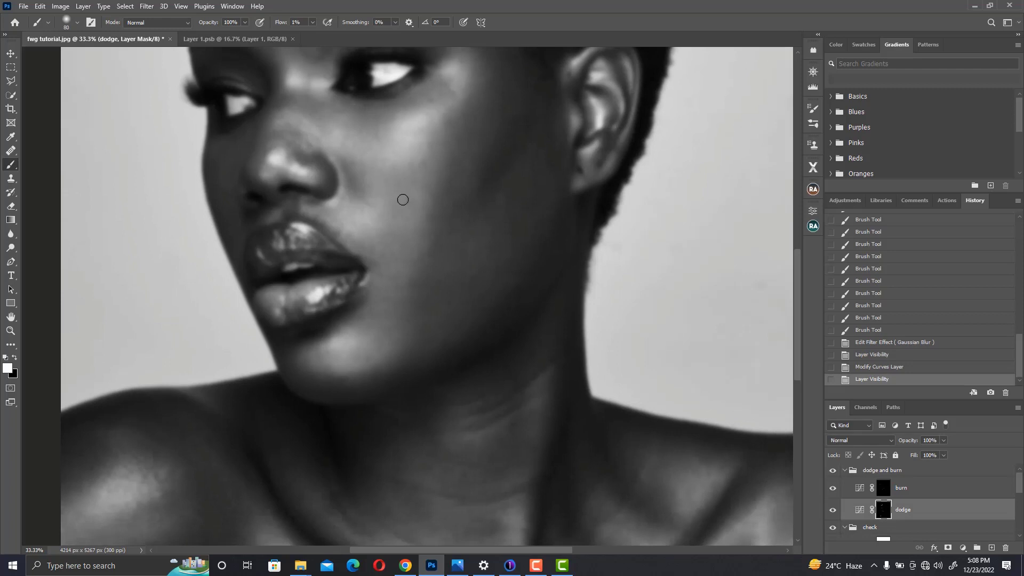
# Burn the bright patches beside the nose and along the mid-cheek, adjusting the brush size between strokes
pyautogui.click(884, 490)
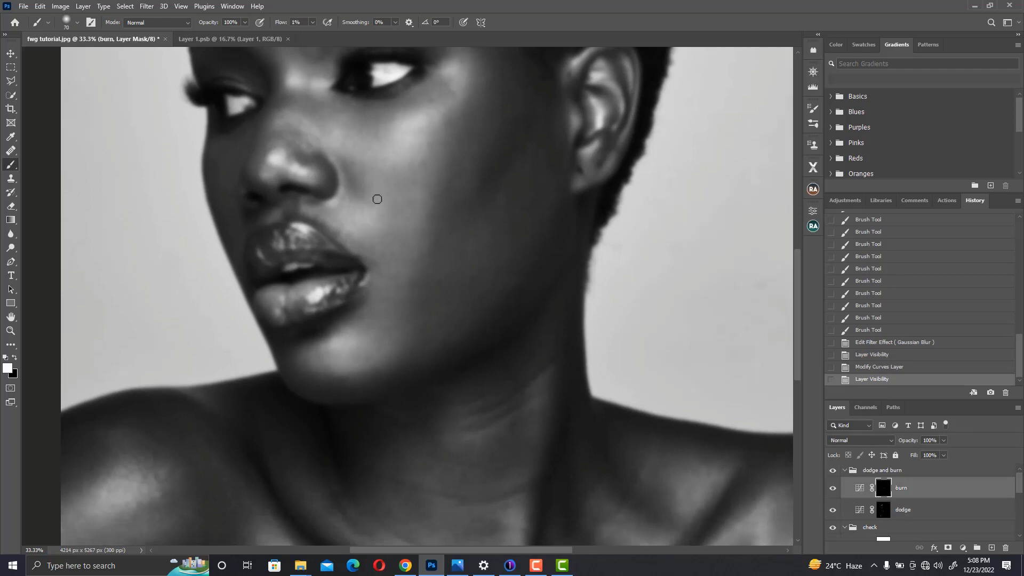
pyautogui.moveTo(363, 213)
pyautogui.mouseDown()
pyautogui.moveTo(332, 177)
pyautogui.moveTo(343, 235)
pyautogui.moveTo(342, 223)
pyautogui.moveTo(354, 234)
pyautogui.moveTo(345, 217)
pyautogui.moveTo(345, 235)
pyautogui.moveTo(374, 212)
pyautogui.moveTo(363, 221)
pyautogui.moveTo(345, 210)
pyautogui.mouseUp()
pyautogui.press('[')
pyautogui.press('[')
pyautogui.press(']')
pyautogui.press('[')
pyautogui.moveTo(423, 208)
pyautogui.mouseDown()
pyautogui.moveTo(421, 239)
pyautogui.moveTo(420, 198)
pyautogui.mouseUp()
pyautogui.press(']')
pyautogui.moveTo(420, 198); pyautogui.dragTo(424, 174)
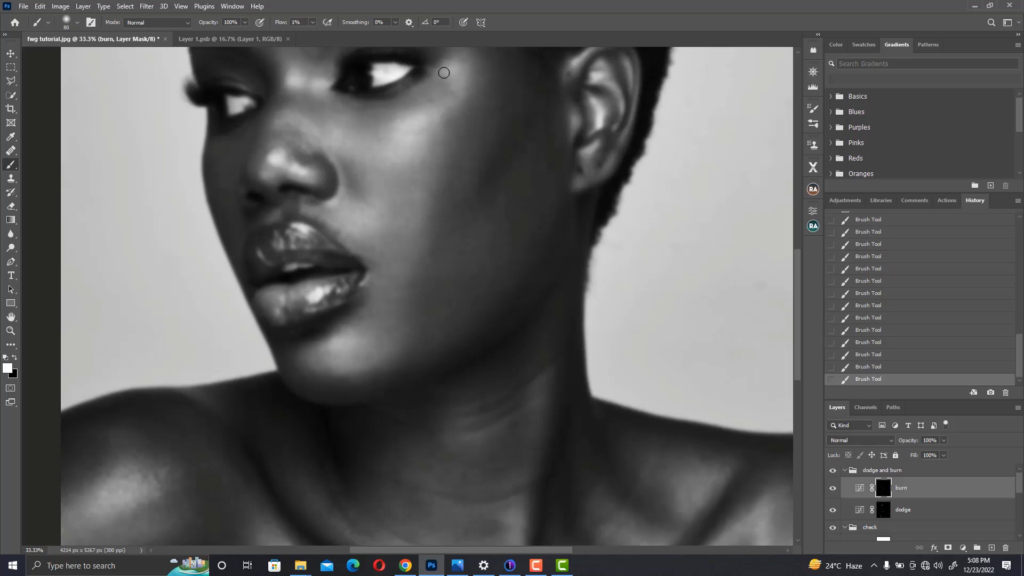
pyautogui.press(']')
# Dodge the dark patches on the outer cheek below the near eye, varying the brush size on the dodge mask
pyautogui.hotkey('alt', '[')
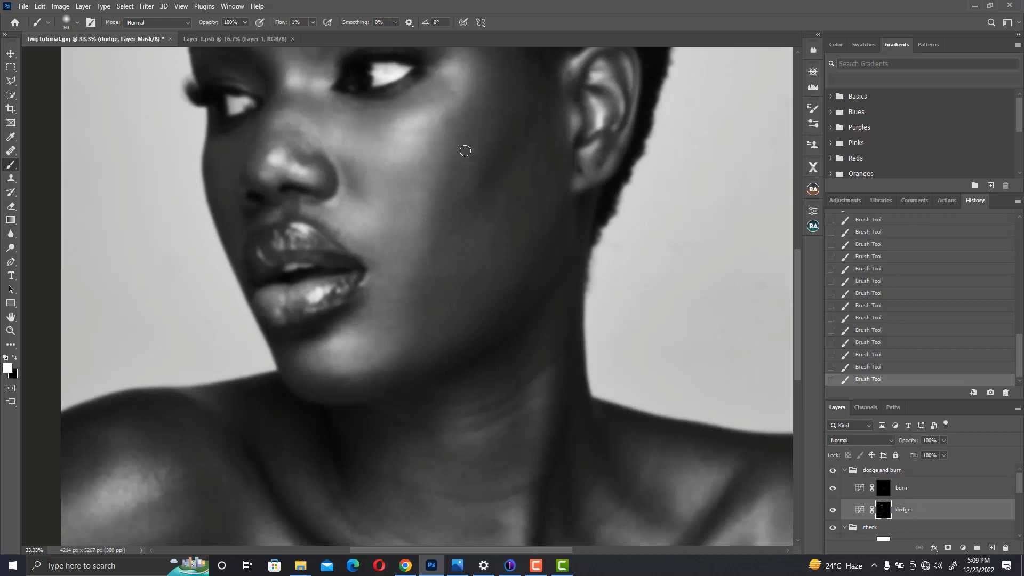
pyautogui.press('[')
pyautogui.press('[')
pyautogui.press(']')
pyautogui.press('[')
pyautogui.press(']')
pyautogui.moveTo(363, 152); pyautogui.dragTo(412, 220)
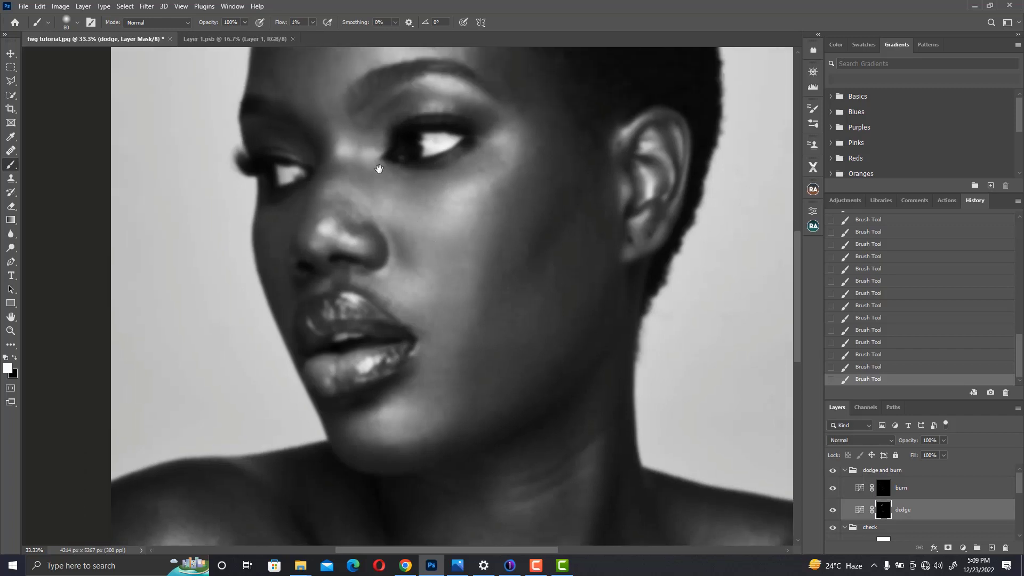
# Dodge the dark patches on the forehead beside its central highlight with a brush of about 80 px
pyautogui.moveTo(371, 115); pyautogui.dragTo(435, 272)
pyautogui.press('[')
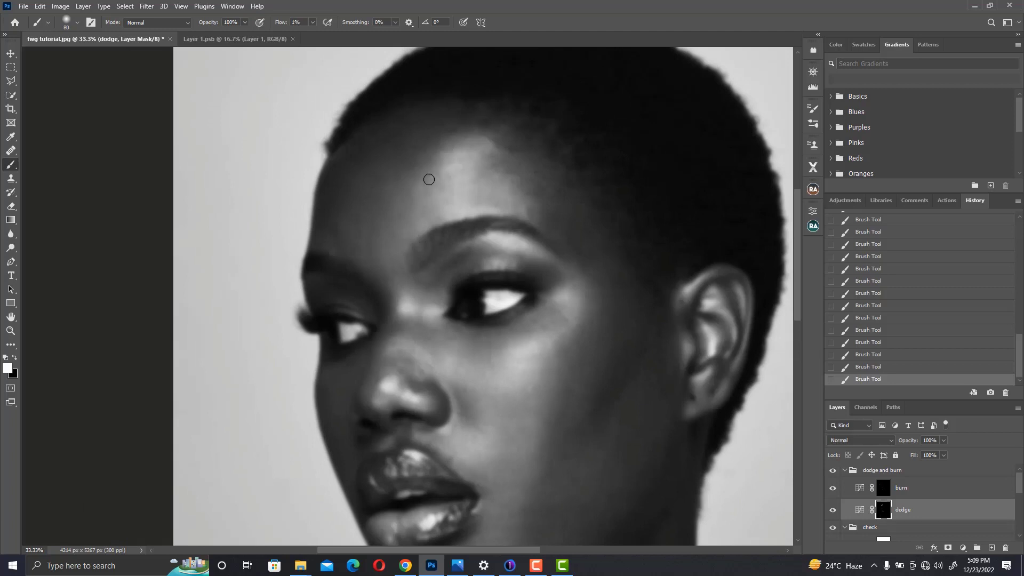
pyautogui.press('[')
pyautogui.press(']')
pyautogui.press(']')
# Raise the midpoint of the Curves 2 curve in the check group to strongly brighten the check view
pyautogui.moveTo(389, 410)
pyautogui.mouseDown()
pyautogui.moveTo(380, 261)
pyautogui.moveTo(343, 229)
pyautogui.moveTo(366, 137)
pyautogui.moveTo(315, 76)
pyautogui.mouseUp()
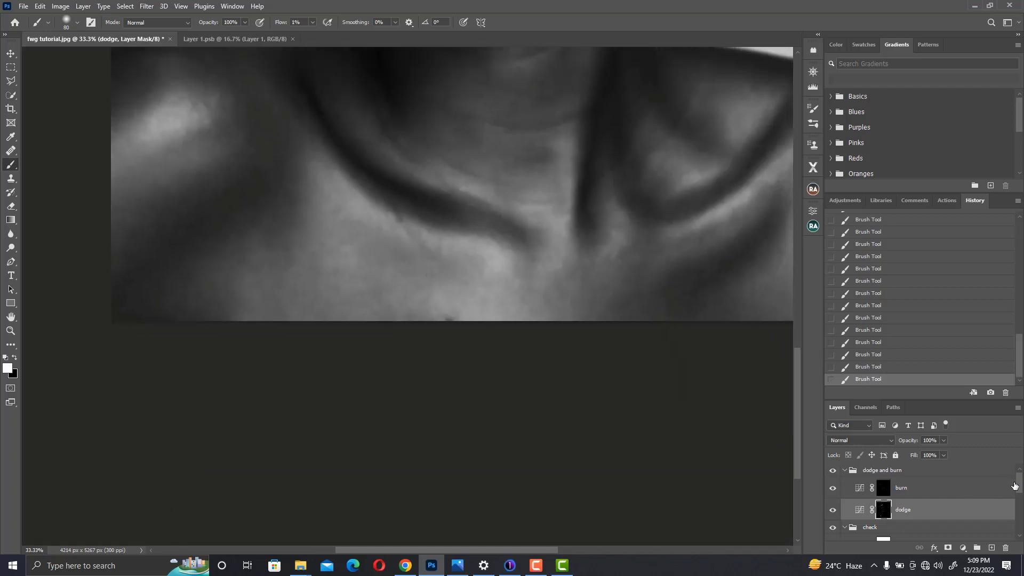
pyautogui.scroll(-3, 1014, 485)
pyautogui.doubleClick(859, 490)
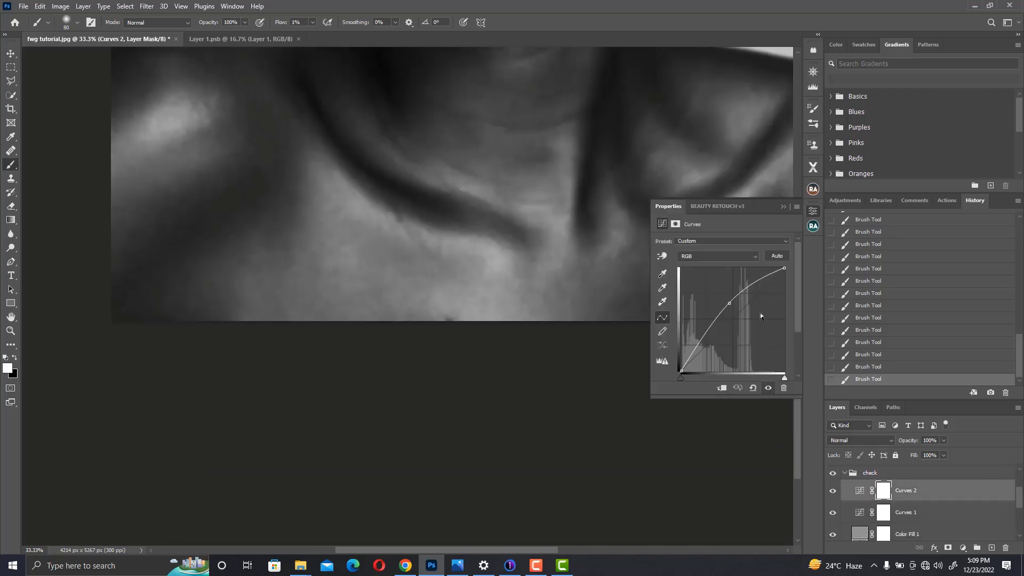
pyautogui.moveTo(728, 304); pyautogui.dragTo(718, 284)
pyautogui.scroll(-3, 518, 270)
pyautogui.scroll(3, 448, 256)
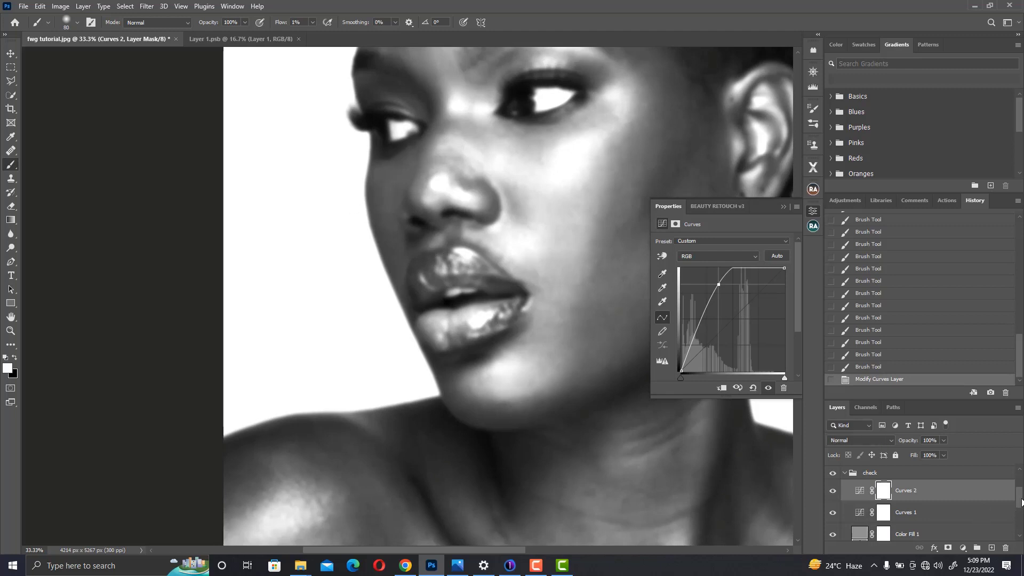
# Burn the bright patches on the far cheek beside the nose with a brush of about 70 px on the burn mask
pyautogui.moveTo(1021, 501)
pyautogui.mouseDown()
pyautogui.moveTo(993, 513)
pyautogui.moveTo(1021, 514)
pyautogui.moveTo(1019, 478)
pyautogui.mouseUp()
pyautogui.click(883, 488)
pyautogui.press('[')
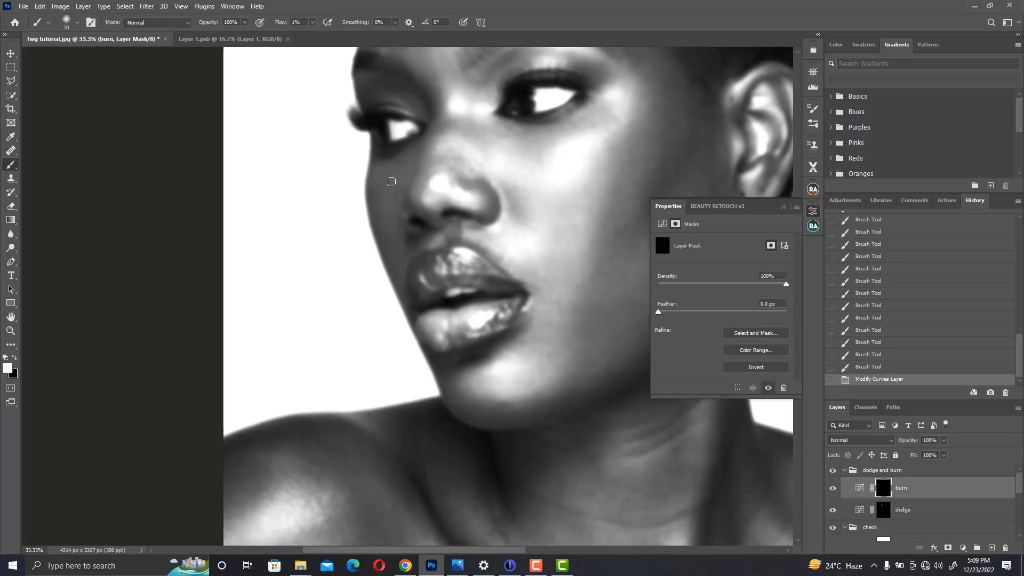
pyautogui.moveTo(398, 176)
pyautogui.mouseDown()
pyautogui.moveTo(388, 196)
pyautogui.moveTo(382, 174)
pyautogui.moveTo(395, 178)
pyautogui.moveTo(387, 201)
pyautogui.mouseUp()
pyautogui.moveTo(387, 202); pyautogui.dragTo(390, 210)
# Lower the midpoint of the Curves 2 curve in the check group to moderately darken the check view
pyautogui.moveTo(511, 267); pyautogui.dragTo(424, 267)
pyautogui.scroll(-3, 906, 496)
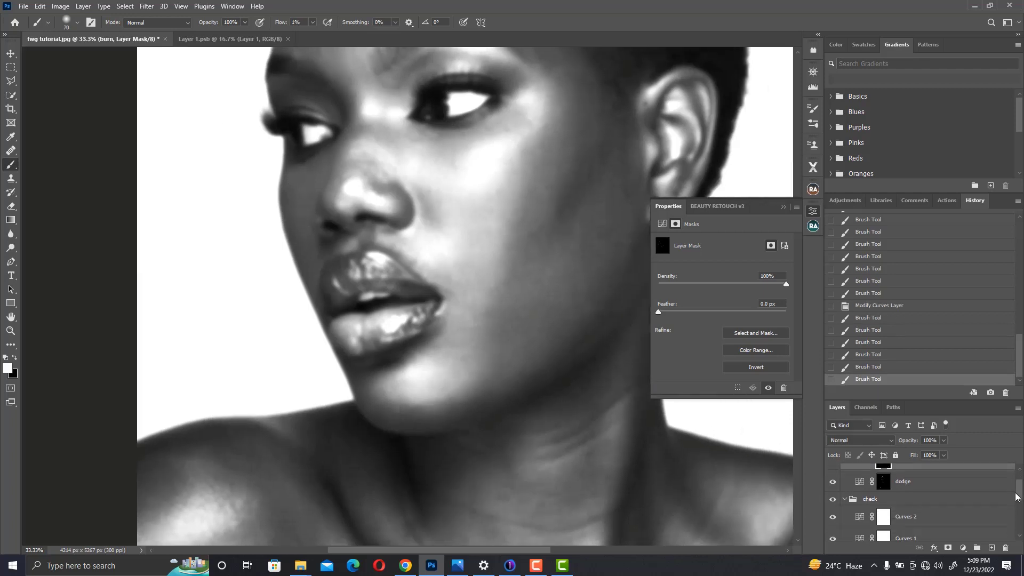
pyautogui.click(861, 480)
pyautogui.moveTo(712, 284); pyautogui.dragTo(724, 303)
pyautogui.moveTo(532, 234); pyautogui.dragTo(563, 367)
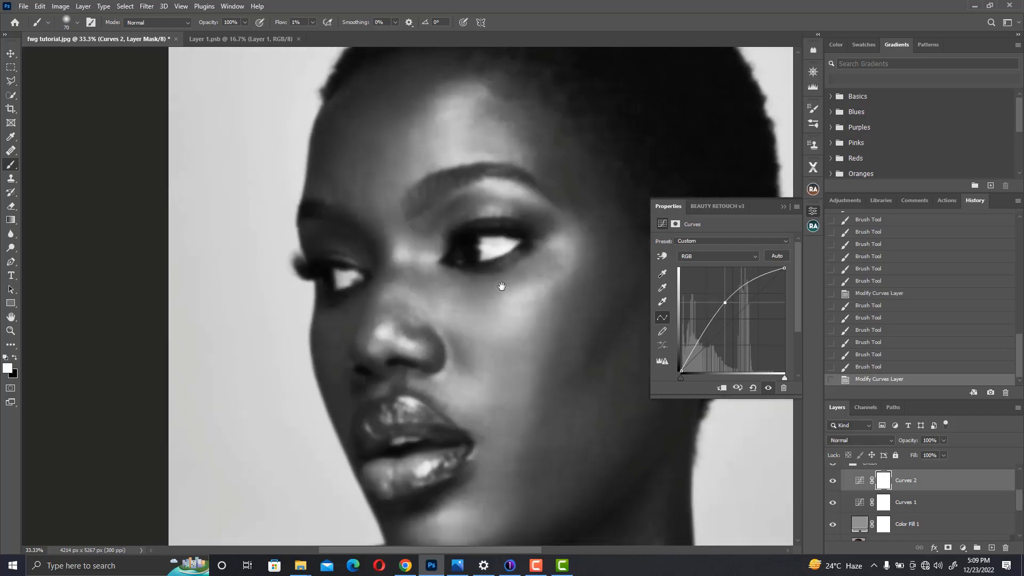
pyautogui.moveTo(413, 225); pyautogui.dragTo(450, 244)
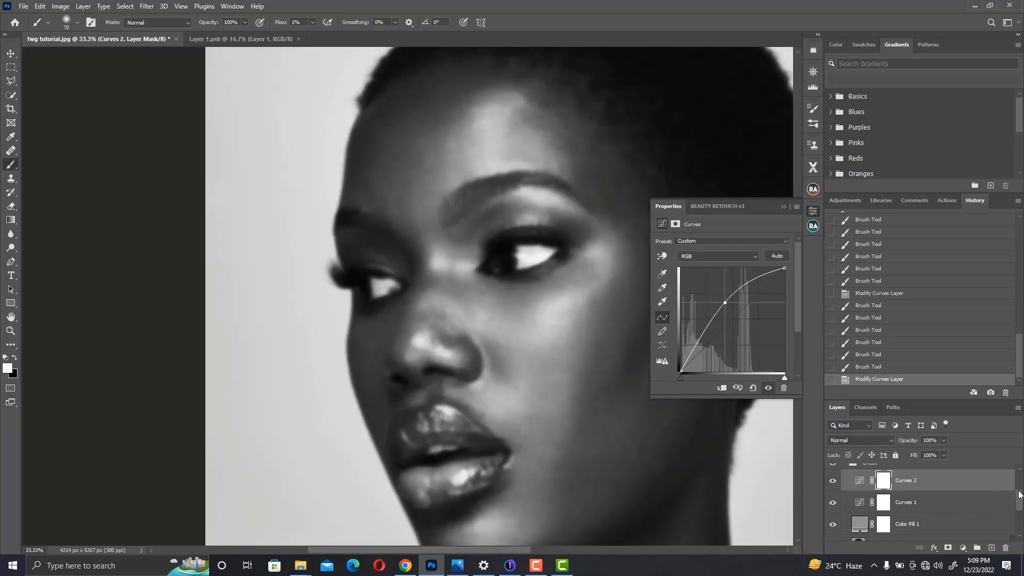
# Burn the bright spots just above the far eyebrow with a brush of about 60 px on the burn mask
pyautogui.scroll(3, 1019, 496)
pyautogui.click(882, 488)
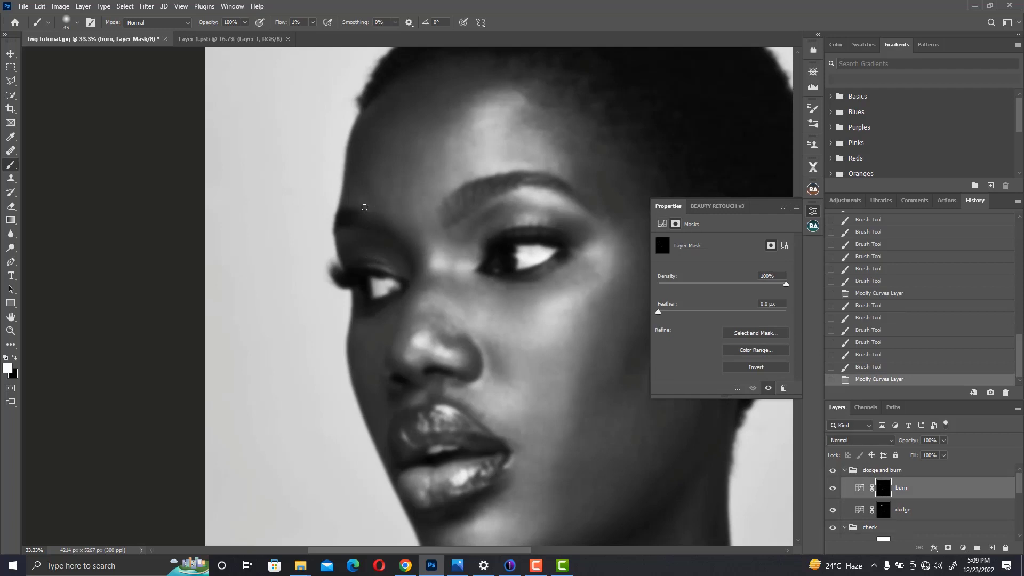
pyautogui.press(']')
pyautogui.click(366, 211)
pyautogui.click(379, 210)
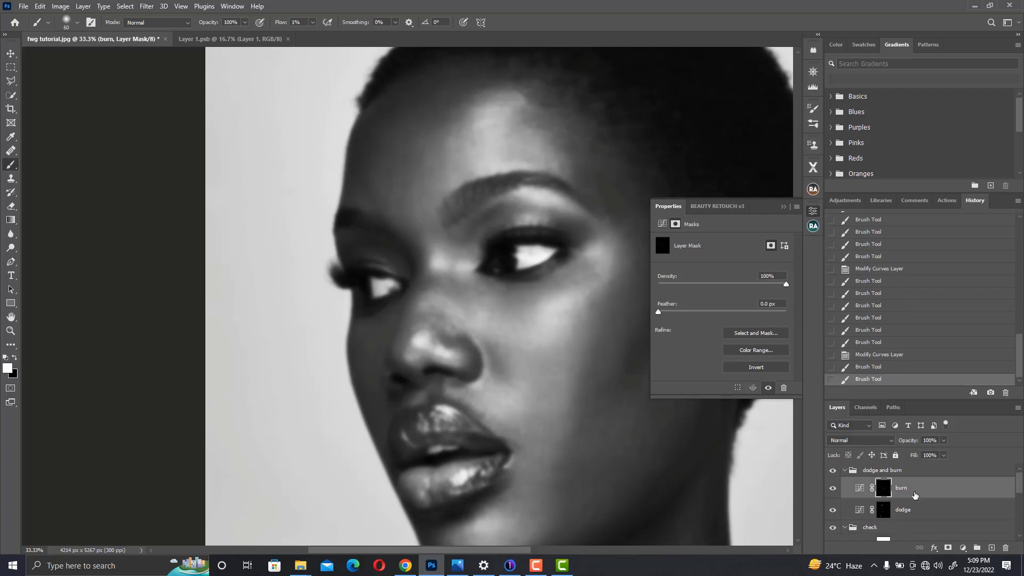
# Dodge the dark patches on the forehead above the far eyebrow with a brush of about 60 to 70 px
pyautogui.click(883, 509)
pyautogui.press(']')
pyautogui.click(384, 207)
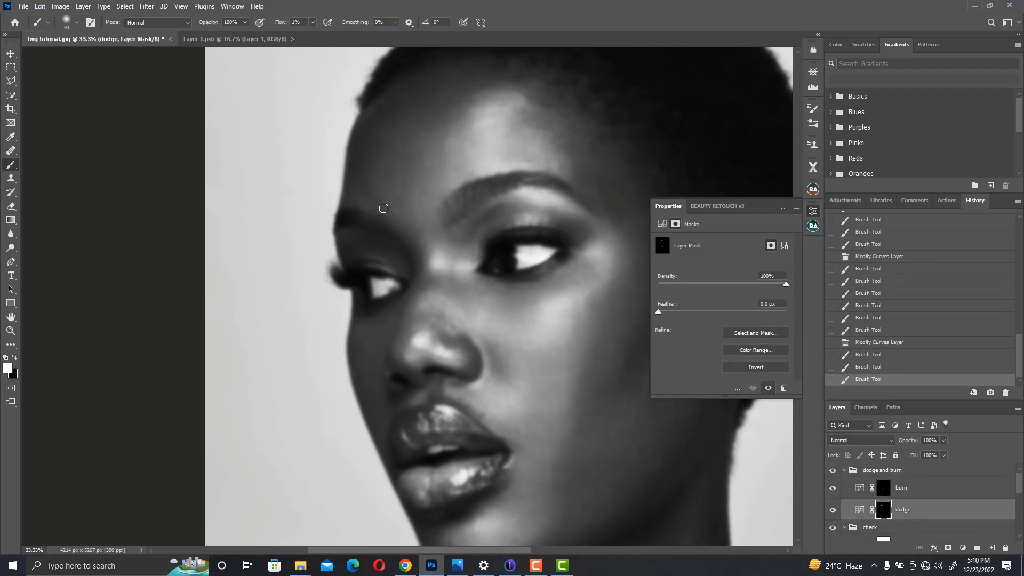
pyautogui.click(388, 198)
pyautogui.click(397, 178)
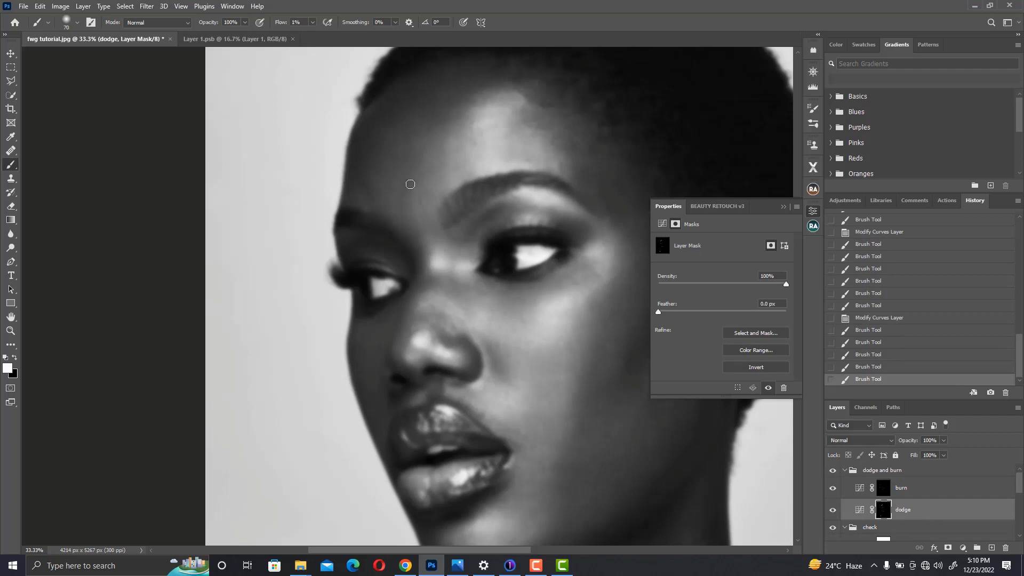
pyautogui.click(404, 176)
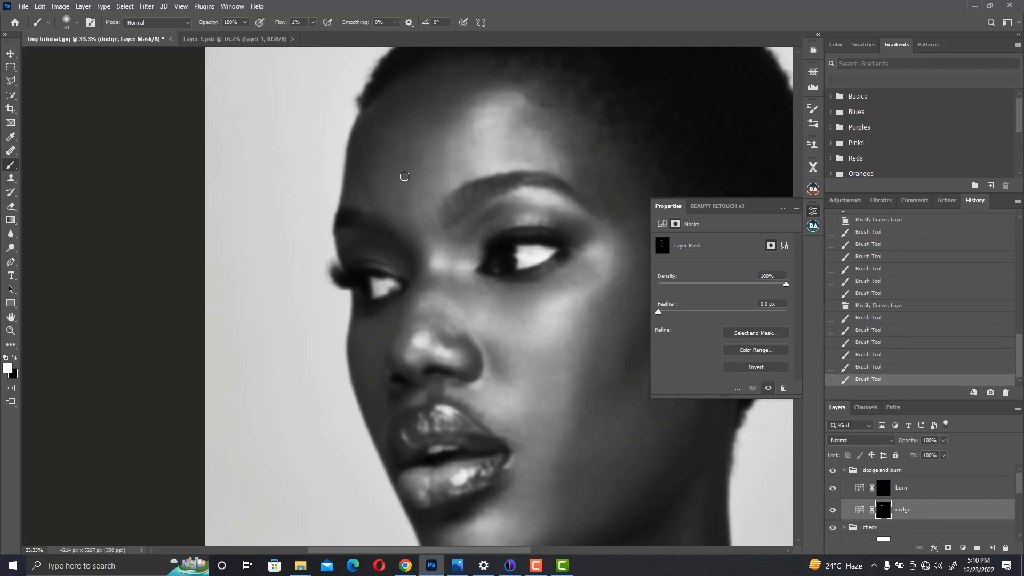
pyautogui.click(405, 193)
pyautogui.click(423, 200)
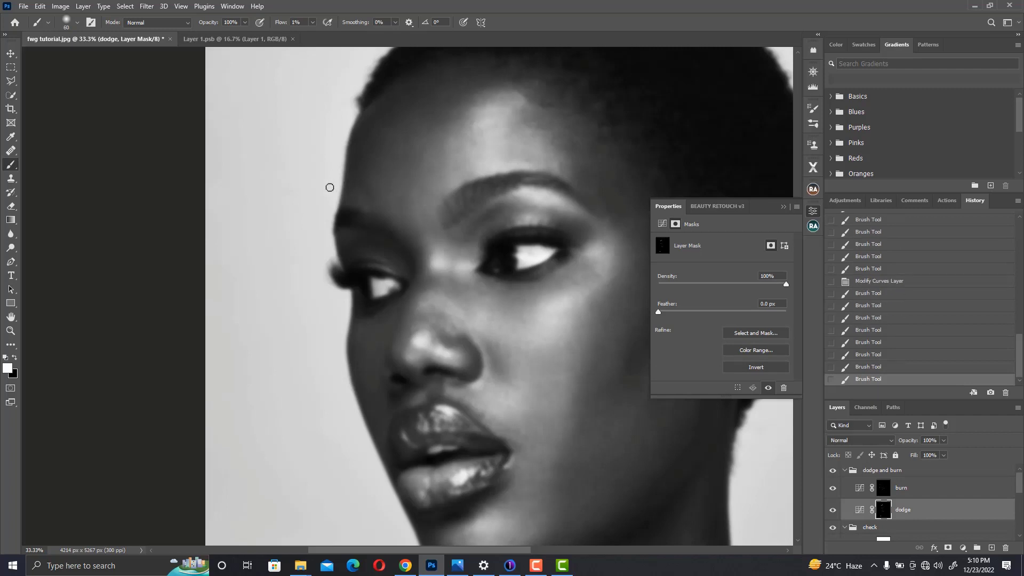
pyautogui.click(373, 196)
# Even out the lower outer cheek near the jaw with burn and dodge strokes, using a brush of about 60 to 70 px
pyautogui.scroll(-5, 393, 187)
pyautogui.moveTo(500, 266); pyautogui.dragTo(458, 176)
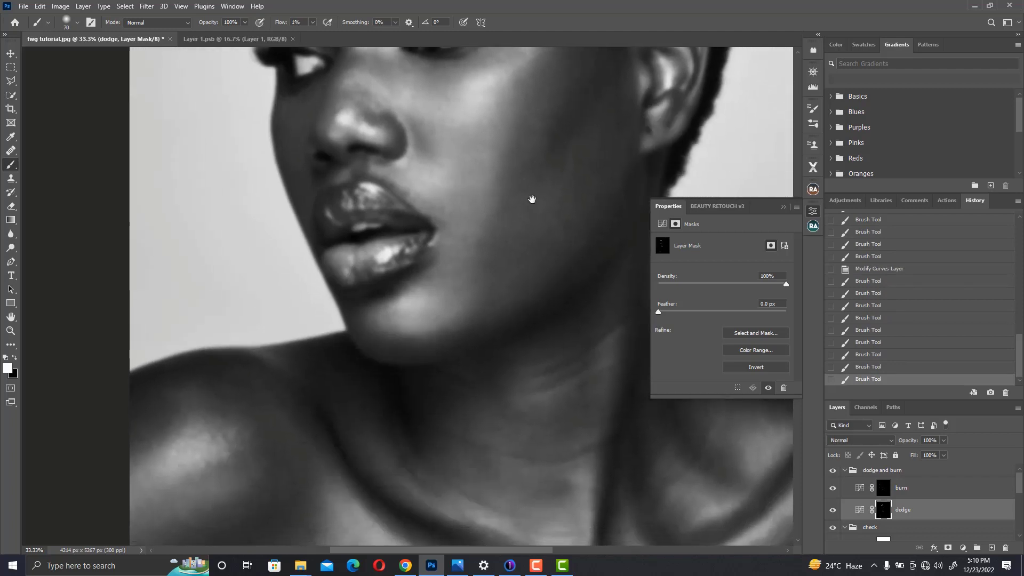
pyautogui.moveTo(563, 192); pyautogui.dragTo(463, 226)
pyautogui.click(883, 490)
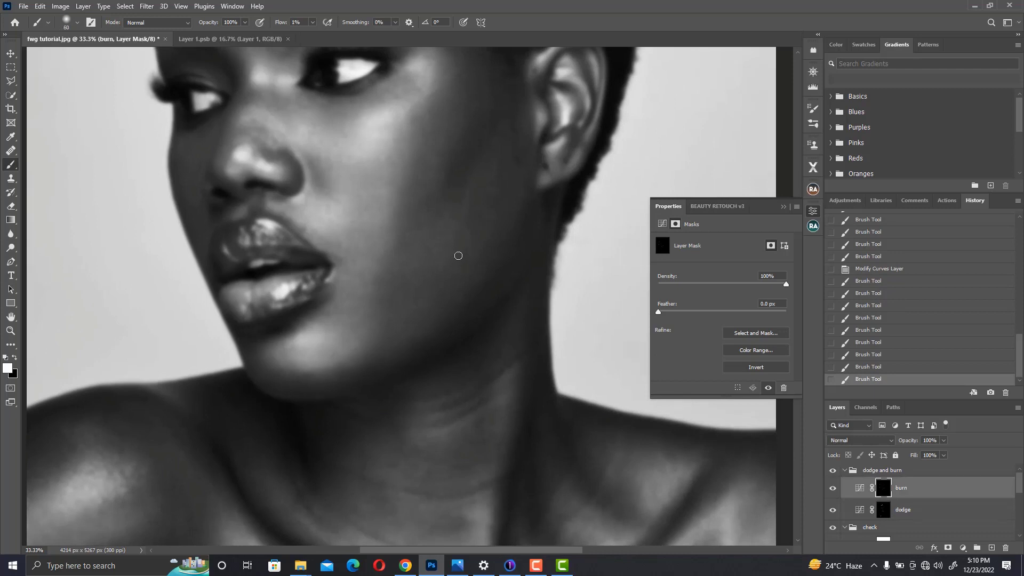
pyautogui.moveTo(468, 274); pyautogui.dragTo(465, 275)
pyautogui.click(882, 515)
pyautogui.press(']')
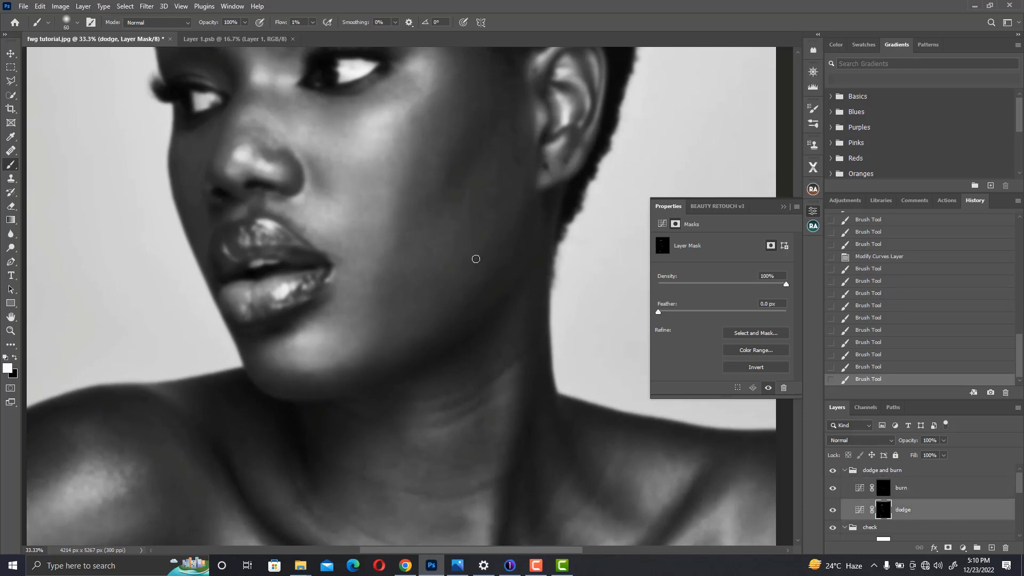
pyautogui.click(465, 251)
pyautogui.press(']')
# Set the Gaussian Blur smart filter on the check group's Layer 1 to a radius of 5 pixels
pyautogui.scroll(-5, 887, 520)
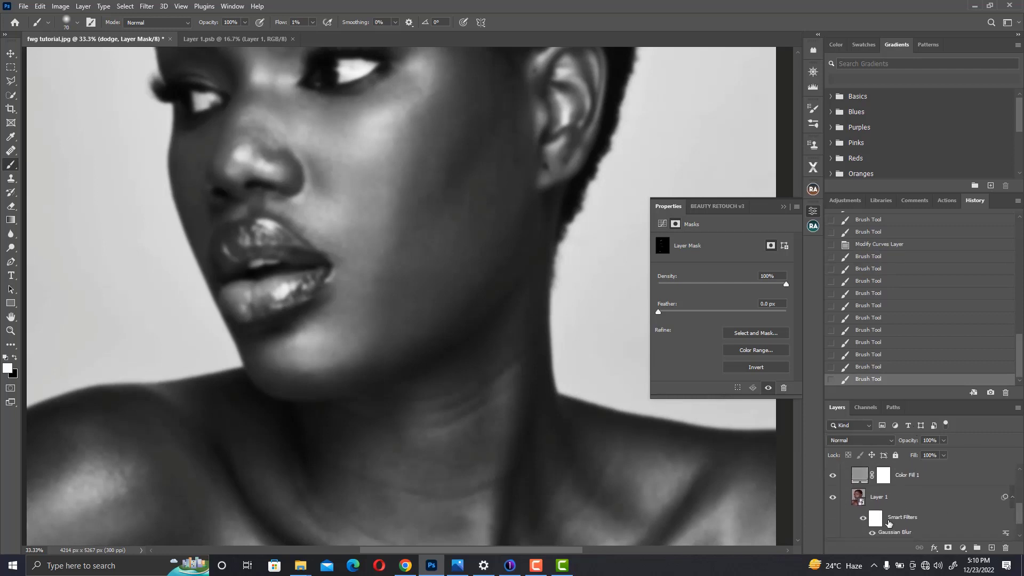
pyautogui.doubleClick(902, 533)
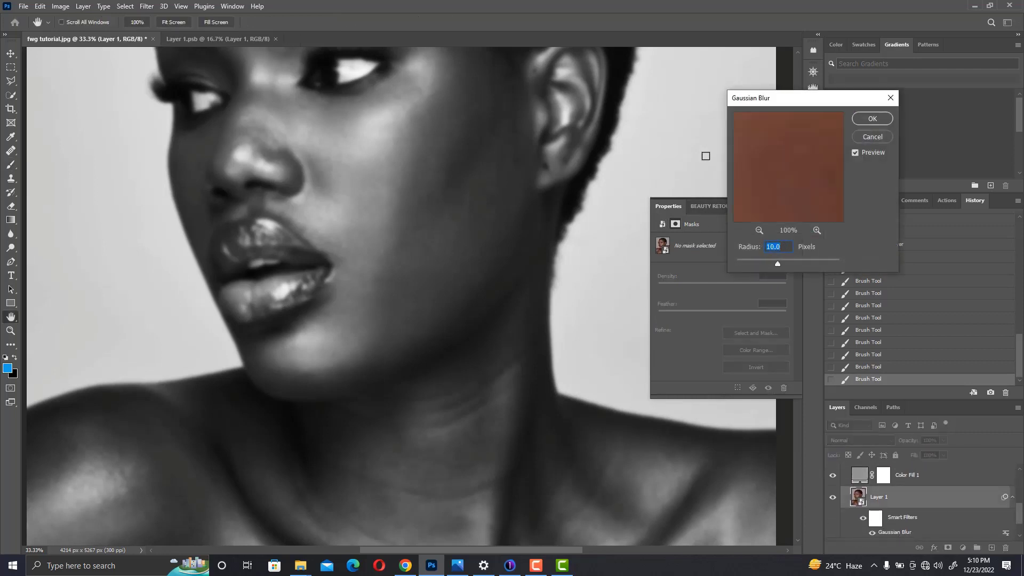
pyautogui.write('5')
pyautogui.moveTo(466, 69); pyautogui.dragTo(529, 216)
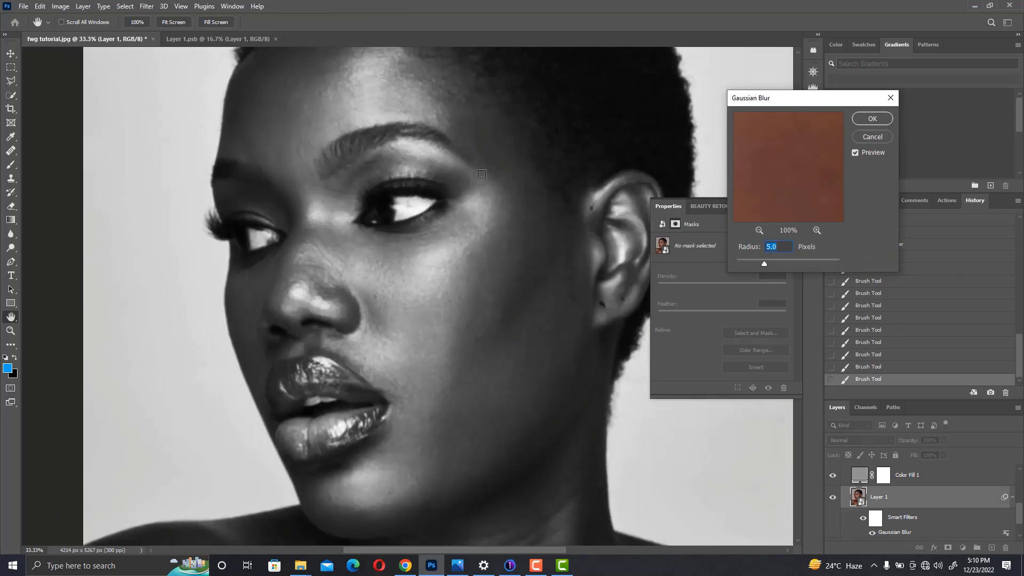
pyautogui.moveTo(448, 189); pyautogui.dragTo(523, 190)
pyautogui.moveTo(540, 245); pyautogui.dragTo(508, 223)
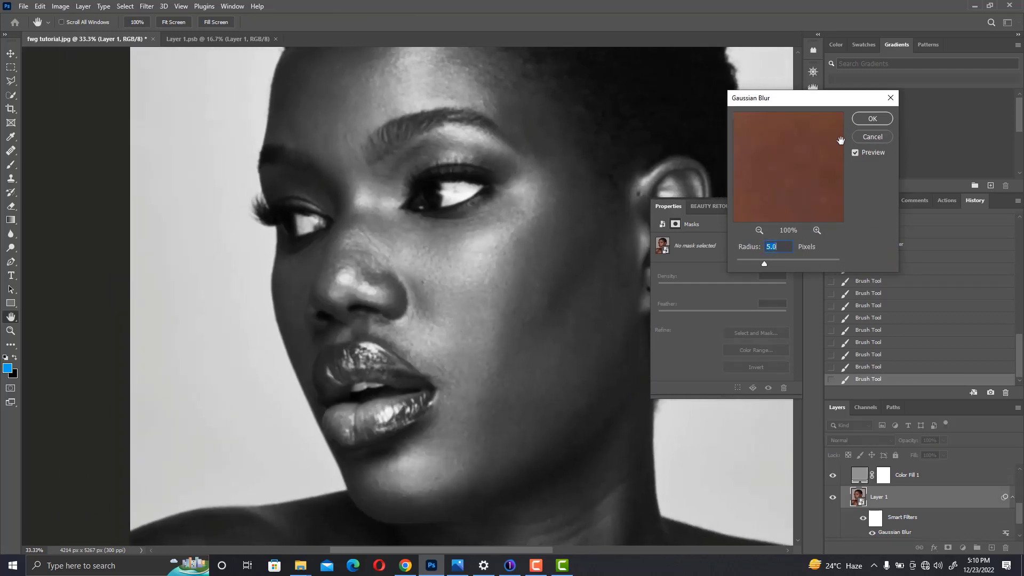
pyautogui.click(873, 118)
pyautogui.scroll(3, 1020, 512)
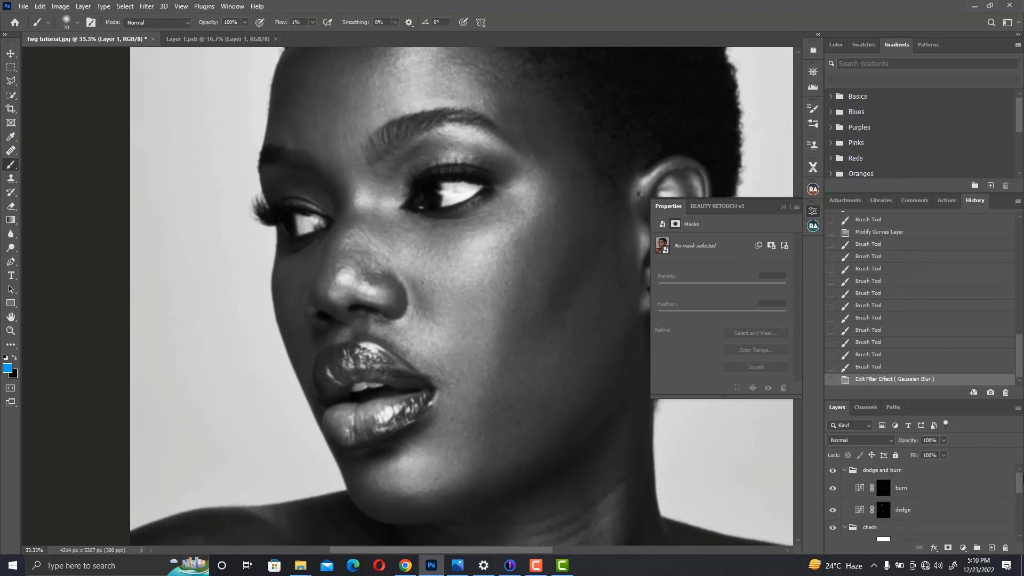
# Lower the midpoint of the Curves 2 curve further to darken the check view, and collapse its properties
pyautogui.scroll(-5, 969, 481)
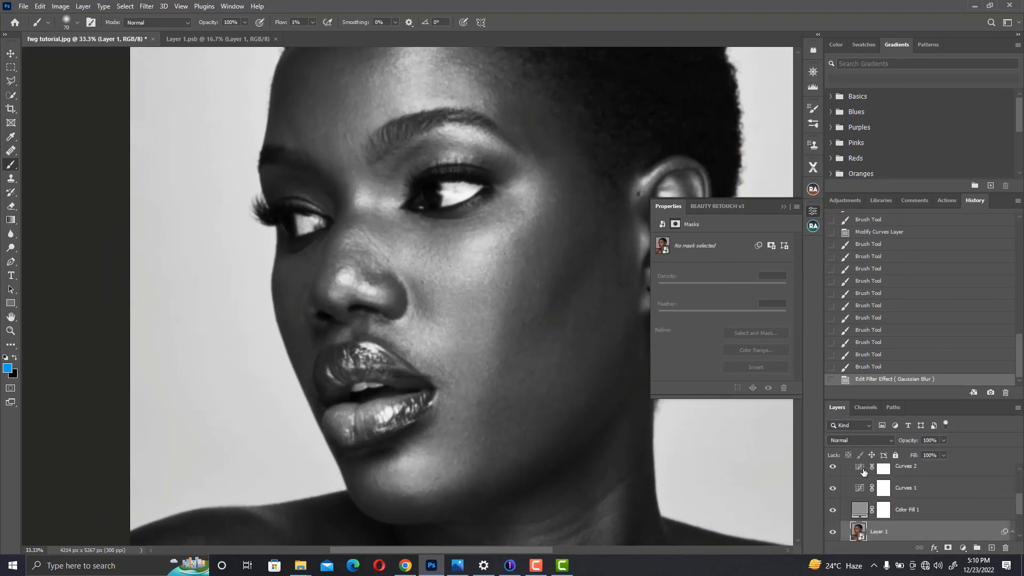
pyautogui.click(864, 471)
pyautogui.moveTo(721, 291); pyautogui.dragTo(732, 310)
pyautogui.click(812, 210)
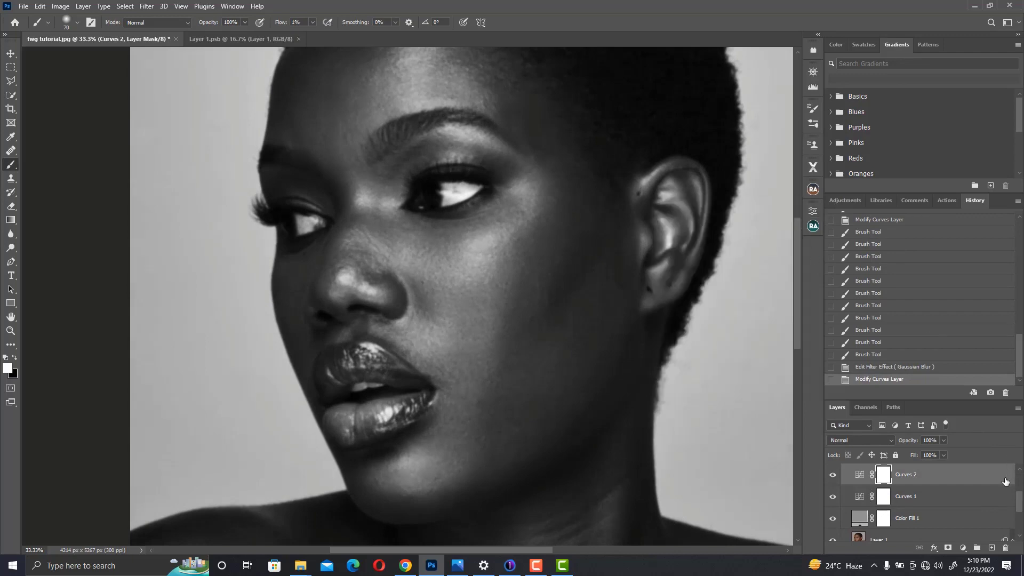
# Zoom to 50% and dodge the dark patches on the lower cheek beside the mouth with a brush of about 45 px
pyautogui.scroll(5, 1005, 481)
pyautogui.click(933, 509)
pyautogui.moveTo(480, 363); pyautogui.dragTo(408, 207)
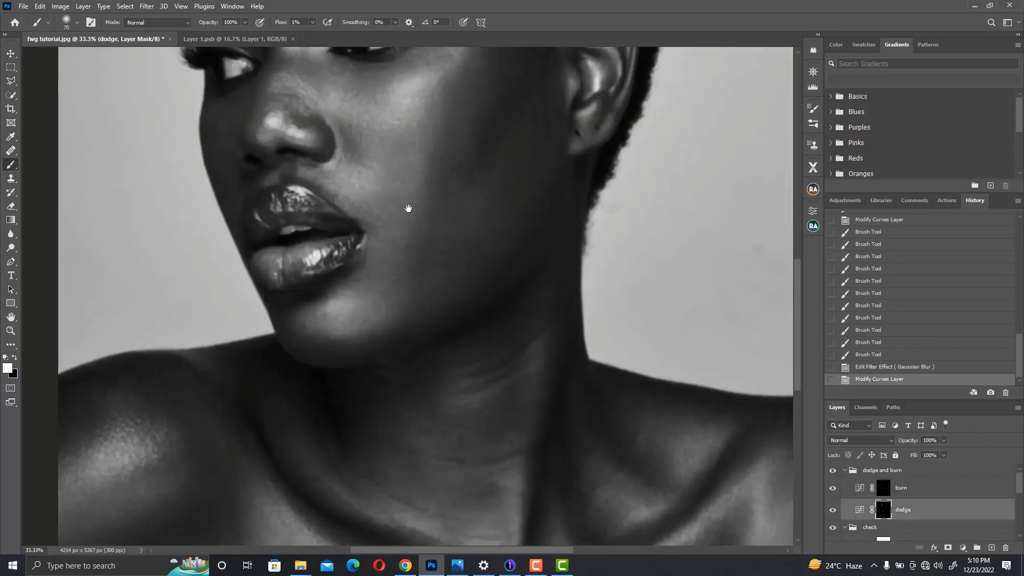
pyautogui.hotkey('ctrl', '+')
pyautogui.scroll(-2, 426, 213)
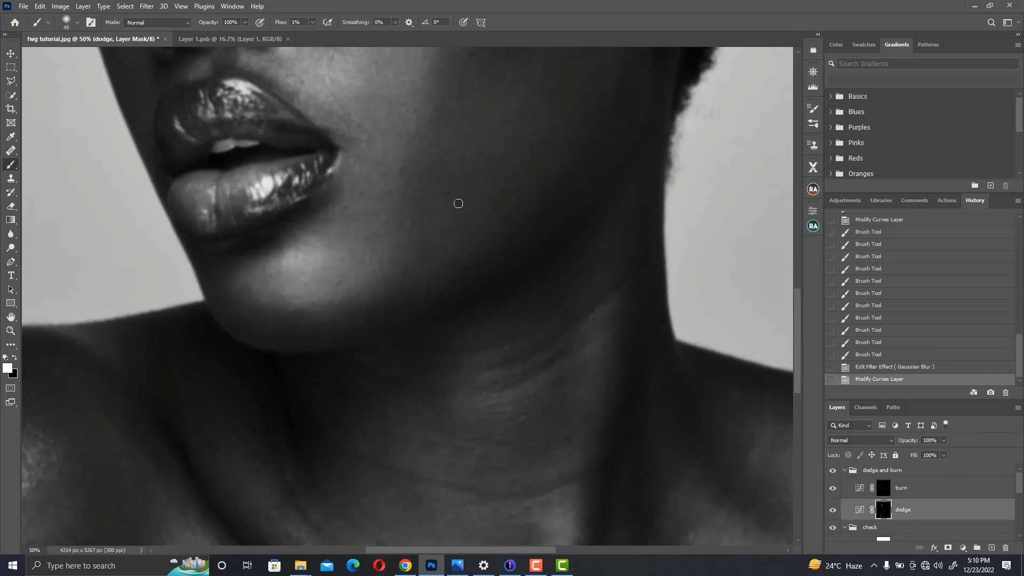
pyautogui.moveTo(458, 203); pyautogui.dragTo(467, 190)
pyautogui.moveTo(467, 191)
pyautogui.mouseDown()
pyautogui.moveTo(458, 202)
pyautogui.moveTo(442, 188)
pyautogui.mouseUp()
pyautogui.press('[')
pyautogui.moveTo(443, 186)
pyautogui.mouseDown()
pyautogui.moveTo(446, 175)
pyautogui.moveTo(462, 201)
pyautogui.mouseUp()
pyautogui.moveTo(438, 165)
pyautogui.mouseDown()
pyautogui.moveTo(450, 174)
pyautogui.moveTo(406, 175)
pyautogui.moveTo(407, 184)
pyautogui.mouseUp()
pyautogui.moveTo(408, 188); pyautogui.dragTo(408, 202)
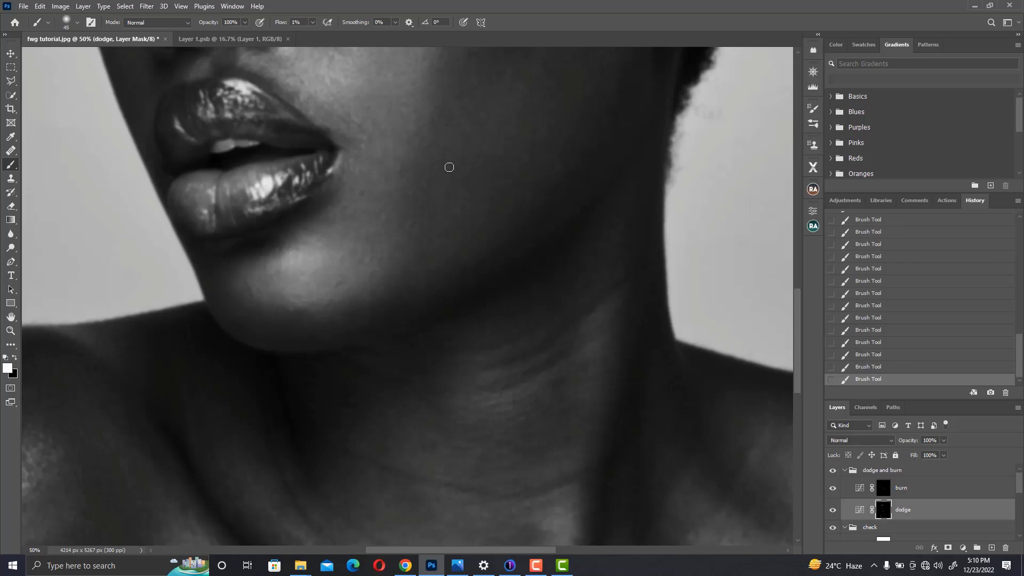
pyautogui.moveTo(379, 187); pyautogui.dragTo(422, 257)
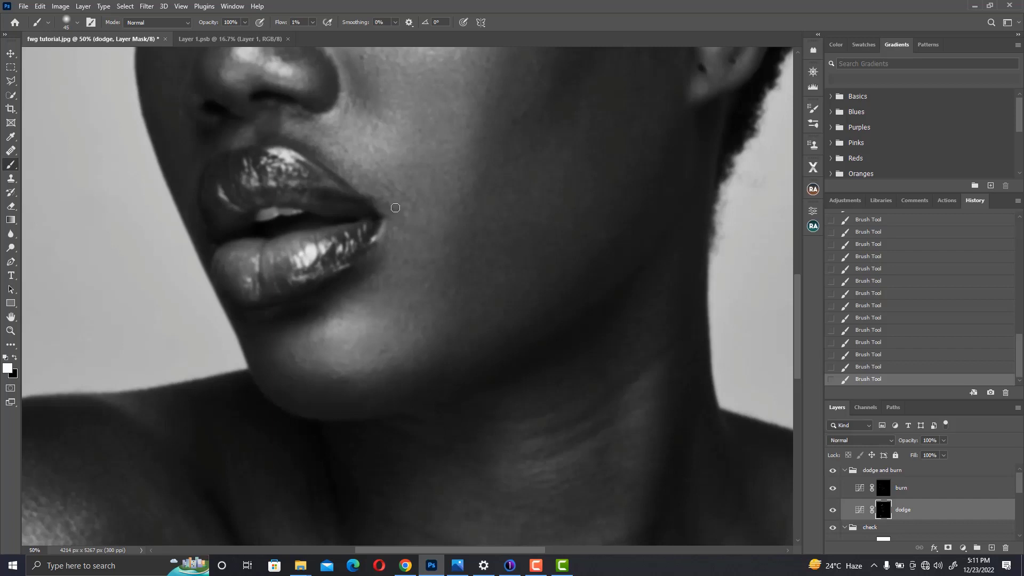
# Dodge the dark patches around the mouth corner and beside the nose, enlarging the brush to about 50 px
pyautogui.moveTo(395, 207); pyautogui.dragTo(440, 231)
pyautogui.press(']')
pyautogui.moveTo(363, 168); pyautogui.dragTo(389, 211)
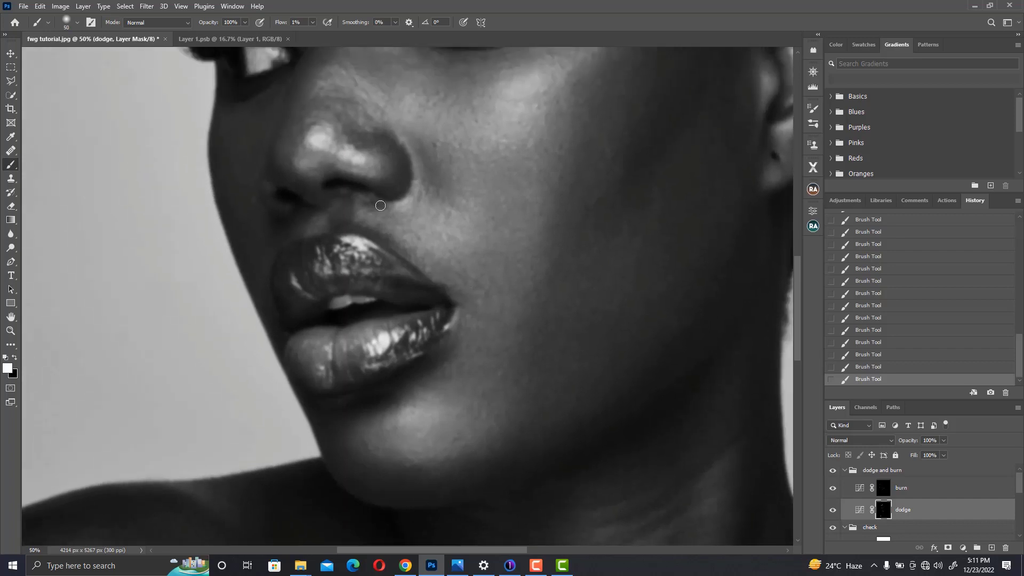
pyautogui.press(']')
# Dodge the small dark patches on the forehead, between the eyebrows and around the nose with a smaller brush
pyautogui.moveTo(473, 130)
pyautogui.mouseDown()
pyautogui.moveTo(457, 221)
pyautogui.moveTo(417, 327)
pyautogui.mouseUp()
pyautogui.moveTo(450, 196); pyautogui.dragTo(550, 369)
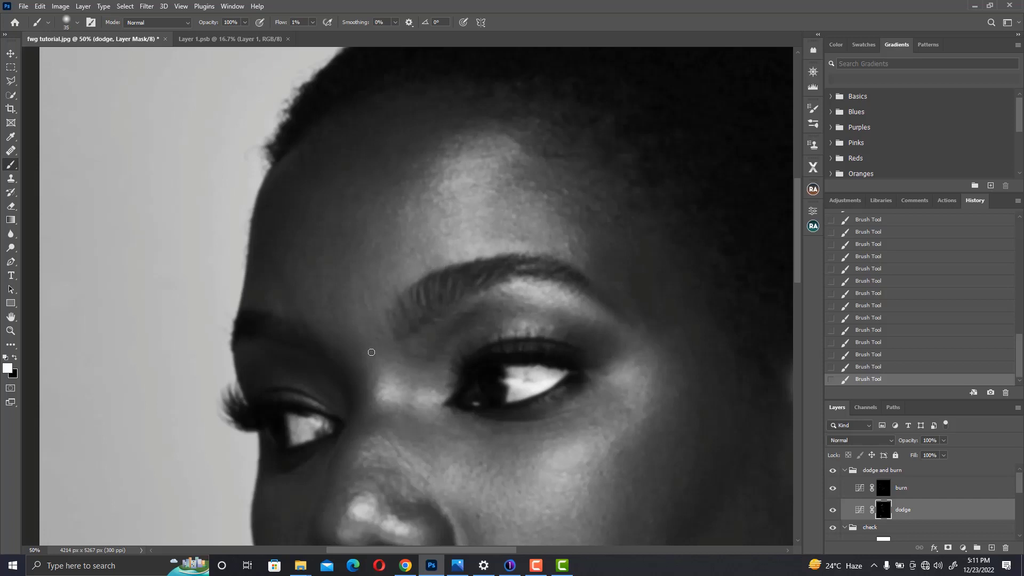
pyautogui.moveTo(371, 352); pyautogui.dragTo(387, 212)
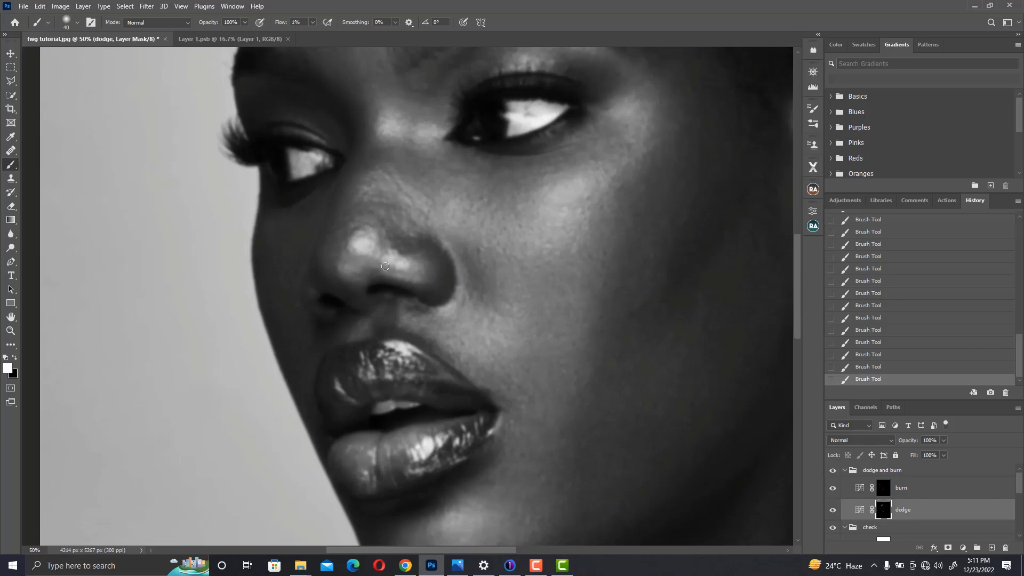
# Burn the small bright patches on the nose and near cheek with a brush of about 25 px on the burn mask
pyautogui.press('[')
pyautogui.press('[')
pyautogui.click(885, 488)
pyautogui.press('[')
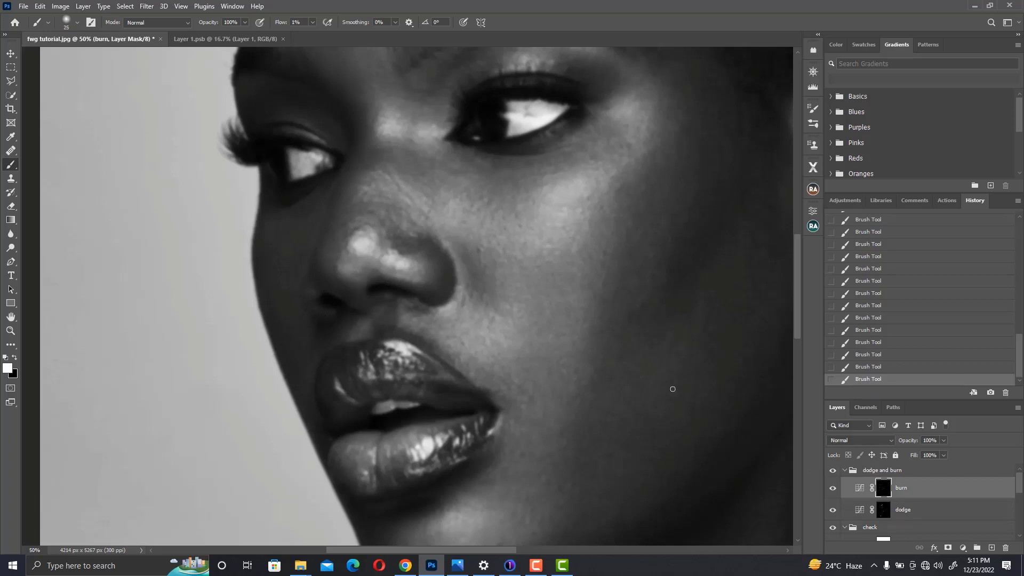
pyautogui.scroll(-2, 467, 383)
# Dodge the dark patches on the chin and below the mouth corner with a brush of about 50 px
pyautogui.click(888, 511)
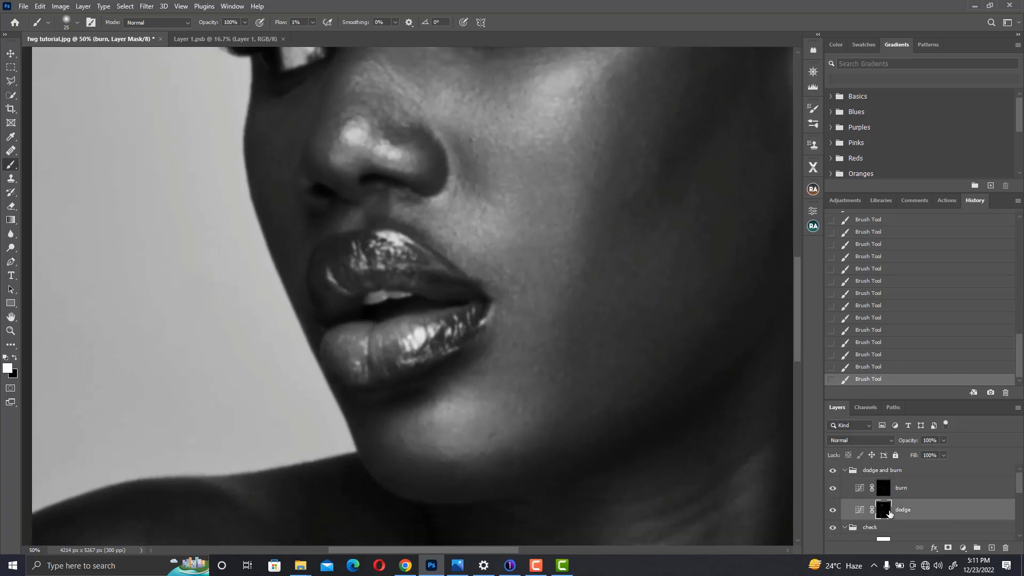
pyautogui.press(']')
pyautogui.press(']')
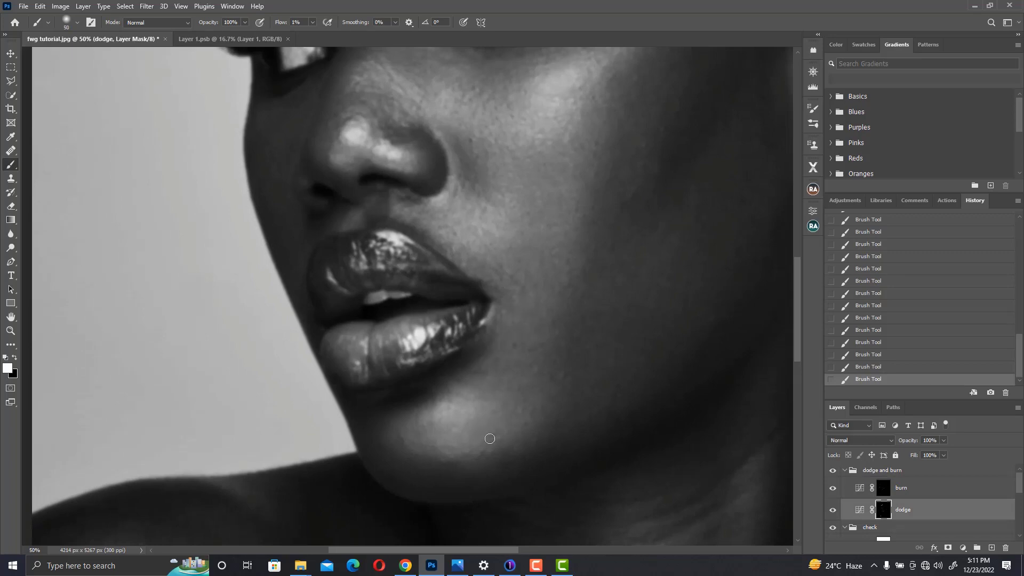
pyautogui.moveTo(490, 437); pyautogui.dragTo(491, 375)
pyautogui.moveTo(497, 423); pyautogui.dragTo(438, 148)
# Dodge the dark patches on the neck, collarbones and upper chest with a brush of about 45 px
pyautogui.press('[')
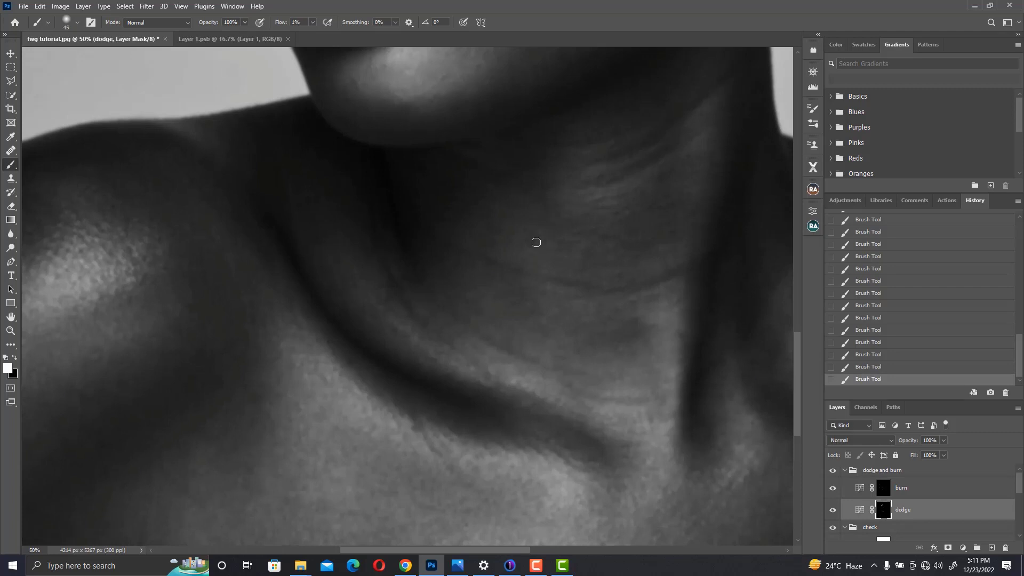
pyautogui.press(']')
pyautogui.moveTo(457, 407); pyautogui.dragTo(487, 126)
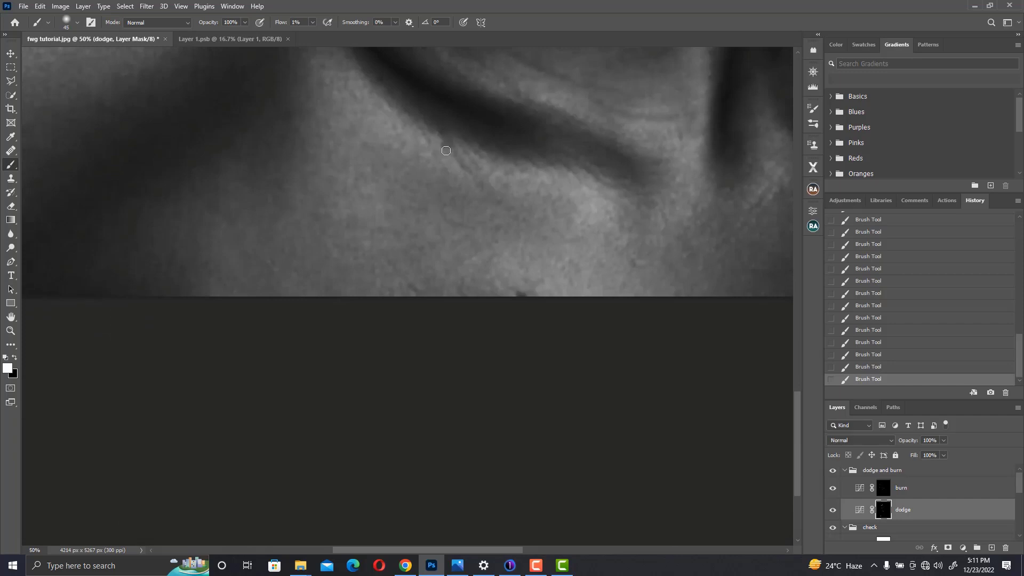
pyautogui.moveTo(472, 183); pyautogui.dragTo(466, 85)
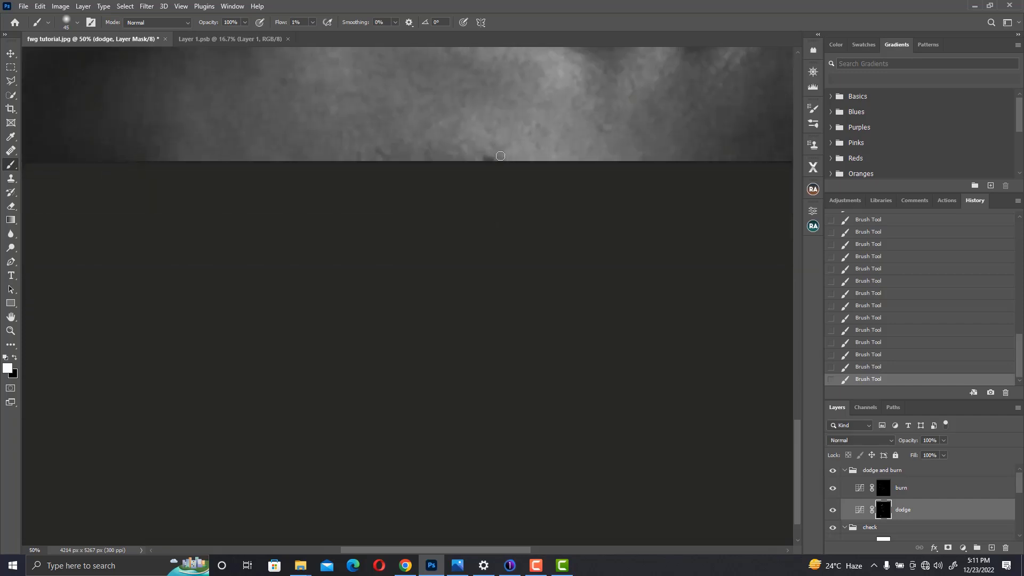
pyautogui.moveTo(507, 172); pyautogui.dragTo(442, 242)
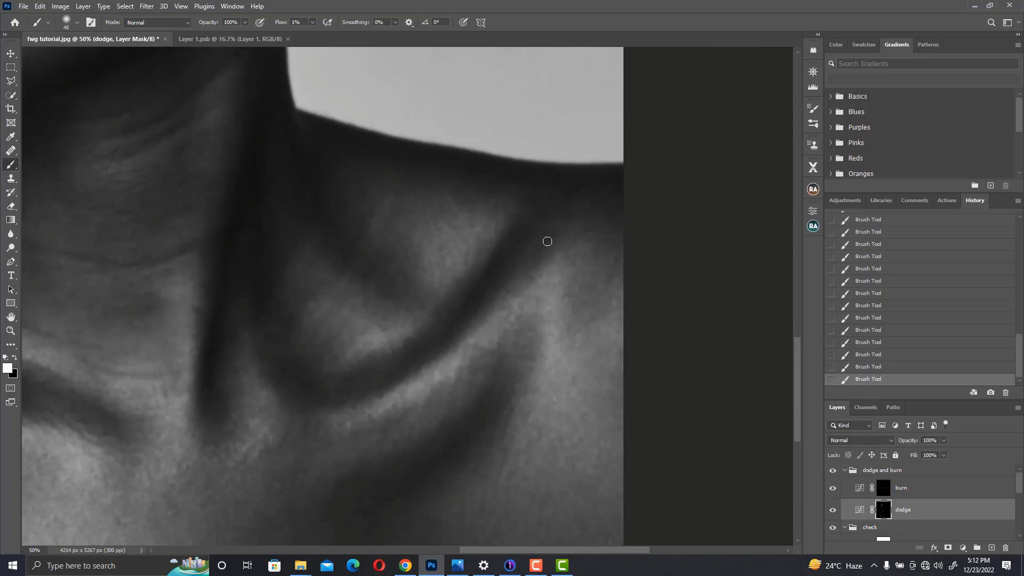
# Collapse the dodge and burn group and the check group, and hide the check group to show the portrait in colour
pyautogui.click(843, 471)
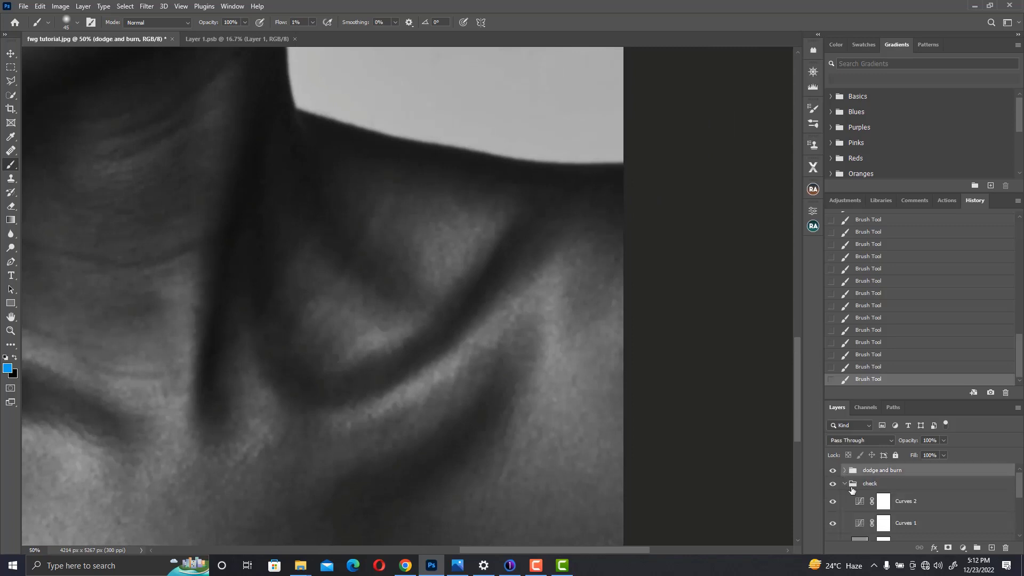
pyautogui.click(844, 483)
pyautogui.click(832, 483)
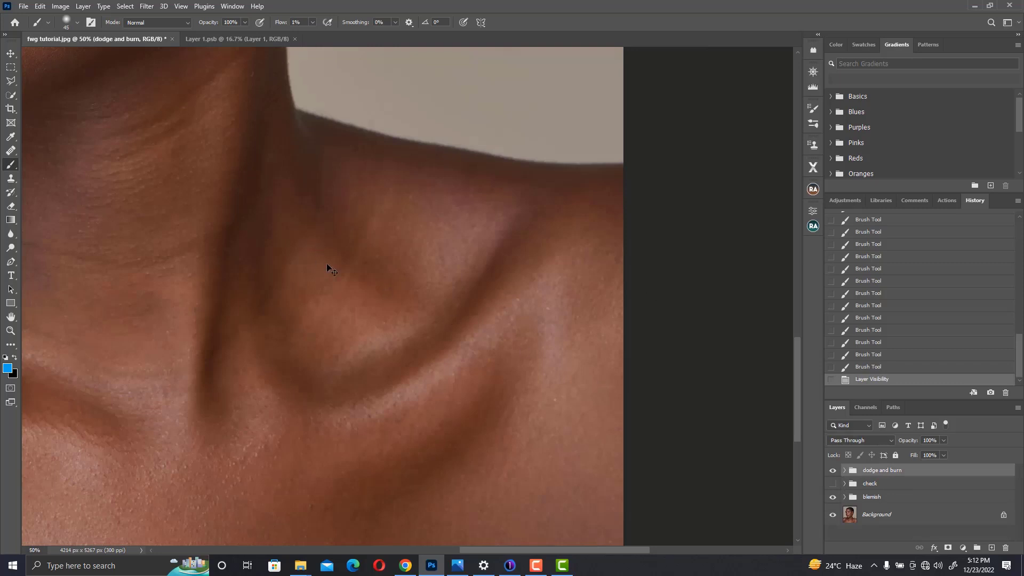
# Compare the face with and without the dodge and burn group at 25% zoom
pyautogui.hotkey('ctrl', '-')
pyautogui.hotkey('ctrl', '-')
pyautogui.hotkey('ctrl', '-')
pyautogui.moveTo(348, 243); pyautogui.dragTo(462, 361)
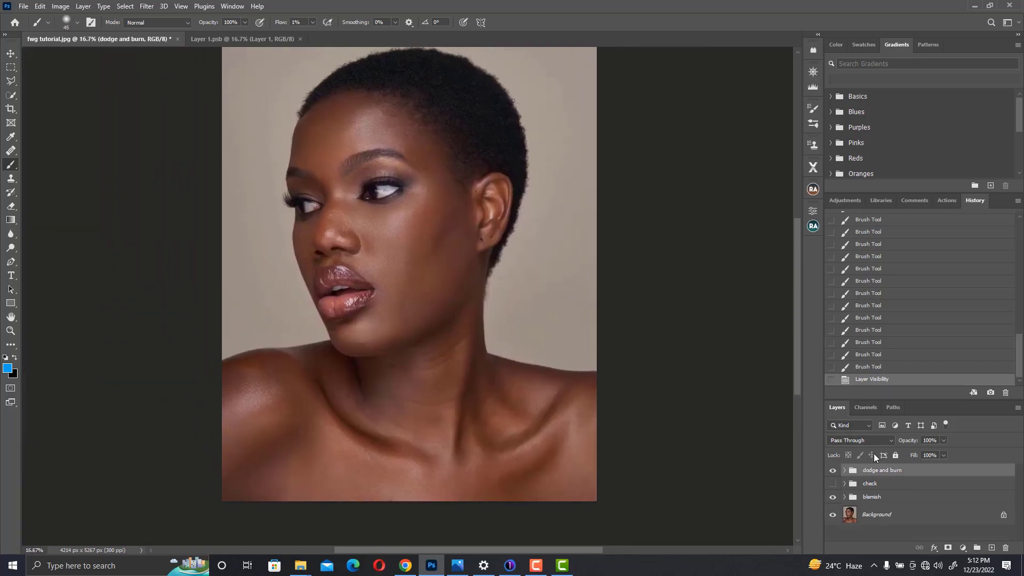
pyautogui.moveTo(621, 395); pyautogui.dragTo(704, 414)
pyautogui.hotkey('ctrl', '+')
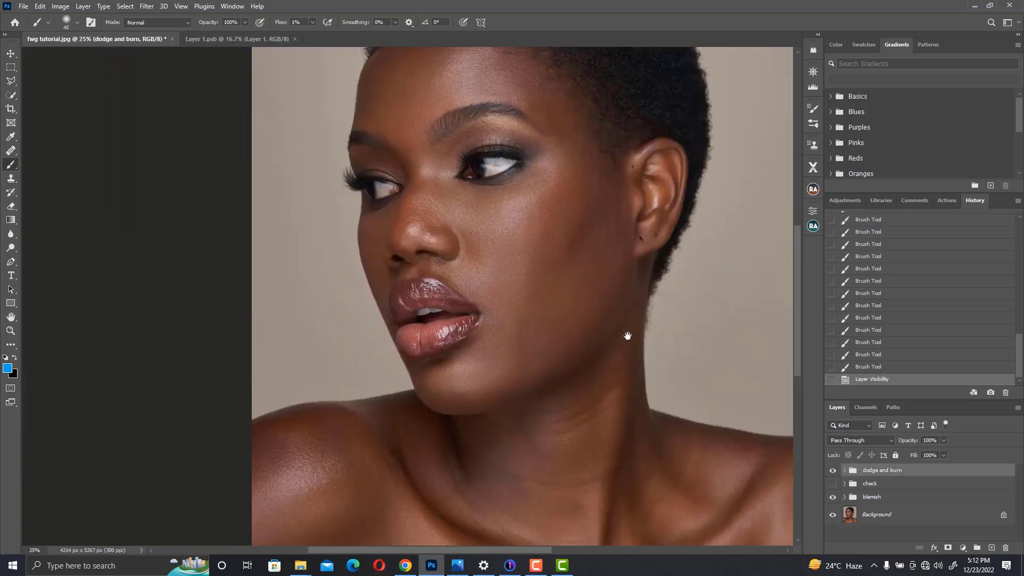
pyautogui.moveTo(626, 336); pyautogui.dragTo(616, 357)
pyautogui.click(833, 470)
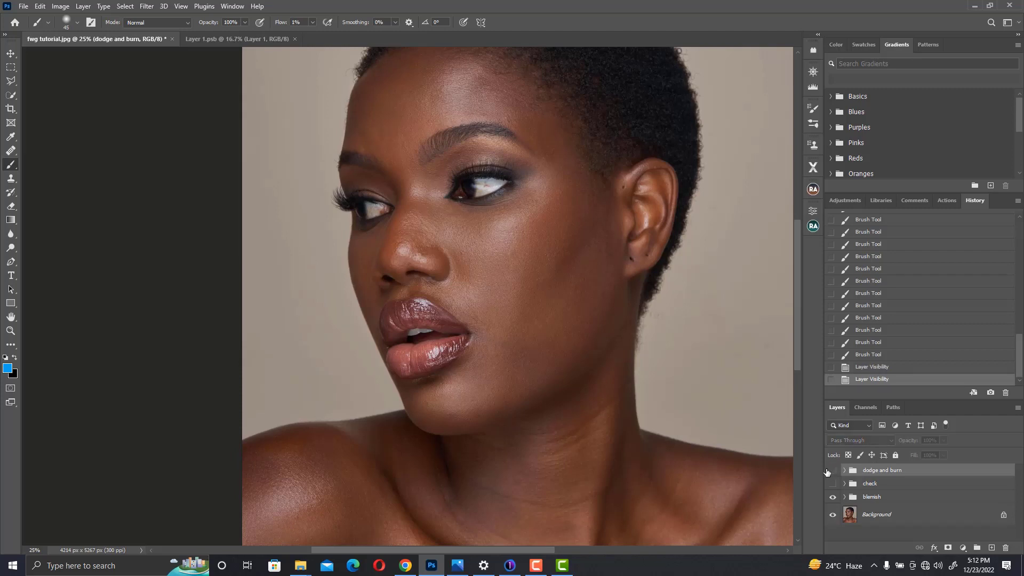
pyautogui.click(832, 470)
pyautogui.moveTo(688, 389); pyautogui.dragTo(680, 436)
pyautogui.click(834, 469)
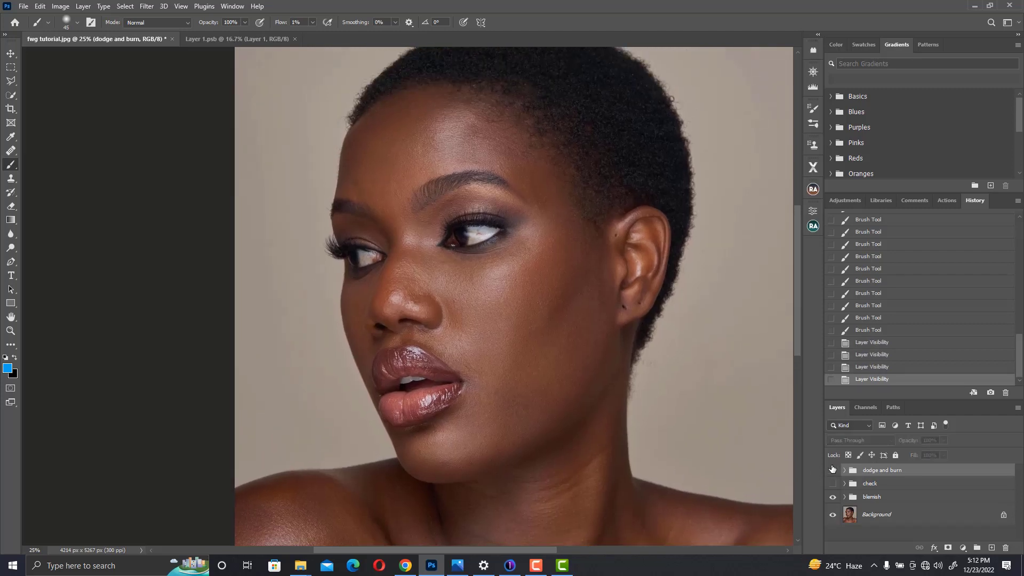
pyautogui.click(832, 469)
pyautogui.click(831, 468)
pyautogui.click(830, 470)
pyautogui.click(831, 471)
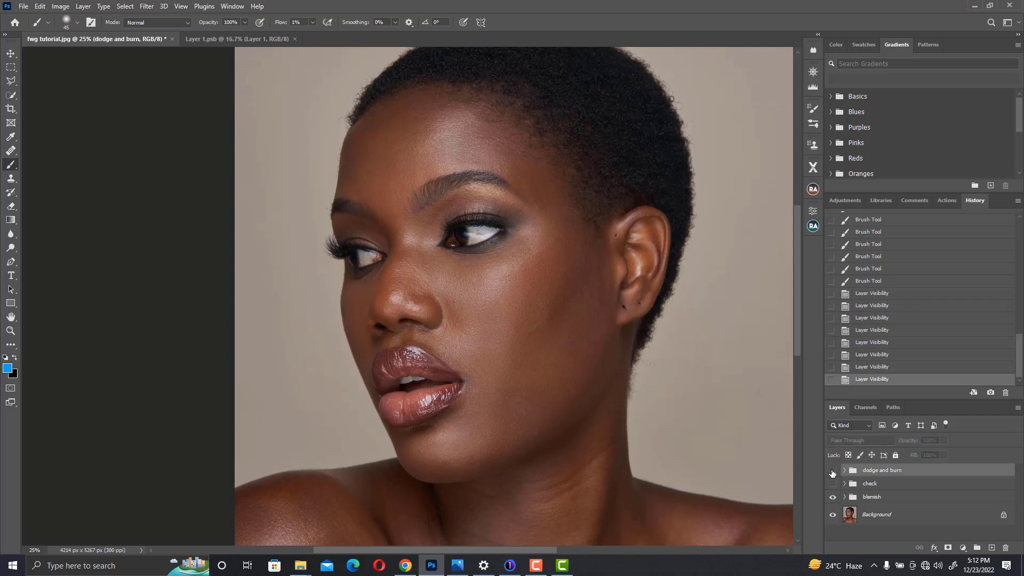
pyautogui.click(832, 471)
# Compare the whole portrait with and without the dodge and burn group at 12.5% zoom
pyautogui.hotkey('ctrl', '-')
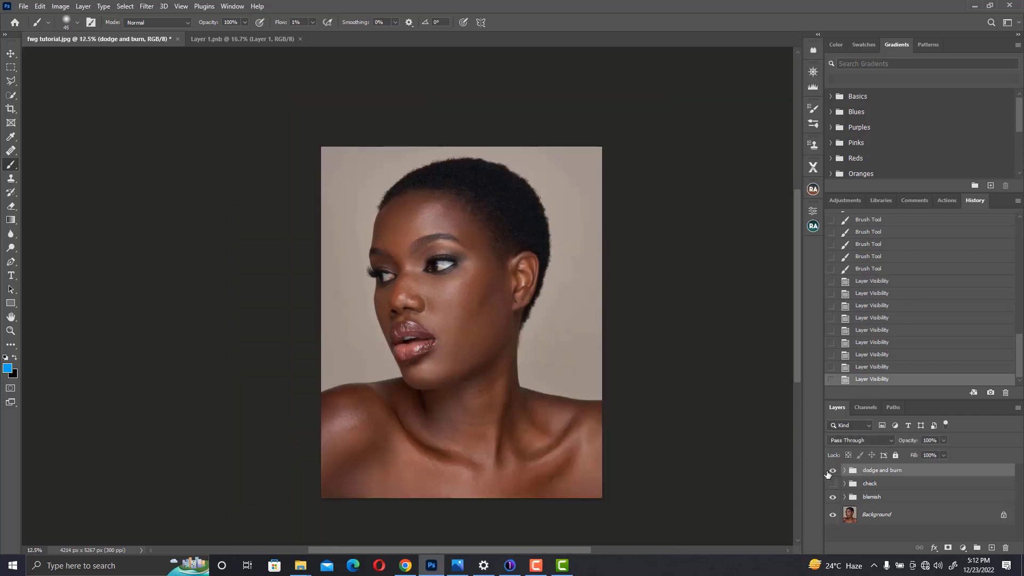
pyautogui.click(831, 470)
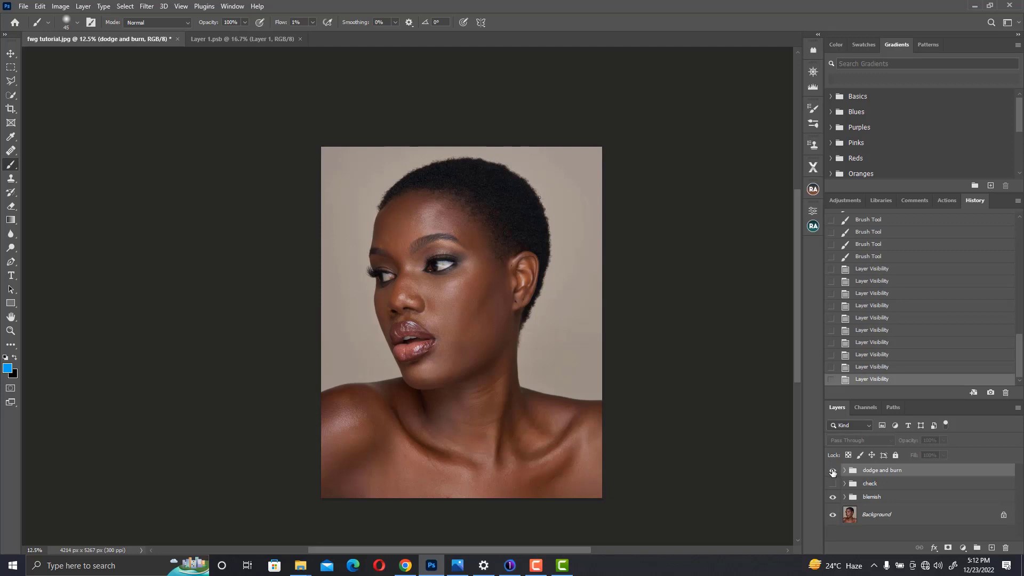
pyautogui.click(832, 471)
pyautogui.click(832, 471)
pyautogui.click(831, 471)
pyautogui.click(832, 471)
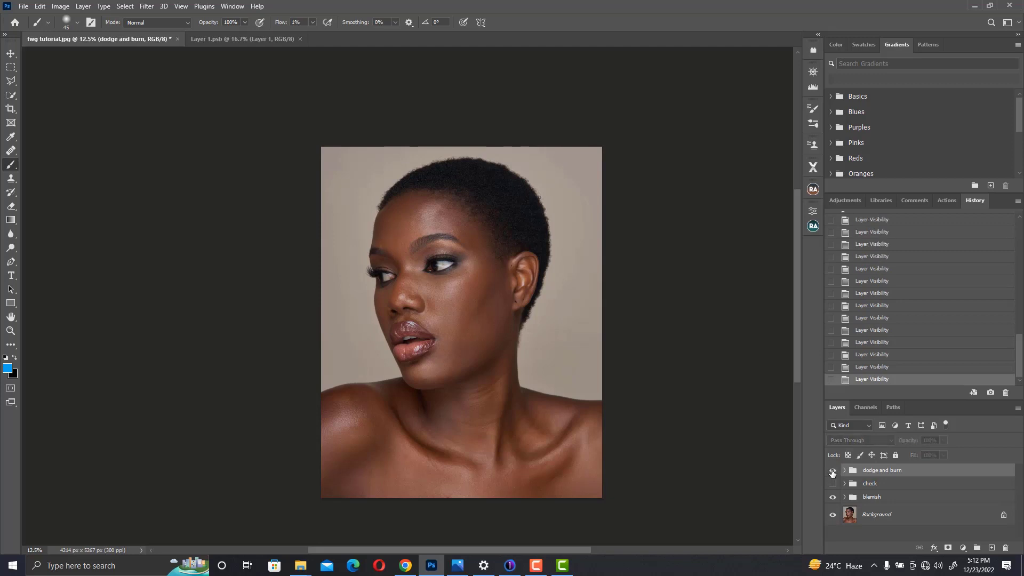
pyautogui.click(831, 471)
pyautogui.hotkey('ctrl', '+')
pyautogui.moveTo(569, 411); pyautogui.dragTo(578, 315)
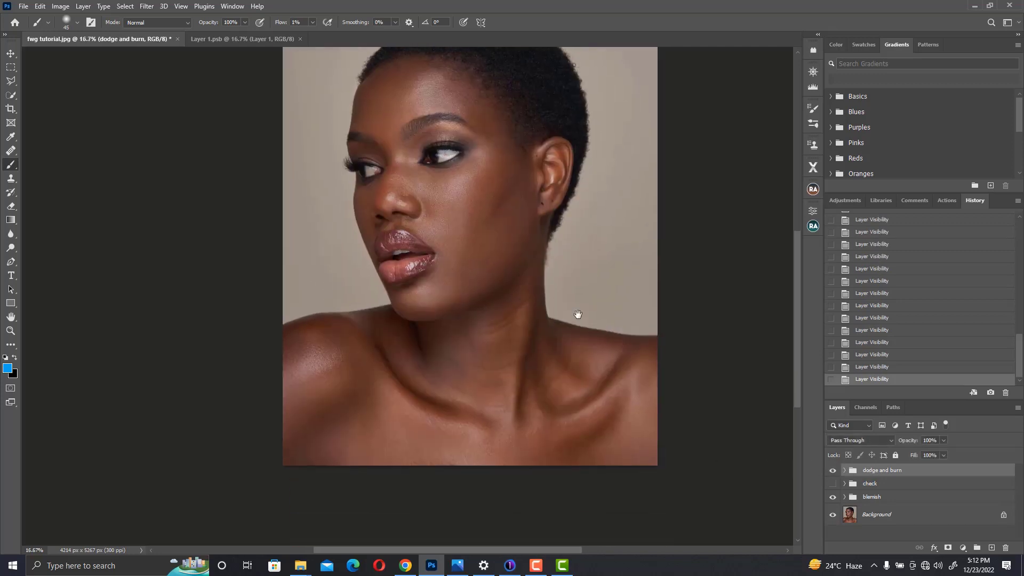
# Reduce the dodge Curves layer's opacity to about 80% and collapse the dodge and burn group again
pyautogui.click(844, 469)
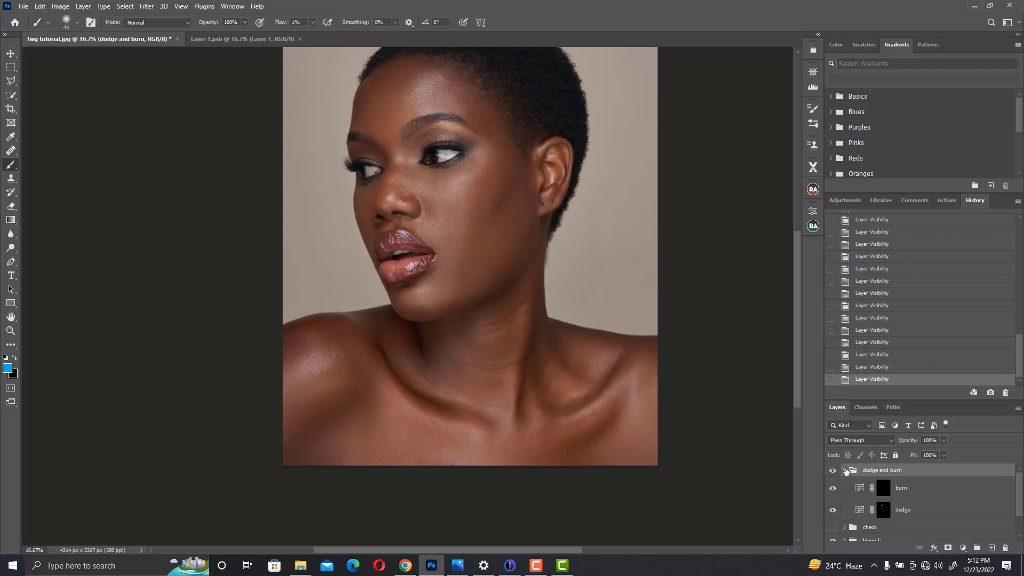
pyautogui.click(884, 511)
pyautogui.click(942, 455)
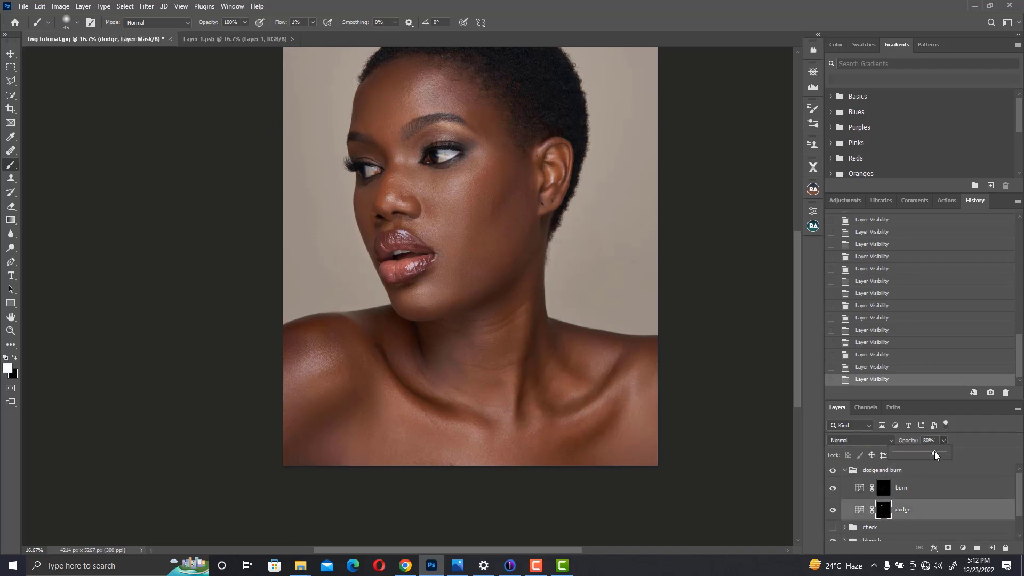
pyautogui.click(844, 470)
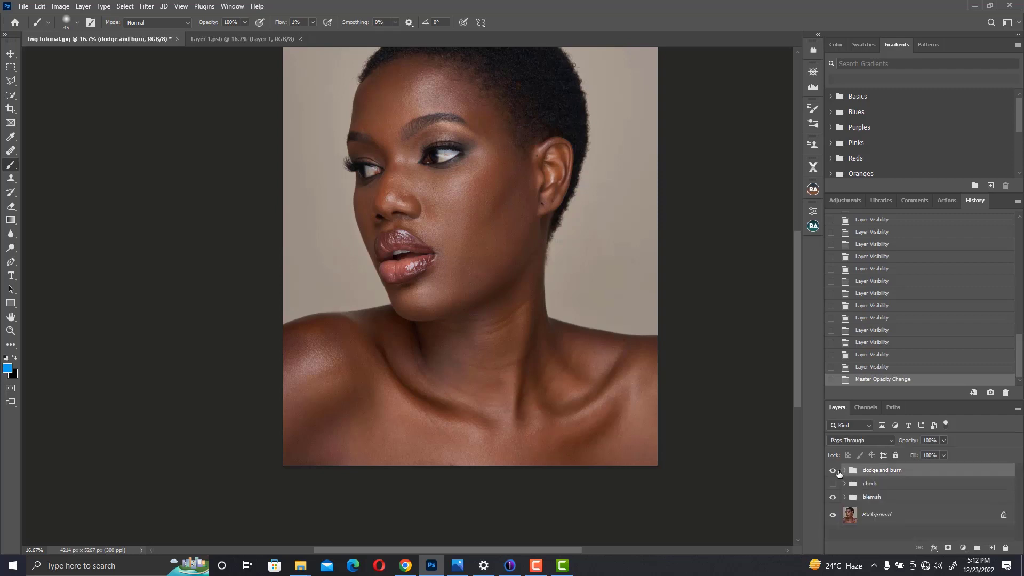
# Toggle the dodge and burn group's visibility to check the softened dodge effect on the face, neck and shoulders
pyautogui.click(832, 470)
pyautogui.click(835, 470)
pyautogui.click(835, 470)
pyautogui.click(835, 470)
pyautogui.click(835, 470)
pyautogui.click(834, 470)
pyautogui.click(832, 471)
pyautogui.click(831, 472)
pyautogui.scroll(3, 494, 365)
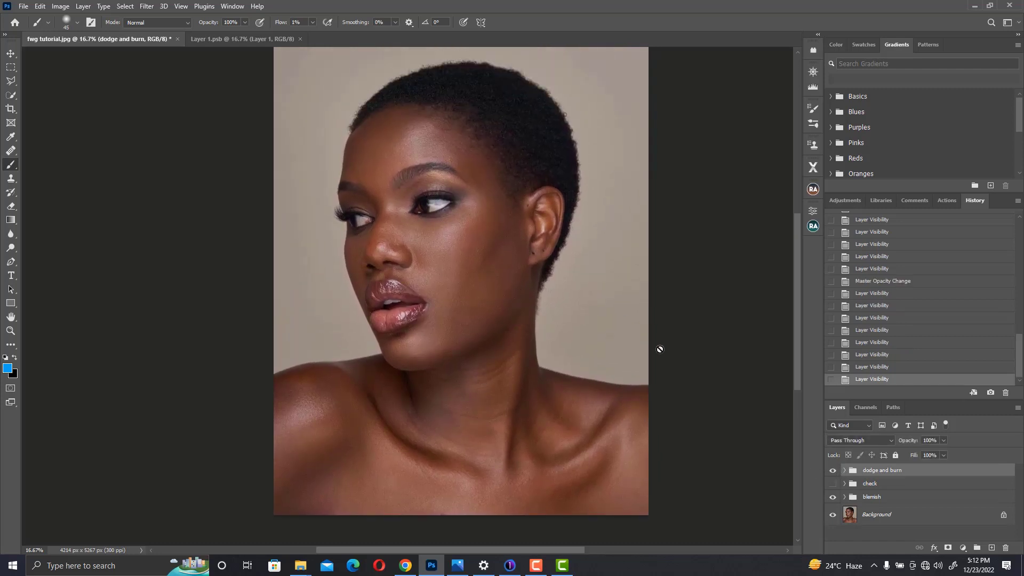
pyautogui.click(835, 471)
pyautogui.click(832, 471)
# Stamp all visible layers into a new layer on top and name it "low frequency"
pyautogui.hotkey('ctrl', 'shift', 'alt', 'e')
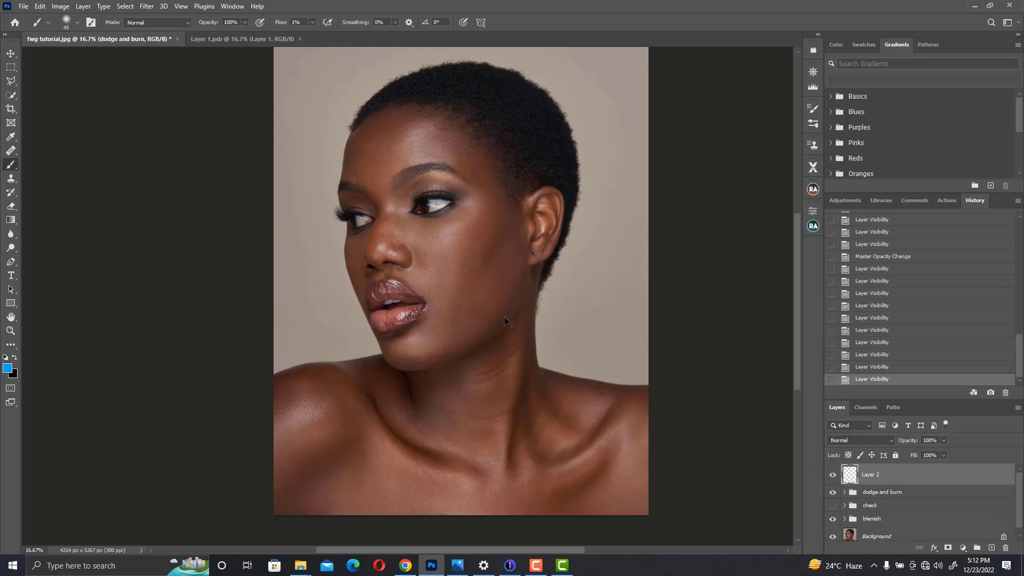
pyautogui.doubleClick(871, 480)
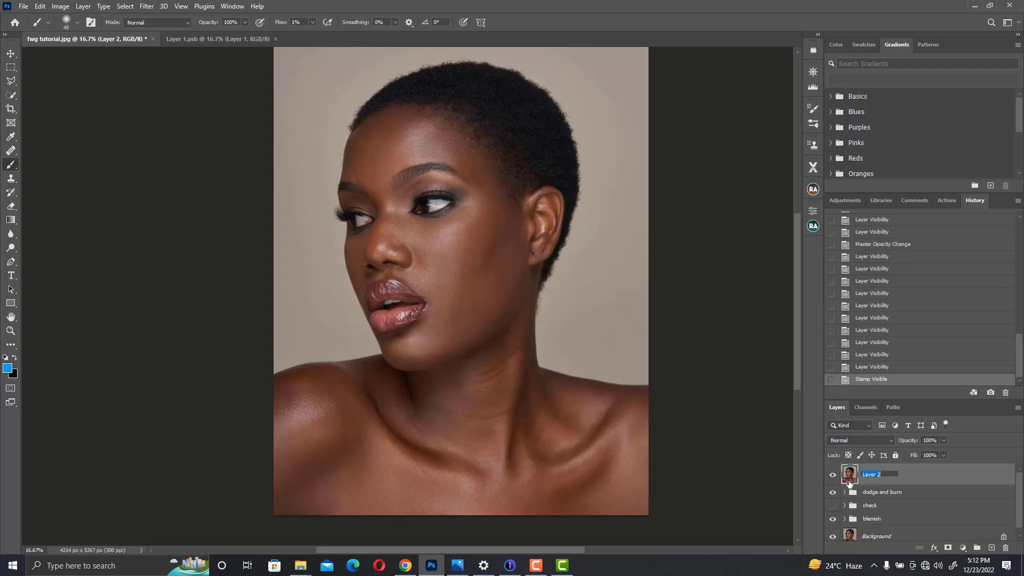
pyautogui.write('low frequency')
pyautogui.press('Return')
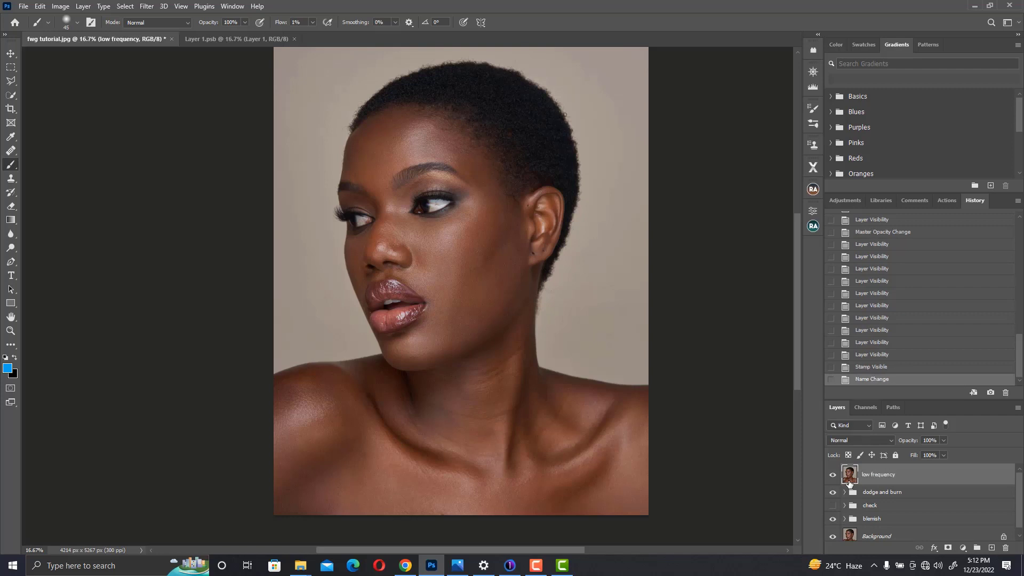
pyautogui.rightClick(786, 291)
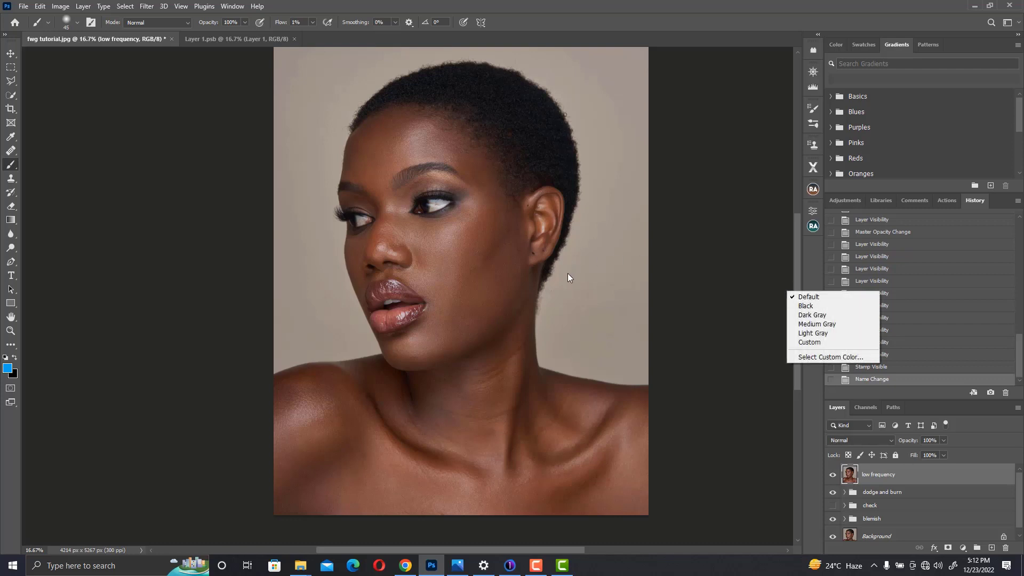
pyautogui.click(850, 390)
# Duplicate the low frequency layer and rename the copy "high frequency"
pyautogui.hotkey('ctrl', 'j')
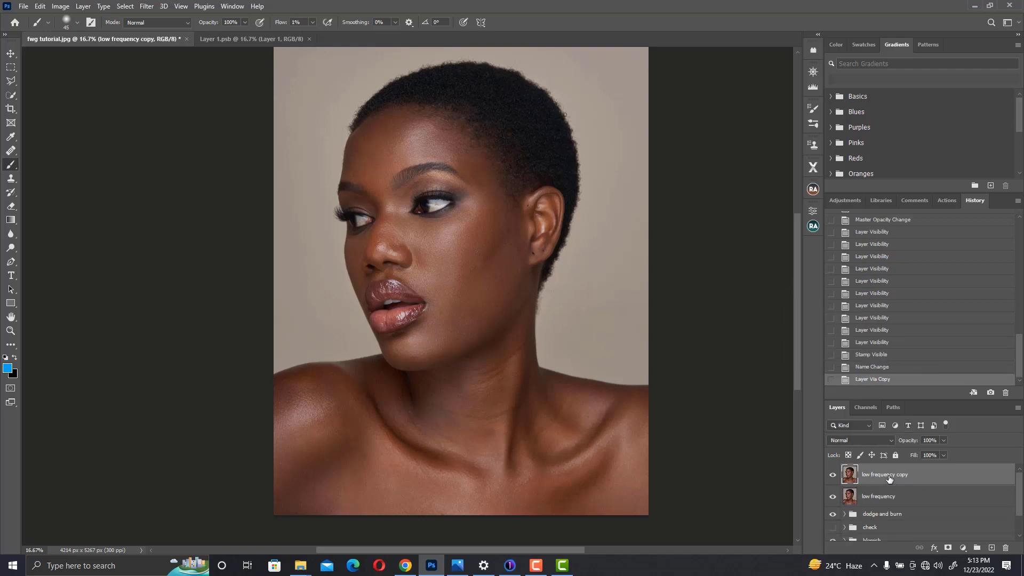
pyautogui.doubleClick(888, 481)
pyautogui.write('high')
pyautogui.press('Return')
pyautogui.press('4')
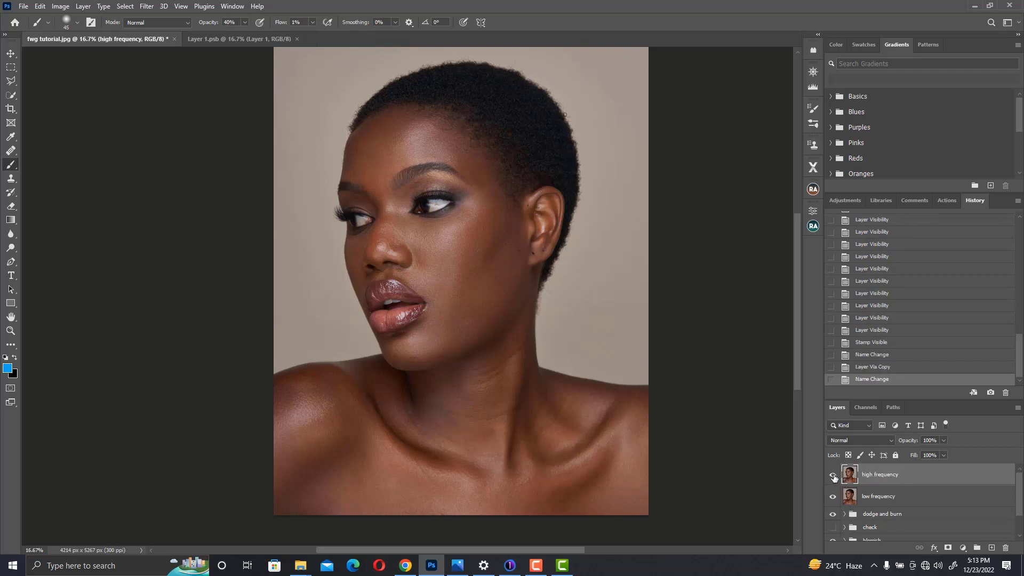
# Hide the high frequency layer and open the Median noise filter for the low frequency layer
pyautogui.click(832, 474)
pyautogui.click(902, 501)
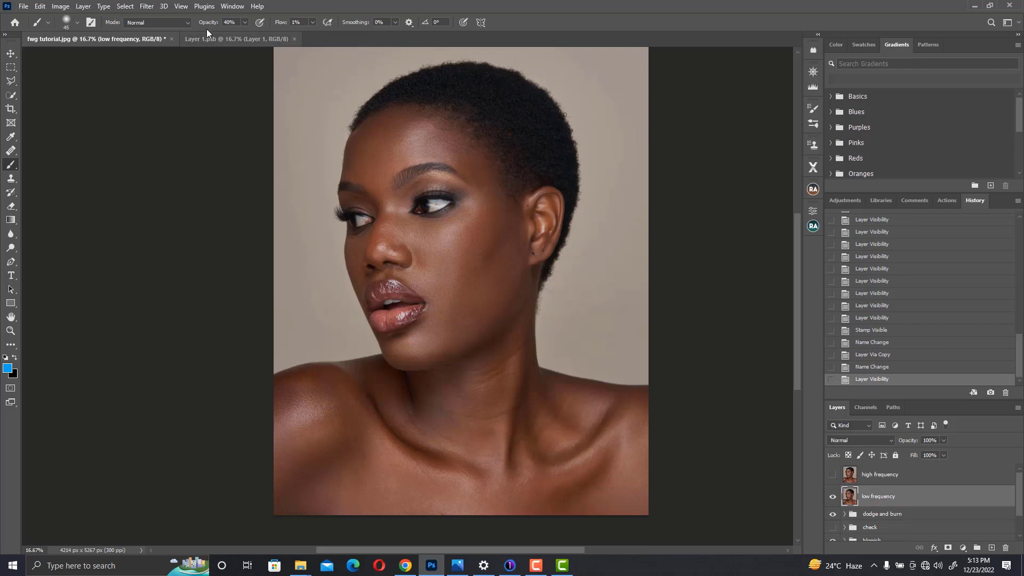
pyautogui.click(146, 6)
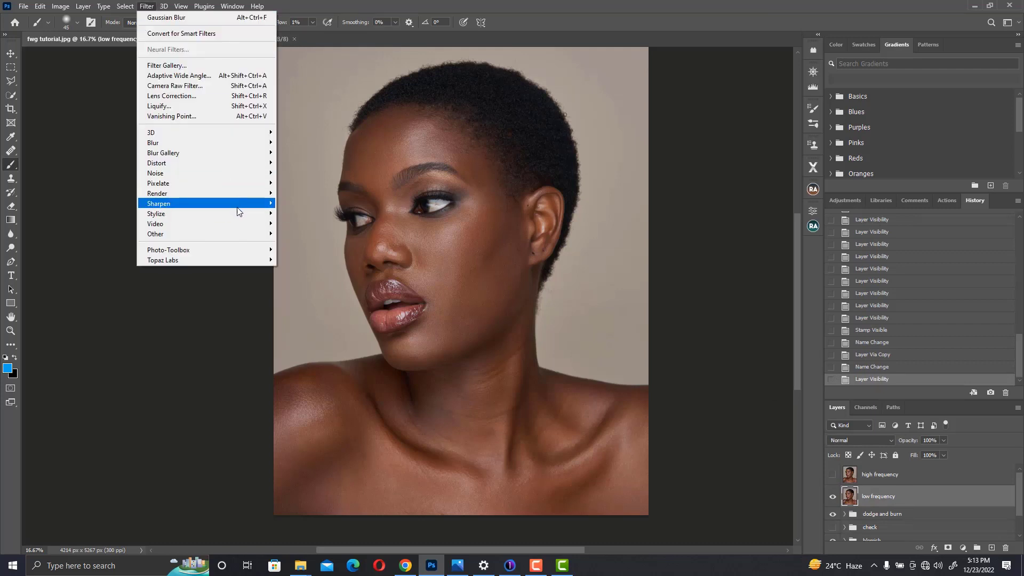
pyautogui.moveTo(245, 216)
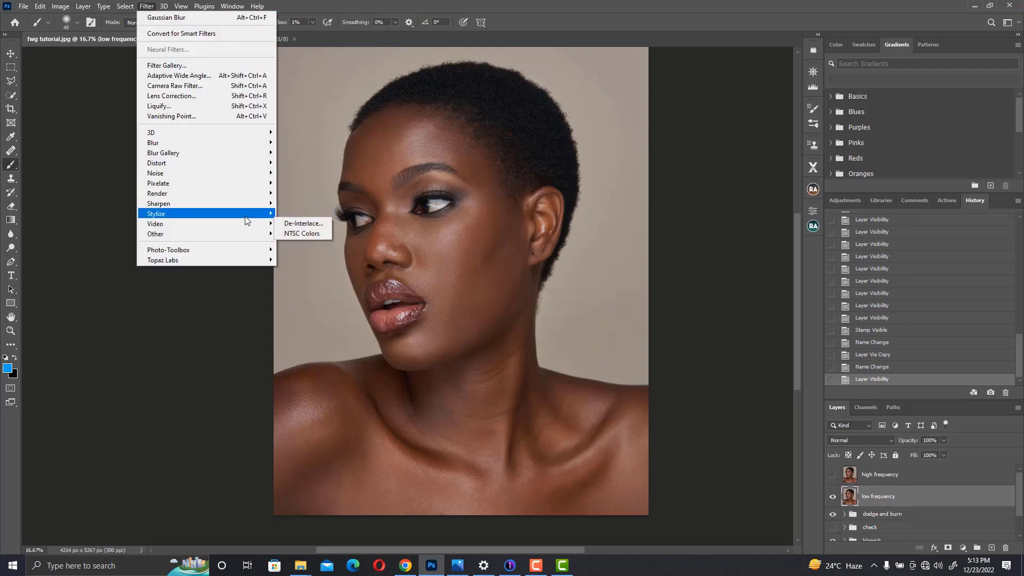
pyautogui.moveTo(249, 237)
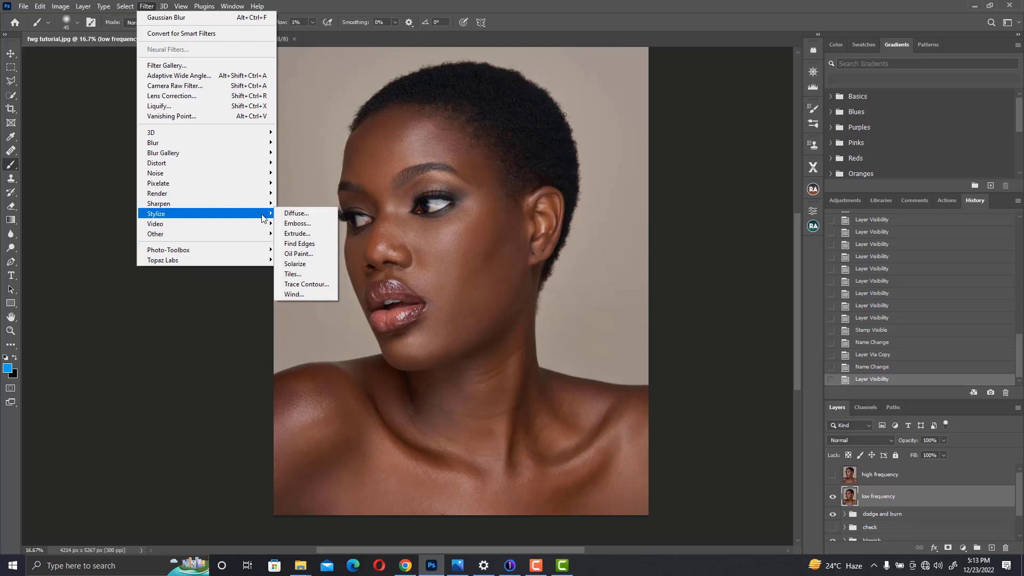
pyautogui.moveTo(265, 176)
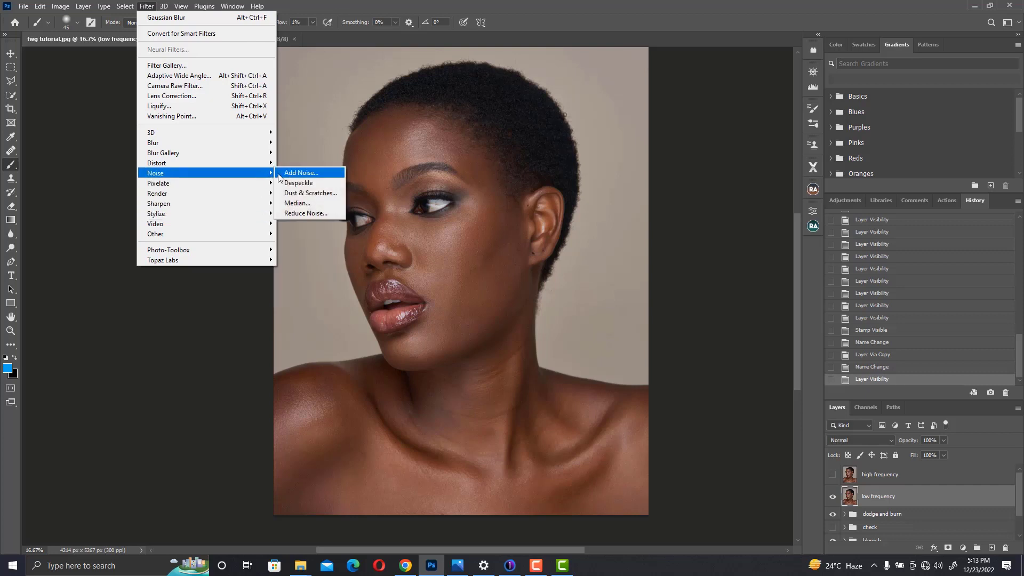
pyautogui.click(299, 203)
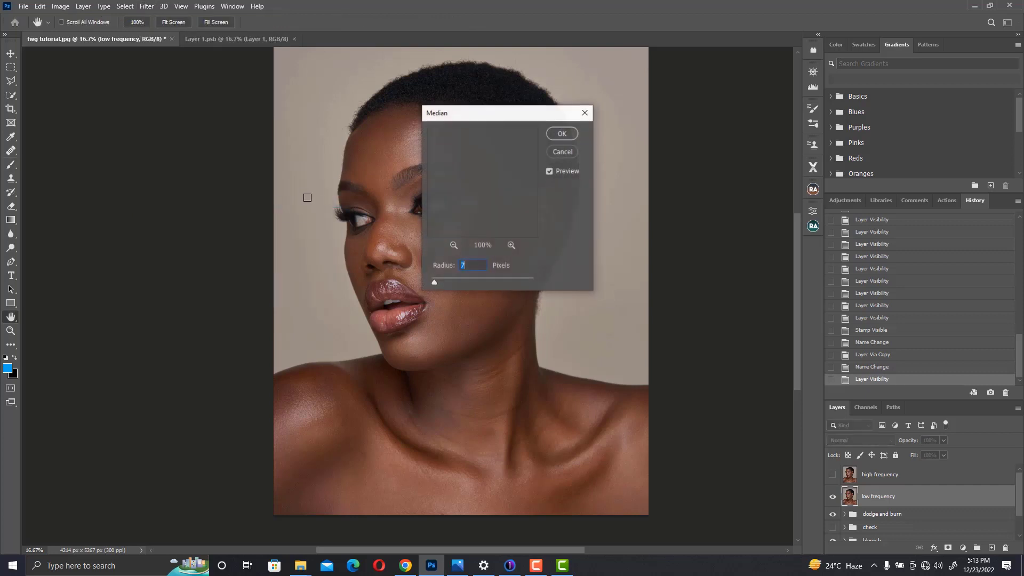
# Adjust the Median radius while previewing the skin at 25% zoom, and apply the filter to the low frequency layer
pyautogui.moveTo(511, 116); pyautogui.dragTo(592, 70)
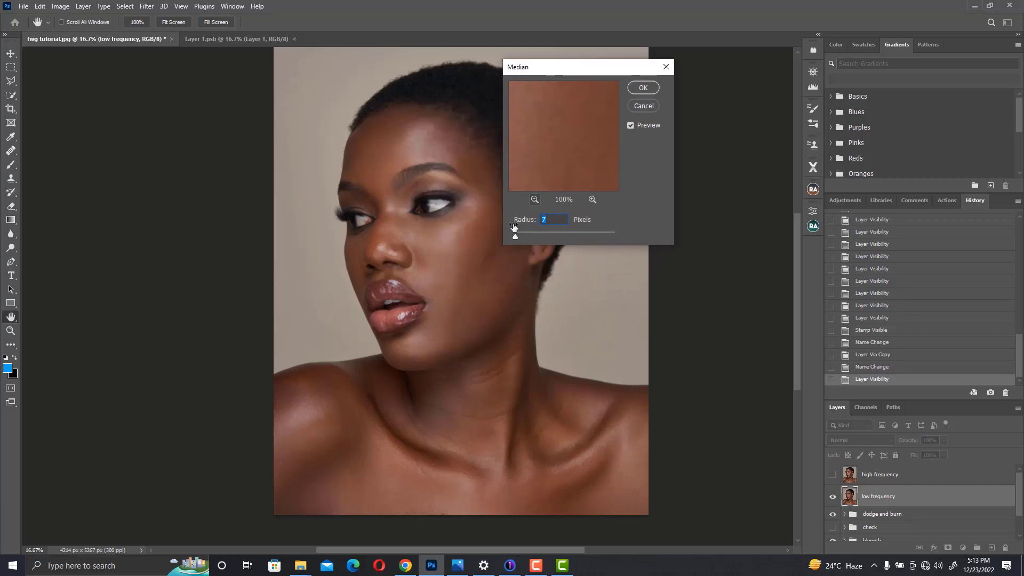
pyautogui.moveTo(536, 150); pyautogui.dragTo(602, 120)
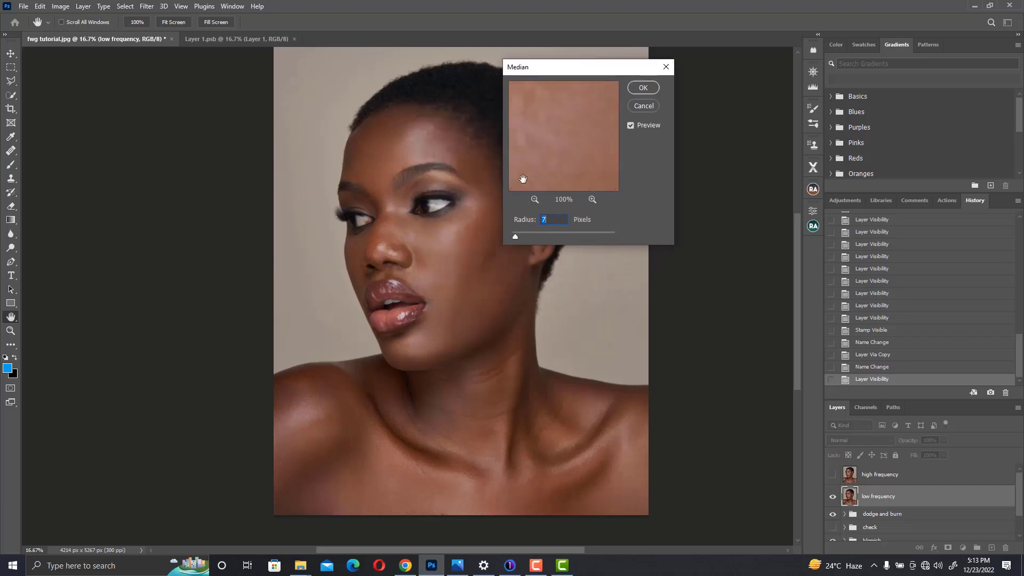
pyautogui.hotkey('ctrl', '+')
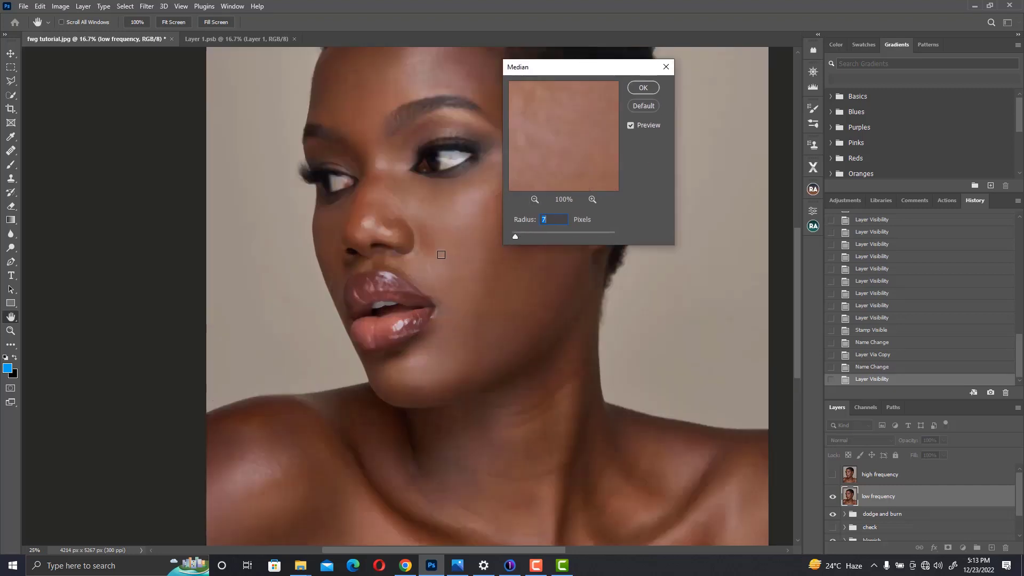
pyautogui.moveTo(578, 69); pyautogui.dragTo(668, 77)
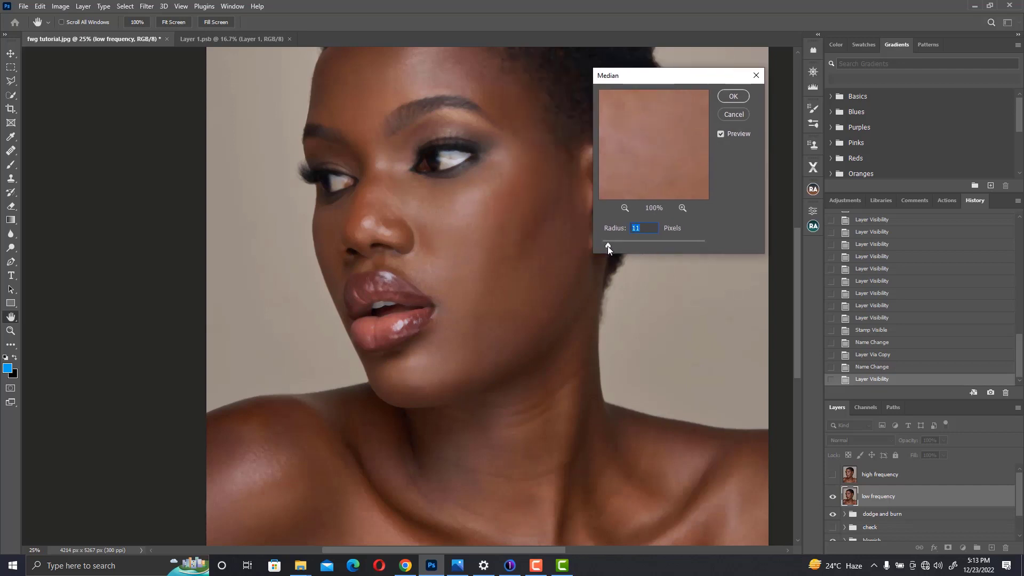
pyautogui.write('123')
pyautogui.click(733, 96)
pyautogui.press('b')
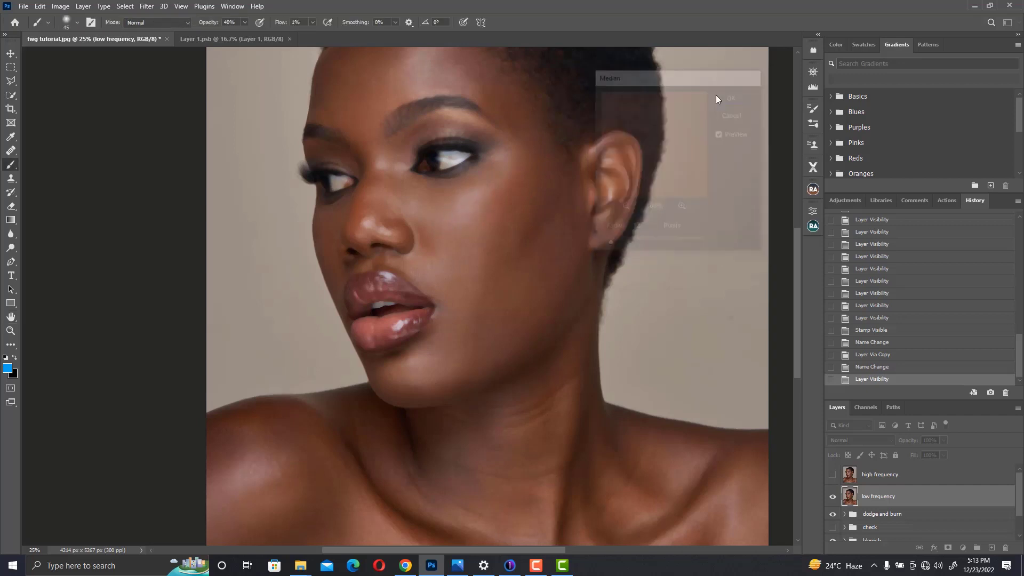
# Show the high frequency layer and set up Apply Image on it with Subtract blending
pyautogui.click(832, 474)
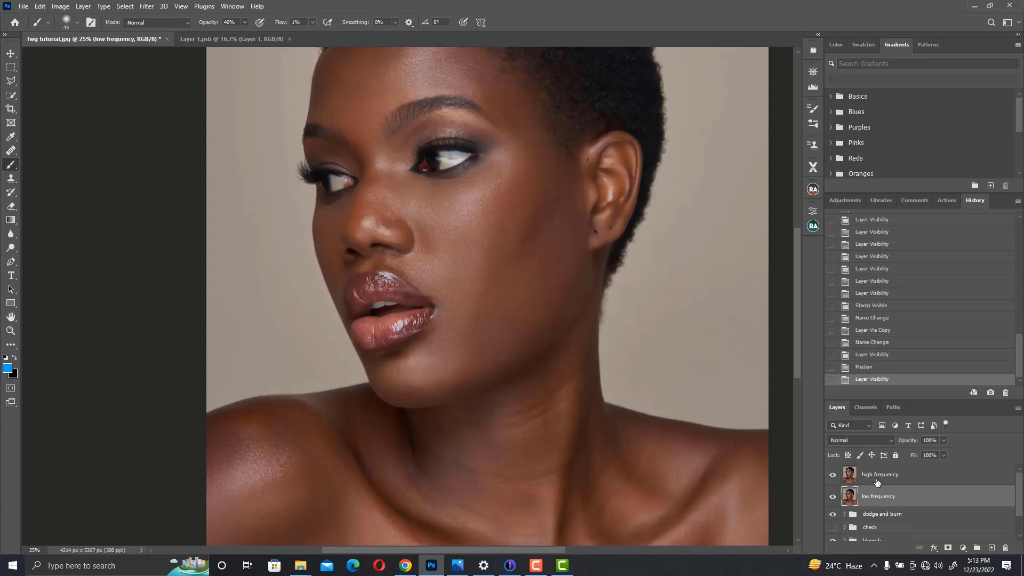
pyautogui.click(883, 476)
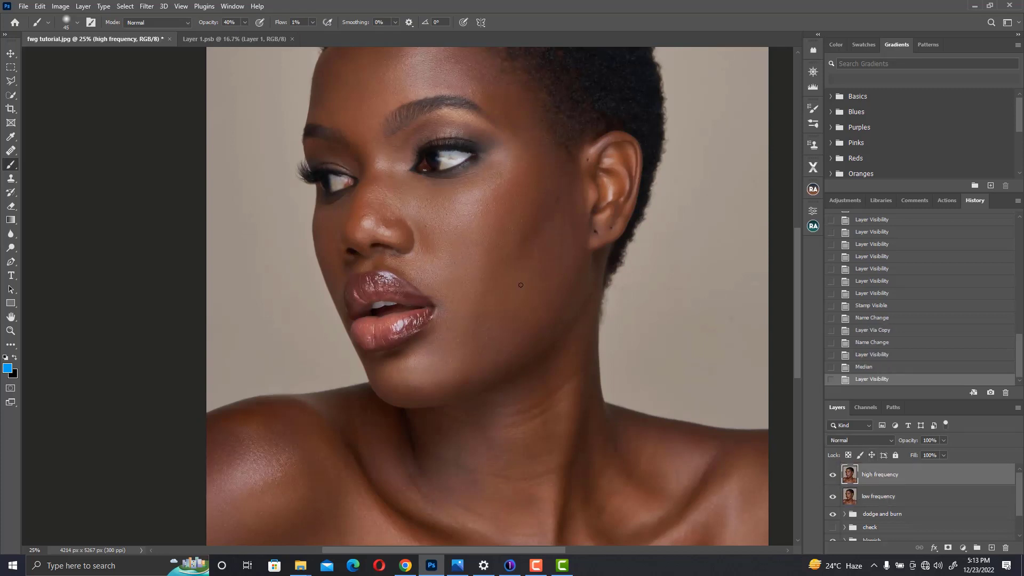
pyautogui.click(60, 6)
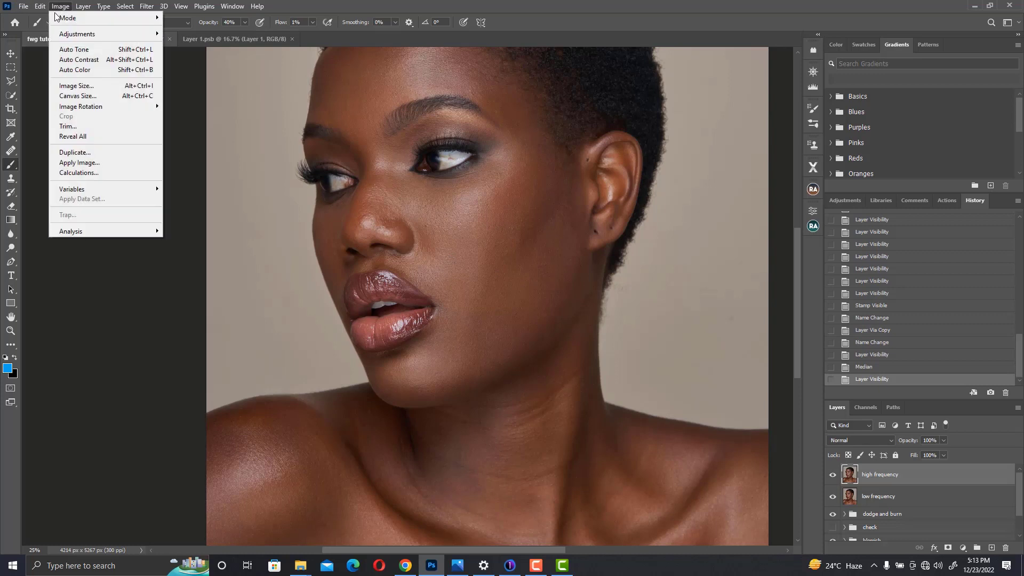
pyautogui.click(109, 162)
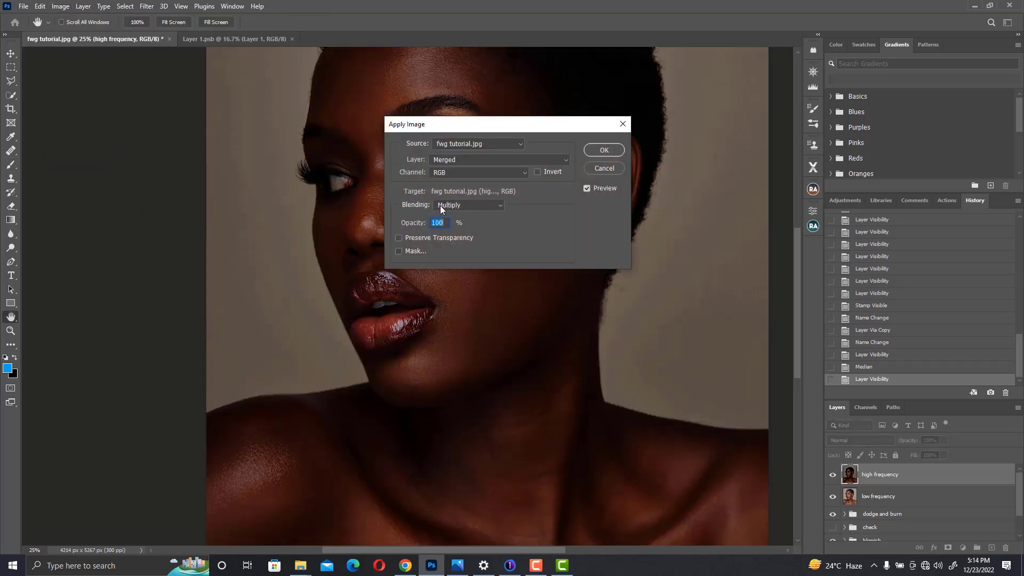
pyautogui.click(440, 206)
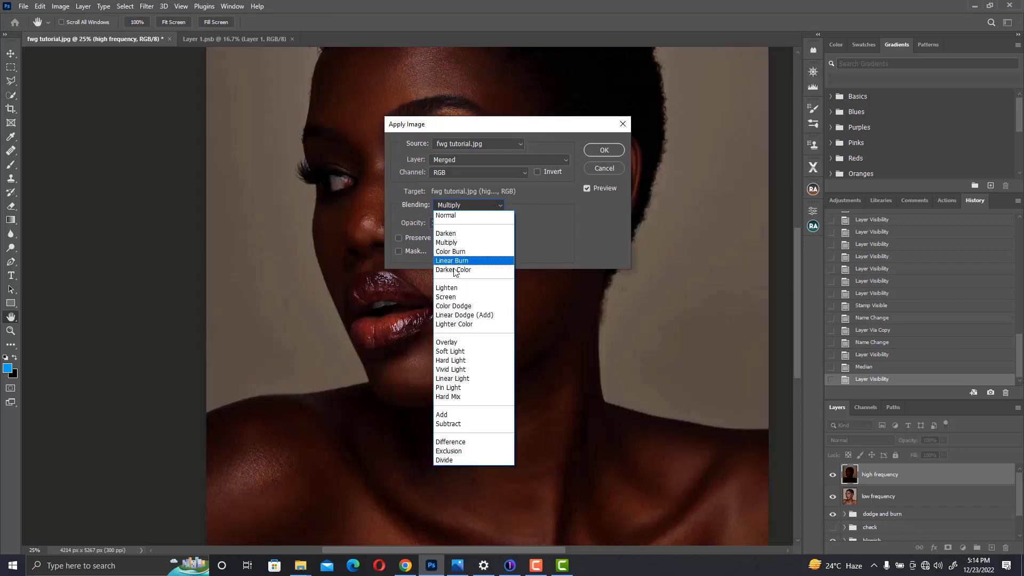
pyautogui.click(449, 424)
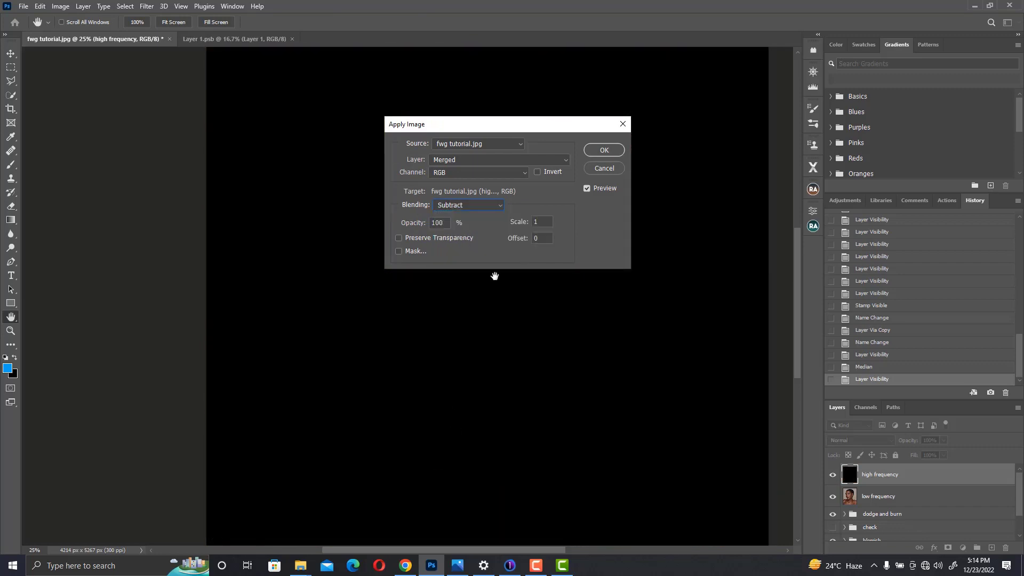
# Set scale 2 and offset 128 with the low frequency layer as source, and apply the image
pyautogui.doubleClick(540, 223)
pyautogui.write('2')
pyautogui.write('128')
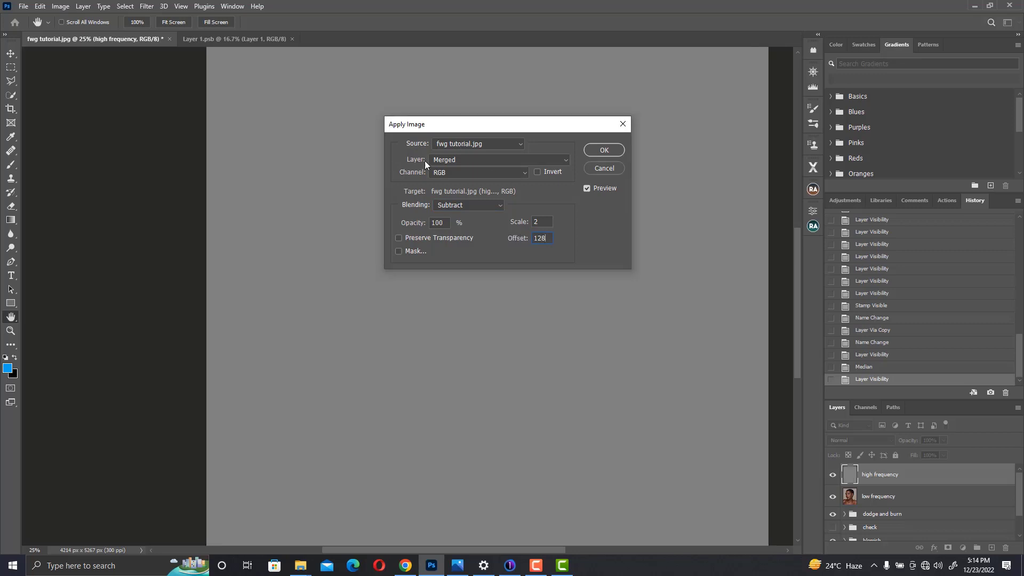
pyautogui.click(458, 159)
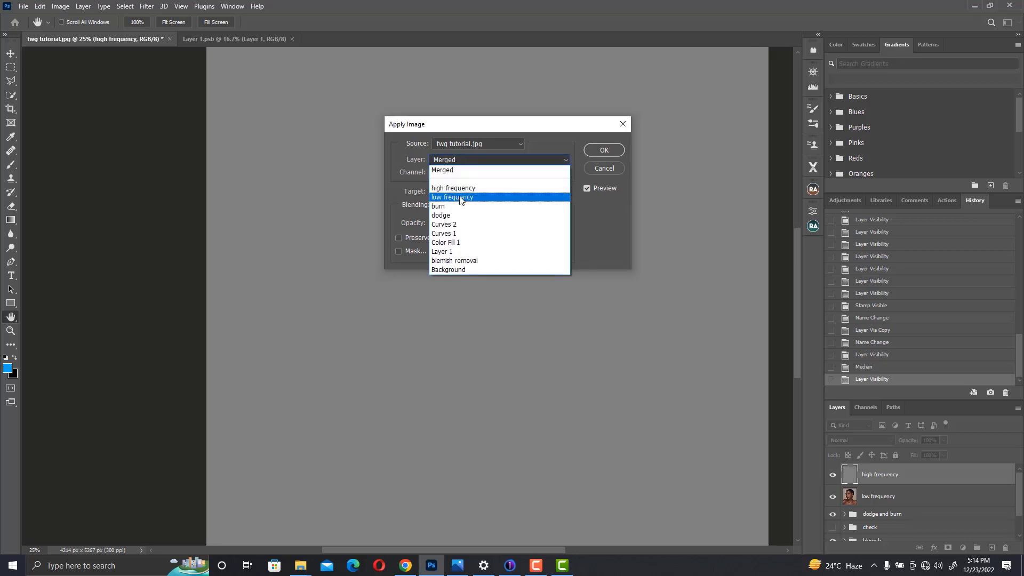
pyautogui.click(462, 198)
pyautogui.moveTo(472, 135); pyautogui.dragTo(619, 133)
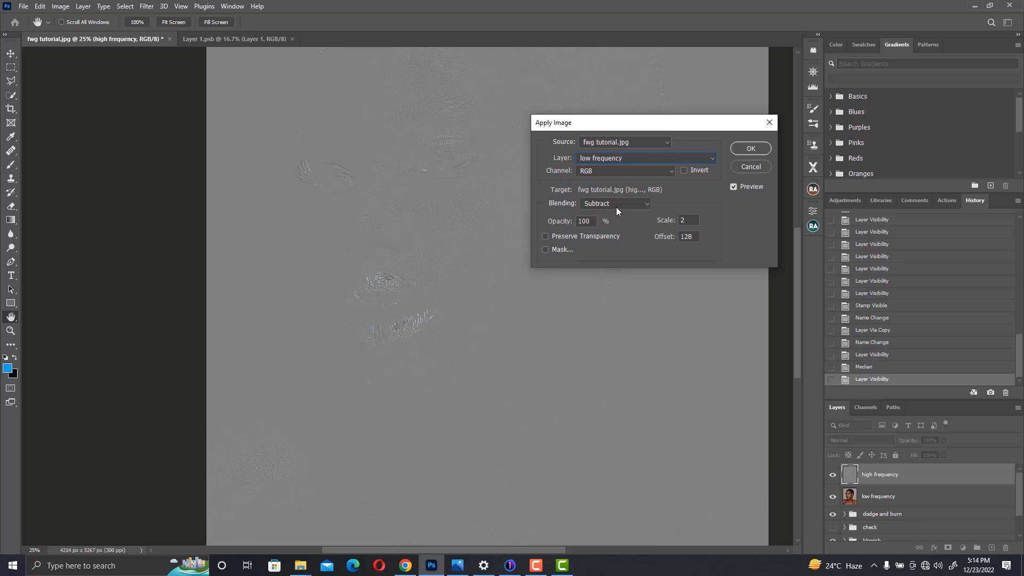
pyautogui.click(750, 148)
pyautogui.press('b')
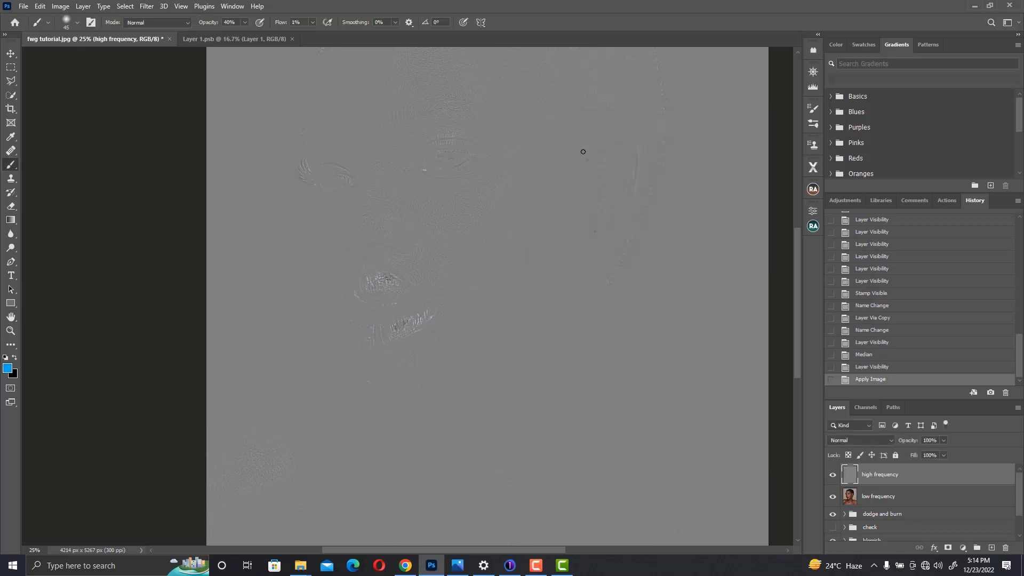
# Set the high frequency layer's blend mode to Linear Light and group it with the low frequency layer
pyautogui.click(860, 440)
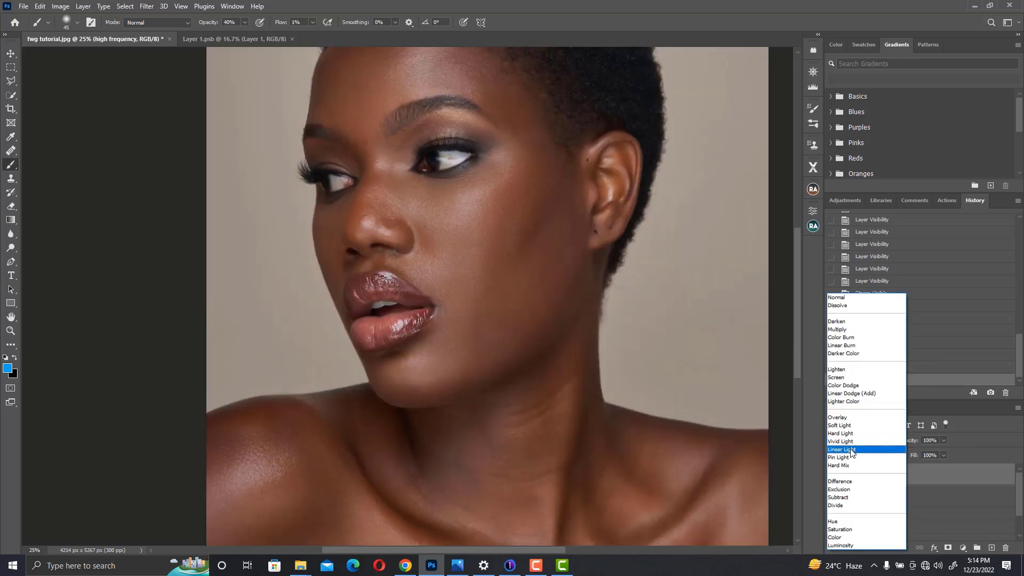
pyautogui.click(852, 452)
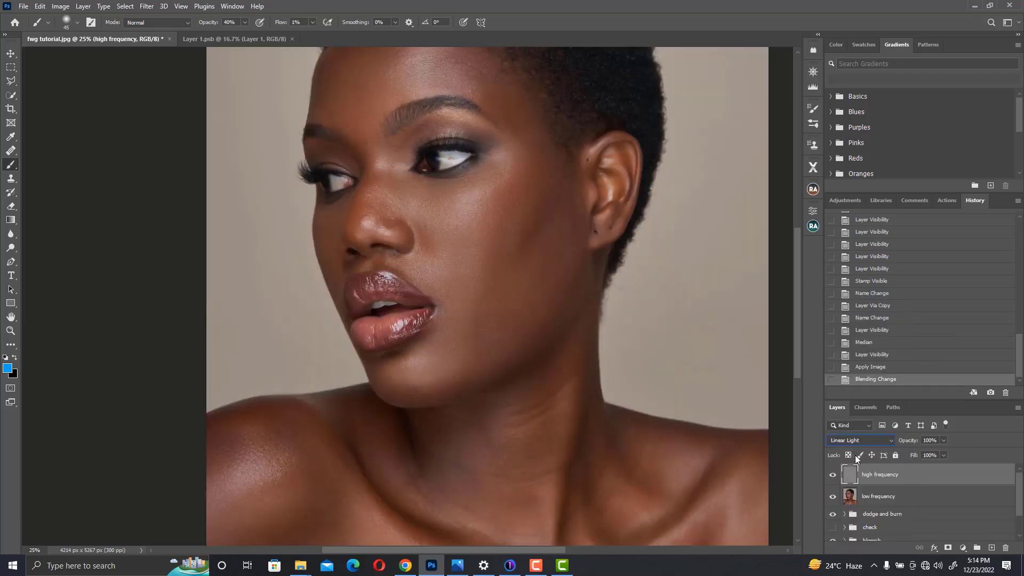
pyautogui.keyDown('shift'); pyautogui.click(900, 496); pyautogui.keyUp('shift')
pyautogui.hotkey('ctrl', 'g')
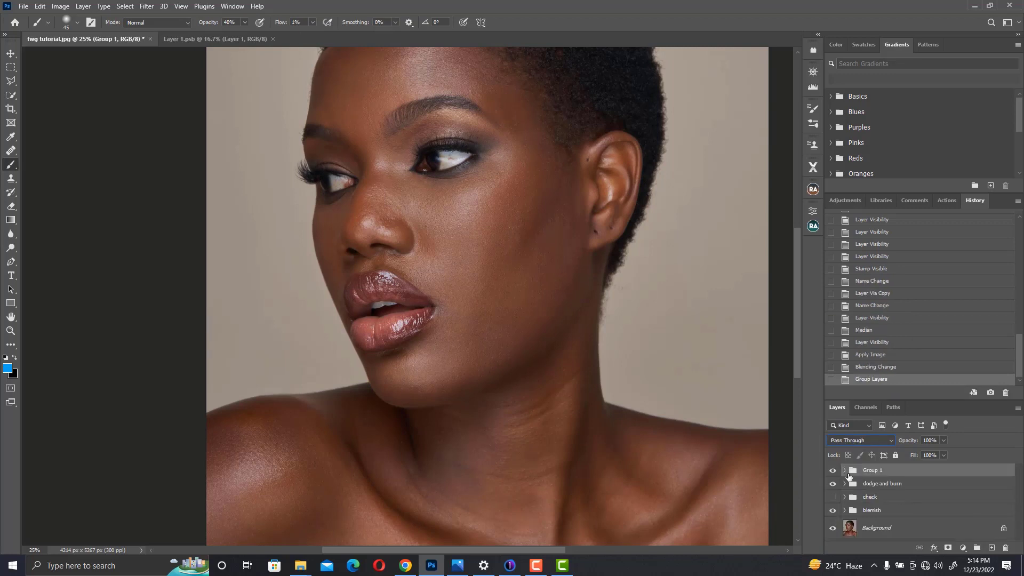
# Rename the new group as frequency seperation
pyautogui.doubleClick(878, 471)
pyautogui.write('frequency seperation')
pyautogui.press('Return')
# Compare the skin texture with the frequency seperation group hidden and shown, checking it close up
pyautogui.scroll(3, 485, 219)
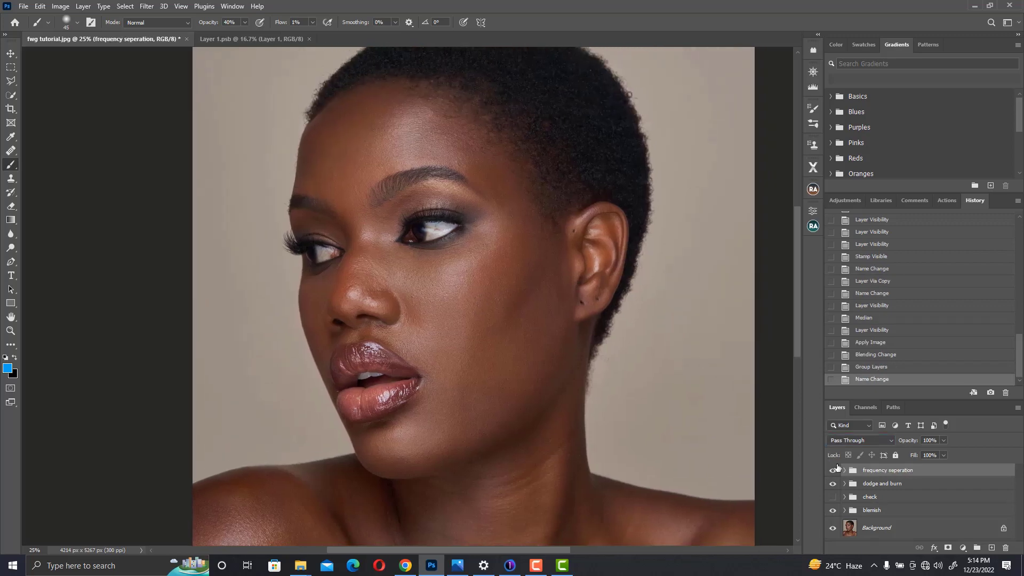
pyautogui.click(832, 470)
pyautogui.click(833, 469)
pyautogui.hotkey('ctrl', '+')
pyautogui.hotkey('ctrl', '+')
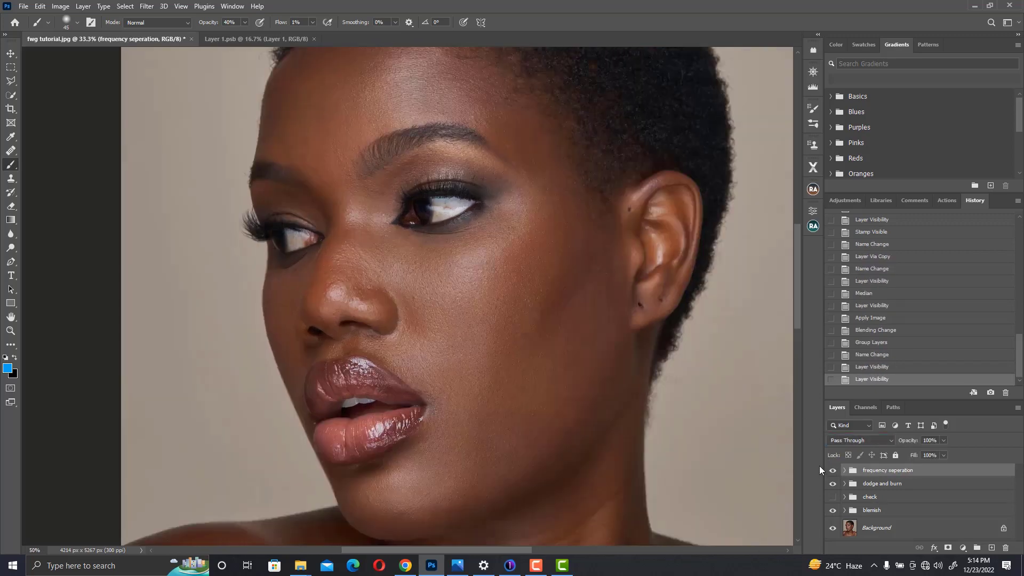
pyautogui.hotkey('ctrl', '+')
pyautogui.click(832, 470)
pyautogui.click(832, 470)
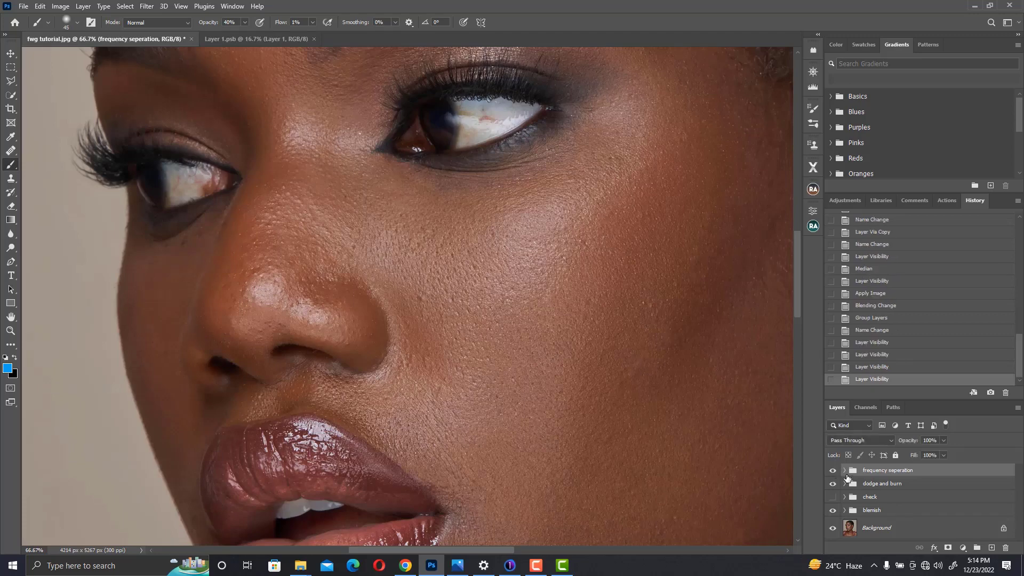
# Add a new layer named color directly above the low frequency layer inside the frequency seperation group
pyautogui.click(844, 469)
pyautogui.click(885, 509)
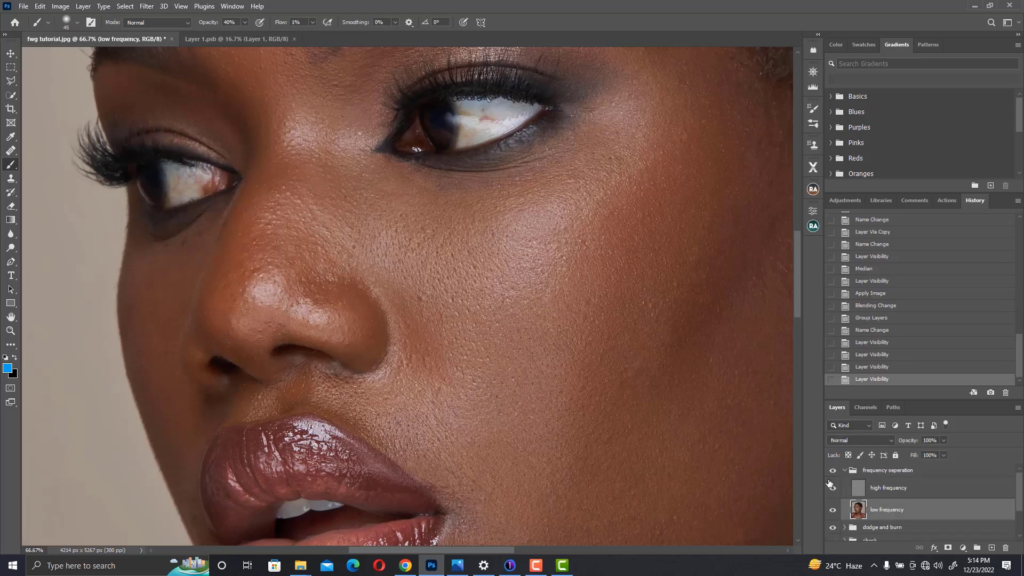
pyautogui.hotkey('ctrl', 'shift', 'n')
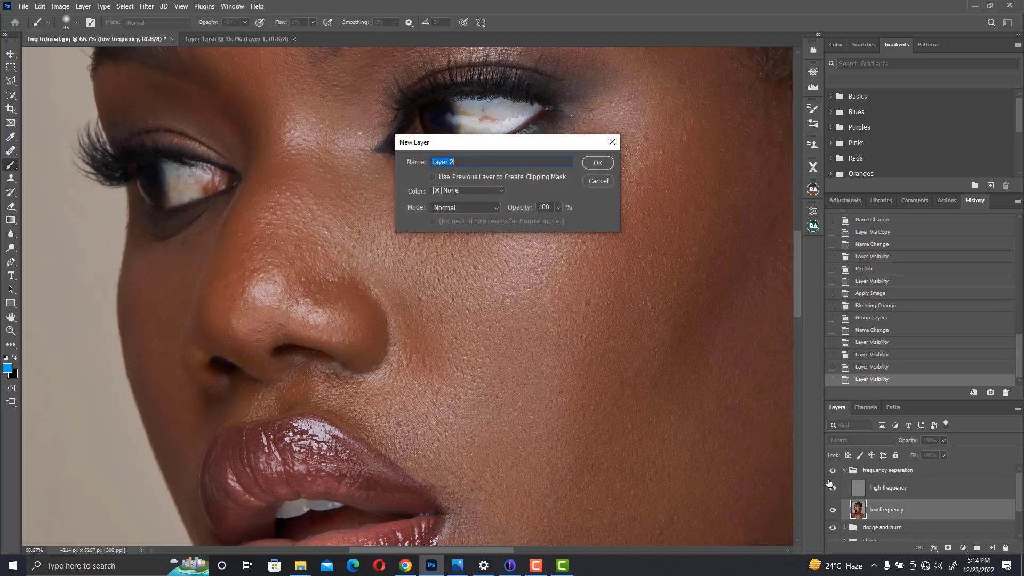
pyautogui.write('color')
pyautogui.press('Return')
# Rename the color layer as work here
pyautogui.click(726, 368)
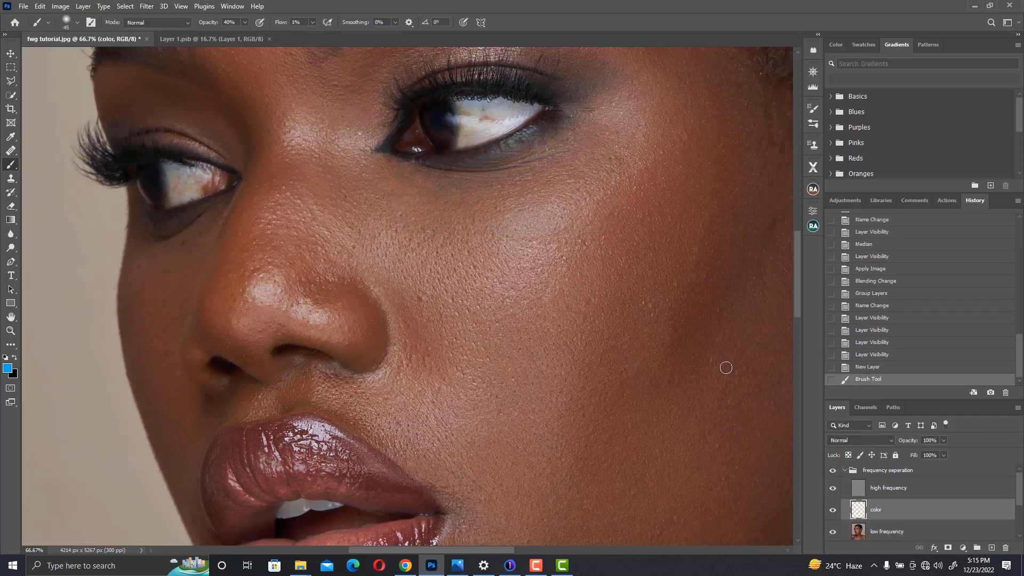
pyautogui.doubleClick(877, 510)
pyautogui.press('Return')
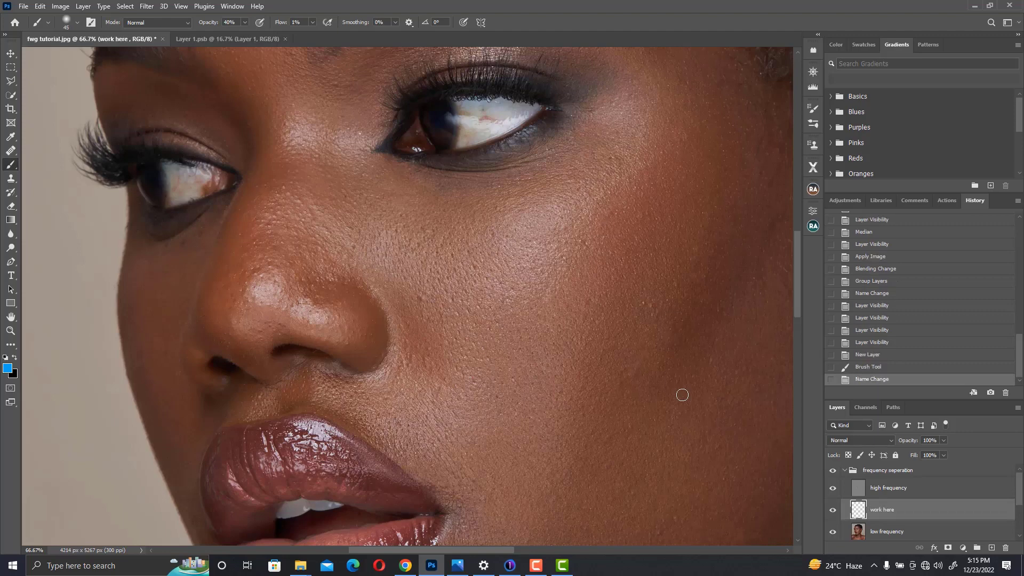
# Switch to the Mixer Brush Tool and clean the brush so it carries no paint colour
pyautogui.hotkey('ctrl', '-')
pyautogui.hotkey('ctrl', '-')
pyautogui.hotkey('ctrl', '-')
pyautogui.hotkey('ctrl', '-')
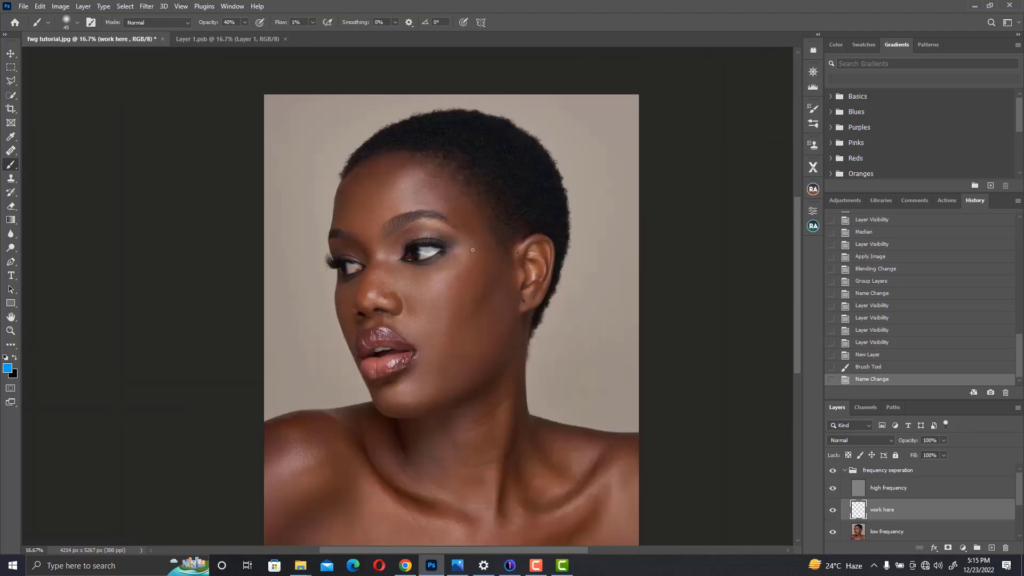
pyautogui.moveTo(455, 291); pyautogui.dragTo(457, 238)
pyautogui.moveTo(480, 295); pyautogui.dragTo(447, 297)
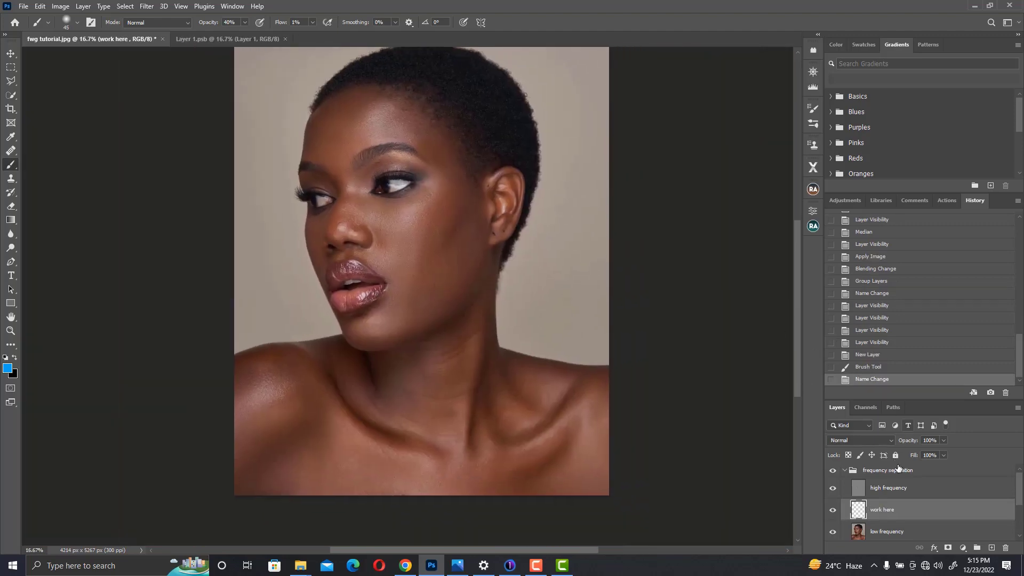
pyautogui.rightClick(7, 170)
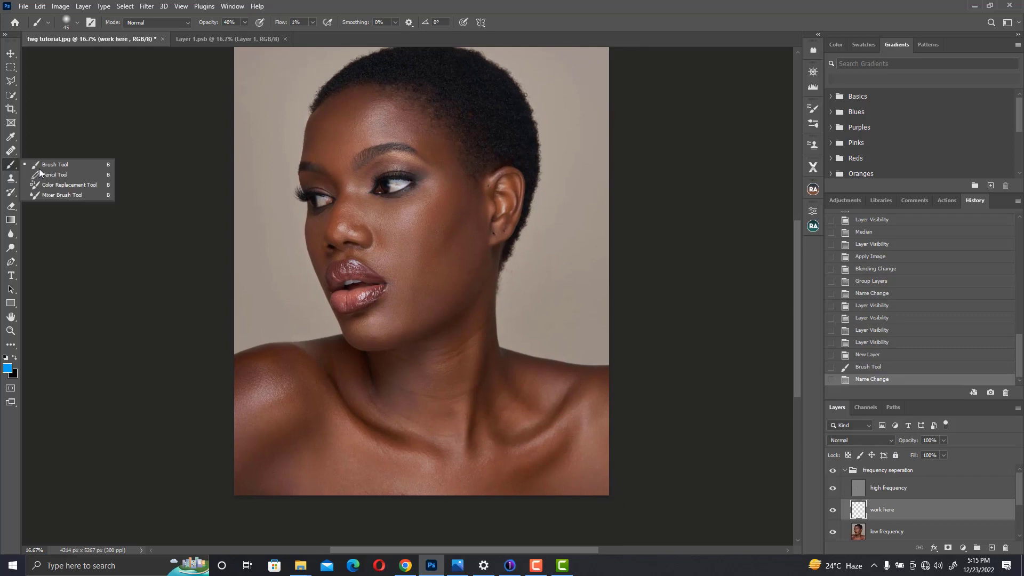
pyautogui.click(63, 194)
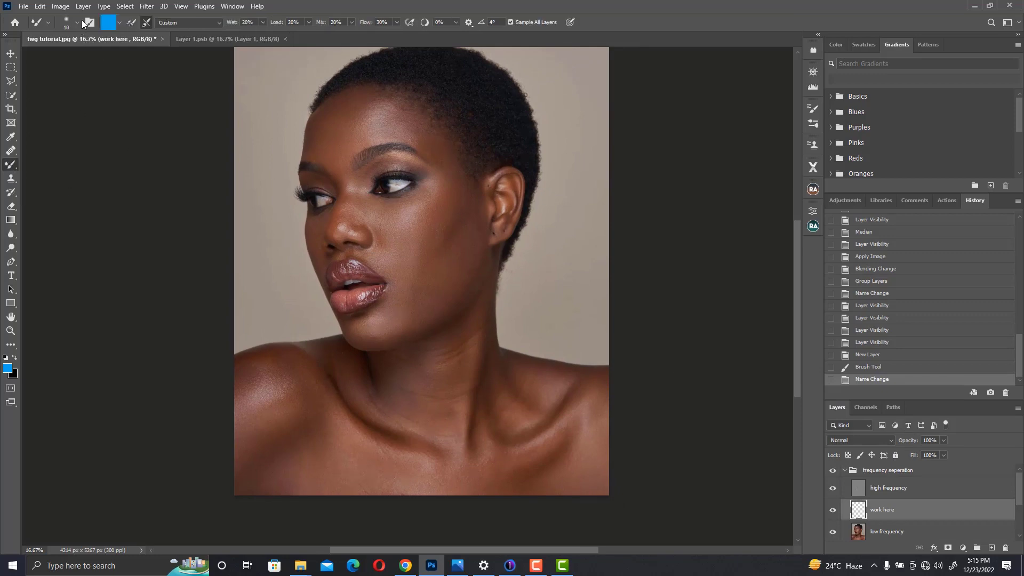
pyautogui.click(144, 23)
pyautogui.click(118, 24)
pyautogui.click(141, 45)
# Check the Mixer Brush tip preset in the brush list, around Soft Round Pressure Opacity and Flow
pyautogui.click(69, 27)
pyautogui.moveTo(129, 150)
pyautogui.mouseDown()
pyautogui.moveTo(130, 135)
pyautogui.moveTo(130, 152)
pyautogui.mouseUp()
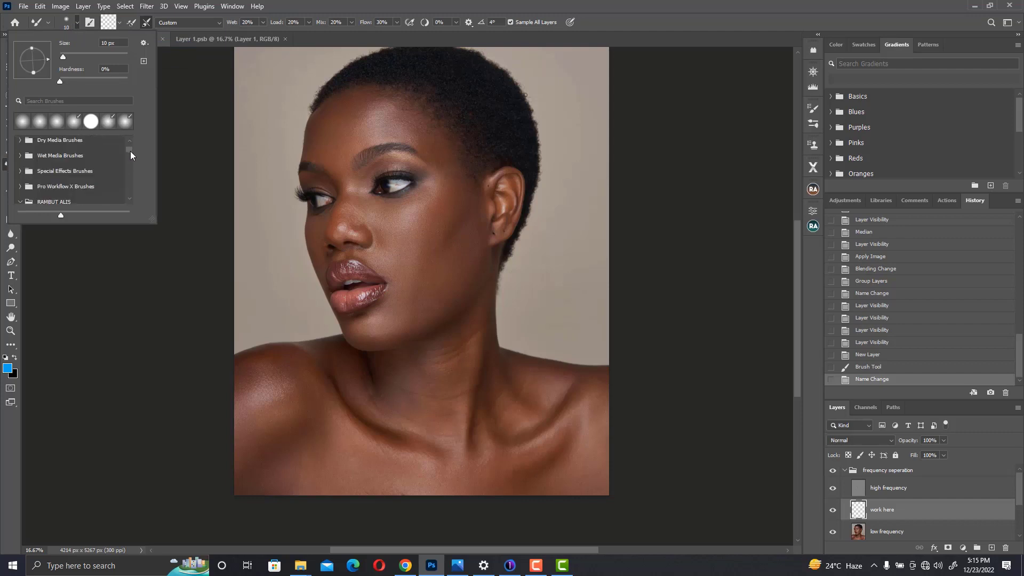
pyautogui.click(130, 141)
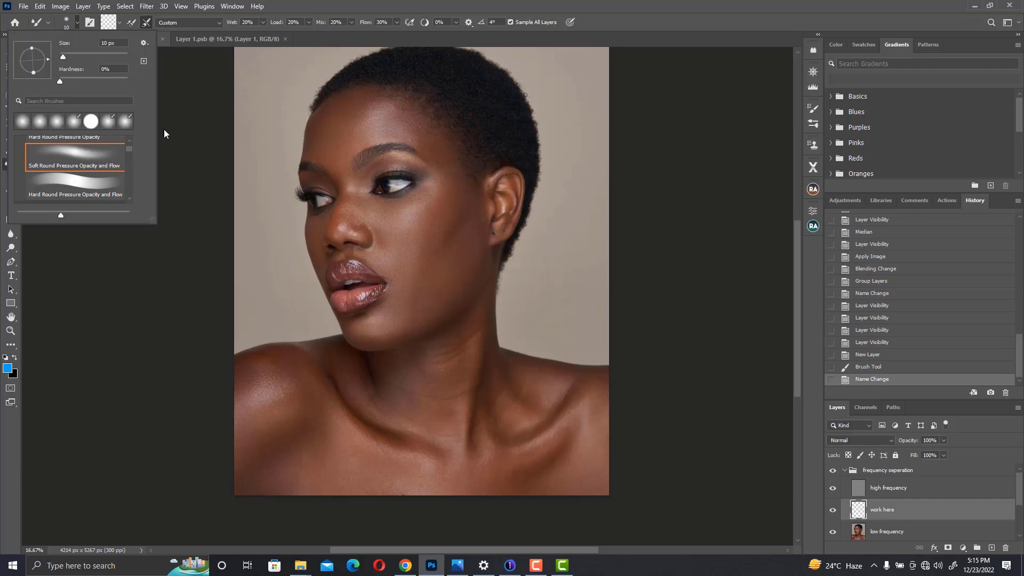
pyautogui.click(194, 103)
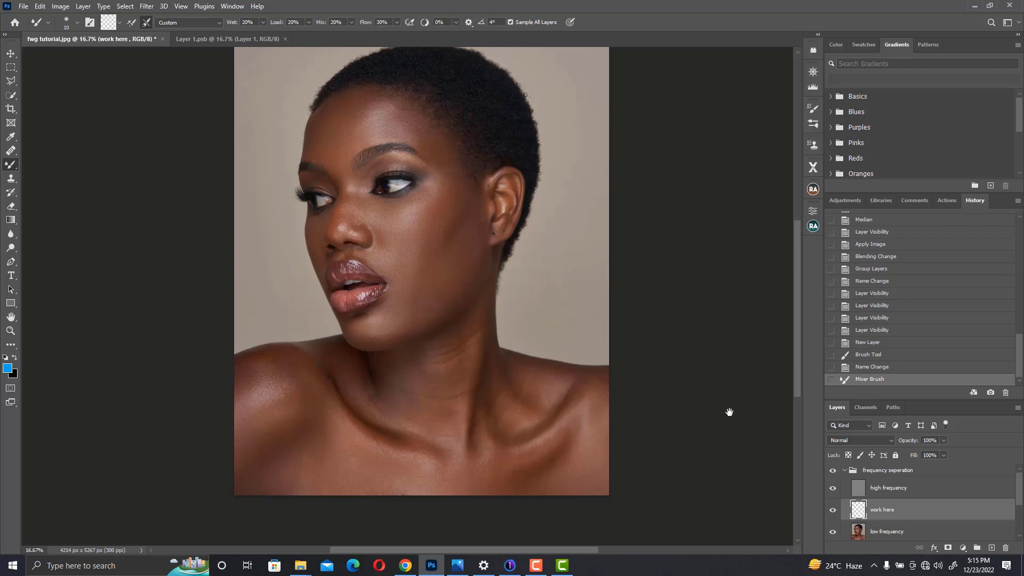
# Hide the high frequency layer and start blending the cheek skin on the work here layer with the Mixer Brush
pyautogui.moveTo(457, 240); pyautogui.dragTo(490, 284)
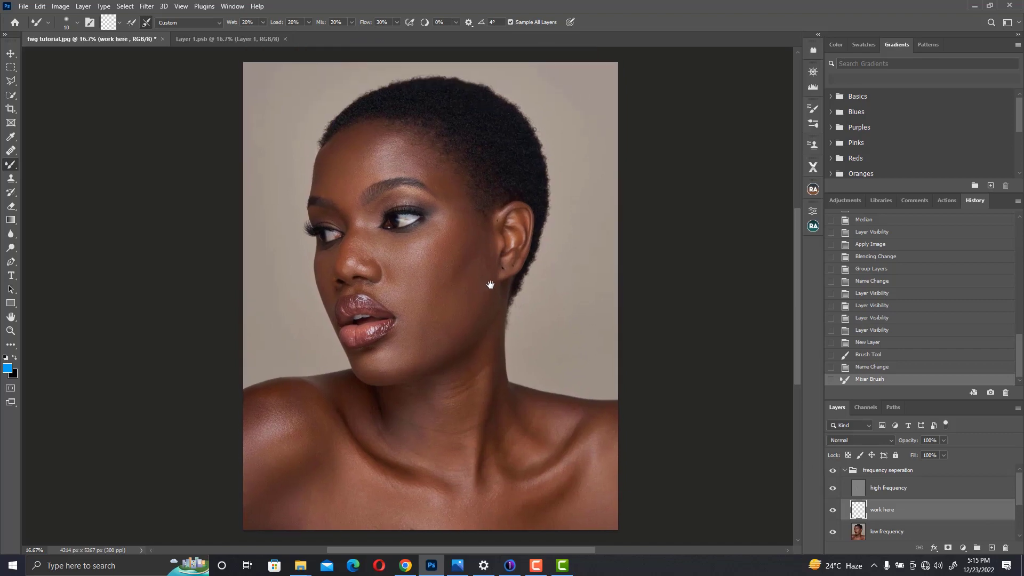
pyautogui.click(832, 488)
pyautogui.scroll(-2, 564, 309)
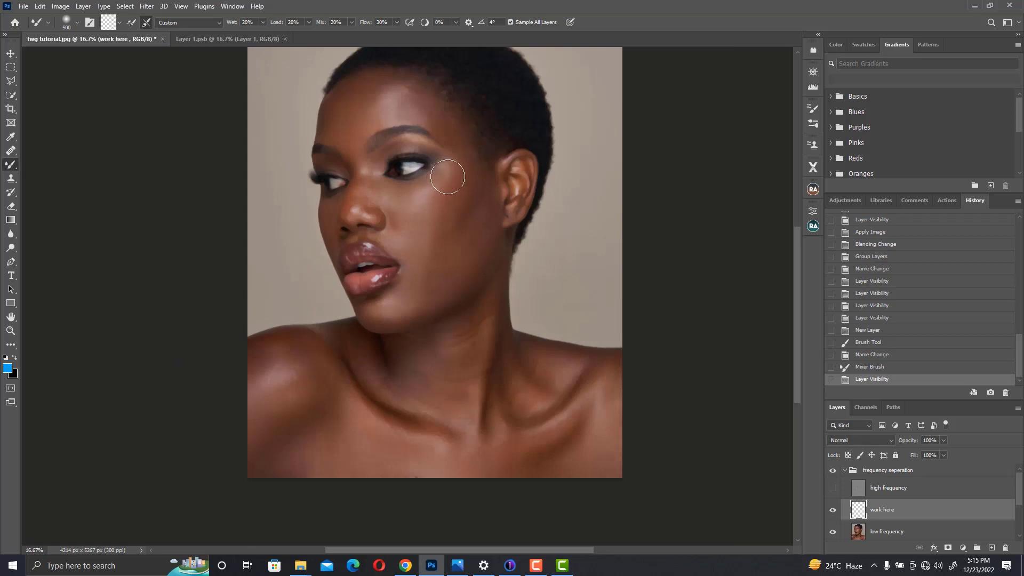
pyautogui.press('[')
pyautogui.moveTo(441, 181)
pyautogui.mouseDown()
pyautogui.moveTo(449, 130)
pyautogui.moveTo(451, 177)
pyautogui.moveTo(456, 166)
pyautogui.moveTo(440, 184)
pyautogui.moveTo(463, 150)
pyautogui.moveTo(467, 175)
pyautogui.moveTo(453, 183)
pyautogui.moveTo(463, 192)
pyautogui.moveTo(452, 216)
pyautogui.moveTo(463, 206)
pyautogui.moveTo(444, 202)
pyautogui.moveTo(432, 216)
pyautogui.moveTo(463, 202)
pyautogui.moveTo(411, 167)
pyautogui.mouseUp()
pyautogui.press(']')
pyautogui.press('[')
pyautogui.press('[')
pyautogui.press(']')
pyautogui.press('[')
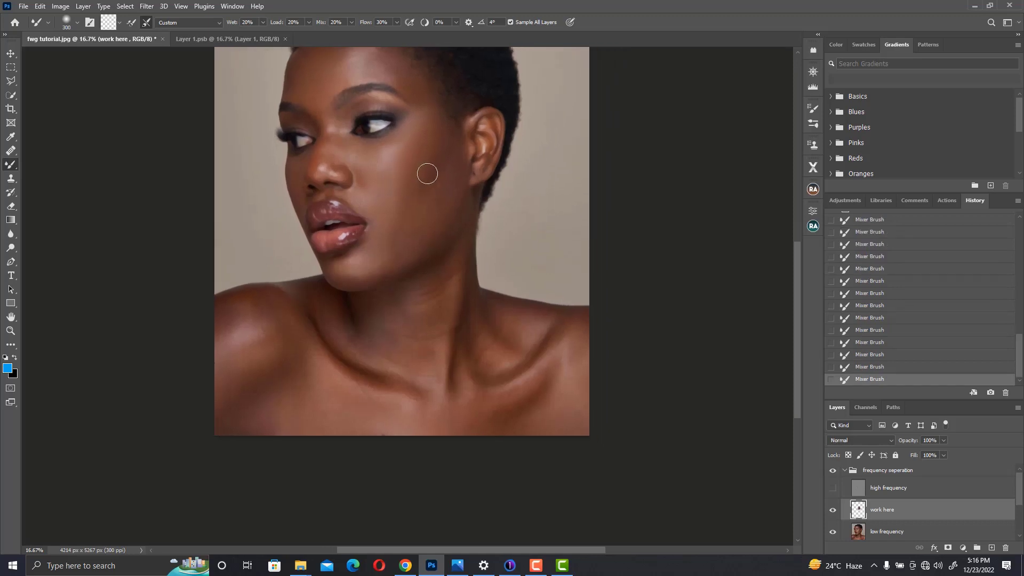
# Blend the skin tones across the outer cheek with the Mixer Brush, varying the brush size
pyautogui.press(']')
pyautogui.press(']')
pyautogui.press('[')
pyautogui.press('[')
pyautogui.press(']')
pyautogui.press(']')
pyautogui.moveTo(438, 190); pyautogui.dragTo(432, 197)
pyautogui.press('[')
pyautogui.press(']')
pyautogui.press('[')
pyautogui.press('[')
pyautogui.hotkey('ctrl', '+')
pyautogui.moveTo(419, 197); pyautogui.dragTo(438, 231)
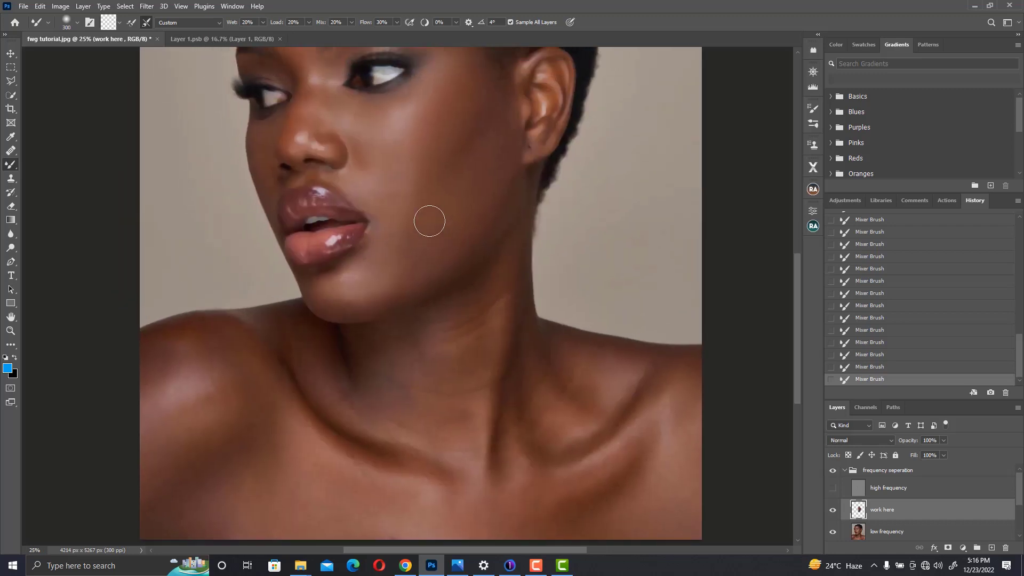
# Smooth the tonal transitions on the lower cheek toward the jaw with the Mixer Brush at about 300 px
pyautogui.hotkey('ctrl', '-')
pyautogui.hotkey('ctrl', '+')
pyautogui.hotkey('ctrl', '-')
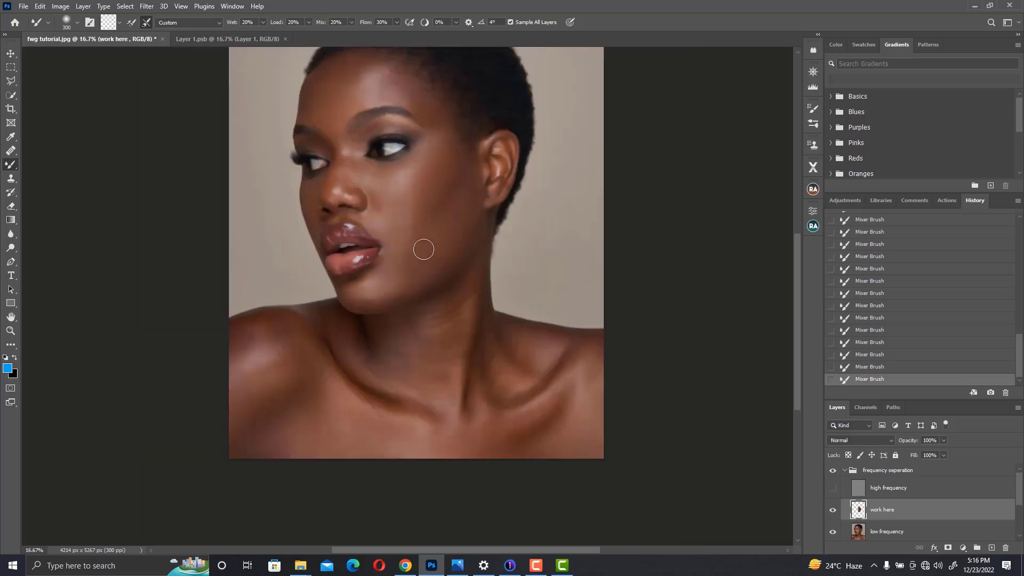
pyautogui.press(']')
pyautogui.press(']')
pyautogui.press(']')
pyautogui.press('[')
pyautogui.press('[')
pyautogui.hotkey('ctrl', '+')
pyautogui.press('[')
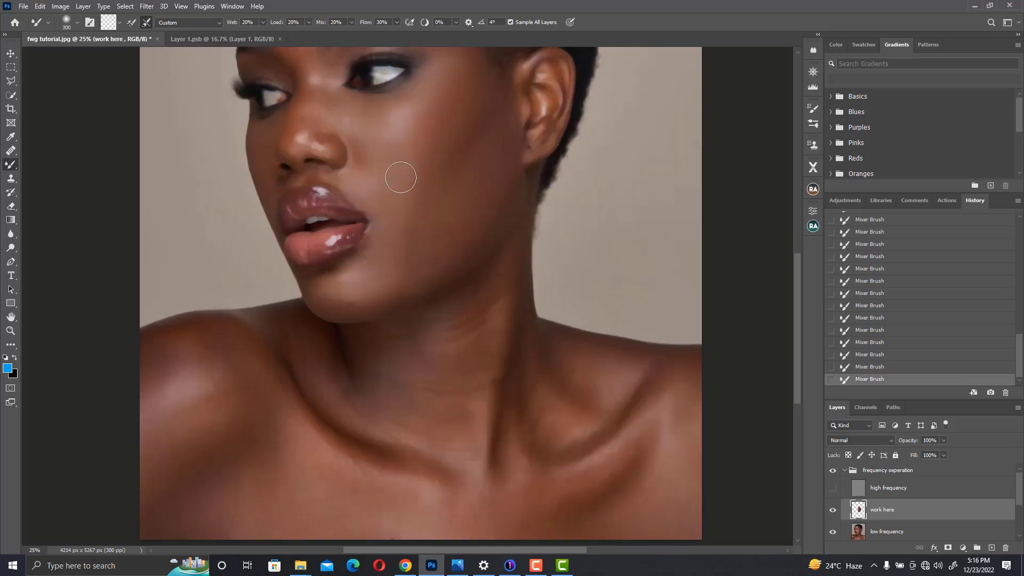
pyautogui.moveTo(400, 178); pyautogui.dragTo(404, 233)
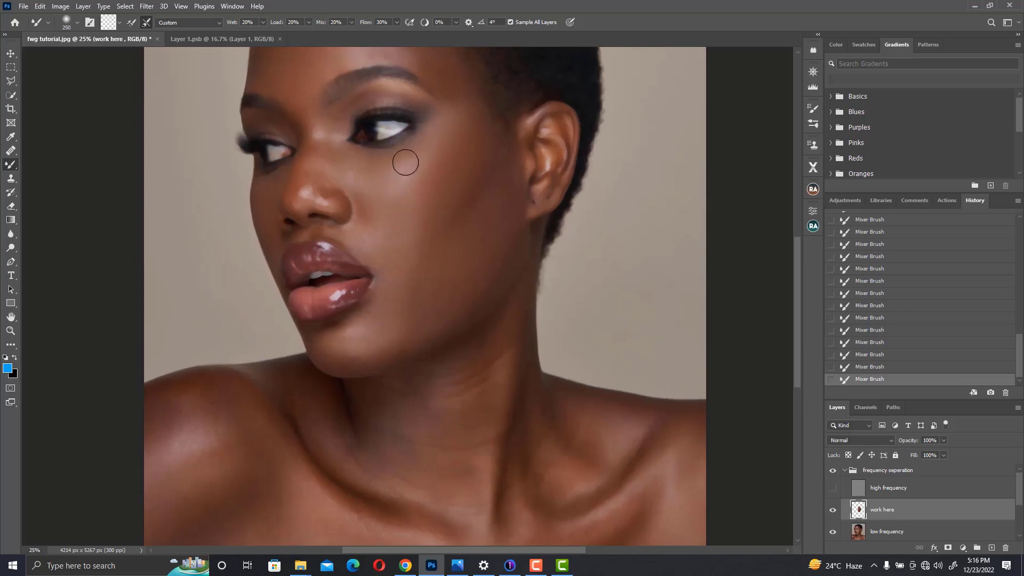
# Blend the skin tones under the eye, across the inner cheek and around the nose with the Mixer Brush, varying the brush size
pyautogui.press('[')
pyautogui.press(']')
pyautogui.press(']')
pyautogui.press(']')
pyautogui.press('[')
pyautogui.press('[')
pyautogui.press(']')
pyautogui.press(']')
pyautogui.press('[')
pyautogui.press('[')
pyautogui.press('[')
pyautogui.press(']')
pyautogui.press(']')
pyautogui.press(']')
pyautogui.press(']')
pyautogui.press('[')
pyautogui.press('[')
pyautogui.press('[')
pyautogui.press(']')
pyautogui.press(']')
pyautogui.press(']')
pyautogui.press(']')
pyautogui.press('[')
pyautogui.press('[')
pyautogui.press(']')
pyautogui.press(']')
pyautogui.press(']')
pyautogui.press(']')
pyautogui.press('[')
pyautogui.press('[')
pyautogui.press('[')
pyautogui.press('[')
pyautogui.press(']')
pyautogui.press('[')
pyautogui.press(']')
pyautogui.press('[')
pyautogui.press('[')
pyautogui.press(']')
pyautogui.press(']')
pyautogui.press(']')
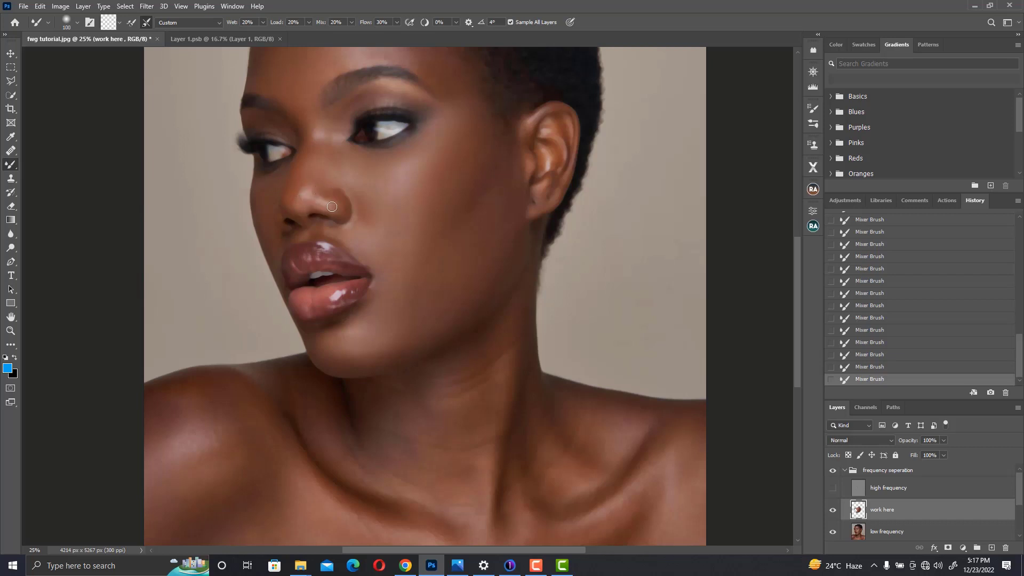
# Smooth the tonal transitions across the forehead with the Mixer Brush, enlarging and reducing the brush to fit each area
pyautogui.scroll(3, 296, 208)
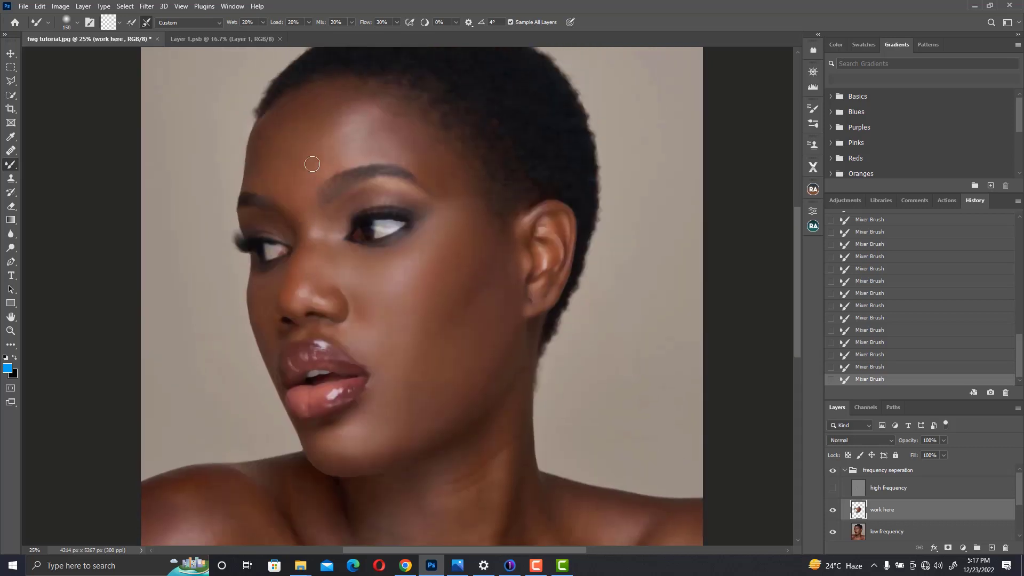
pyautogui.press(']')
pyautogui.press(']')
pyautogui.press(']')
pyautogui.press(']')
pyautogui.press(']')
pyautogui.press('[')
pyautogui.press(']')
pyautogui.press(']')
pyautogui.press(']')
pyautogui.press(']')
pyautogui.press(']')
pyautogui.press('[')
pyautogui.press('[')
pyautogui.press('[')
pyautogui.press('[')
pyautogui.press(']')
pyautogui.press('[')
pyautogui.press('[')
pyautogui.press(']')
pyautogui.press('[')
pyautogui.press('[')
pyautogui.press('[')
pyautogui.press('[')
# Blend the remaining uneven tones on the lower face beside the nose and mouth with a resized Mixer Brush
pyautogui.scroll(-5, 377, 279)
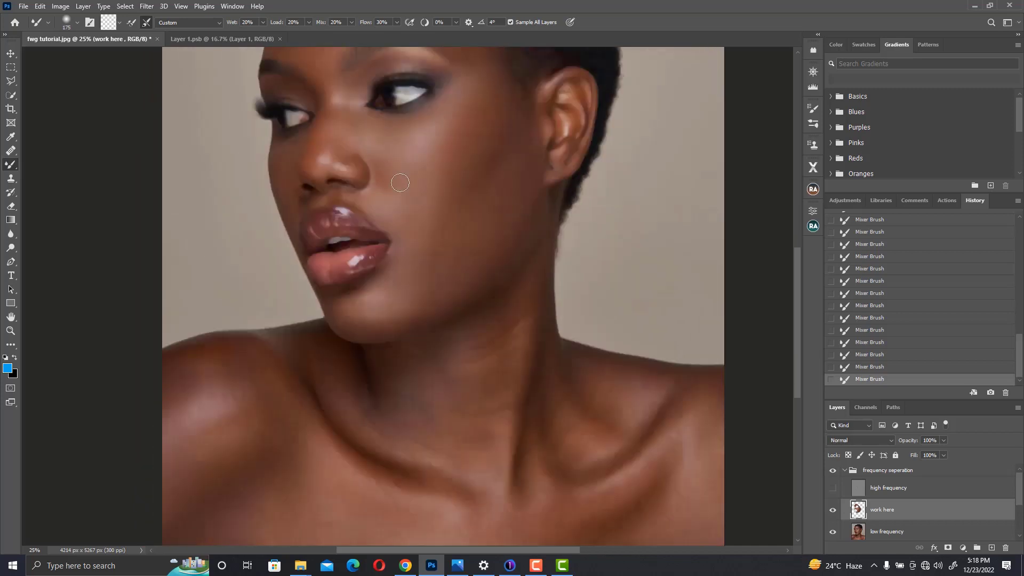
pyautogui.press(']')
pyautogui.press(']')
pyautogui.press('[')
pyautogui.press('[')
pyautogui.press(']')
pyautogui.press(']')
pyautogui.press(']')
pyautogui.press(']')
pyautogui.press(']')
pyautogui.press(']')
pyautogui.press(']')
pyautogui.press('[')
pyautogui.press('[')
pyautogui.press('[')
# Show the high frequency layer again to bring the skin texture back over the blended face
pyautogui.hotkey('ctrl', '-')
pyautogui.moveTo(401, 308); pyautogui.dragTo(402, 297)
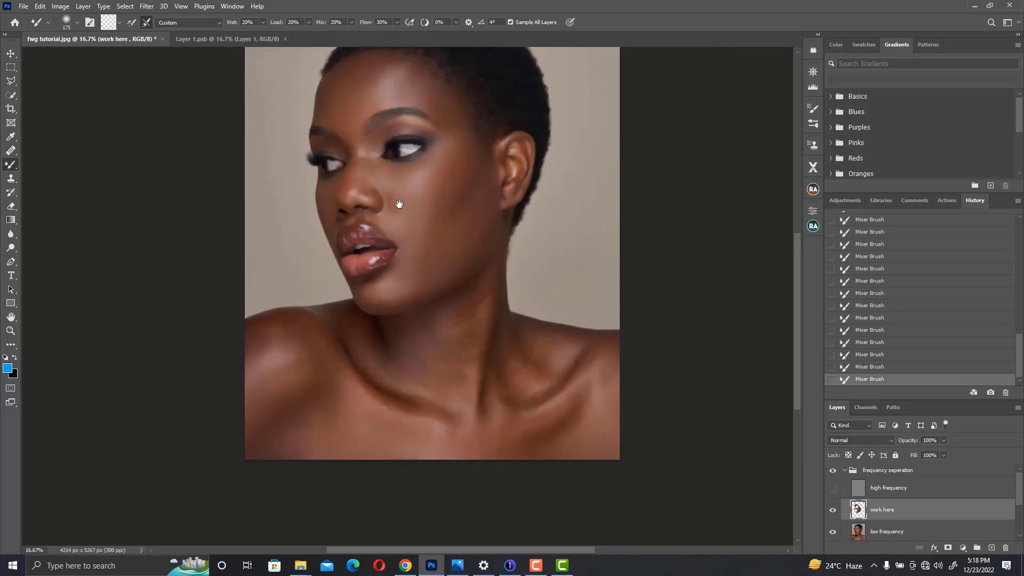
pyautogui.moveTo(420, 185); pyautogui.dragTo(410, 208)
pyautogui.moveTo(333, 191); pyautogui.dragTo(327, 155)
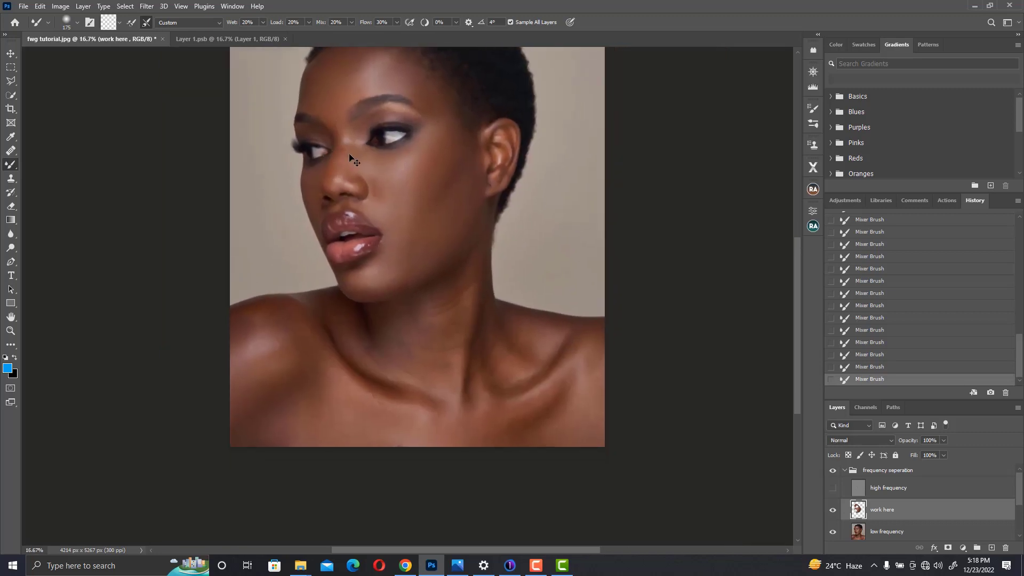
pyautogui.hotkey('ctrl', '+')
pyautogui.hotkey('ctrl', '-')
pyautogui.press(']')
pyautogui.click(834, 487)
pyautogui.hotkey('ctrl', '+')
pyautogui.moveTo(396, 200); pyautogui.dragTo(498, 327)
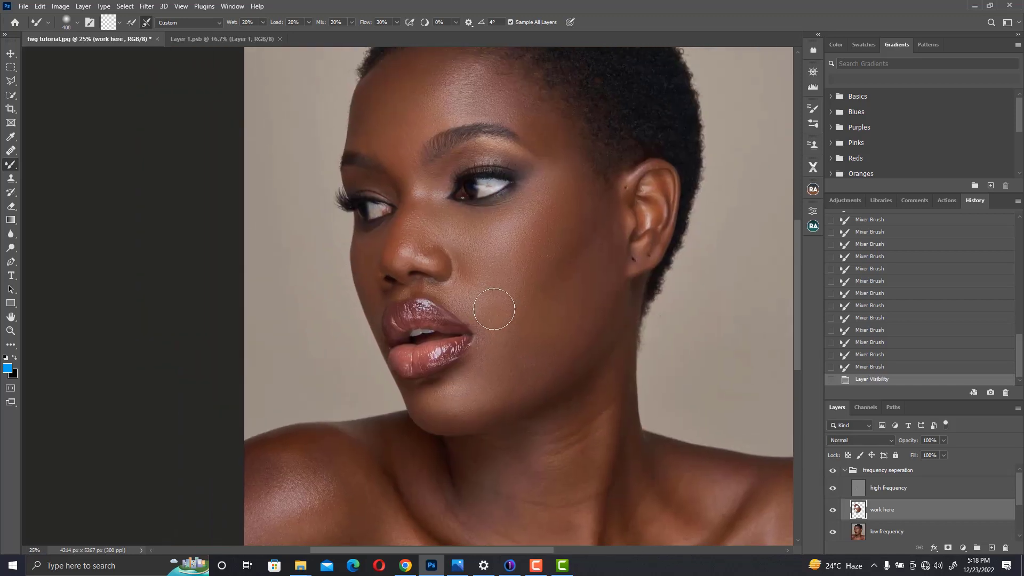
# Compare the portrait before and after by toggling the frequency separation group's visibility at several magnifications
pyautogui.hotkey('ctrl', '-')
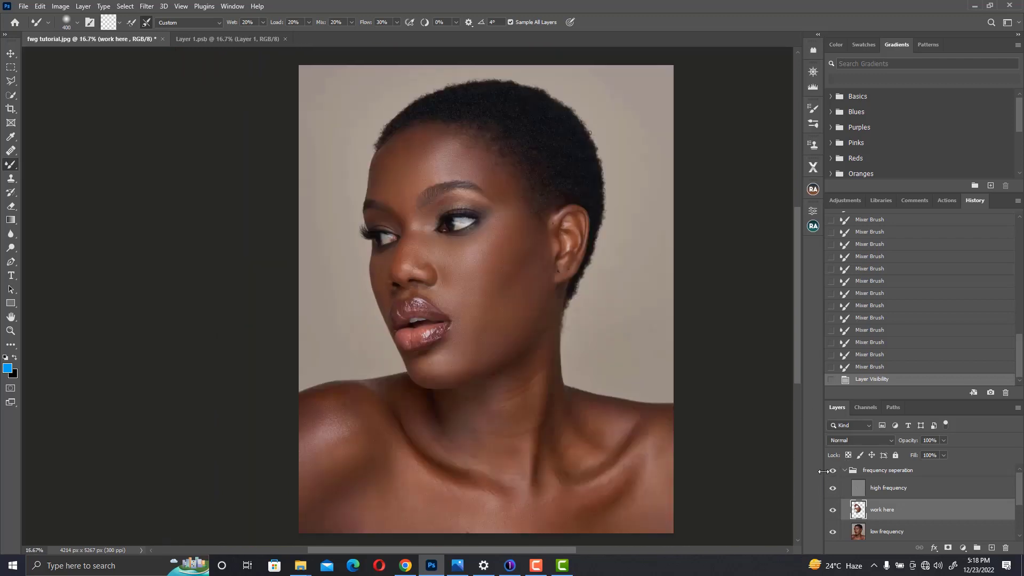
pyautogui.hotkey('ctrl', '+')
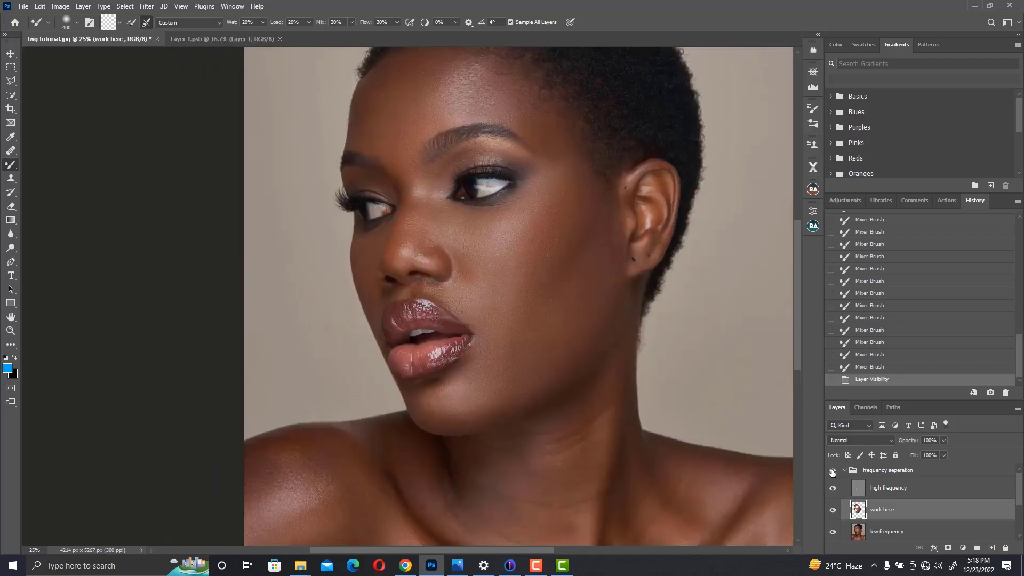
pyautogui.click(833, 470)
pyautogui.click(836, 473)
pyautogui.click(836, 472)
pyautogui.hotkey('ctrl', '-')
pyautogui.hotkey('ctrl', '-')
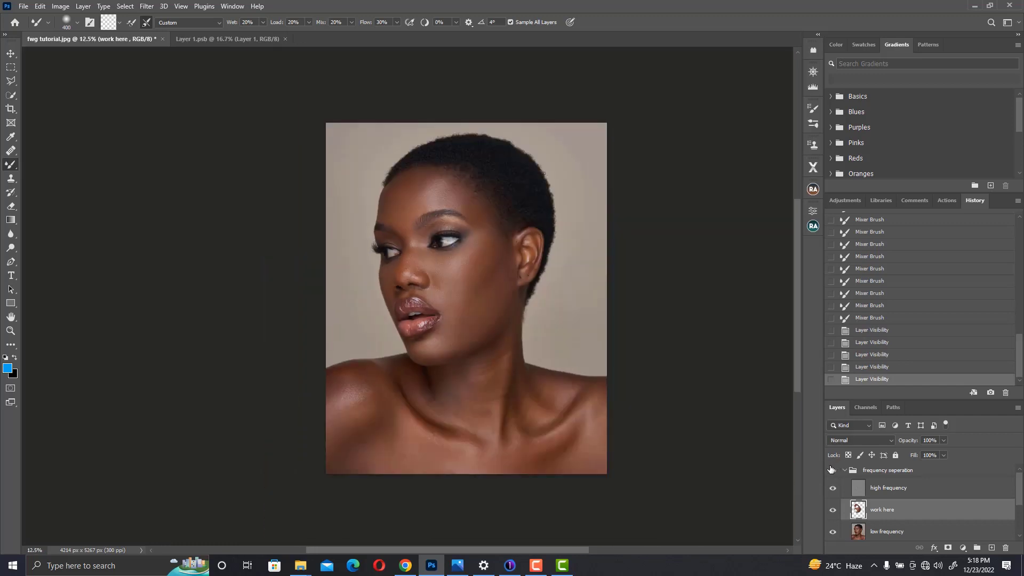
pyautogui.hotkey('ctrl', '+')
pyautogui.click(832, 472)
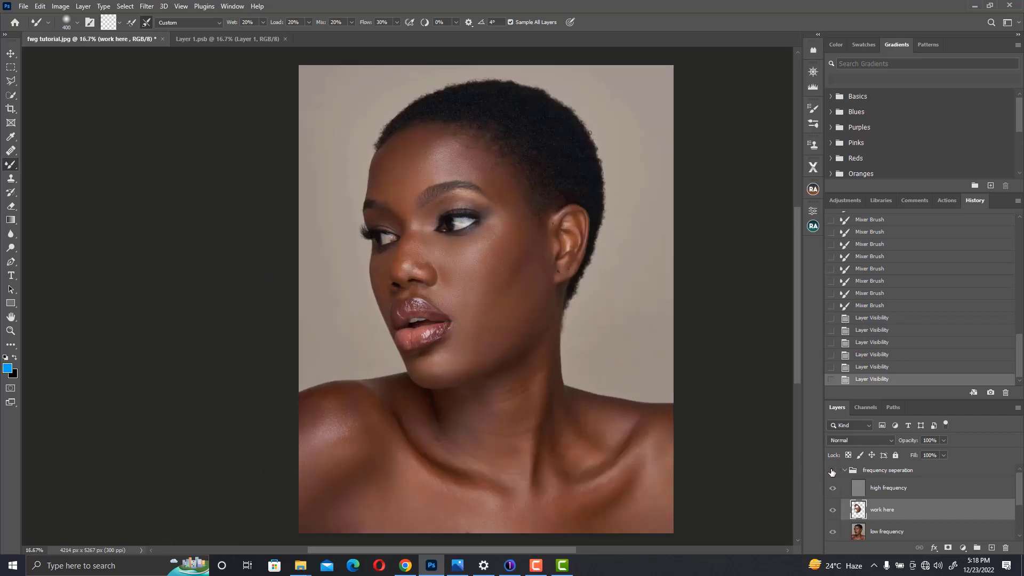
pyautogui.click(832, 473)
pyautogui.hotkey('ctrl', '-')
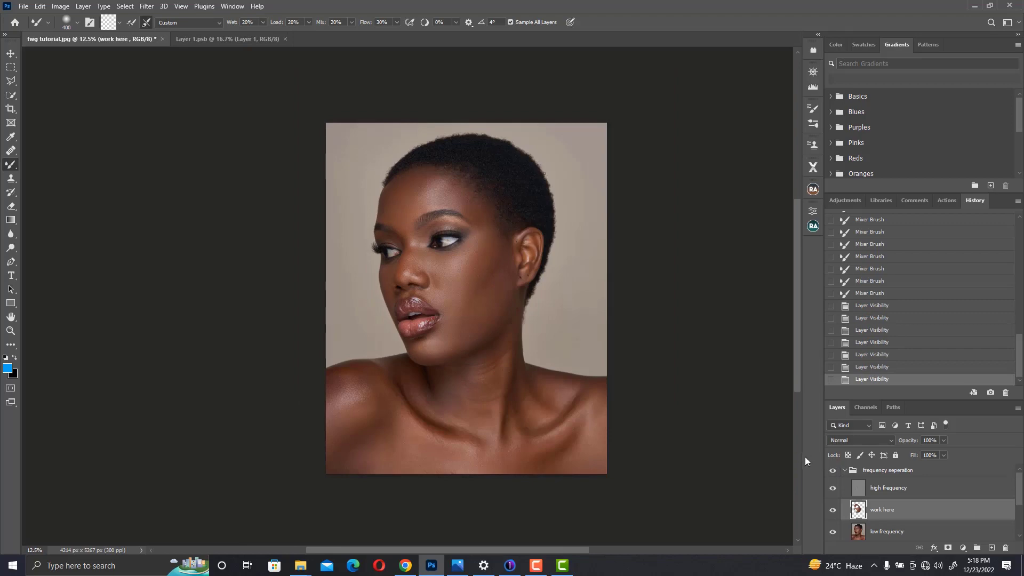
pyautogui.hotkey('ctrl', '+')
pyautogui.hotkey('ctrl', '+')
pyautogui.hotkey('ctrl', '+')
pyautogui.hotkey('ctrl', '+')
pyautogui.hotkey('ctrl', '-')
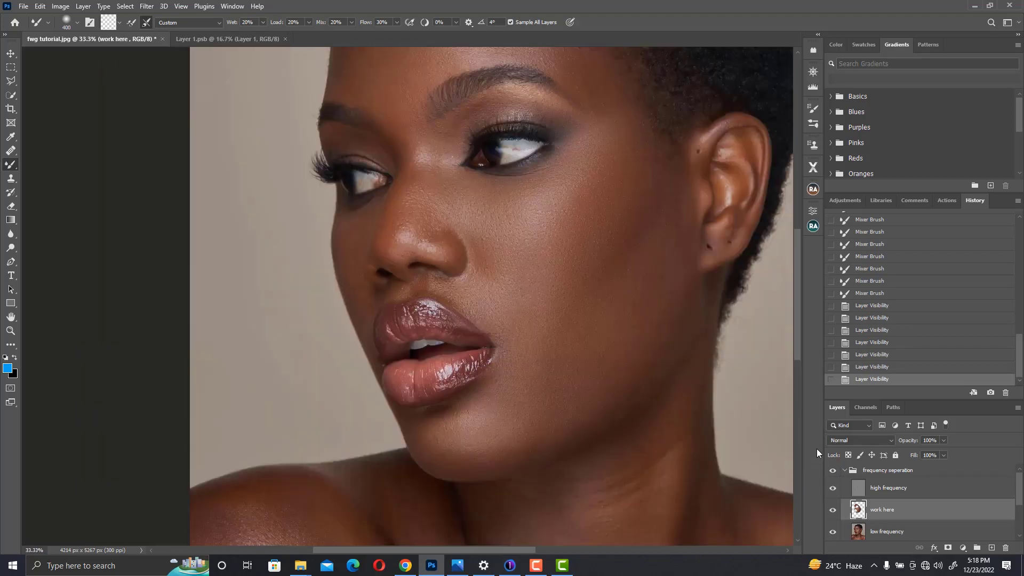
pyautogui.hotkey('ctrl', '-')
pyautogui.hotkey('ctrl', '-')
pyautogui.click(832, 470)
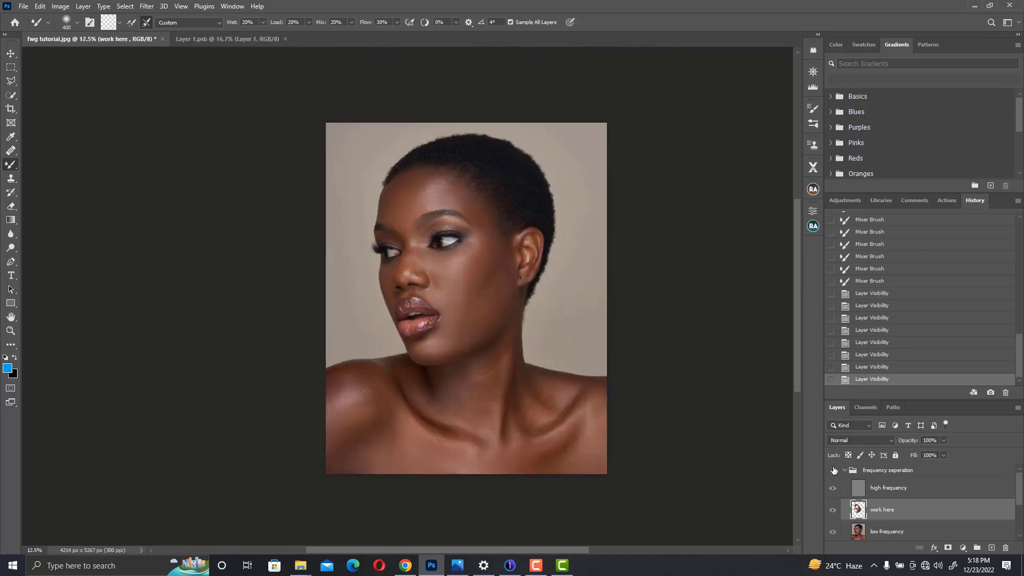
pyautogui.hotkey('ctrl', '+')
pyautogui.hotkey('ctrl', '+')
pyautogui.click(834, 470)
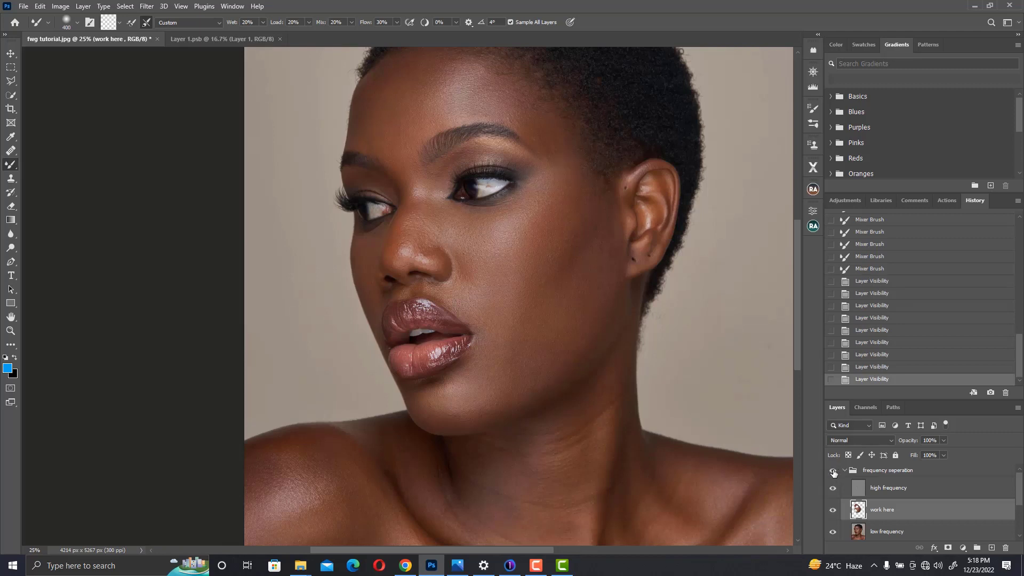
pyautogui.hotkey('ctrl', '-')
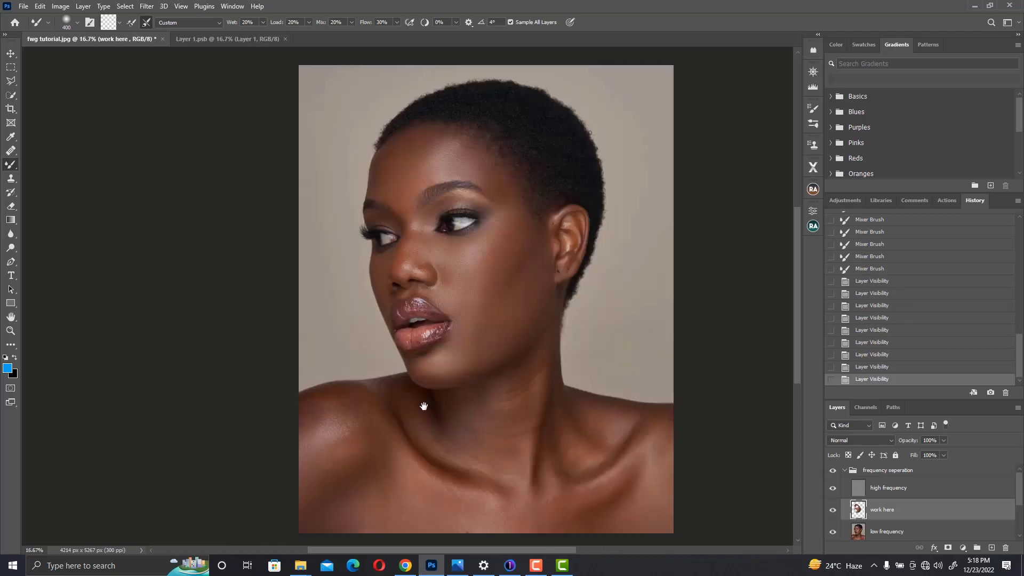
# Hide the high frequency layer and blend the shoulder highlight and shadow on the work here layer with the Mixer Brush at about 600–700 px
pyautogui.scroll(-3, 424, 406)
pyautogui.click(833, 488)
pyautogui.moveTo(453, 297); pyautogui.dragTo(464, 329)
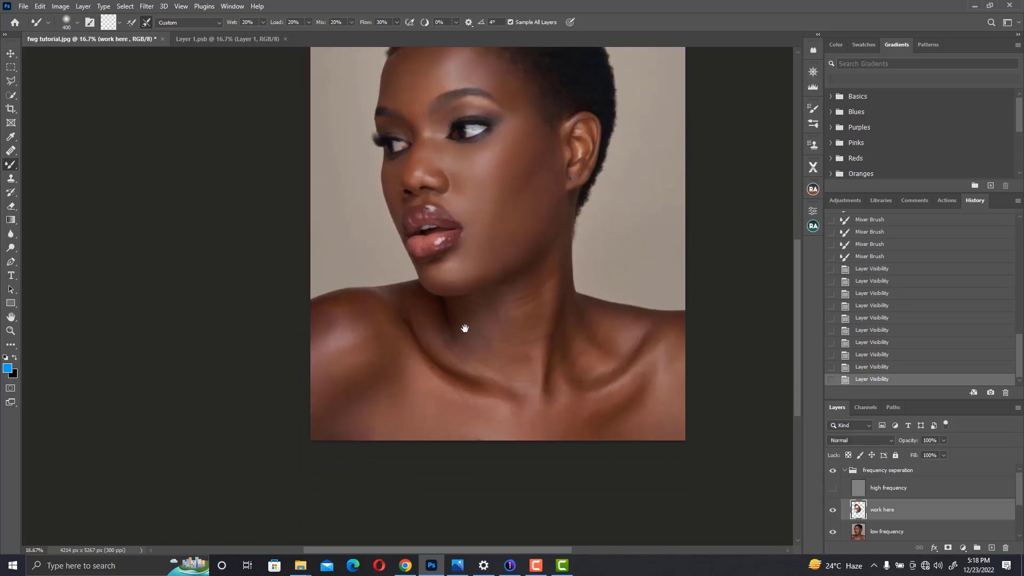
pyautogui.press(']')
pyautogui.press(']')
pyautogui.moveTo(377, 345); pyautogui.dragTo(373, 344)
pyautogui.moveTo(373, 344); pyautogui.dragTo(368, 344)
pyautogui.moveTo(367, 344); pyautogui.dragTo(357, 335)
pyautogui.press(']')
pyautogui.moveTo(357, 335)
pyautogui.mouseDown()
pyautogui.moveTo(339, 366)
pyautogui.moveTo(343, 345)
pyautogui.mouseUp()
pyautogui.press('[')
pyautogui.press('[')
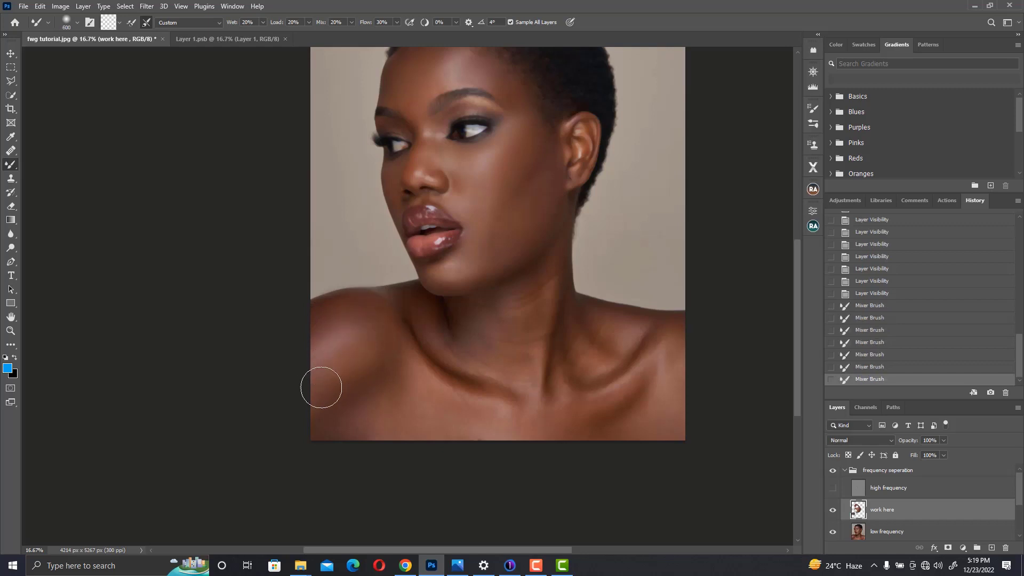
pyautogui.moveTo(320, 386); pyautogui.dragTo(335, 391)
pyautogui.press(']')
pyautogui.press(']')
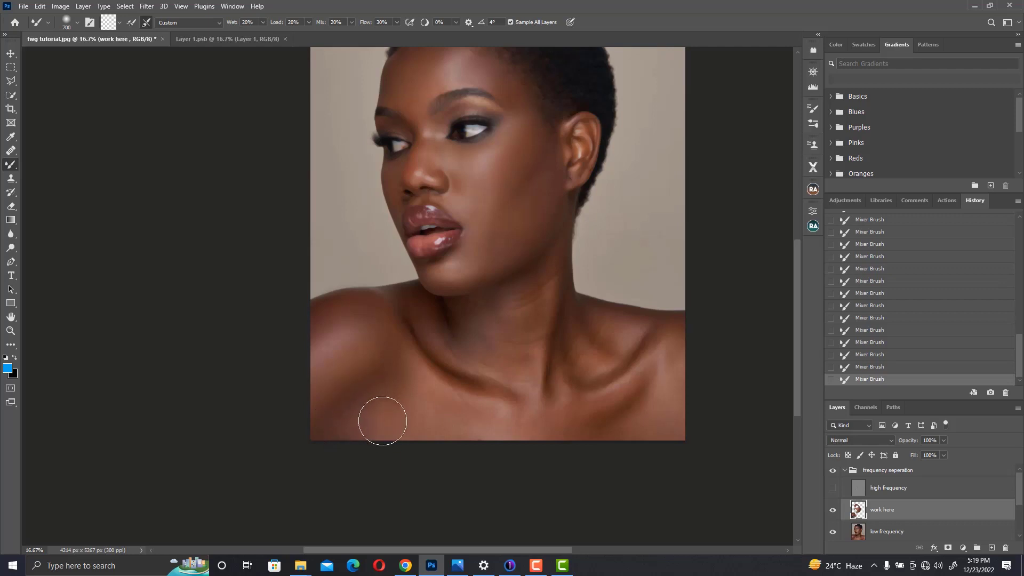
# Smooth the skin tones on the neck and upper chest with the Mixer Brush, varying the size up to about 700 px
pyautogui.press('[')
pyautogui.press('[')
pyautogui.press('[')
pyautogui.press(']')
pyautogui.press(']')
pyautogui.press(']')
pyautogui.press(']')
pyautogui.press(']')
pyautogui.press('[')
pyautogui.press('[')
pyautogui.press('[')
pyautogui.press('[')
pyautogui.press(']')
pyautogui.press(']')
pyautogui.press('[')
pyautogui.press('[')
pyautogui.press(']')
pyautogui.press(']')
pyautogui.press(']')
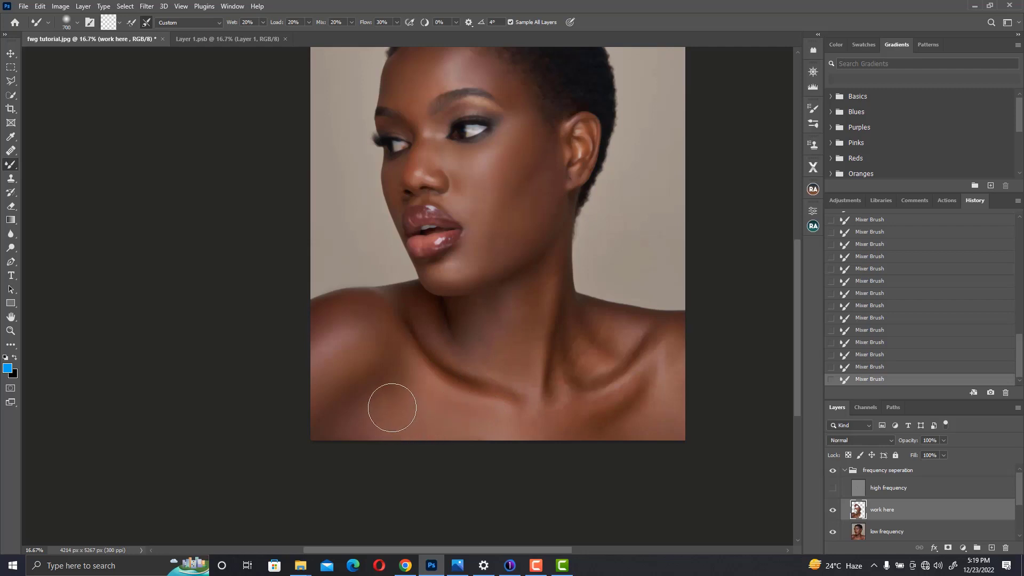
# Blend the tones around the collarbone on the ear side and the adjoining chest, and show the high frequency layer again
pyautogui.press('[')
pyautogui.press(']')
pyautogui.press('[')
pyautogui.press('[')
pyautogui.press('[')
pyautogui.press('[')
pyautogui.press('[')
pyautogui.press(']')
pyautogui.press(']')
pyautogui.press(']')
pyautogui.press(']')
pyautogui.press('[')
pyautogui.click(833, 489)
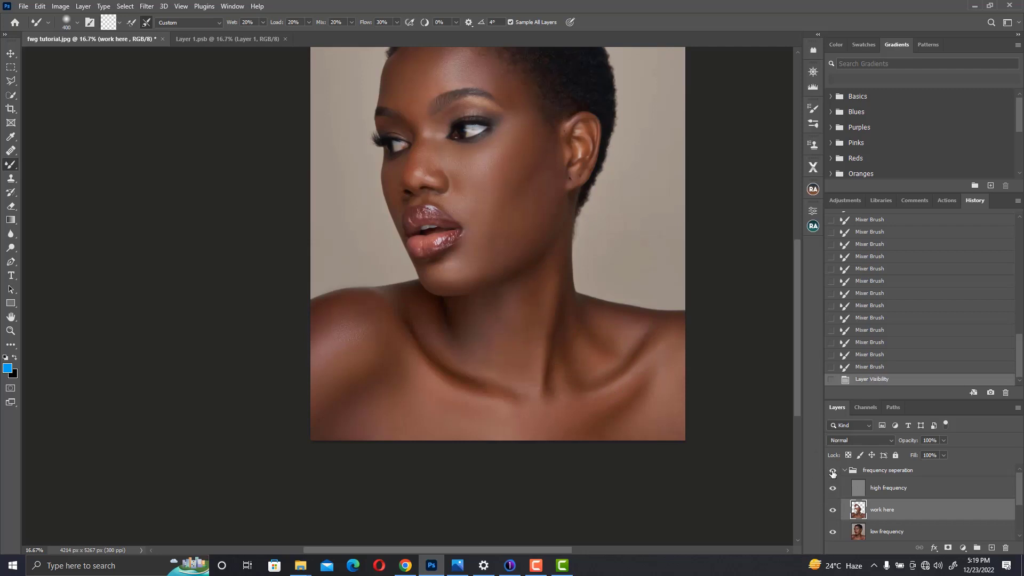
pyautogui.hotkey('ctrl', '-')
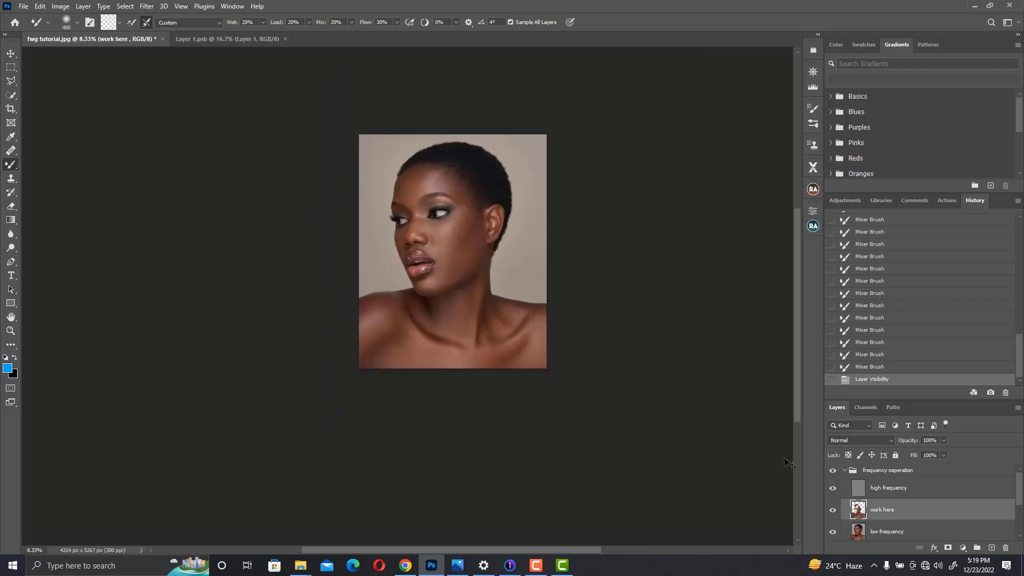
# Compare the retouched skin before and after by toggling the frequency separation group's visibility
pyautogui.click(831, 473)
pyautogui.click(831, 472)
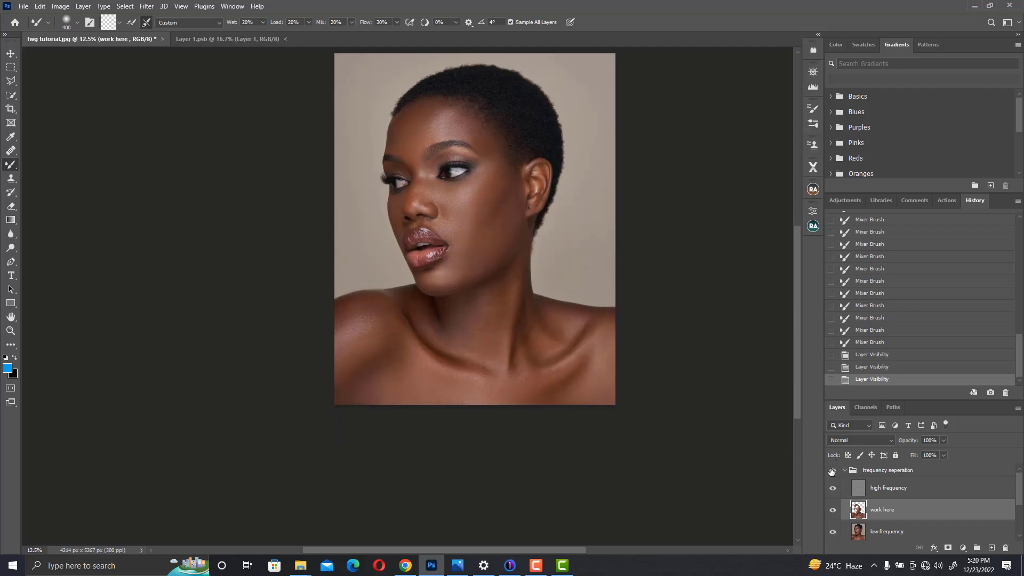
pyautogui.click(830, 470)
pyautogui.click(828, 470)
pyautogui.click(832, 472)
pyautogui.click(832, 471)
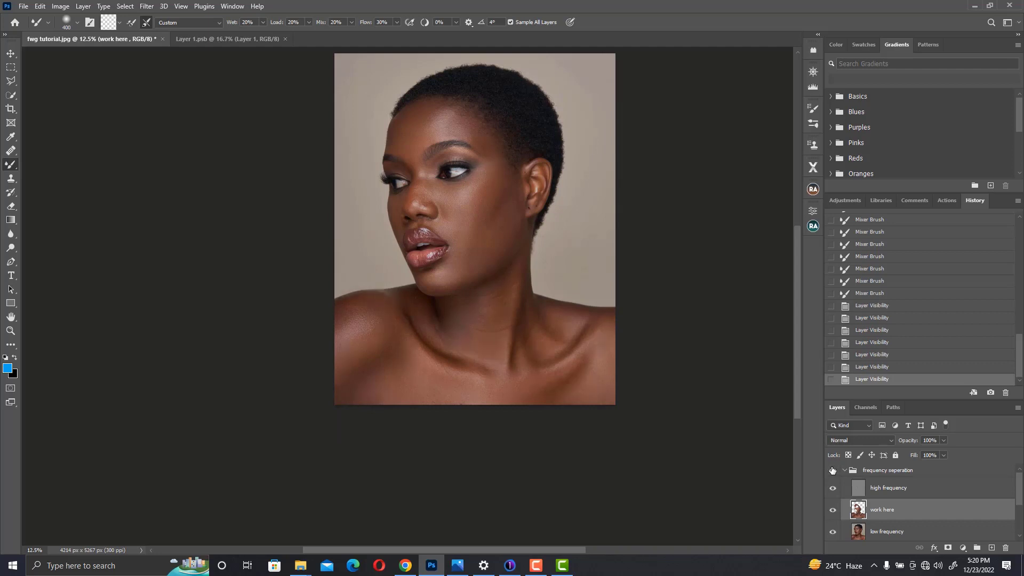
pyautogui.click(832, 469)
pyautogui.click(833, 469)
# With the high frequency layer hidden, blend the forehead, temple and cheek tones using the Mixer Brush at about 300–400 px, and show that layer again
pyautogui.hotkey('ctrl', '+')
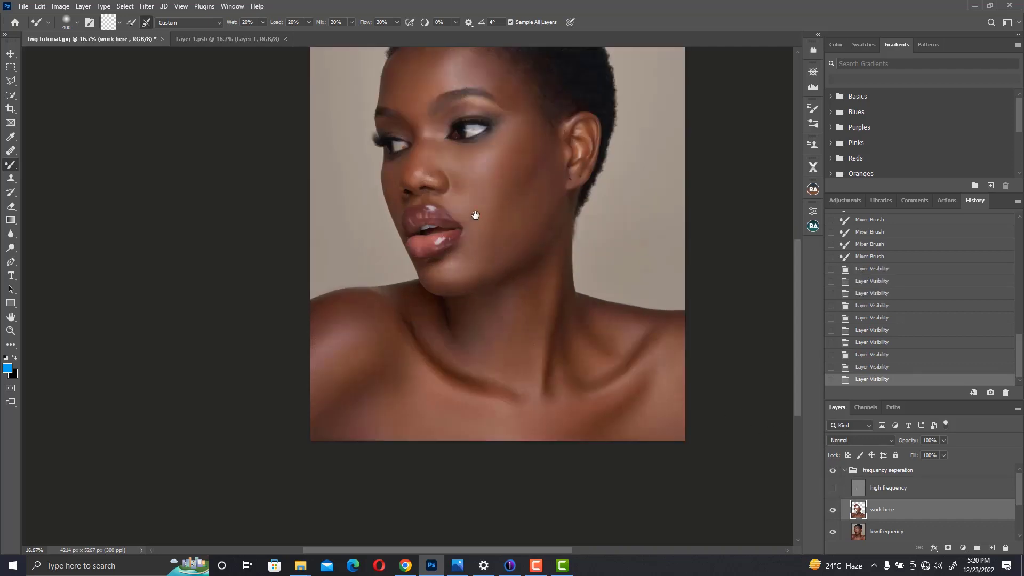
pyautogui.moveTo(480, 190); pyautogui.dragTo(494, 309)
pyautogui.moveTo(452, 180)
pyautogui.mouseDown()
pyautogui.moveTo(434, 183)
pyautogui.moveTo(422, 210)
pyautogui.mouseUp()
pyautogui.moveTo(421, 211); pyautogui.dragTo(418, 224)
pyautogui.press(']')
pyautogui.moveTo(494, 181)
pyautogui.mouseDown()
pyautogui.moveTo(494, 200)
pyautogui.moveTo(480, 200)
pyautogui.moveTo(530, 235)
pyautogui.mouseUp()
pyautogui.press('[')
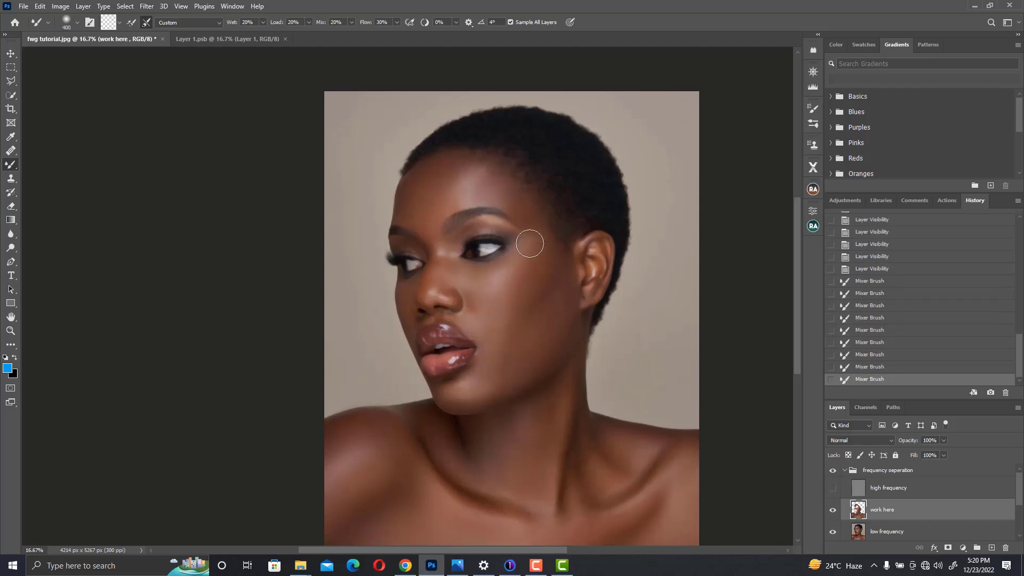
pyautogui.press('[')
pyautogui.press('[')
pyautogui.press('[')
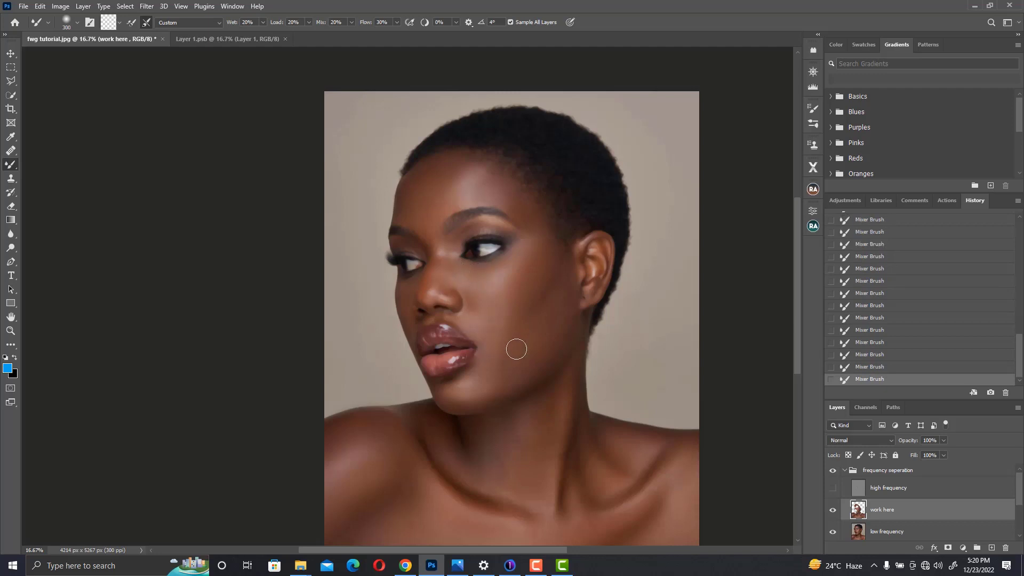
pyautogui.press(']')
pyautogui.press(']')
pyautogui.press('[')
pyautogui.click(833, 488)
# Isolate the work here layer to examine its painted areas, restore the other layers, and inspect the face and ear area at several magnifications
pyautogui.keyDown('alt'); pyautogui.click(833, 510); pyautogui.keyUp('alt')
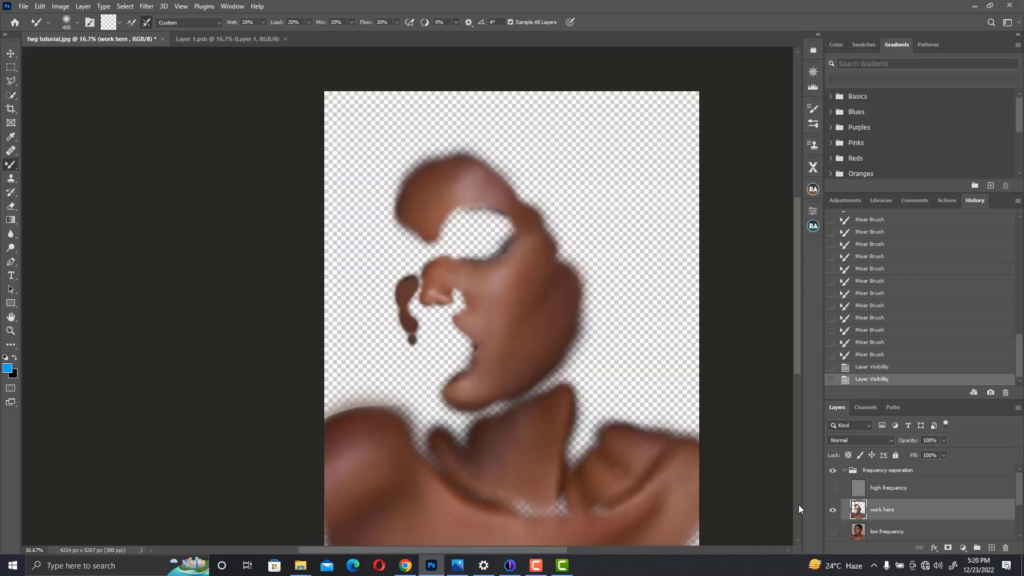
pyautogui.hotkey('ctrl', '+')
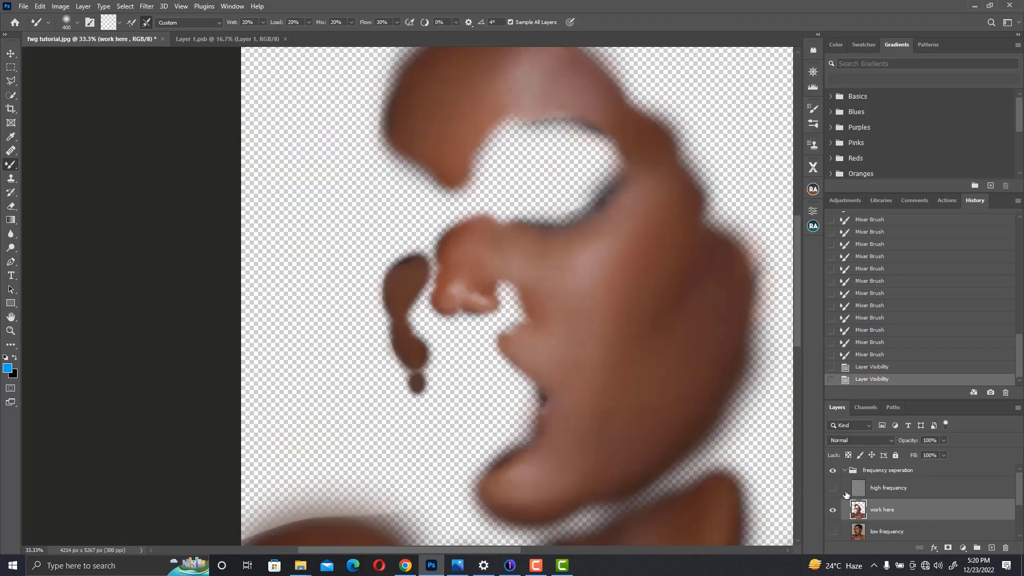
pyautogui.keyDown('alt'); pyautogui.click(829, 512); pyautogui.keyUp('alt')
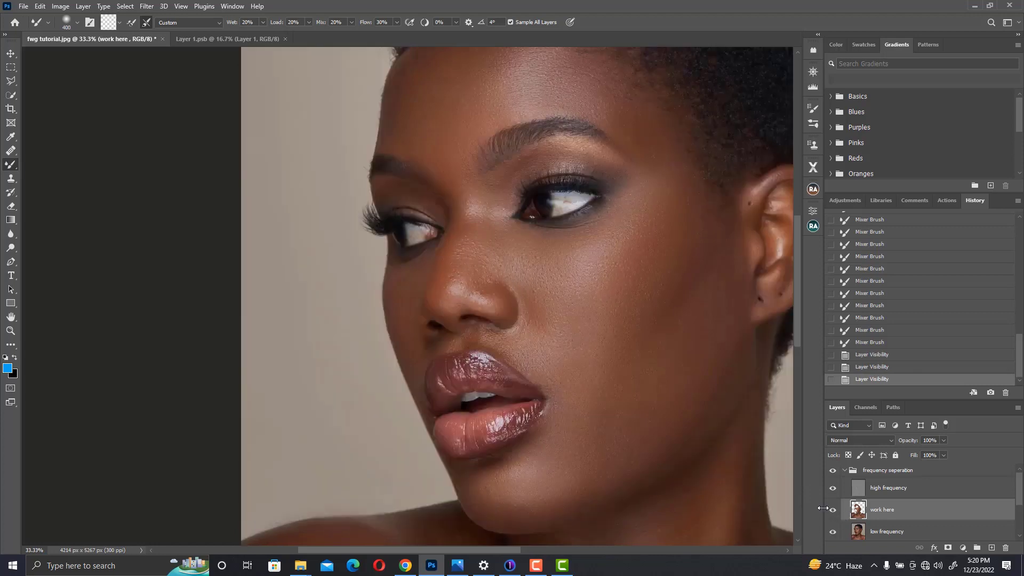
pyautogui.hotkey('ctrl', '-')
pyautogui.hotkey('ctrl', '-')
pyautogui.hotkey('ctrl', '-')
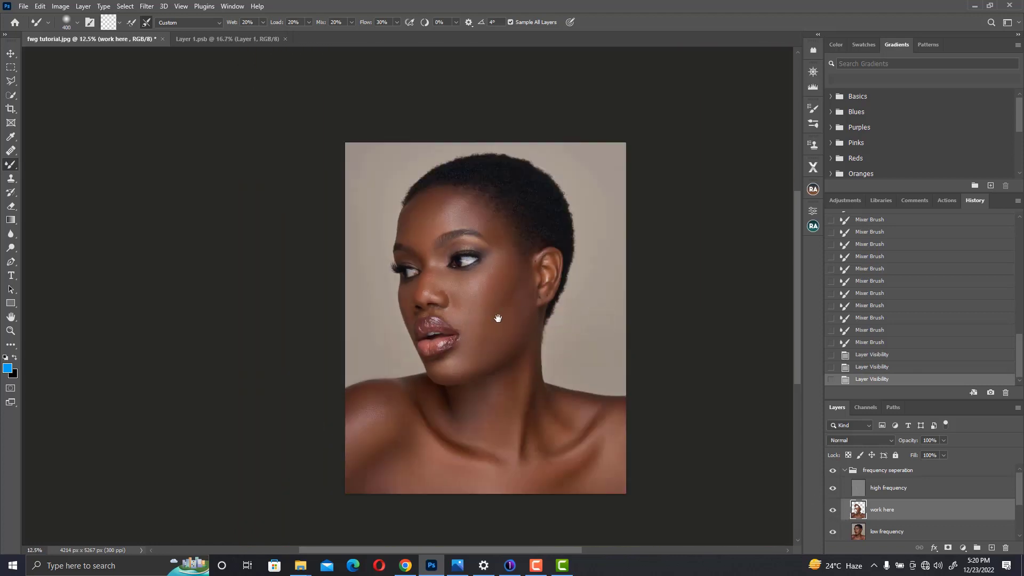
pyautogui.hotkey('ctrl', '+')
pyautogui.hotkey('ctrl', '+')
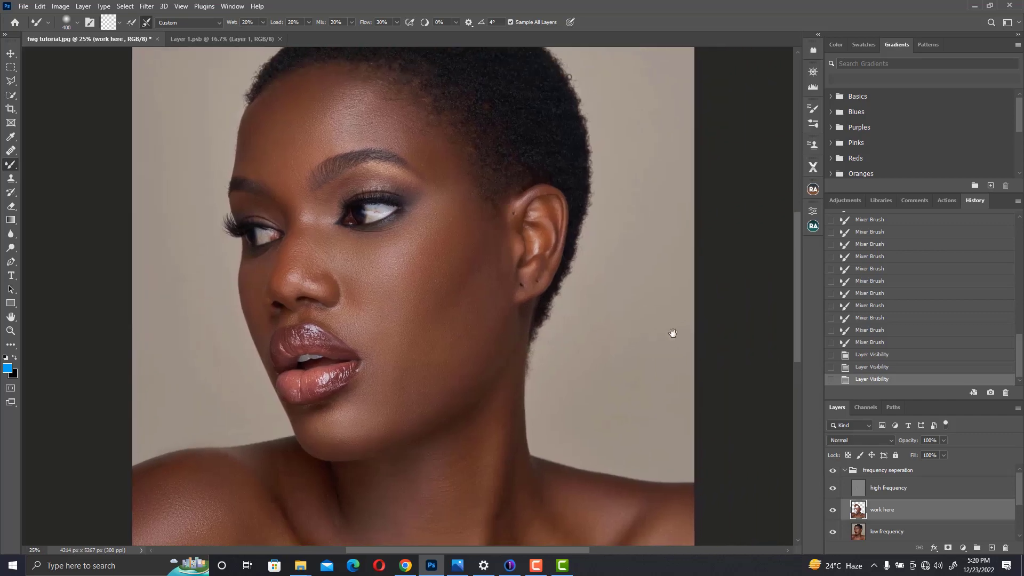
pyautogui.moveTo(523, 303); pyautogui.dragTo(446, 270)
pyautogui.hotkey('ctrl', '+')
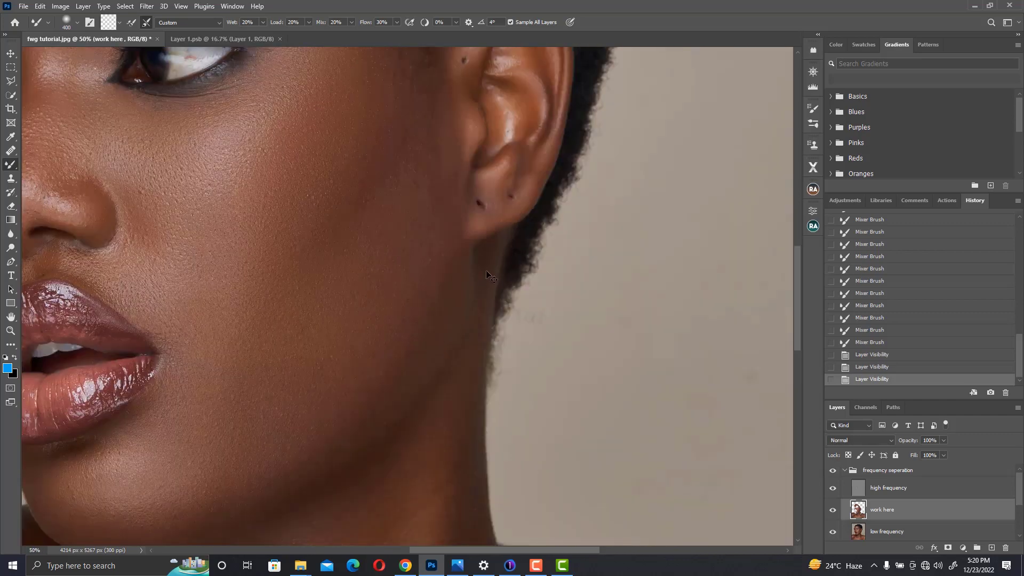
pyautogui.hotkey('ctrl', '-')
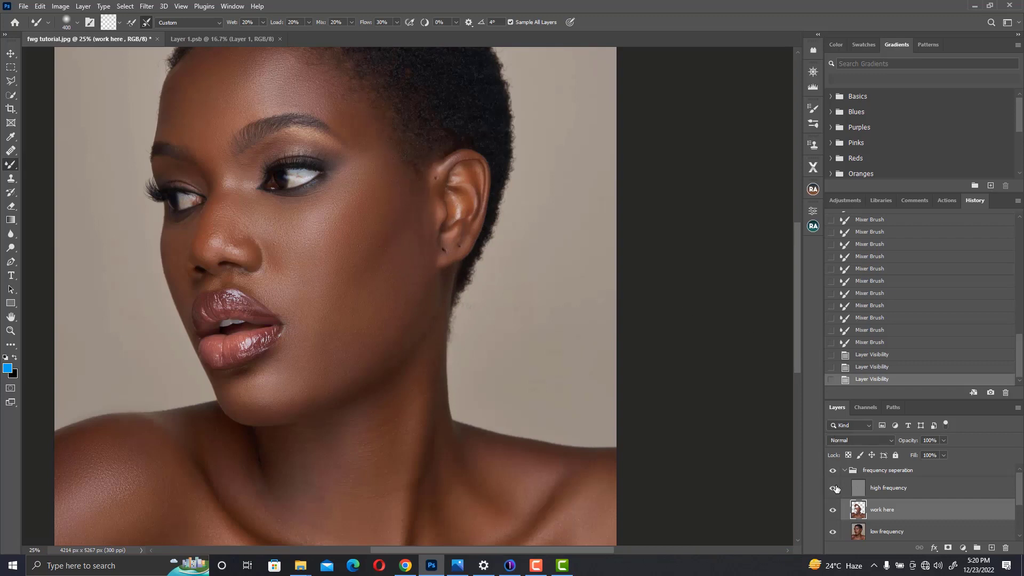
# Create a new layer between high frequency and work here, and set up the regular Brush tool at 10% flow
pyautogui.hotkey('ctrl', 'shift', 'n')
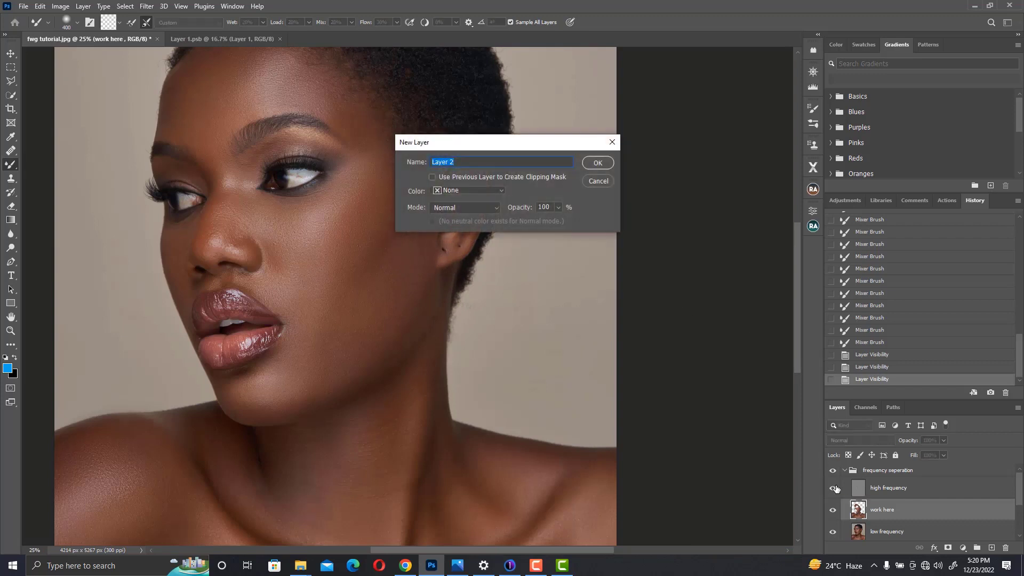
pyautogui.press('Return')
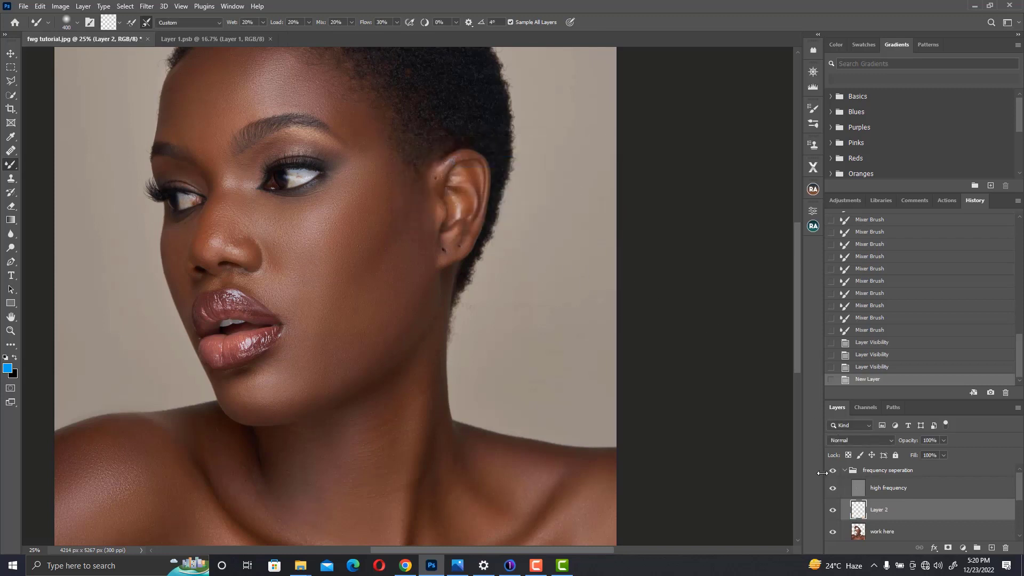
pyautogui.press('[')
pyautogui.press('[')
pyautogui.press('[')
pyautogui.press('[')
pyautogui.rightClick(11, 166)
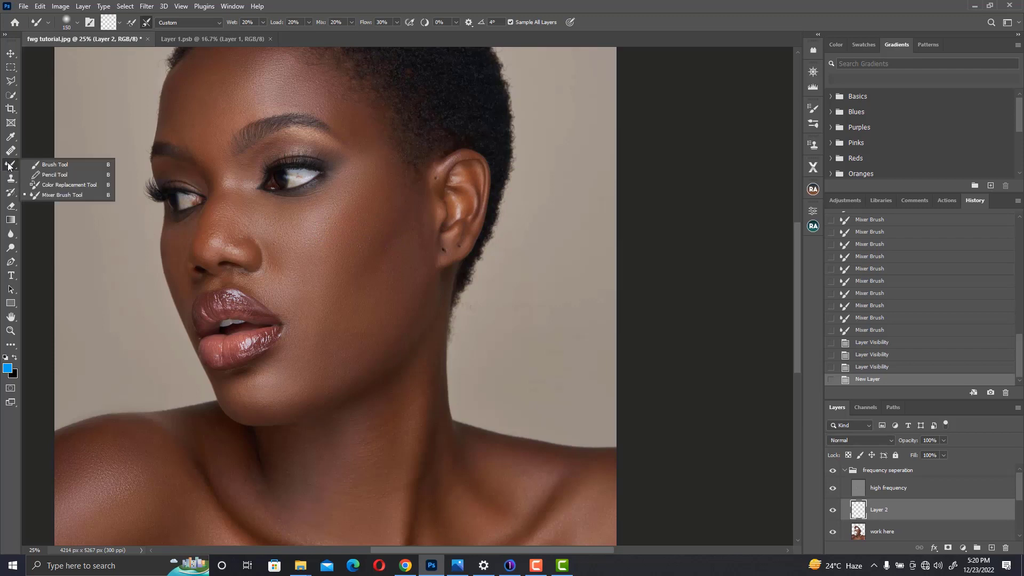
pyautogui.click(53, 165)
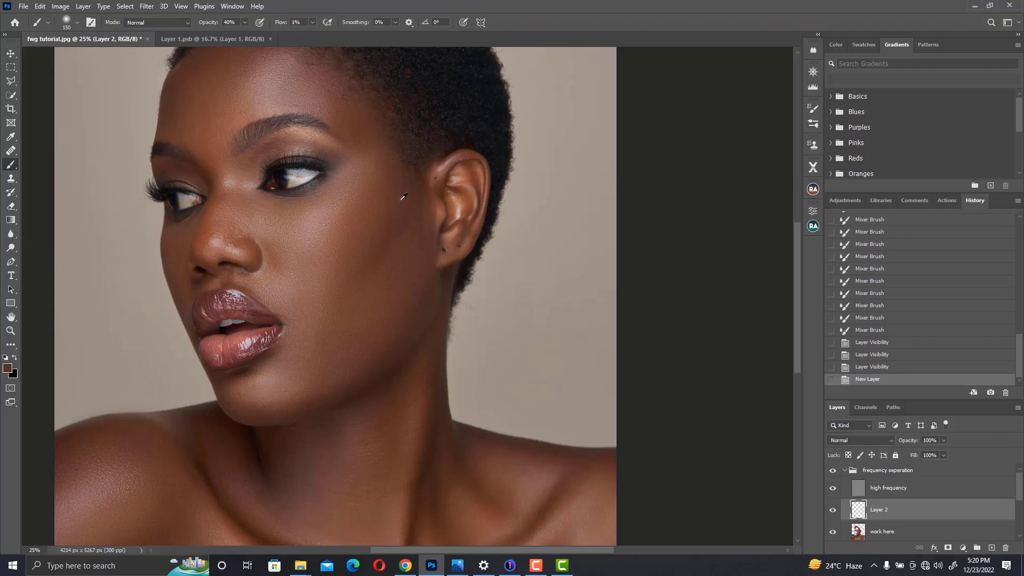
pyautogui.click(312, 23)
pyautogui.moveTo(318, 34); pyautogui.dragTo(315, 34)
# Paint sampled skin tone over the uneven cheek area in front of the ear, reducing the brush size to 125 px
pyautogui.click(407, 260)
pyautogui.click(405, 256)
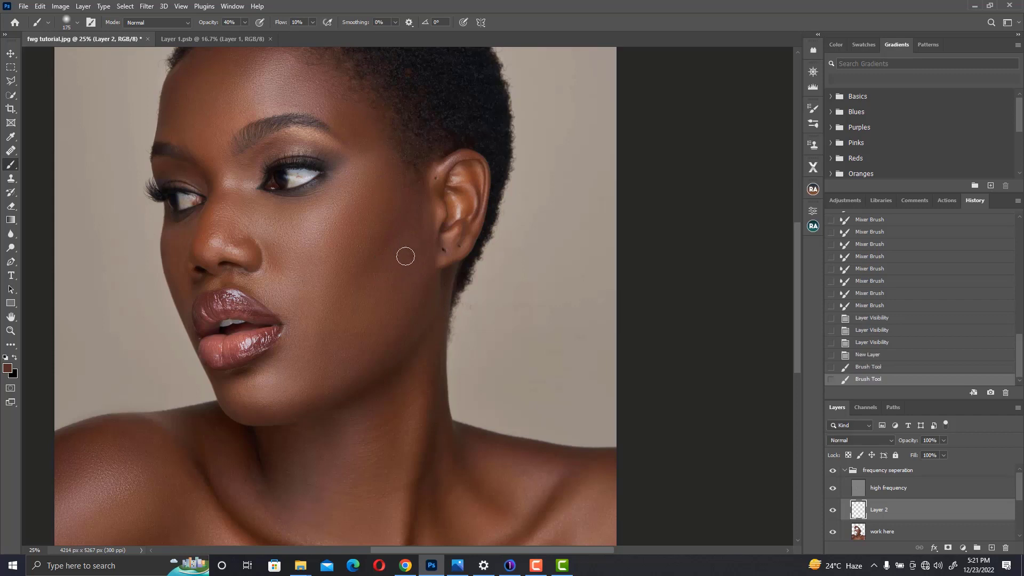
pyautogui.press('[')
pyautogui.press('[')
pyautogui.click(406, 235)
pyautogui.click(414, 236)
pyautogui.click(397, 248)
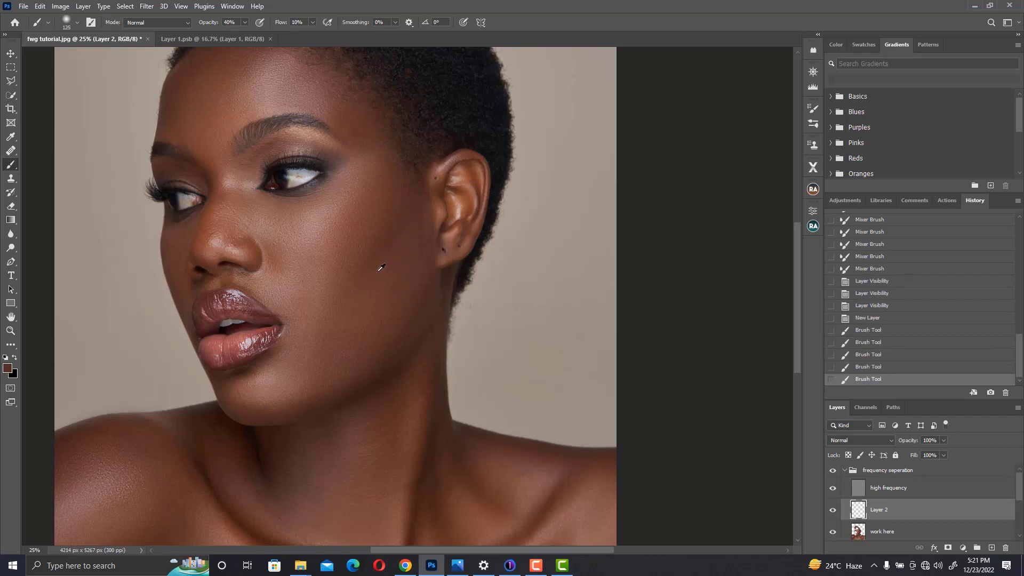
pyautogui.click(397, 246)
pyautogui.click(394, 285)
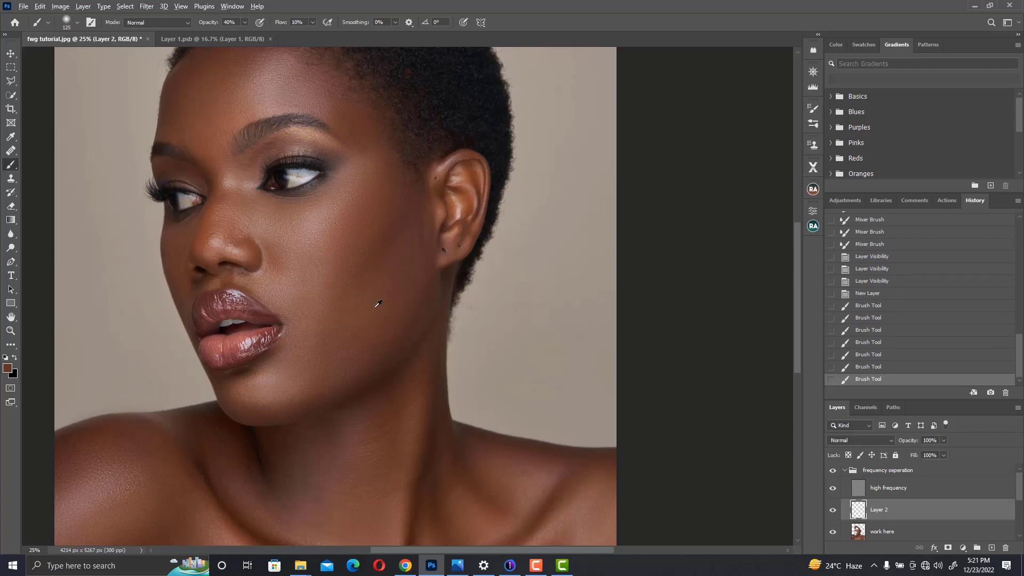
pyautogui.click(412, 252)
# Sample neighbouring skin tones and even out the rest of the cheek from the ear down to the jaw with the 125 px brush
pyautogui.keyDown('alt'); pyautogui.click(404, 208); pyautogui.keyUp('alt')
pyautogui.click(399, 238)
pyautogui.keyDown('alt'); pyautogui.click(392, 238); pyautogui.keyUp('alt')
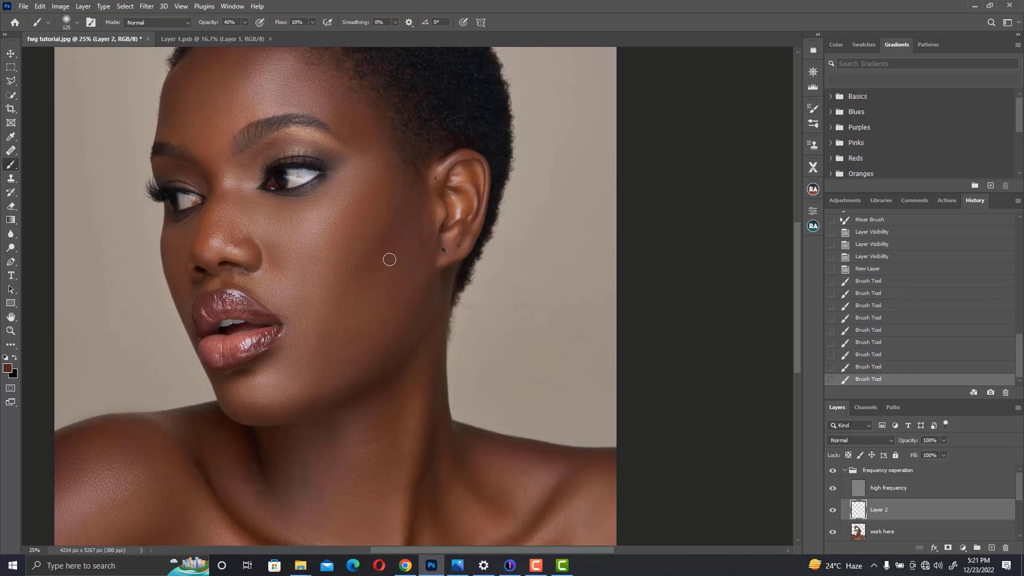
pyautogui.click(390, 258)
pyautogui.click(417, 250)
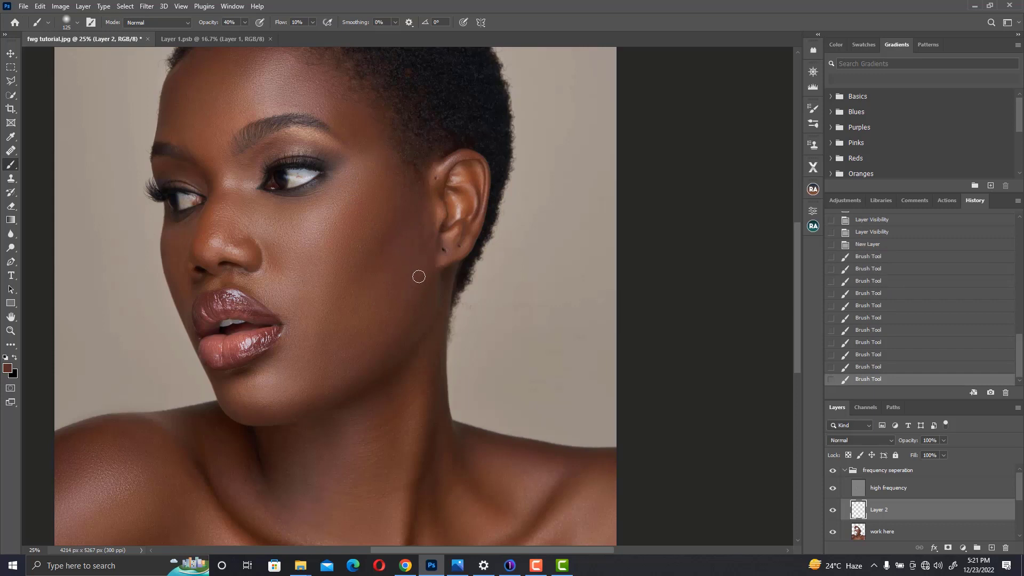
pyautogui.click(419, 276)
pyautogui.click(422, 253)
pyautogui.click(409, 235)
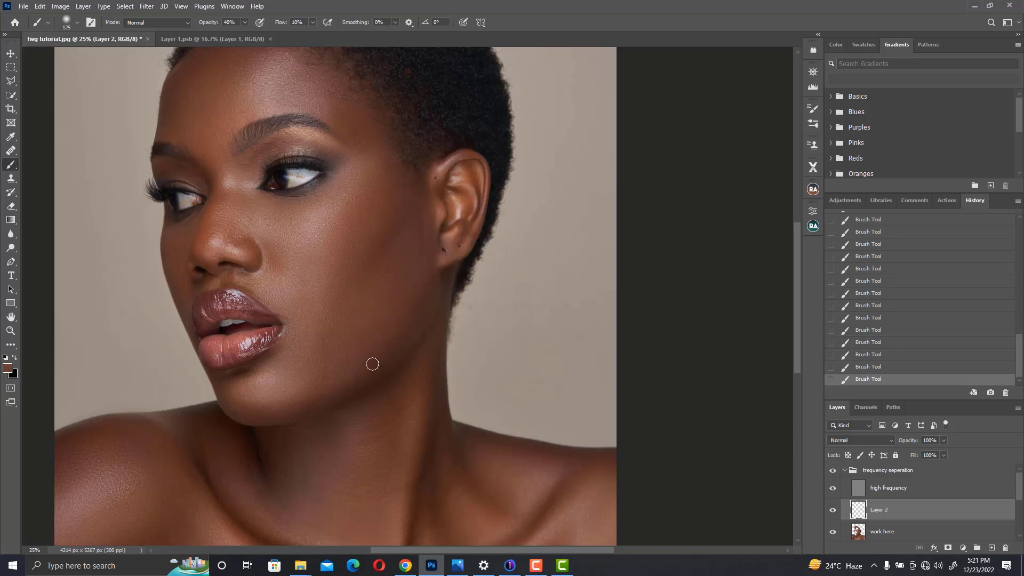
pyautogui.moveTo(372, 363); pyautogui.dragTo(361, 312)
# Collapse the frequency separation group and toggle its visibility to compare the cheek before and after the painting
pyautogui.click(842, 474)
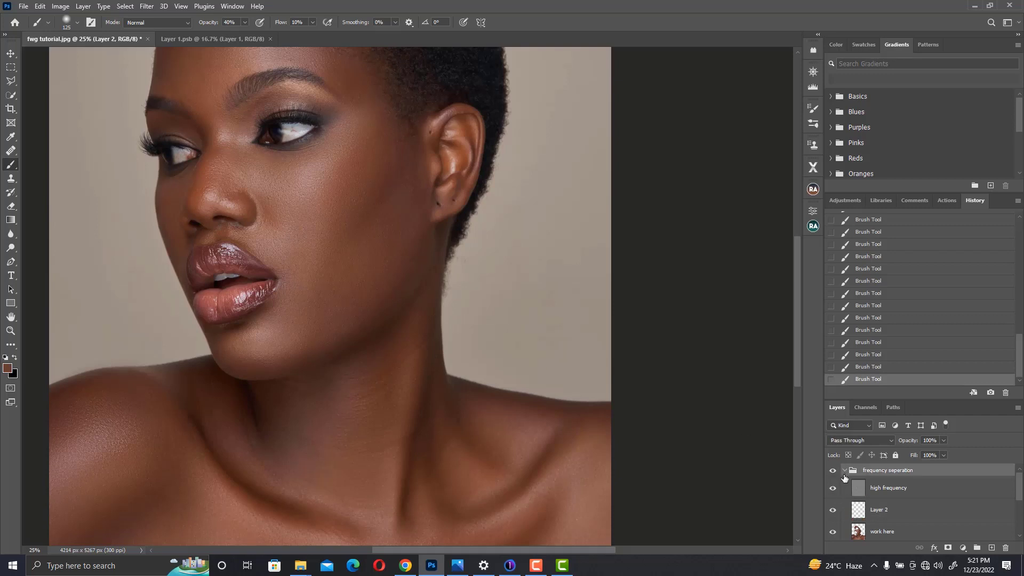
pyautogui.click(845, 471)
pyautogui.click(835, 470)
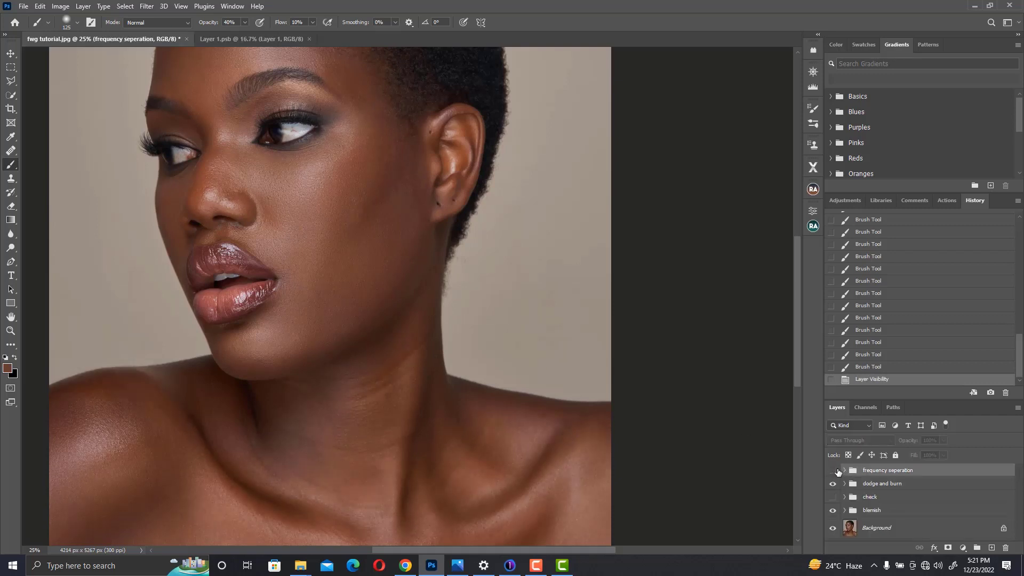
pyautogui.click(835, 471)
pyautogui.click(835, 471)
pyautogui.click(834, 471)
pyautogui.click(835, 471)
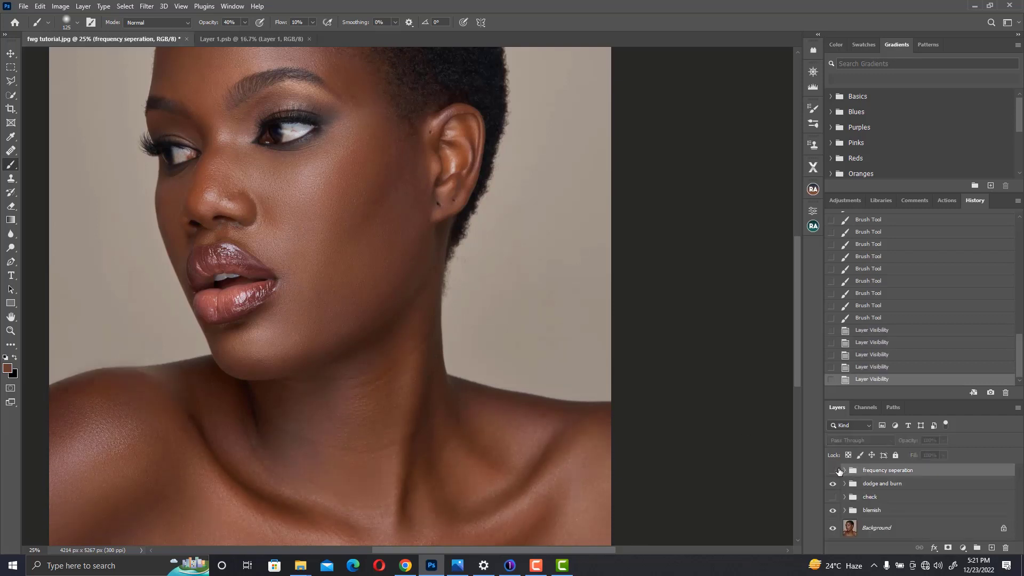
pyautogui.click(835, 470)
pyautogui.moveTo(527, 272); pyautogui.dragTo(522, 325)
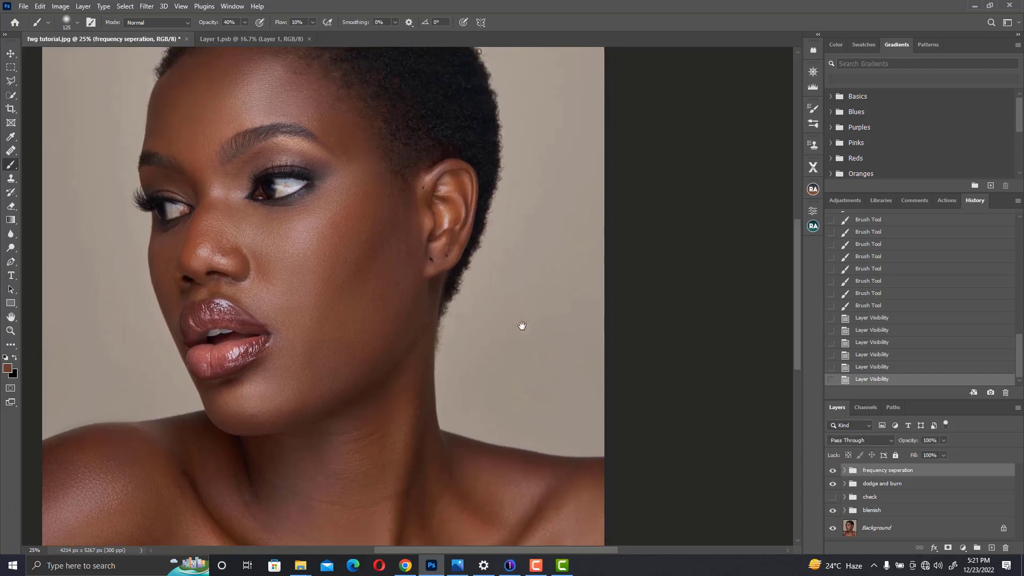
# Return to Layer 2 in the frequency separation group and paint more sampled skin tone over the cheek near the ear
pyautogui.click(844, 470)
pyautogui.click(856, 512)
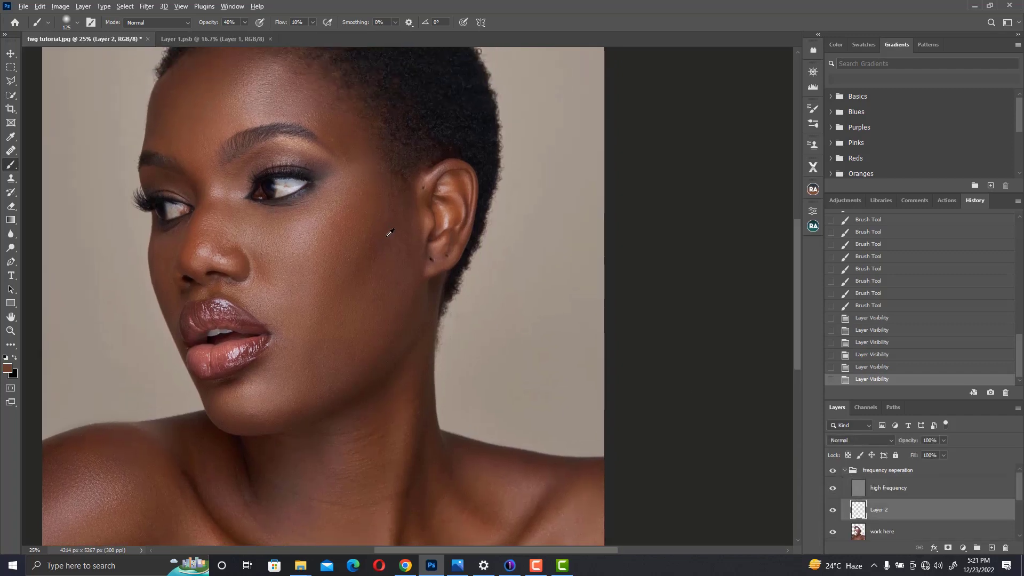
pyautogui.moveTo(384, 258)
pyautogui.mouseDown()
pyautogui.moveTo(398, 242)
pyautogui.moveTo(407, 267)
pyautogui.moveTo(380, 257)
pyautogui.moveTo(398, 263)
pyautogui.moveTo(405, 286)
pyautogui.moveTo(382, 276)
pyautogui.moveTo(388, 248)
pyautogui.moveTo(407, 296)
pyautogui.mouseUp()
# Check the added cheek painting by toggling the collapsed frequency separation group and viewing the portrait at different magnifications
pyautogui.click(851, 470)
pyautogui.click(844, 470)
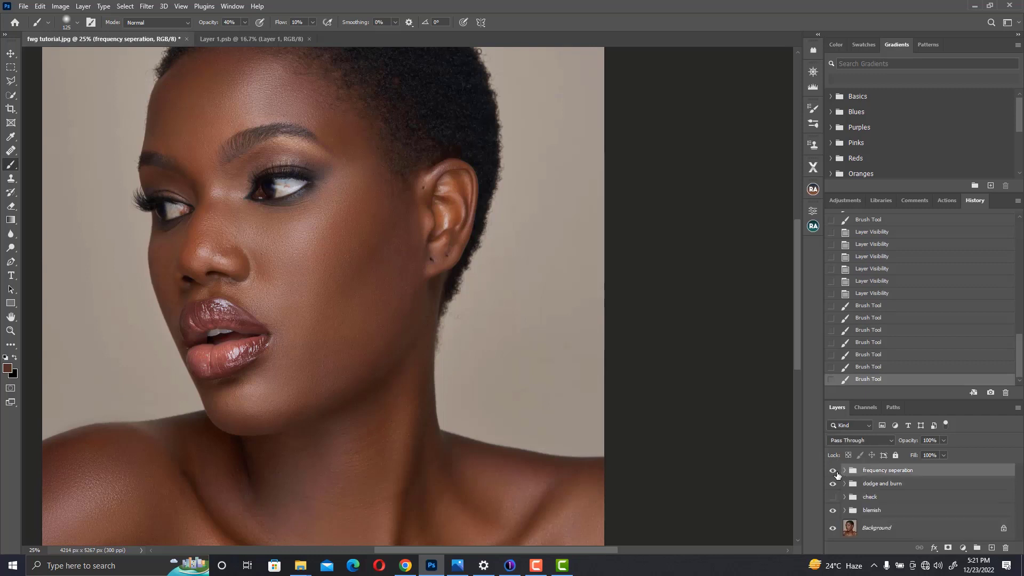
pyautogui.click(832, 470)
pyautogui.click(832, 470)
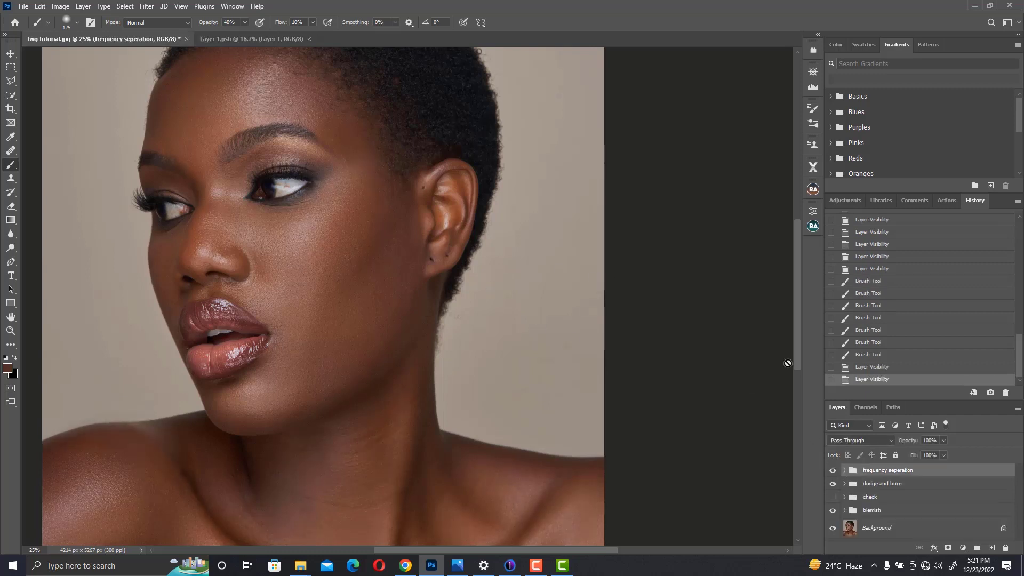
pyautogui.hotkey('ctrl', '-')
pyautogui.hotkey('ctrl', '-')
pyautogui.hotkey('ctrl', '+')
pyautogui.hotkey('ctrl', '+')
# Reduce the opacity of Layer 2 inside the frequency separation group to soften the painted skin tone
pyautogui.click(843, 470)
pyautogui.click(882, 512)
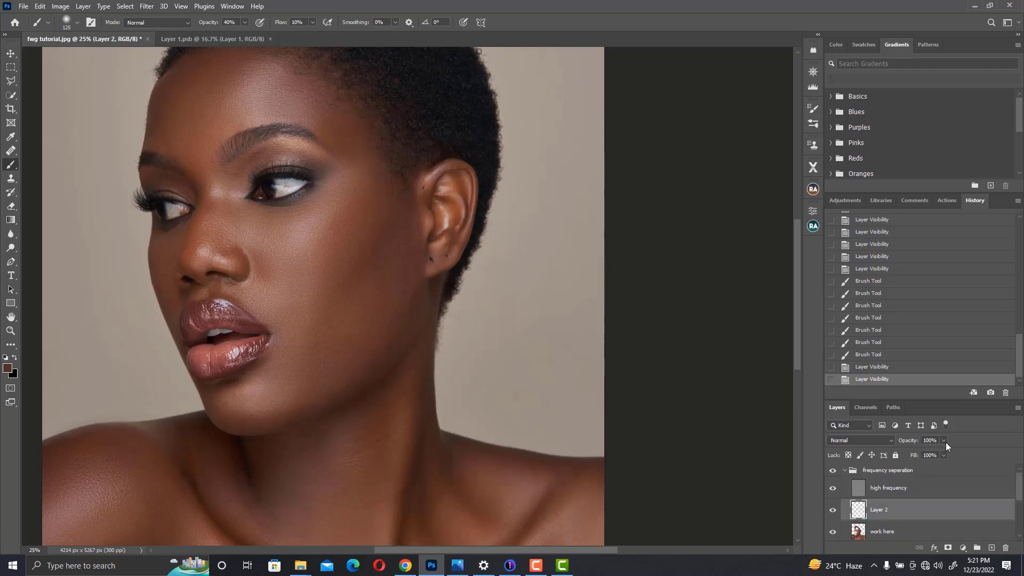
pyautogui.click(943, 441)
pyautogui.click(931, 452)
# Stamp all visible layers into a new layer above the frequency separation group and name it low f
pyautogui.click(845, 470)
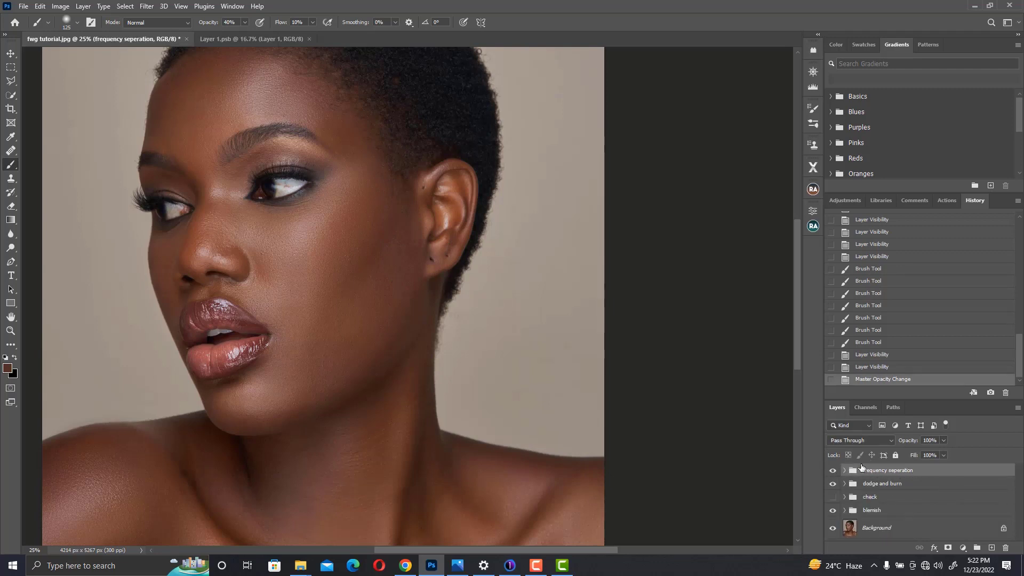
pyautogui.hotkey('ctrl', 'shift', 'alt', 'e')
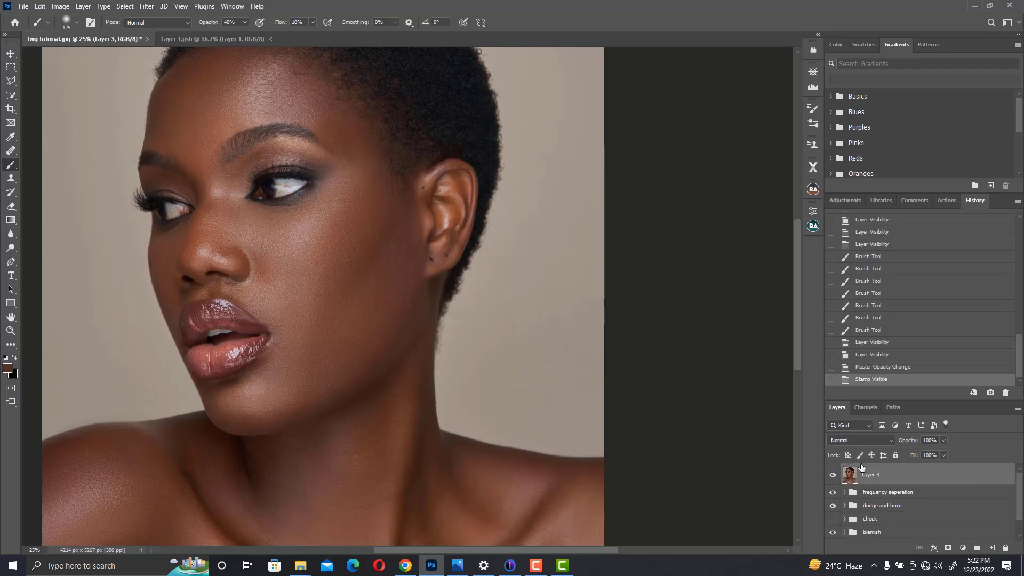
pyautogui.doubleClick(872, 475)
pyautogui.write('low f')
pyautogui.press('Return')
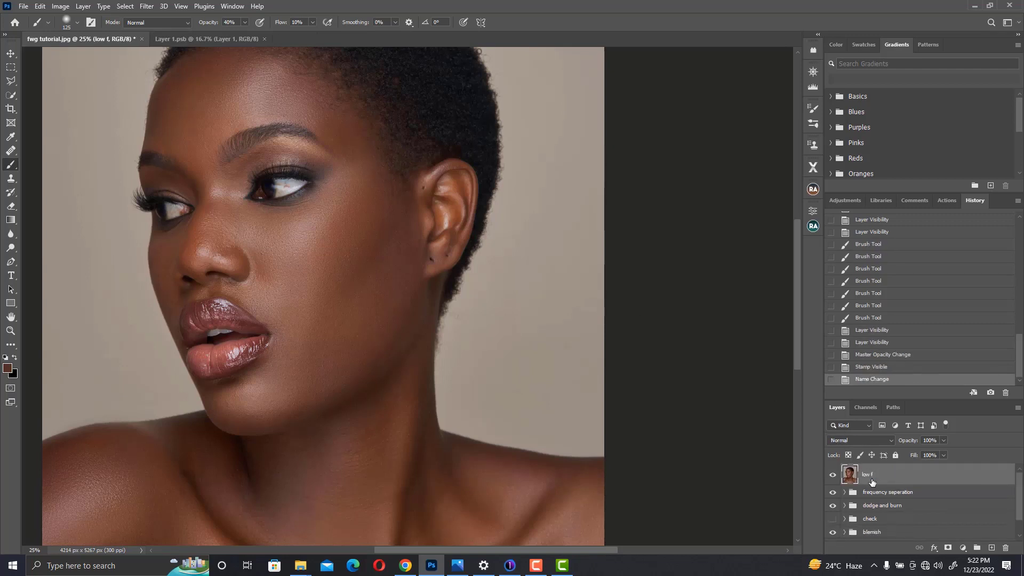
# Duplicate the low f layer and rename the copy high f
pyautogui.hotkey('ctrl', 'j')
pyautogui.doubleClick(877, 470)
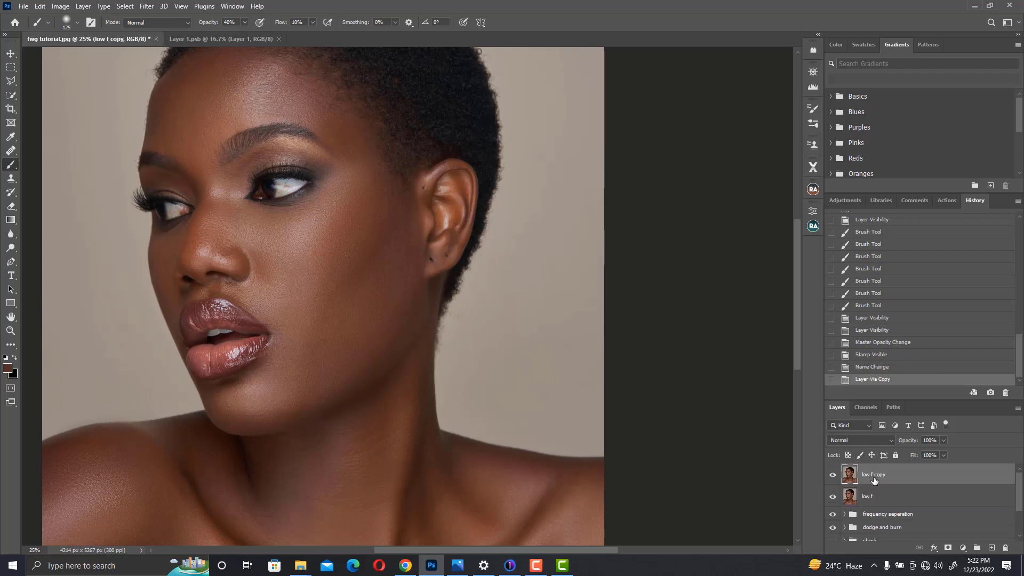
pyautogui.write('high f4')
pyautogui.press('BackSpace')
pyautogui.press('Return')
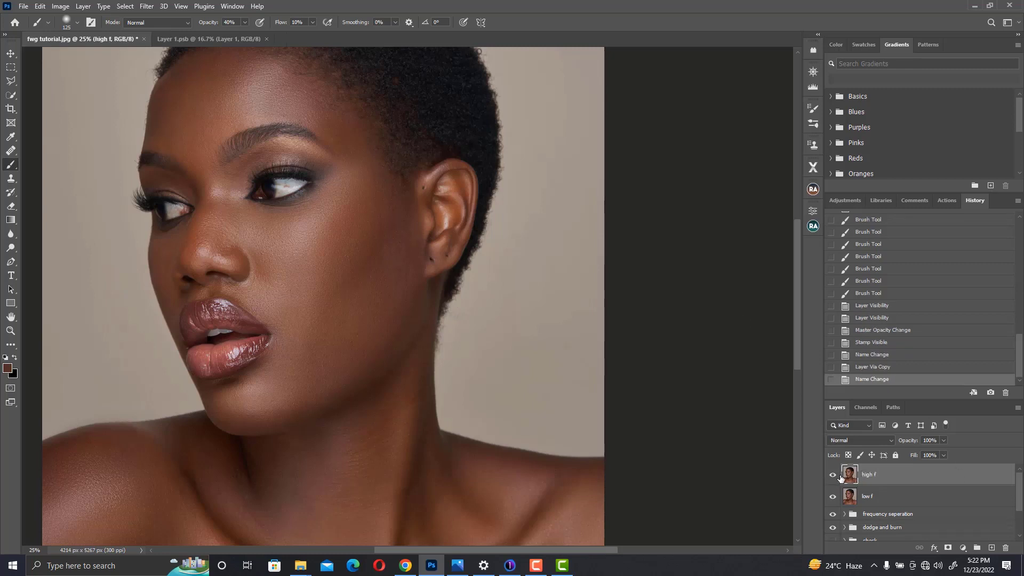
# Hide the high f layer and apply a Median filter with a 7-pixel radius to the low f layer
pyautogui.click(832, 474)
pyautogui.click(867, 496)
pyautogui.click(147, 6)
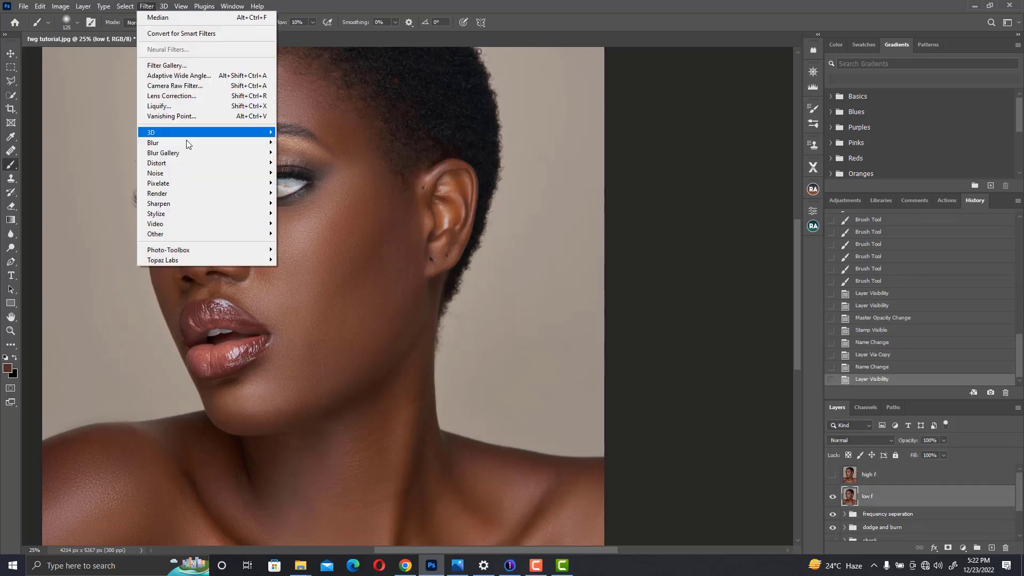
pyautogui.moveTo(224, 174)
pyautogui.click(297, 203)
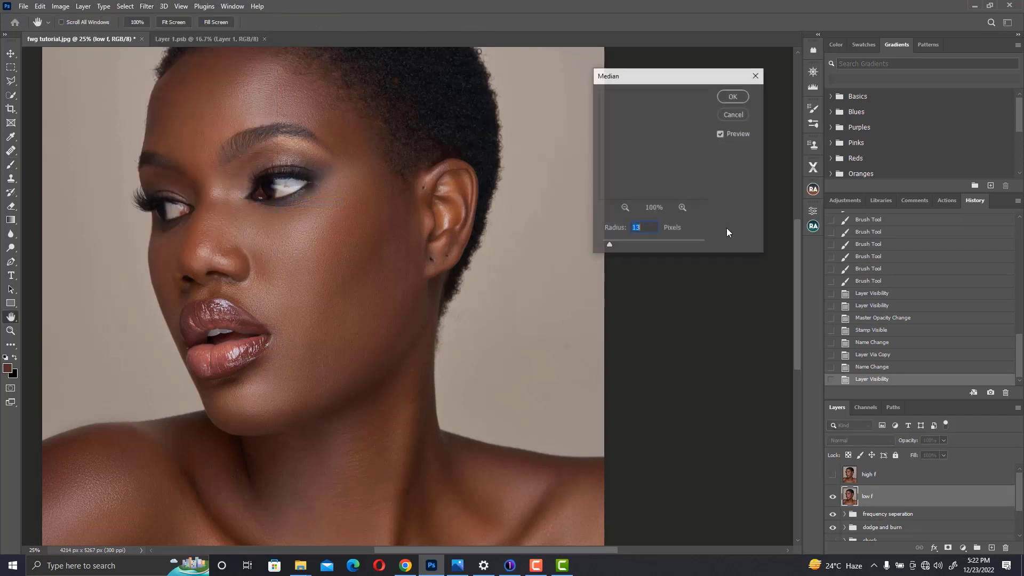
pyautogui.write('1')
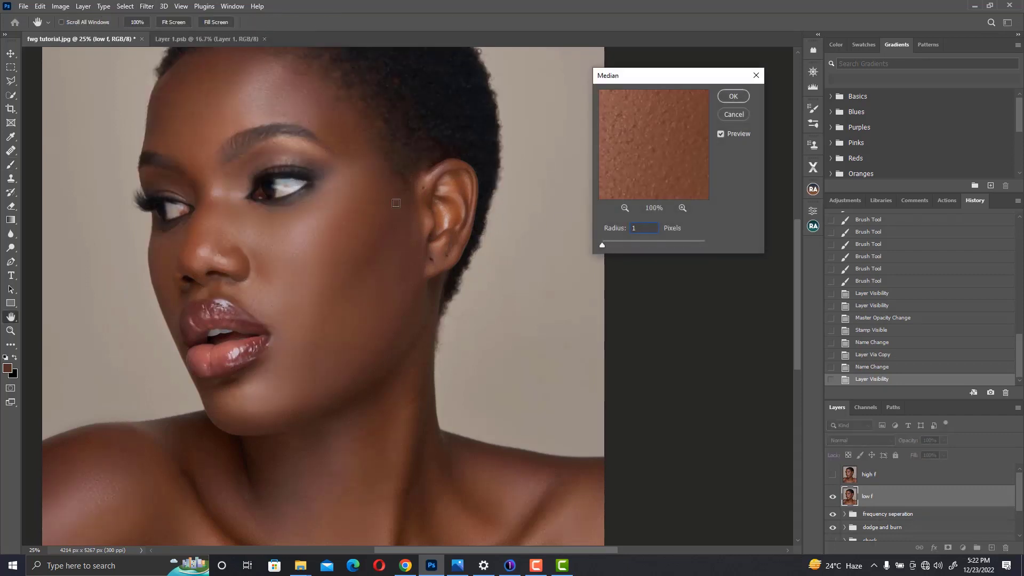
pyautogui.write('8')
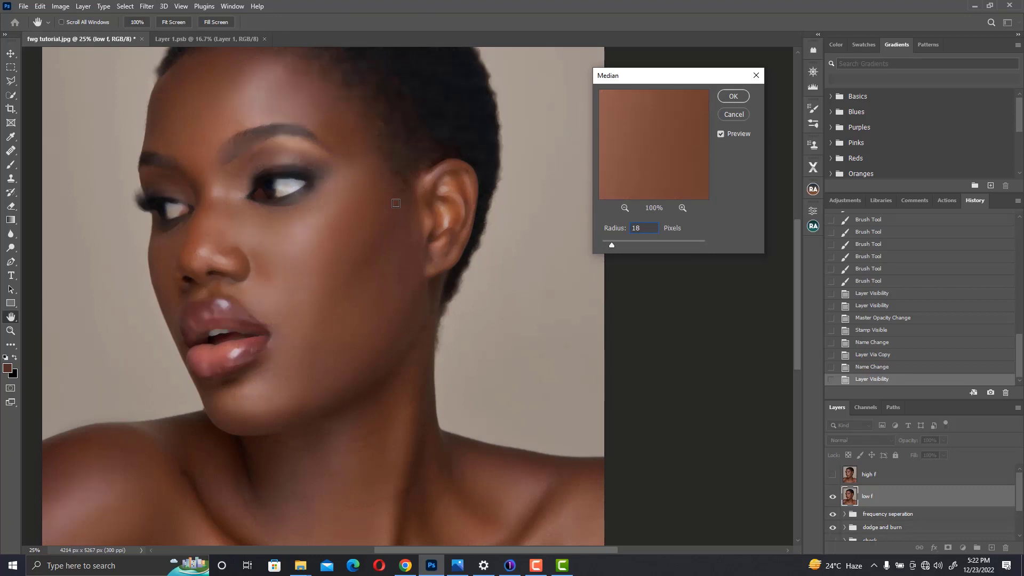
pyautogui.press('BackSpace')
pyautogui.press('BackSpace')
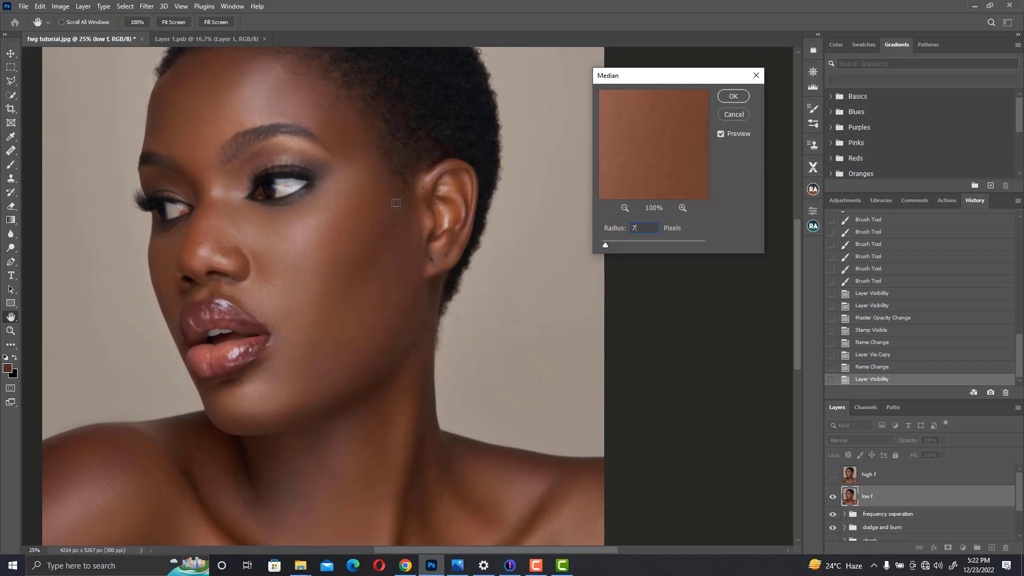
pyautogui.press('Return')
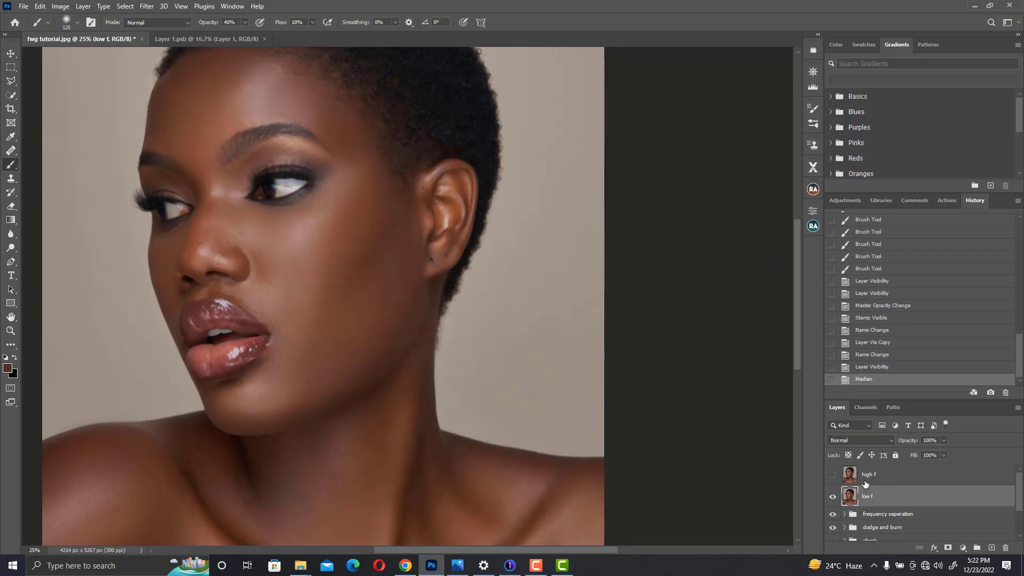
# Show the high f layer and apply the low f layer to it with Apply Image, using Subtract, scale 2 and offset 128
pyautogui.click(832, 474)
pyautogui.click(878, 473)
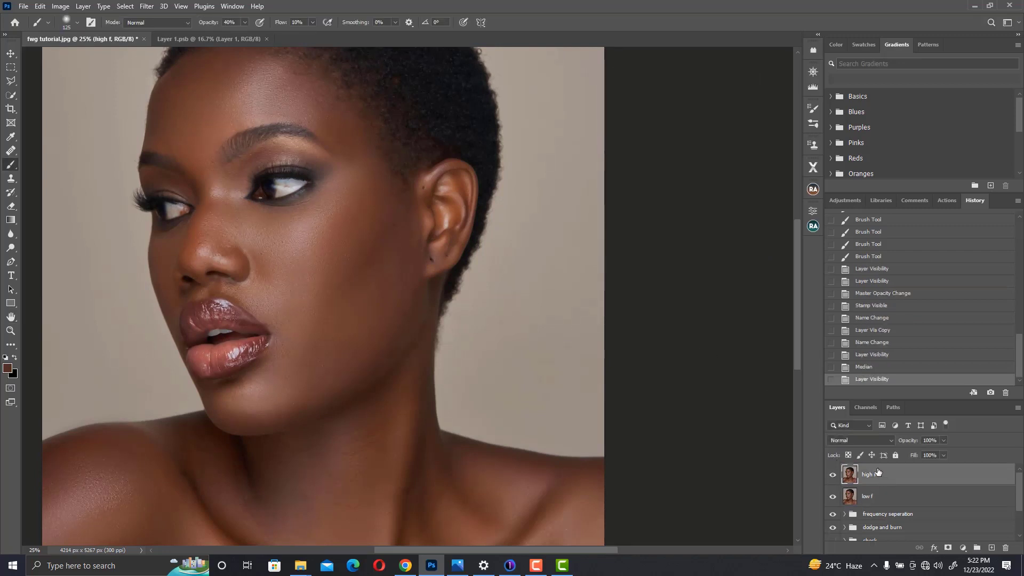
pyautogui.click(60, 5)
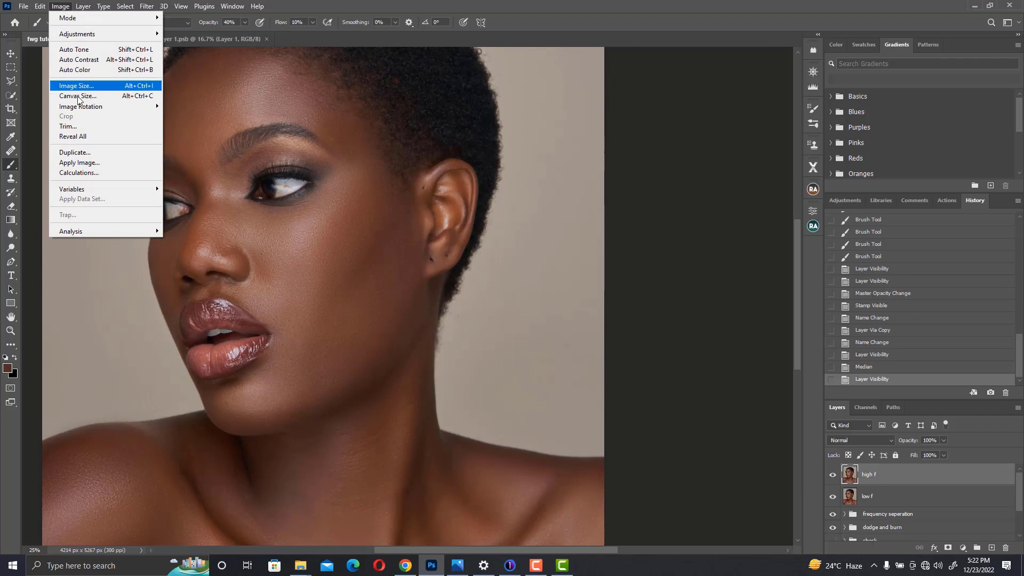
pyautogui.click(122, 164)
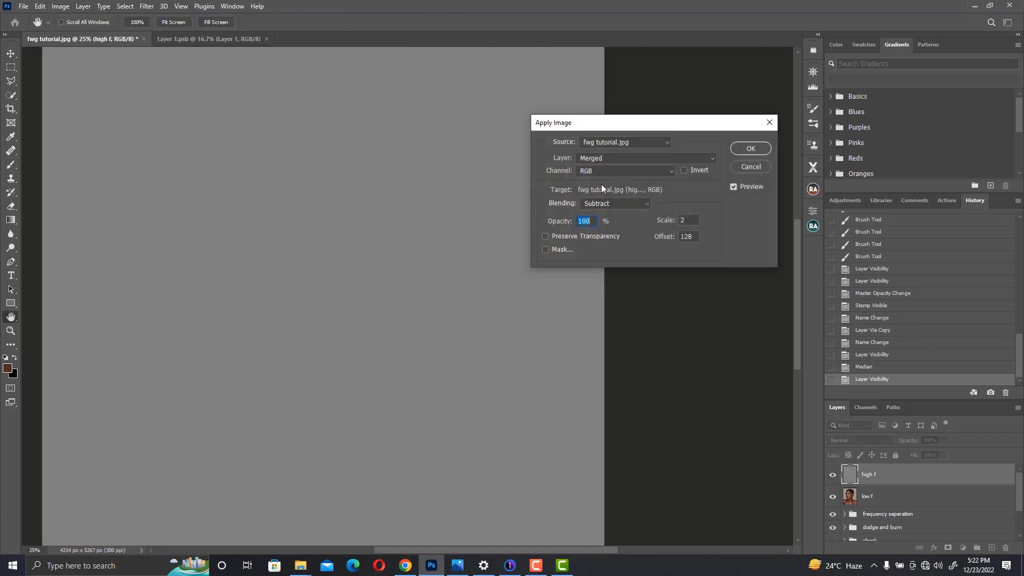
pyautogui.click(632, 158)
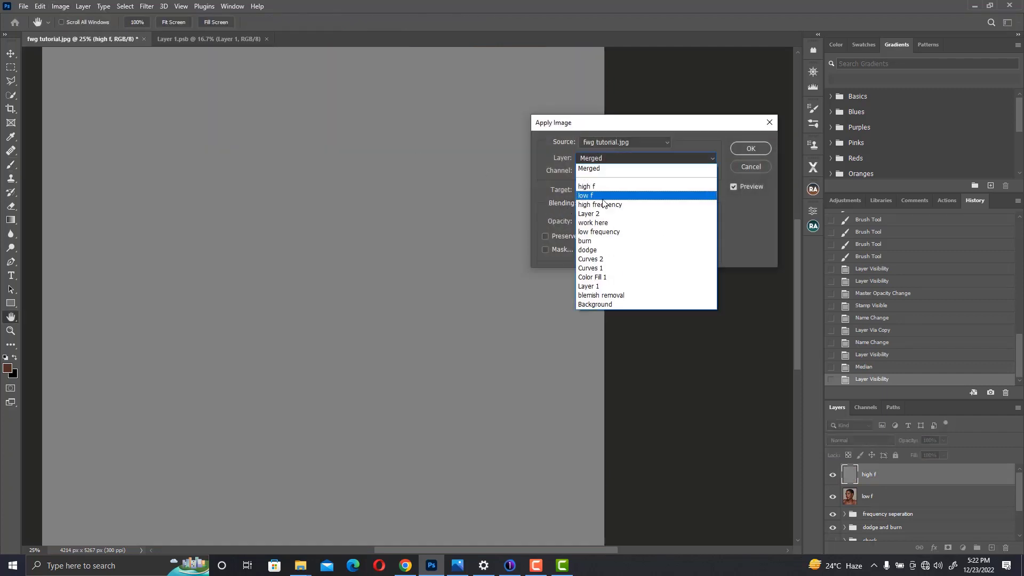
pyautogui.click(608, 195)
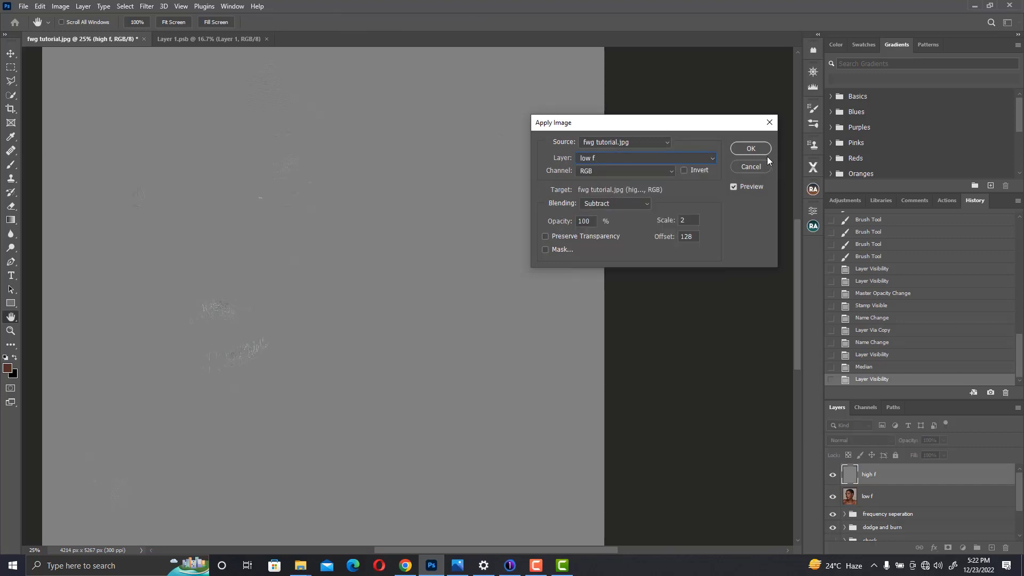
pyautogui.click(751, 149)
# Set the high f layer's blend mode to Linear Light and group it with low f as fs 2
pyautogui.press('b')
pyautogui.click(863, 440)
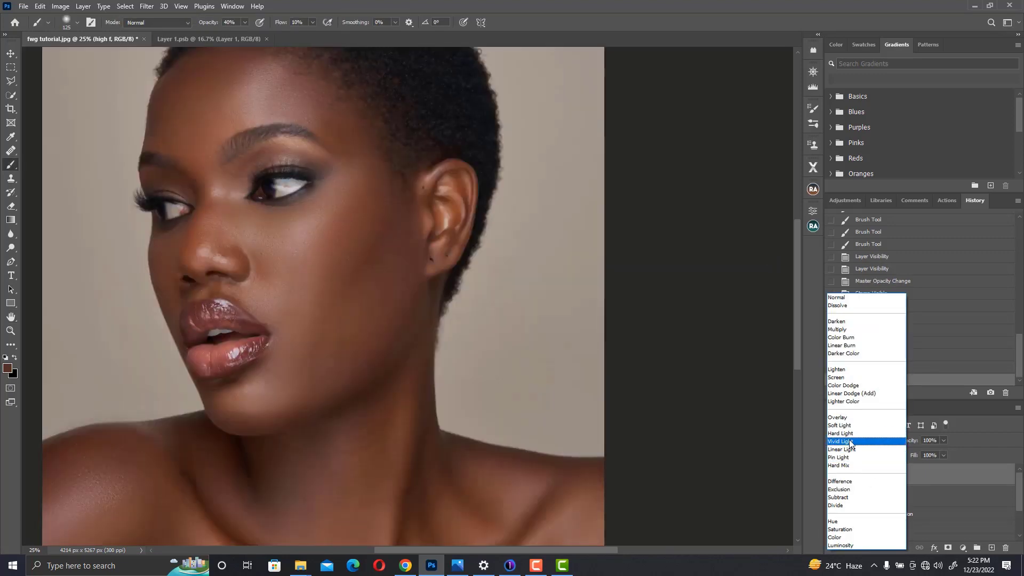
pyautogui.click(850, 449)
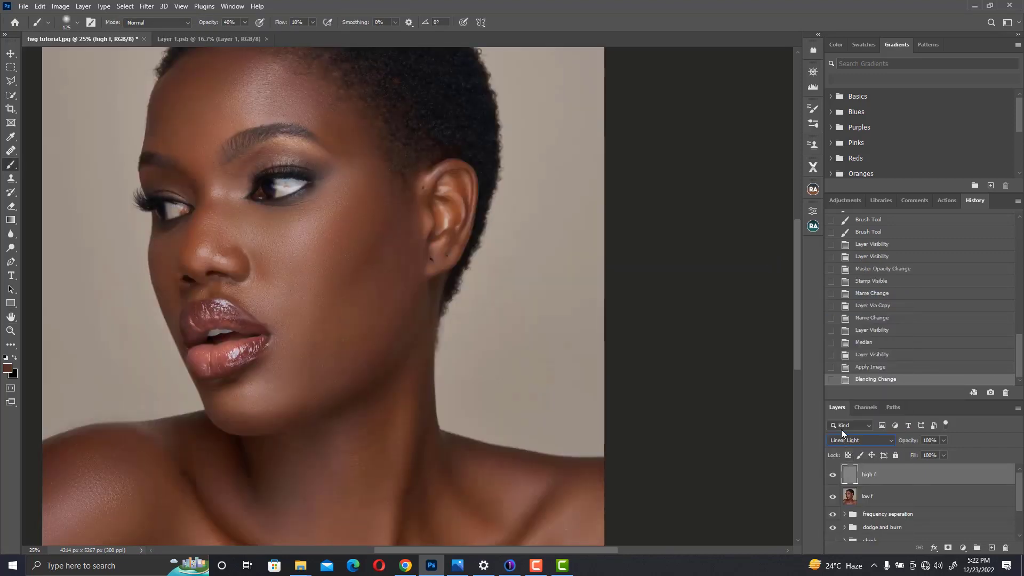
pyautogui.keyDown('shift'); pyautogui.click(899, 498); pyautogui.keyUp('shift')
pyautogui.hotkey('ctrl', 'g')
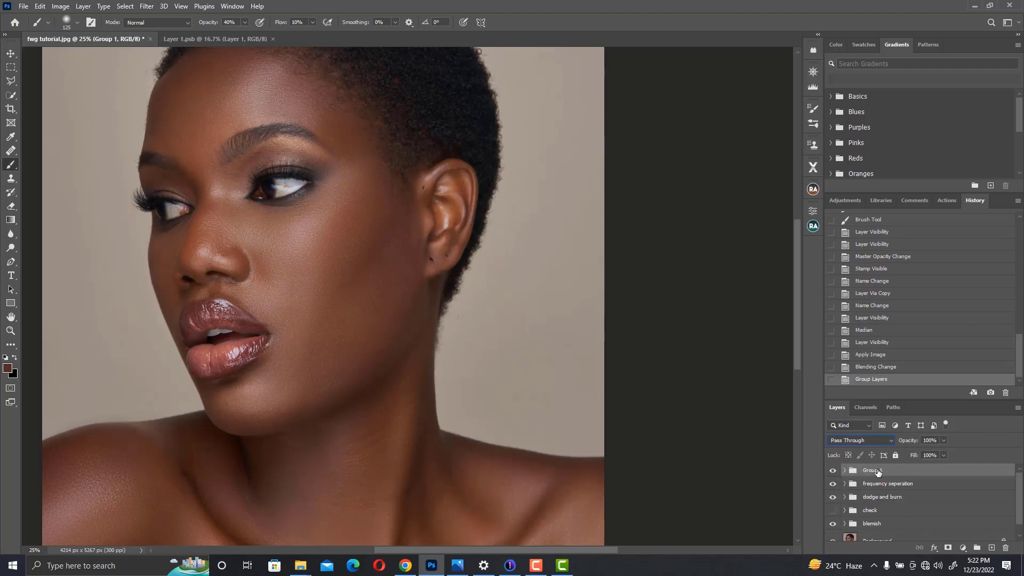
pyautogui.doubleClick(873, 470)
pyautogui.press('Return')
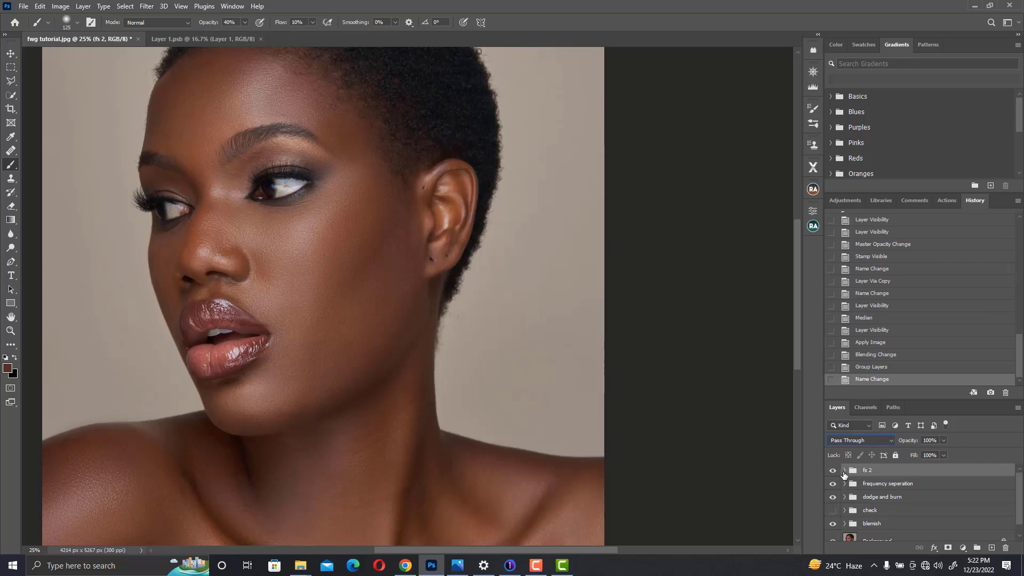
# On the low f layer, lasso the shaded cheek area between the ear and jaw and feather the selection by 2 pixels
pyautogui.click(843, 471)
pyautogui.click(875, 509)
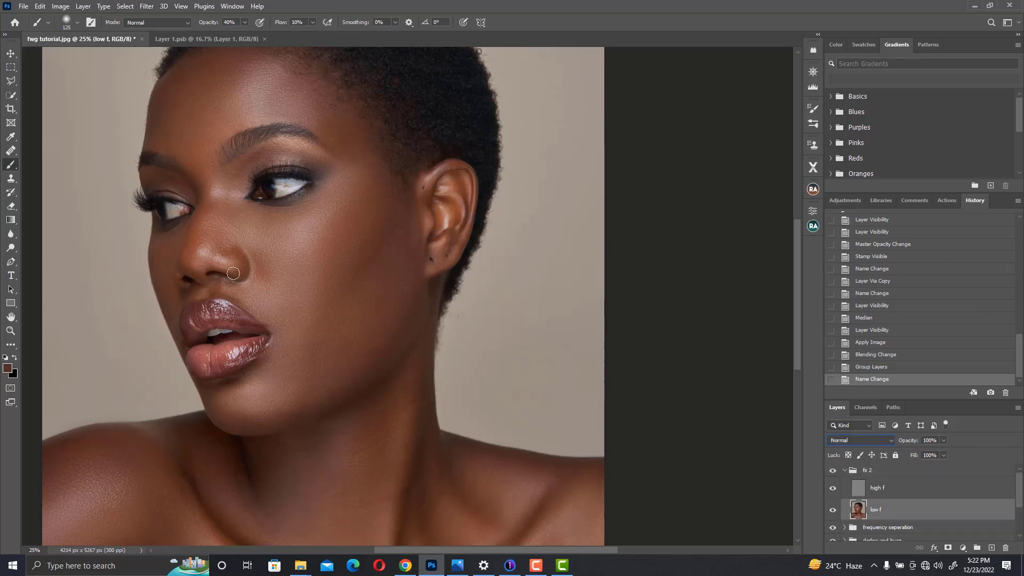
pyautogui.click(11, 81)
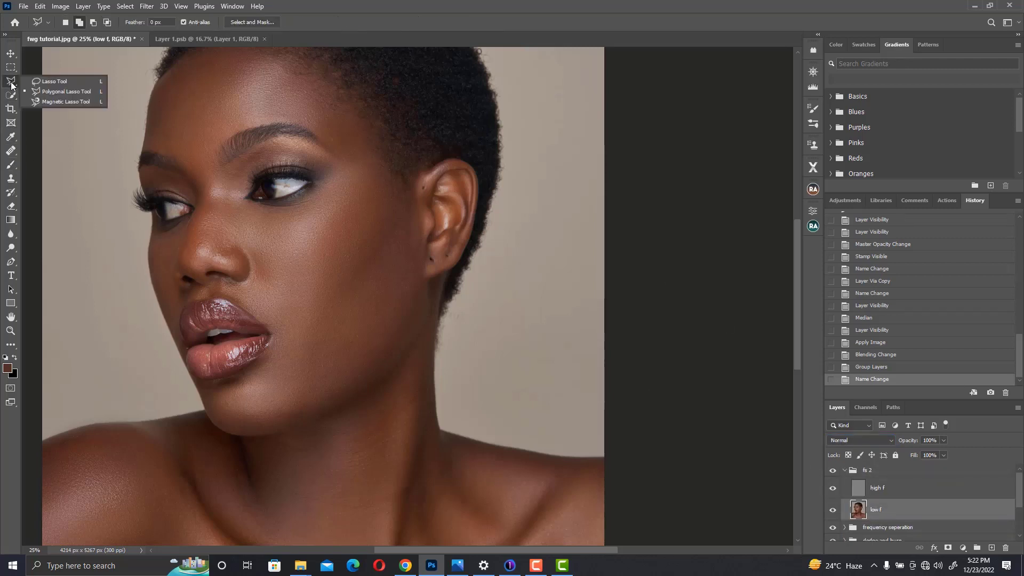
pyautogui.click(63, 81)
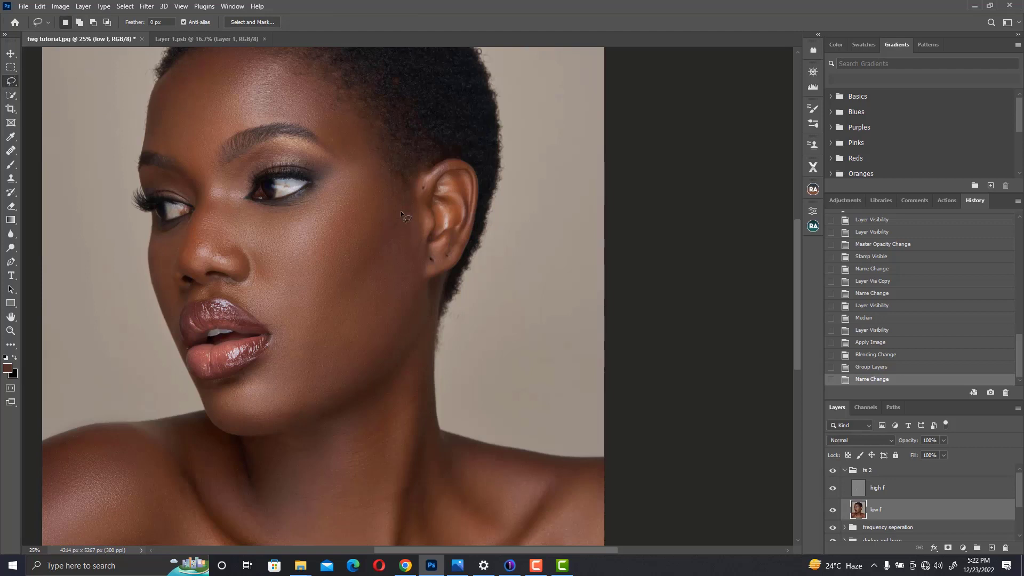
pyautogui.moveTo(394, 216); pyautogui.dragTo(362, 267)
pyautogui.moveTo(327, 396)
pyautogui.mouseDown()
pyautogui.moveTo(410, 329)
pyautogui.moveTo(415, 245)
pyautogui.mouseUp()
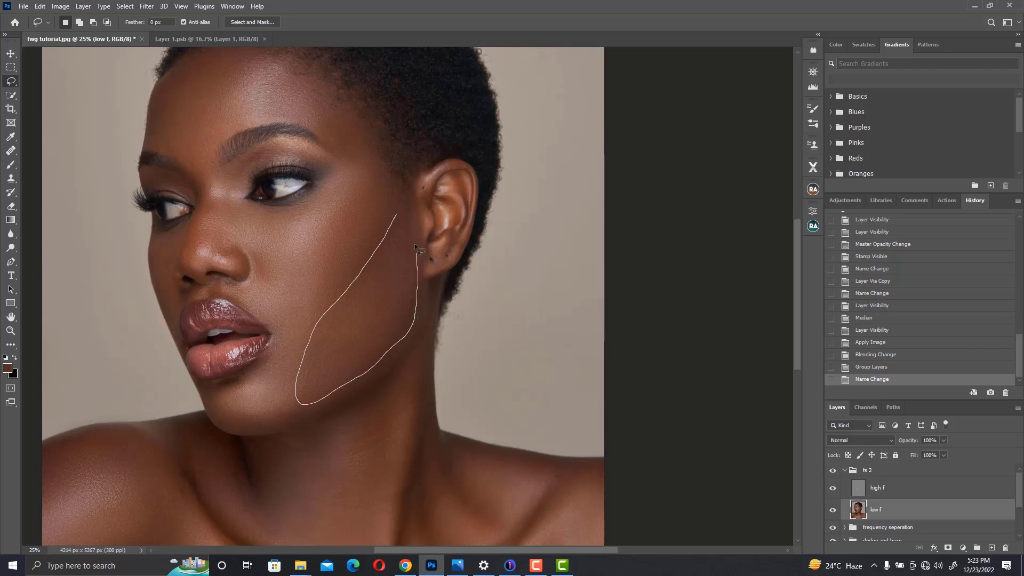
pyautogui.moveTo(406, 201); pyautogui.dragTo(405, 199)
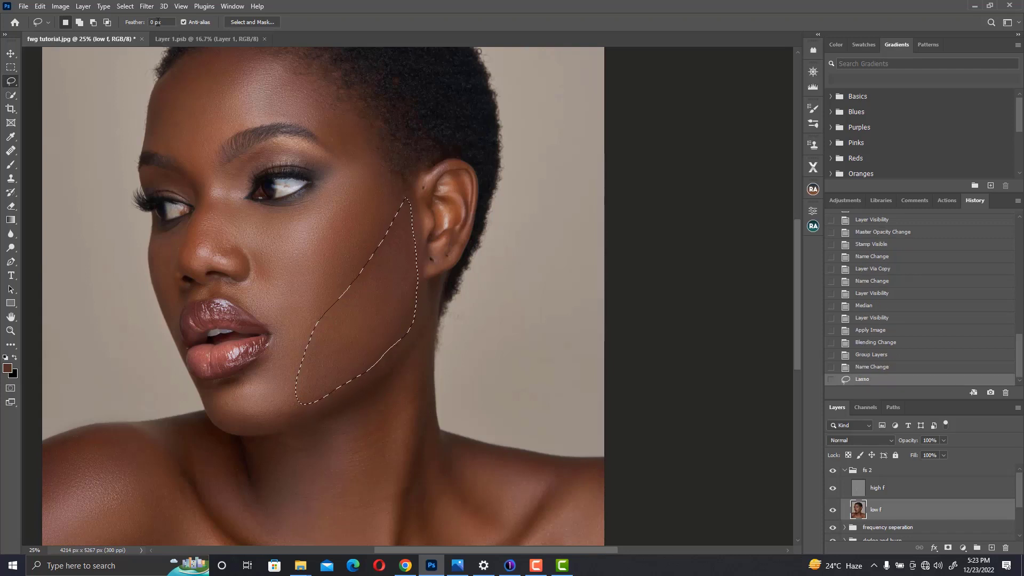
pyautogui.rightClick(384, 254)
pyautogui.click(433, 279)
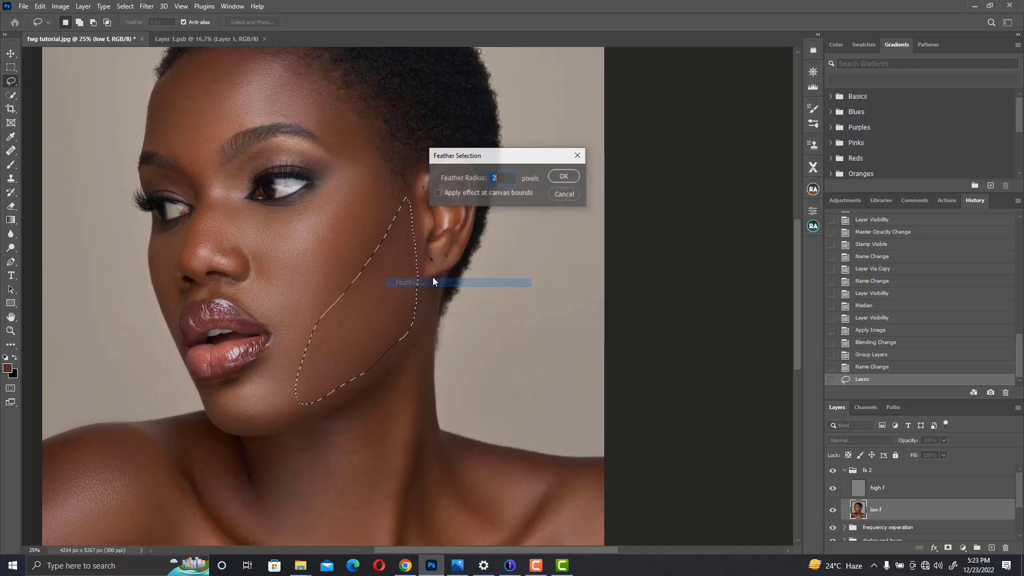
pyautogui.click(563, 176)
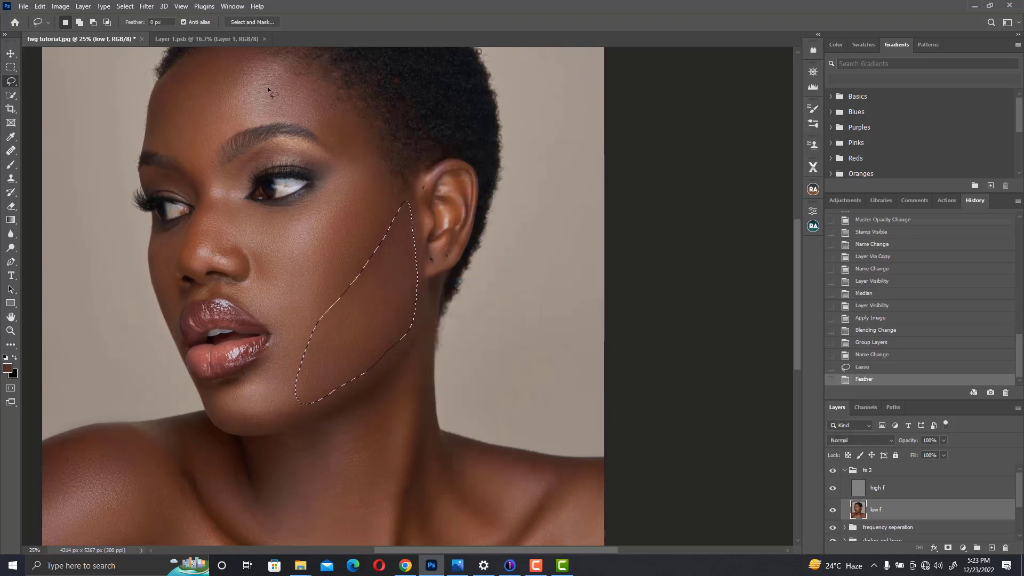
# Apply a Gaussian Blur with a 17-pixel radius to the selected cheek on the low f layer and deselect
pyautogui.click(146, 6)
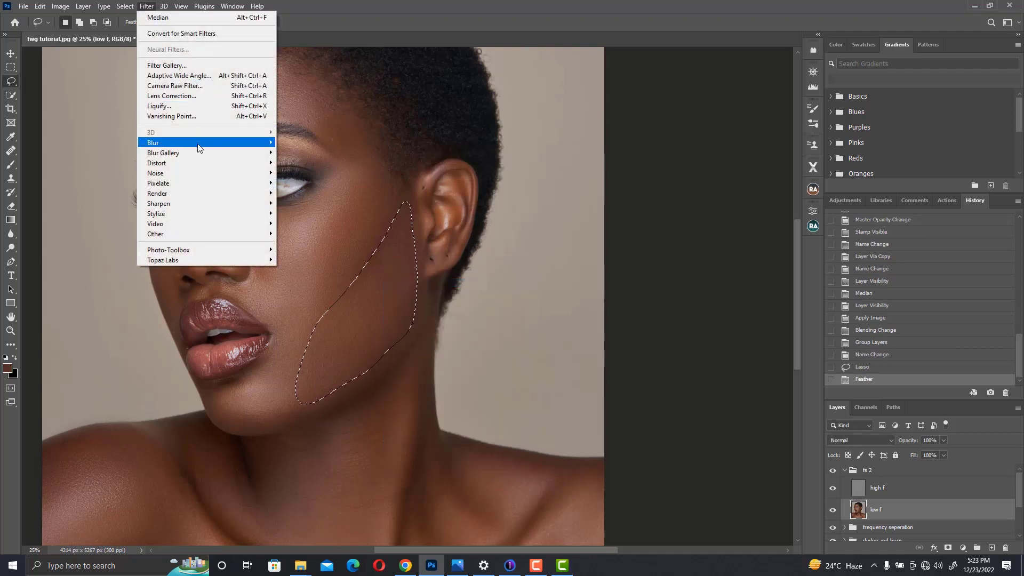
pyautogui.moveTo(221, 146)
pyautogui.click(306, 183)
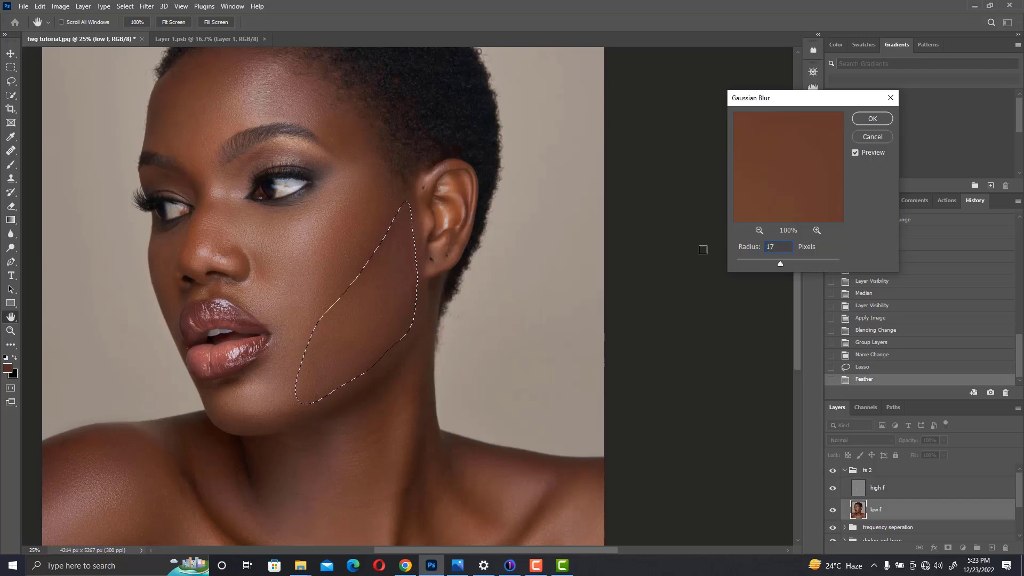
pyautogui.press('Return')
pyautogui.hotkey('ctrl', 'd')
# Check the cheek smoothing by toggling the fs 2 group's visibility and viewing the face at different magnifications
pyautogui.hotkey('ctrl', '-')
pyautogui.hotkey('ctrl', '-')
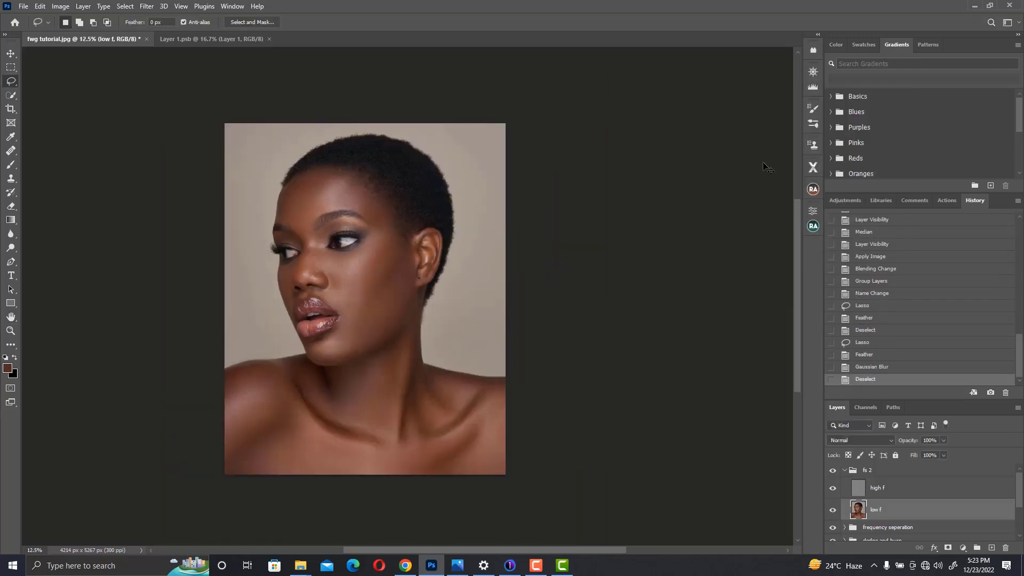
pyautogui.hotkey('ctrl', '+')
pyautogui.moveTo(408, 300); pyautogui.dragTo(616, 315)
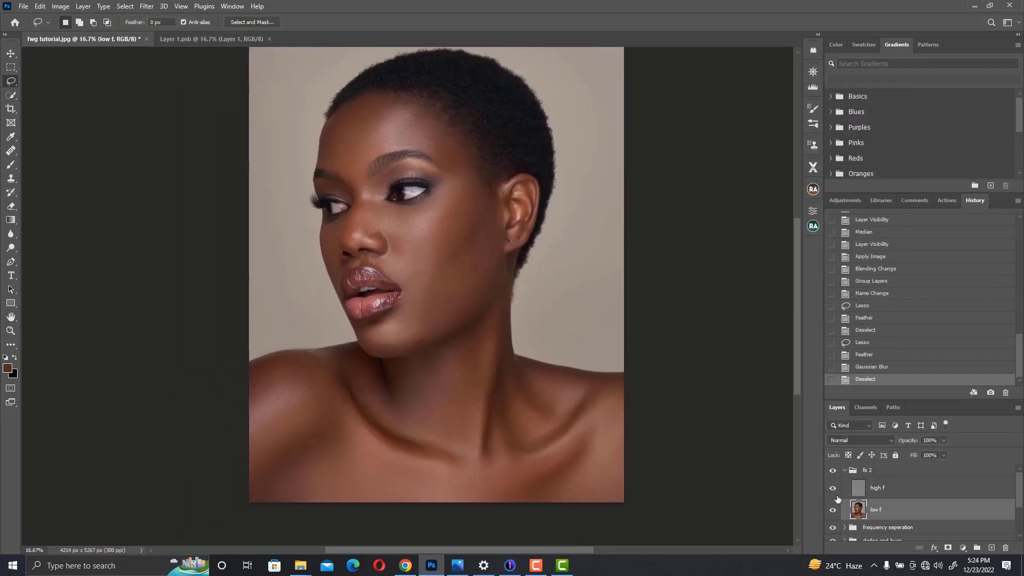
pyautogui.click(832, 469)
pyautogui.click(832, 471)
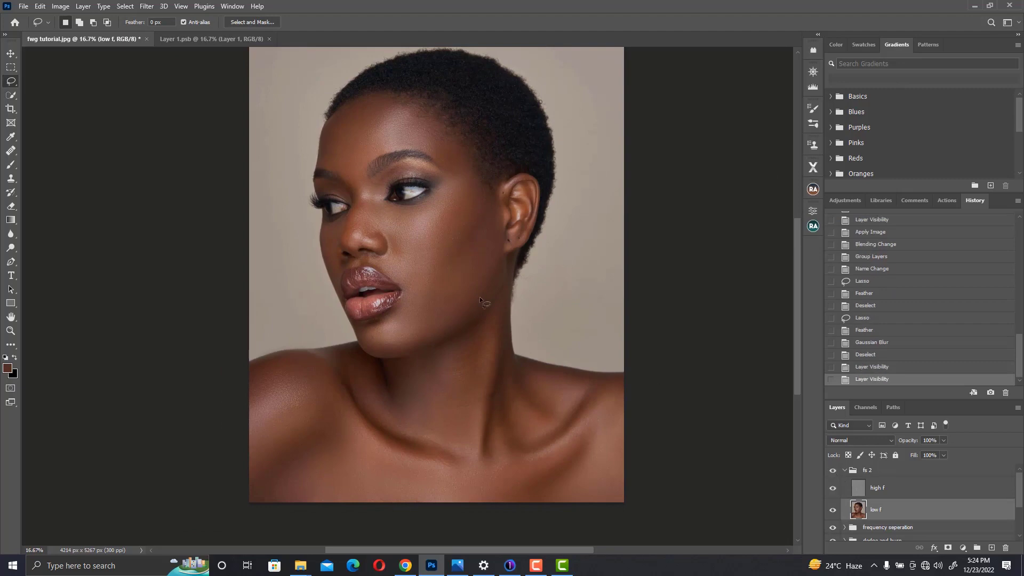
pyautogui.hotkey('ctrl', '+')
pyautogui.hotkey('ctrl', '+')
pyautogui.moveTo(540, 277); pyautogui.dragTo(509, 330)
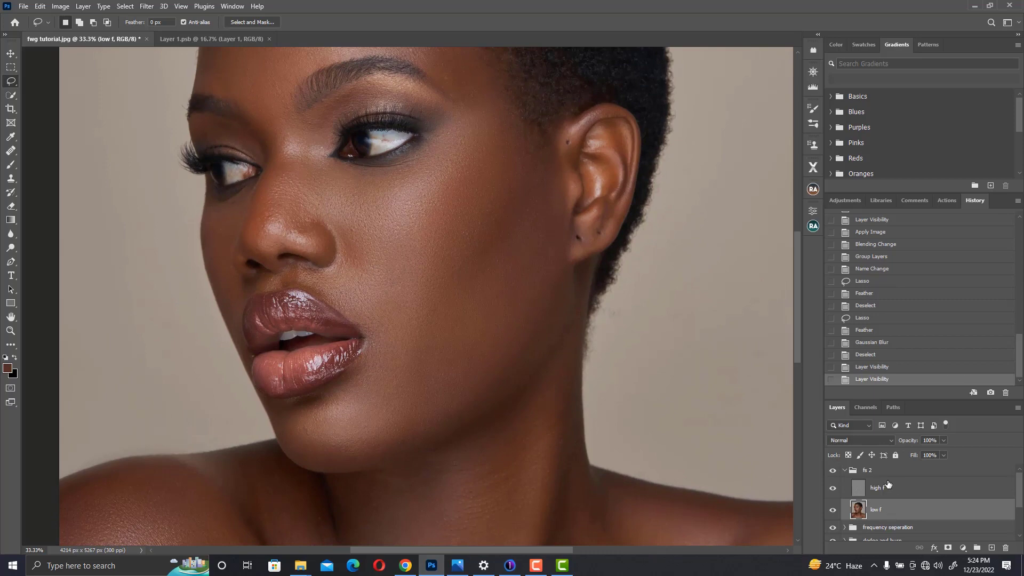
# Collapse the fs 2 group and set its opacity to 70%
pyautogui.click(844, 471)
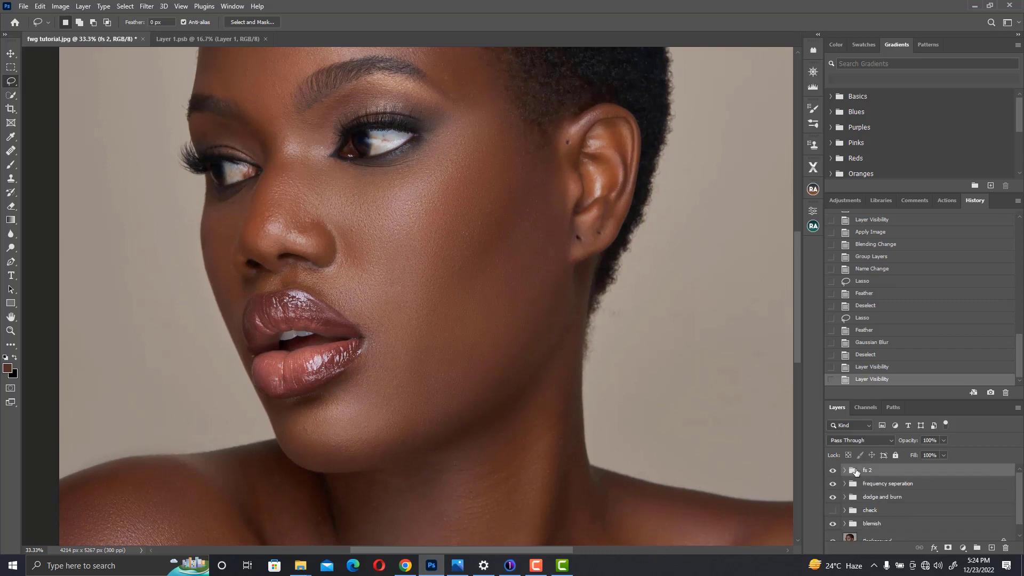
pyautogui.click(943, 440)
pyautogui.moveTo(927, 453); pyautogui.dragTo(930, 453)
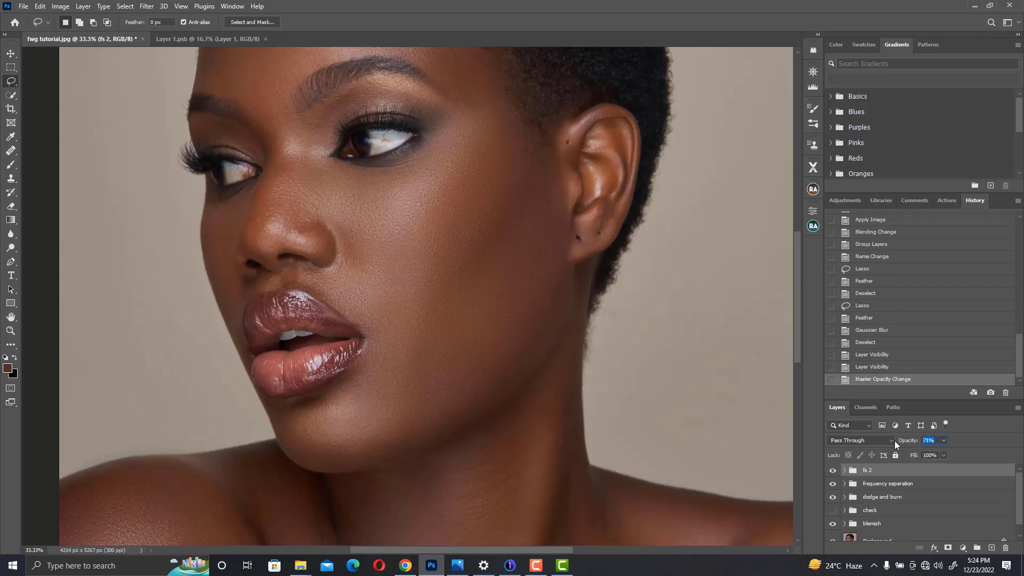
pyautogui.write('70')
# Compare the retouched portrait with the original by repeatedly isolating the Background layer, and inspect the skin texture up close
pyautogui.hotkey('ctrl', '-')
pyautogui.hotkey('ctrl', '-')
pyautogui.hotkey('ctrl', '-')
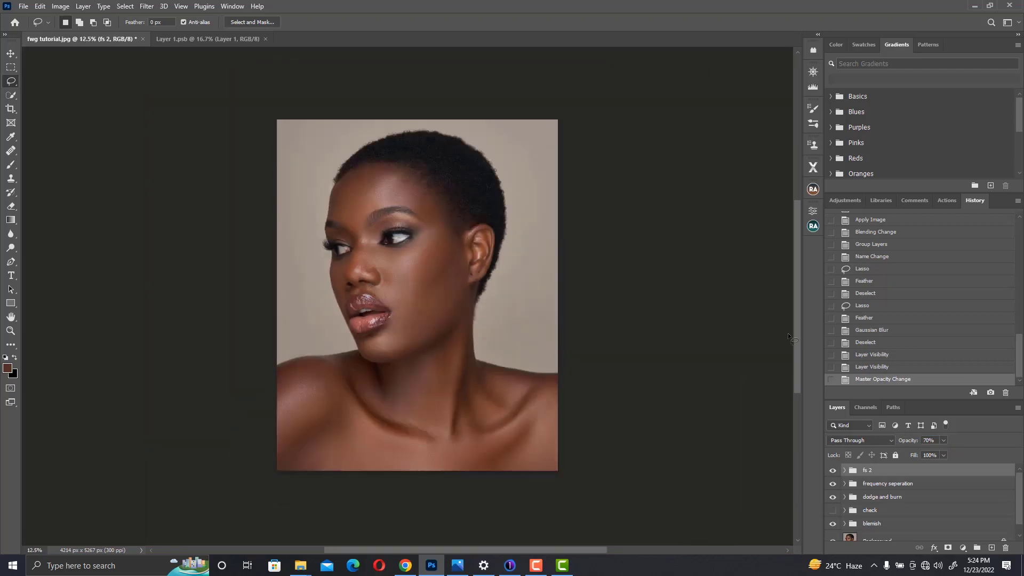
pyautogui.scroll(-1, 1006, 489)
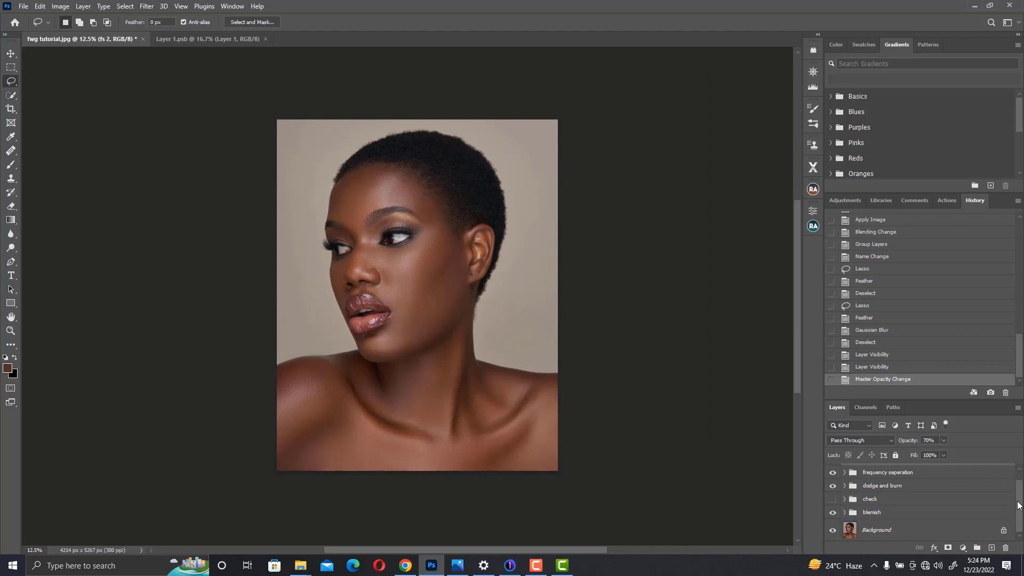
pyautogui.keyDown('alt'); pyautogui.click(833, 530); pyautogui.keyUp('alt')
pyautogui.keyDown('alt'); pyautogui.click(833, 530); pyautogui.keyUp('alt')
pyautogui.keyDown('alt'); pyautogui.click(831, 531); pyautogui.keyUp('alt')
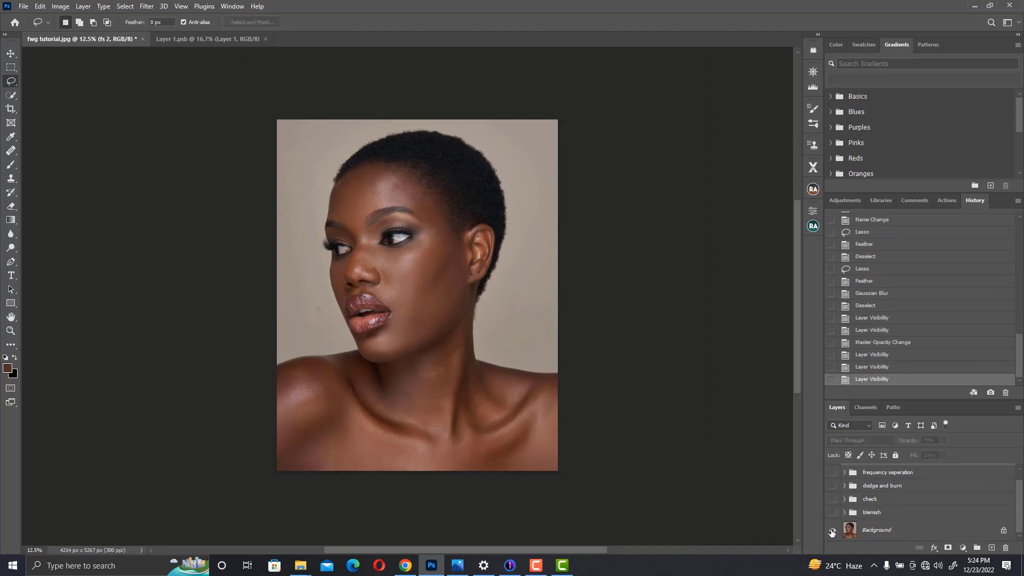
pyautogui.keyDown('alt'); pyautogui.click(832, 531); pyautogui.keyUp('alt')
pyautogui.keyDown('alt'); pyautogui.click(831, 532); pyautogui.keyUp('alt')
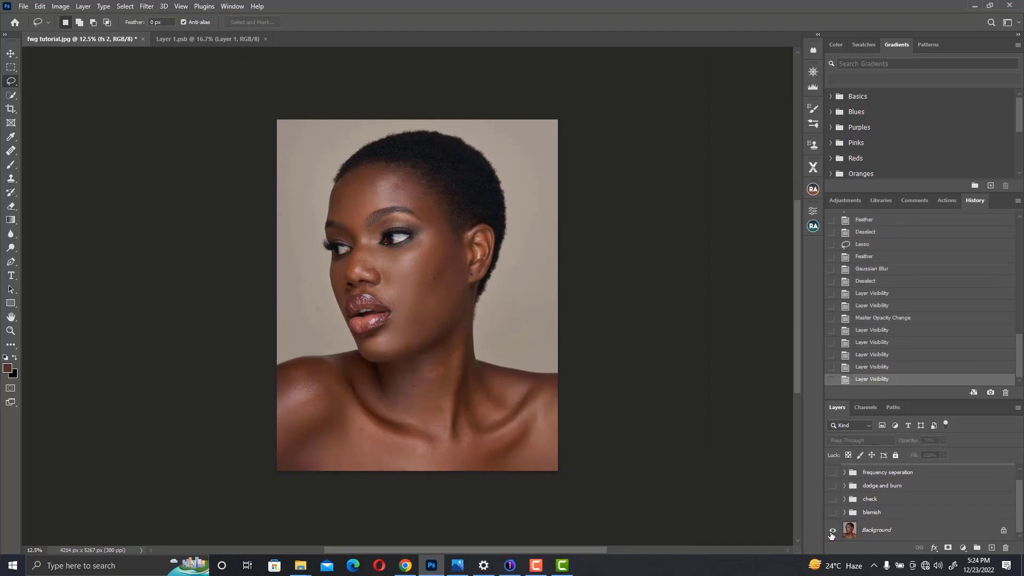
pyautogui.keyDown('alt'); pyautogui.click(831, 532); pyautogui.keyUp('alt')
pyautogui.moveTo(449, 330)
pyautogui.mouseDown()
pyautogui.moveTo(471, 305)
pyautogui.moveTo(462, 330)
pyautogui.mouseUp()
pyautogui.hotkey('ctrl', '+')
pyautogui.hotkey('ctrl', '+')
pyautogui.hotkey('ctrl', '+')
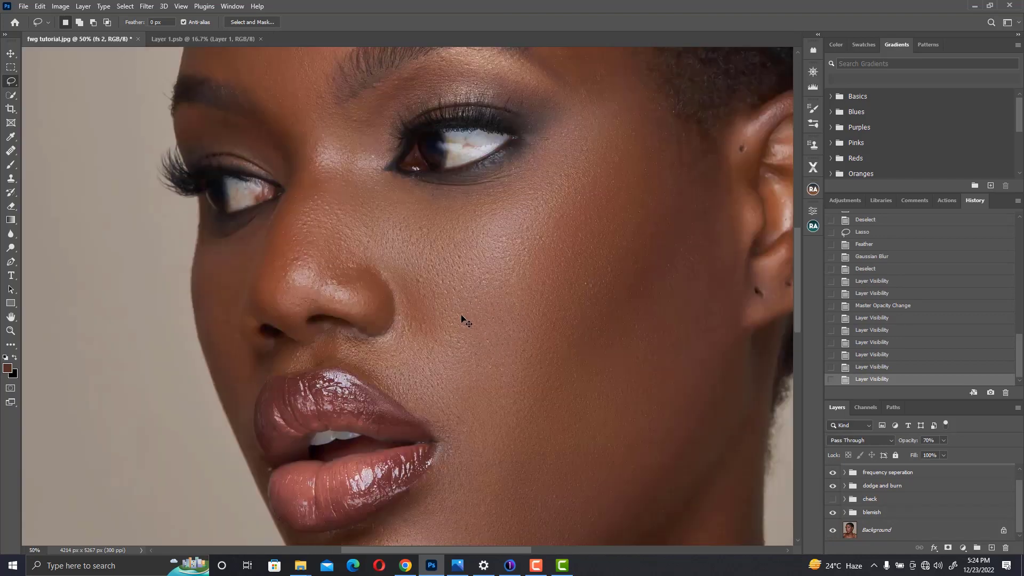
# Inspect the retouched skin at full-portrait and close-up magnifications, comparing it once with the isolated Background layer
pyautogui.hotkey('ctrl', '-')
pyautogui.hotkey('ctrl', '-')
pyautogui.hotkey('ctrl', '-')
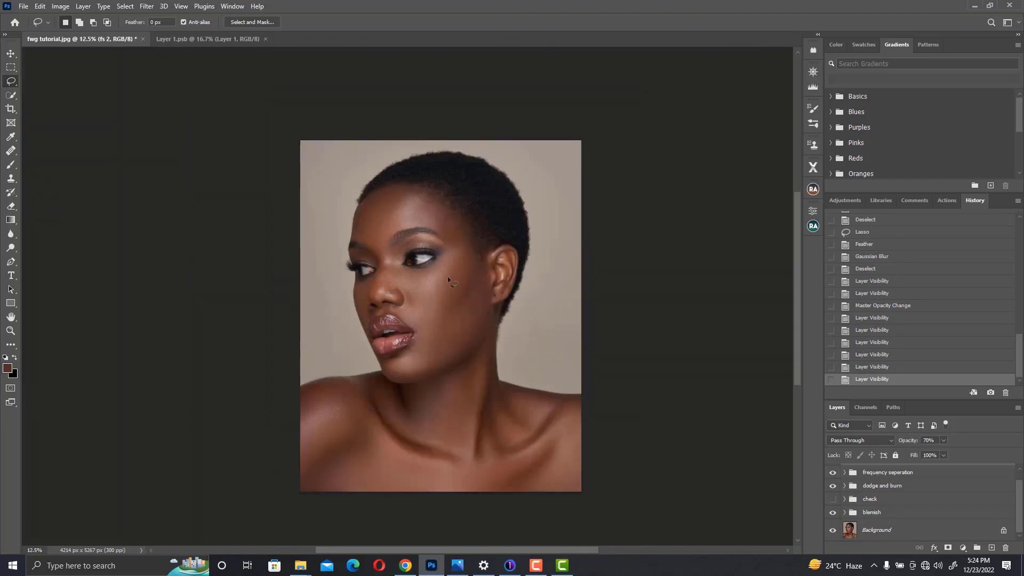
pyautogui.moveTo(464, 328); pyautogui.dragTo(462, 296)
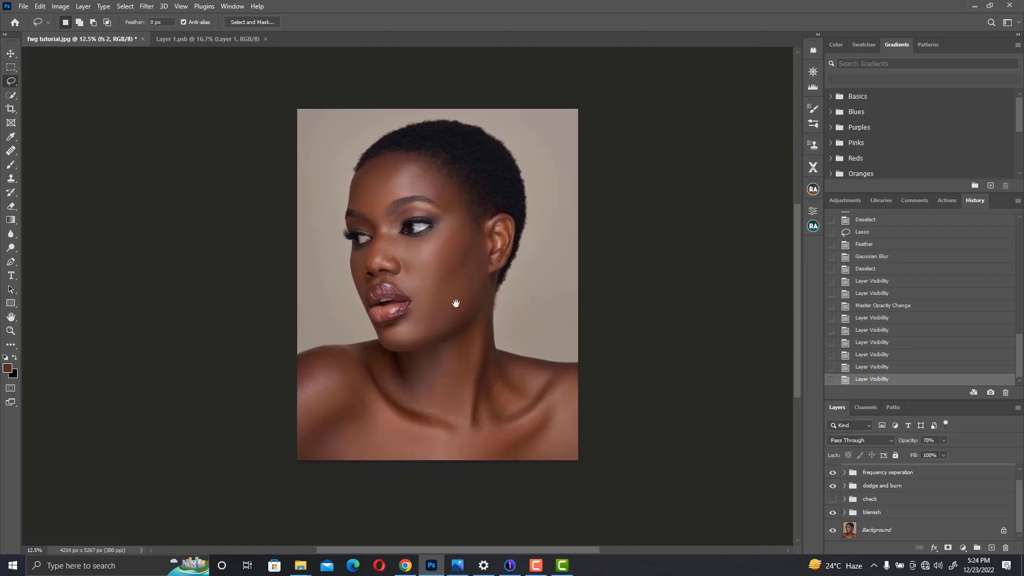
pyautogui.hotkey('ctrl', '+')
pyautogui.hotkey('ctrl', '+')
pyautogui.hotkey('ctrl', '+')
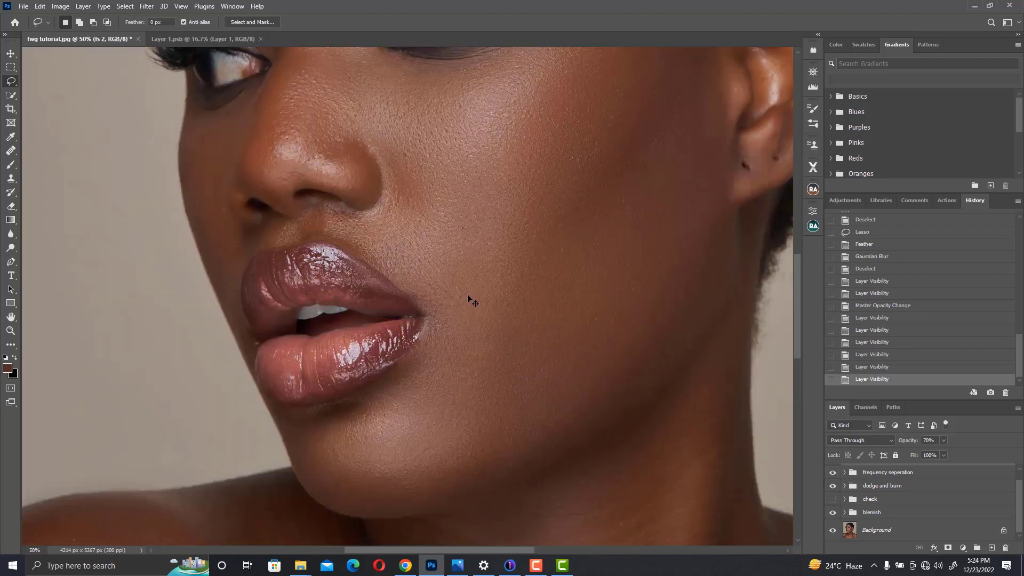
pyautogui.hotkey('ctrl', '-')
pyautogui.hotkey('ctrl', '-')
pyautogui.hotkey('ctrl', '-')
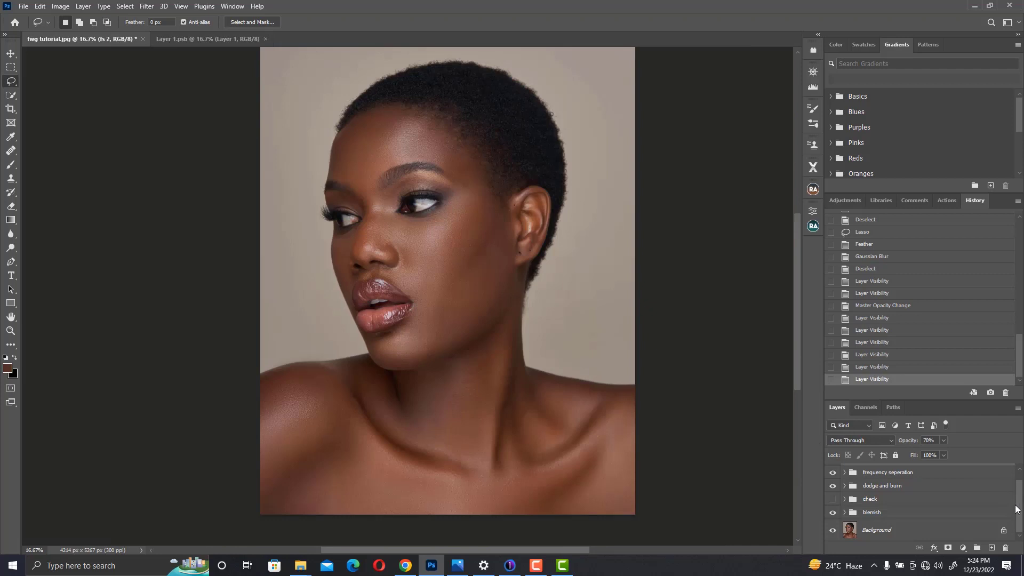
pyautogui.keyDown('alt'); pyautogui.click(832, 530); pyautogui.keyUp('alt')
pyautogui.keyDown('alt'); pyautogui.click(832, 530); pyautogui.keyUp('alt')
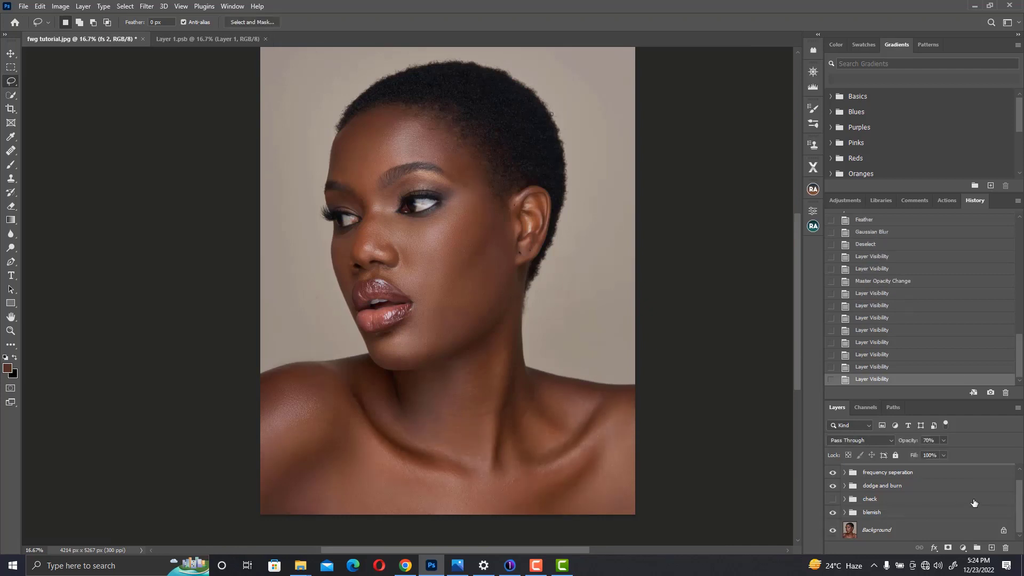
pyautogui.scroll(1, 1018, 498)
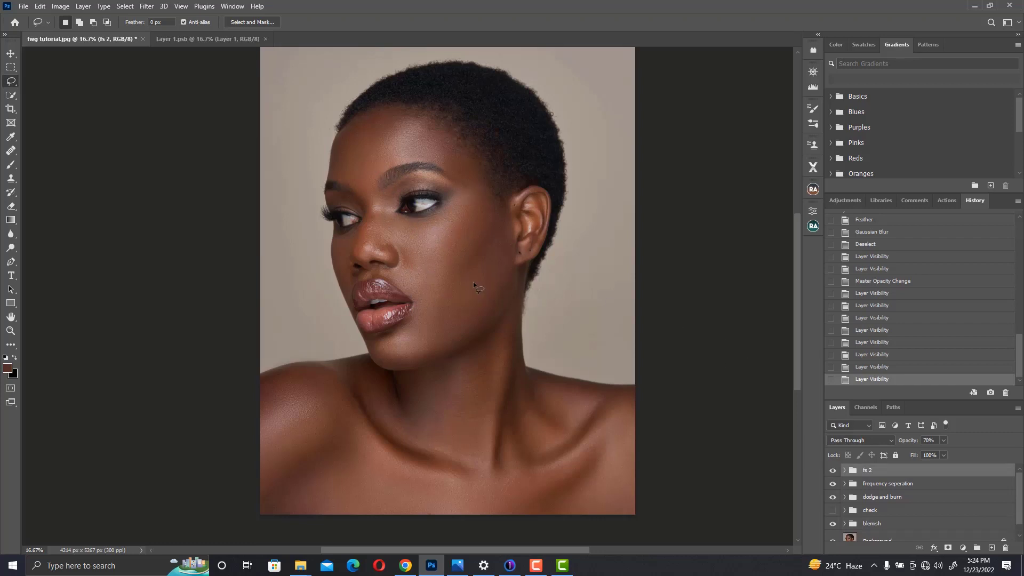
pyautogui.hotkey('ctrl', '+')
pyautogui.hotkey('ctrl', '+')
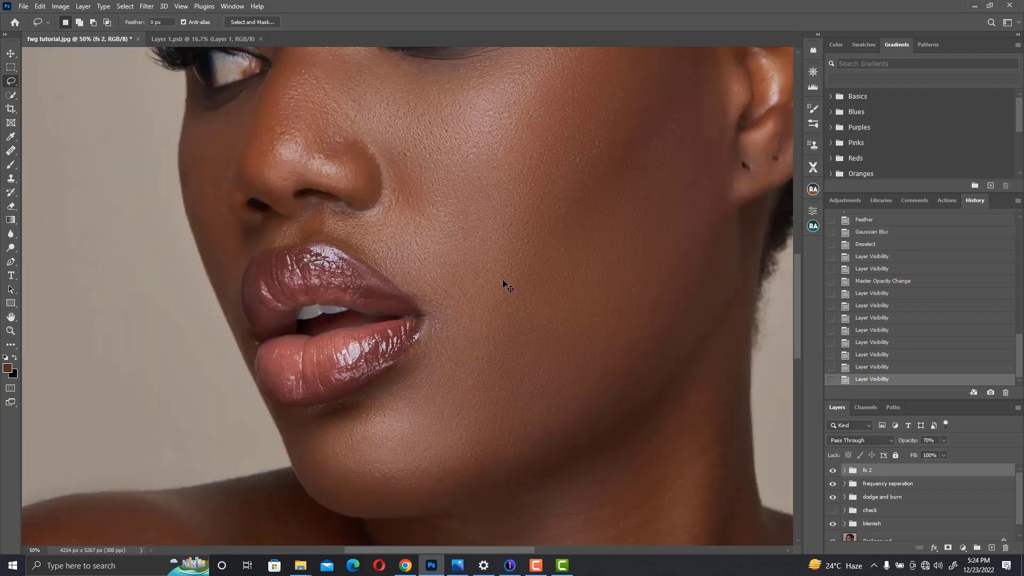
pyautogui.hotkey('ctrl', '-')
pyautogui.hotkey('ctrl', '-')
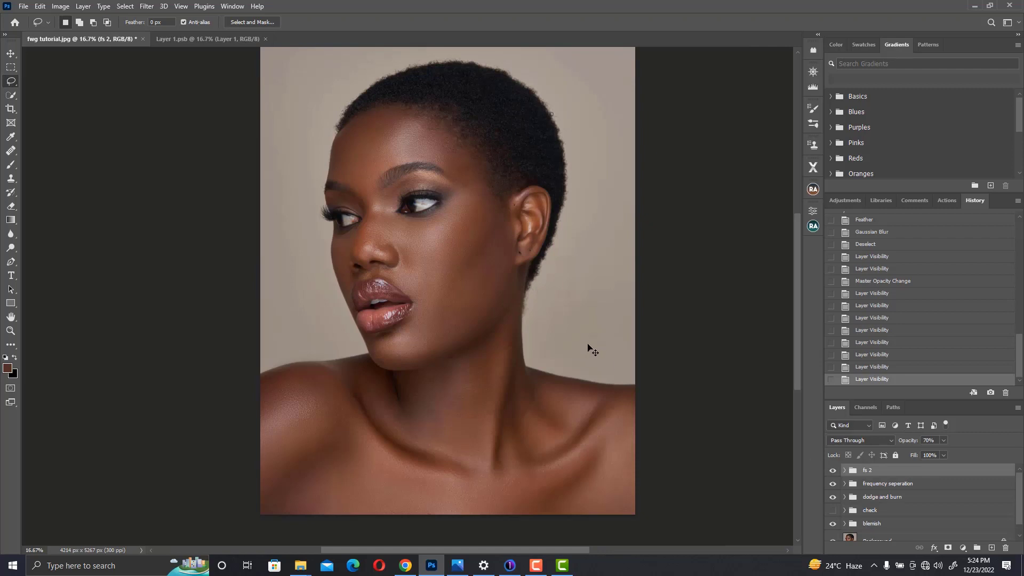
# Stamp all visible layers into a new merged layer above the fs 2 group
pyautogui.hotkey('ctrl', 'shift', 'alt', 'e')
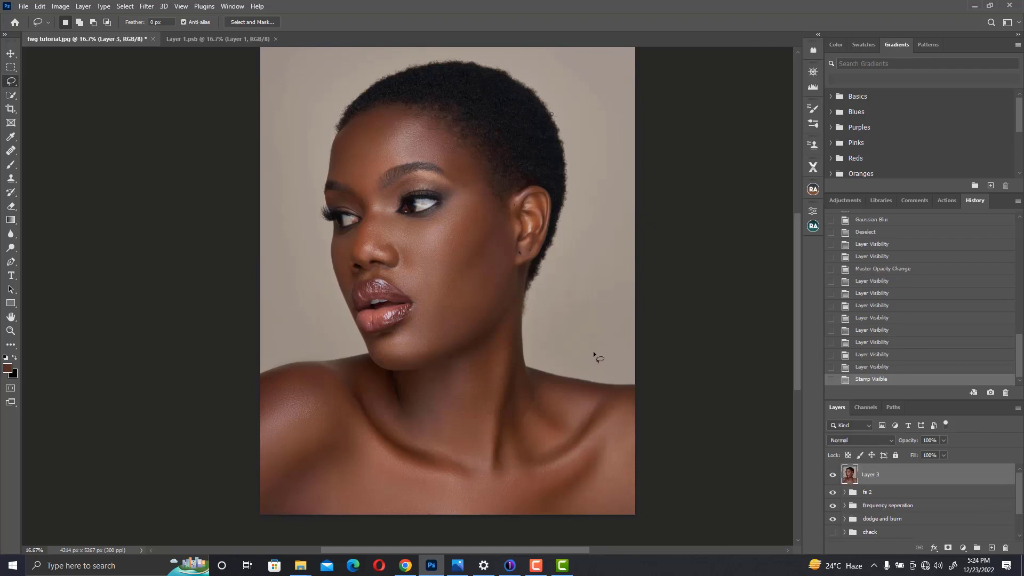
pyautogui.moveTo(425, 304); pyautogui.dragTo(418, 276)
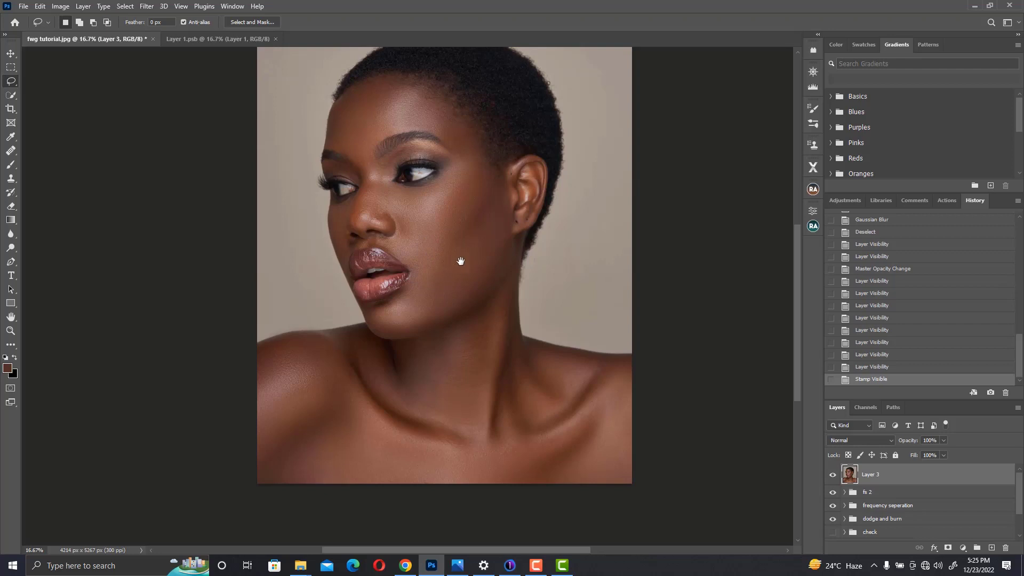
pyautogui.moveTo(464, 265); pyautogui.dragTo(446, 300)
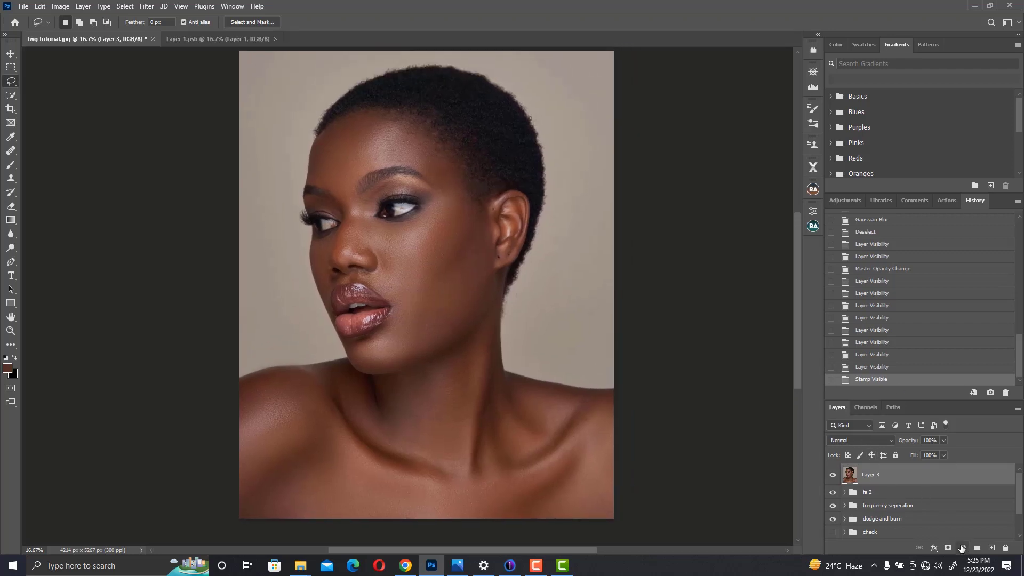
# Add a Curves adjustment layer named "dodge" that brightens the midtones, and invert its mask to black
pyautogui.click(962, 547)
pyautogui.click(954, 407)
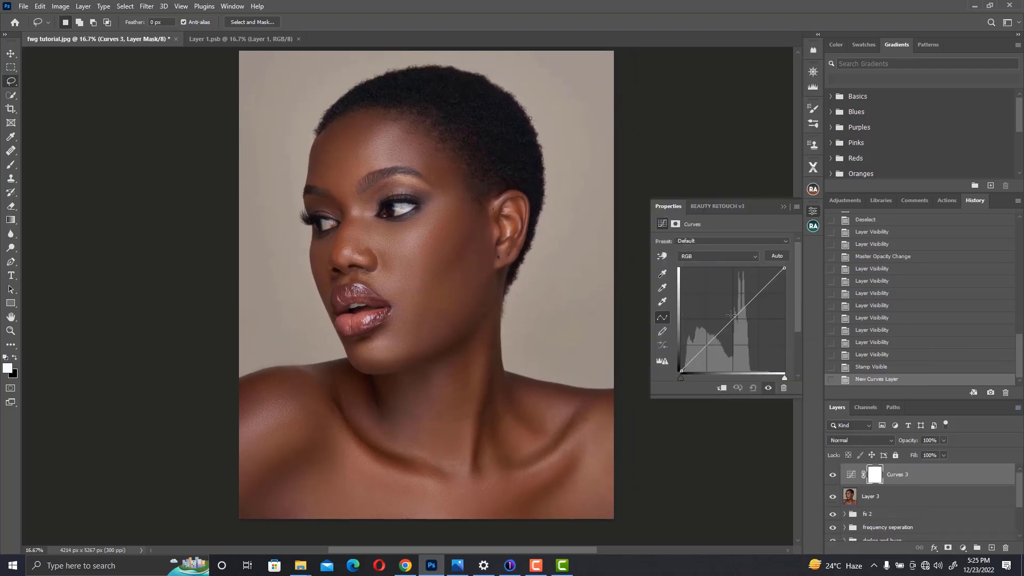
pyautogui.moveTo(731, 315); pyautogui.dragTo(730, 309)
pyautogui.doubleClick(897, 474)
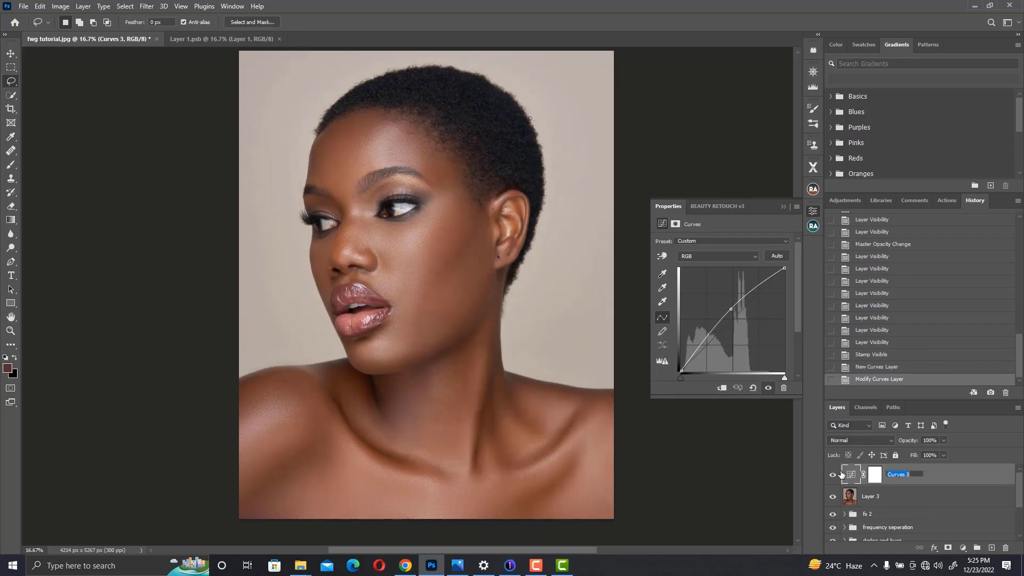
pyautogui.write('dodge')
pyautogui.press('Return')
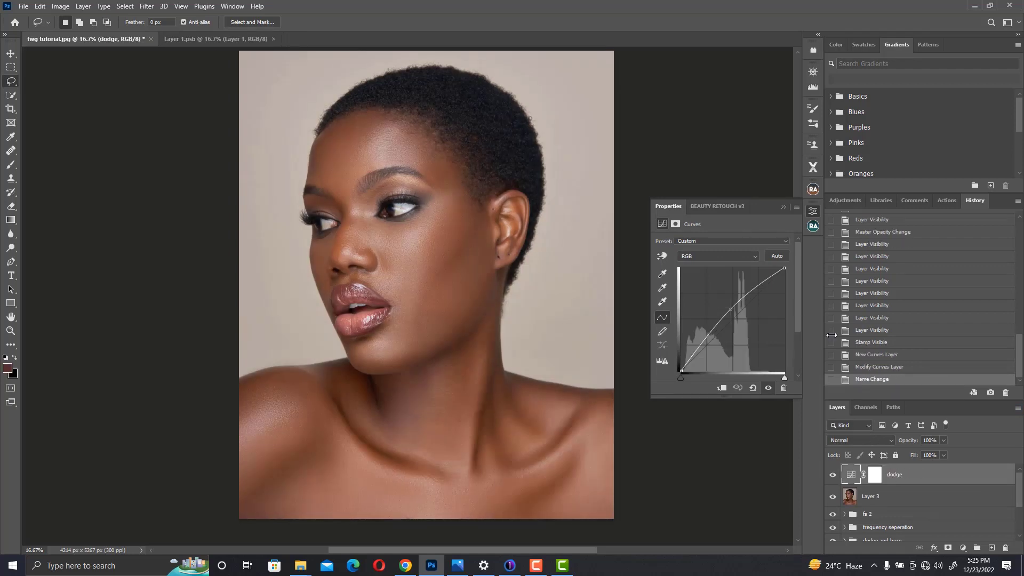
pyautogui.click(874, 474)
pyautogui.hotkey('ctrl', 'i')
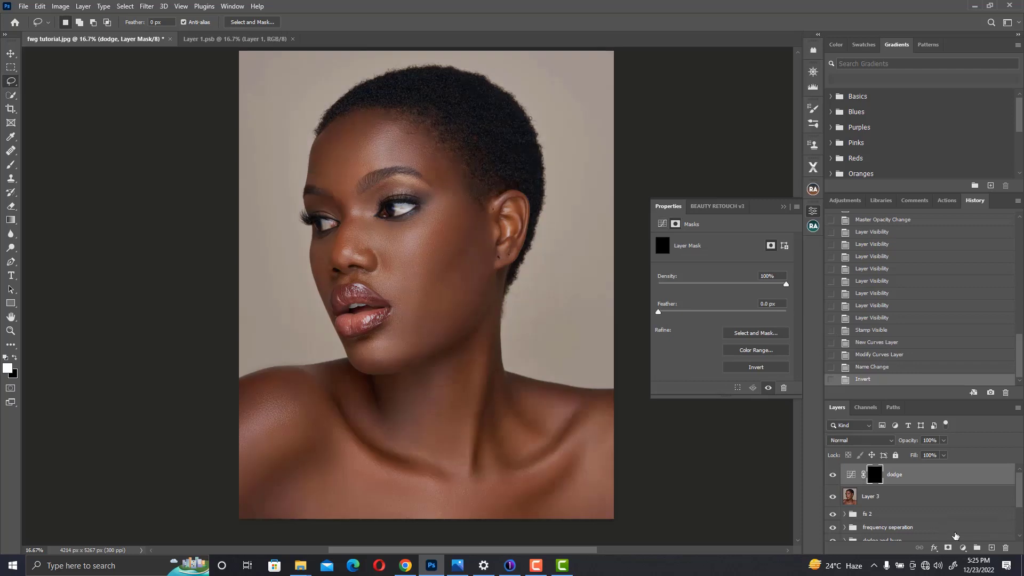
# Add a second Curves adjustment layer named "burn" that darkens the midtones, and invert its mask to black
pyautogui.click(963, 548)
pyautogui.click(957, 413)
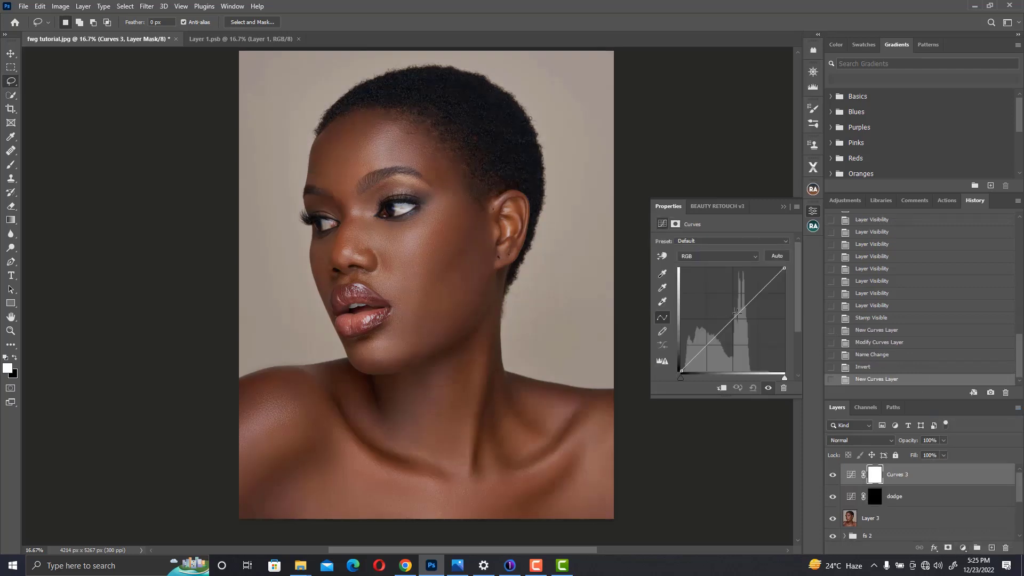
pyautogui.moveTo(741, 311); pyautogui.dragTo(741, 320)
pyautogui.doubleClick(901, 475)
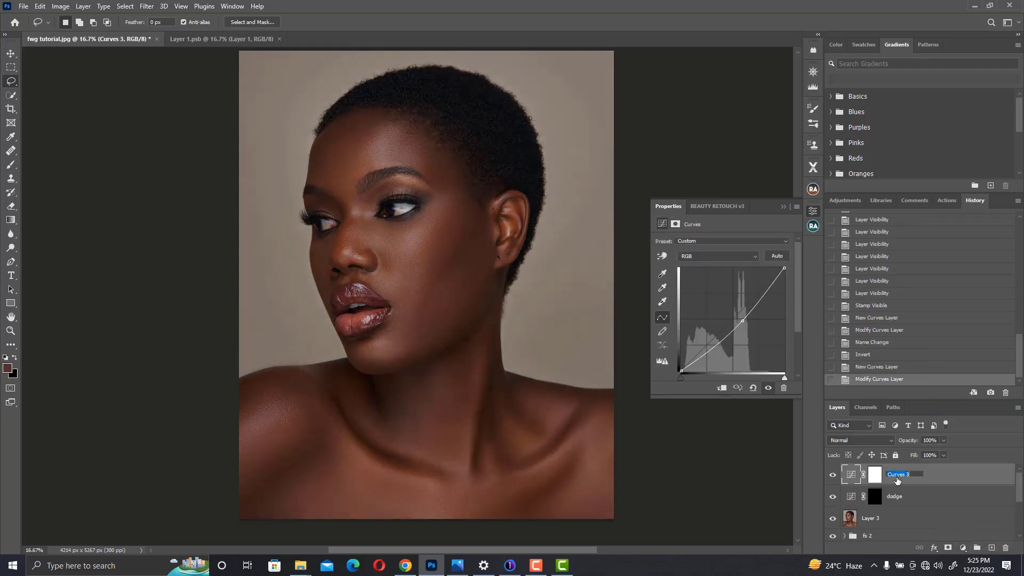
pyautogui.write('burn')
pyautogui.press('Return')
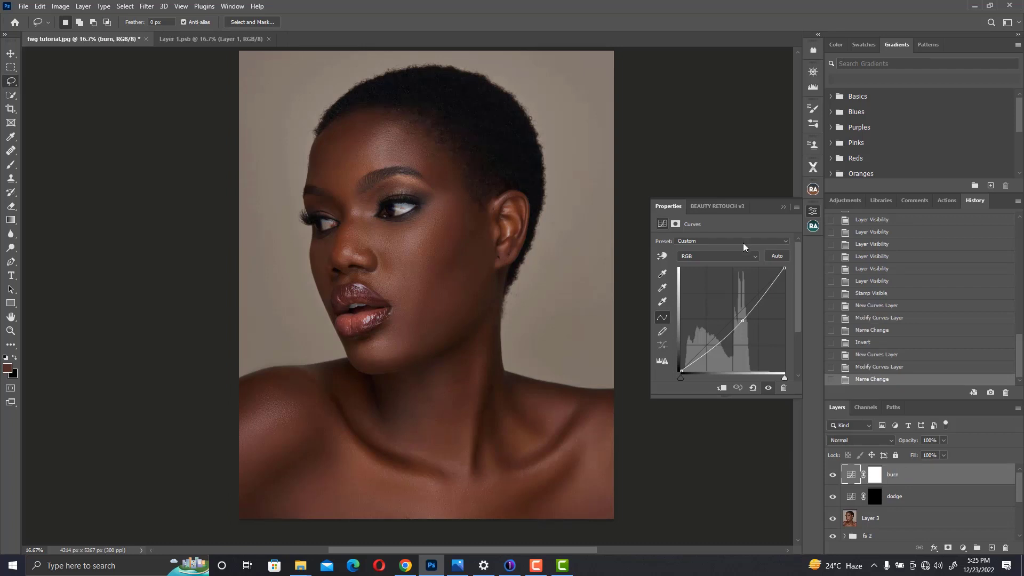
pyautogui.click(869, 472)
pyautogui.hotkey('ctrl', 'i')
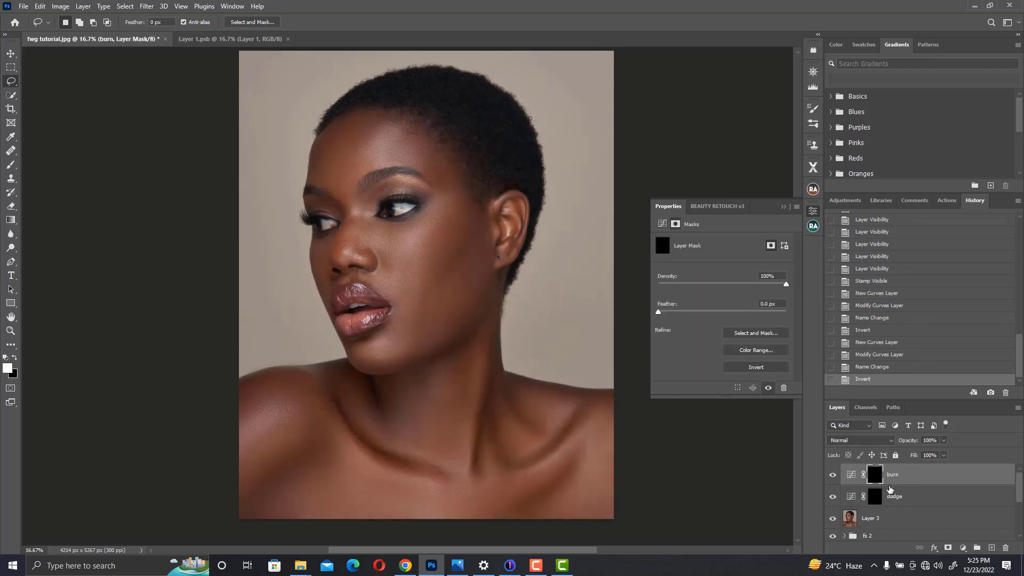
# Group the burn and dodge curves layers together and expand the new group
pyautogui.keyDown('shift'); pyautogui.click(896, 495); pyautogui.keyUp('shift')
pyautogui.hotkey('ctrl', 'g')
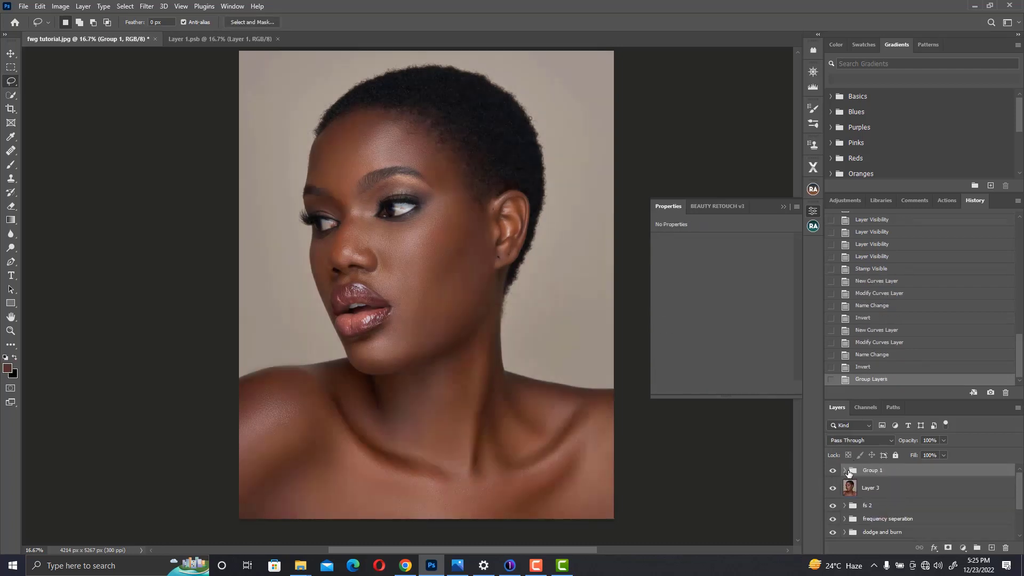
pyautogui.click(844, 470)
# Prepare a white brush at 100% opacity and 1% flow for painting on the dodge layer's mask
pyautogui.click(882, 509)
pyautogui.press('d')
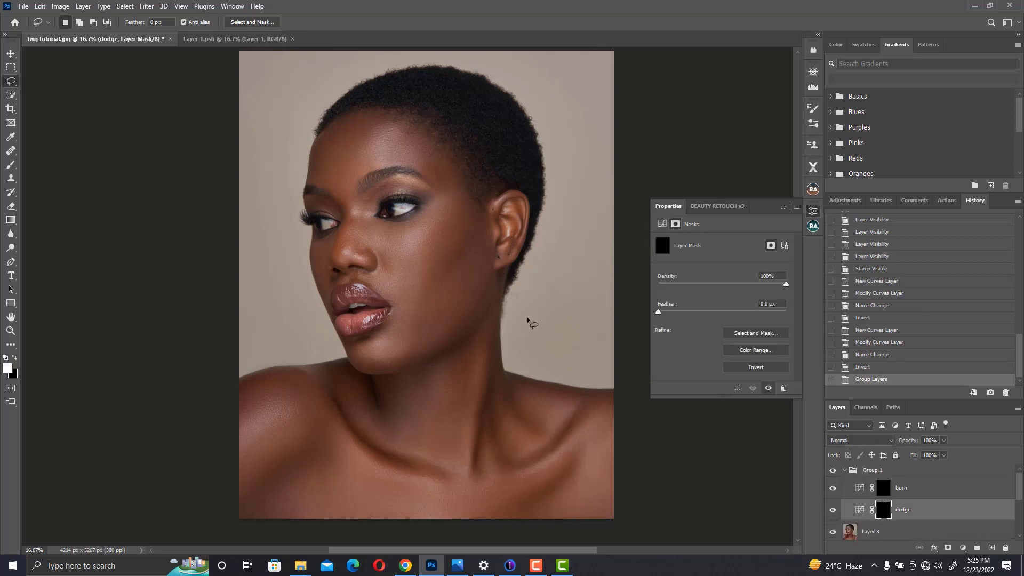
pyautogui.click(11, 166)
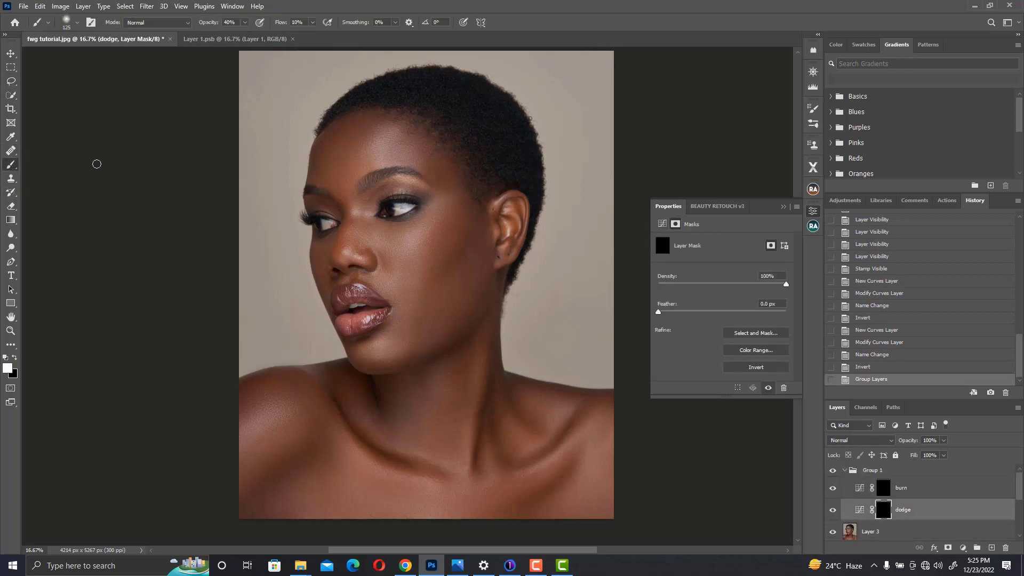
pyautogui.click(784, 207)
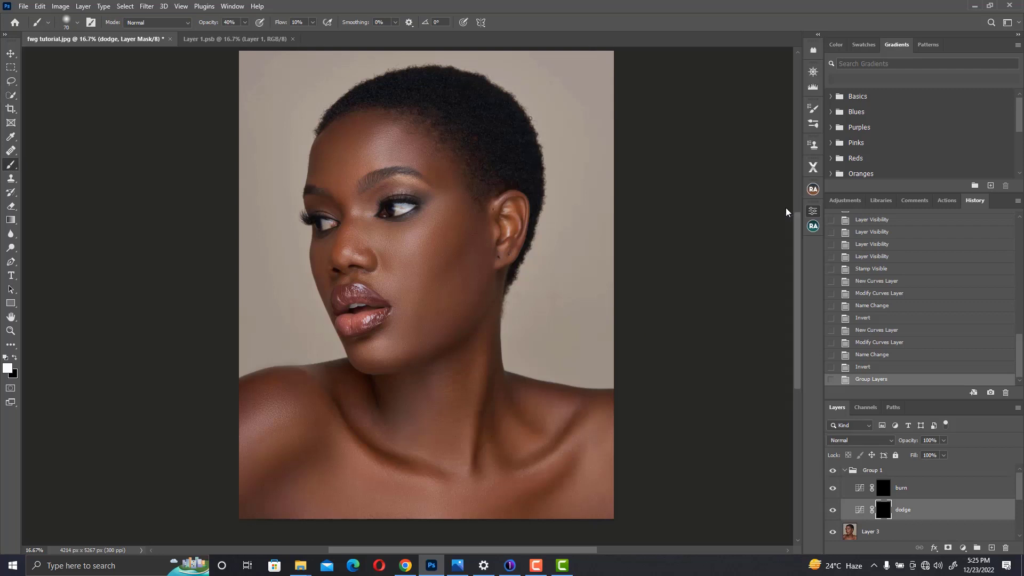
pyautogui.hotkey('ctrl', '=')
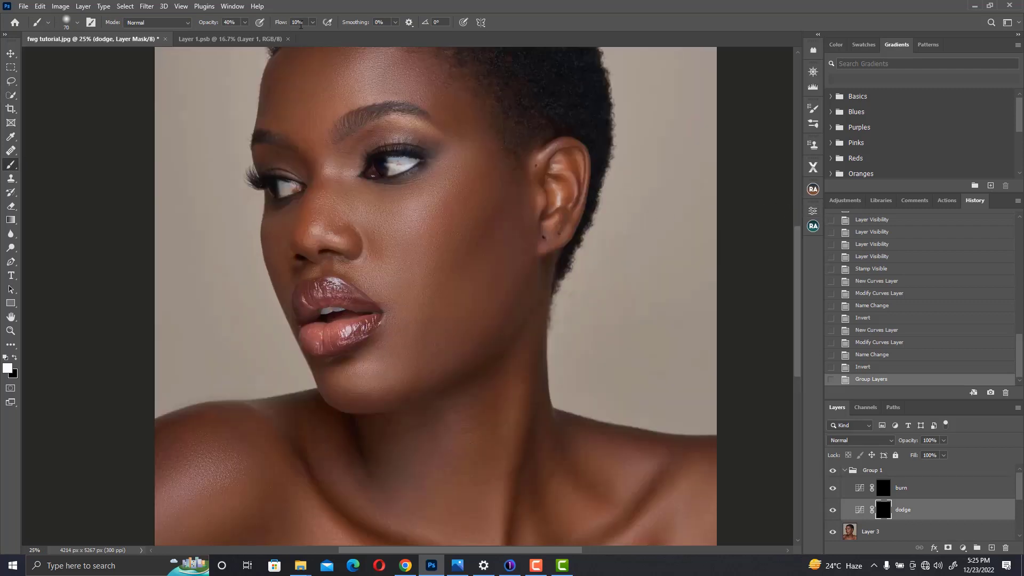
pyautogui.click(299, 22)
pyautogui.click(312, 46)
# Brighten the upper cheek below the outer corner of the near eye by painting on the dodge mask with a soft brush
pyautogui.press(']')
pyautogui.press(']')
pyautogui.press(']')
pyautogui.press(']')
pyautogui.press(']')
pyautogui.moveTo(446, 169); pyautogui.dragTo(452, 169)
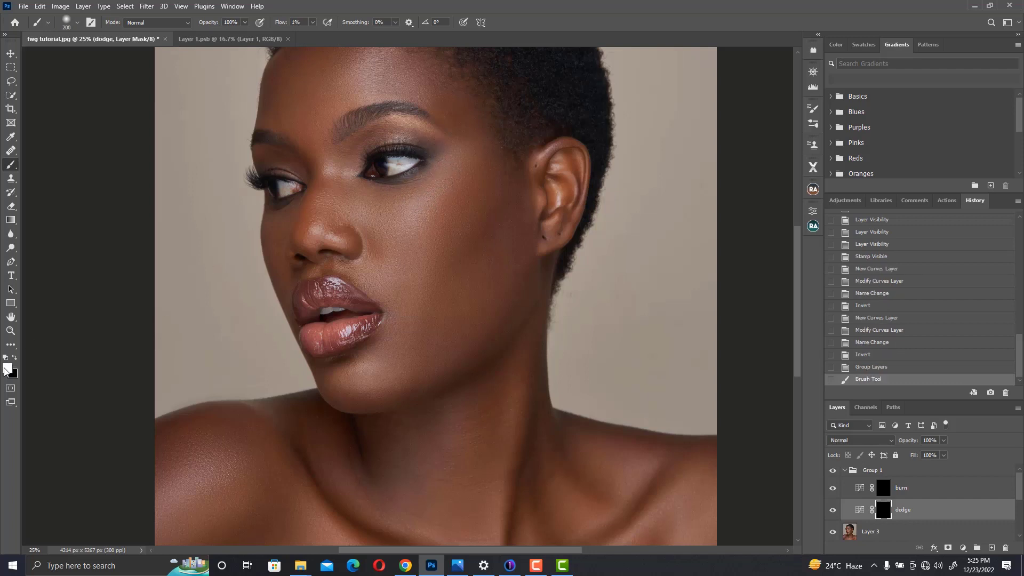
pyautogui.press(']')
pyautogui.moveTo(437, 181); pyautogui.dragTo(420, 208)
pyautogui.moveTo(421, 205); pyautogui.dragTo(422, 209)
pyautogui.moveTo(421, 205); pyautogui.dragTo(418, 205)
pyautogui.press('[')
pyautogui.press('[')
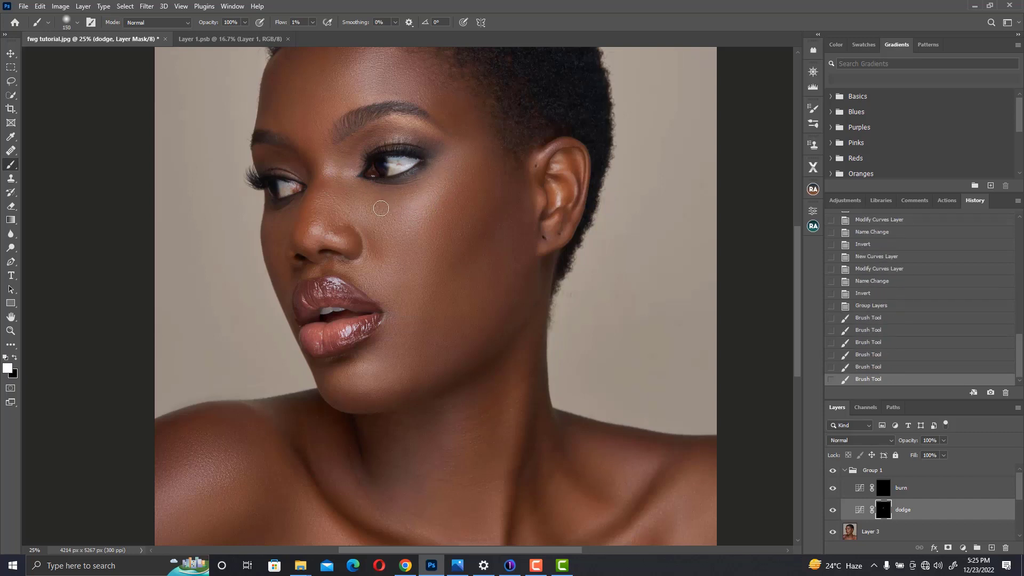
# Paint highlights on the dodge mask over the inner cheek, nose and area above the upper lip, and check them by toggling the layer's visibility
pyautogui.press(']')
pyautogui.moveTo(373, 213)
pyautogui.mouseDown()
pyautogui.moveTo(402, 208)
pyautogui.moveTo(371, 213)
pyautogui.moveTo(379, 215)
pyautogui.moveTo(328, 195)
pyautogui.moveTo(320, 215)
pyautogui.mouseUp()
pyautogui.press('[')
pyautogui.press('[')
pyautogui.moveTo(325, 176); pyautogui.dragTo(339, 171)
pyautogui.press(']')
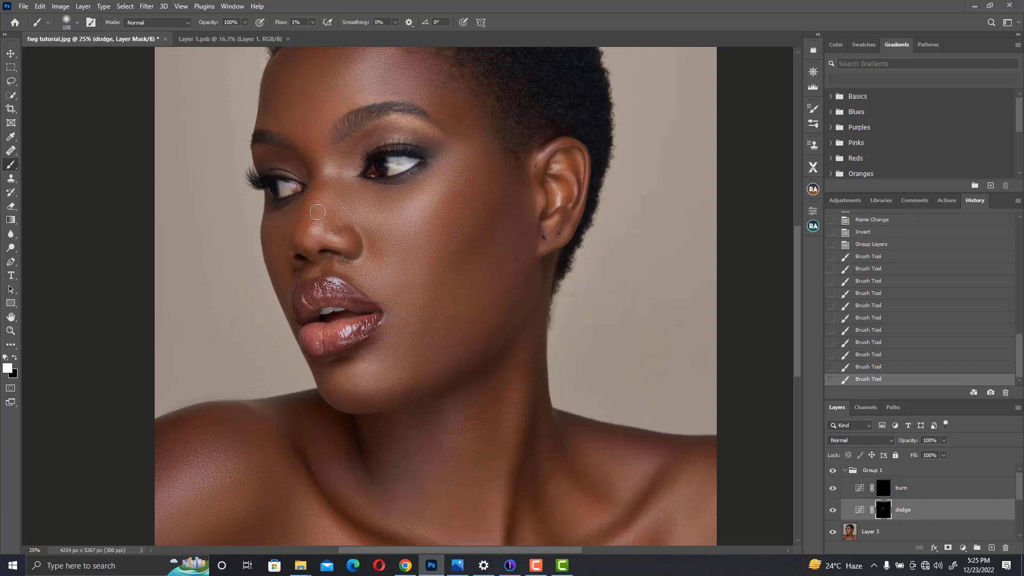
pyautogui.moveTo(315, 224); pyautogui.dragTo(318, 228)
pyautogui.press('[')
pyautogui.press(']')
pyautogui.moveTo(336, 270)
pyautogui.mouseDown()
pyautogui.moveTo(340, 263)
pyautogui.moveTo(365, 281)
pyautogui.mouseUp()
pyautogui.press(']')
pyautogui.click(832, 510)
pyautogui.click(831, 513)
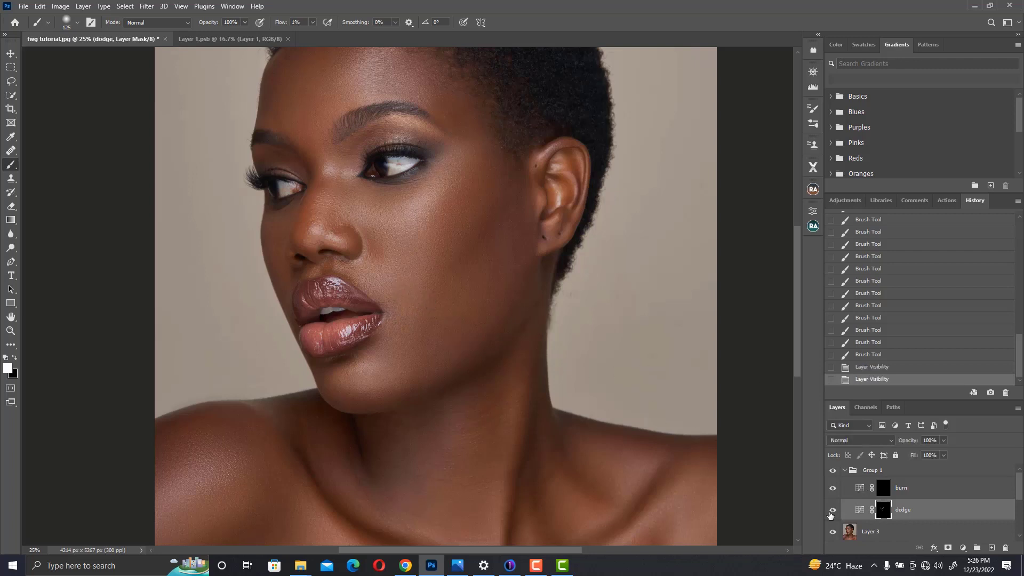
# Deepen the shadow beneath the cheekbone by painting on the burn mask with a large soft brush, and set the burn layer's opacity to 76%
pyautogui.click(878, 488)
pyautogui.press(']')
pyautogui.press(']')
pyautogui.press(']')
pyautogui.press(']')
pyautogui.press('[')
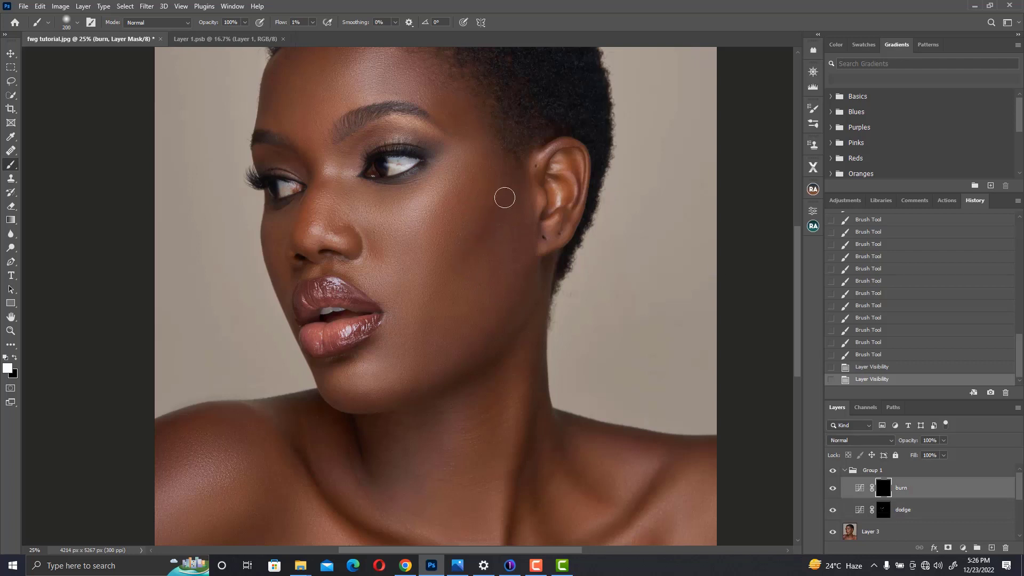
pyautogui.moveTo(505, 196)
pyautogui.mouseDown()
pyautogui.moveTo(464, 244)
pyautogui.moveTo(453, 277)
pyautogui.mouseUp()
pyautogui.moveTo(499, 211)
pyautogui.mouseDown()
pyautogui.moveTo(453, 279)
pyautogui.moveTo(463, 294)
pyautogui.moveTo(485, 277)
pyautogui.moveTo(471, 257)
pyautogui.moveTo(457, 278)
pyautogui.mouseUp()
pyautogui.press('[')
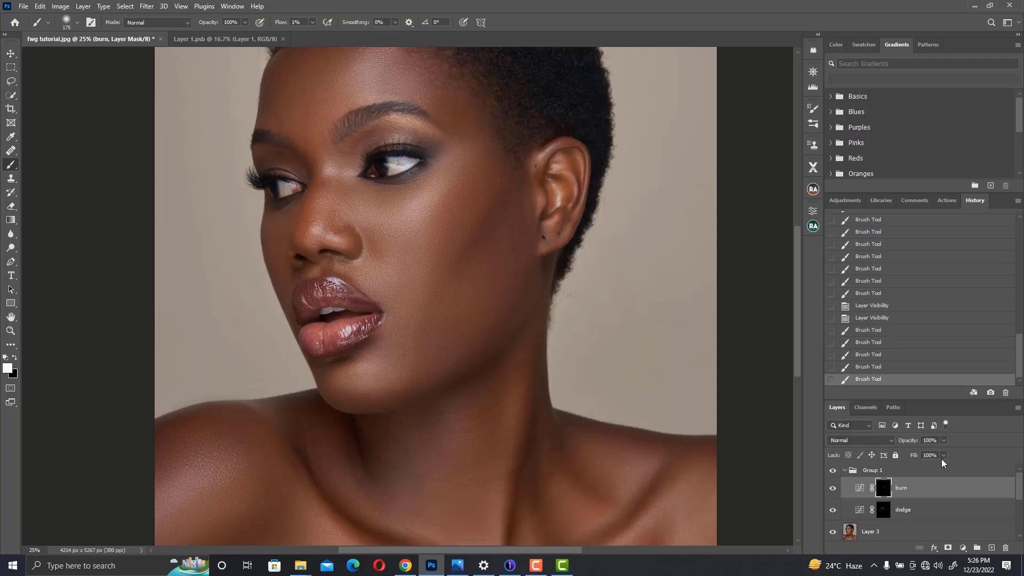
pyautogui.click(943, 440)
pyautogui.moveTo(946, 457); pyautogui.dragTo(934, 457)
# Darken the side of the nose on the burn mask with a smaller brush
pyautogui.press('[')
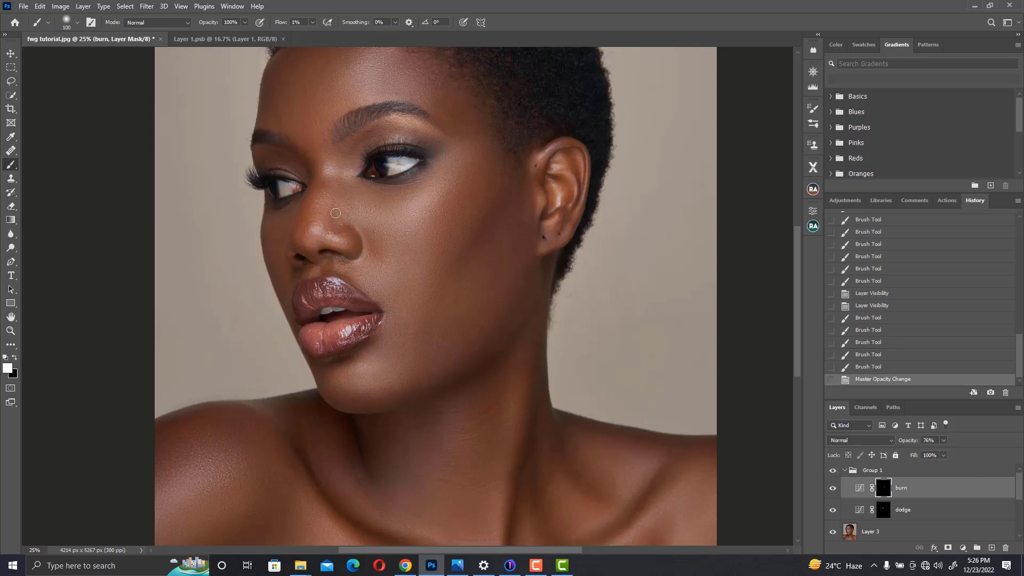
pyautogui.moveTo(336, 213)
pyautogui.mouseDown()
pyautogui.moveTo(309, 212)
pyautogui.moveTo(313, 188)
pyautogui.moveTo(316, 234)
pyautogui.mouseUp()
pyautogui.press(']')
pyautogui.press(']')
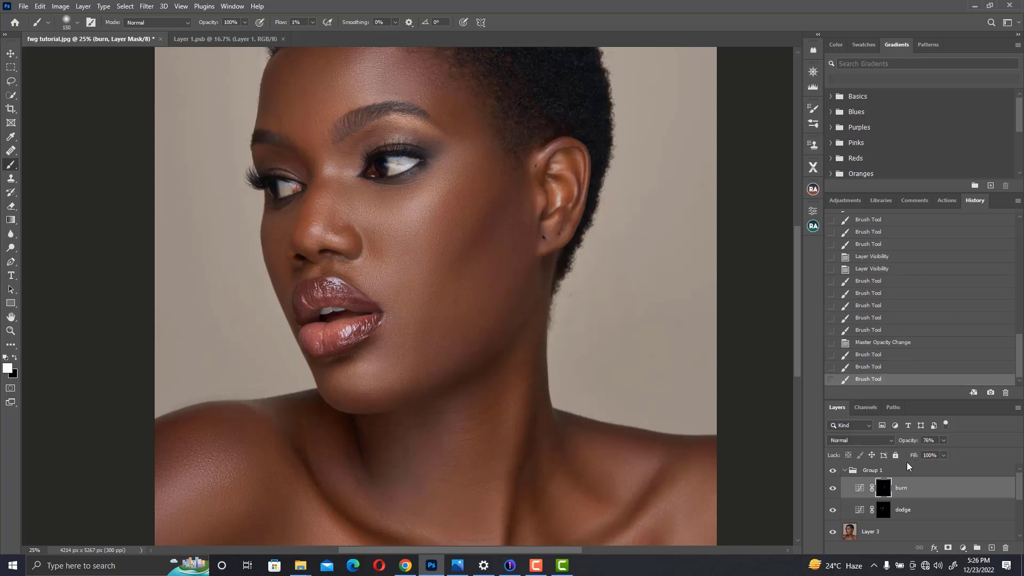
# Paint small highlights on the dodge mask at the inner corner of the near eye and along its brow
pyautogui.click(884, 513)
pyautogui.press('[')
pyautogui.moveTo(346, 172)
pyautogui.mouseDown()
pyautogui.moveTo(327, 172)
pyautogui.moveTo(349, 173)
pyautogui.mouseUp()
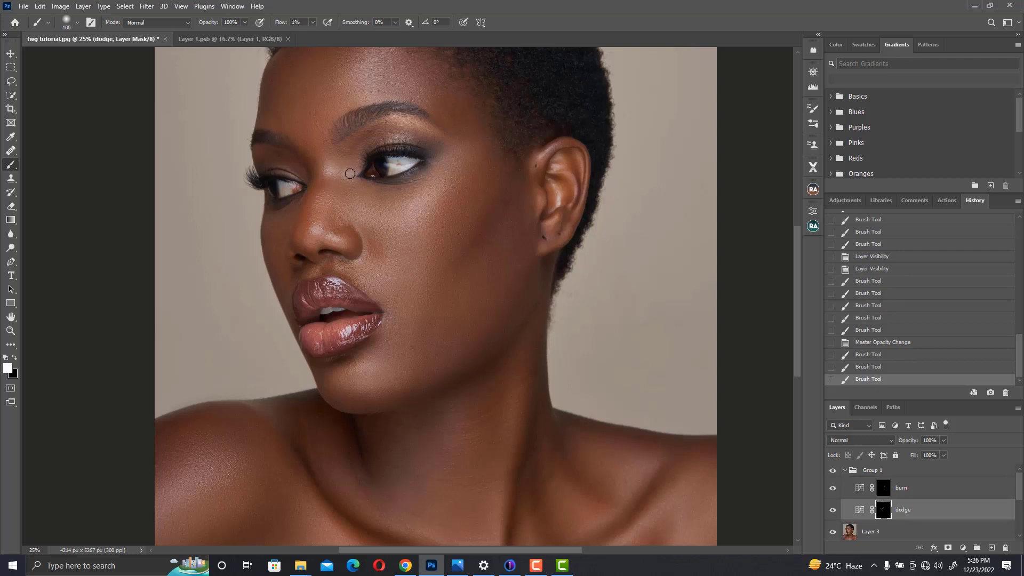
pyautogui.moveTo(396, 117); pyautogui.dragTo(427, 126)
# Brighten the forehead above the near eyebrow on the dodge mask with a soft 250-pixel brush
pyautogui.moveTo(381, 102); pyautogui.dragTo(397, 176)
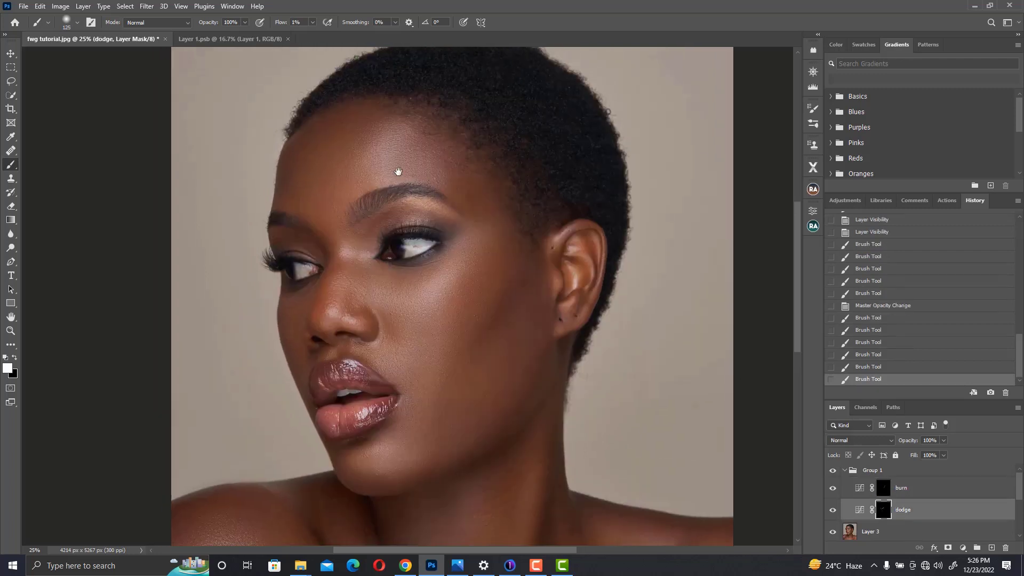
pyautogui.press(']')
pyautogui.press(']')
pyautogui.press(']')
pyautogui.press(']')
pyautogui.press(']')
pyautogui.press('[')
pyautogui.moveTo(365, 185); pyautogui.dragTo(379, 162)
pyautogui.moveTo(378, 165)
pyautogui.mouseDown()
pyautogui.moveTo(391, 147)
pyautogui.moveTo(389, 172)
pyautogui.moveTo(410, 160)
pyautogui.moveTo(447, 182)
pyautogui.mouseUp()
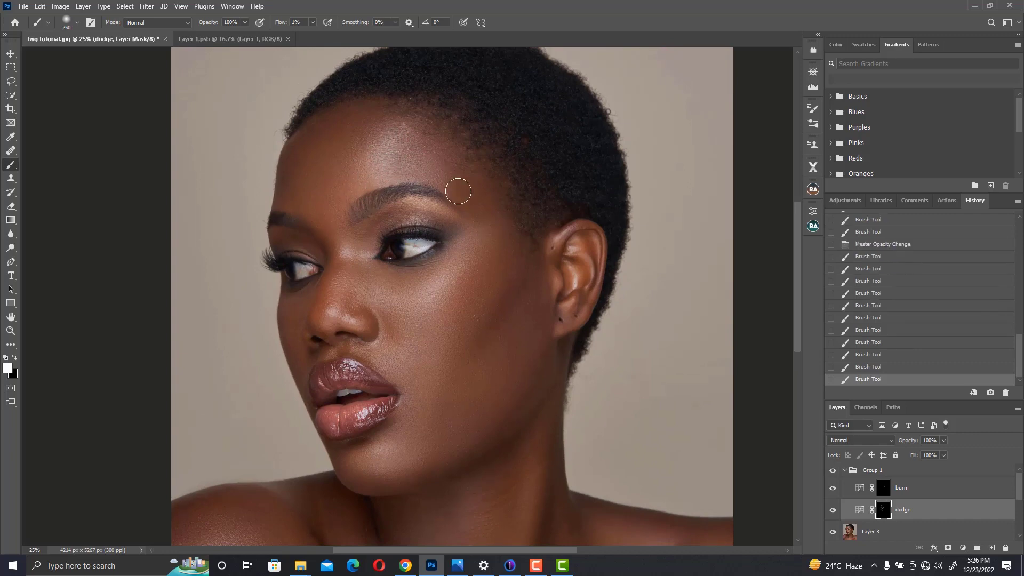
# Paint a small highlight along the front of the ear on the dodge mask with a reduced brush size
pyautogui.press('[')
pyautogui.press('[')
pyautogui.press('[')
pyautogui.press('[')
pyautogui.moveTo(570, 238)
pyautogui.mouseDown()
pyautogui.moveTo(592, 246)
pyautogui.moveTo(568, 249)
pyautogui.mouseUp()
pyautogui.press('[')
pyautogui.press('[')
pyautogui.press('[')
pyautogui.press('[')
# Brighten the chin area below the lips on the dodge mask, varying the soft brush size up to 250 pixels
pyautogui.scroll(-5, 362, 413)
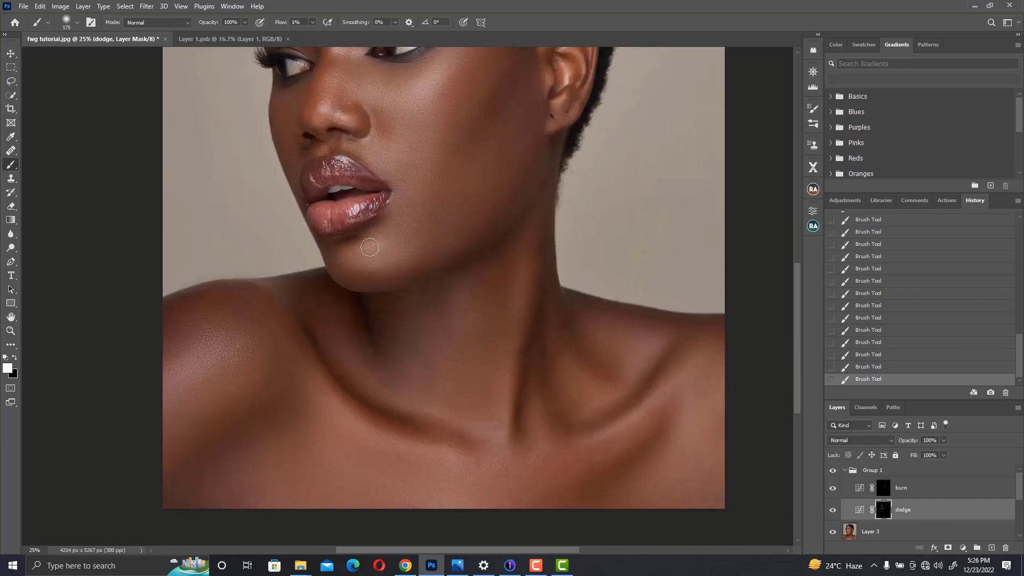
pyautogui.press('[')
pyautogui.press('[')
pyautogui.press(']')
pyautogui.press(']')
pyautogui.press(']')
pyautogui.press(']')
pyautogui.press(']')
pyautogui.press(']')
pyautogui.press('[')
pyautogui.press('[')
pyautogui.press('[')
pyautogui.press(']')
pyautogui.press(']')
# Deepen the shadows around the collarbone on the burn mask with a smaller soft brush
pyautogui.hotkey('ctrl', '-')
pyautogui.hotkey('ctrl', '-')
pyautogui.hotkey('ctrl', '-')
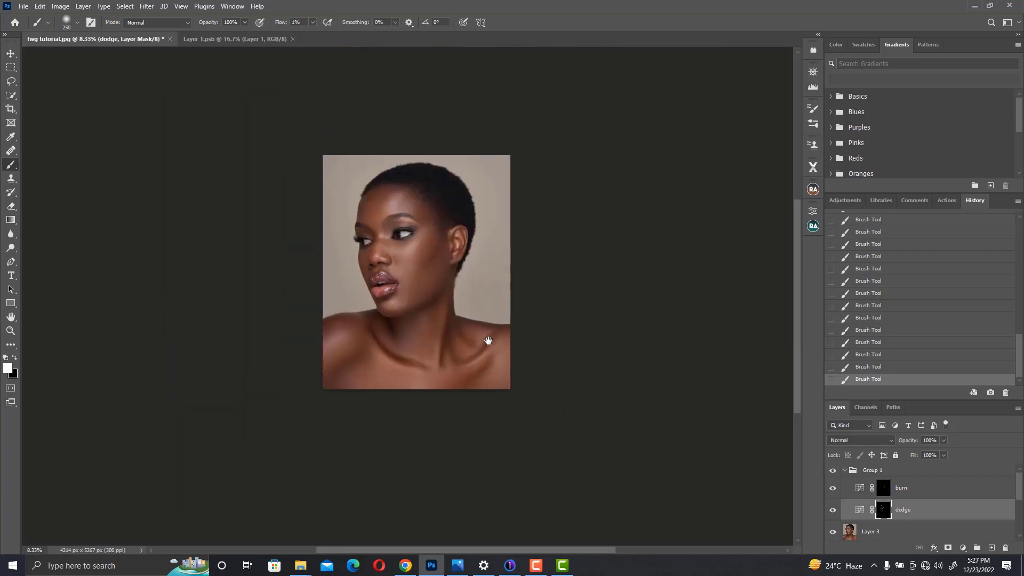
pyautogui.hotkey('ctrl', '+')
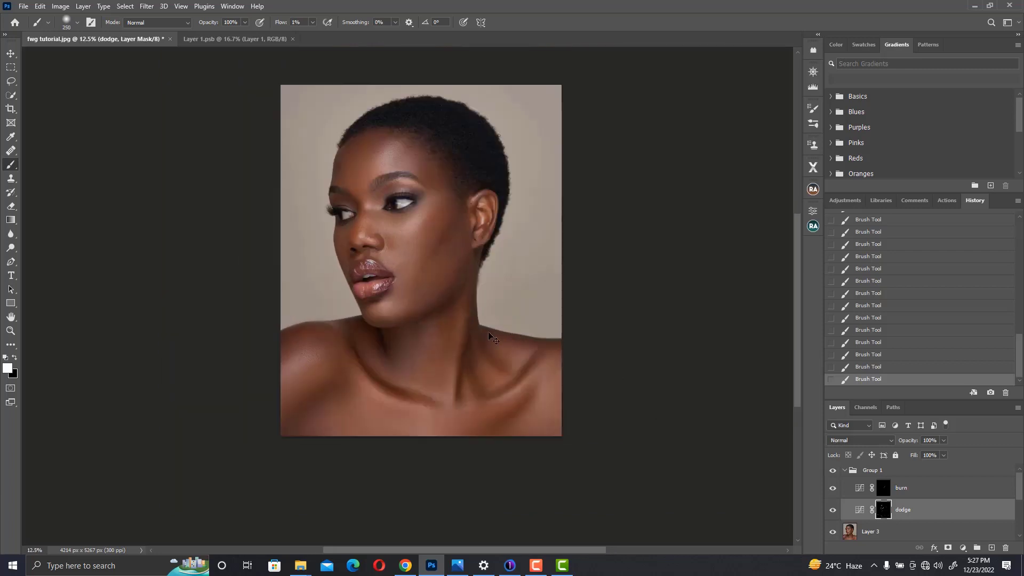
pyautogui.click(881, 489)
pyautogui.press('[')
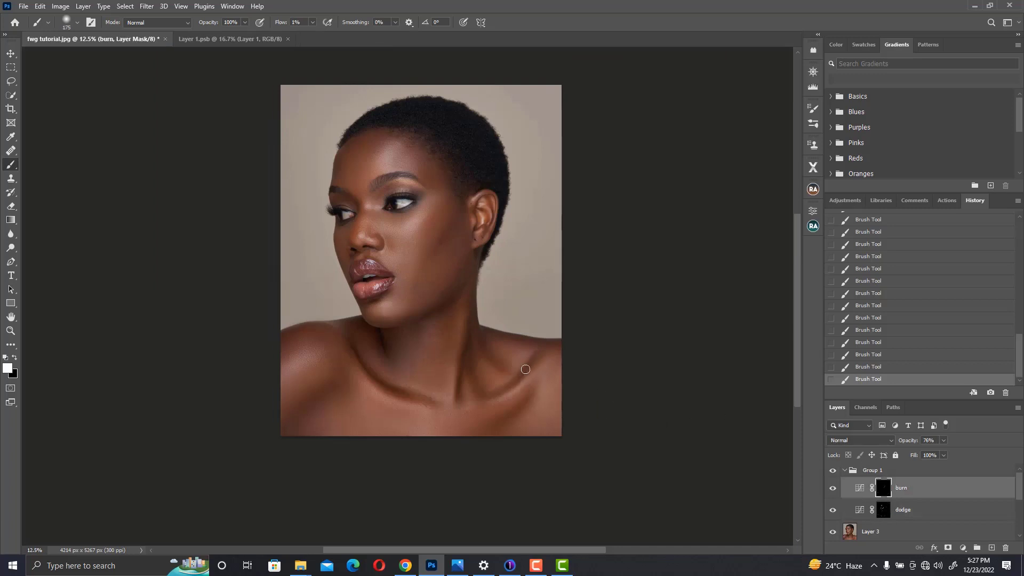
pyautogui.press('[')
pyautogui.press('[')
# Refine the tones around the nose and lips on the dodge and burn masks, reducing the brush to about 40 pixels
pyautogui.click(883, 509)
pyautogui.press(']')
pyautogui.hotkey('ctrl', '+')
pyautogui.hotkey('ctrl', '+')
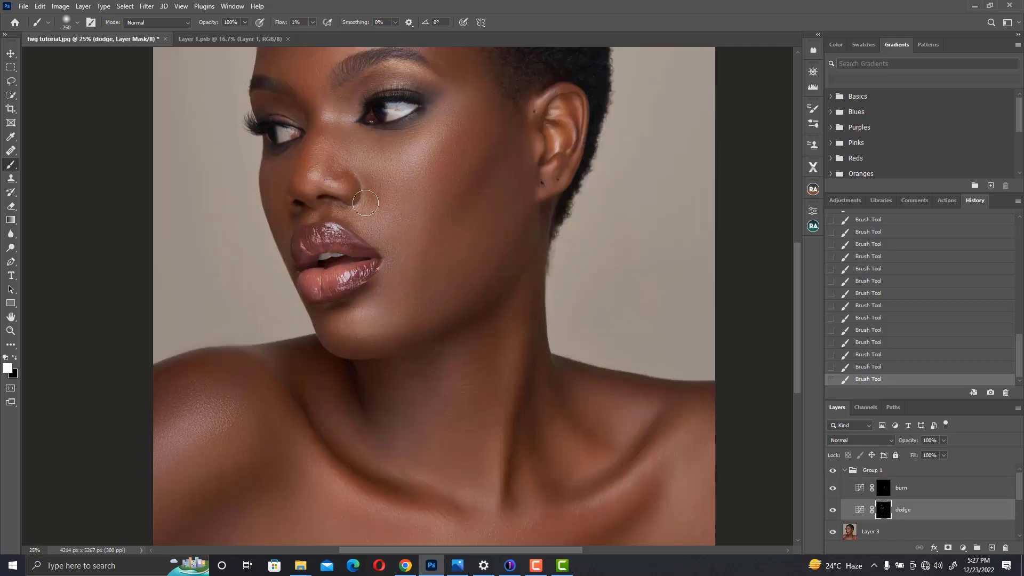
pyautogui.press('[')
pyautogui.press('[')
pyautogui.press('[')
pyautogui.hotkey('ctrl', '+')
pyautogui.hotkey('ctrl', '+')
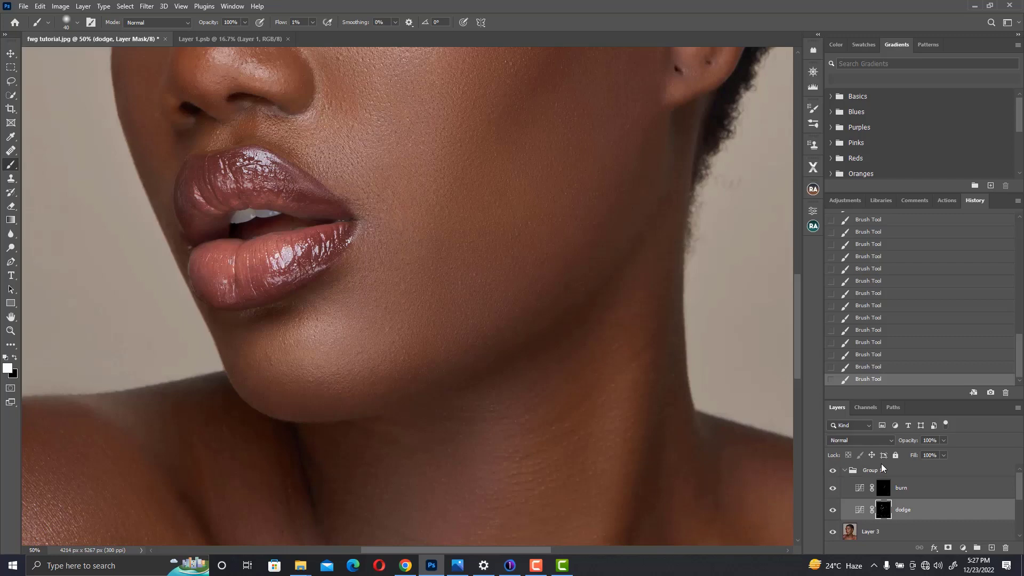
pyautogui.click(882, 488)
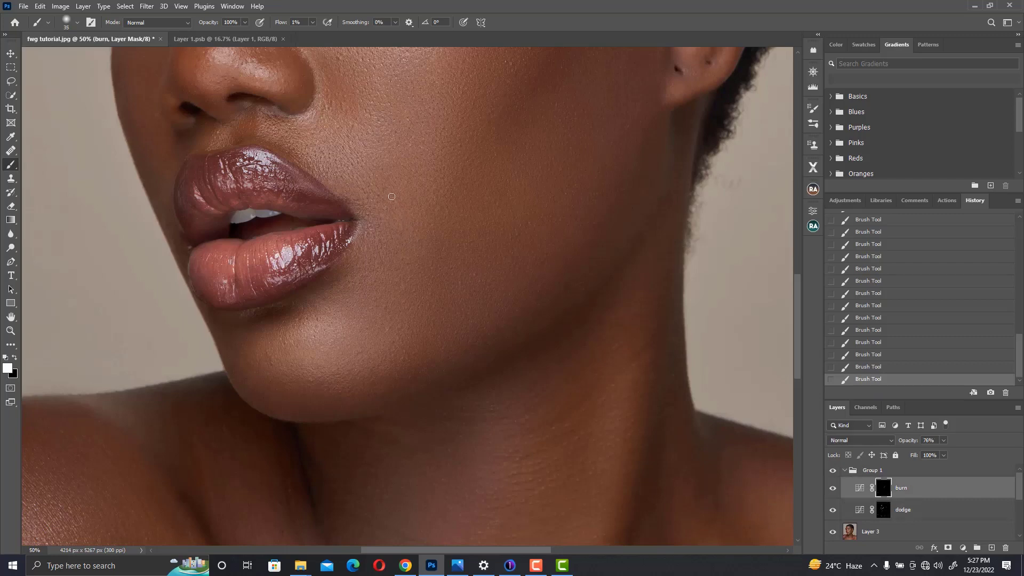
pyautogui.hotkey('ctrl', '-')
pyautogui.hotkey('ctrl', '-')
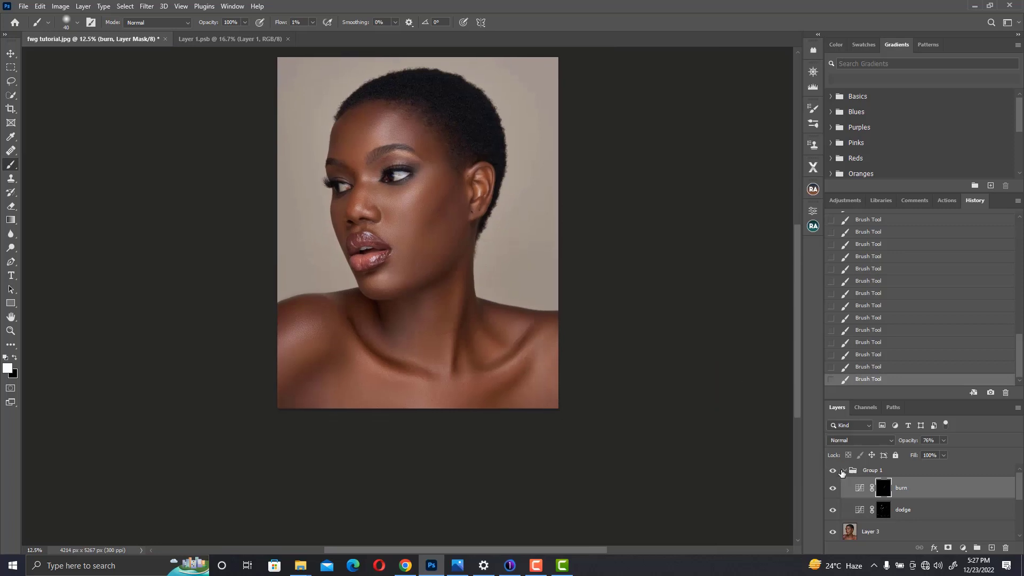
# Collapse Group 1, set its opacity to 70%, and toggle its visibility to compare before and after
pyautogui.click(842, 471)
pyautogui.moveTo(401, 272)
pyautogui.mouseDown()
pyautogui.moveTo(457, 274)
pyautogui.moveTo(440, 255)
pyautogui.mouseUp()
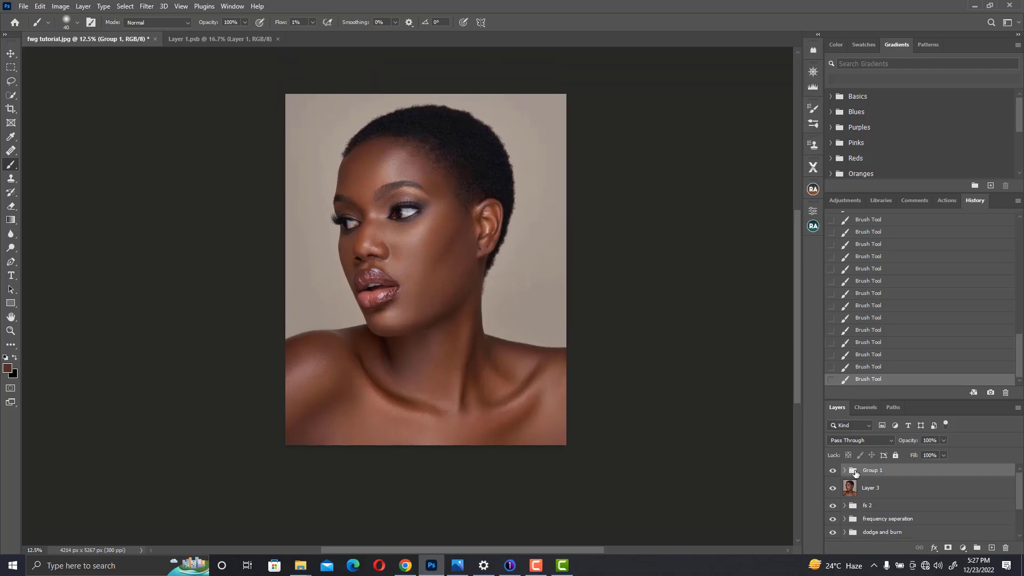
pyautogui.click(943, 440)
pyautogui.moveTo(929, 452); pyautogui.dragTo(928, 453)
pyautogui.click(832, 470)
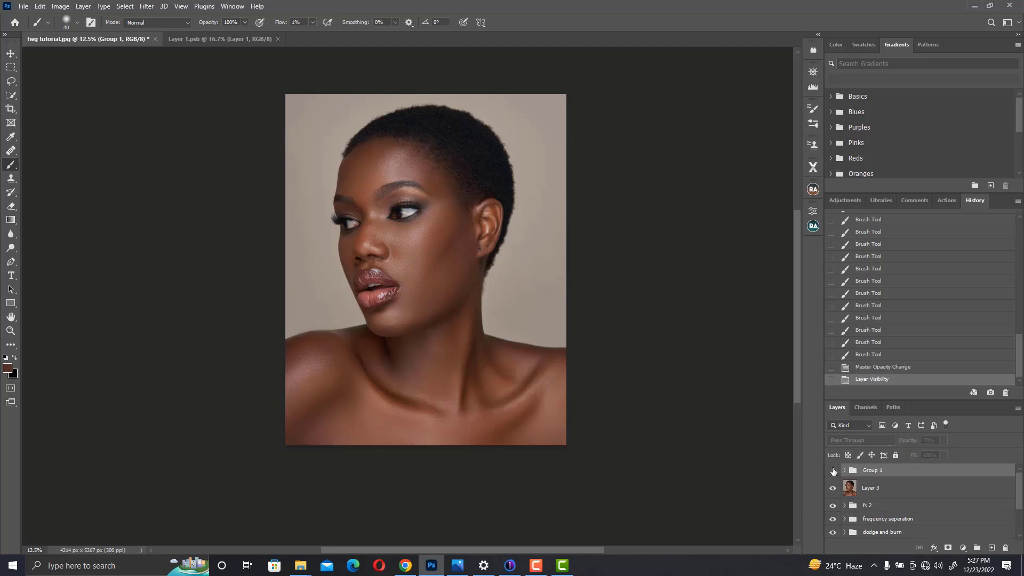
pyautogui.click(834, 471)
# Outline the red spot in the white of the near eye with the Patch tool and try to patch it on Group 1
pyautogui.moveTo(446, 318)
pyautogui.mouseDown()
pyautogui.moveTo(447, 338)
pyautogui.moveTo(439, 322)
pyautogui.mouseUp()
pyautogui.moveTo(429, 281); pyautogui.dragTo(432, 306)
pyautogui.keyDown('alt'); pyautogui.scroll(5, 389, 243); pyautogui.keyUp('alt')
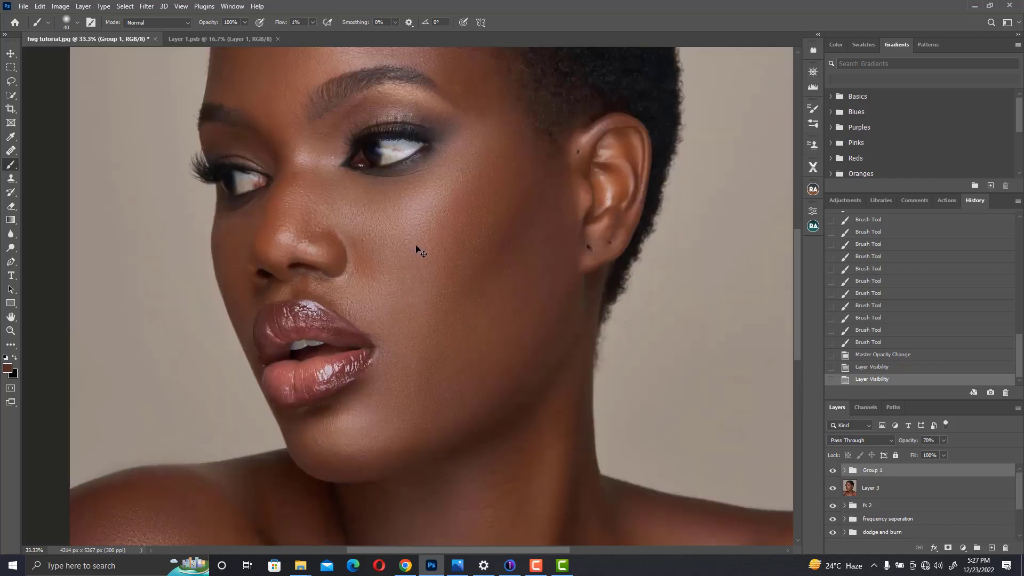
pyautogui.keyDown('alt'); pyautogui.scroll(3, 420, 277); pyautogui.keyUp('alt')
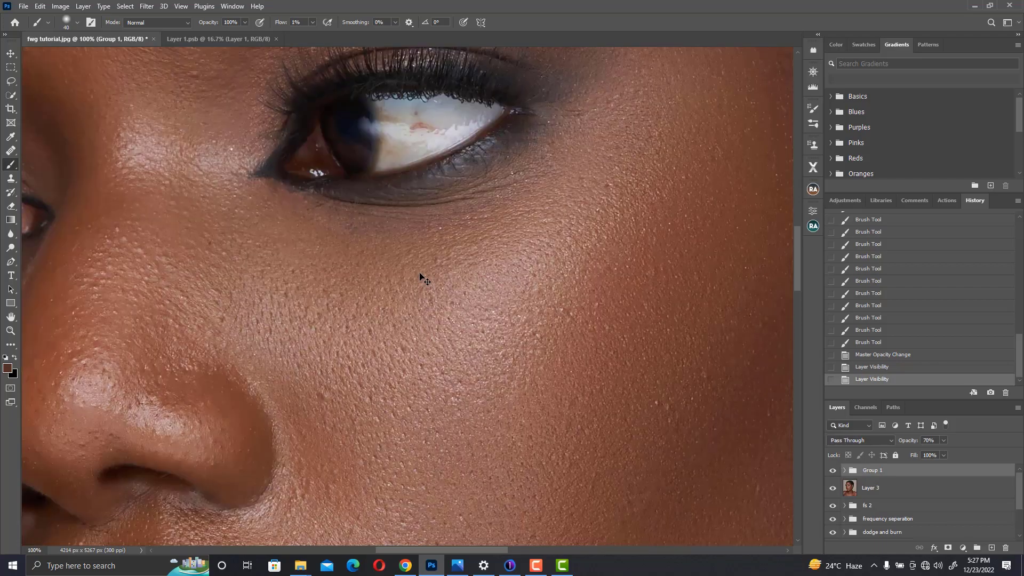
pyautogui.keyDown('alt'); pyautogui.scroll(-2, 427, 261); pyautogui.keyUp('alt')
pyautogui.hotkey('ctrl', '1')
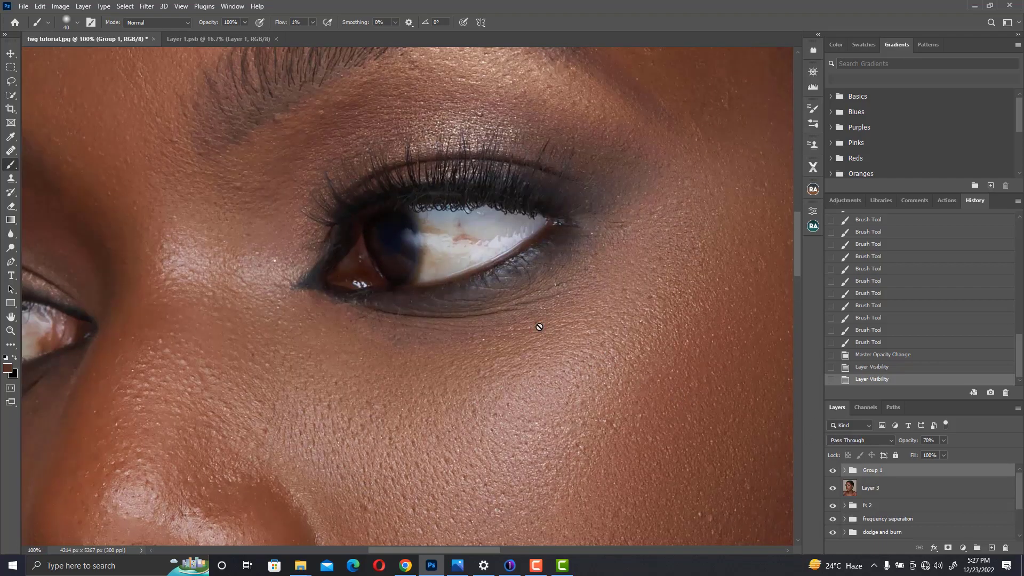
pyautogui.rightClick(11, 164)
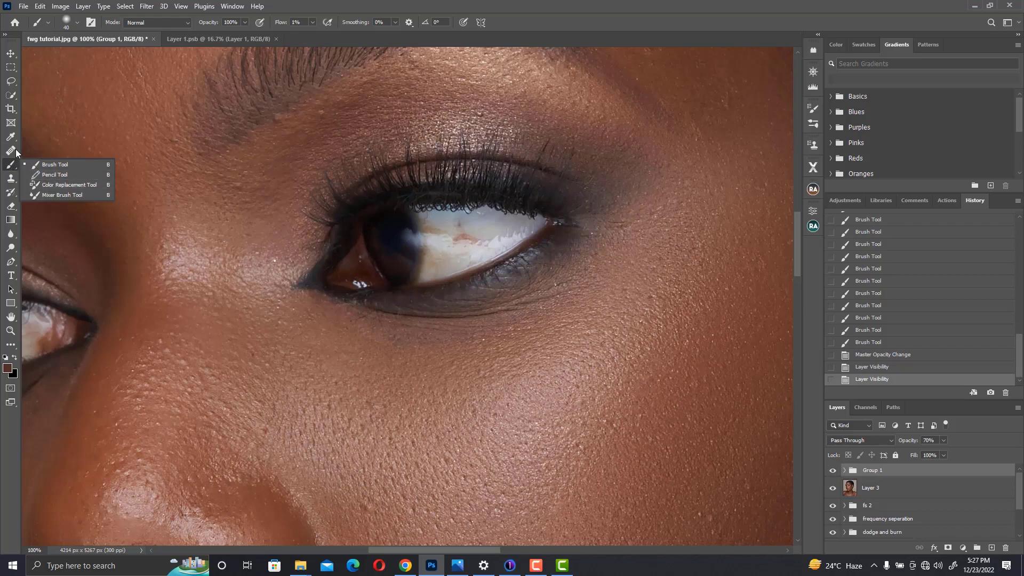
pyautogui.rightClick(11, 151)
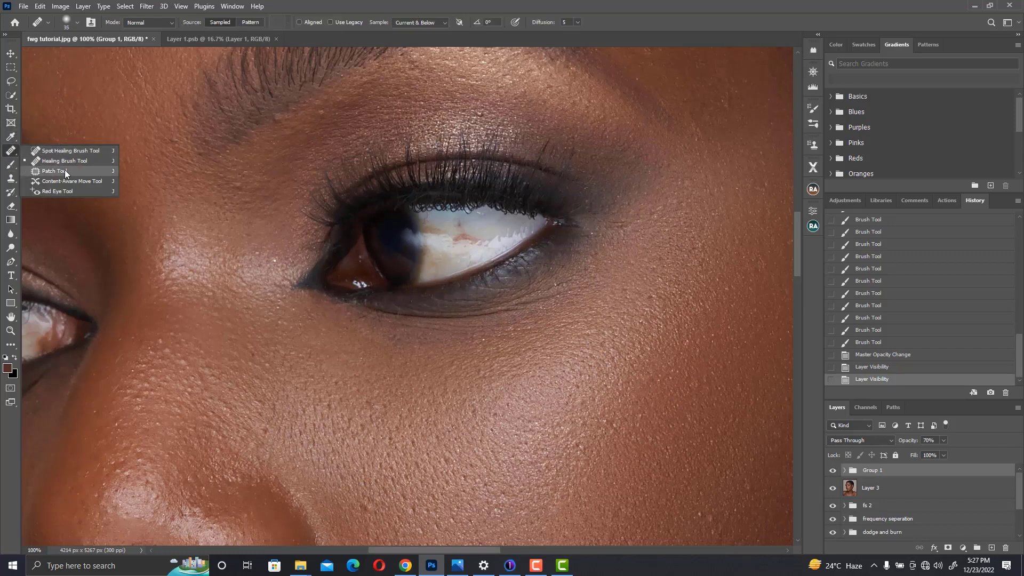
pyautogui.click(64, 170)
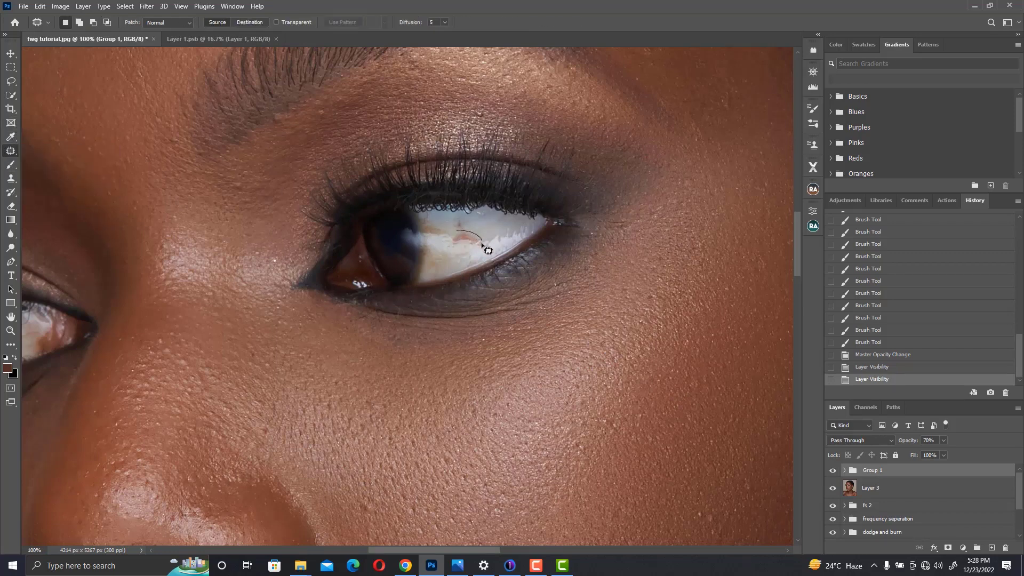
pyautogui.moveTo(457, 245); pyautogui.dragTo(457, 237)
pyautogui.click(467, 239)
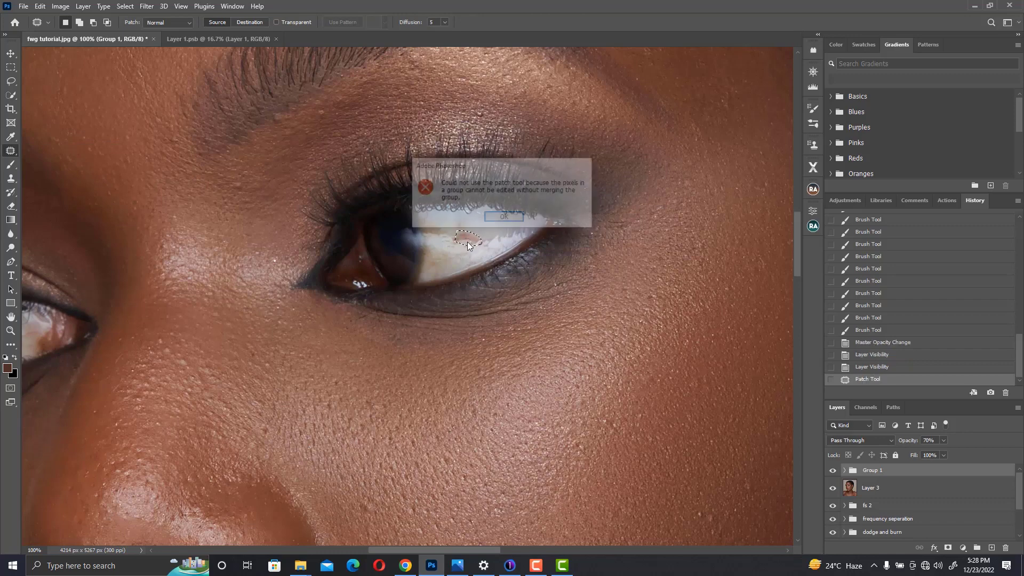
pyautogui.click(504, 219)
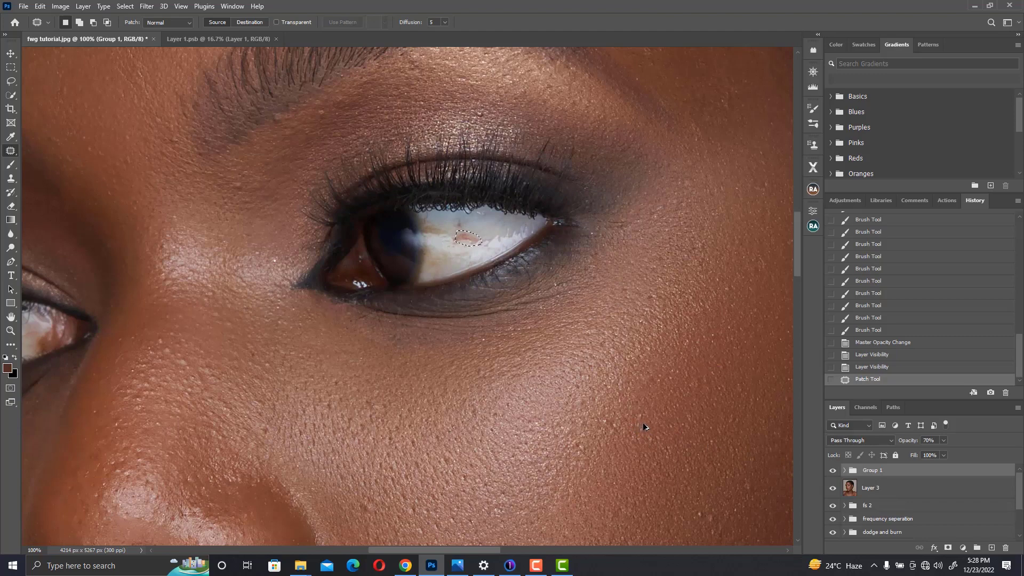
# Stamp all visible layers into a new layer and patch the red spots in the white of the near eye
pyautogui.hotkey('ctrl', 'shift', 'alt', 'e')
pyautogui.moveTo(467, 239)
pyautogui.mouseDown()
pyautogui.moveTo(458, 262)
pyautogui.moveTo(462, 217)
pyautogui.mouseUp()
pyautogui.hotkey('ctrl', 'd')
pyautogui.moveTo(462, 226); pyautogui.dragTo(475, 225)
pyautogui.hotkey('ctrl', 'd')
# Patch the blemish in the white of the far eye with clean eye white
pyautogui.moveTo(178, 239); pyautogui.dragTo(528, 180)
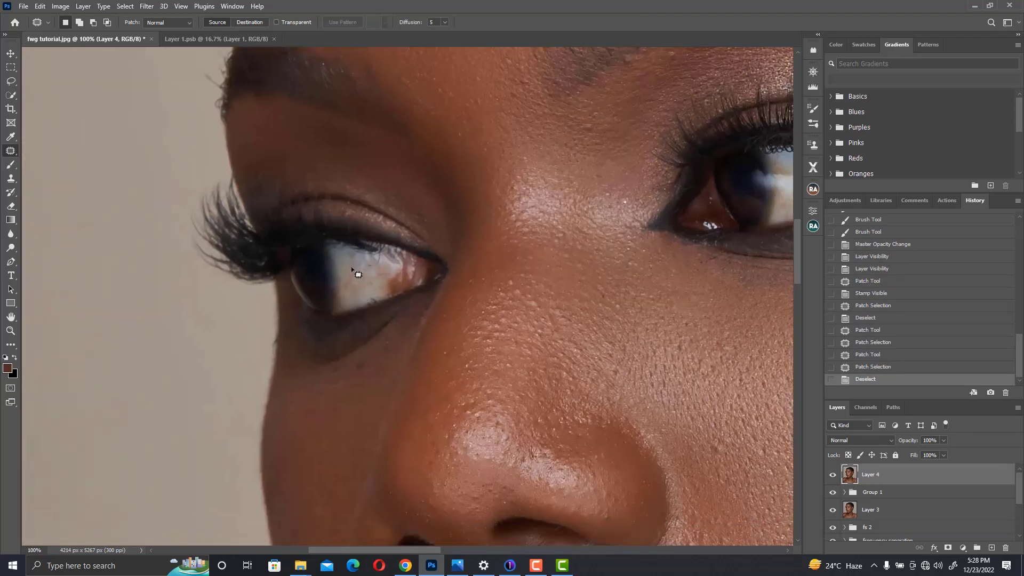
pyautogui.moveTo(352, 267)
pyautogui.mouseDown()
pyautogui.moveTo(343, 290)
pyautogui.moveTo(353, 269)
pyautogui.moveTo(371, 285)
pyautogui.mouseUp()
pyautogui.hotkey('ctrl', 'd')
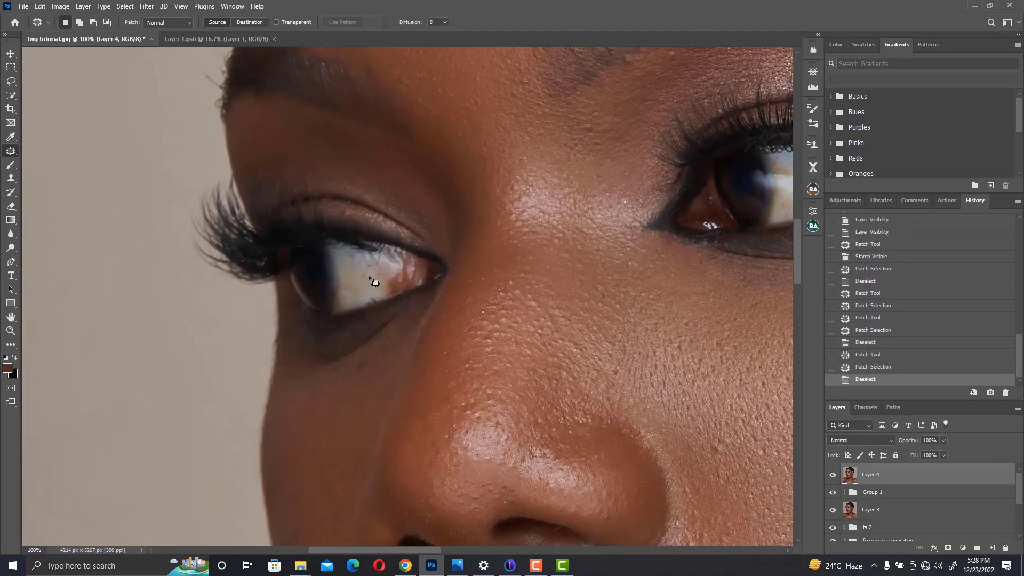
# Examine the whole portrait at reduced magnification to judge the eye cleanup
pyautogui.hotkey('ctrl', '-')
pyautogui.hotkey('ctrl', '-')
pyautogui.hotkey('ctrl', '-')
pyautogui.hotkey('ctrl', '-')
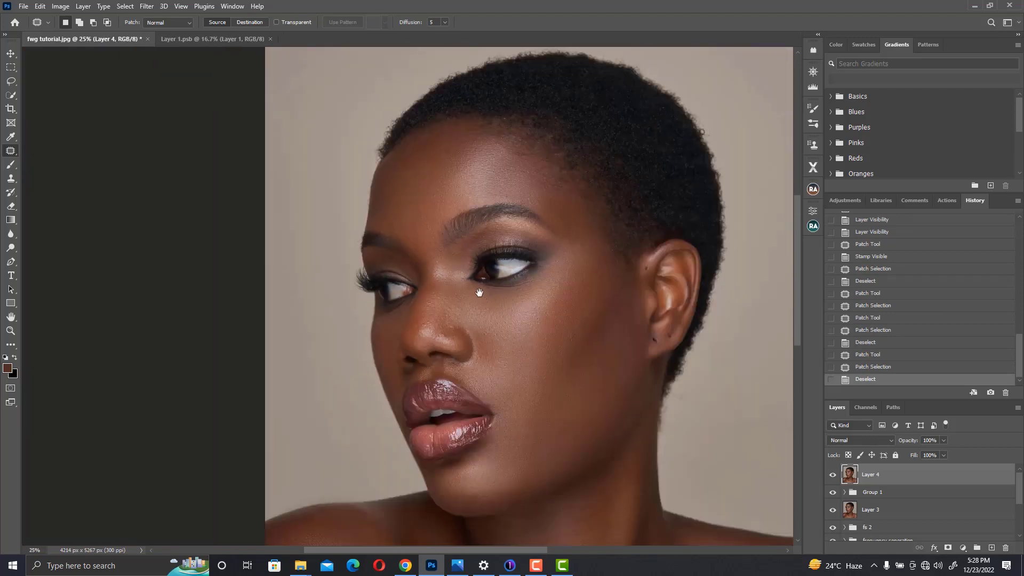
pyautogui.scroll(-3, 479, 292)
pyautogui.hotkey('ctrl', '-')
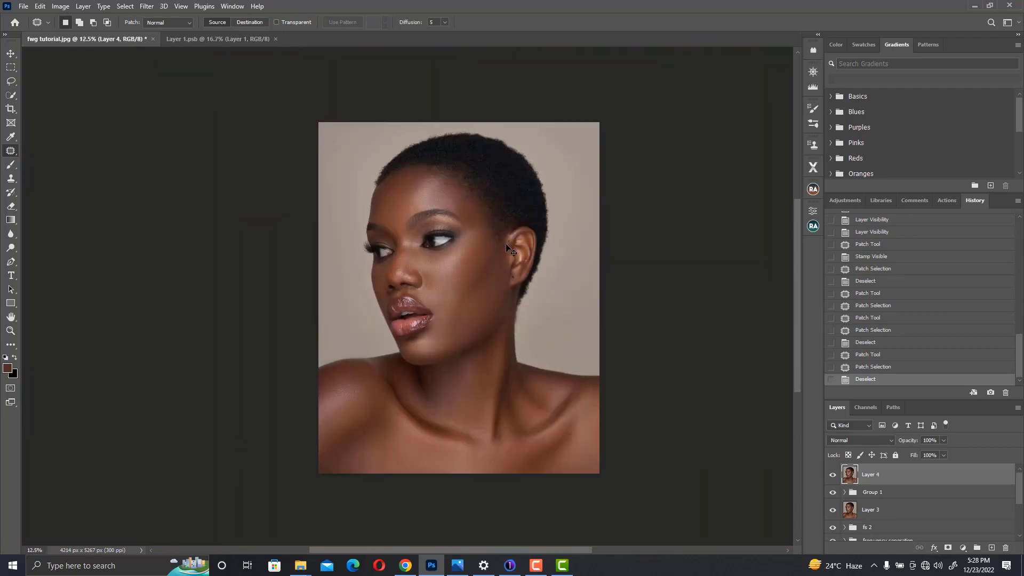
pyautogui.hotkey('ctrl', '+')
pyautogui.scroll(-1, 734, 224)
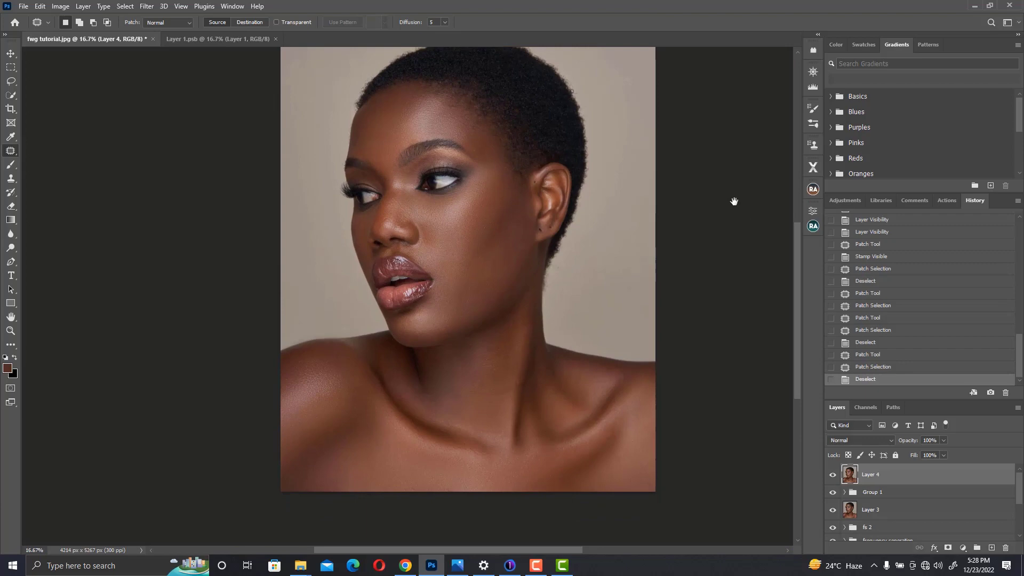
# Display the actions in Button Mode, run the Enhance Eyes action, and continue past its instructions
pyautogui.click(942, 201)
pyautogui.scroll(-5, 1018, 232)
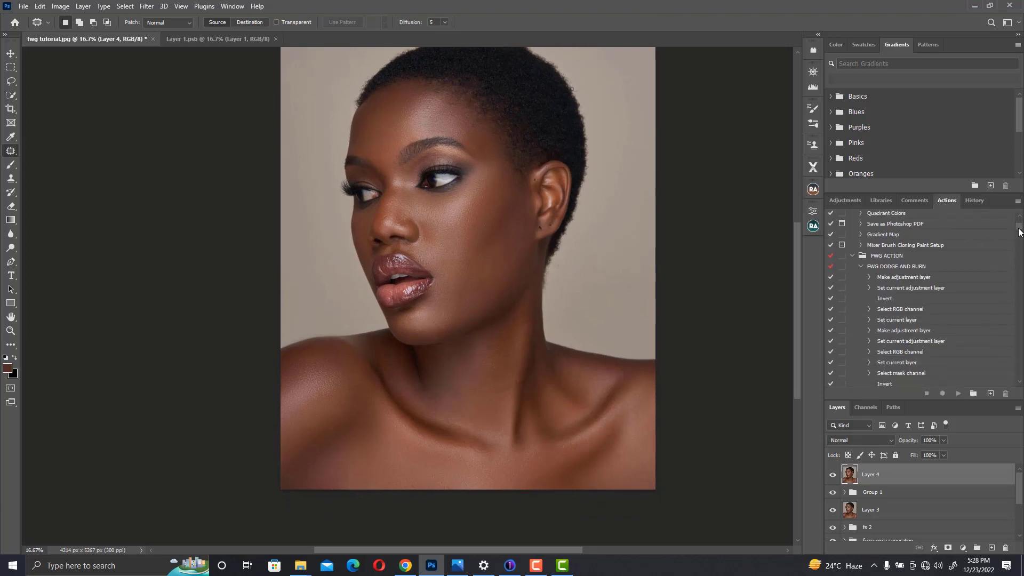
pyautogui.scroll(-8, 1018, 231)
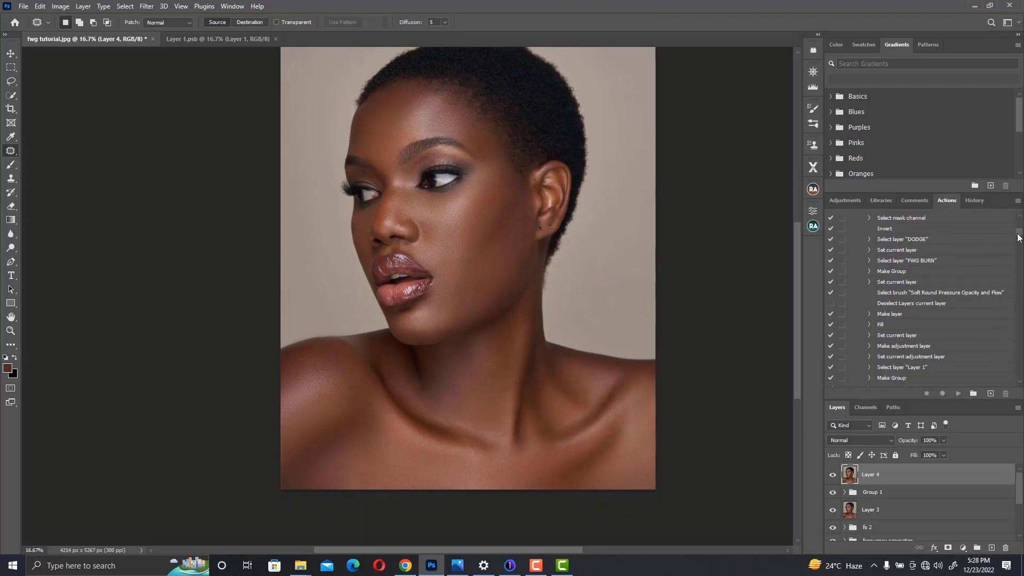
pyautogui.click(1017, 202)
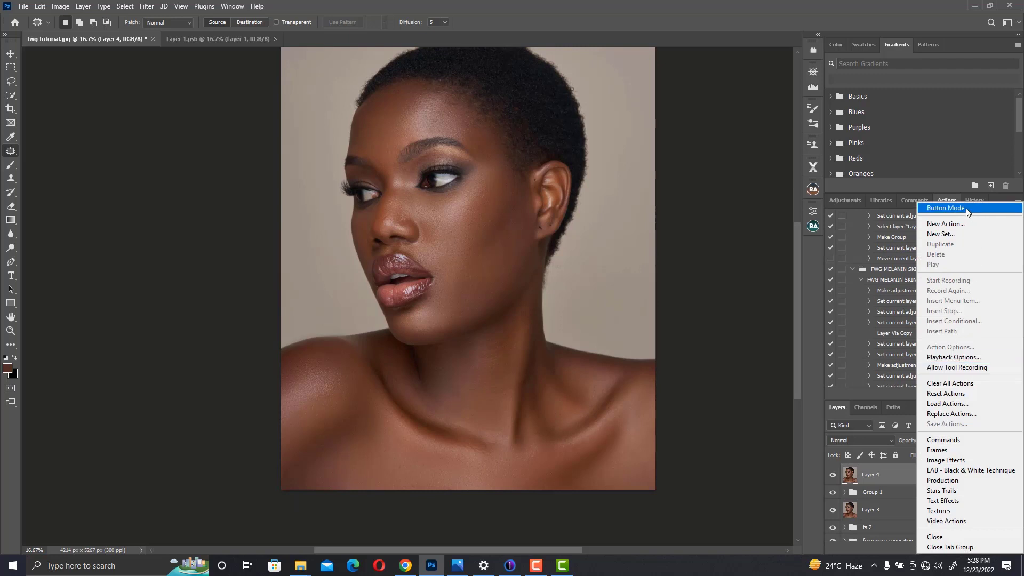
pyautogui.click(966, 210)
pyautogui.moveTo(1019, 231); pyautogui.dragTo(1020, 238)
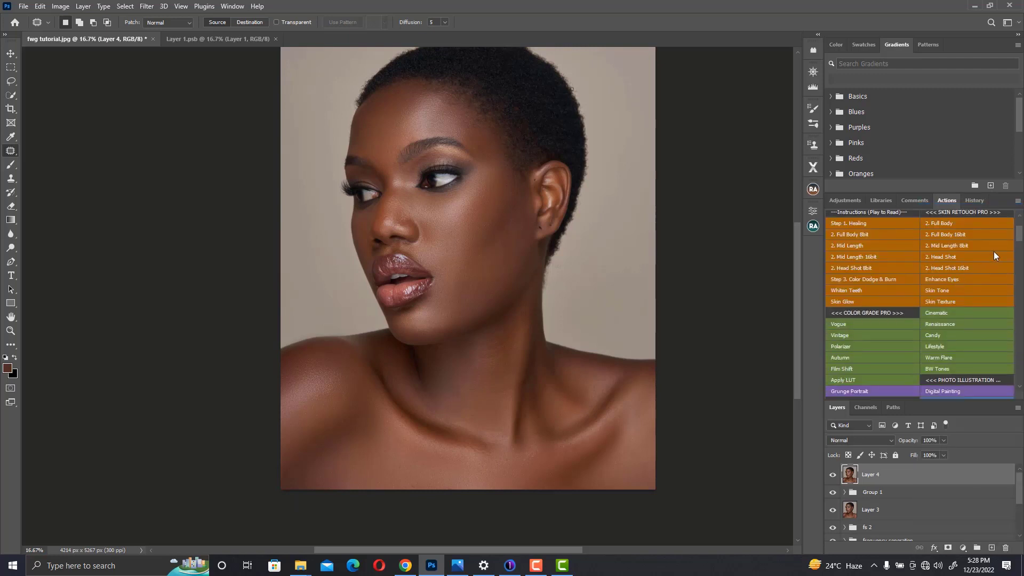
pyautogui.click(956, 278)
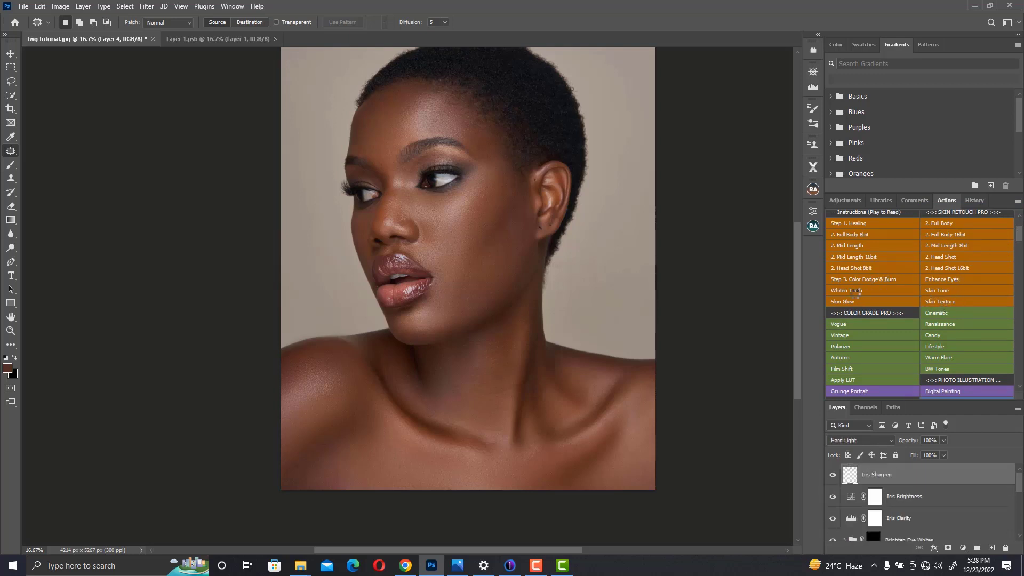
pyautogui.click(577, 252)
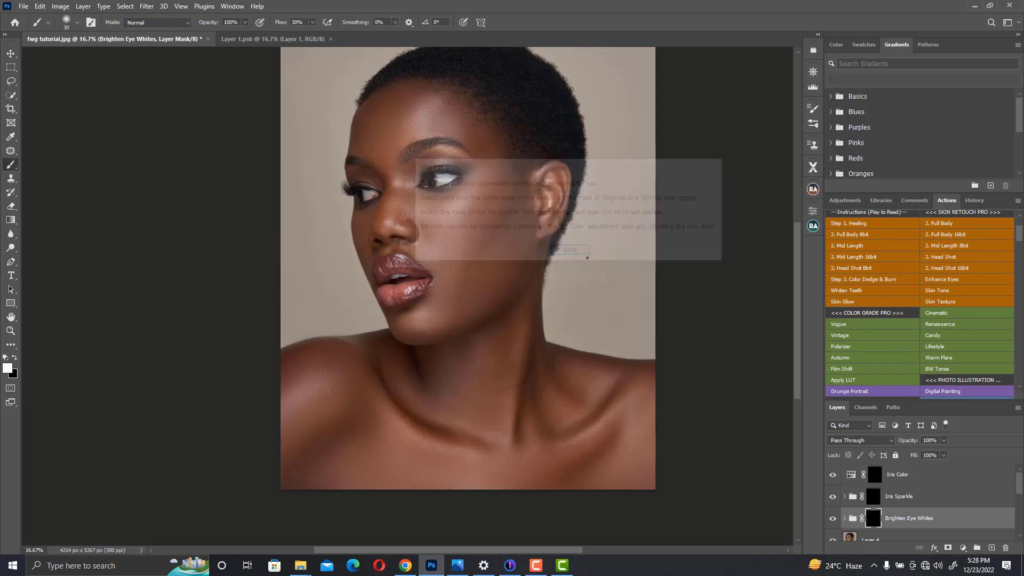
# Brighten the white of the near eye on the Brighten Eye Whites mask with a soft brush of about 35 pixels
pyautogui.scroll(3, 611, 417)
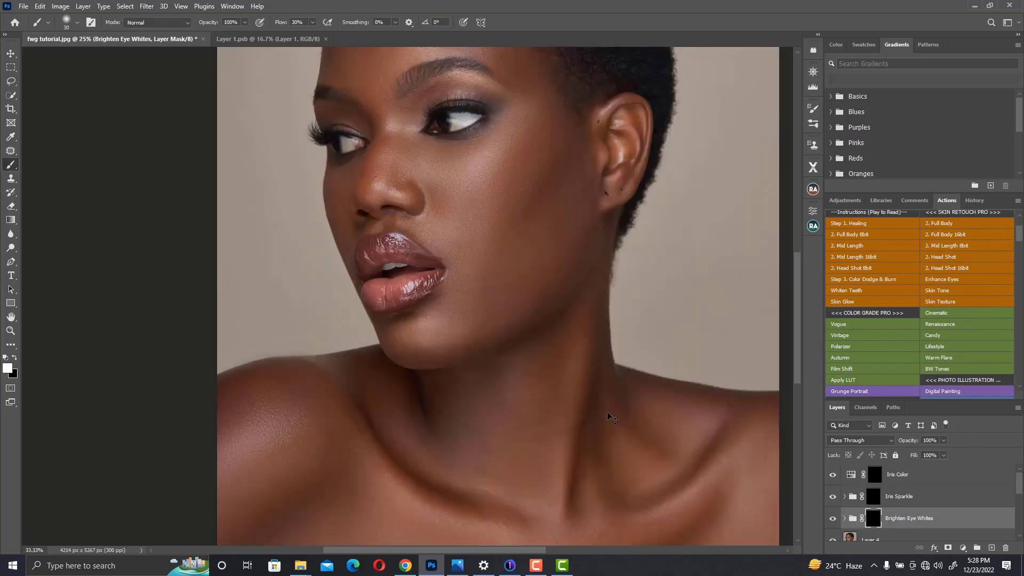
pyautogui.scroll(3, 466, 318)
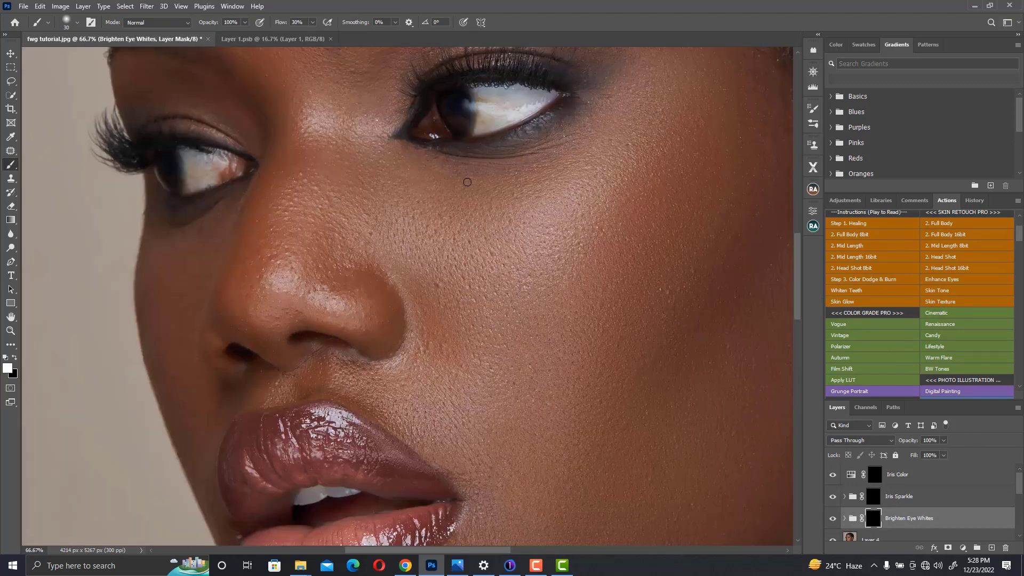
pyautogui.press(']')
pyautogui.press(']')
pyautogui.press(']')
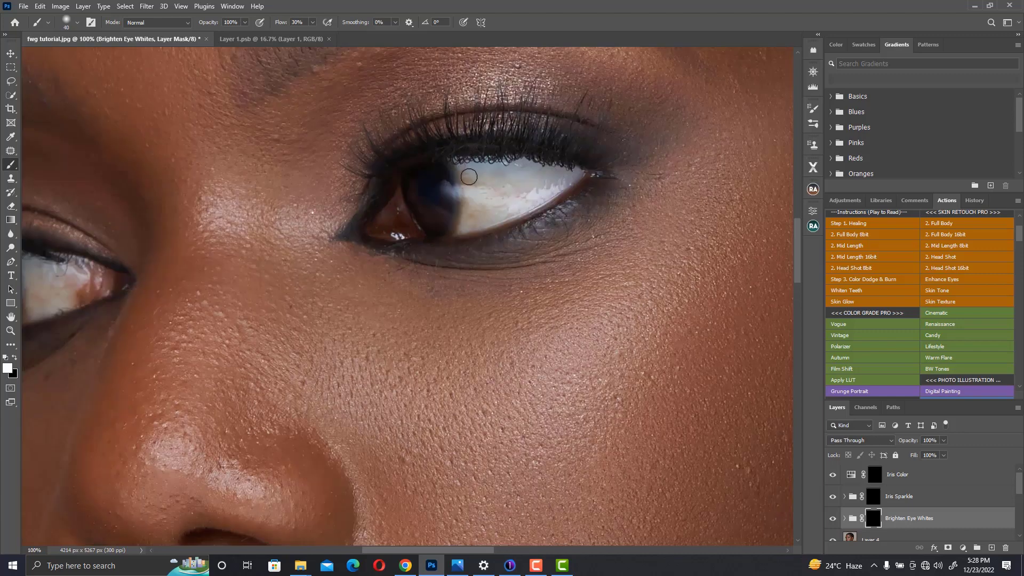
pyautogui.press('[')
pyautogui.moveTo(469, 171)
pyautogui.mouseDown()
pyautogui.moveTo(473, 198)
pyautogui.moveTo(497, 173)
pyautogui.moveTo(476, 171)
pyautogui.moveTo(506, 166)
pyautogui.moveTo(543, 189)
pyautogui.moveTo(562, 183)
pyautogui.moveTo(516, 206)
pyautogui.moveTo(571, 174)
pyautogui.moveTo(501, 202)
pyautogui.moveTo(494, 178)
pyautogui.moveTo(503, 187)
pyautogui.moveTo(480, 198)
pyautogui.mouseUp()
pyautogui.press(']')
pyautogui.press('[')
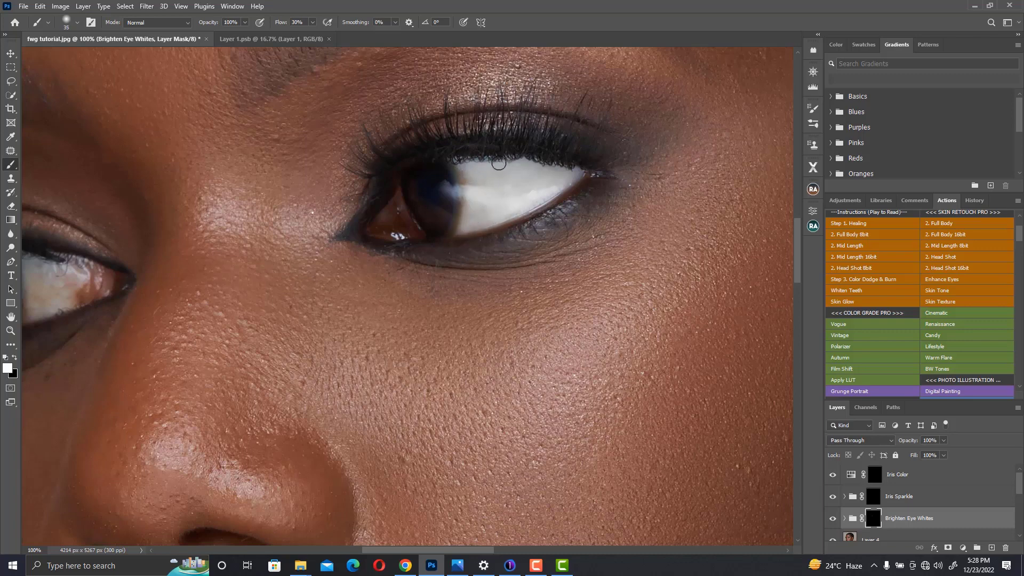
pyautogui.press('[')
pyautogui.press('[')
# Brighten the white of the far eye on the Brighten Eye Whites mask with a small soft brush
pyautogui.moveTo(364, 197); pyautogui.dragTo(651, 158)
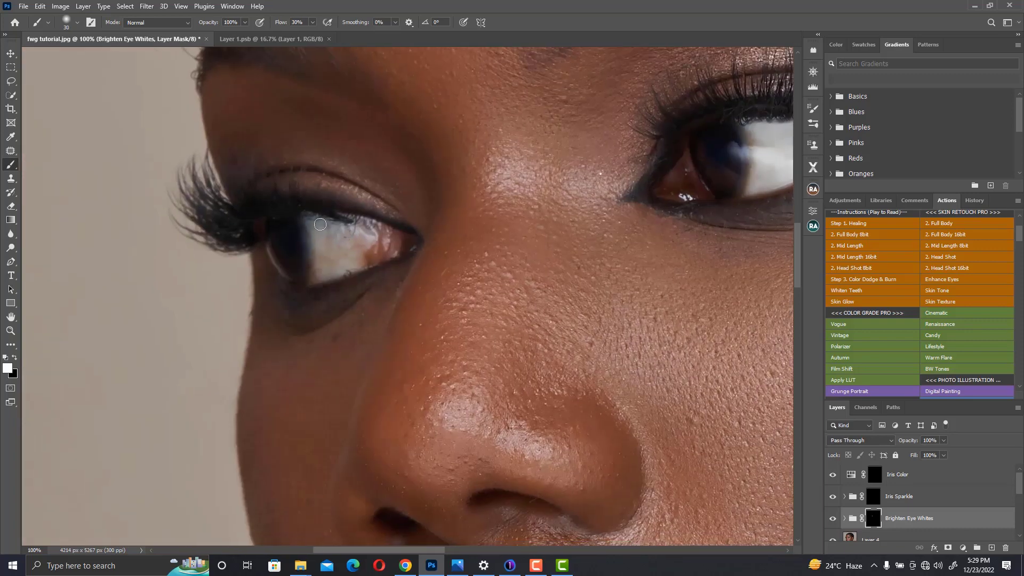
pyautogui.press(']')
pyautogui.press(']')
pyautogui.moveTo(336, 235)
pyautogui.mouseDown()
pyautogui.moveTo(368, 233)
pyautogui.moveTo(334, 259)
pyautogui.moveTo(330, 237)
pyautogui.moveTo(329, 267)
pyautogui.moveTo(315, 274)
pyautogui.moveTo(326, 253)
pyautogui.moveTo(311, 221)
pyautogui.moveTo(365, 227)
pyautogui.moveTo(357, 248)
pyautogui.mouseUp()
pyautogui.press('[')
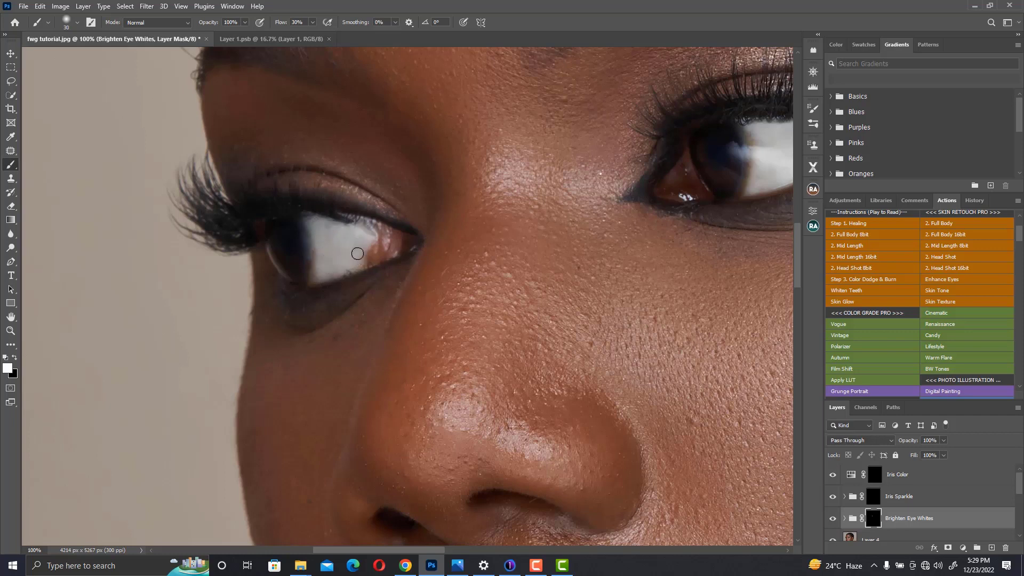
# Paint white over the near eye's iris on the Iris Sparkle mask with an enlarged soft brush
pyautogui.scroll(-4, 362, 256)
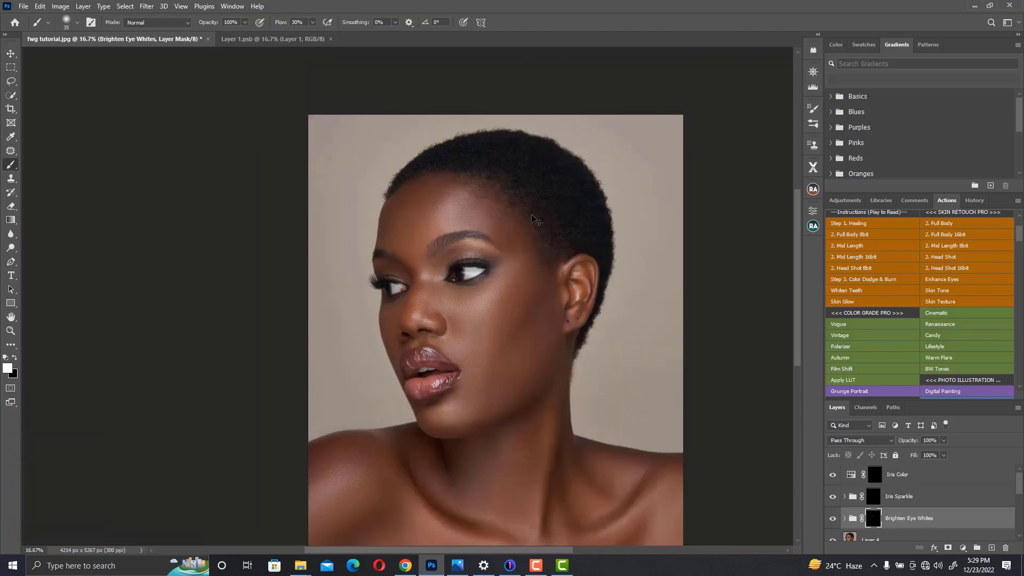
pyautogui.scroll(3, 511, 227)
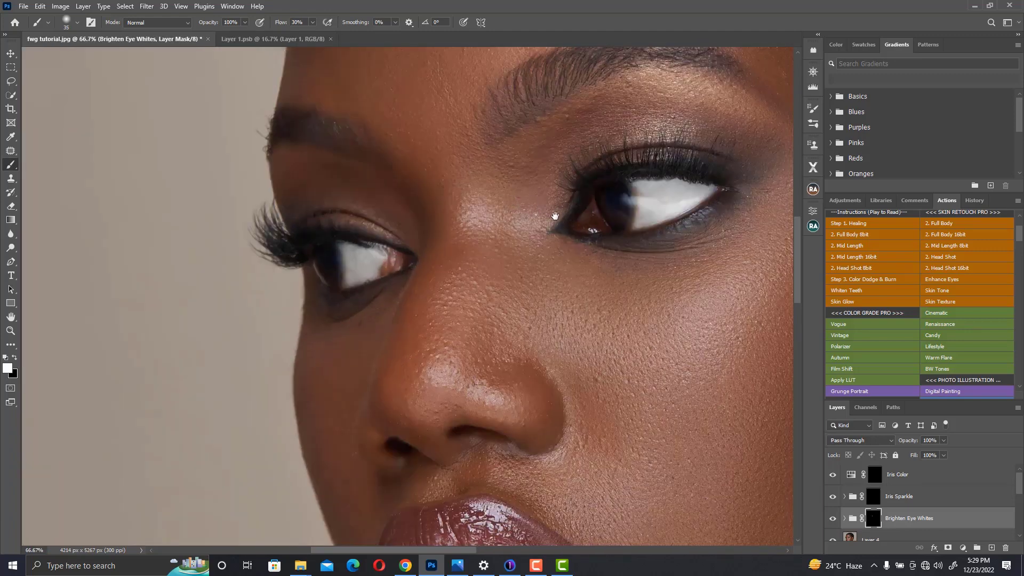
pyautogui.moveTo(554, 215); pyautogui.dragTo(436, 189)
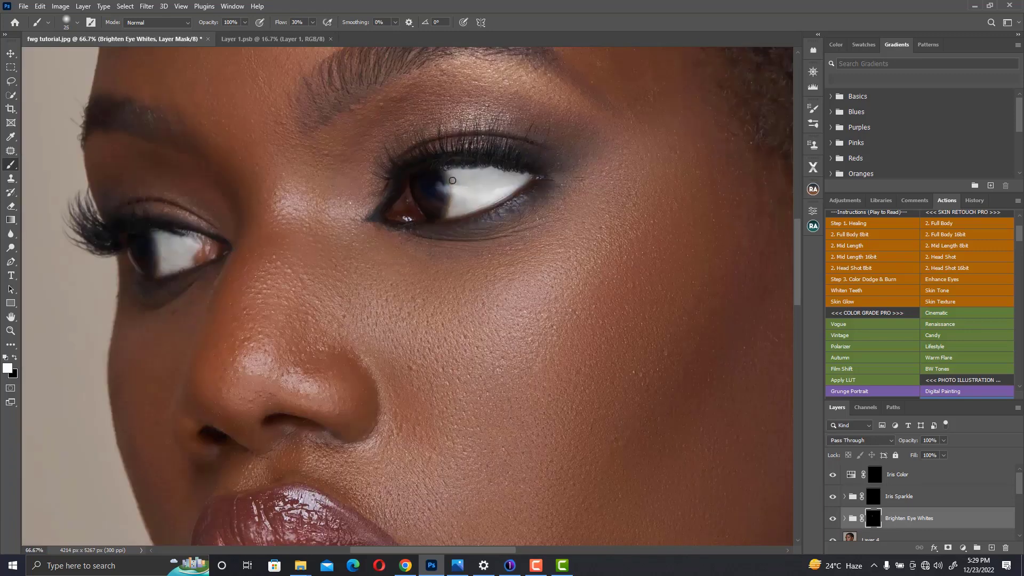
pyautogui.press(']')
pyautogui.click(874, 496)
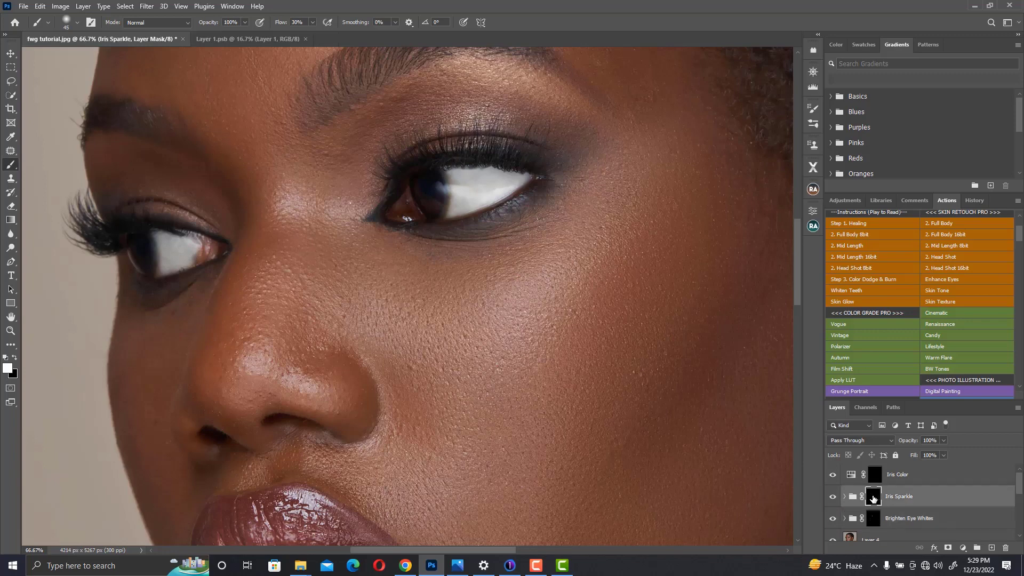
pyautogui.press(']')
pyautogui.press(']')
pyautogui.press(']')
pyautogui.press(']')
pyautogui.press(']')
pyautogui.press(']')
pyautogui.press(']')
pyautogui.press(']')
pyautogui.moveTo(427, 201)
pyautogui.mouseDown()
pyautogui.moveTo(422, 182)
pyautogui.moveTo(416, 195)
pyautogui.mouseUp()
# Raise the brush flow to 77% and strengthen the sparkle over both irises on the Iris Sparkle mask
pyautogui.click(312, 23)
pyautogui.moveTo(325, 34); pyautogui.dragTo(337, 34)
pyautogui.press('[')
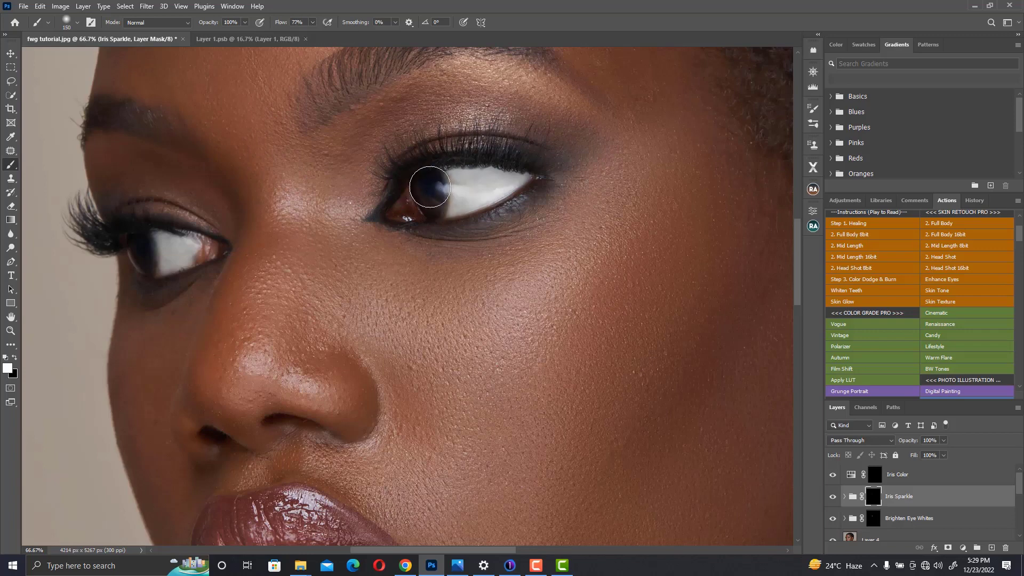
pyautogui.moveTo(134, 249); pyautogui.dragTo(137, 238)
pyautogui.press('[')
pyautogui.press(']')
pyautogui.press(']')
pyautogui.moveTo(427, 198); pyautogui.dragTo(434, 188)
# Lower the Brighten Eye Whites group's opacity to 88% and check the eyes at reduced magnification
pyautogui.hotkey('ctrl', '-')
pyautogui.hotkey('ctrl', '-')
pyautogui.hotkey('ctrl', '-')
pyautogui.hotkey('ctrl', '-')
pyautogui.hotkey('ctrl', '-')
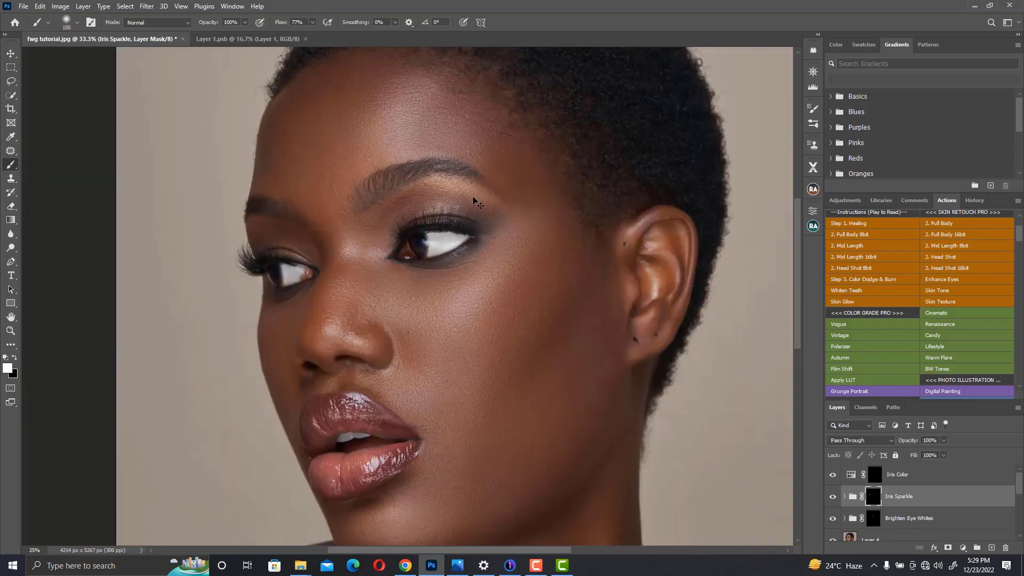
pyautogui.hotkey('ctrl', '+')
pyautogui.hotkey('ctrl', '+')
pyautogui.hotkey('ctrl', '+')
pyautogui.click(948, 524)
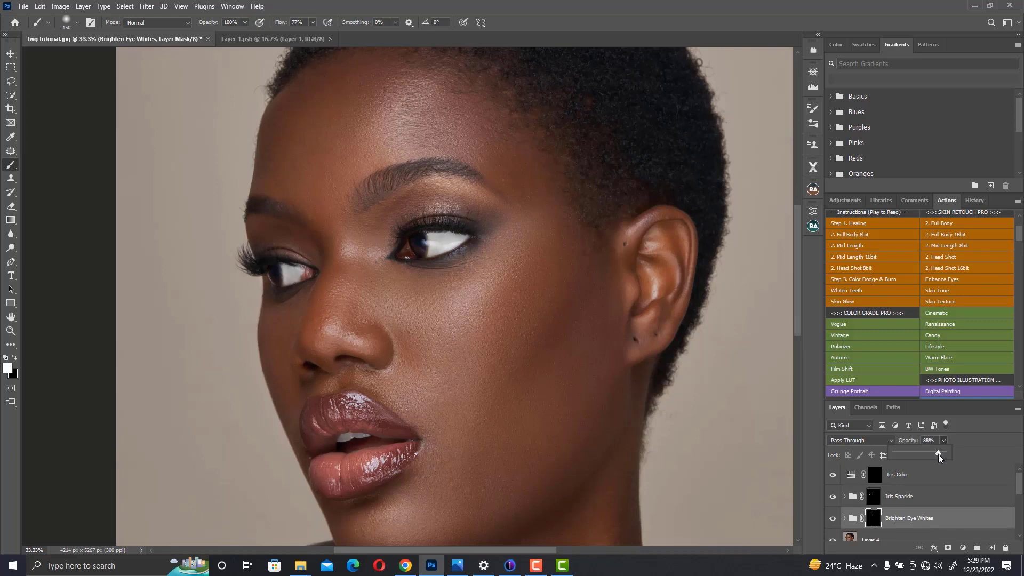
pyautogui.hotkey('ctrl', '-')
pyautogui.hotkey('ctrl', '-')
pyautogui.hotkey('ctrl', '-')
pyautogui.hotkey('ctrl', '-')
# Remove brightening along the near eye's upper lash line by painting black on the Brighten Eye Whites mask with a 50-pixel brush
pyautogui.hotkey('ctrl', '+')
pyautogui.hotkey('ctrl', '+')
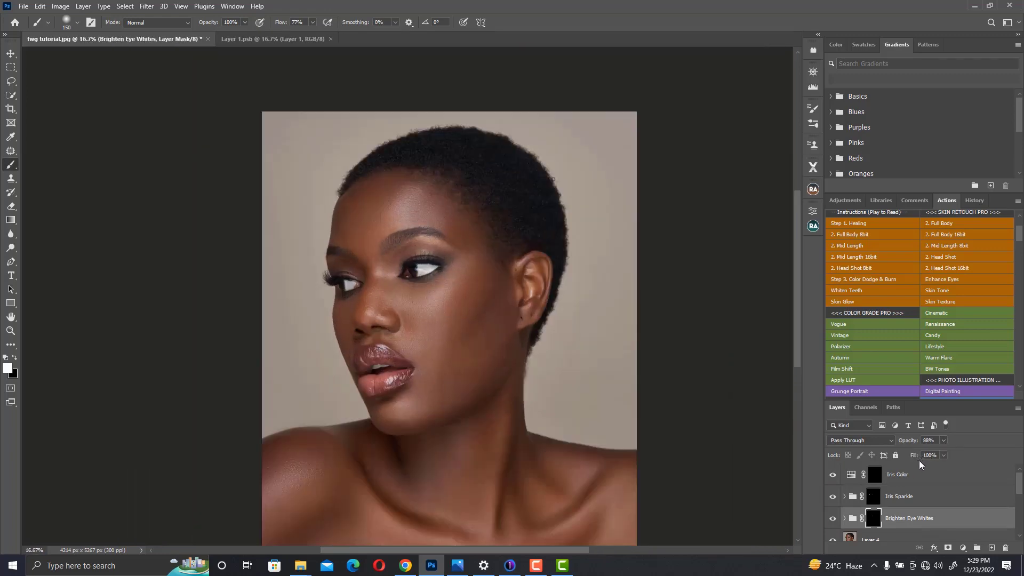
pyautogui.hotkey('ctrl', '+')
pyautogui.hotkey('ctrl', '+')
pyautogui.hotkey('ctrl', '+')
pyautogui.hotkey('ctrl', '+')
pyautogui.hotkey('ctrl', '+')
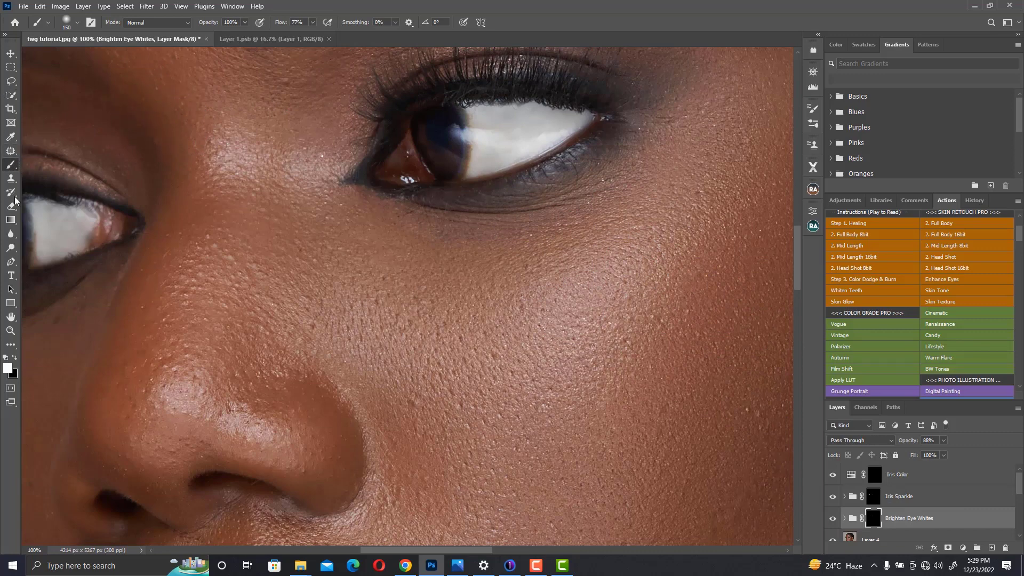
pyautogui.click(15, 357)
pyautogui.press('[')
pyautogui.press('[')
pyautogui.press('[')
pyautogui.press('[')
pyautogui.press('[')
pyautogui.press('[')
pyautogui.press('[')
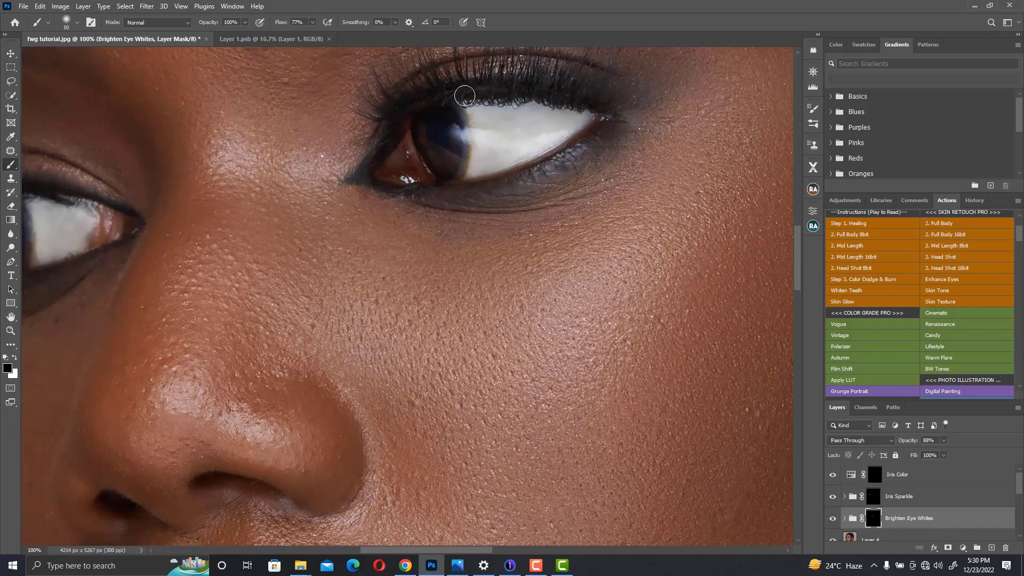
pyautogui.moveTo(464, 96); pyautogui.dragTo(578, 95)
pyautogui.hotkey('ctrl', '0')
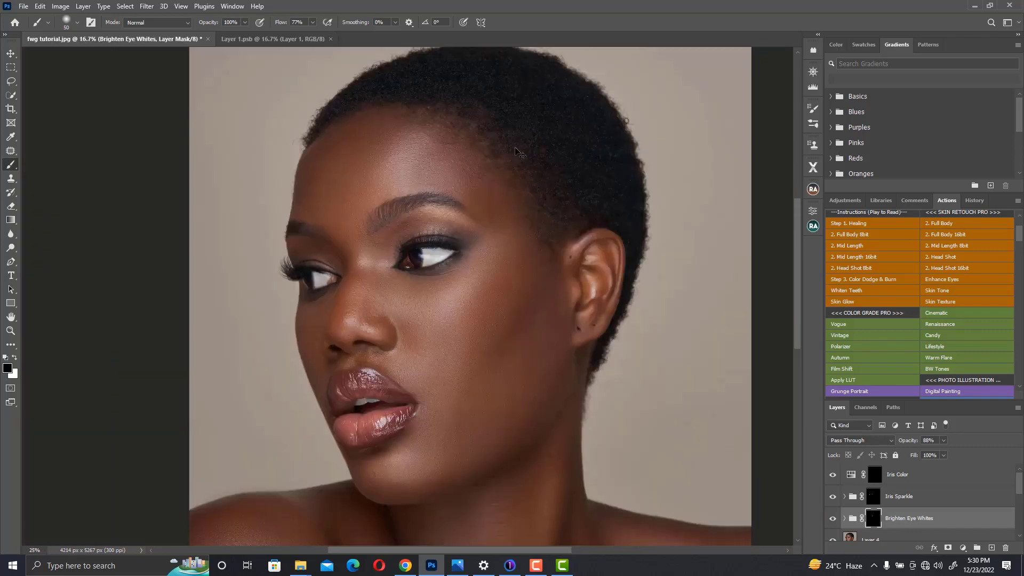
# Restore brightening beneath the near eye's upper lashes by painting white on the Brighten Eye Whites mask with a brush of about 7 pixels
pyautogui.hotkey('ctrl', '+')
pyautogui.hotkey('ctrl', '+')
pyautogui.hotkey('ctrl', '+')
pyautogui.hotkey('ctrl', '+')
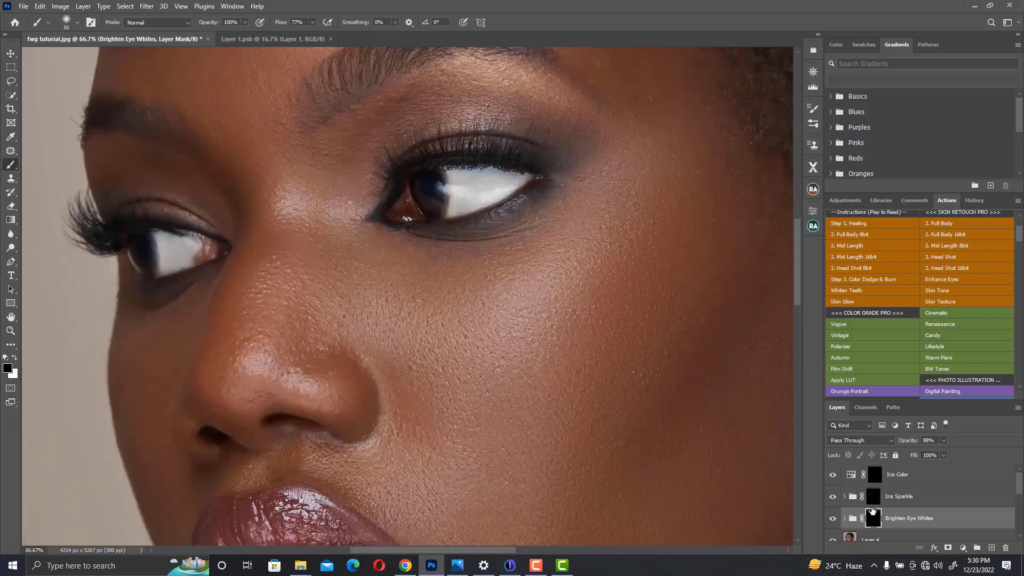
pyautogui.press('x')
pyautogui.hotkey('ctrl', '+')
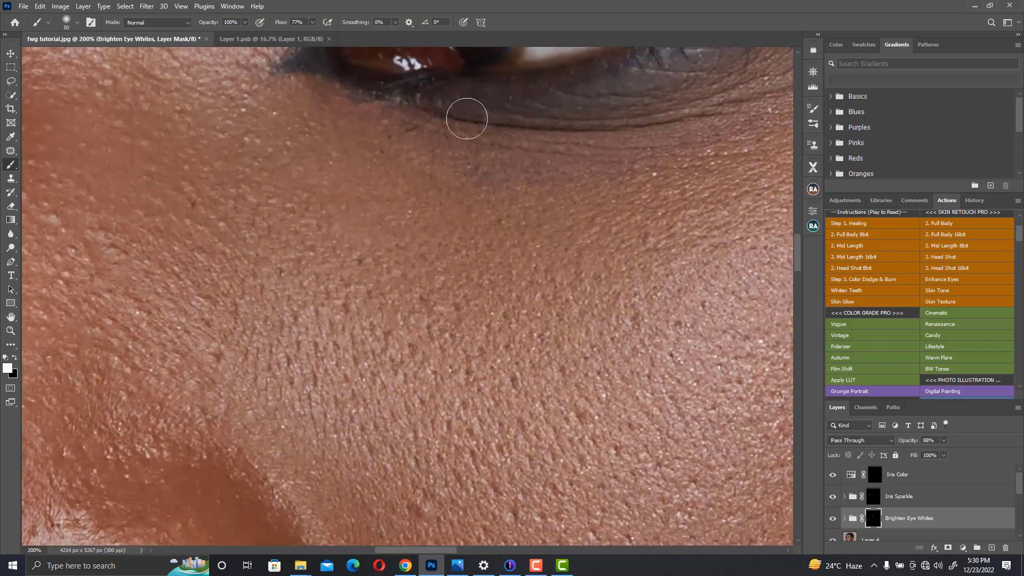
pyautogui.moveTo(462, 135)
pyautogui.mouseDown()
pyautogui.moveTo(441, 277)
pyautogui.moveTo(404, 367)
pyautogui.mouseUp()
pyautogui.press('[')
pyautogui.press('[')
pyautogui.press('[')
pyautogui.press('[')
pyautogui.press('[')
pyautogui.press('[')
pyautogui.press('[')
pyautogui.press('[')
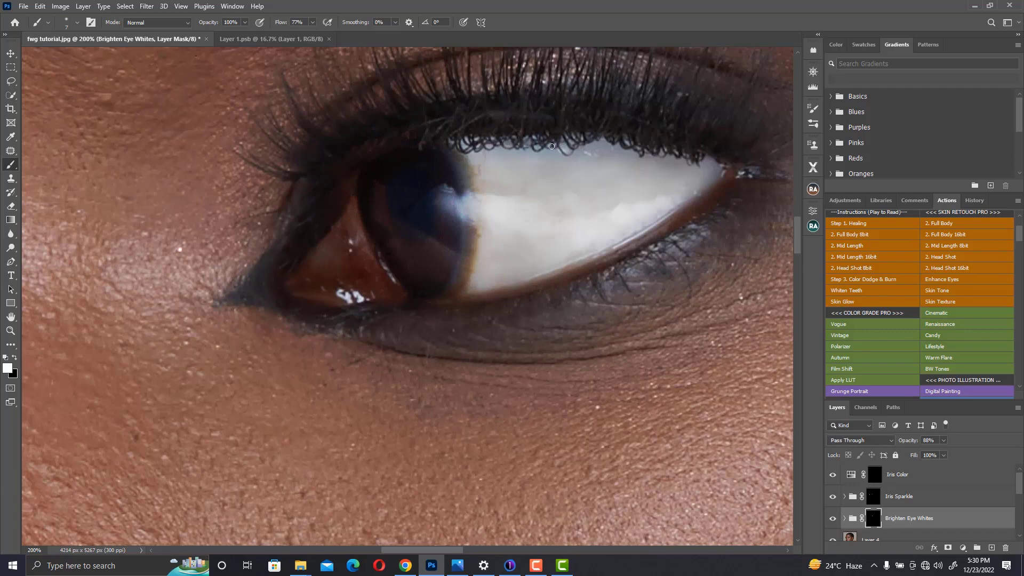
pyautogui.hotkey('ctrl', '-')
pyautogui.hotkey('ctrl', '-')
pyautogui.hotkey('ctrl', '-')
pyautogui.hotkey('ctrl', '-')
pyautogui.hotkey('ctrl', '-')
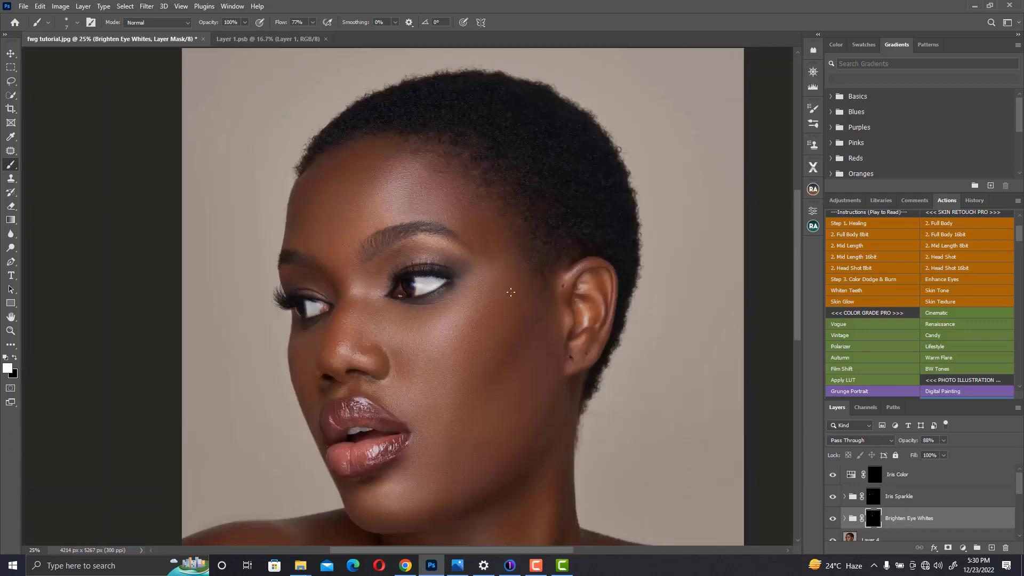
# Open the Beauty Retouch tools, group the Iris Color, Iris Sparkle and Brighten Eye Whites layers, and hide that group
pyautogui.click(812, 226)
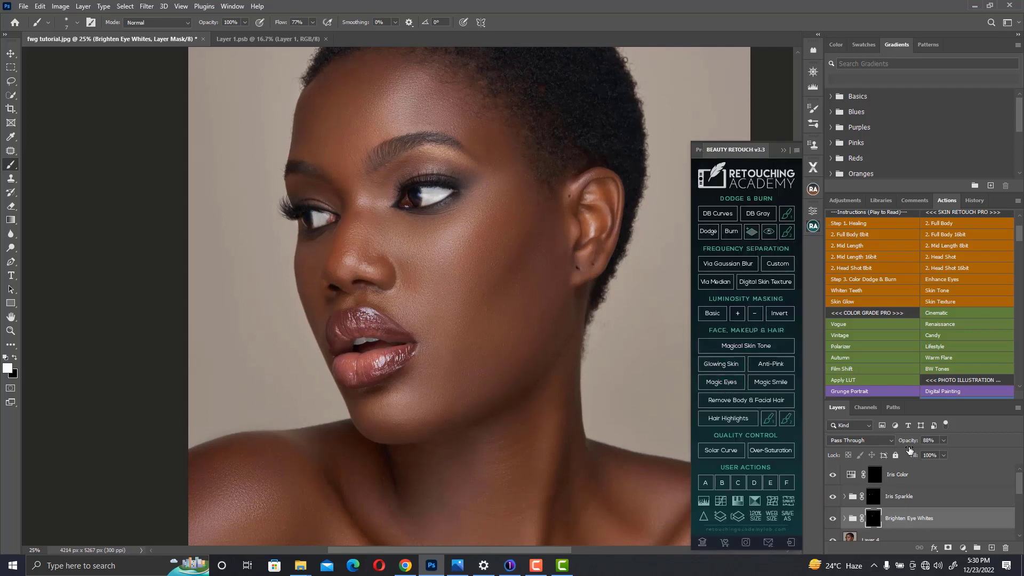
pyautogui.keyDown('shift'); pyautogui.click(934, 480); pyautogui.keyUp('shift')
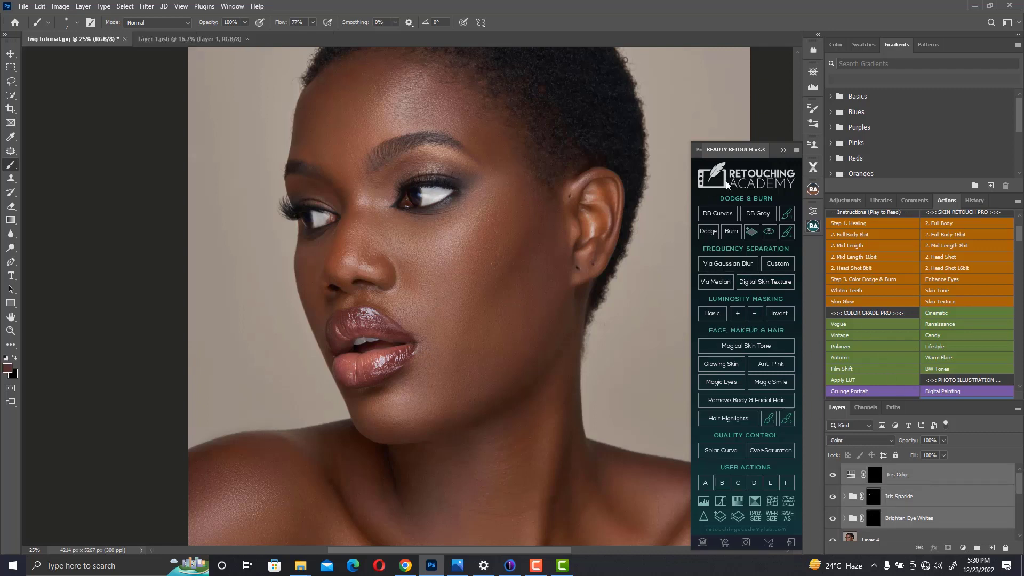
pyautogui.hotkey('ctrl', 'g')
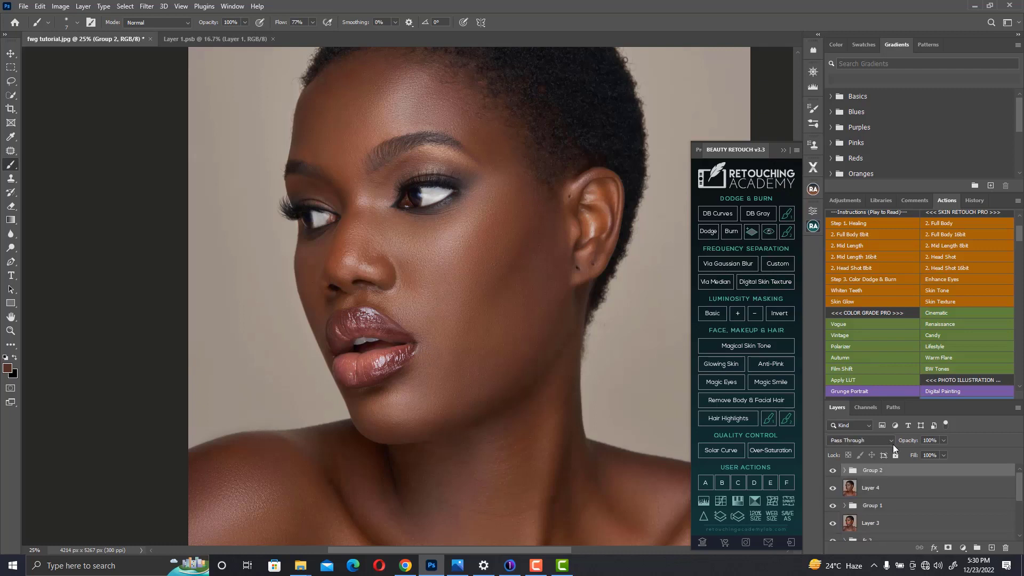
pyautogui.click(832, 470)
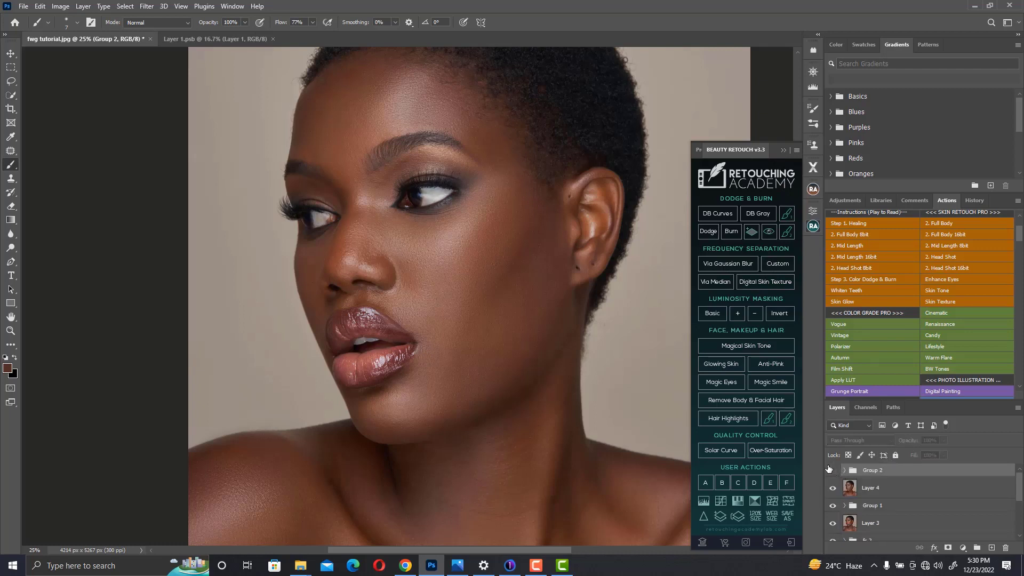
# Run the Magic Eyes retouch and expand its Enlighten layer group
pyautogui.click(726, 365)
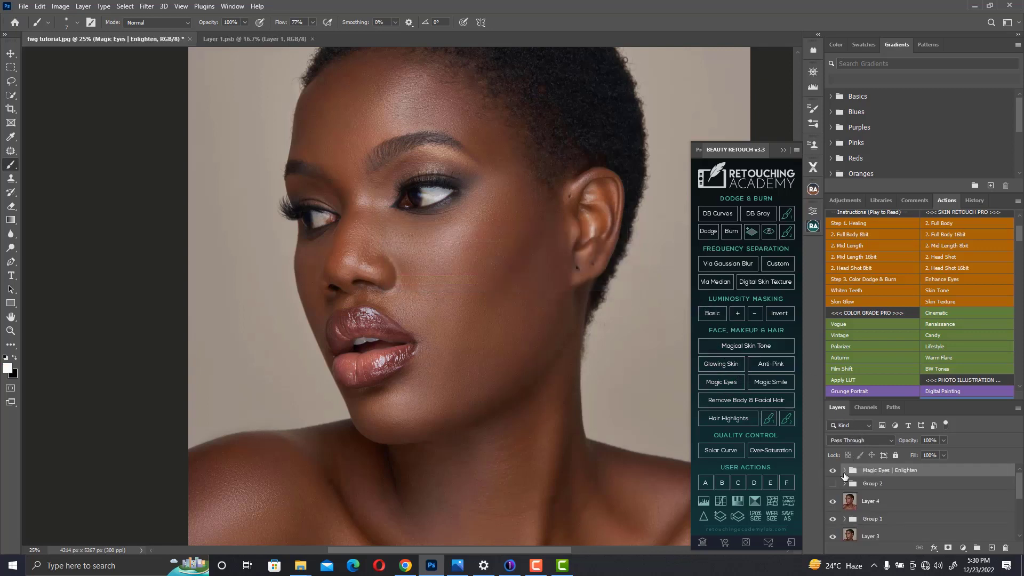
pyautogui.click(844, 472)
pyautogui.scroll(-3, 1019, 484)
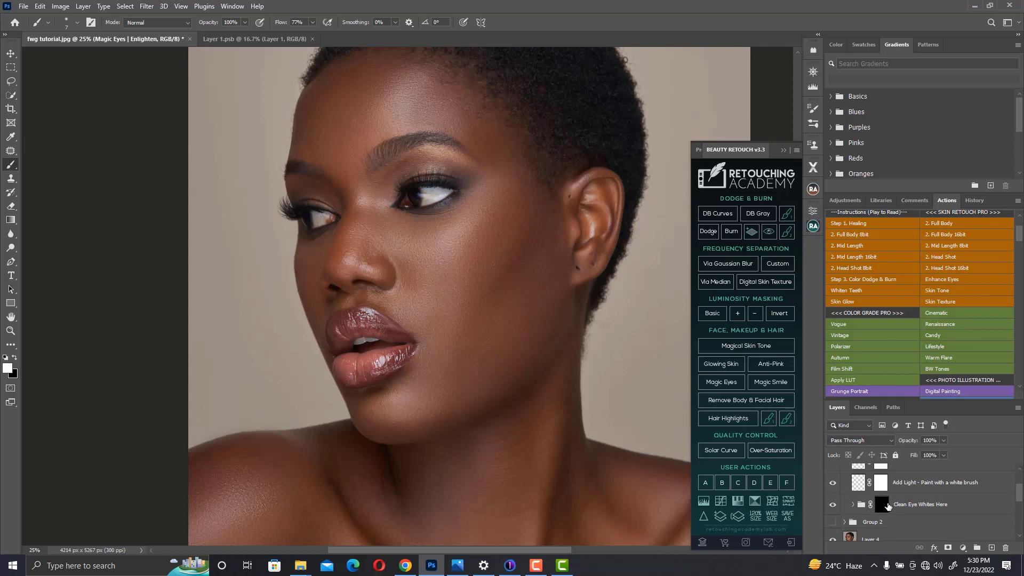
# Whiten the near eye's white on the Clean Eye Whites Here mask with a soft white brush at 100% flow
pyautogui.click(880, 505)
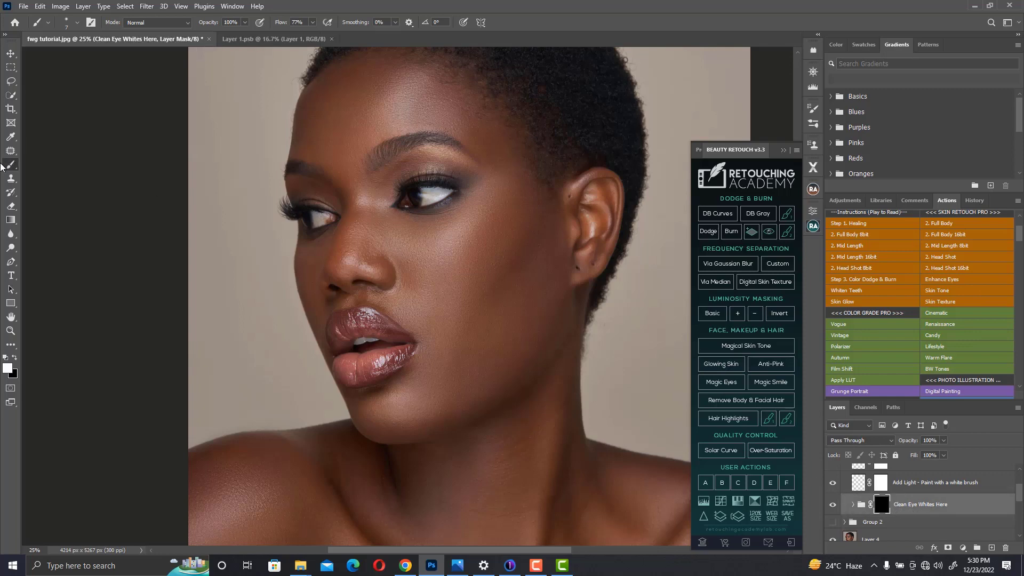
pyautogui.click(312, 22)
pyautogui.moveTo(313, 34); pyautogui.dragTo(327, 35)
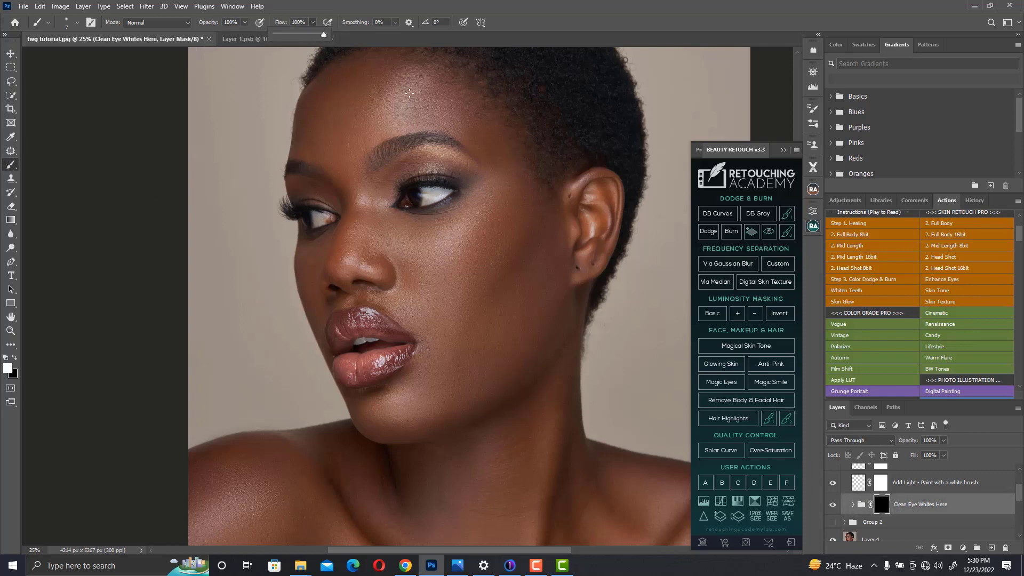
pyautogui.hotkey('ctrl', '+')
pyautogui.hotkey('ctrl', '+')
pyautogui.scroll(3, 450, 141)
pyautogui.hotkey('ctrl', '+')
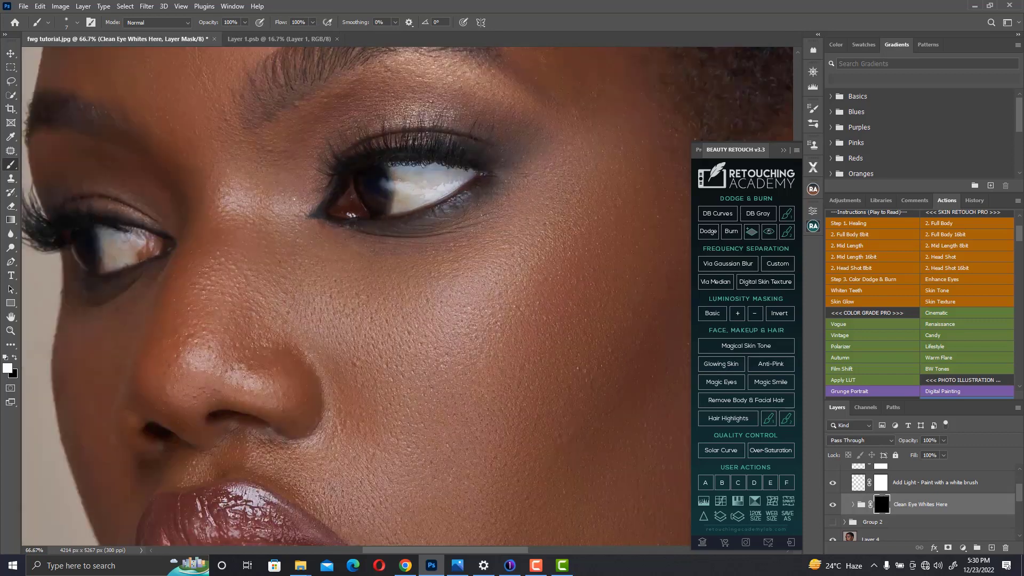
pyautogui.press(']')
pyautogui.press(']')
pyautogui.press(']')
pyautogui.press(']')
pyautogui.press(']')
pyautogui.press(']')
pyautogui.press(']')
pyautogui.press(']')
pyautogui.press(']')
pyautogui.press(']')
pyautogui.press(']')
pyautogui.press(']')
pyautogui.moveTo(403, 178)
pyautogui.mouseDown()
pyautogui.moveTo(463, 176)
pyautogui.moveTo(403, 193)
pyautogui.moveTo(412, 203)
pyautogui.moveTo(396, 207)
pyautogui.moveTo(404, 174)
pyautogui.mouseUp()
pyautogui.press('[')
pyautogui.press('[')
pyautogui.press('[')
pyautogui.press('[')
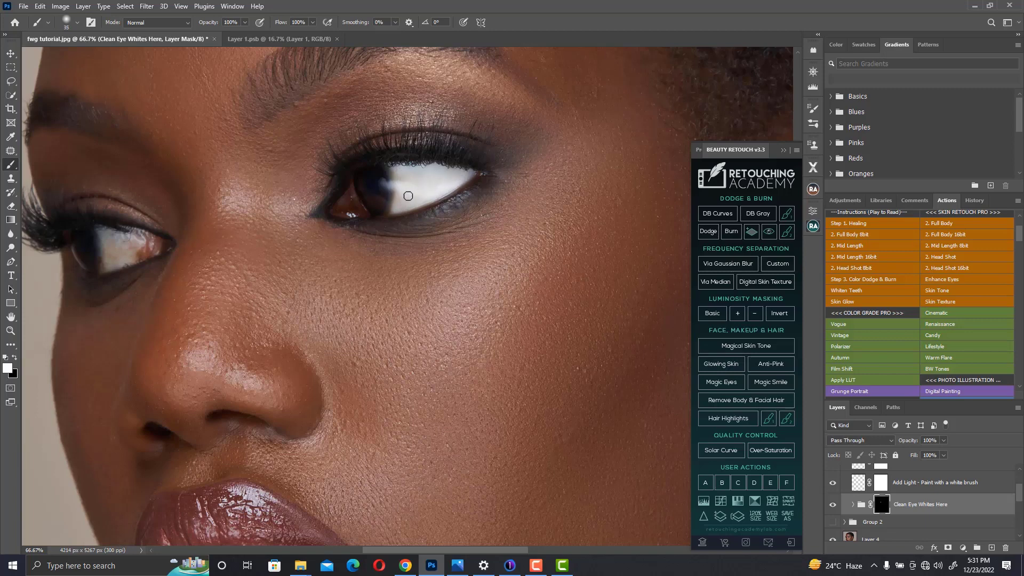
# Whiten the far eye's white on the Clean Eye Whites Here mask with a small soft brush
pyautogui.press(']')
pyautogui.moveTo(116, 245)
pyautogui.mouseDown()
pyautogui.moveTo(108, 242)
pyautogui.moveTo(126, 238)
pyautogui.moveTo(128, 254)
pyautogui.moveTo(119, 248)
pyautogui.moveTo(112, 264)
pyautogui.mouseUp()
pyautogui.press('[')
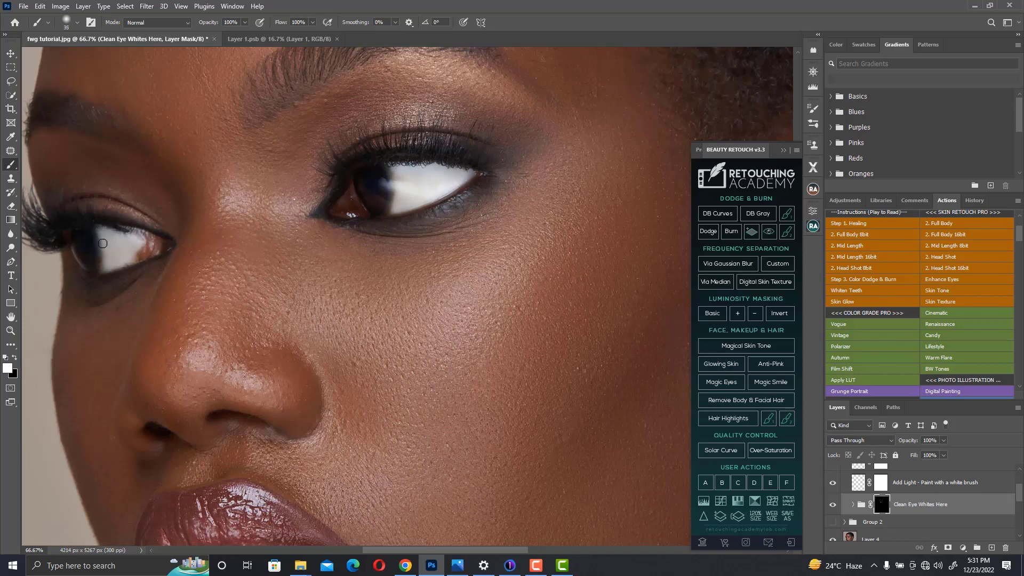
pyautogui.hotkey('ctrl', '-')
pyautogui.hotkey('ctrl', '-')
pyautogui.hotkey('ctrl', '-')
pyautogui.hotkey('ctrl', '-')
pyautogui.hotkey('ctrl', '-')
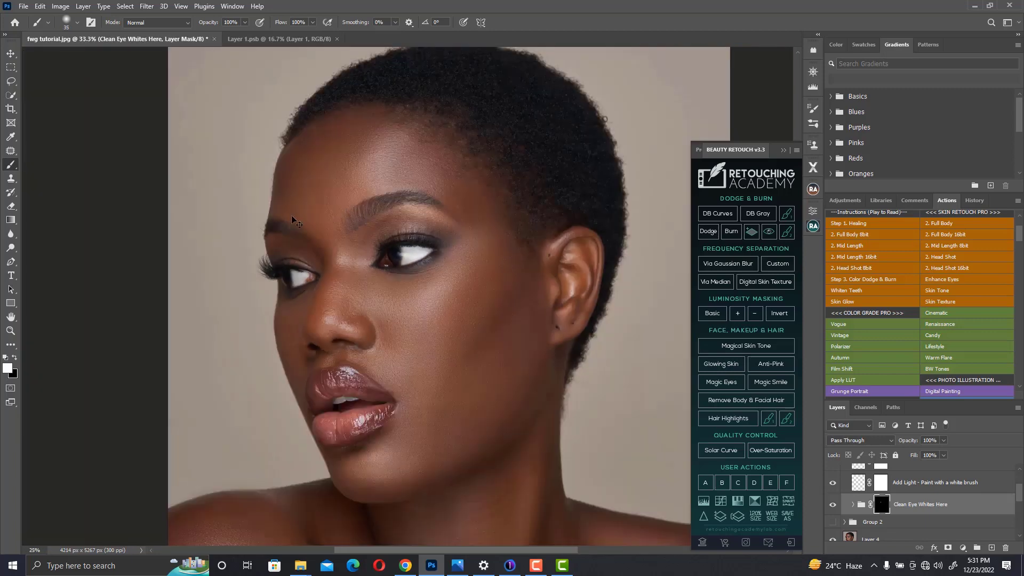
# Brighten both irises on the Add Light layer with a large soft white brush at 14% flow
pyautogui.hotkey('ctrl', '+')
pyautogui.hotkey('ctrl', '+')
pyautogui.hotkey('ctrl', '+')
pyautogui.hotkey('ctrl', '+')
pyautogui.hotkey('ctrl', '+')
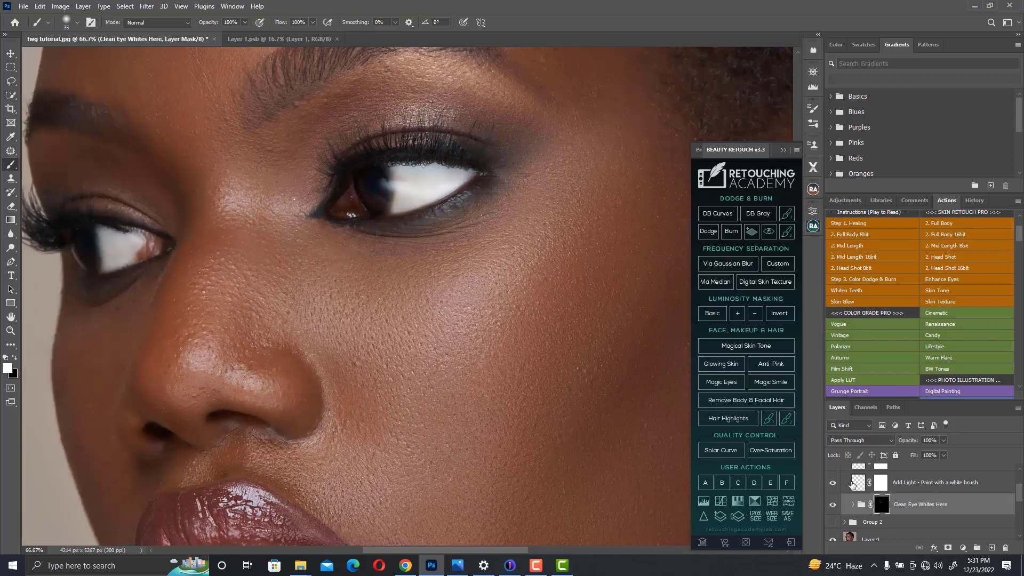
pyautogui.click(853, 482)
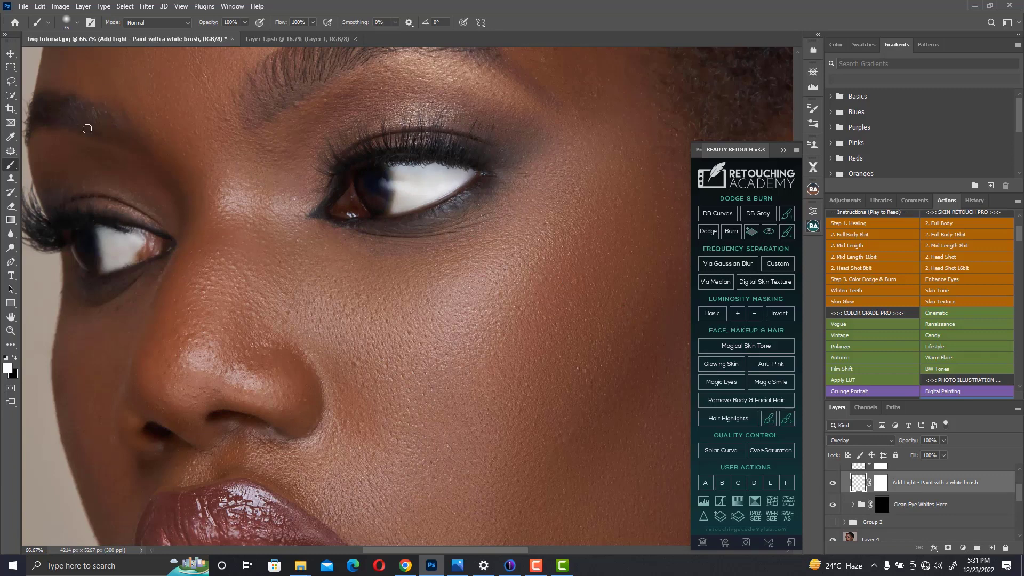
pyautogui.click(313, 22)
pyautogui.press(']')
pyautogui.press(']')
pyautogui.press(']')
pyautogui.press(']')
pyautogui.press(']')
pyautogui.press(']')
pyautogui.press(']')
pyautogui.press(']')
pyautogui.press(']')
pyautogui.press(']')
pyautogui.press(']')
pyautogui.moveTo(372, 184); pyautogui.dragTo(377, 192)
pyautogui.moveTo(89, 243)
pyautogui.mouseDown()
pyautogui.moveTo(84, 253)
pyautogui.moveTo(84, 243)
pyautogui.mouseUp()
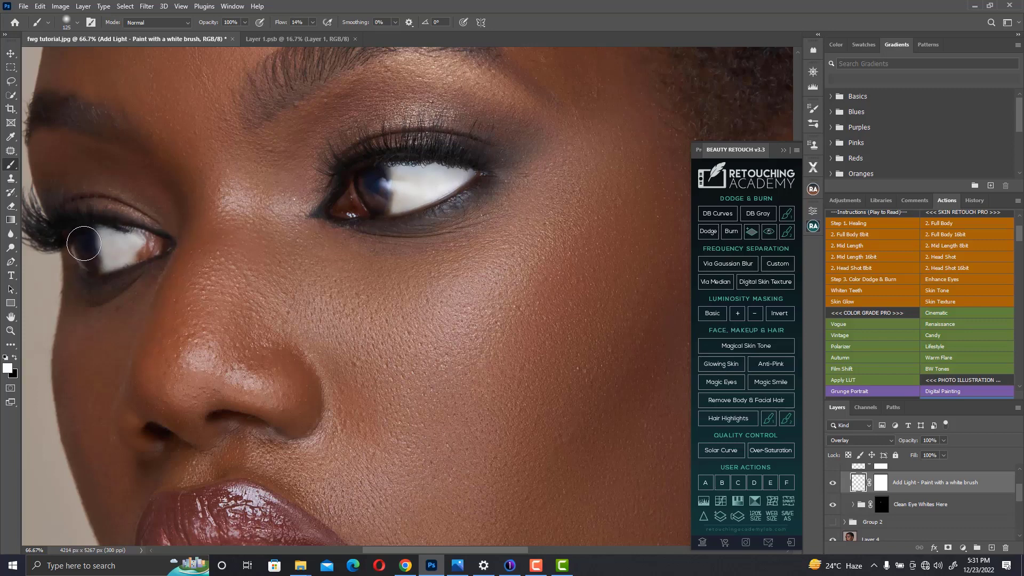
pyautogui.press('[')
pyautogui.press('[')
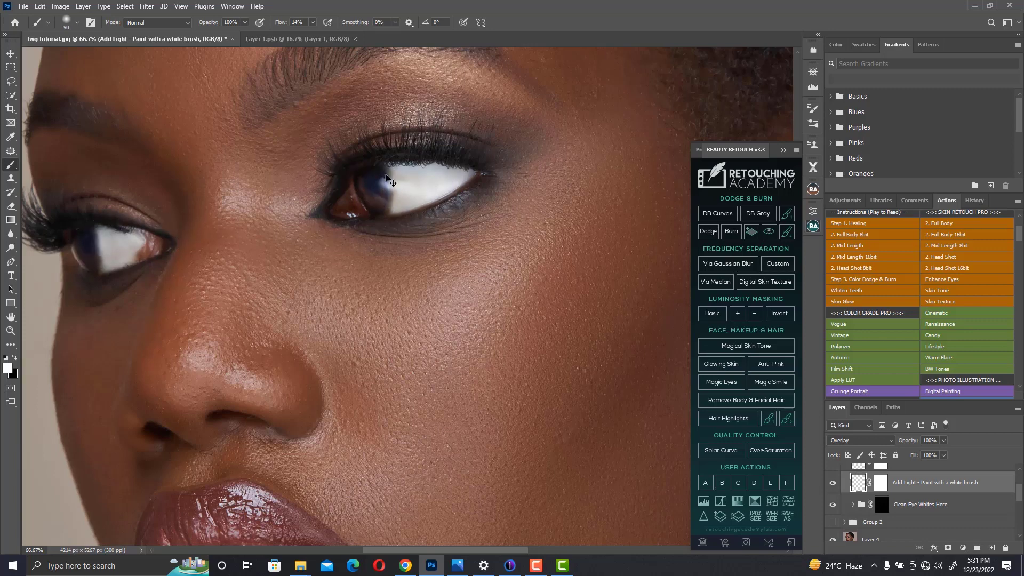
# Set the Clean Eye Whites Here group's opacity to 87%
pyautogui.hotkey('ctrl', '-')
pyautogui.hotkey('ctrl', '-')
pyautogui.hotkey('ctrl', '-')
pyautogui.hotkey('ctrl', '-')
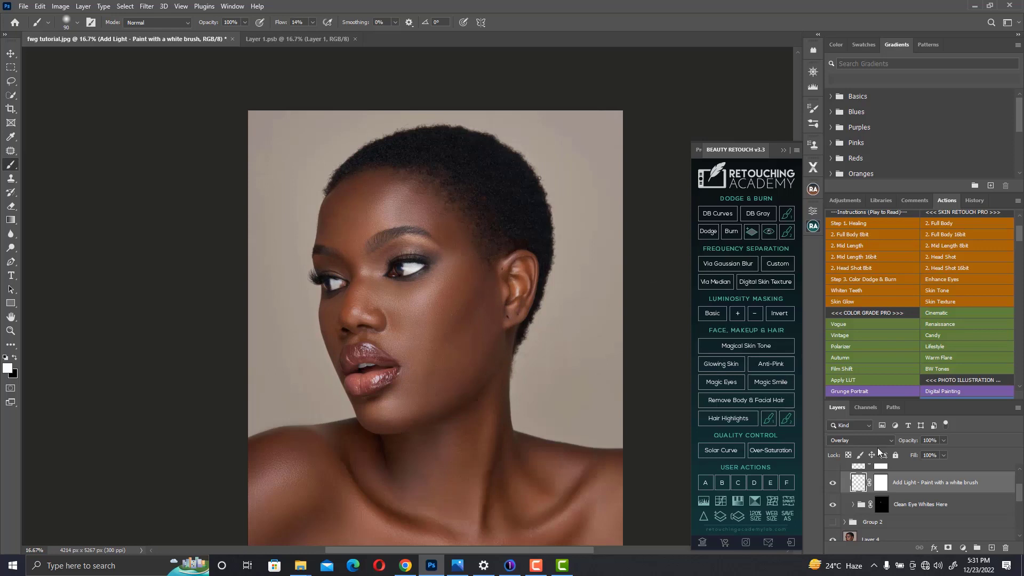
pyautogui.click(968, 505)
pyautogui.click(944, 441)
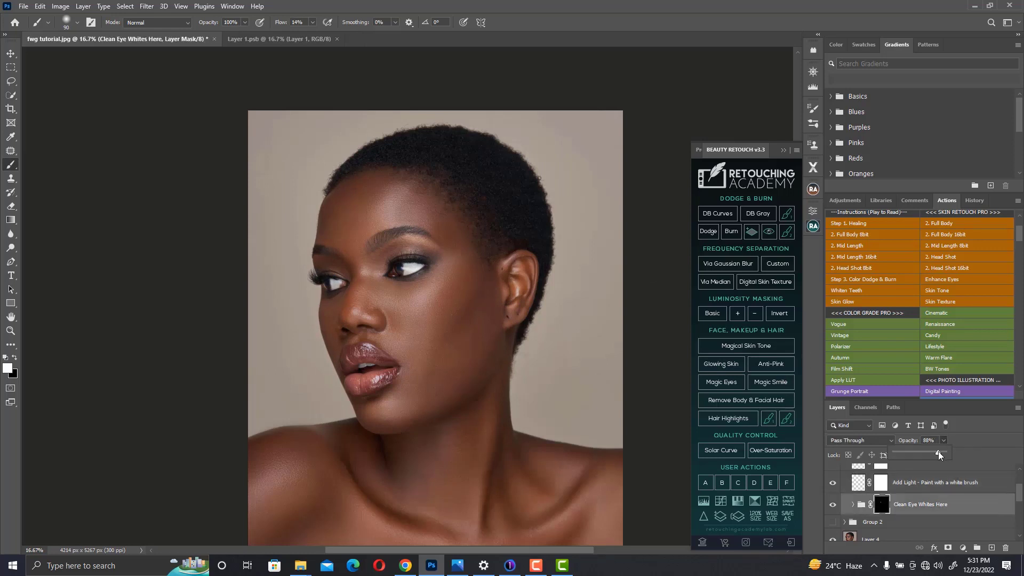
pyautogui.moveTo(939, 452); pyautogui.dragTo(939, 460)
pyautogui.hotkey('ctrl', '-')
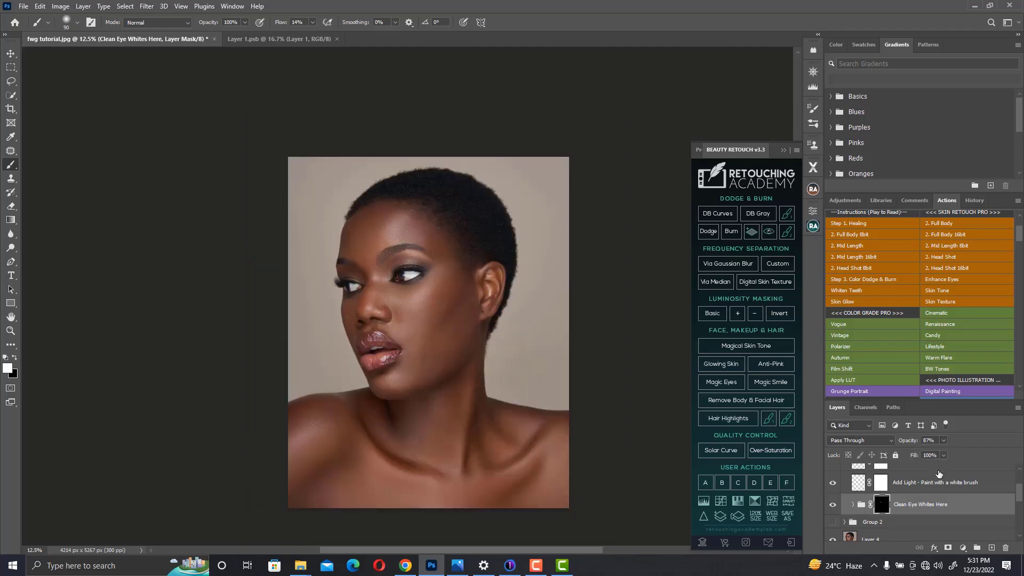
# Lower the Add Light layer's opacity to 51% and collapse the Magic Eyes | Enlighten group
pyautogui.click(925, 486)
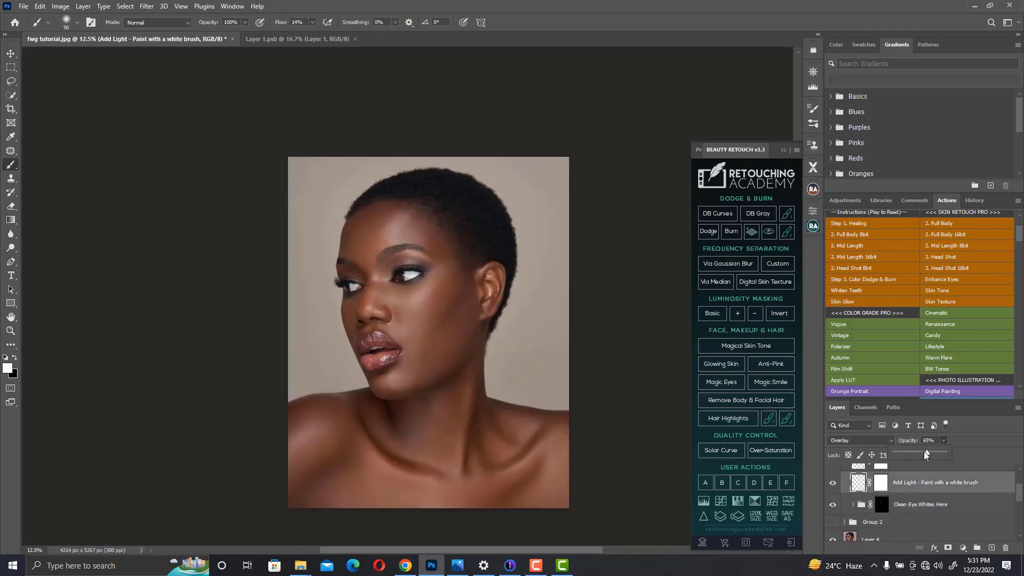
pyautogui.hotkey('ctrl', '-')
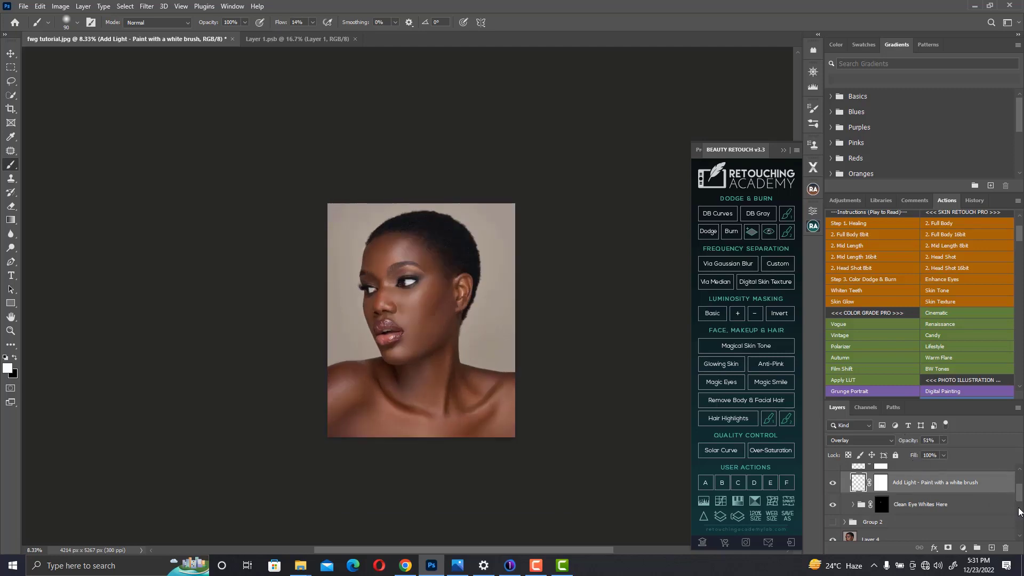
pyautogui.scroll(2, 1016, 509)
pyautogui.click(842, 473)
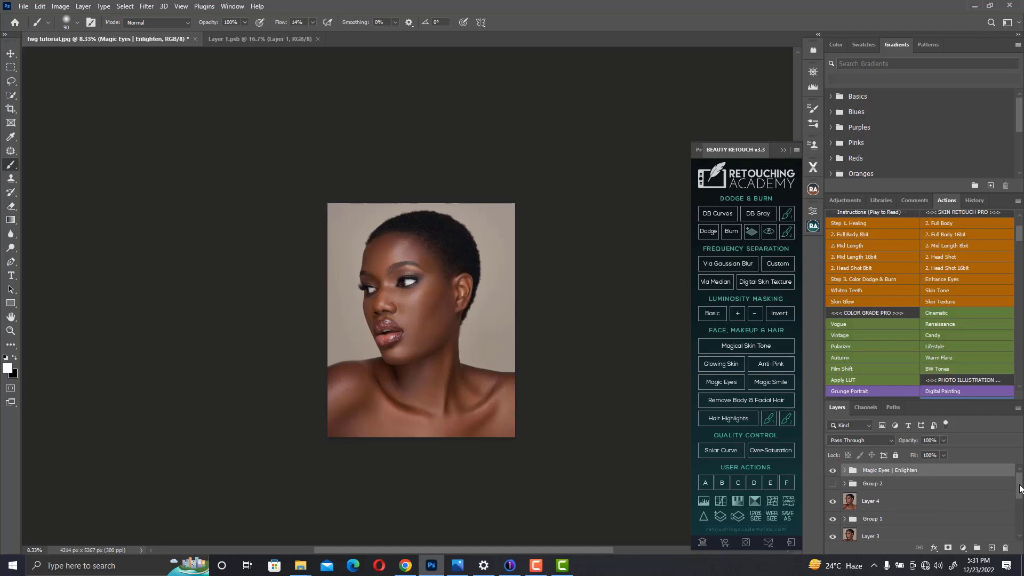
# Compare the original Background photo with the full retouch by toggling all other layers' visibility, checking the face up close
pyautogui.scroll(-5, 1019, 489)
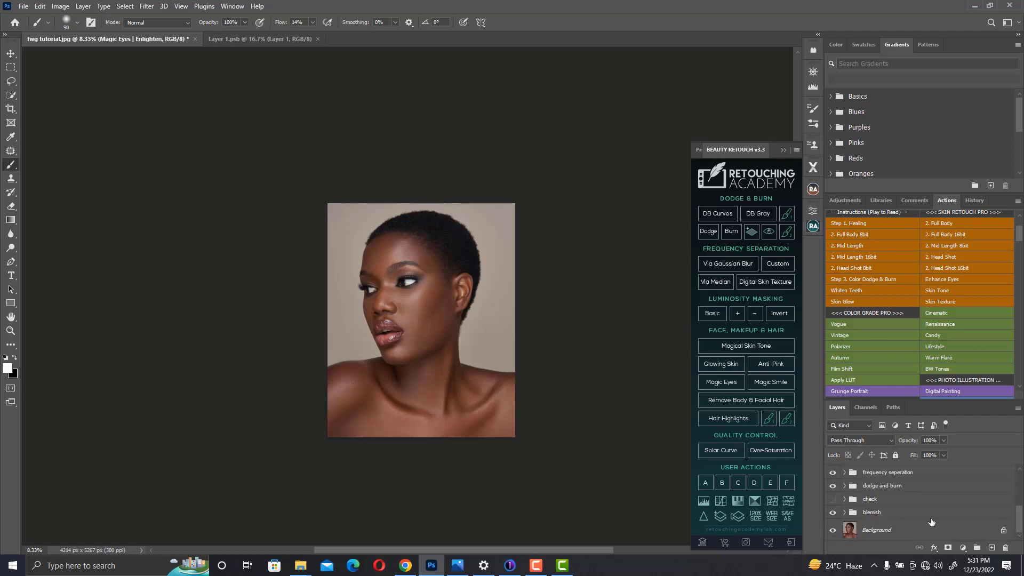
pyautogui.keyDown('alt'); pyautogui.click(833, 529); pyautogui.keyUp('alt')
pyautogui.keyDown('alt'); pyautogui.click(832, 529); pyautogui.keyUp('alt')
pyautogui.hotkey('ctrl', '+')
pyautogui.hotkey('ctrl', '+')
pyautogui.hotkey('ctrl', '+')
pyautogui.hotkey('ctrl', '+')
pyautogui.hotkey('ctrl', '-')
pyautogui.hotkey('ctrl', '-')
pyautogui.hotkey('ctrl', '-')
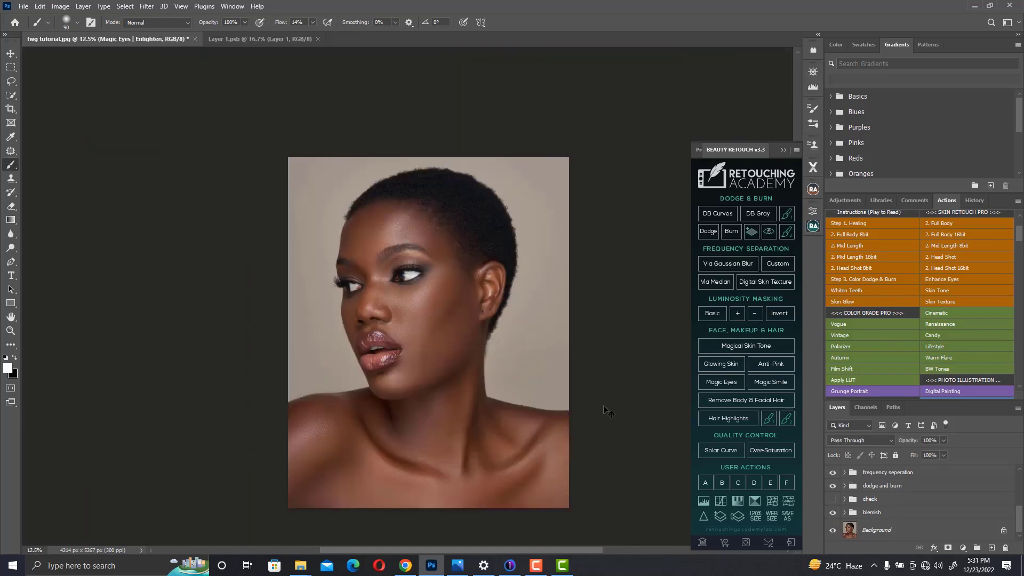
pyautogui.hotkey('ctrl', '-')
pyautogui.keyDown('alt'); pyautogui.click(832, 532); pyautogui.keyUp('alt')
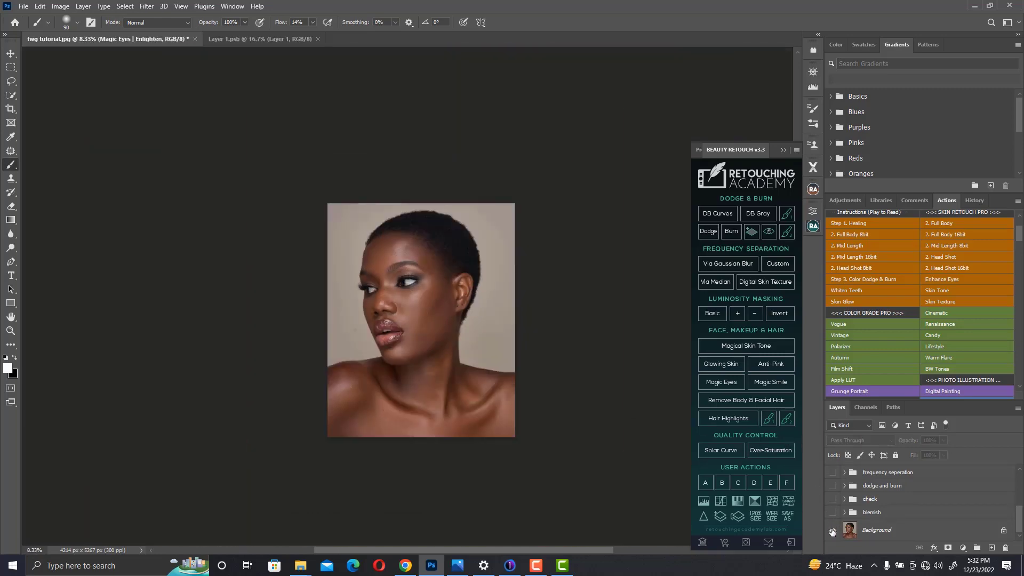
pyautogui.keyDown('alt'); pyautogui.click(832, 532); pyautogui.keyUp('alt')
pyautogui.keyDown('alt'); pyautogui.click(832, 532); pyautogui.keyUp('alt')
pyautogui.keyDown('alt'); pyautogui.click(831, 532); pyautogui.keyUp('alt')
# Stamp all visible layers into a new layer on top and add a Curves adjustment that raises the midtones
pyautogui.scroll(3, 1014, 511)
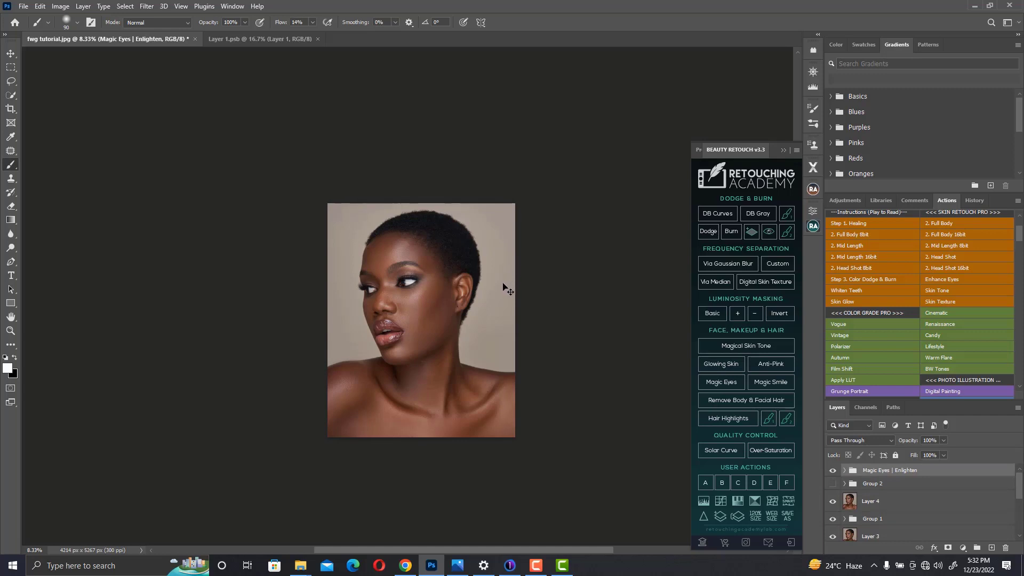
pyautogui.hotkey('ctrl', 'shift', 'alt', 'e')
pyautogui.moveTo(440, 315); pyautogui.dragTo(432, 265)
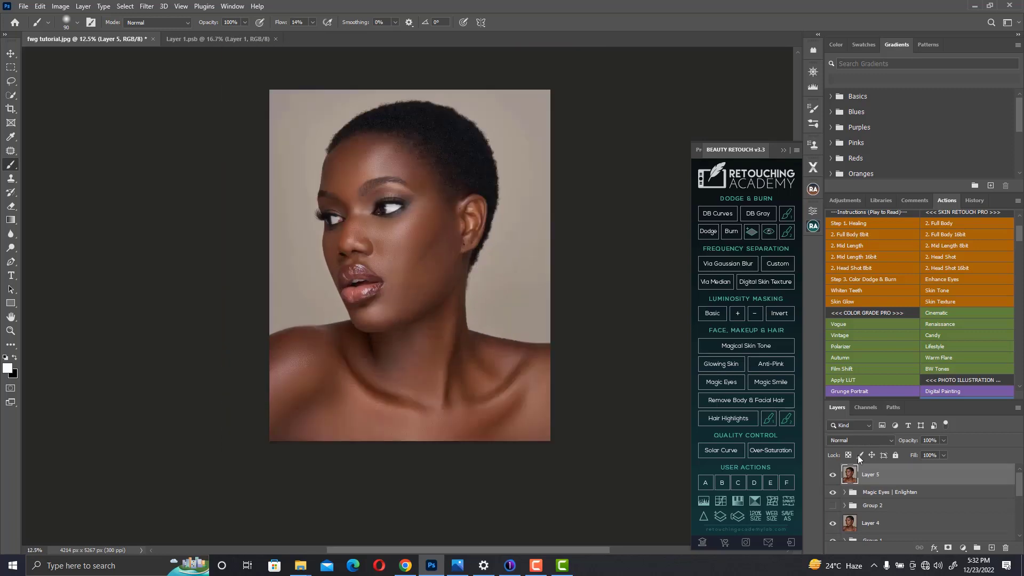
pyautogui.click(955, 542)
pyautogui.click(960, 413)
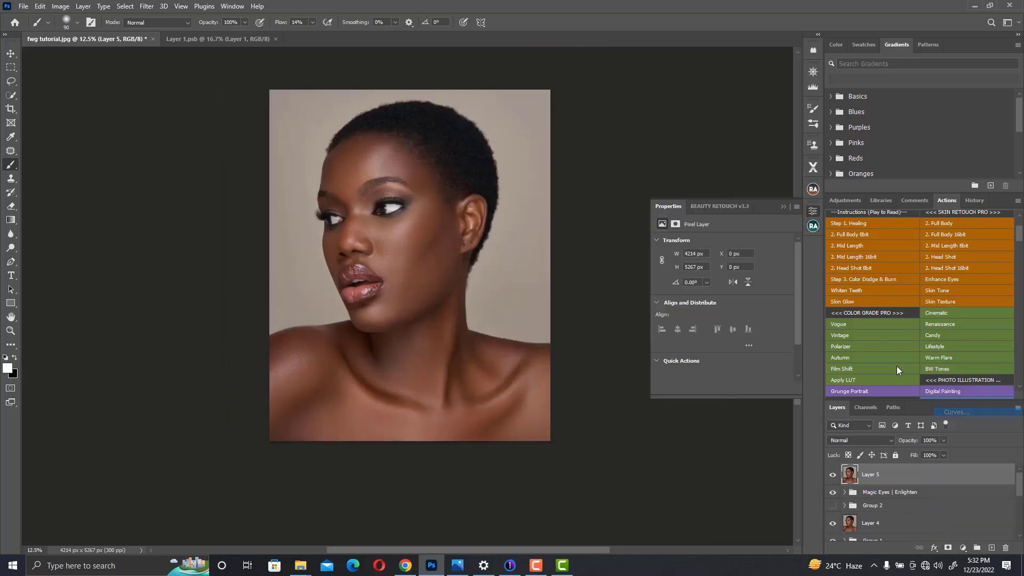
pyautogui.moveTo(734, 312); pyautogui.dragTo(728, 305)
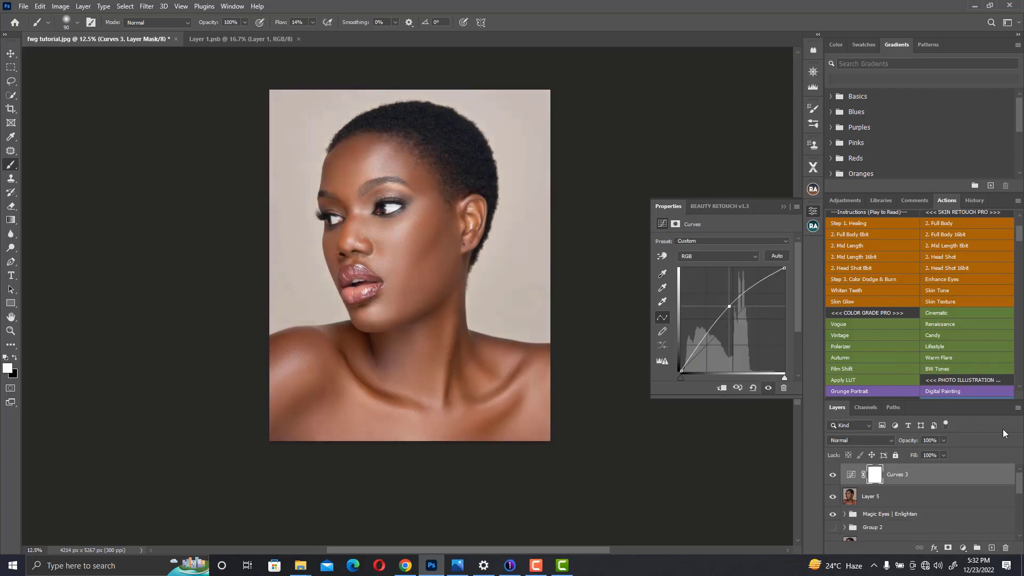
# Limit the new Curves layer to the highlights with Blend If, splitting the Underlying Layer's black slider to about 95 / 230
pyautogui.rightClick(927, 474)
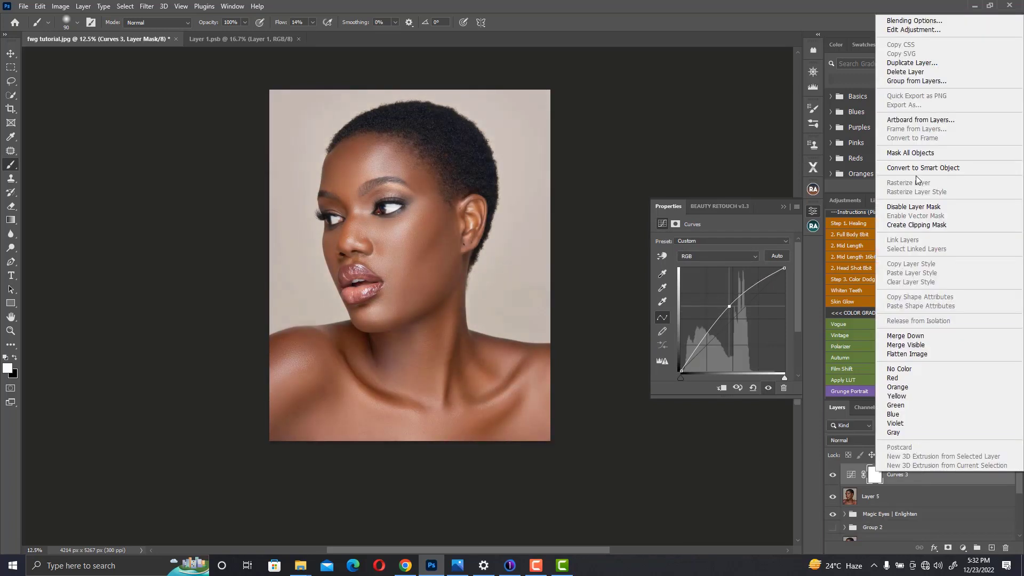
pyautogui.click(953, 21)
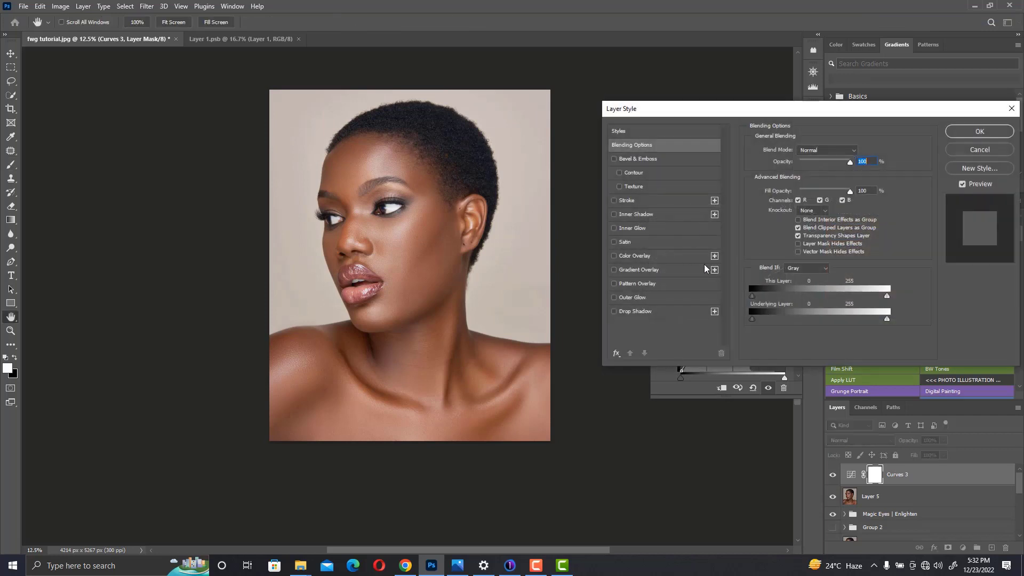
pyautogui.moveTo(756, 319); pyautogui.dragTo(859, 319)
pyautogui.press('alt')
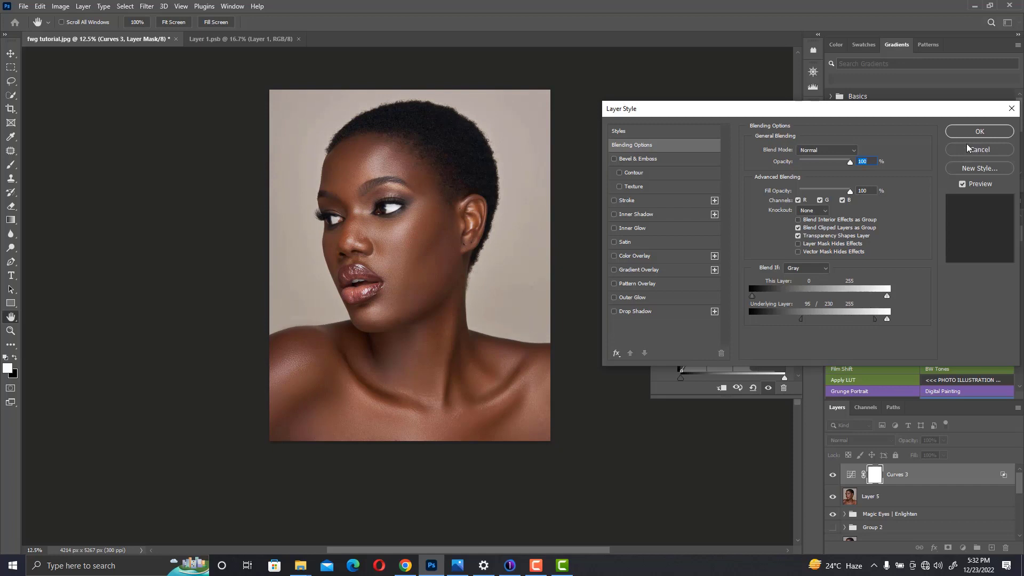
pyautogui.press('alt')
pyautogui.moveTo(875, 319); pyautogui.dragTo(879, 320)
pyautogui.click(985, 131)
pyautogui.hotkey('ctrl', '-')
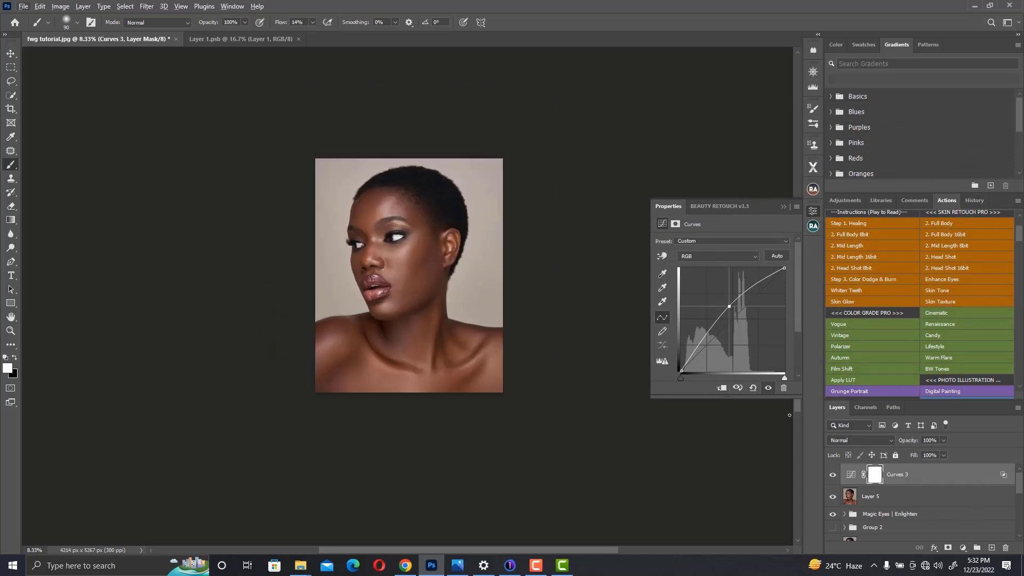
# Switch to the MUA Retouch panel and run its Lipstick action
pyautogui.click(782, 206)
pyautogui.click(812, 189)
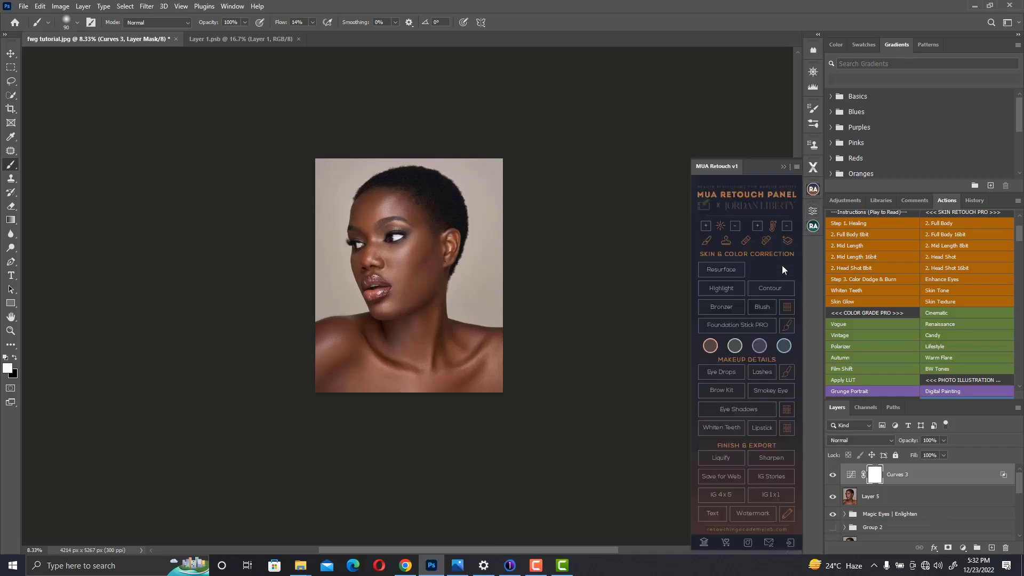
pyautogui.click(764, 428)
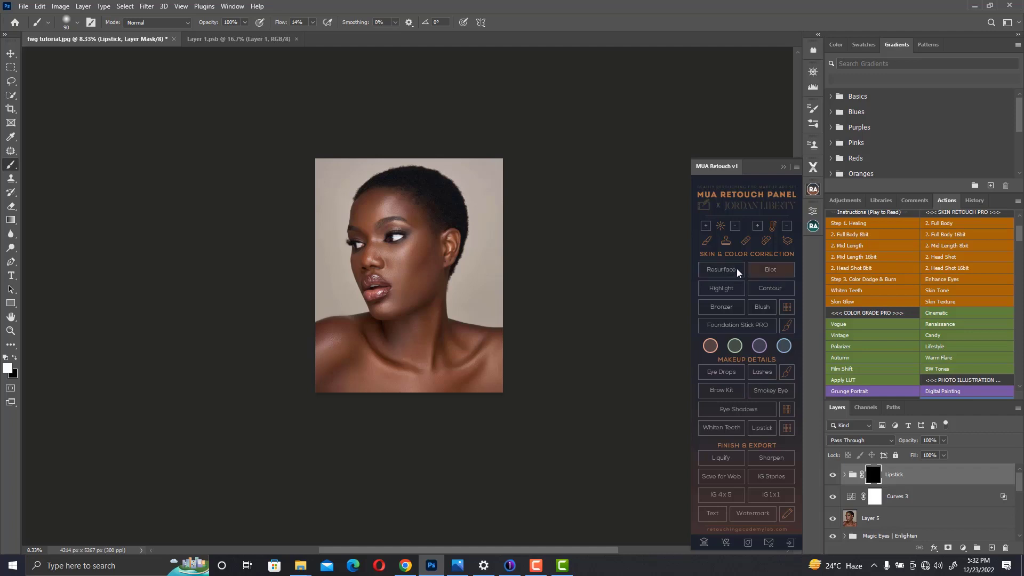
# Hide the Lipstick group's Adjust Saturation of Shadows Here layer and set the New Shade fill to 8a565f, sampled from the lower lip
pyautogui.hotkey('ctrl', '+')
pyautogui.hotkey('ctrl', '+')
pyautogui.hotkey('ctrl', '+')
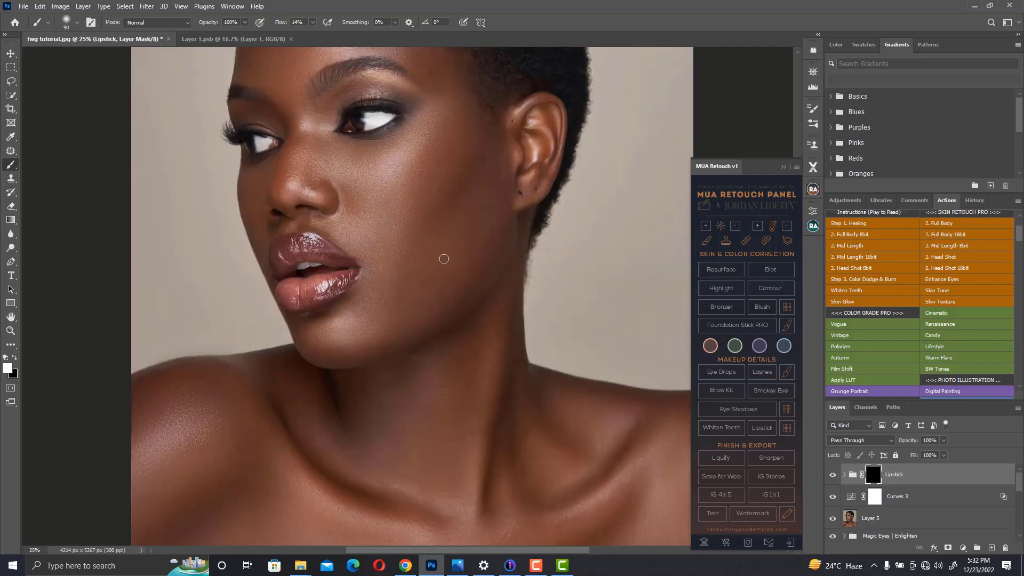
pyautogui.click(844, 475)
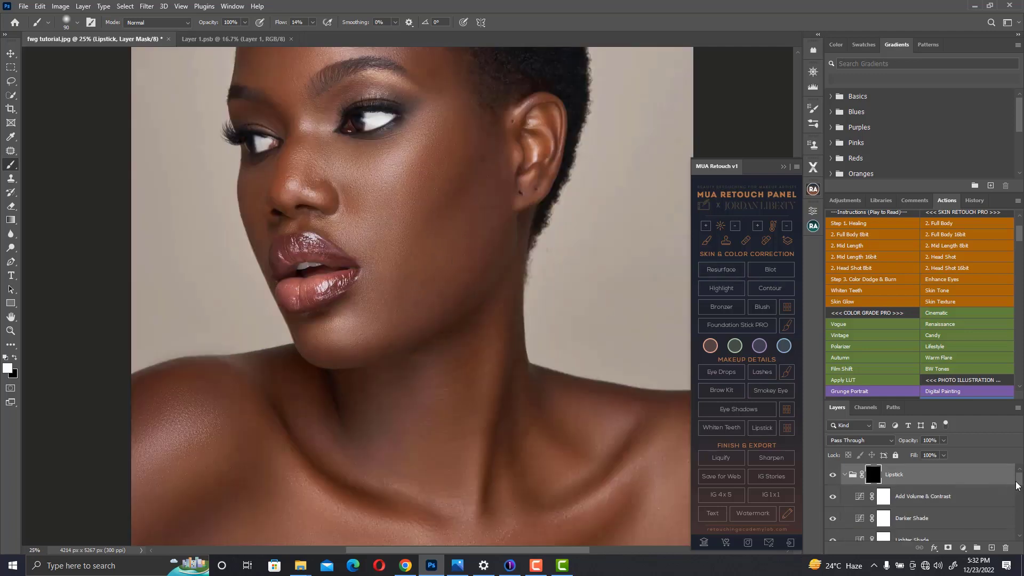
pyautogui.scroll(-5, 1015, 485)
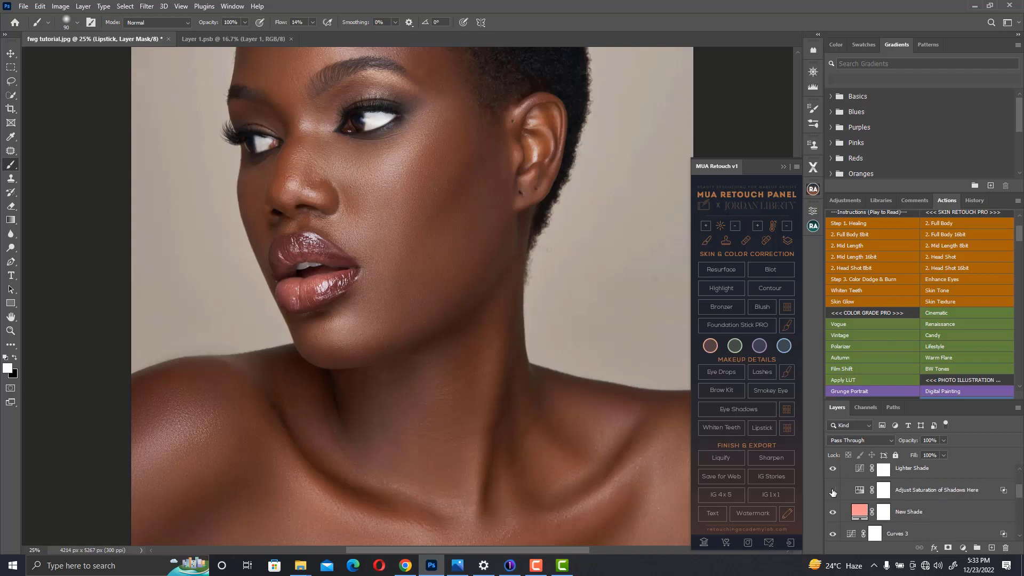
pyautogui.click(832, 490)
pyautogui.doubleClick(863, 515)
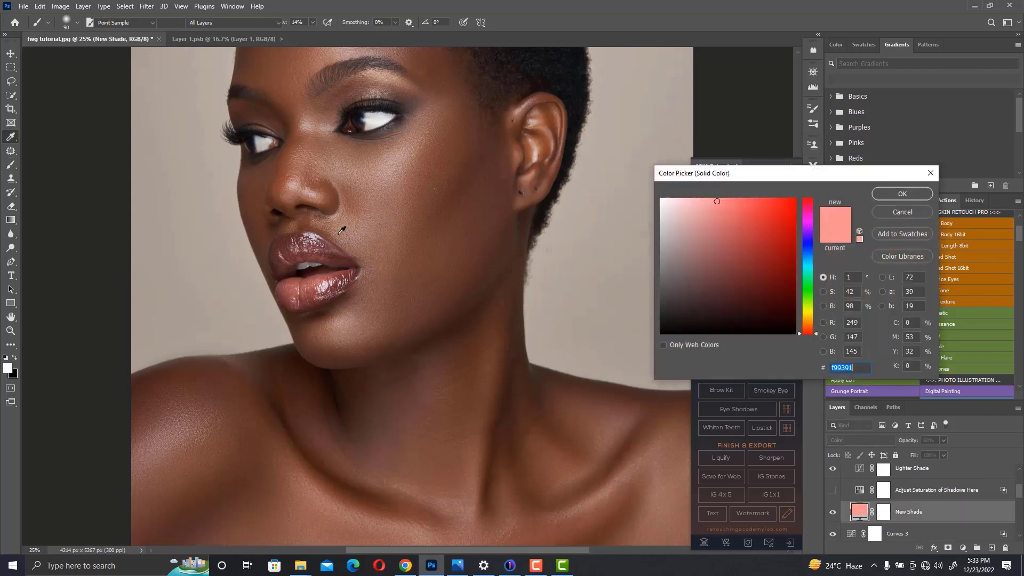
pyautogui.click(334, 279)
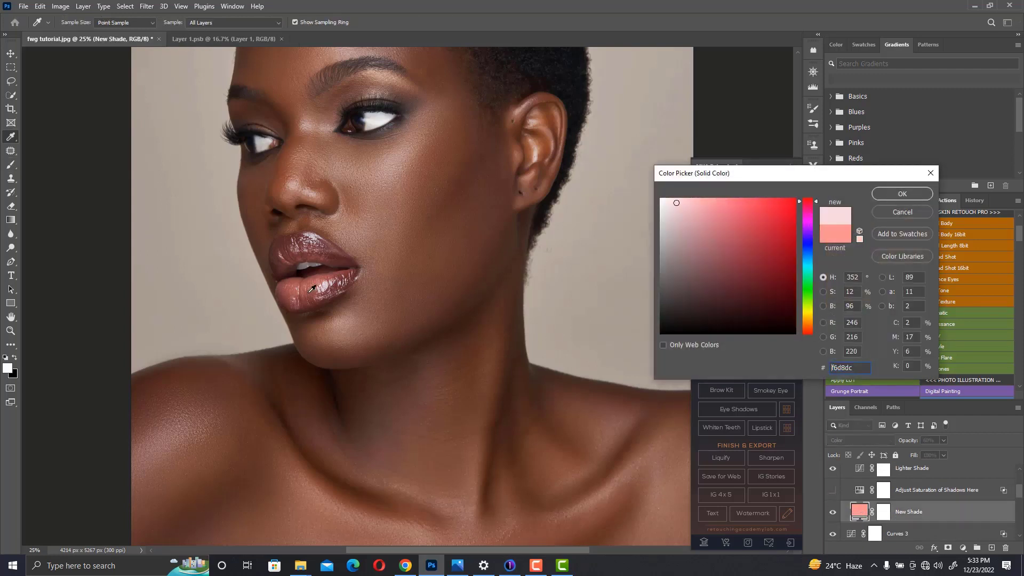
pyautogui.click(328, 292)
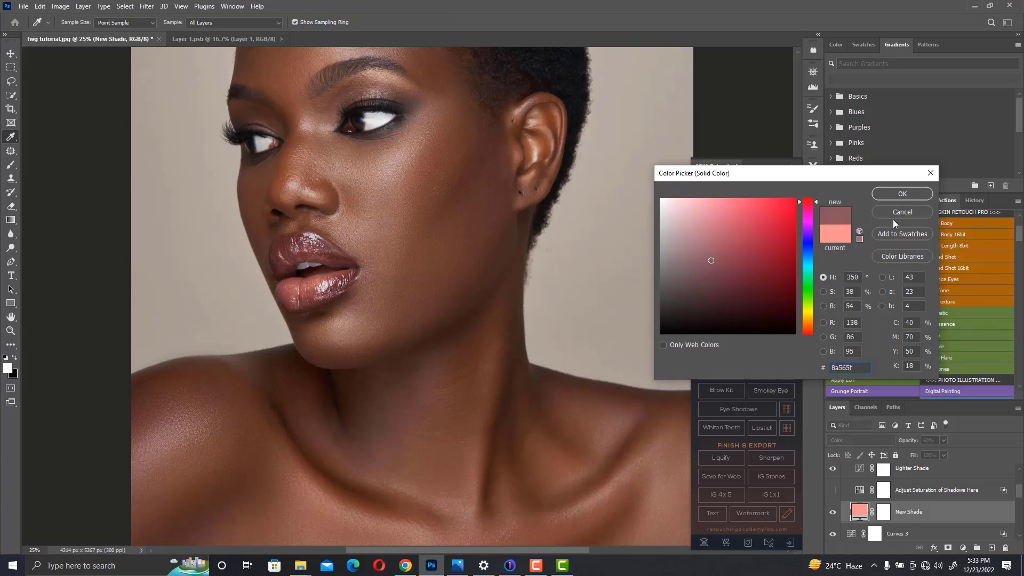
pyautogui.click(902, 193)
pyautogui.scroll(2, 1015, 486)
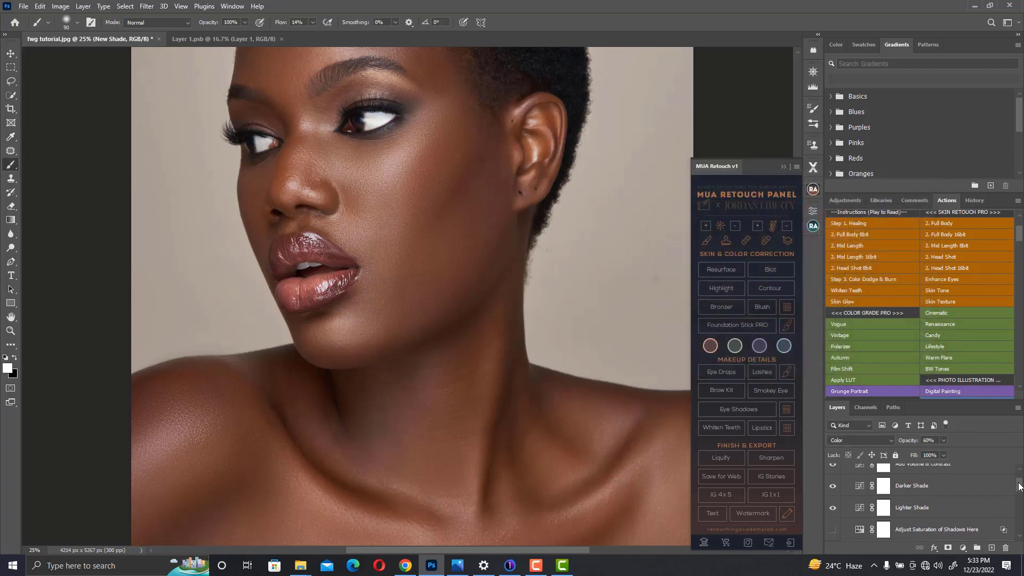
# Paint the lipstick onto both lips on the Lipstick group's mask with a soft white brush at 100% flow, resizing it for the edges
pyautogui.click(872, 474)
pyautogui.hotkey('ctrl', '+')
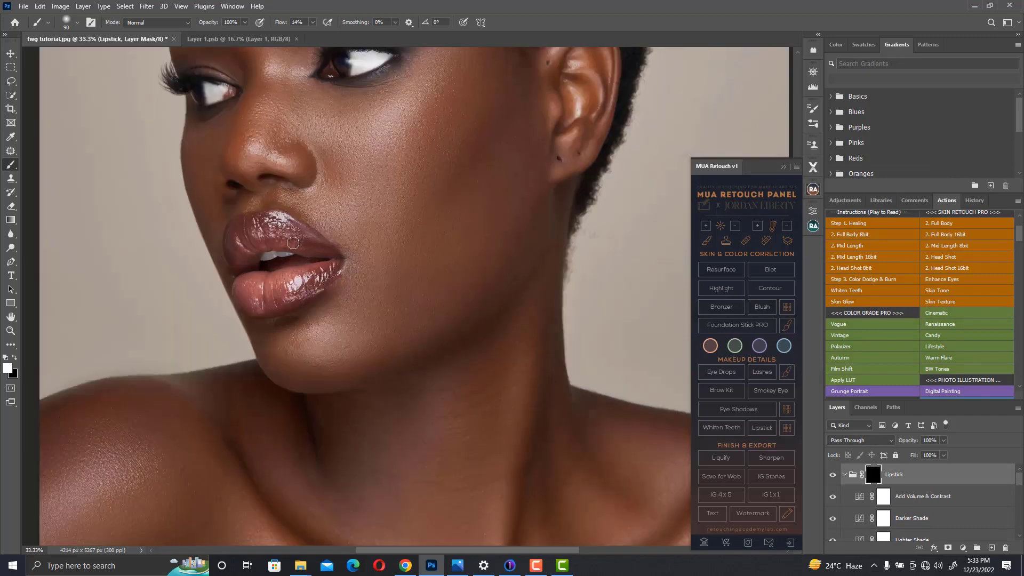
pyautogui.moveTo(281, 257); pyautogui.dragTo(334, 206)
pyautogui.press(']')
pyautogui.press(']')
pyautogui.press(']')
pyautogui.press(']')
pyautogui.press('[')
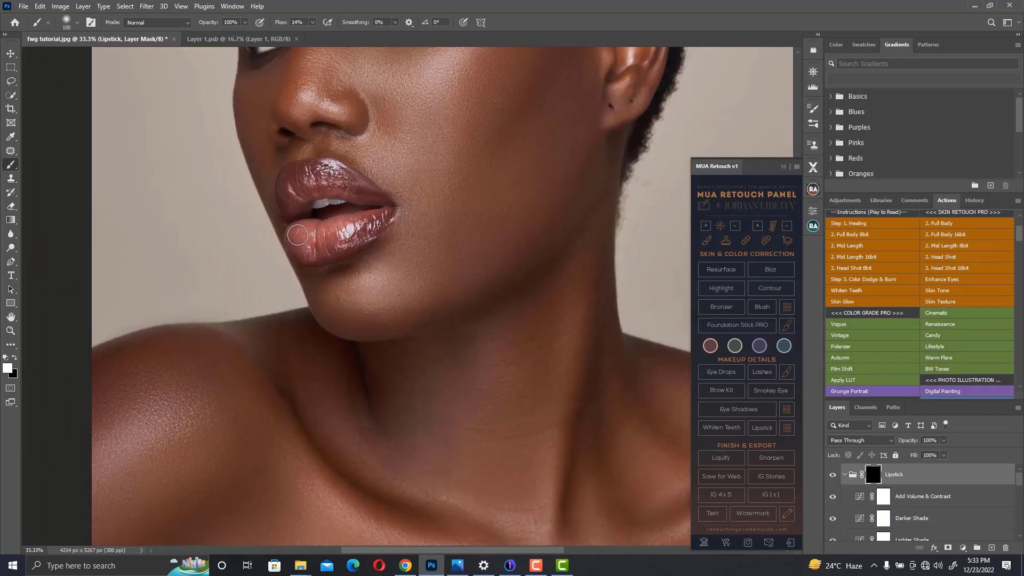
pyautogui.click(313, 23)
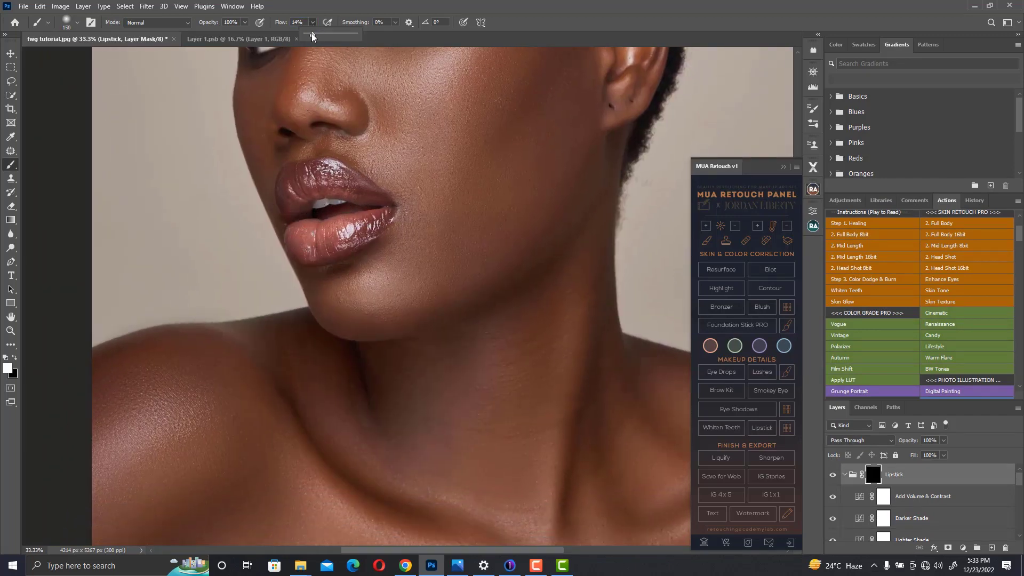
pyautogui.moveTo(312, 34); pyautogui.dragTo(355, 34)
pyautogui.moveTo(303, 235)
pyautogui.mouseDown()
pyautogui.moveTo(379, 214)
pyautogui.moveTo(310, 253)
pyautogui.moveTo(294, 230)
pyautogui.moveTo(326, 234)
pyautogui.moveTo(308, 233)
pyautogui.moveTo(371, 222)
pyautogui.moveTo(377, 210)
pyautogui.moveTo(325, 173)
pyautogui.moveTo(289, 180)
pyautogui.moveTo(287, 208)
pyautogui.moveTo(321, 183)
pyautogui.moveTo(347, 191)
pyautogui.moveTo(330, 186)
pyautogui.moveTo(336, 179)
pyautogui.moveTo(361, 190)
pyautogui.mouseUp()
pyautogui.press('[')
pyautogui.press('[')
pyautogui.press('[')
pyautogui.press('[')
pyautogui.press('[')
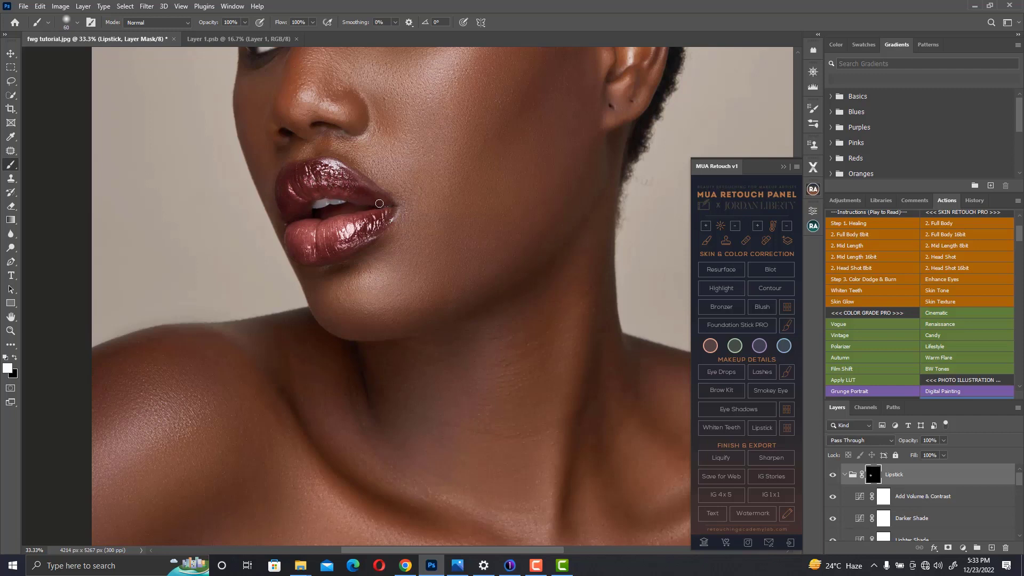
pyautogui.press(']')
pyautogui.press(']')
pyautogui.press('x')
# Reduce the Lipstick group's opacity to 38%
pyautogui.click(943, 441)
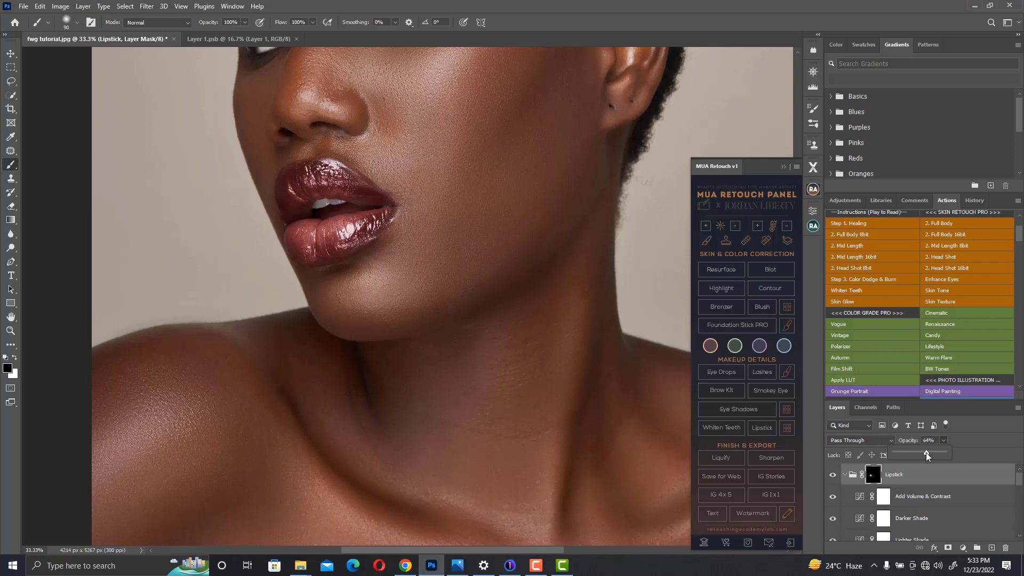
pyautogui.moveTo(926, 452); pyautogui.dragTo(920, 453)
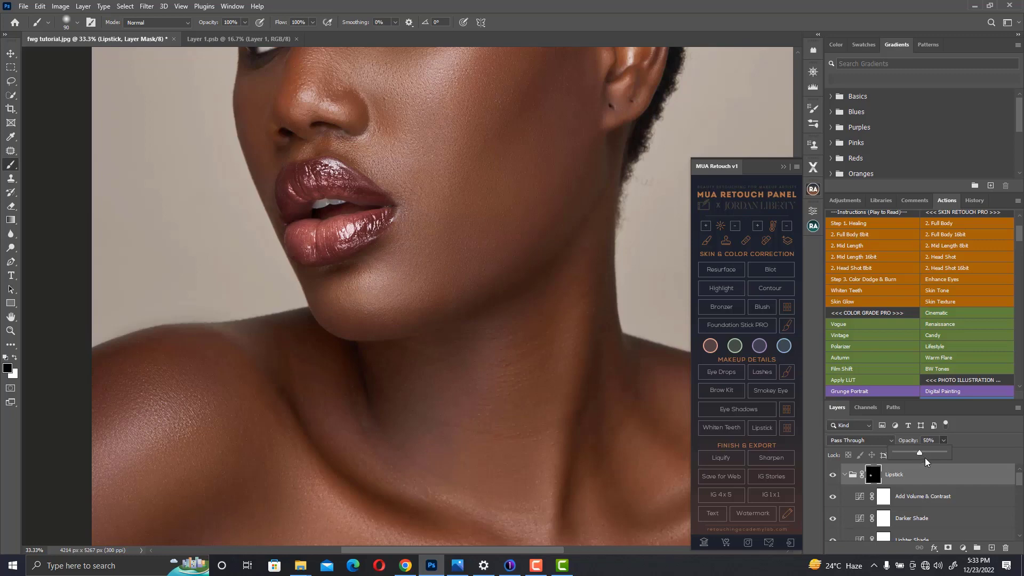
pyautogui.hotkey('ctrl', '-')
pyautogui.hotkey('ctrl', '-')
pyautogui.hotkey('ctrl', '-')
pyautogui.hotkey('ctrl', '+')
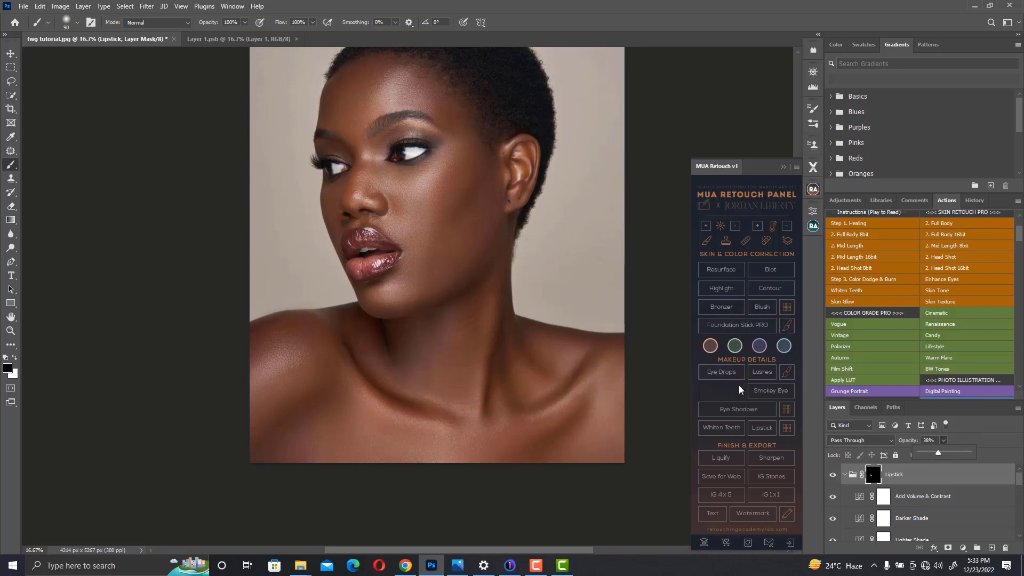
# Run the Eye Shadows action and set its Adjust Color Here fill to 62333a, sampled from the lower lip
pyautogui.click(741, 408)
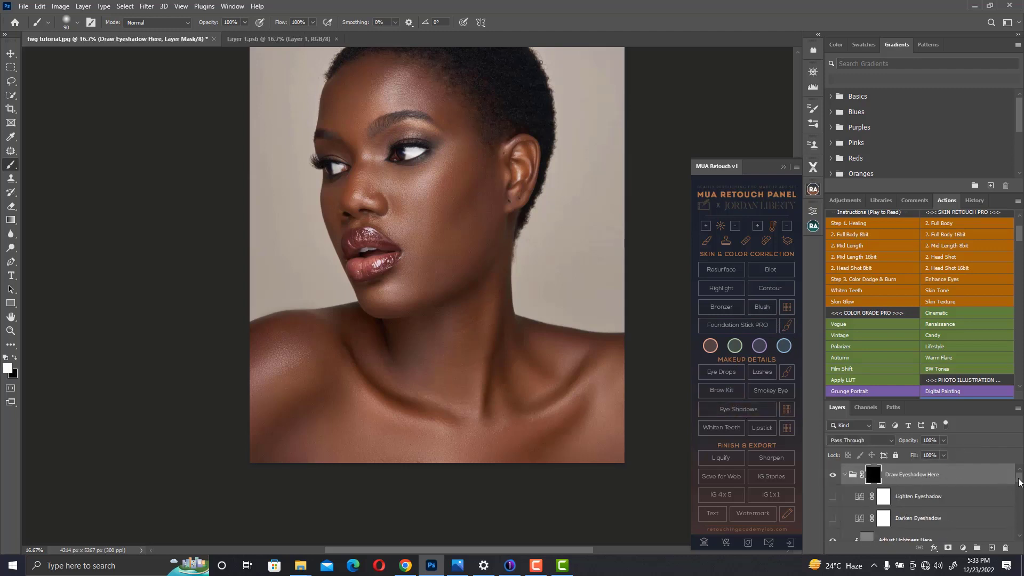
pyautogui.scroll(-3, 895, 496)
pyautogui.click(861, 485)
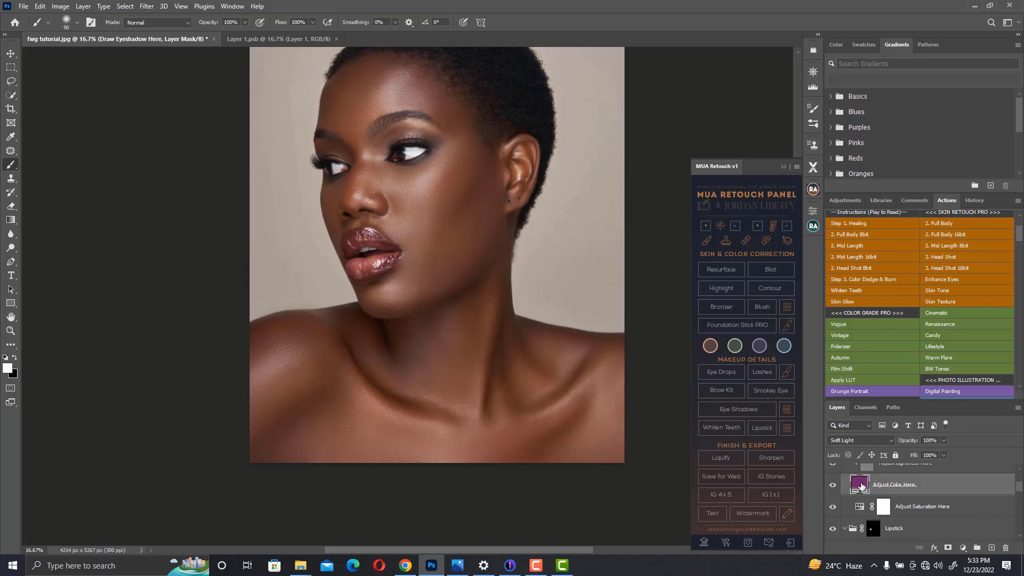
pyautogui.doubleClick(861, 485)
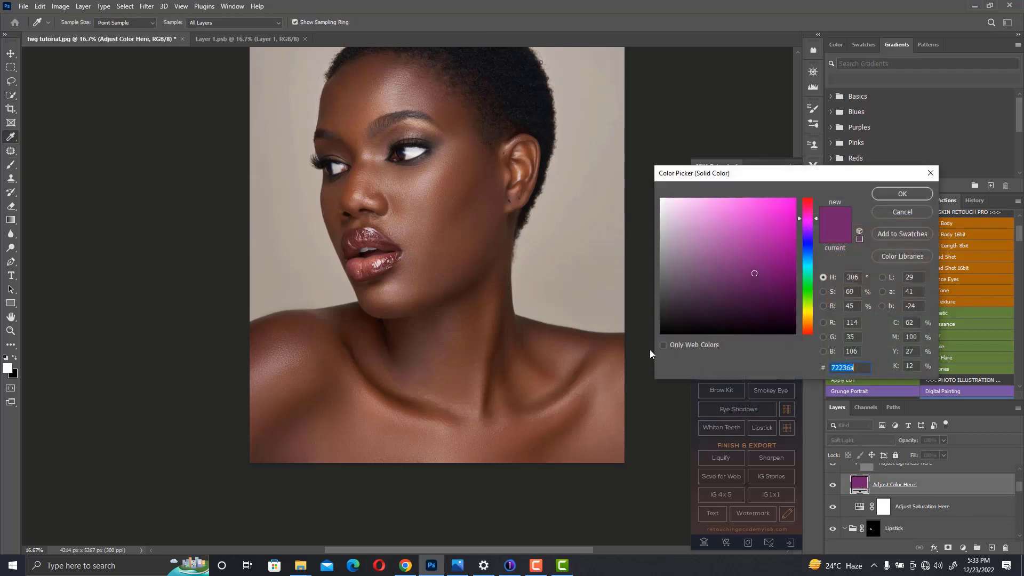
pyautogui.click(388, 261)
pyautogui.click(384, 263)
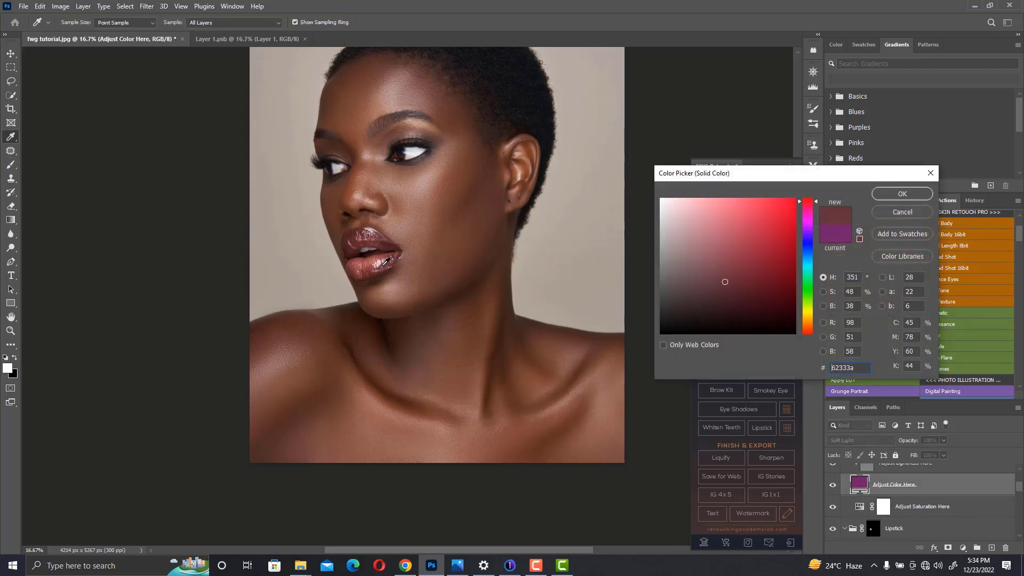
pyautogui.click(902, 194)
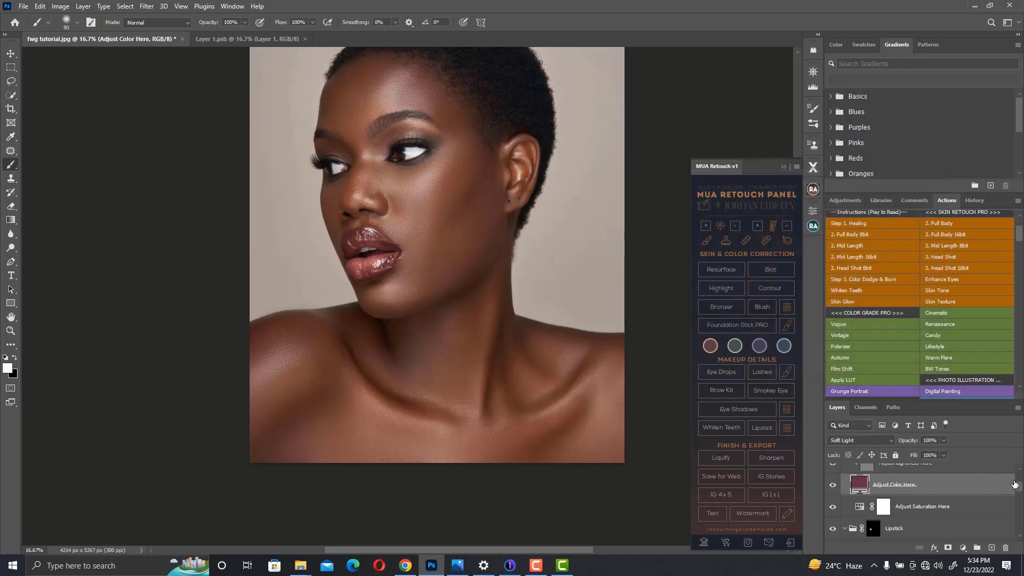
# Show the Lighten Eyeshadow and Darken Eyeshadow layers in the Draw Eyeshadow Here group
pyautogui.scroll(3, 1019, 487)
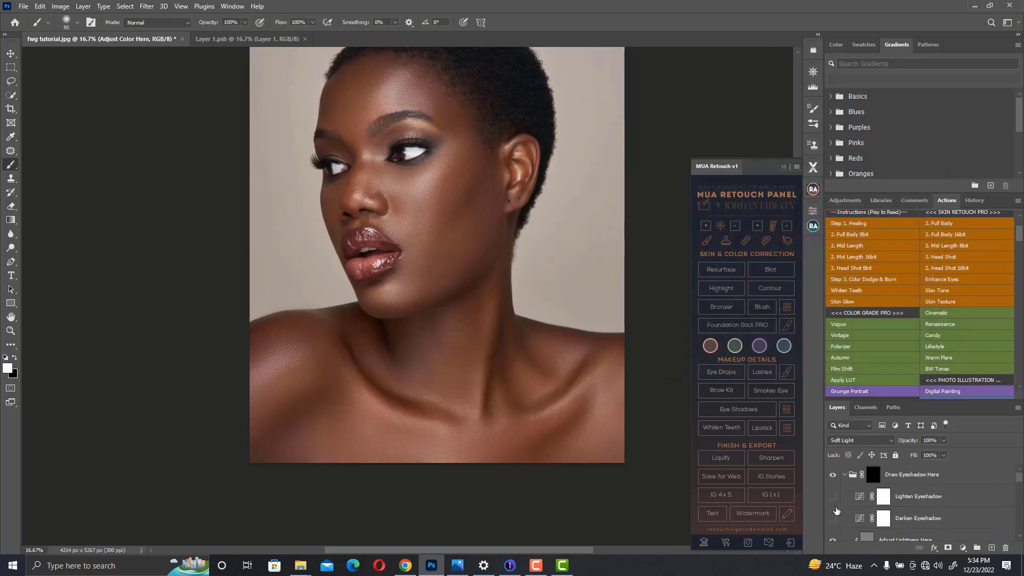
pyautogui.click(833, 497)
pyautogui.click(833, 518)
# Paint eyeshadow onto both upper eyelids on the Draw Eyeshadow Here group's mask with a soft white brush, resizing it between about 100 and 200 px
pyautogui.click(873, 474)
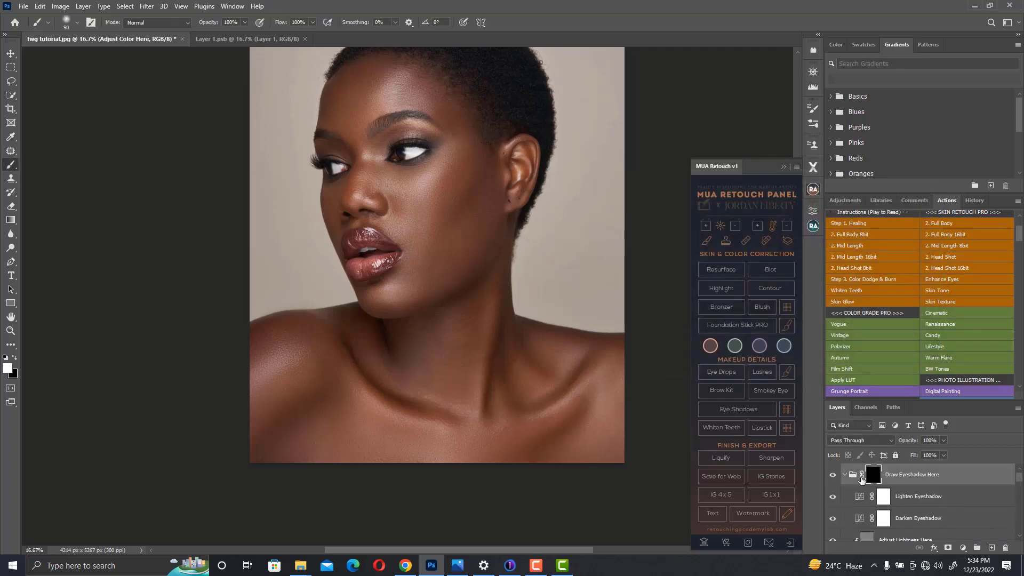
pyautogui.click(844, 475)
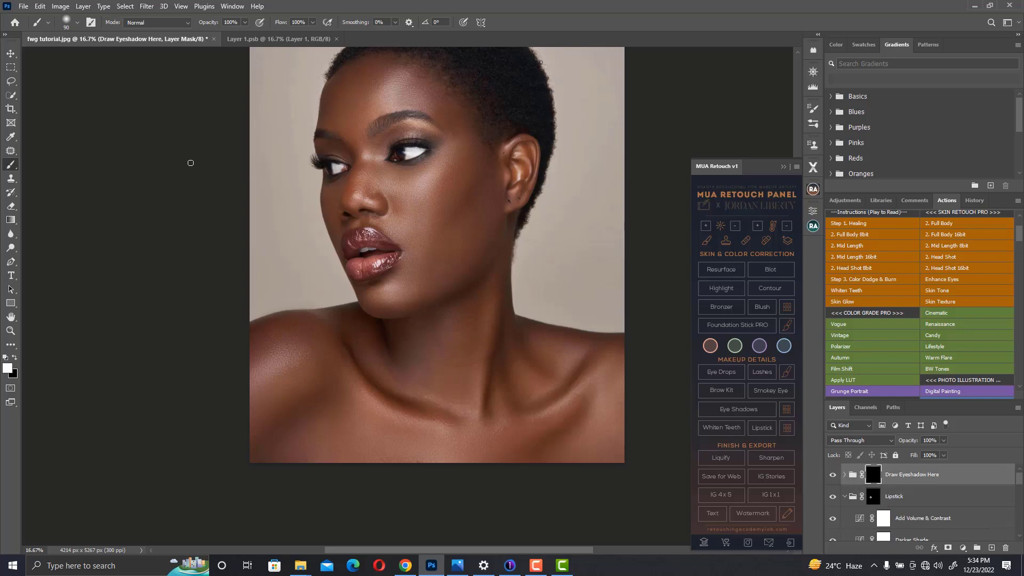
pyautogui.hotkey('ctrl', '+')
pyautogui.hotkey('ctrl', '+')
pyautogui.moveTo(407, 158); pyautogui.dragTo(447, 375)
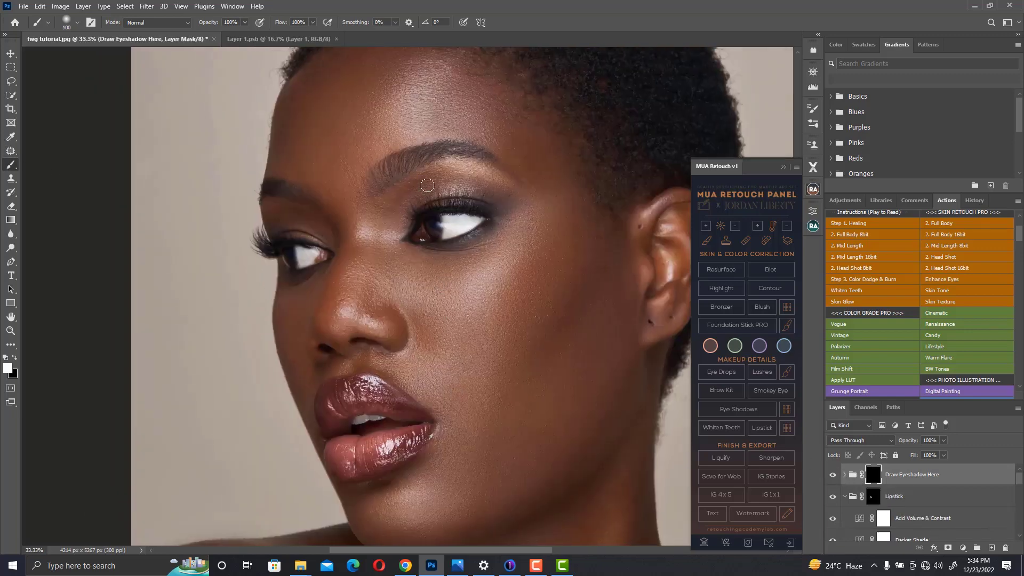
pyautogui.press(']')
pyautogui.press(']')
pyautogui.press(']')
pyautogui.press(']')
pyautogui.press(']')
pyautogui.moveTo(433, 188)
pyautogui.mouseDown()
pyautogui.moveTo(418, 195)
pyautogui.moveTo(502, 199)
pyautogui.mouseUp()
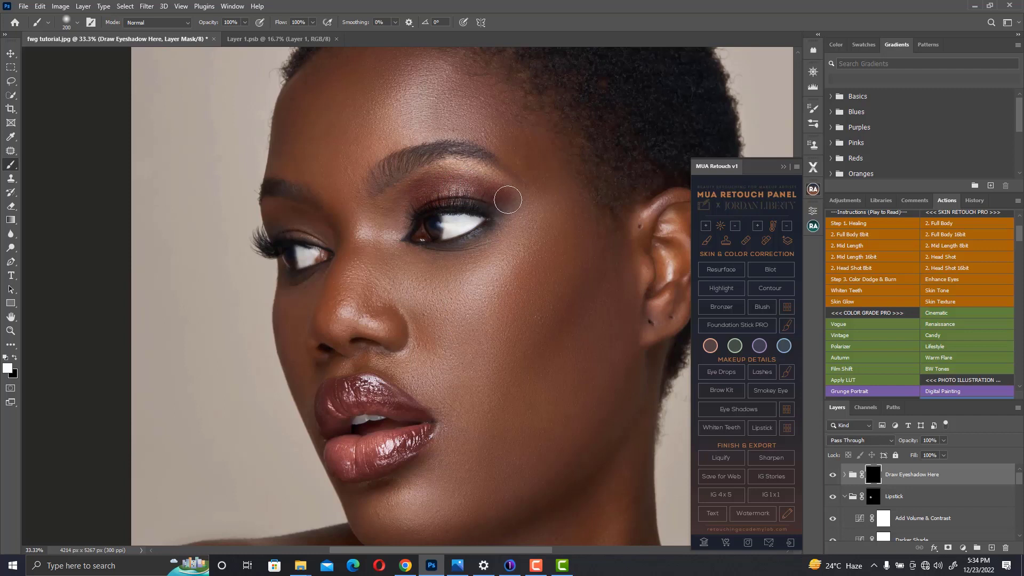
pyautogui.press('[')
pyautogui.press('[')
pyautogui.moveTo(415, 204); pyautogui.dragTo(400, 230)
pyautogui.press(']')
pyautogui.moveTo(266, 228); pyautogui.dragTo(313, 231)
pyautogui.press('[')
pyautogui.press('[')
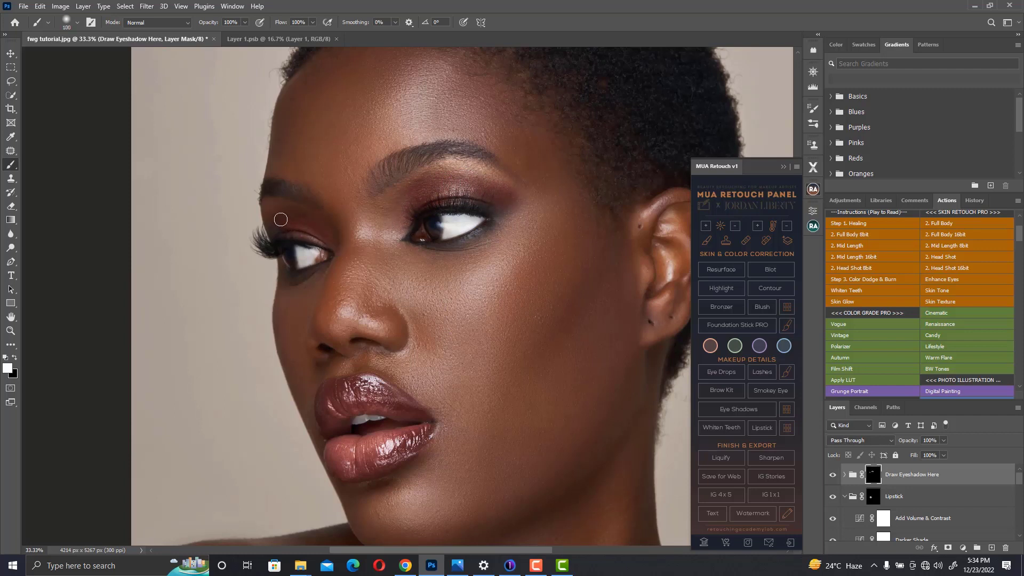
pyautogui.press('[')
# Reduce the Draw Eyeshadow Here group's opacity to 57%
pyautogui.hotkey('ctrl', '-')
pyautogui.hotkey('ctrl', '-')
pyautogui.hotkey('ctrl', '-')
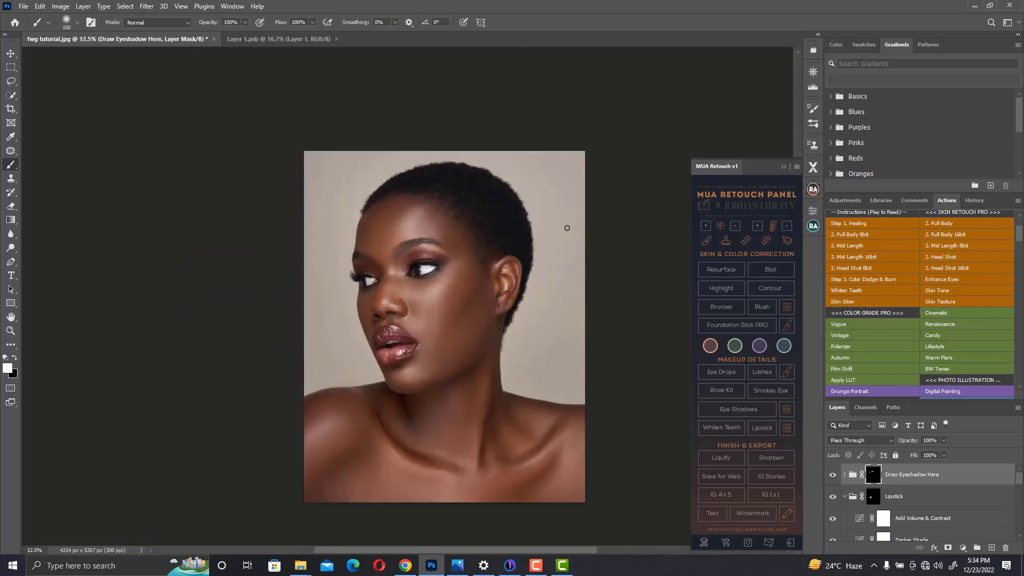
pyautogui.moveTo(489, 270); pyautogui.dragTo(480, 229)
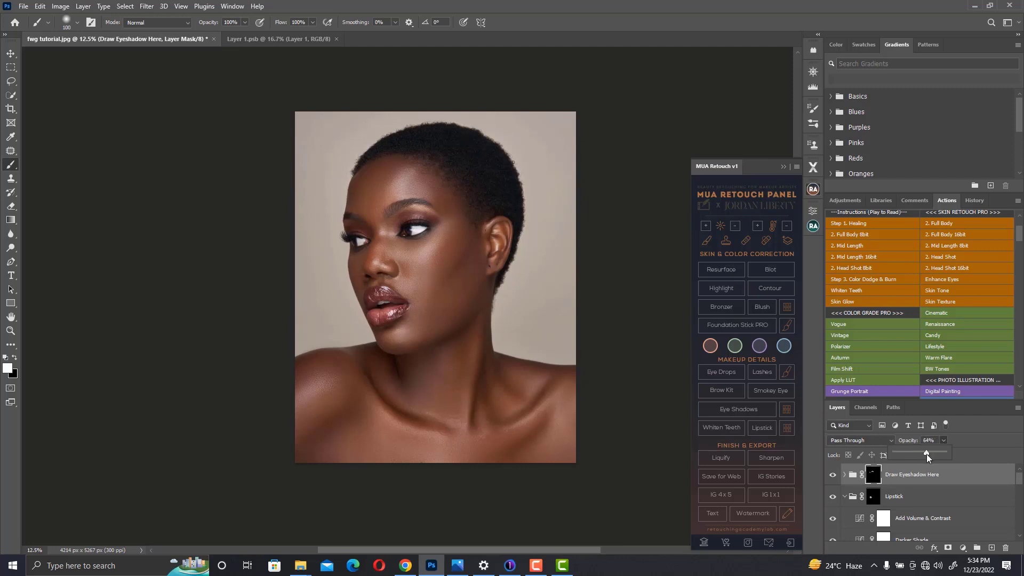
pyautogui.moveTo(921, 455); pyautogui.dragTo(923, 455)
pyautogui.moveTo(1019, 481)
pyautogui.mouseDown()
pyautogui.moveTo(1019, 502)
pyautogui.moveTo(1023, 483)
pyautogui.mouseUp()
# Collapse the Lipstick group and reduce its opacity to 34%
pyautogui.click(844, 496)
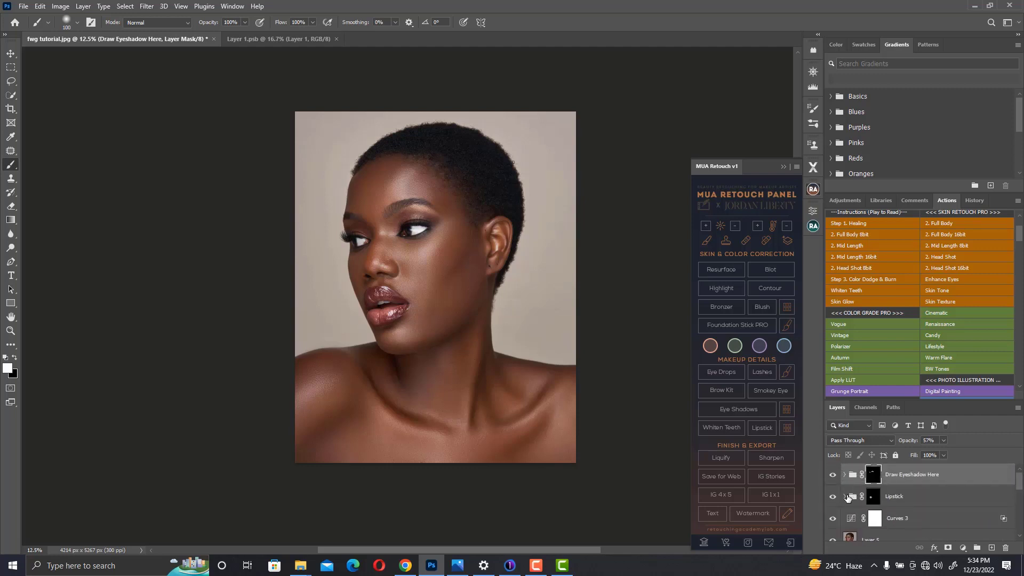
pyautogui.click(907, 496)
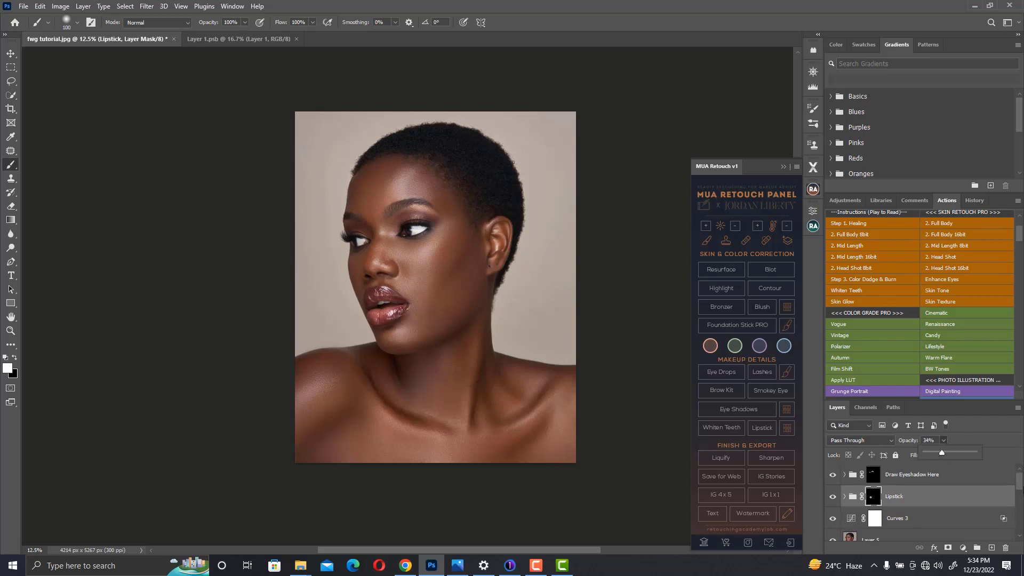
pyautogui.click(1021, 483)
# Compare the retouched portrait with the original by toggling between the Background layer alone and all layers
pyautogui.scroll(-5, 1019, 515)
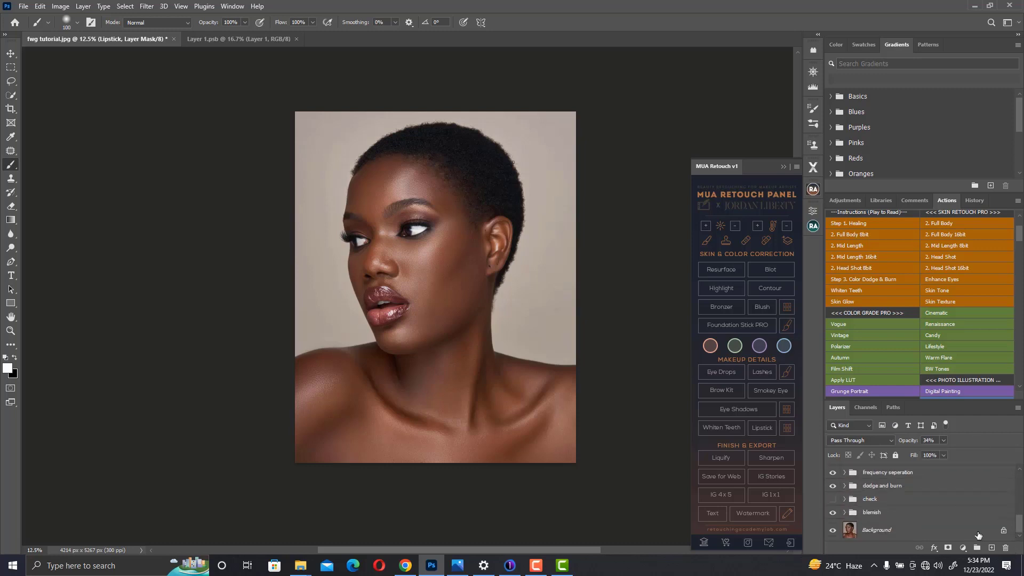
pyautogui.keyDown('alt'); pyautogui.click(833, 530); pyautogui.keyUp('alt')
pyautogui.keyDown('alt'); pyautogui.click(833, 532); pyautogui.keyUp('alt')
pyautogui.keyDown('alt'); pyautogui.click(832, 533); pyautogui.keyUp('alt')
pyautogui.keyDown('alt'); pyautogui.click(831, 535); pyautogui.keyUp('alt')
pyautogui.scroll(5, 1021, 523)
# Stamp all visible layers into a new layer above the Draw Eyeshadow Here group and select the subject automatically
pyautogui.click(926, 475)
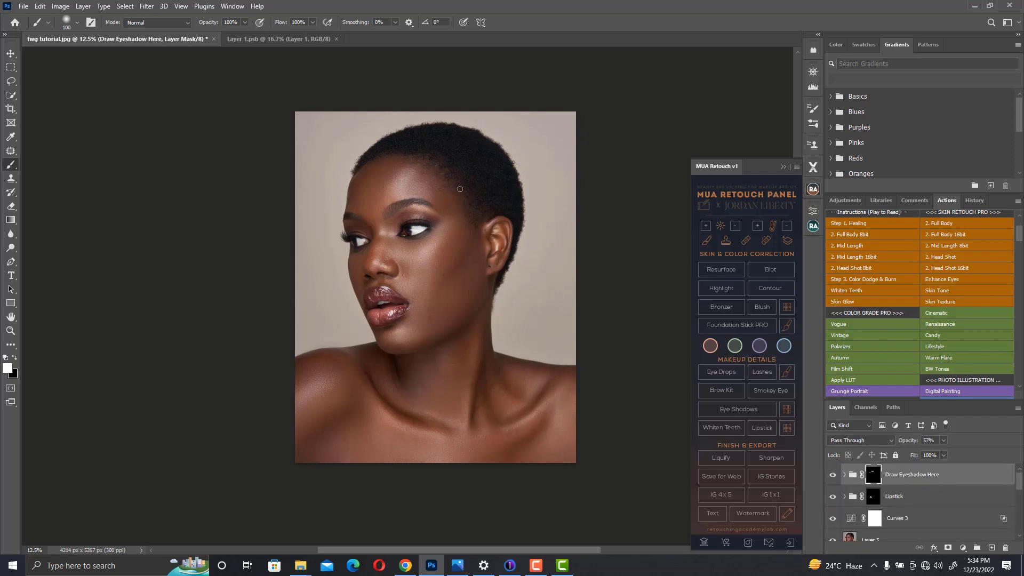
pyautogui.hotkey('ctrl', 'shift', 'alt', 'e')
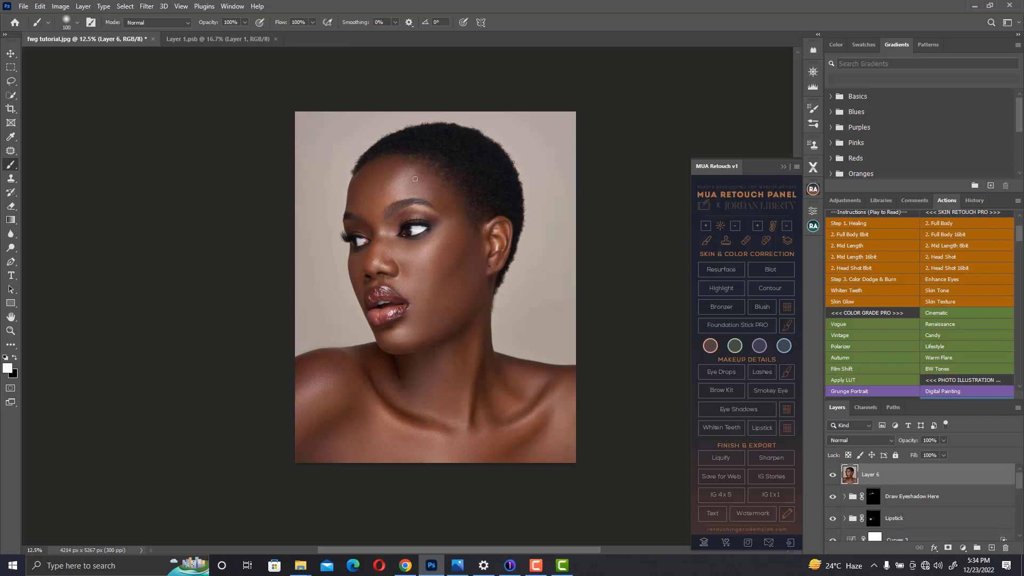
pyautogui.click(13, 96)
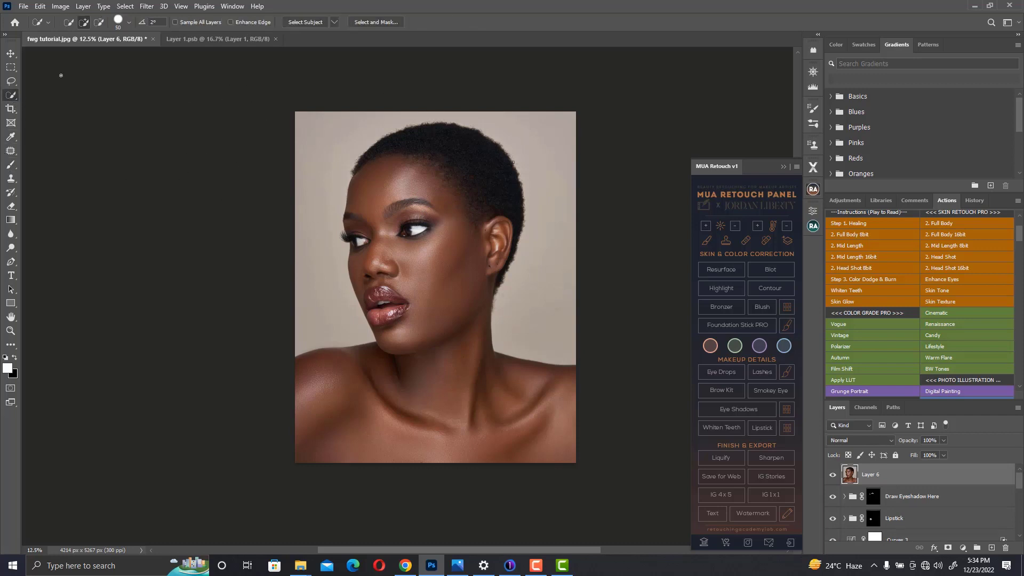
pyautogui.click(300, 22)
# Refine the subject selection around the eyelashes at the face's edge in Select and Mask, using a small Refine Edge brush
pyautogui.hotkey('ctrl', '+')
pyautogui.hotkey('ctrl', '+')
pyautogui.hotkey('ctrl', '+')
pyautogui.hotkey('ctrl', '+')
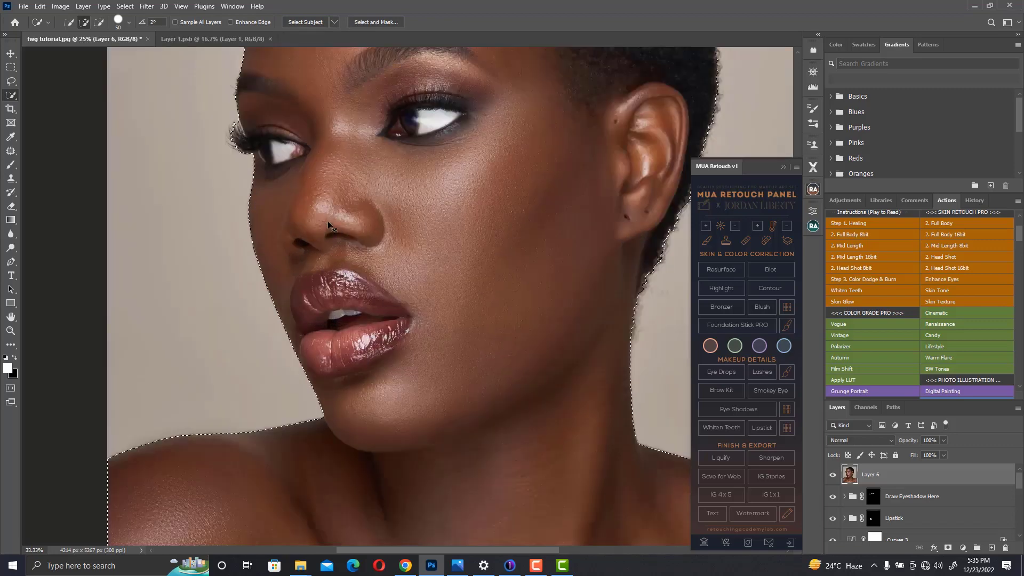
pyautogui.moveTo(188, 137); pyautogui.dragTo(390, 329)
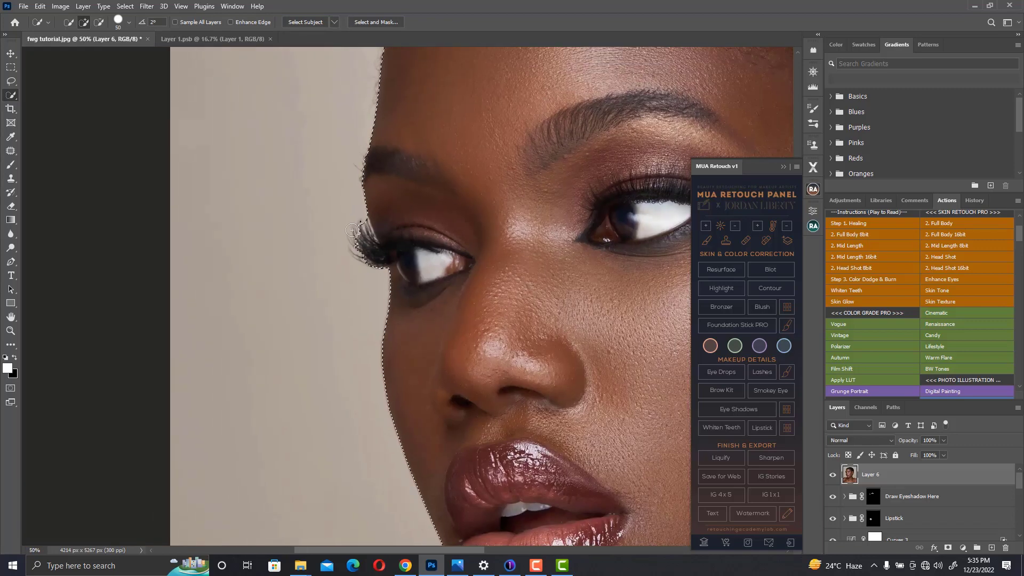
pyautogui.click(372, 21)
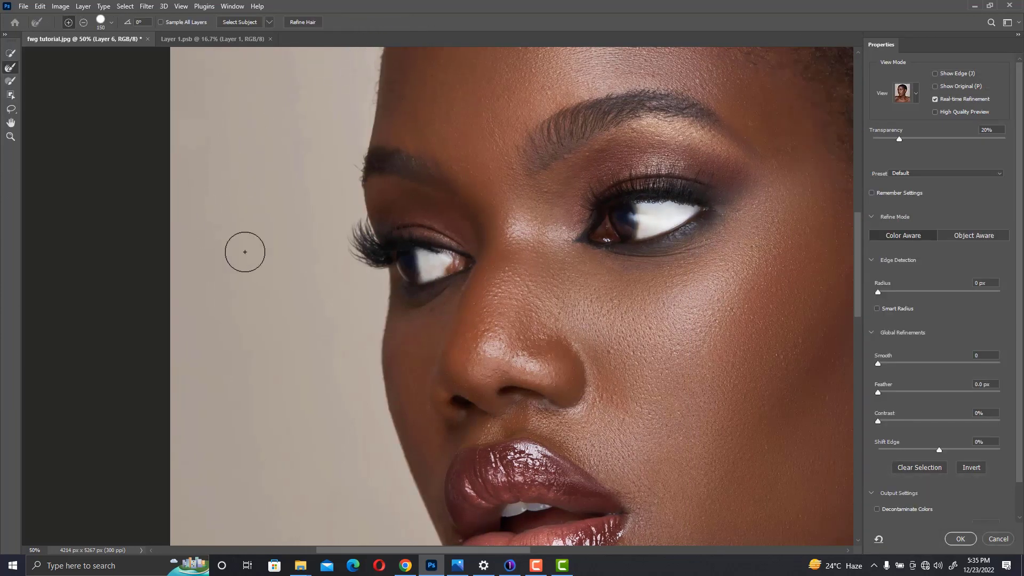
pyautogui.press('[')
pyautogui.press('[')
pyautogui.press('[')
pyautogui.press('[')
pyautogui.press('[')
pyautogui.press('[')
pyautogui.press(']')
pyautogui.moveTo(361, 227); pyautogui.dragTo(362, 256)
pyautogui.moveTo(640, 172)
pyautogui.mouseDown()
pyautogui.moveTo(473, 248)
pyautogui.moveTo(434, 158)
pyautogui.moveTo(299, 50)
pyautogui.mouseUp()
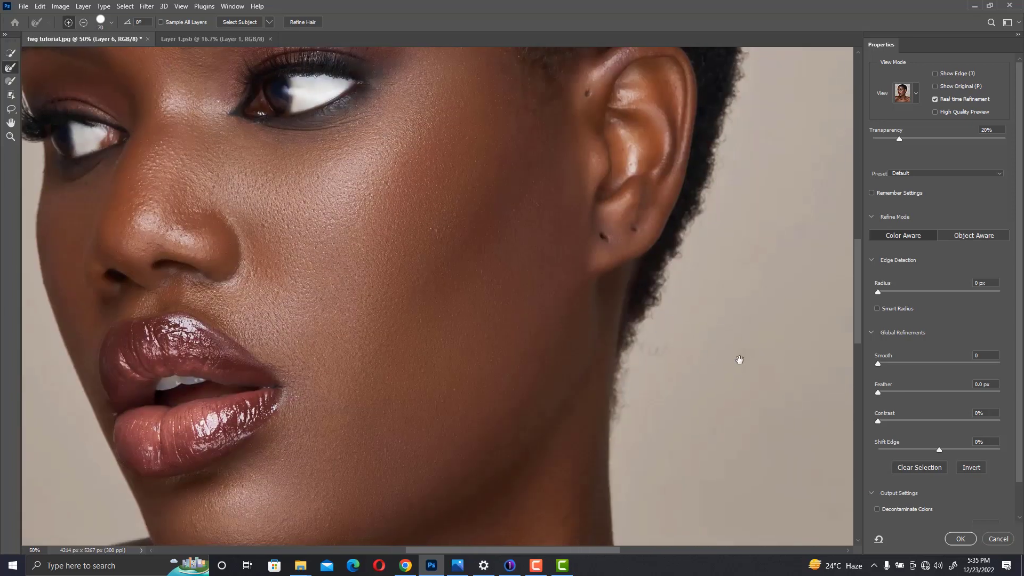
pyautogui.click(958, 539)
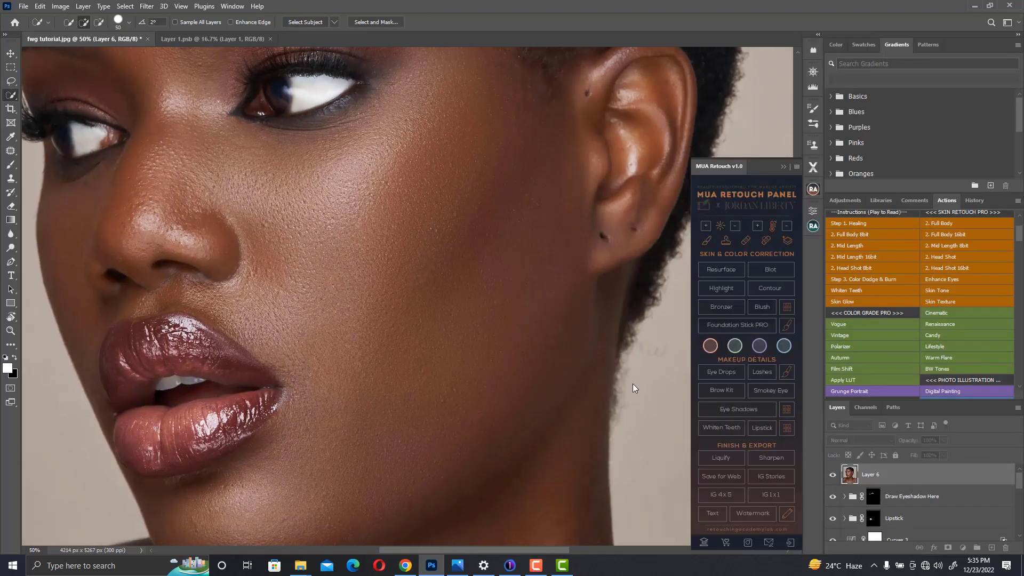
# Copy the selected subject from the stamped layer onto its own layer
pyautogui.moveTo(368, 274); pyautogui.dragTo(563, 375)
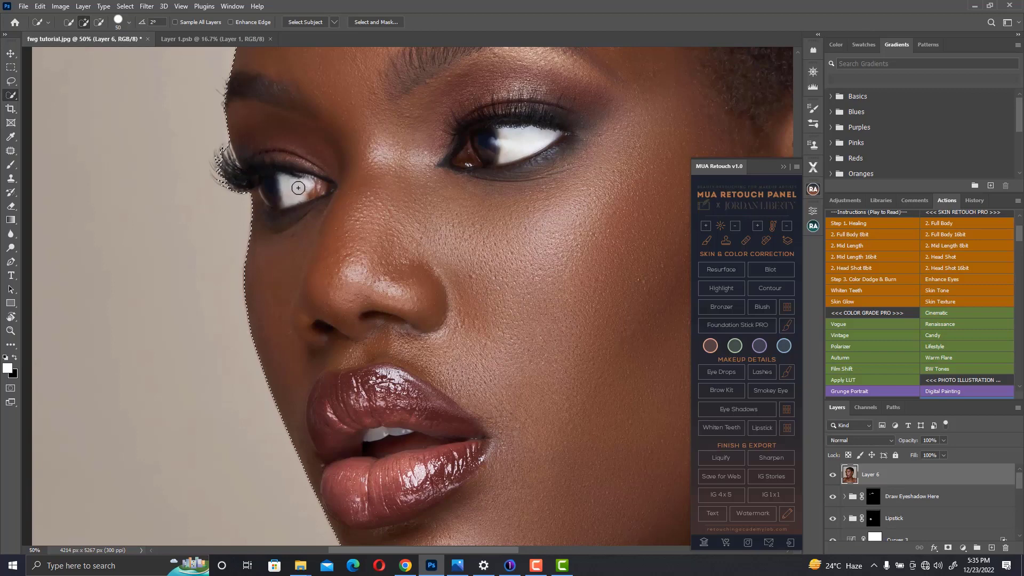
pyautogui.hotkey('ctrl', '-')
pyautogui.hotkey('ctrl', '-')
pyautogui.hotkey('ctrl', 'j')
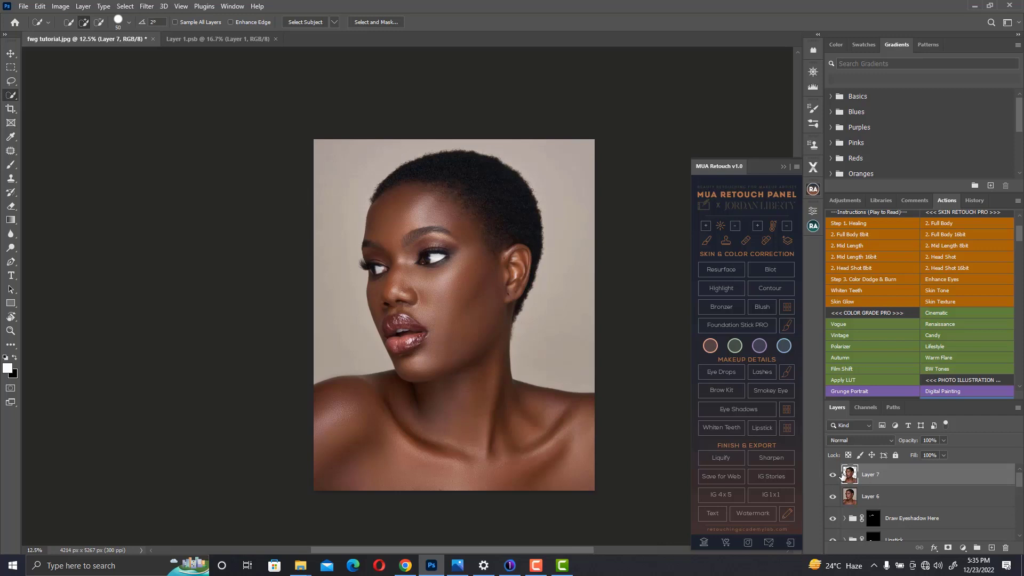
# Add an empty layer between the cut-out subject and the stamped layer, and fill it with b2ada0 sampled from the backdrop
pyautogui.click(866, 488)
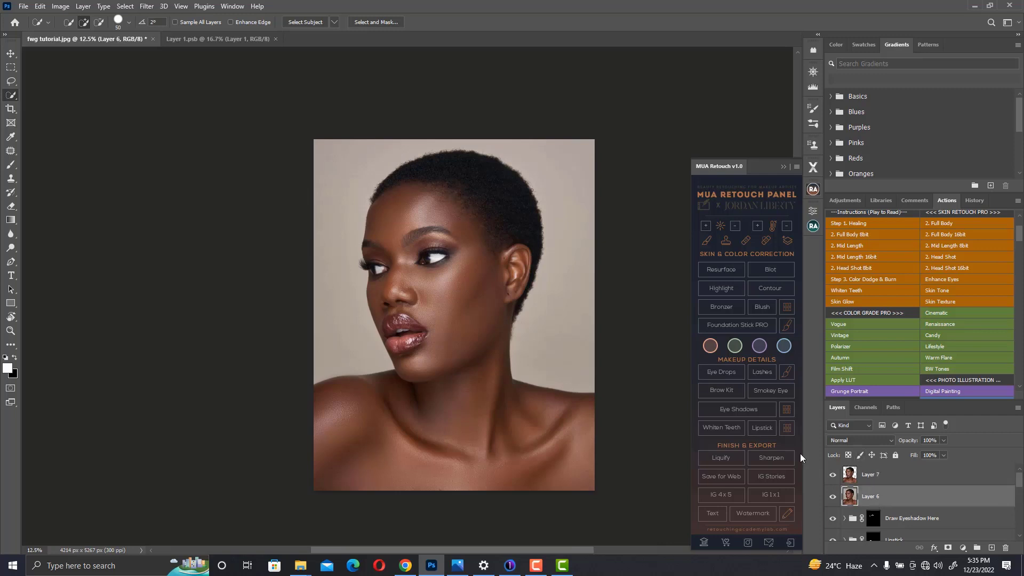
pyautogui.hotkey('ctrl', 'shift', 'n')
pyautogui.press('Return')
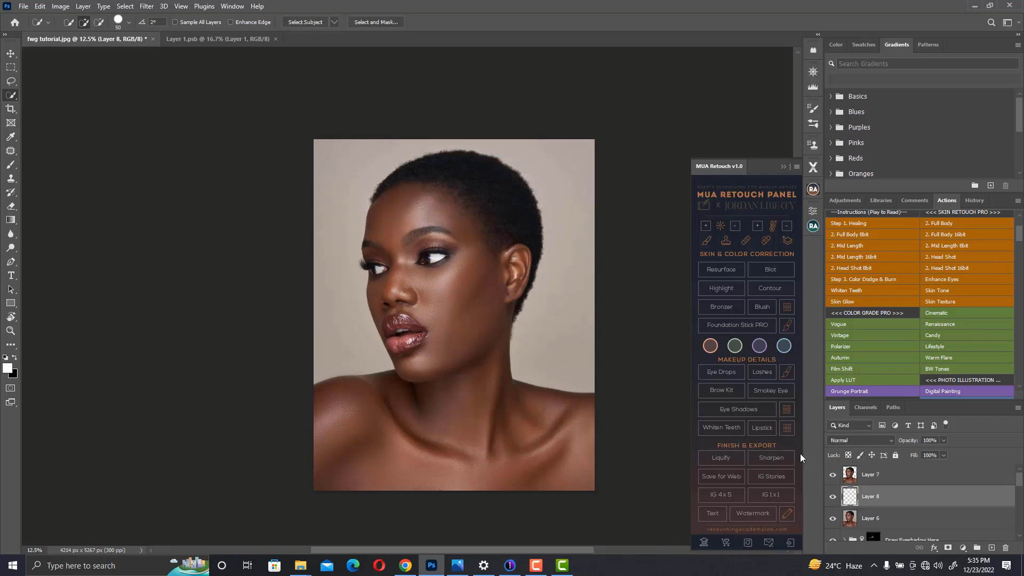
pyautogui.click(8, 368)
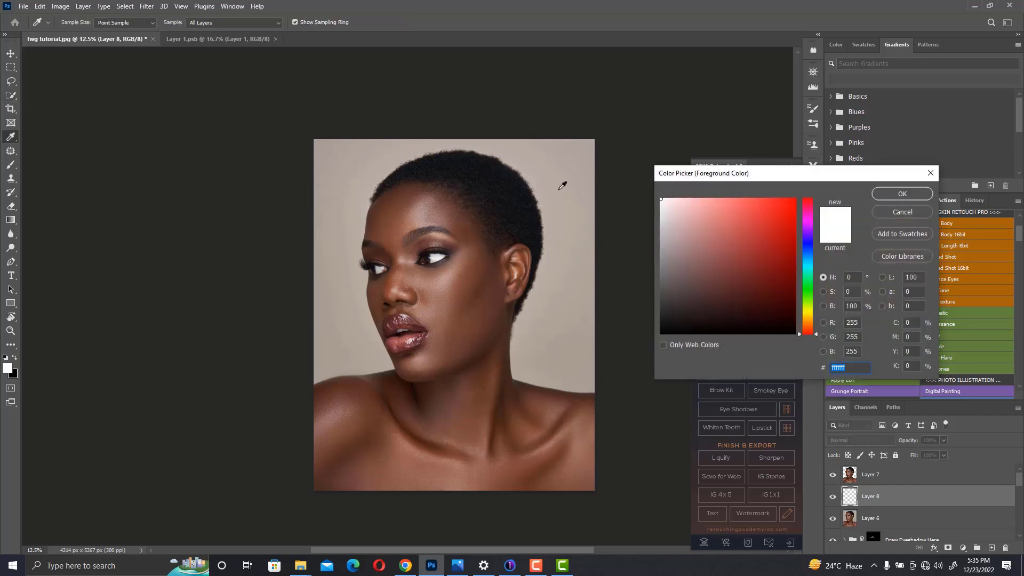
pyautogui.click(562, 190)
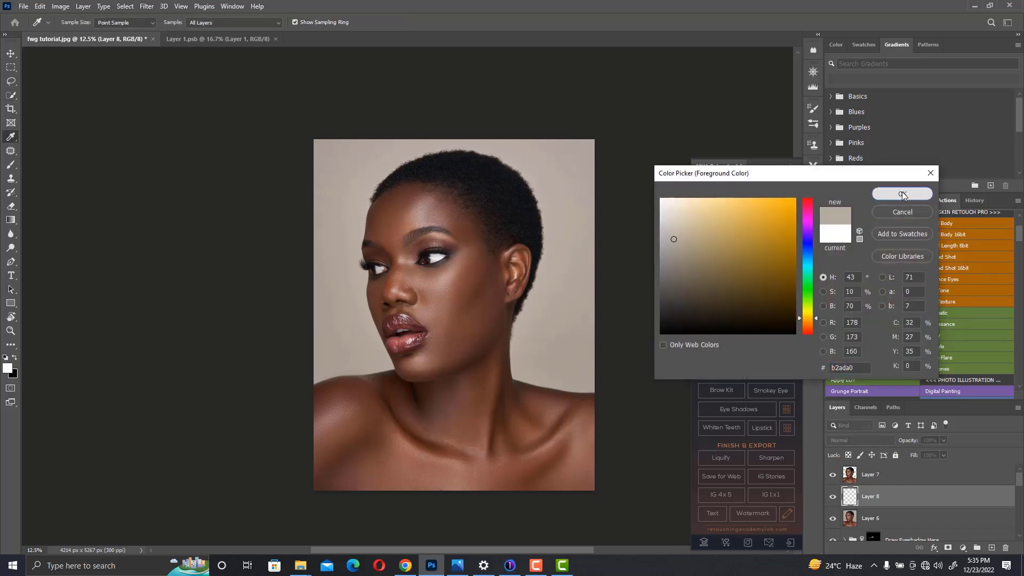
pyautogui.click(901, 193)
pyautogui.press('w')
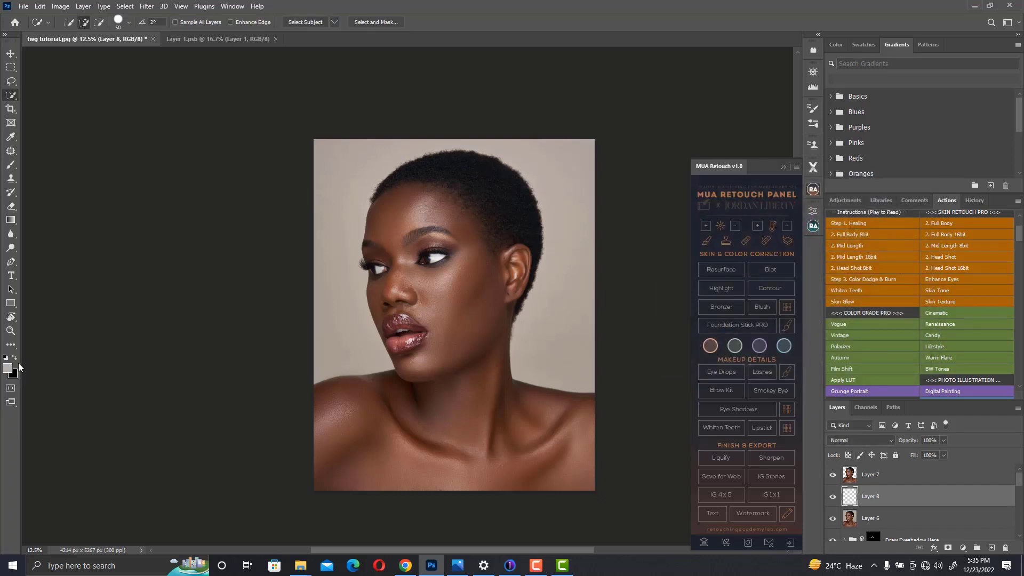
pyautogui.hotkey('ctrl', 'BackSpace')
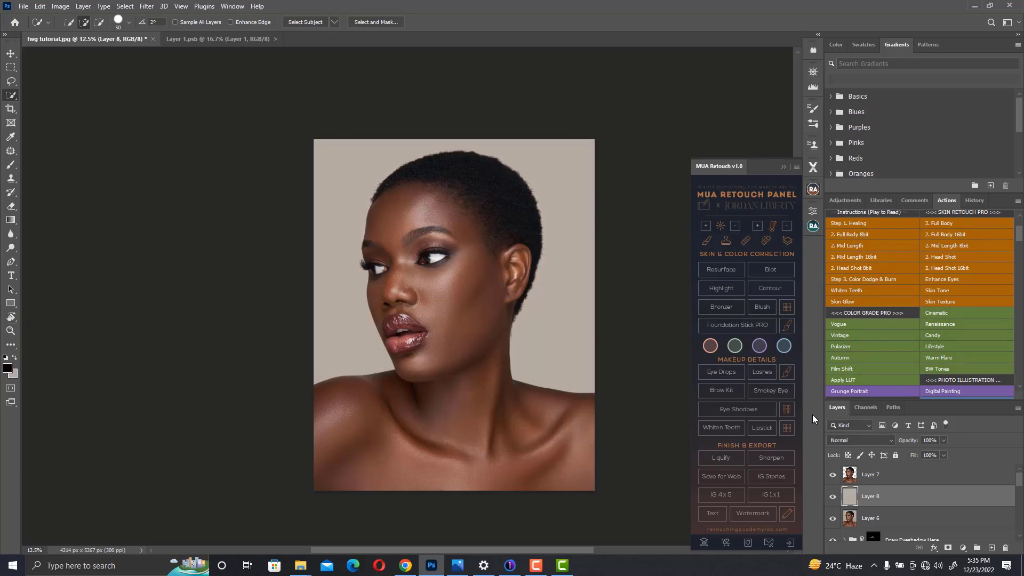
pyautogui.hotkey('ctrl', '+')
pyautogui.hotkey('ctrl', '+')
pyautogui.moveTo(549, 277); pyautogui.dragTo(529, 342)
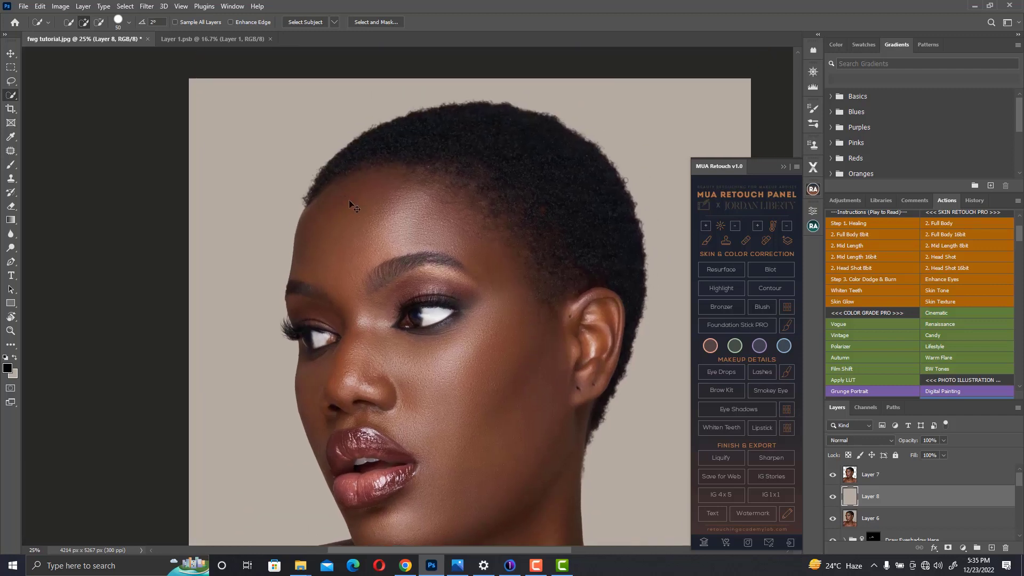
pyautogui.hotkey('ctrl', '-')
pyautogui.moveTo(470, 333); pyautogui.dragTo(465, 277)
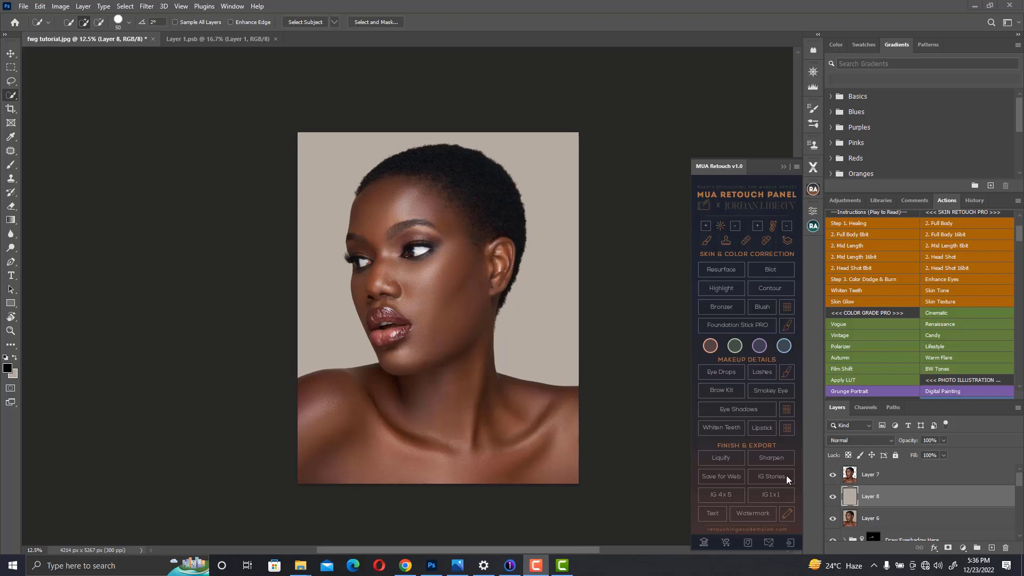
pyautogui.click(15, 378)
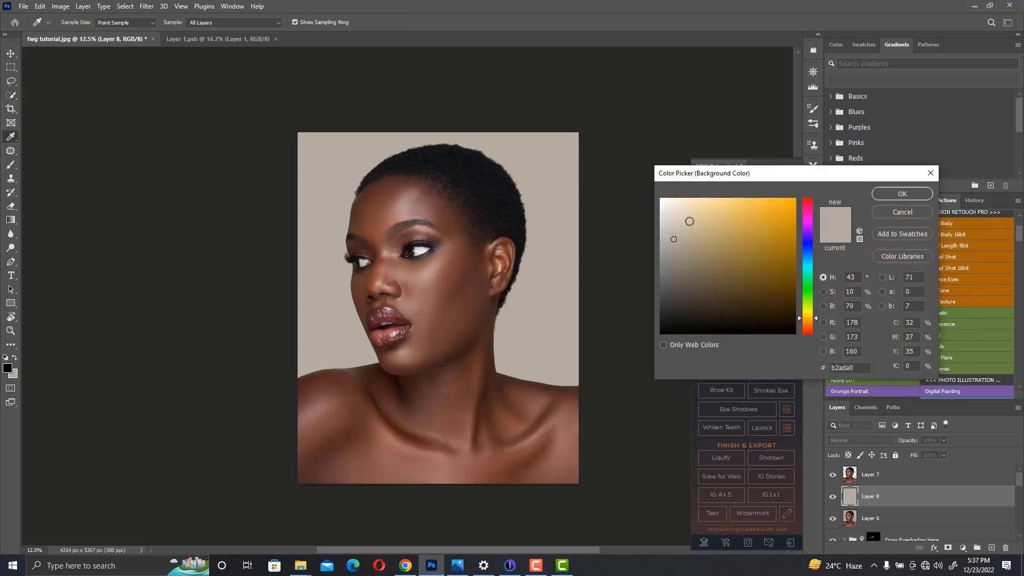
pyautogui.click(901, 212)
pyautogui.press('w')
# Set the foreground colour to 928d80, a darker shade of the sampled backdrop colour
pyautogui.click(8, 368)
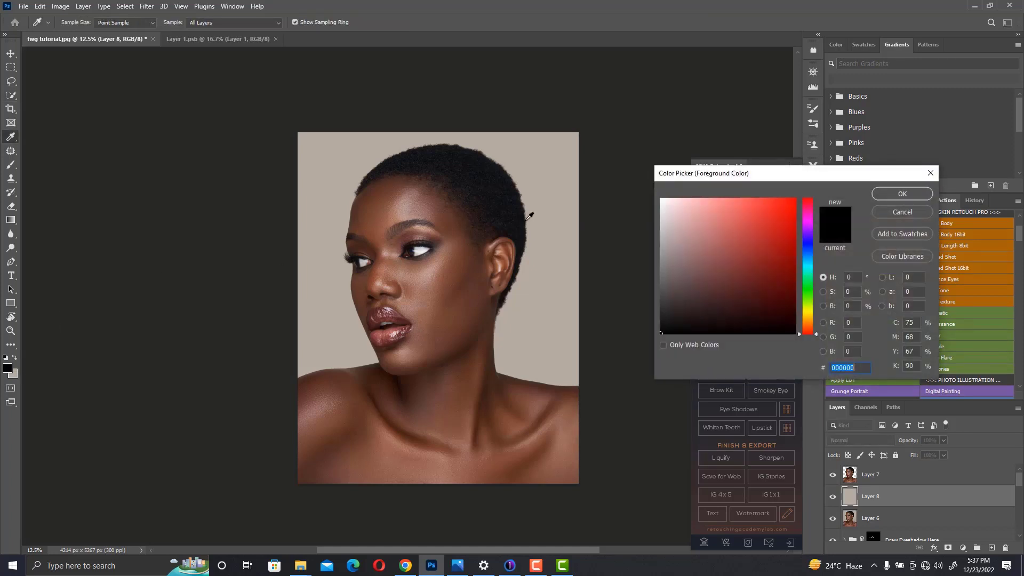
pyautogui.click(557, 224)
pyautogui.moveTo(673, 240); pyautogui.dragTo(676, 257)
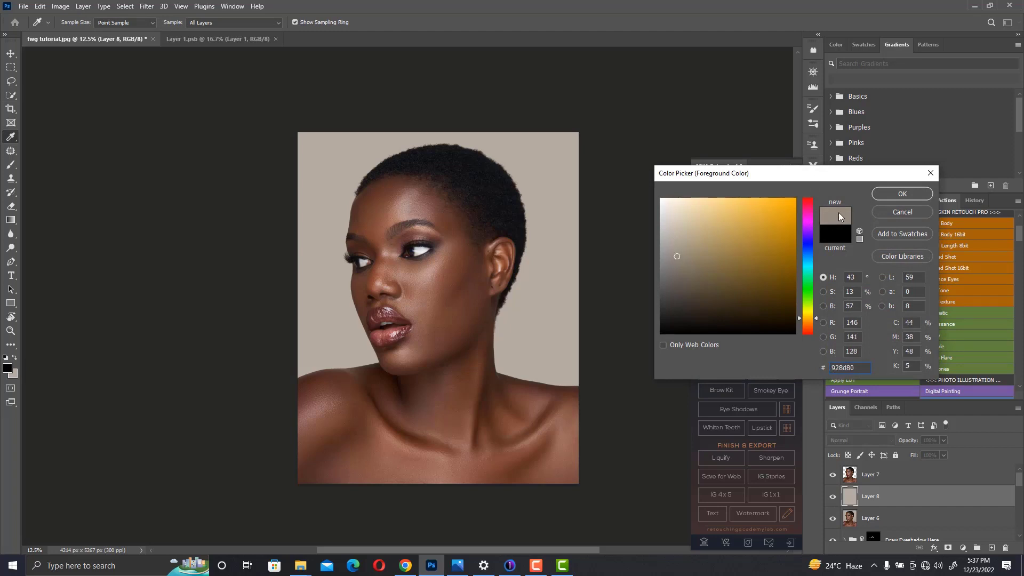
pyautogui.click(901, 194)
pyautogui.press('w')
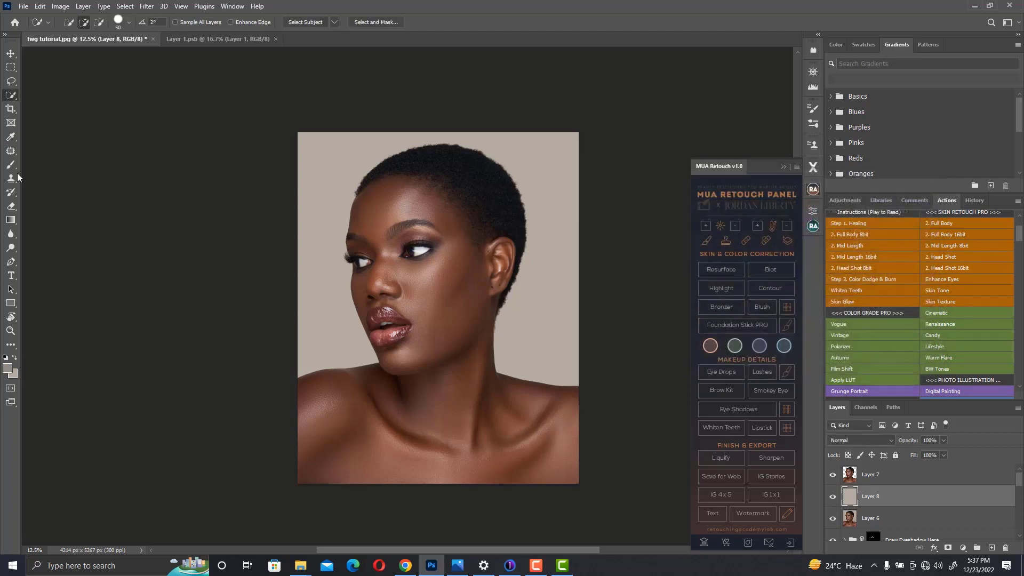
# Try a radial gradient on the backdrop layer from the cheek down to the image's lower edge, and undo it
pyautogui.click(11, 220)
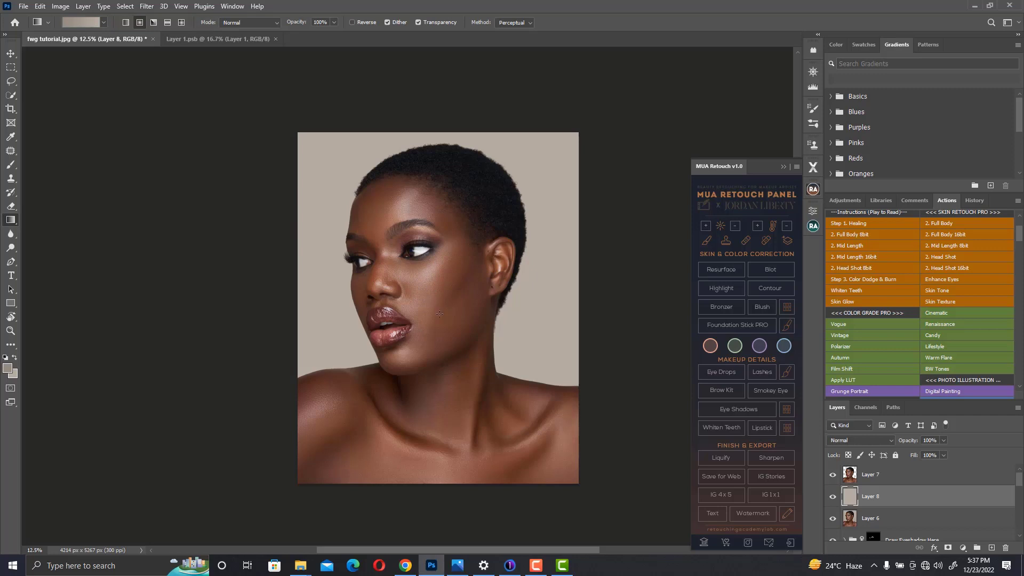
pyautogui.moveTo(439, 321); pyautogui.dragTo(447, 481)
pyautogui.hotkey('ctrl', 'z')
# Make an elliptical selection around the head on the backdrop layer and feather it by 200 pixels
pyautogui.click(11, 69)
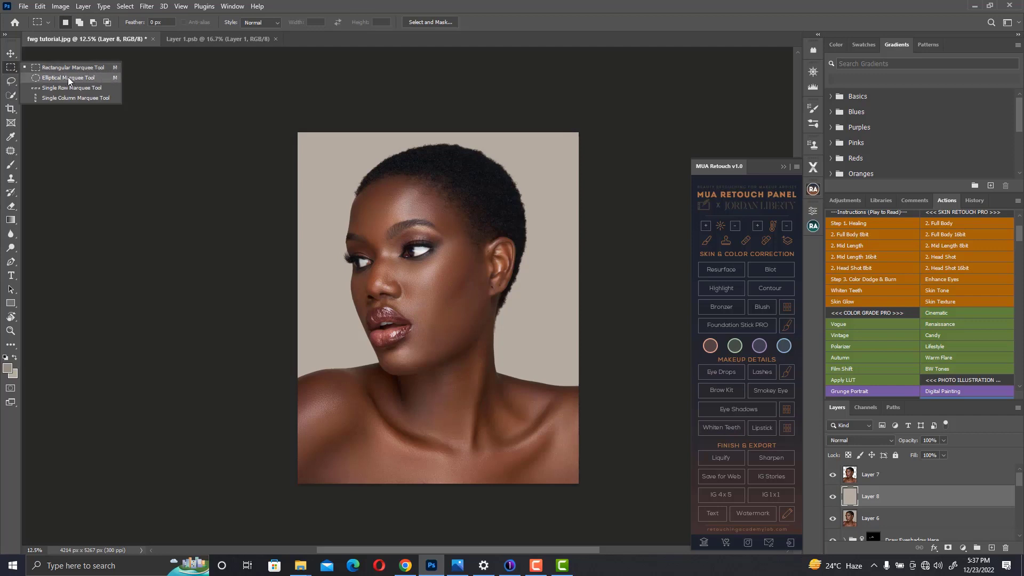
pyautogui.click(85, 79)
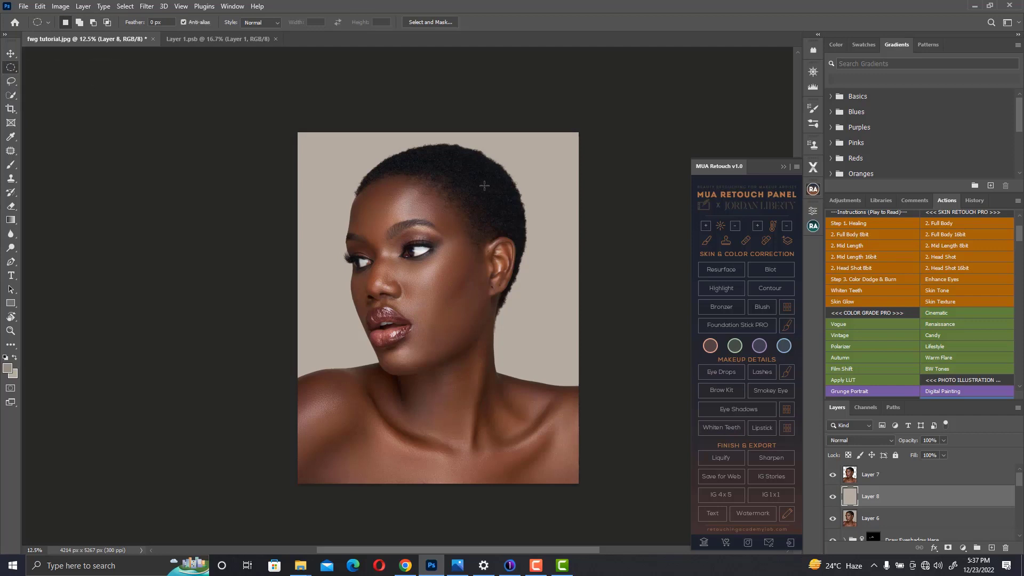
pyautogui.moveTo(374, 128); pyautogui.dragTo(524, 415)
pyautogui.rightClick(445, 215)
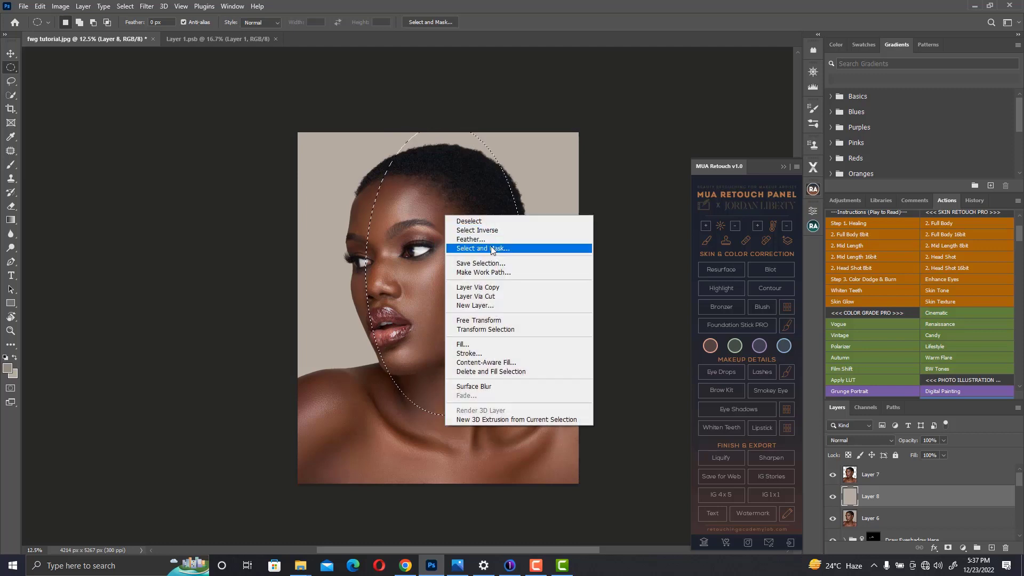
pyautogui.click(492, 238)
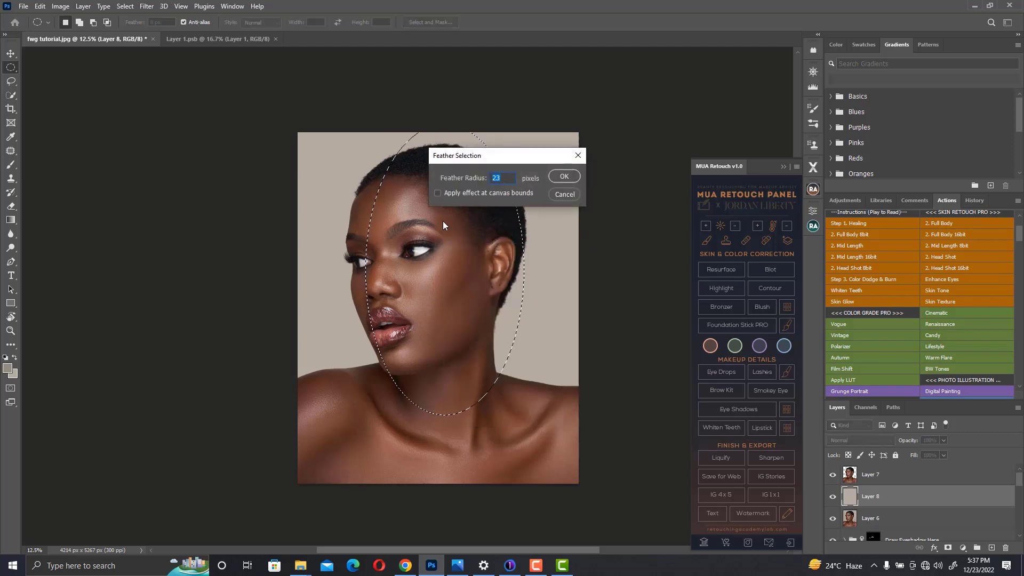
pyautogui.write('200')
pyautogui.press('Return')
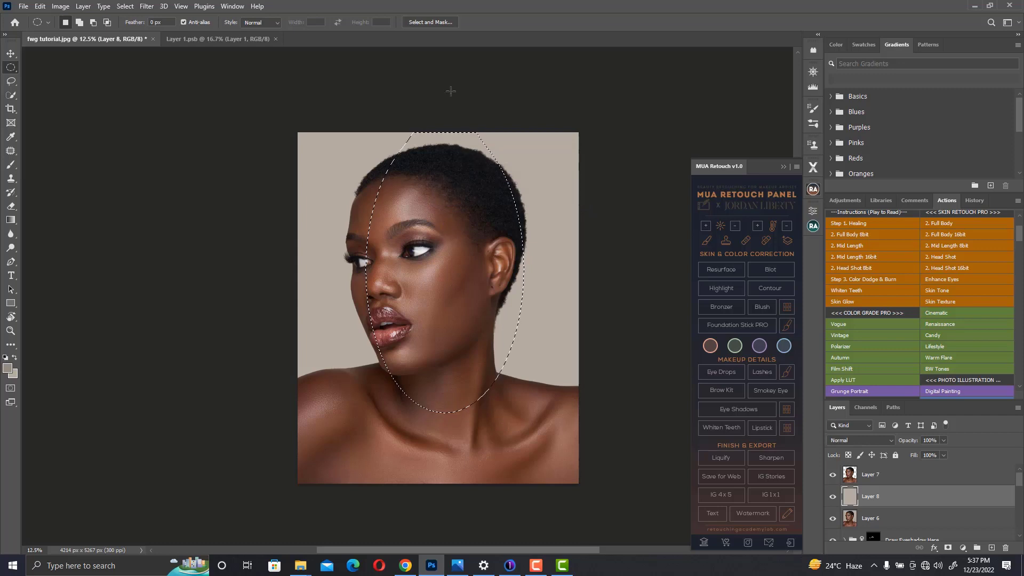
# Invert the feathered selection, fill the surrounding backdrop with the darker sampled colour as the background colour, and deselect
pyautogui.press('l')
pyautogui.rightClick(424, 213)
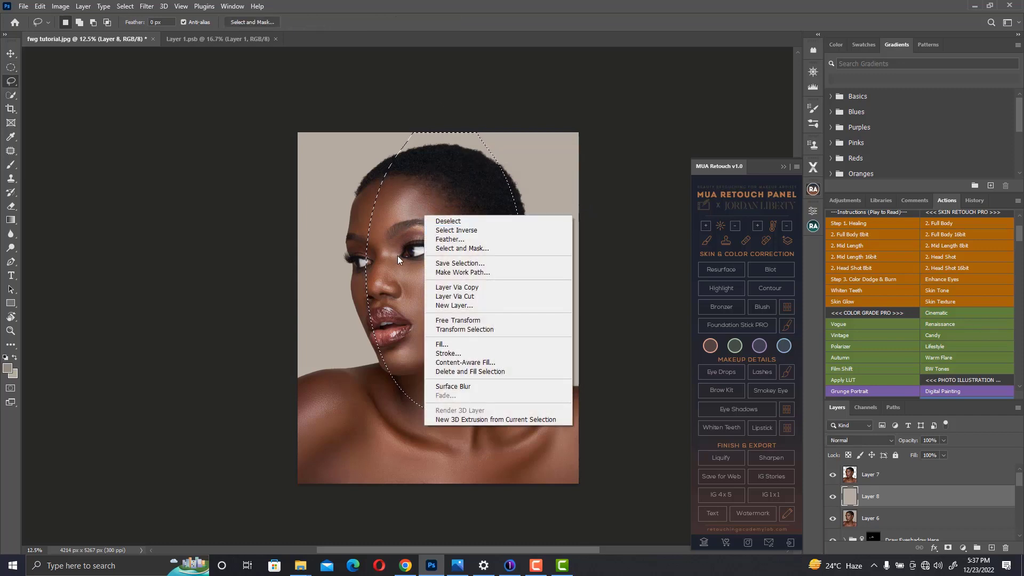
pyautogui.click(157, 347)
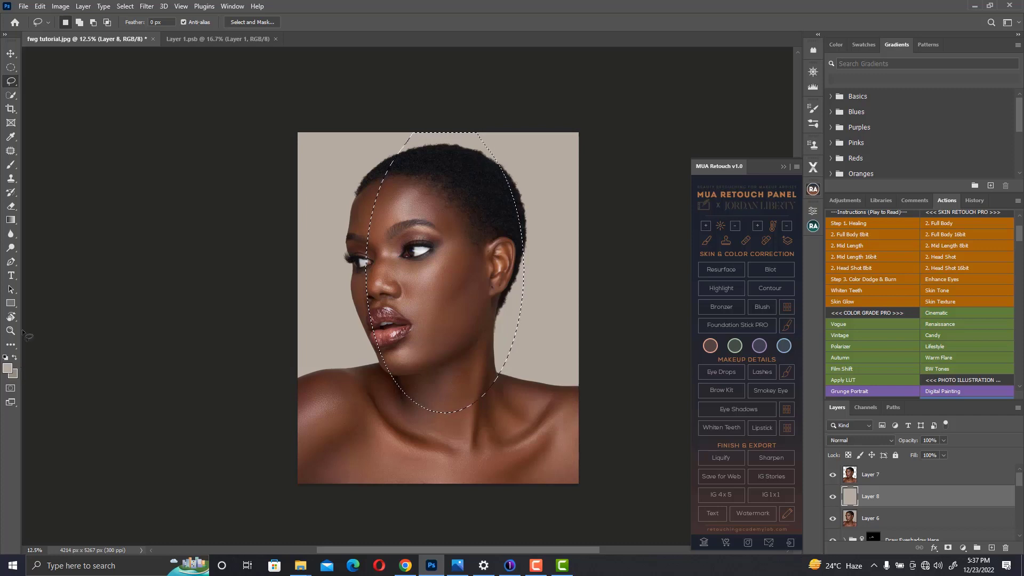
pyautogui.rightClick(473, 247)
pyautogui.click(515, 262)
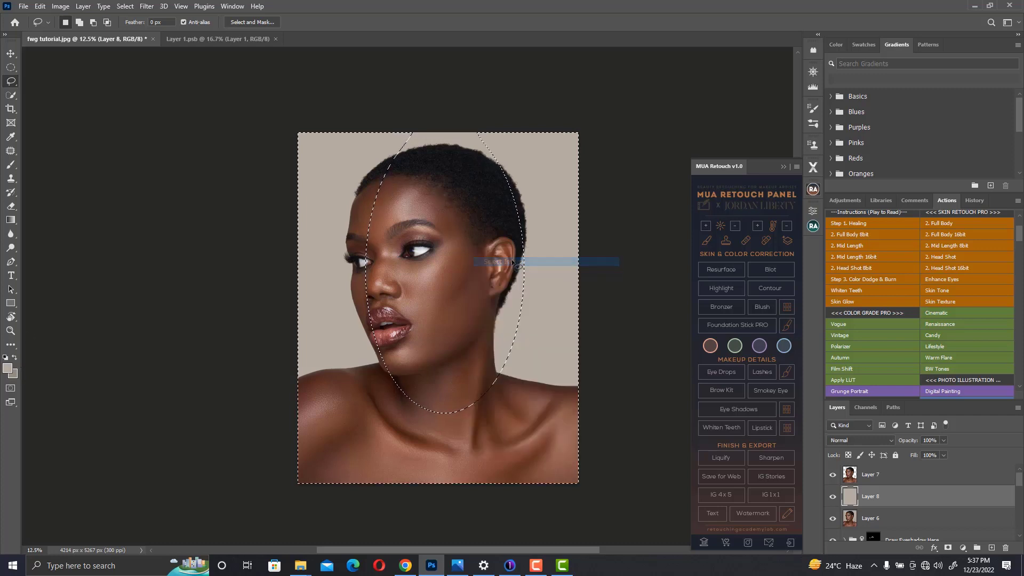
pyautogui.press('Delete')
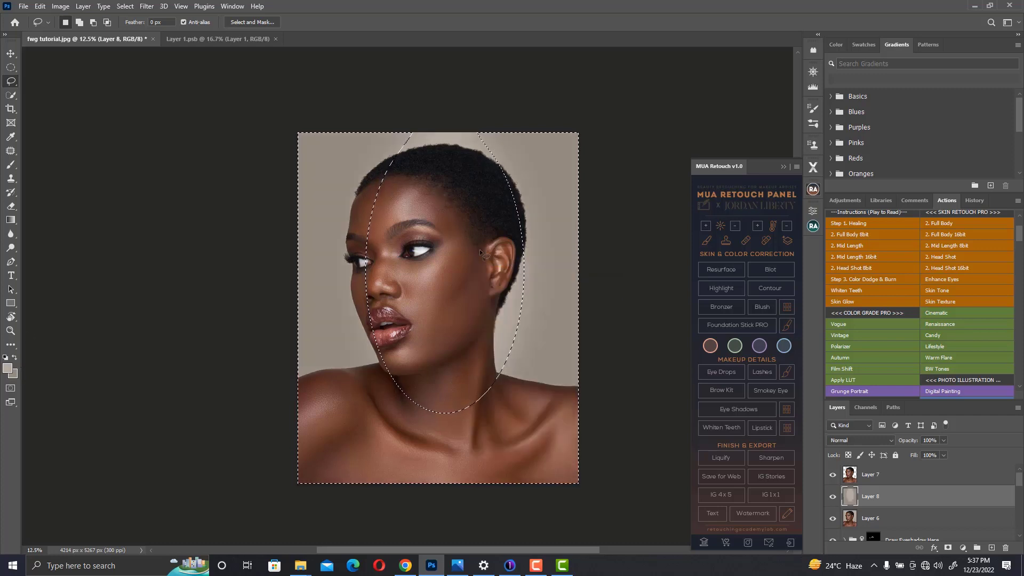
pyautogui.hotkey('ctrl', 'd')
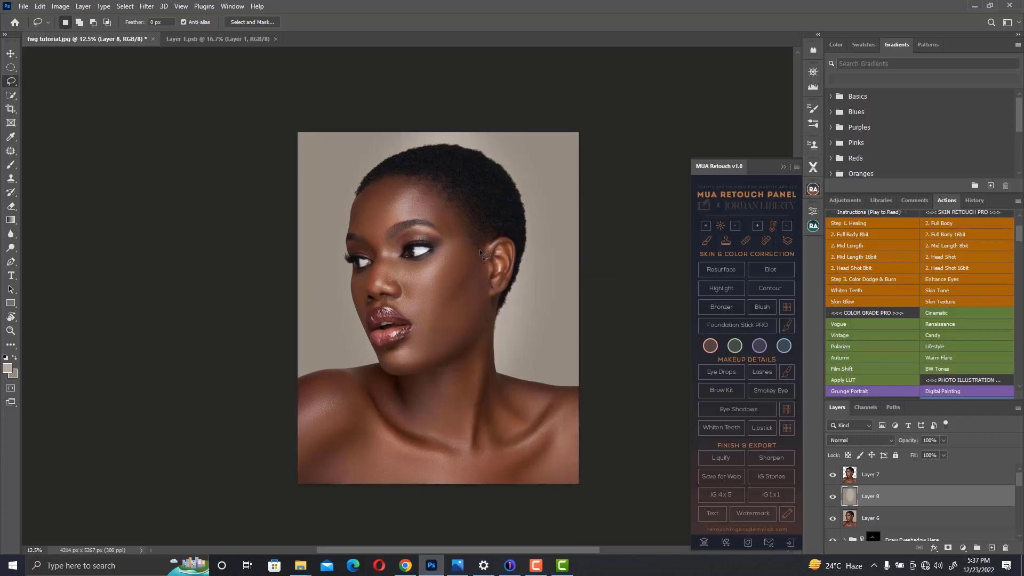
# Enlarge the shaded backdrop layer to about 114.57% upward from its lower edge and set its opacity to 60%
pyautogui.press('v')
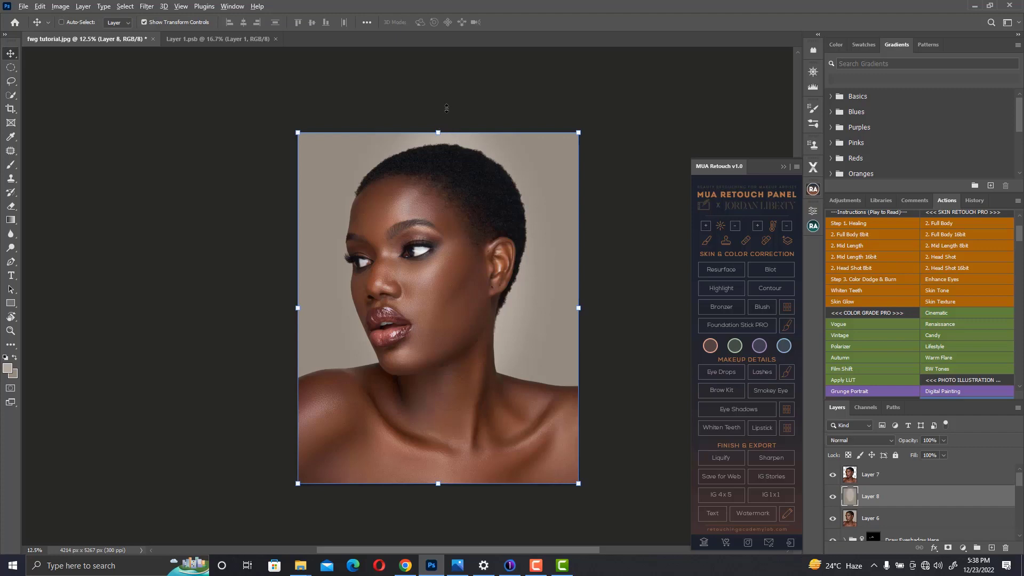
pyautogui.moveTo(439, 125); pyautogui.dragTo(527, 94)
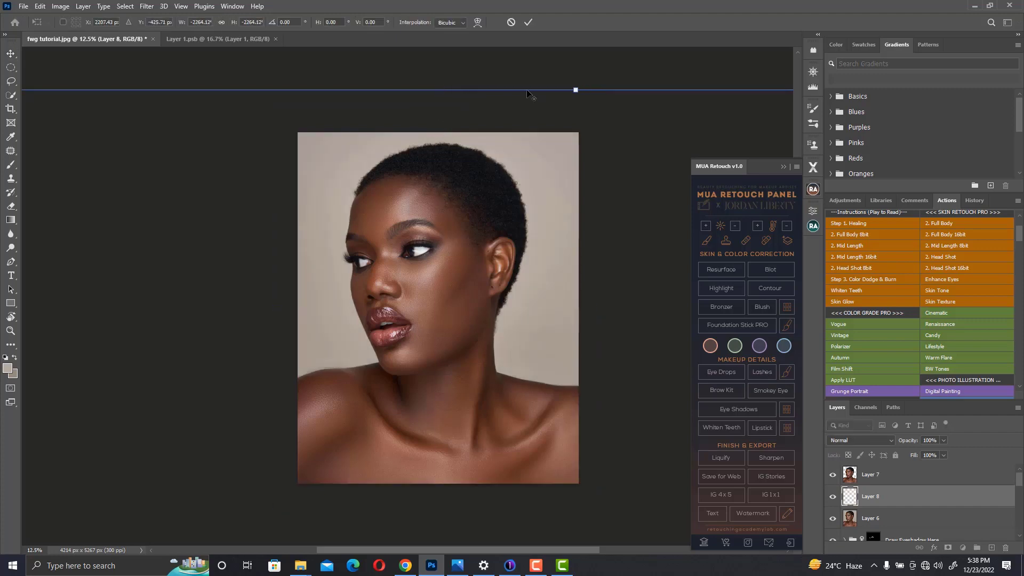
pyautogui.click(511, 23)
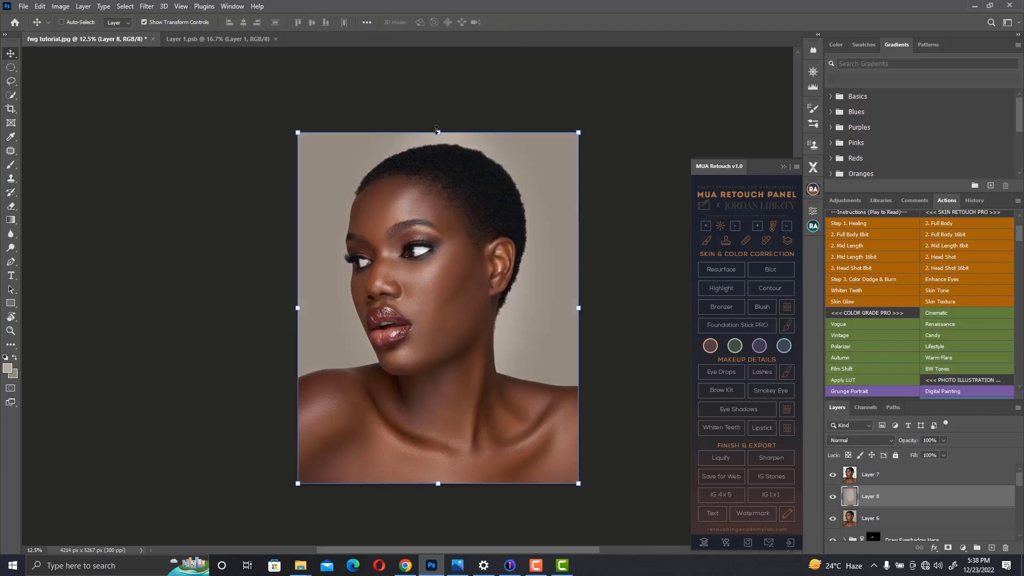
pyautogui.moveTo(437, 132); pyautogui.dragTo(457, 75)
pyautogui.click(510, 23)
pyautogui.click(528, 22)
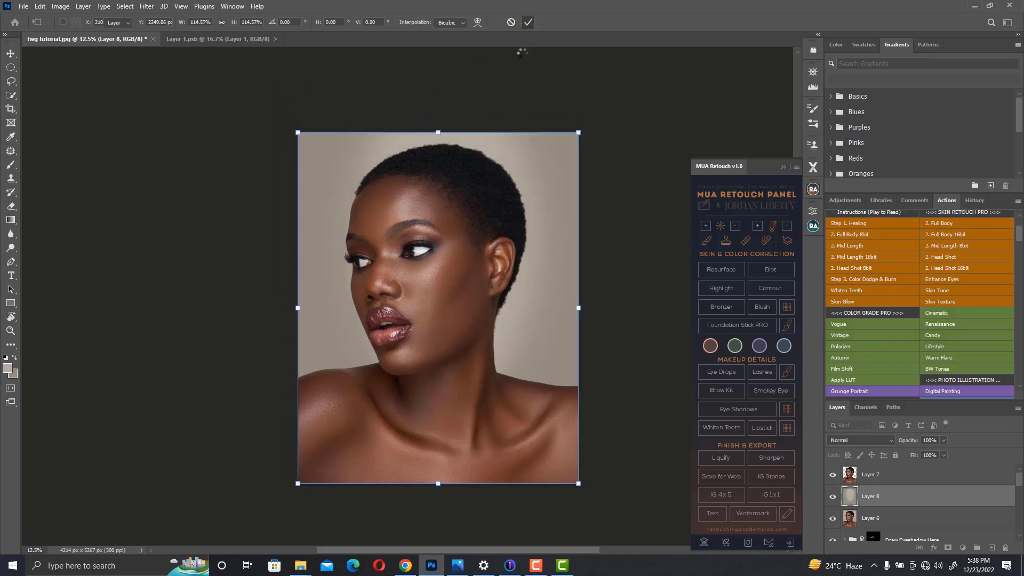
pyautogui.click(943, 442)
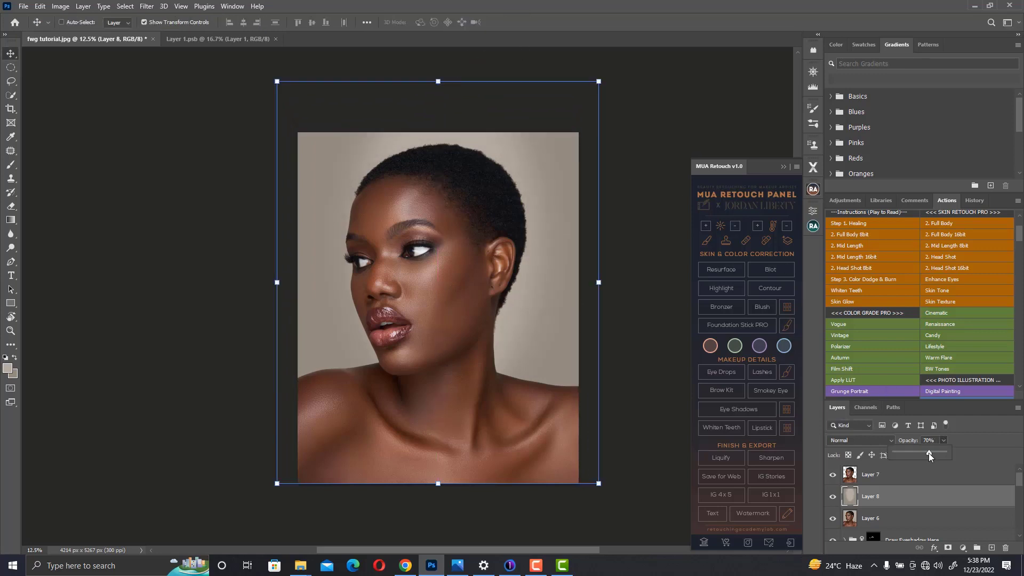
pyautogui.moveTo(929, 452); pyautogui.dragTo(924, 455)
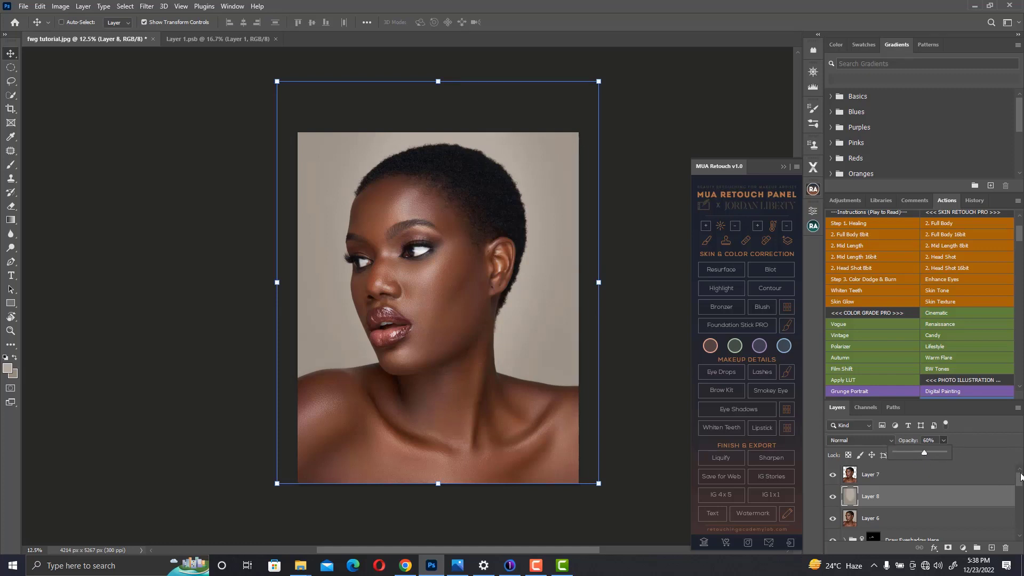
# Compare the retouch with the original by showing only the Background layer and restoring the other layers
pyautogui.moveTo(1019, 480); pyautogui.dragTo(1011, 543)
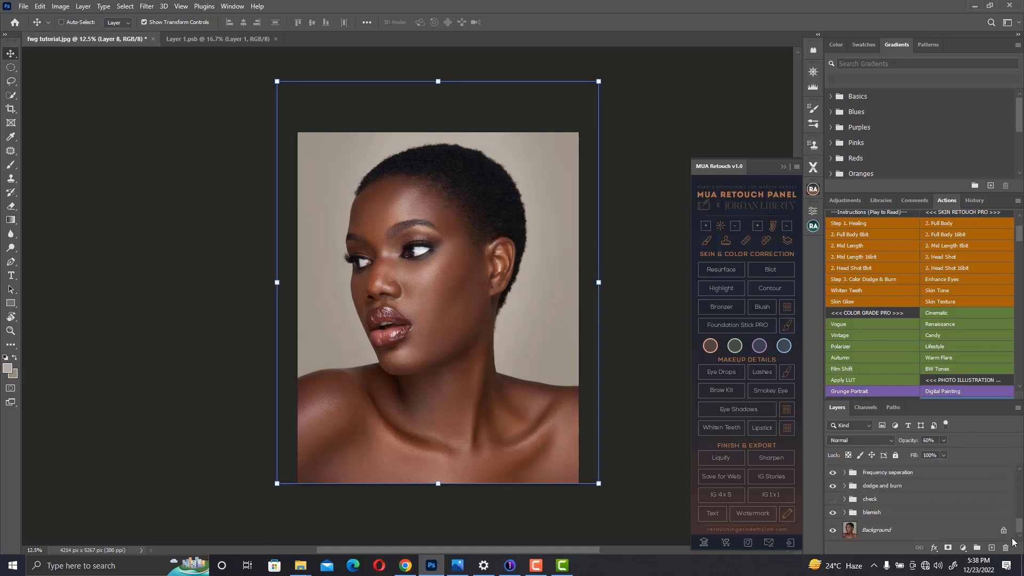
pyautogui.keyDown('alt'); pyautogui.click(832, 532); pyautogui.keyUp('alt')
pyautogui.keyDown('alt'); pyautogui.click(833, 532); pyautogui.keyUp('alt')
pyautogui.moveTo(1017, 527); pyautogui.dragTo(1019, 459)
pyautogui.click(903, 482)
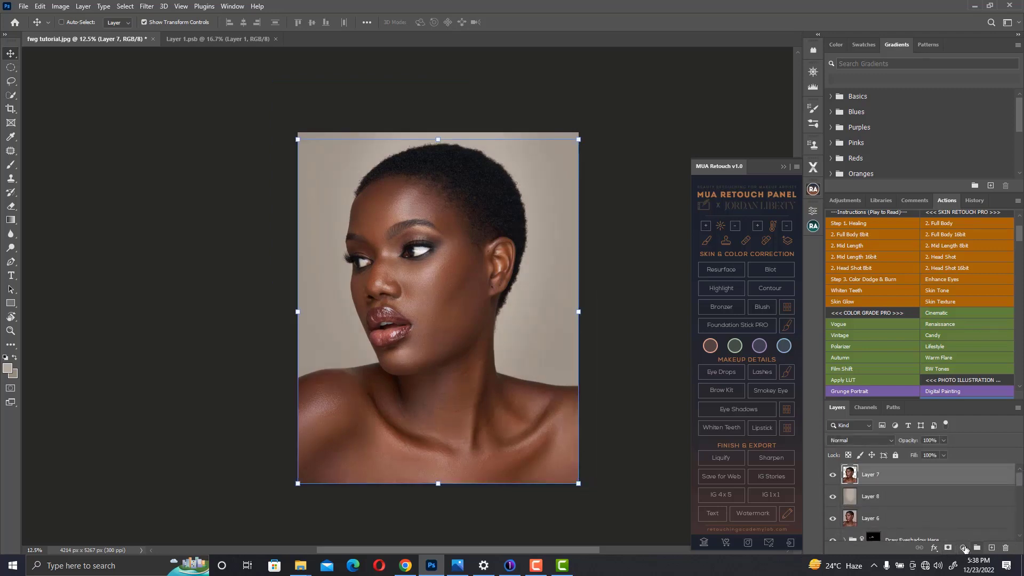
pyautogui.press('ctrl')
pyautogui.keyDown('ctrl'); pyautogui.click(499, 373); pyautogui.keyUp('ctrl')
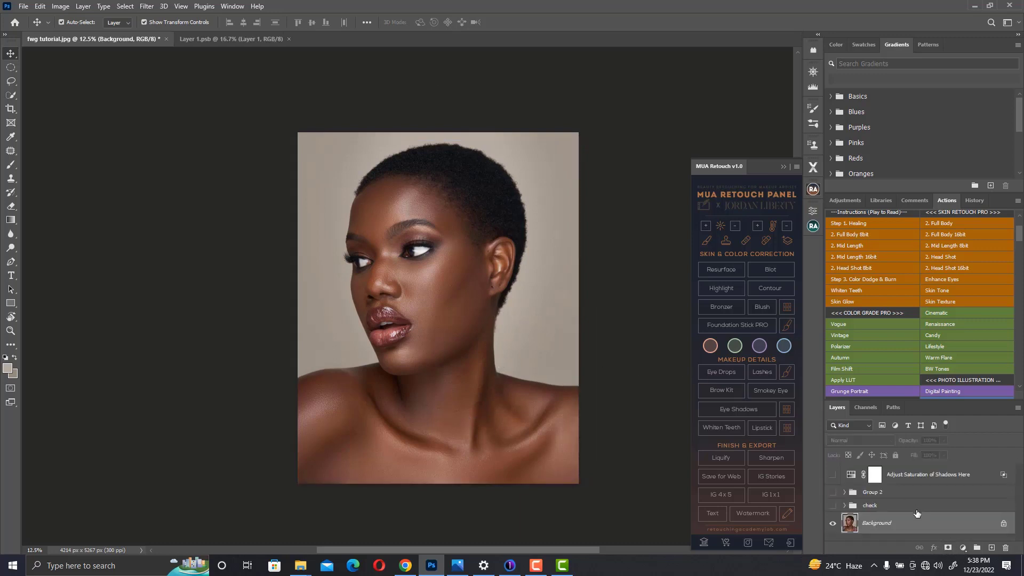
pyautogui.scroll(10, 916, 514)
# Stamp all visible layers onto a new layer above the cut-out subject, and add a Color Lookup adjustment using cool blue fwg.CUBE
pyautogui.click(889, 473)
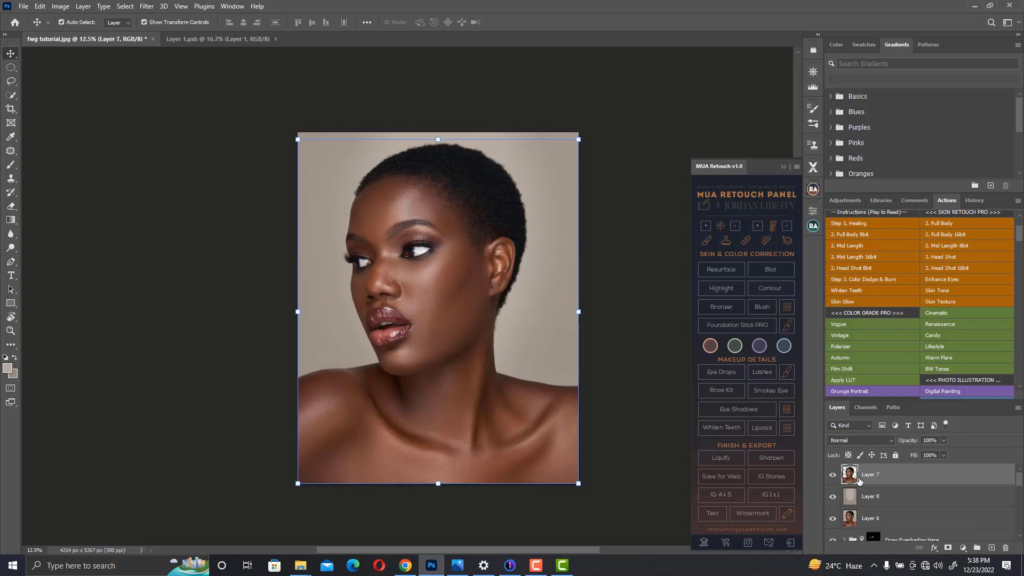
pyautogui.hotkey('ctrl', 'shift', 'alt', 'e')
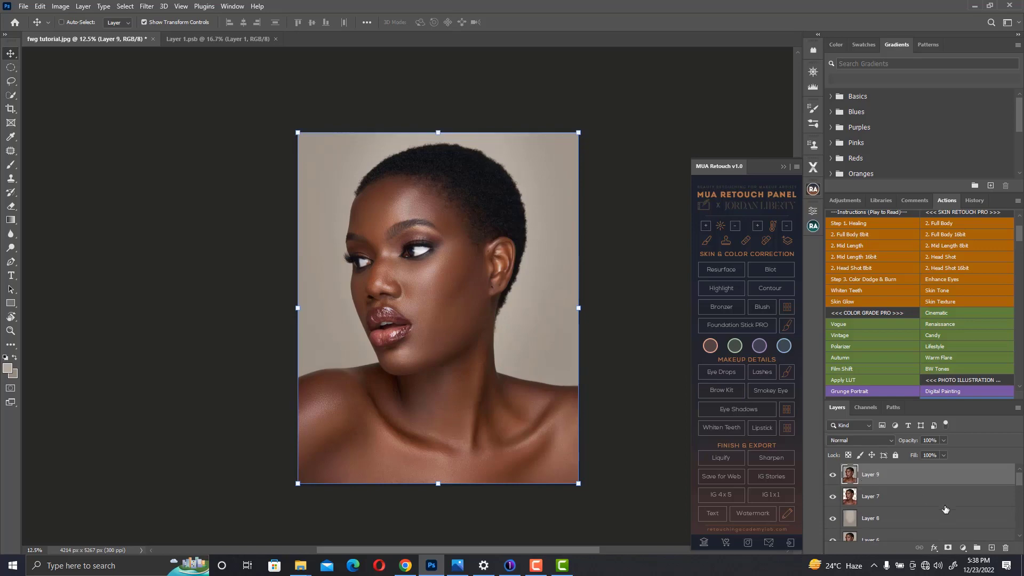
pyautogui.click(963, 548)
pyautogui.click(954, 493)
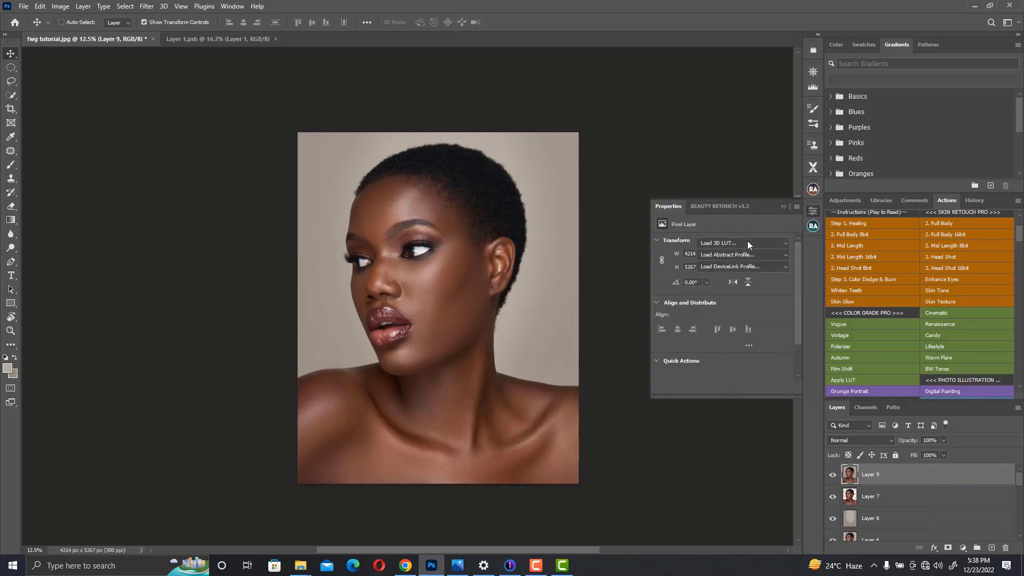
pyautogui.click(748, 243)
pyautogui.moveTo(872, 54); pyautogui.dragTo(868, 74)
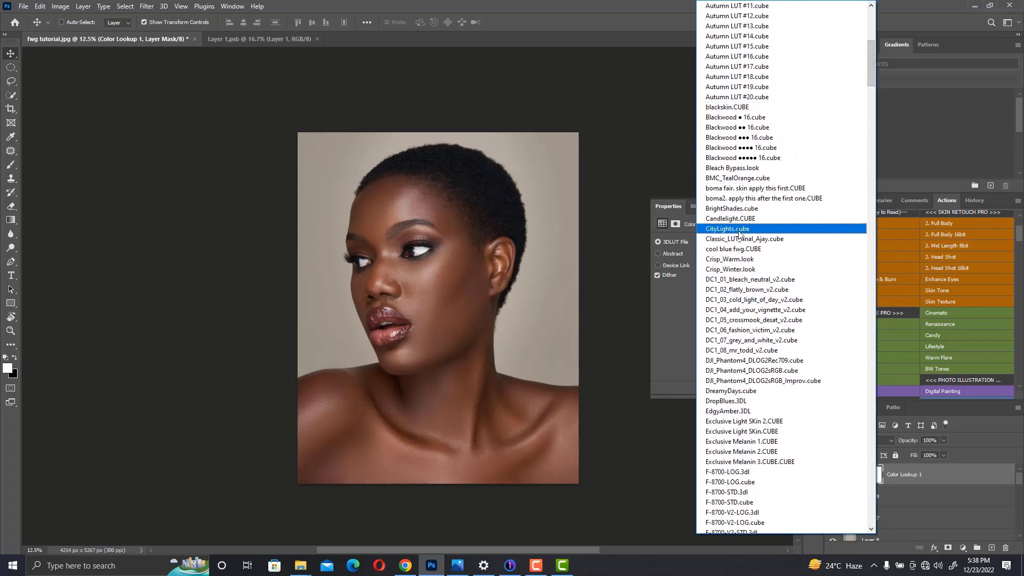
pyautogui.click(745, 250)
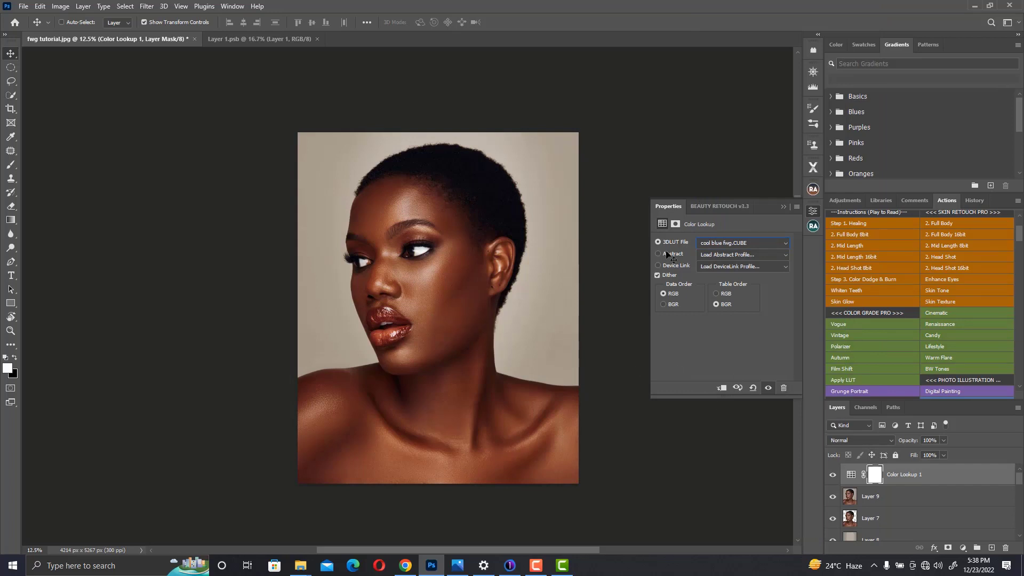
pyautogui.click(782, 207)
# Set the Color Lookup adjustment layer's opacity to 25%
pyautogui.click(942, 441)
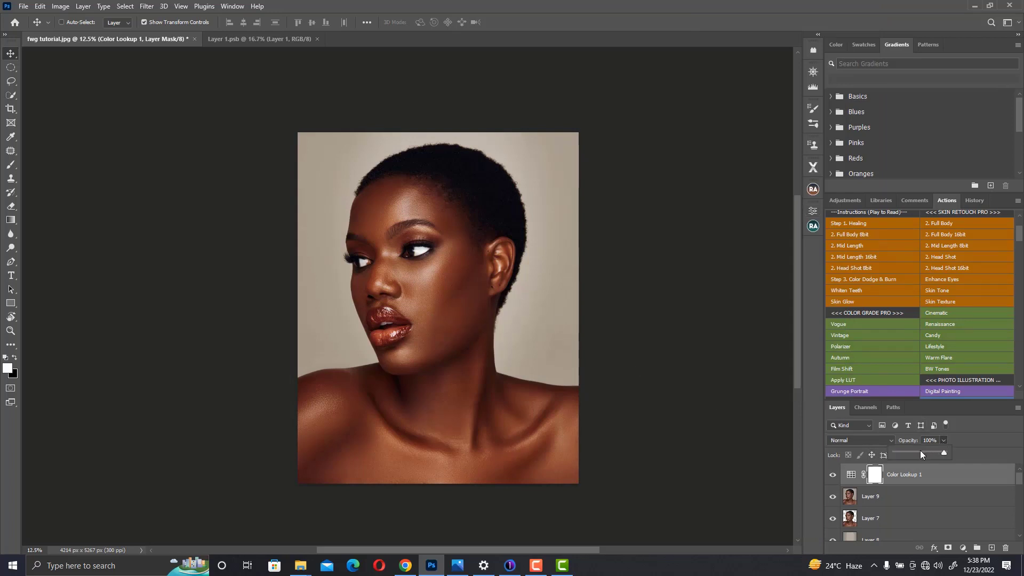
pyautogui.moveTo(911, 453); pyautogui.dragTo(910, 453)
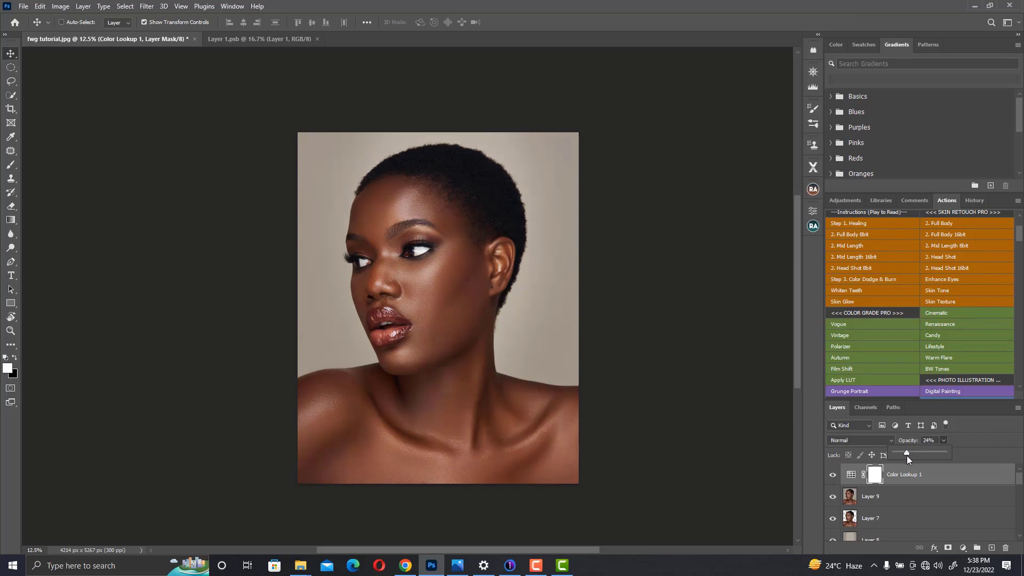
pyautogui.click(934, 440)
pyautogui.moveTo(934, 440); pyautogui.dragTo(881, 443)
pyautogui.write('25')
pyautogui.press('Return')
# Compare the colour-graded portrait with the original Background layer, isolating it twice and restoring the other layers
pyautogui.moveTo(1018, 477); pyautogui.dragTo(1012, 558)
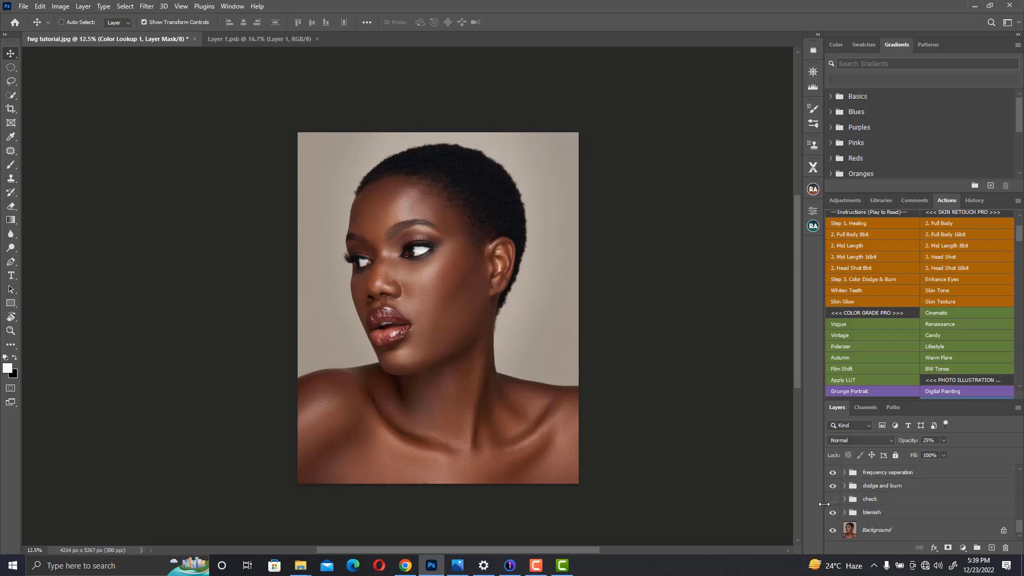
pyautogui.keyDown('alt'); pyautogui.click(832, 532); pyautogui.keyUp('alt')
pyautogui.keyDown('alt'); pyautogui.click(829, 533); pyautogui.keyUp('alt')
pyautogui.keyDown('alt'); pyautogui.click(833, 531); pyautogui.keyUp('alt')
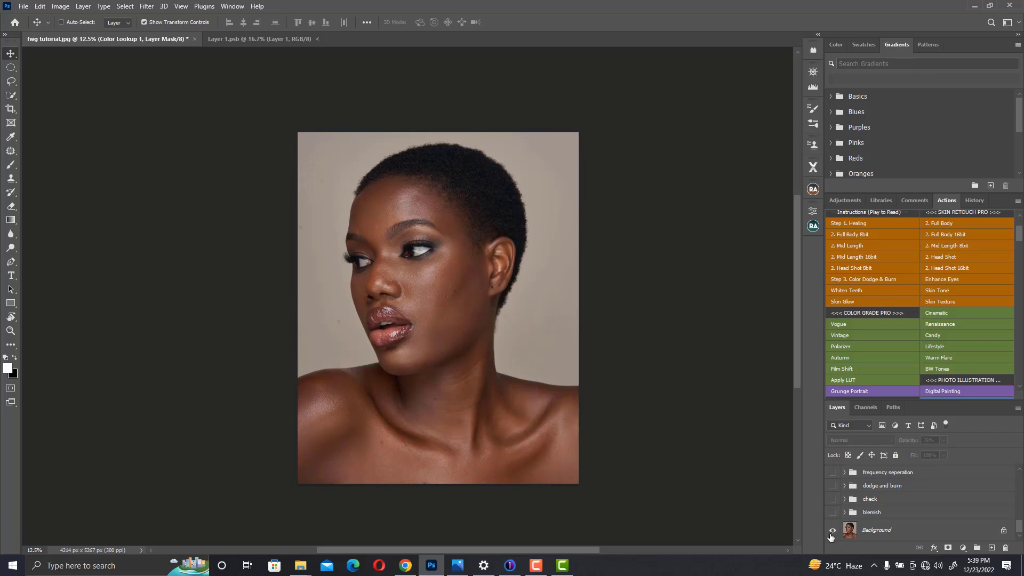
pyautogui.keyDown('alt'); pyautogui.click(830, 532); pyautogui.keyUp('alt')
# Examine the skin texture, eyes and lips of the finished portrait up close, and review the whole image
pyautogui.hotkey('ctrl', '+')
pyautogui.hotkey('ctrl', '+')
pyautogui.hotkey('ctrl', '+')
pyautogui.hotkey('ctrl', '+')
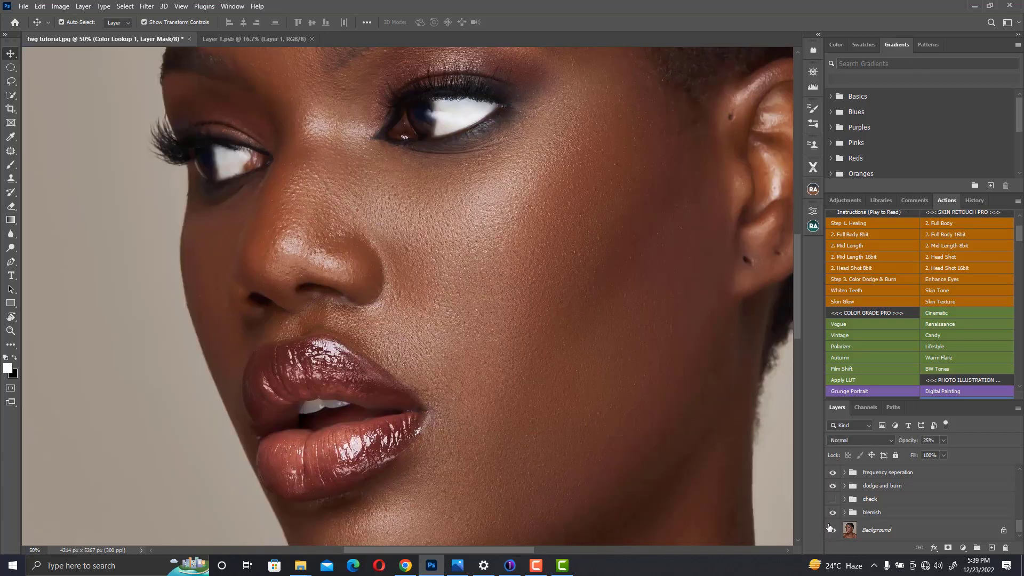
pyautogui.moveTo(581, 302); pyautogui.dragTo(683, 311)
pyautogui.moveTo(644, 379); pyautogui.dragTo(591, 464)
pyautogui.moveTo(621, 403); pyautogui.dragTo(565, 267)
pyautogui.scroll(-3, 592, 296)
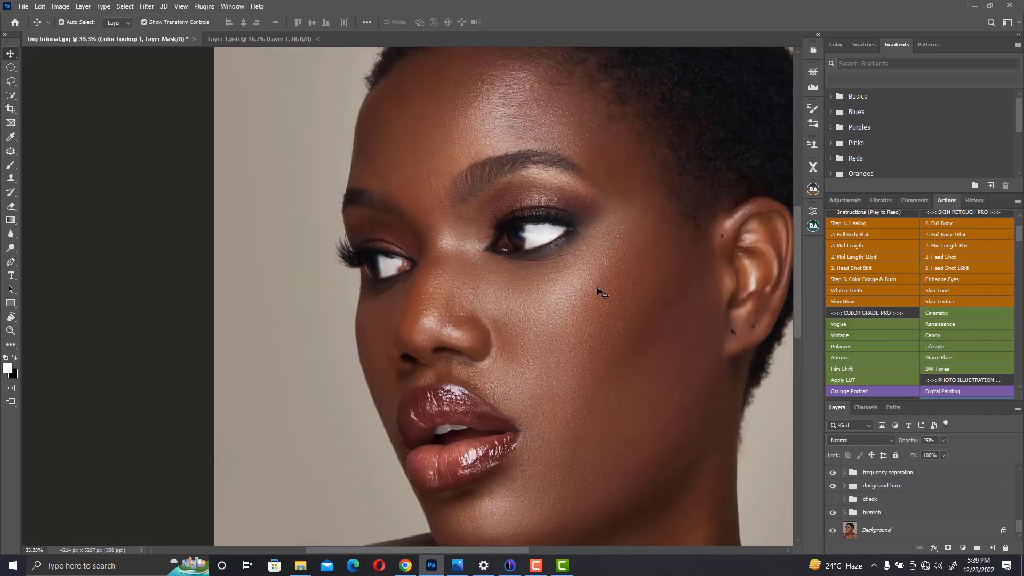
pyautogui.scroll(-2, 605, 308)
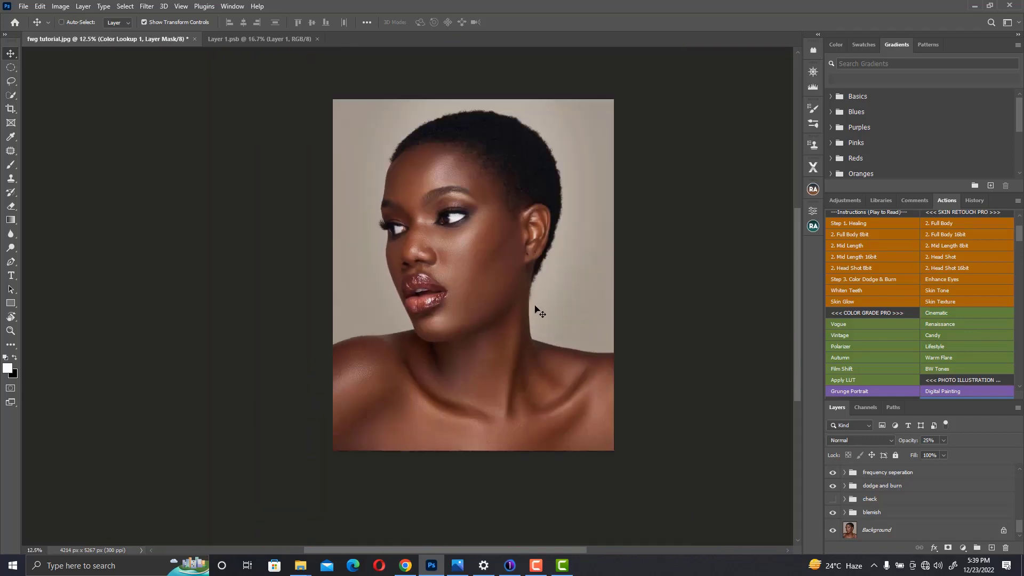
pyautogui.scroll(-1, 534, 308)
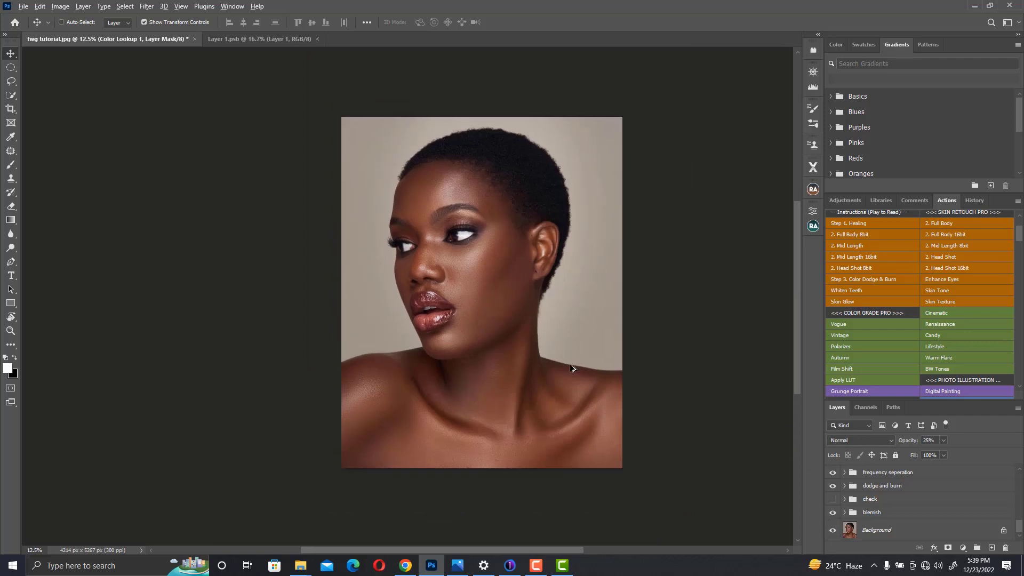
pyautogui.moveTo(515, 314); pyautogui.dragTo(490, 321)
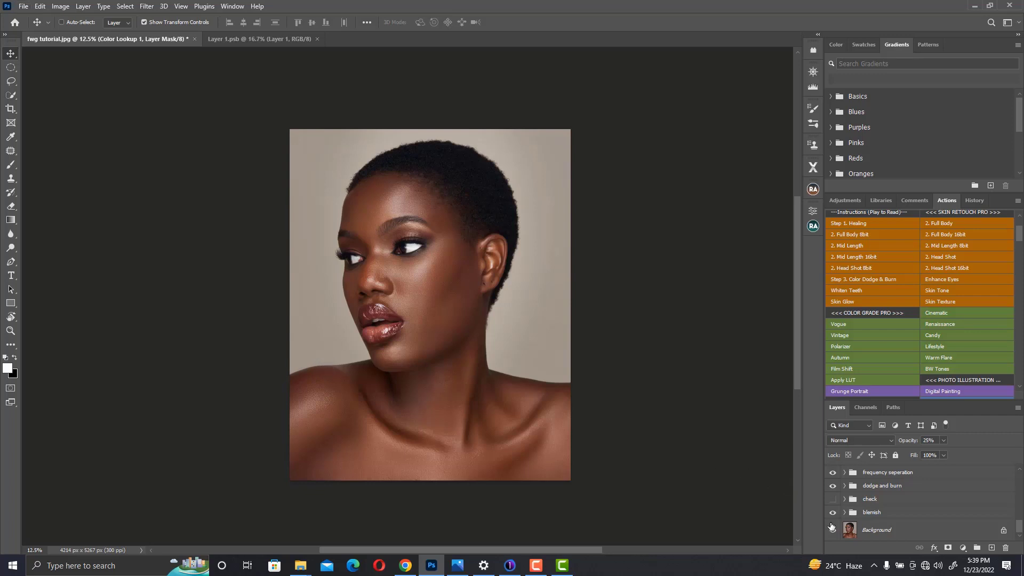
pyautogui.click(536, 566)
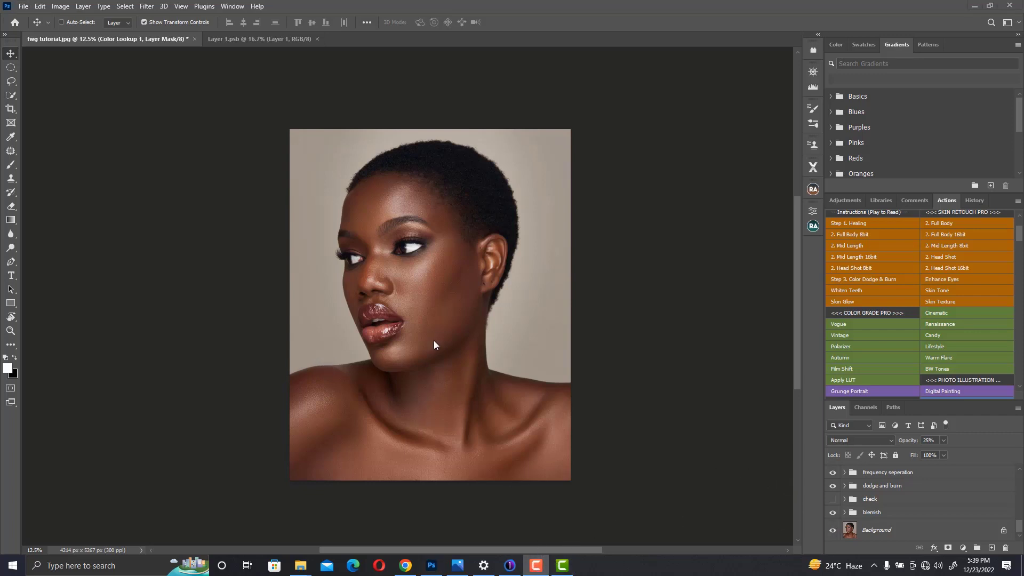